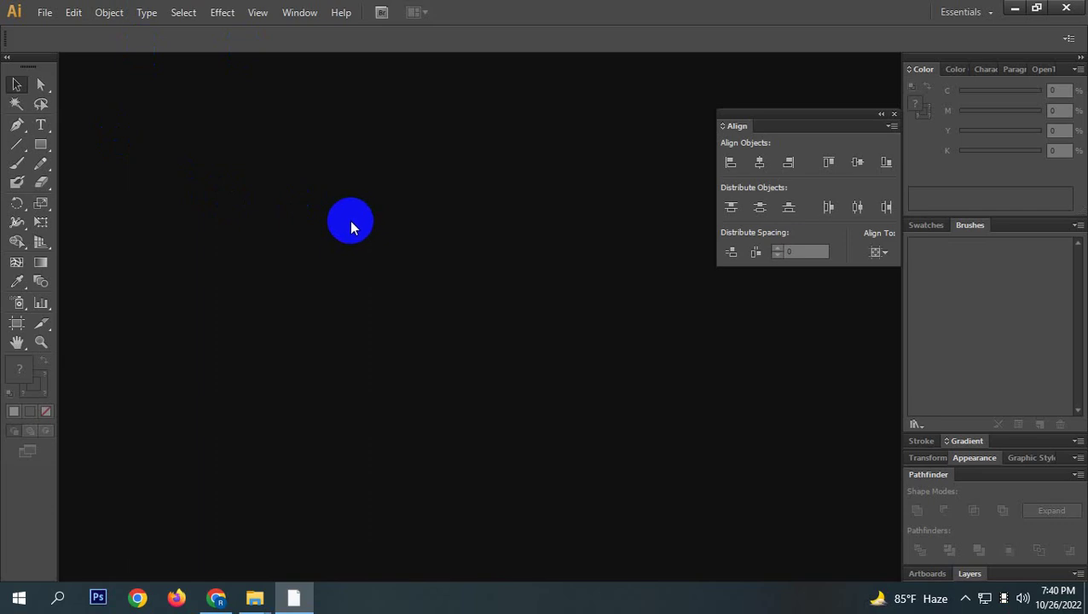
Start a new A4 portrait CMYK document and name it Dangler.
click(45, 11)
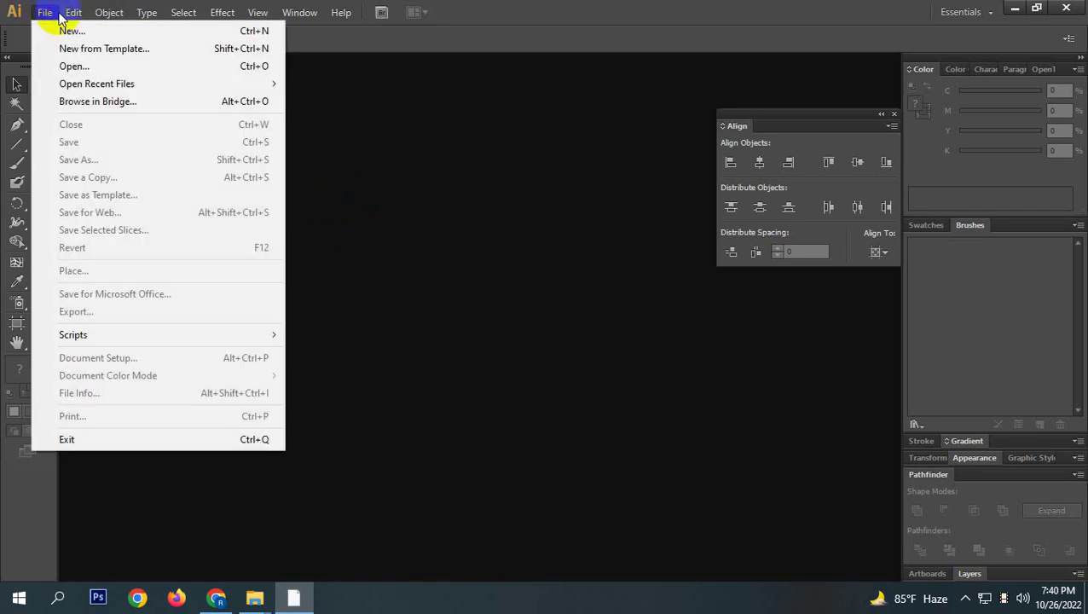
click(38, 30)
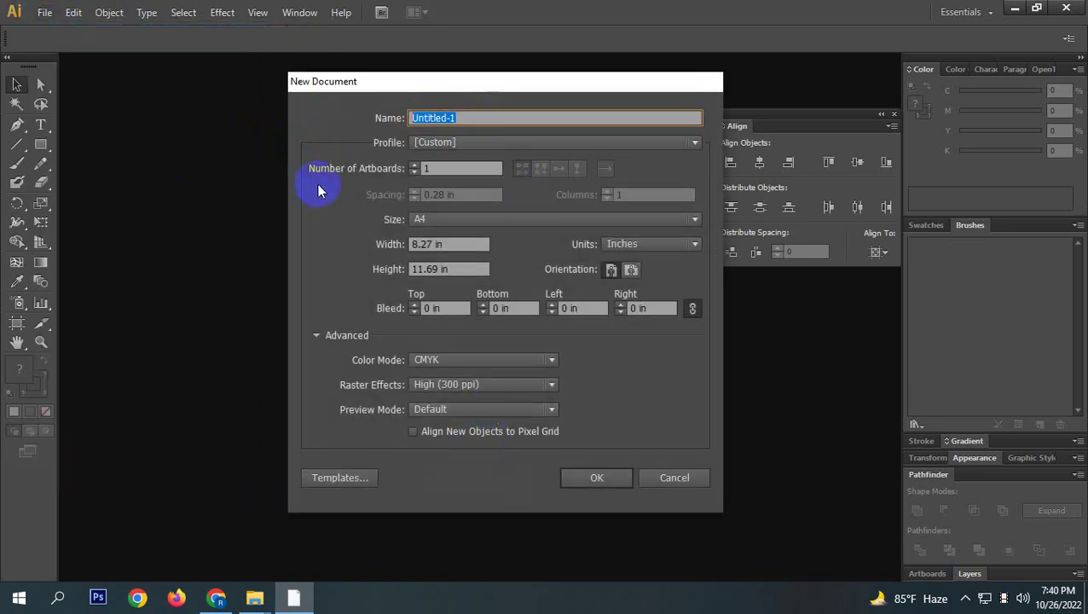
text(Dangler)
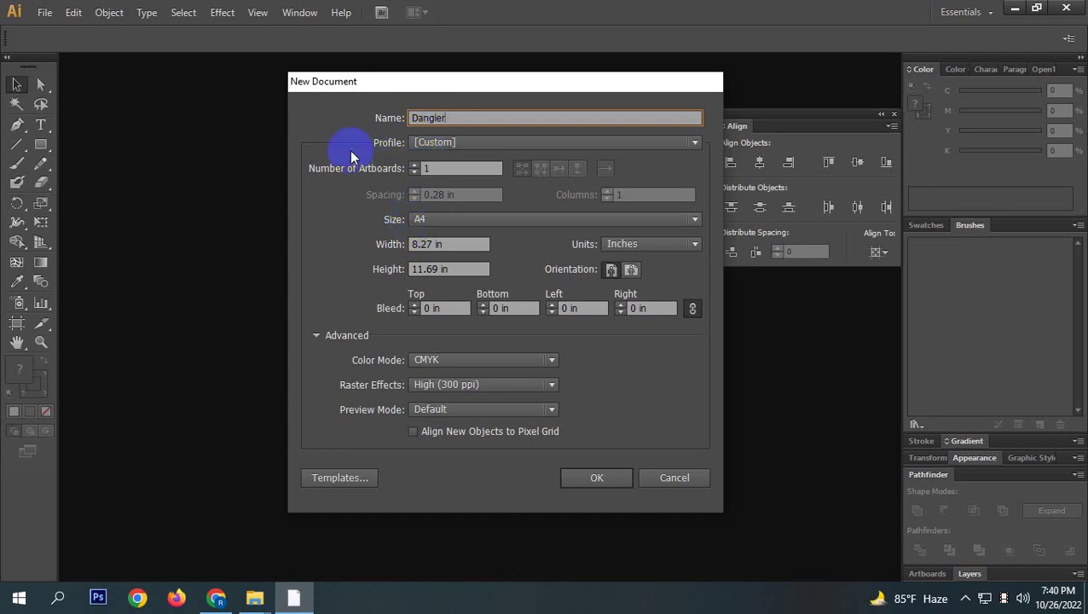
click(441, 168)
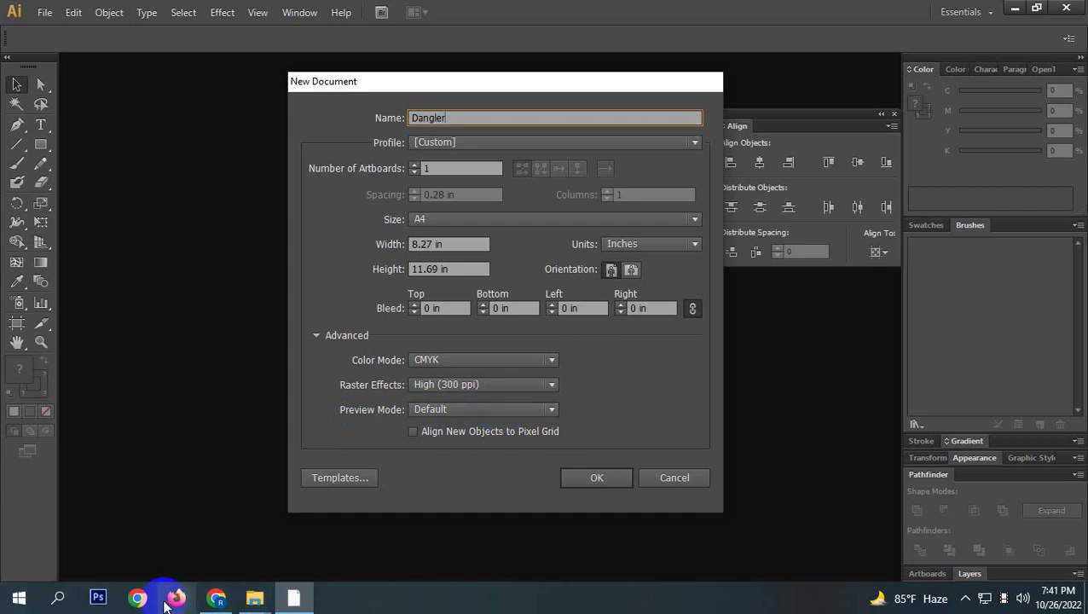
Check the dangler image results and the course outline in Chrome, and create the new document back in Illustrator.
click(232, 601)
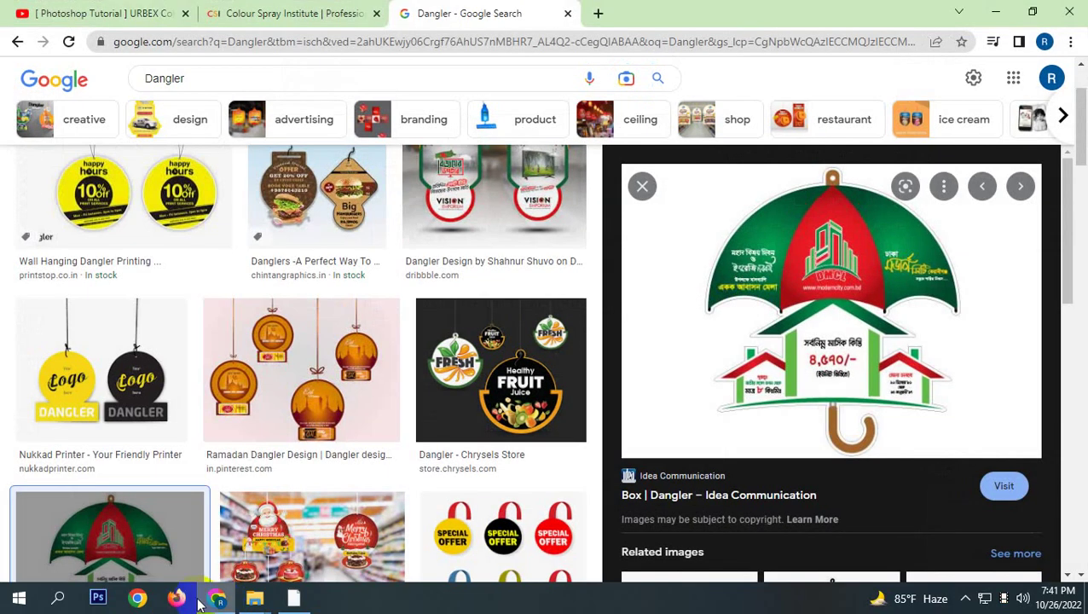
click(271, 11)
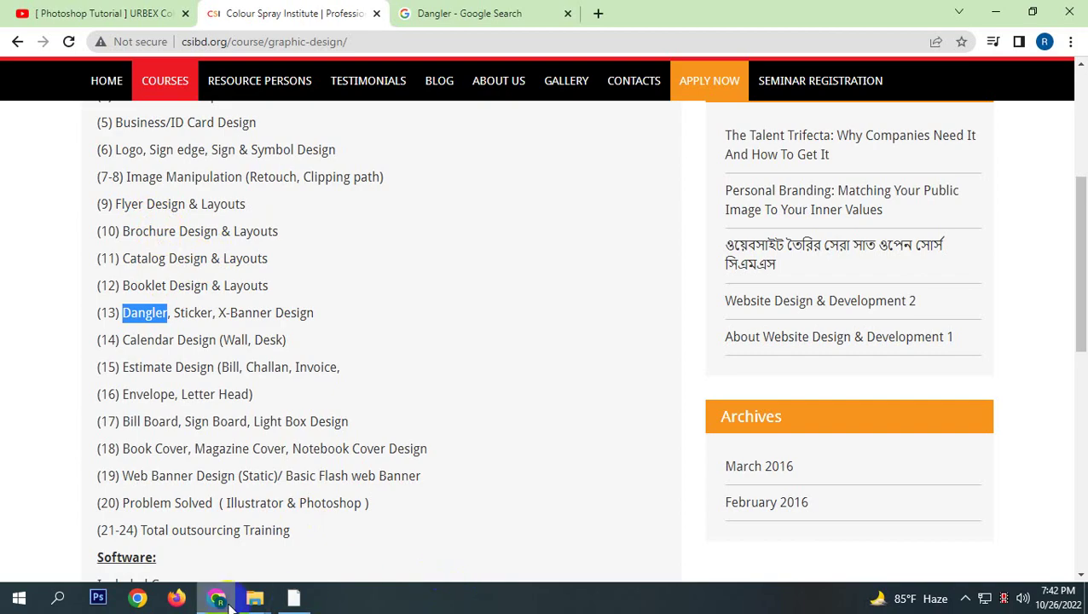
click(294, 597)
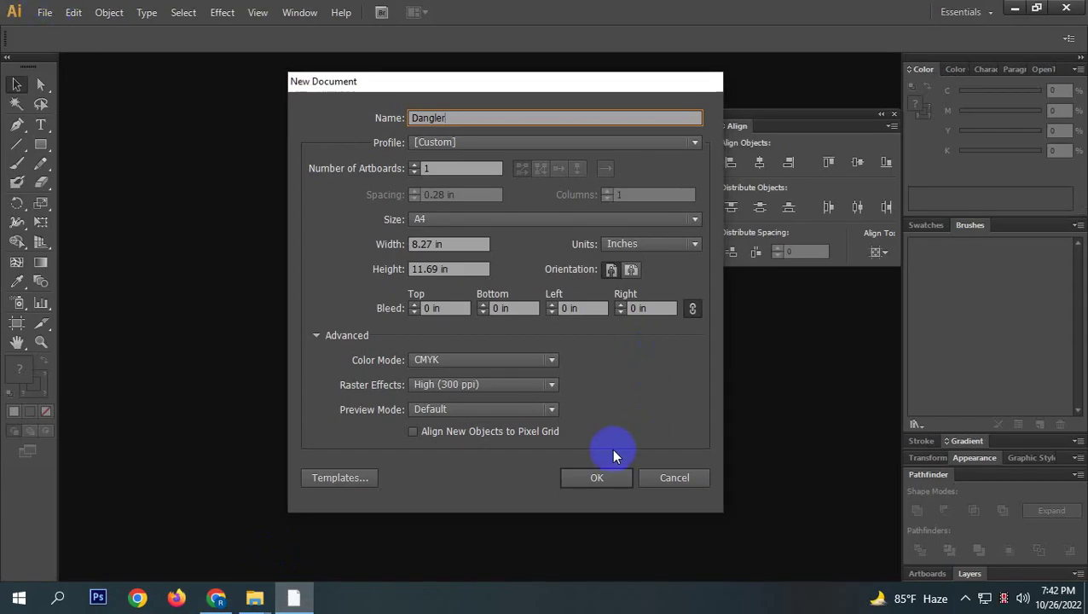
click(598, 479)
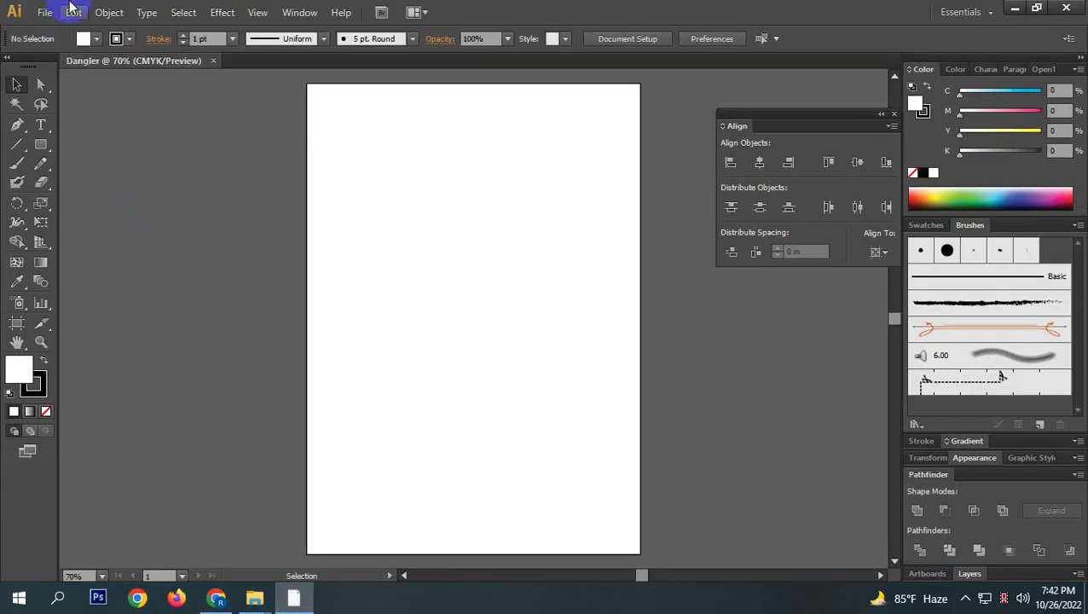
click(45, 12)
click(94, 162)
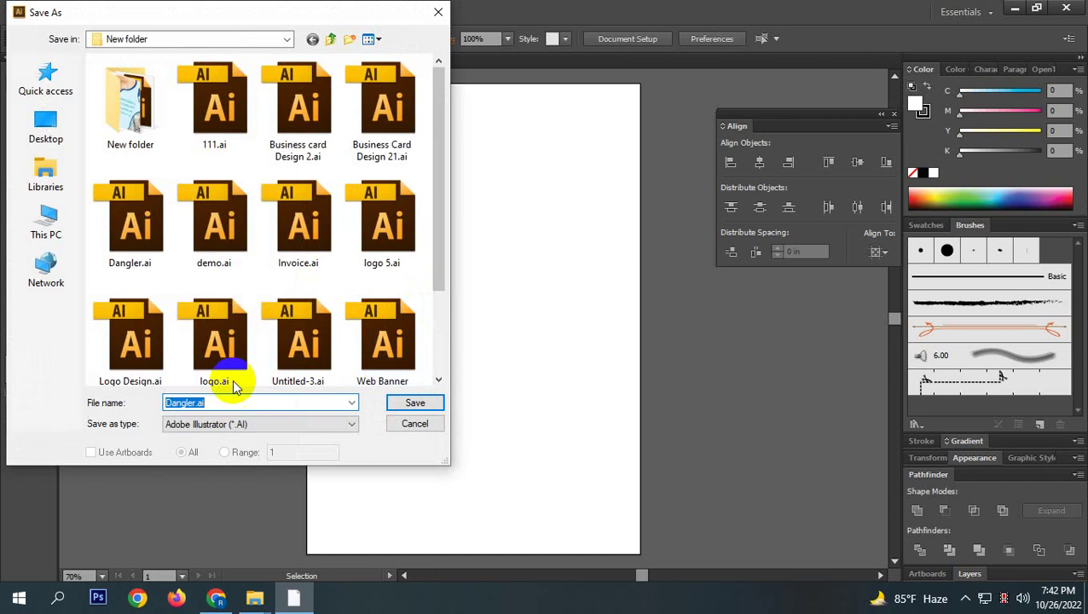
click(284, 424)
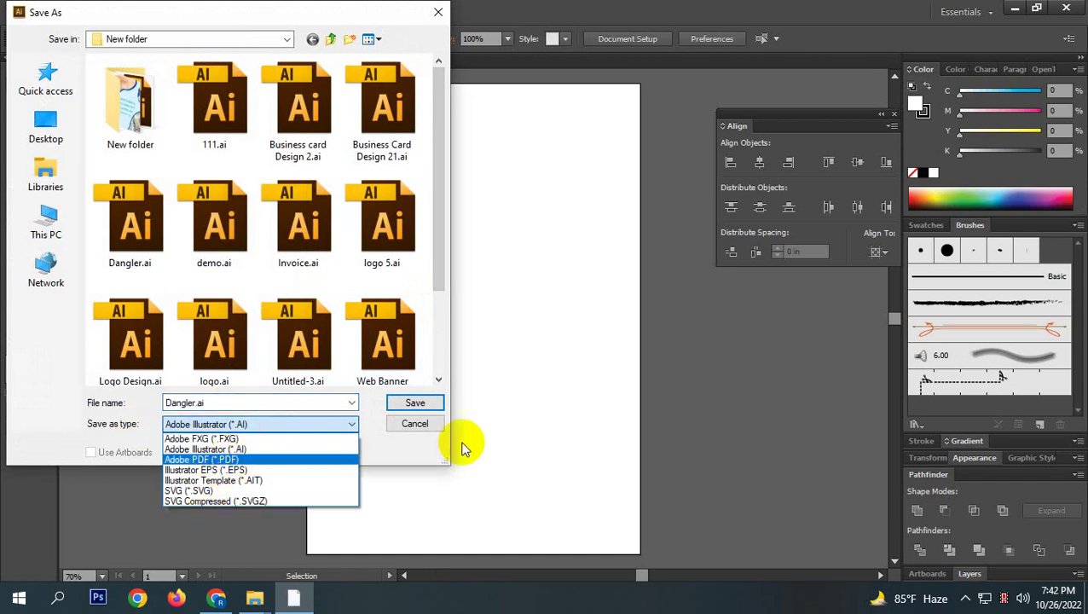
click(423, 419)
click(416, 423)
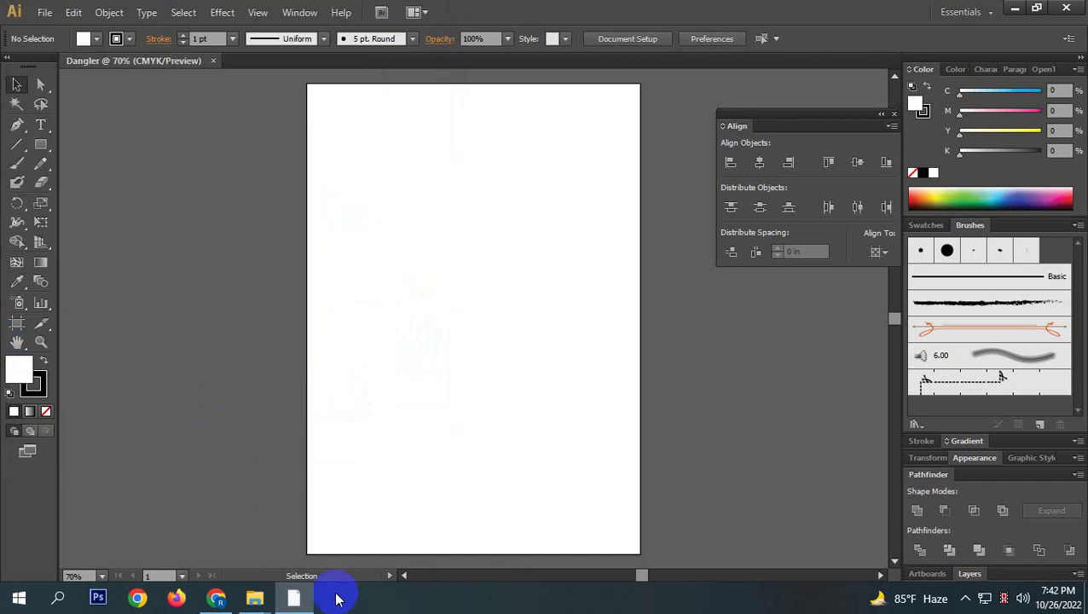
click(215, 598)
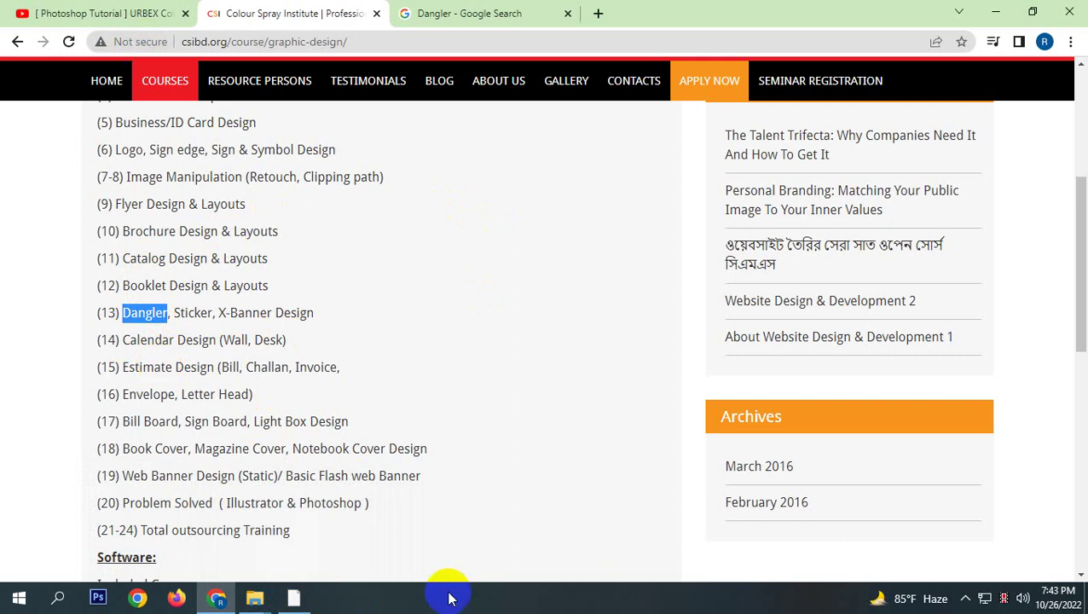
click(297, 599)
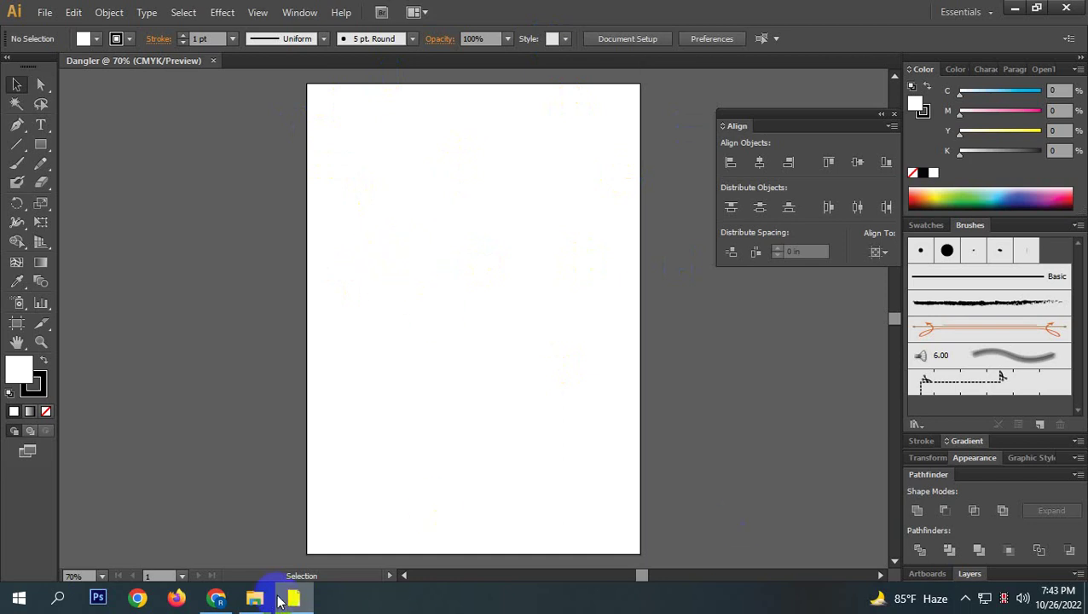
mouse_move(260, 599)
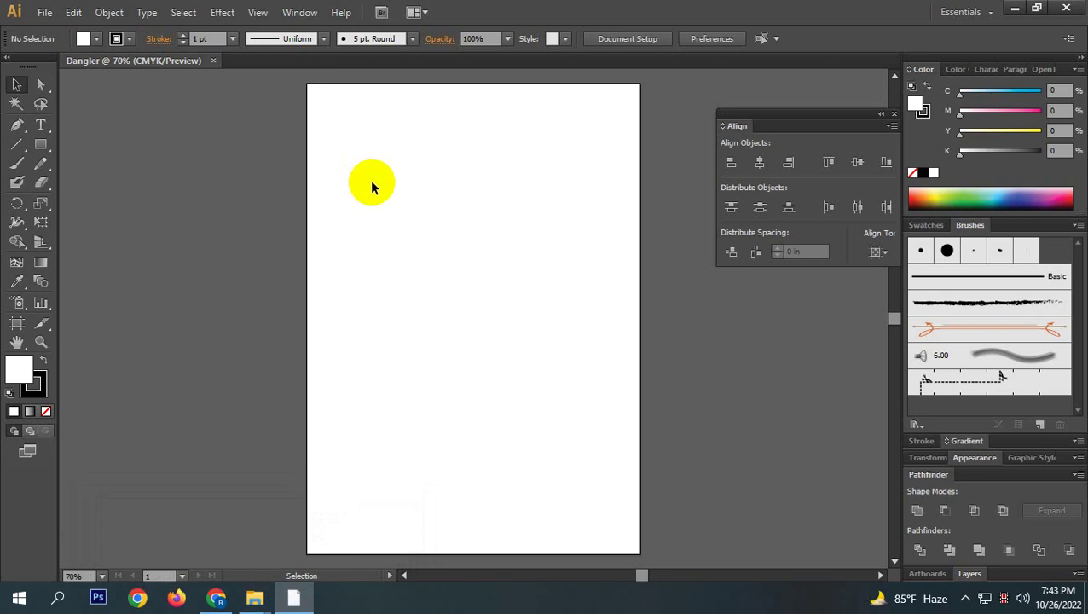
Draw a large circle with the Ellipse tool and position it in the upper part of the artboard.
click(34, 162)
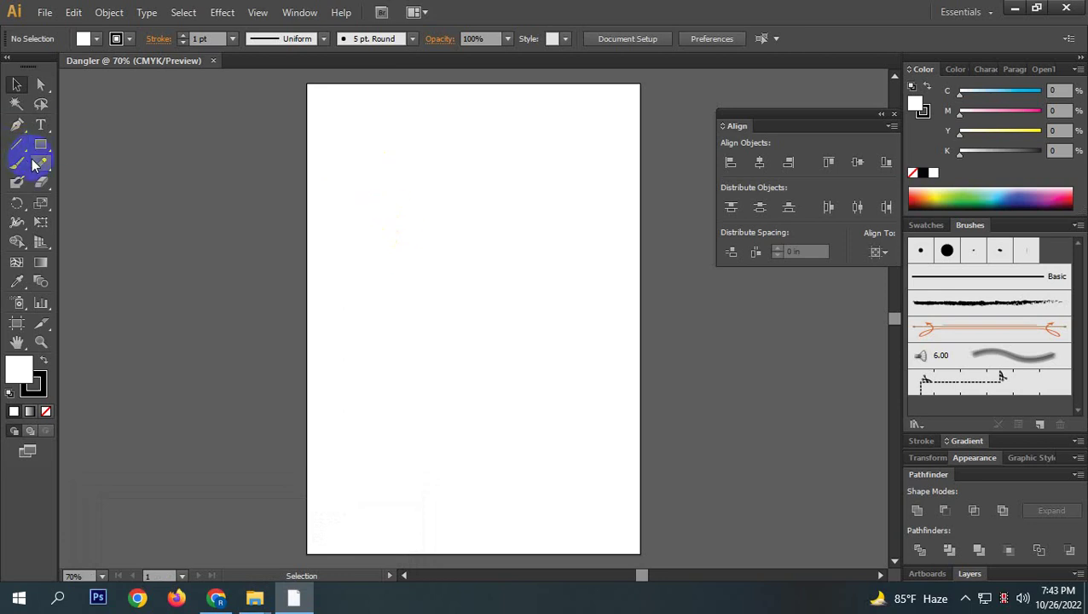
click(40, 144)
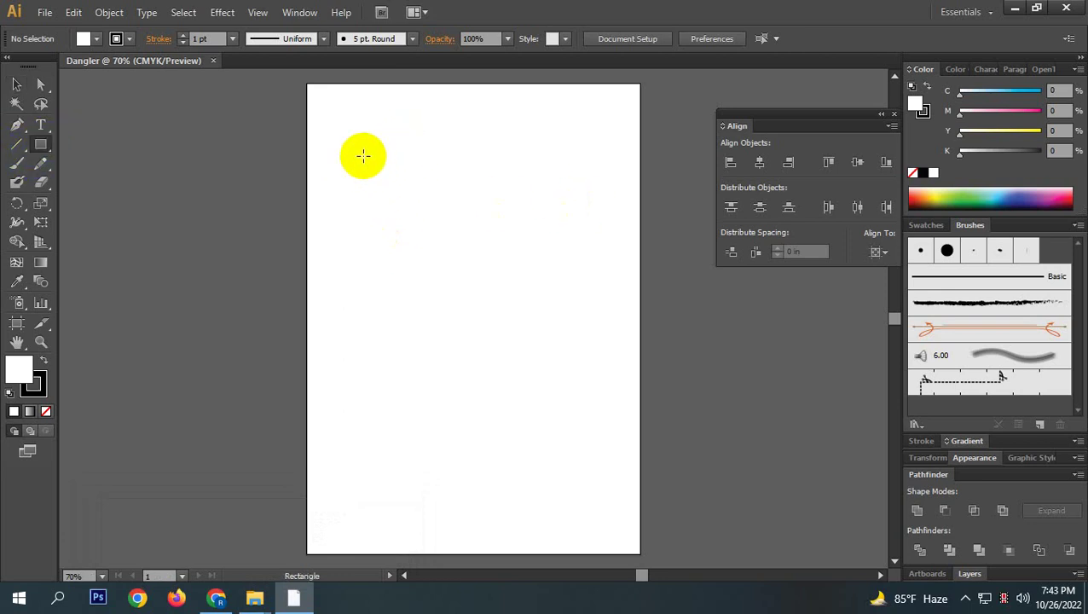
click(34, 147)
drag(36, 147, 119, 182)
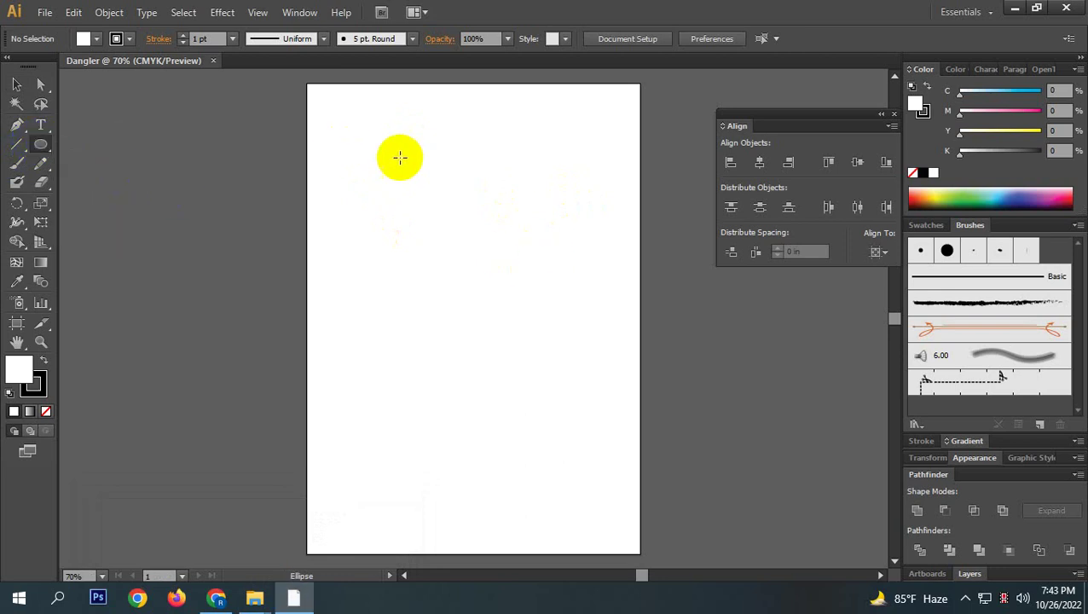
drag(389, 157, 565, 417)
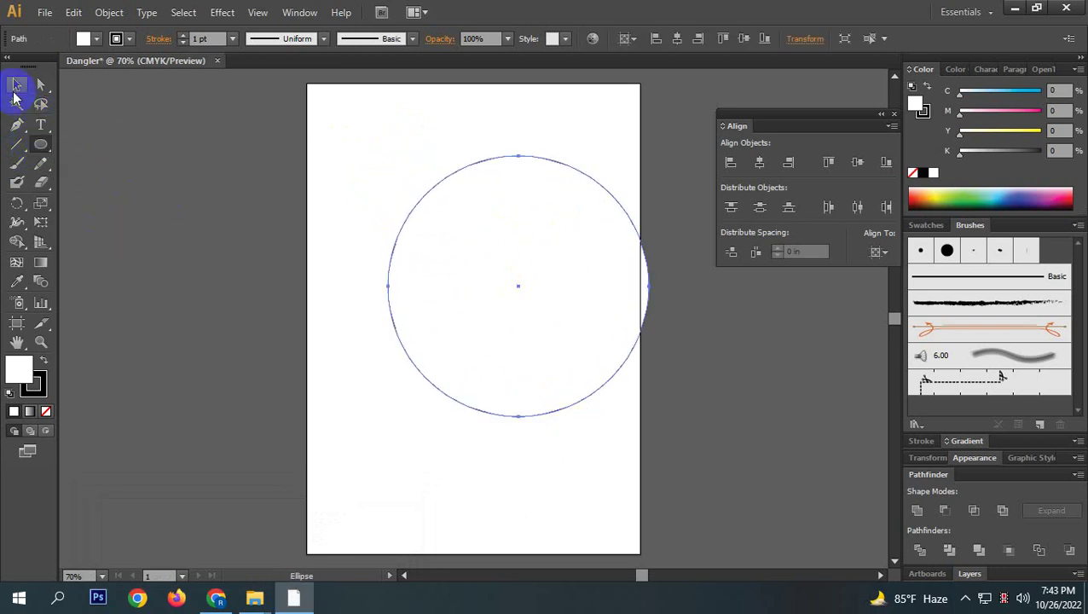
click(16, 84)
drag(525, 310, 457, 274)
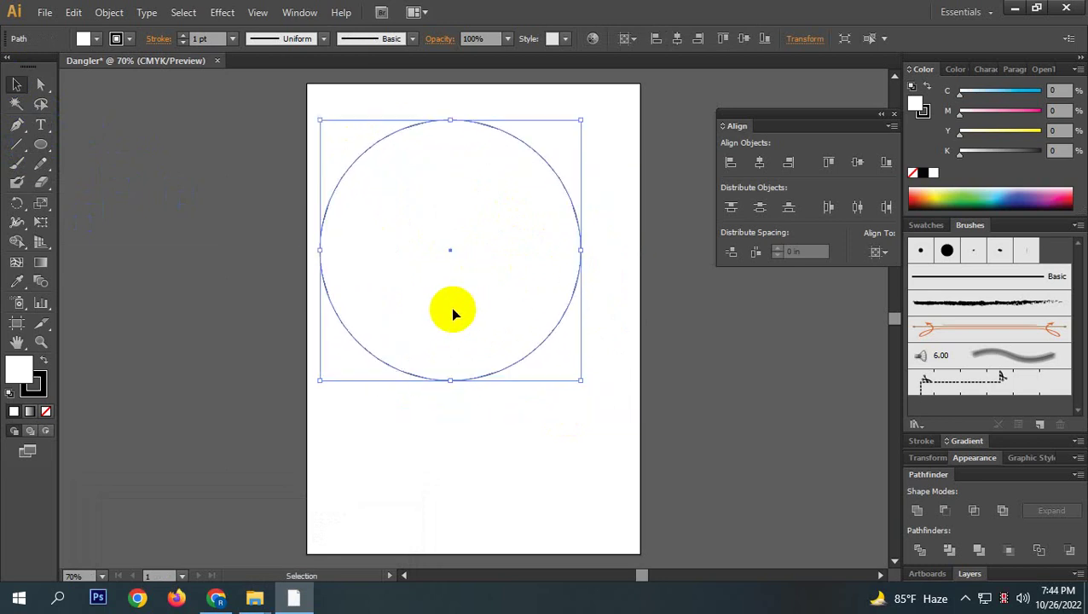
Add a roughly half-size copy of the circle overlapping the large circle's lower-right edge, and shift both circles slightly down and right.
drag(450, 311, 539, 444)
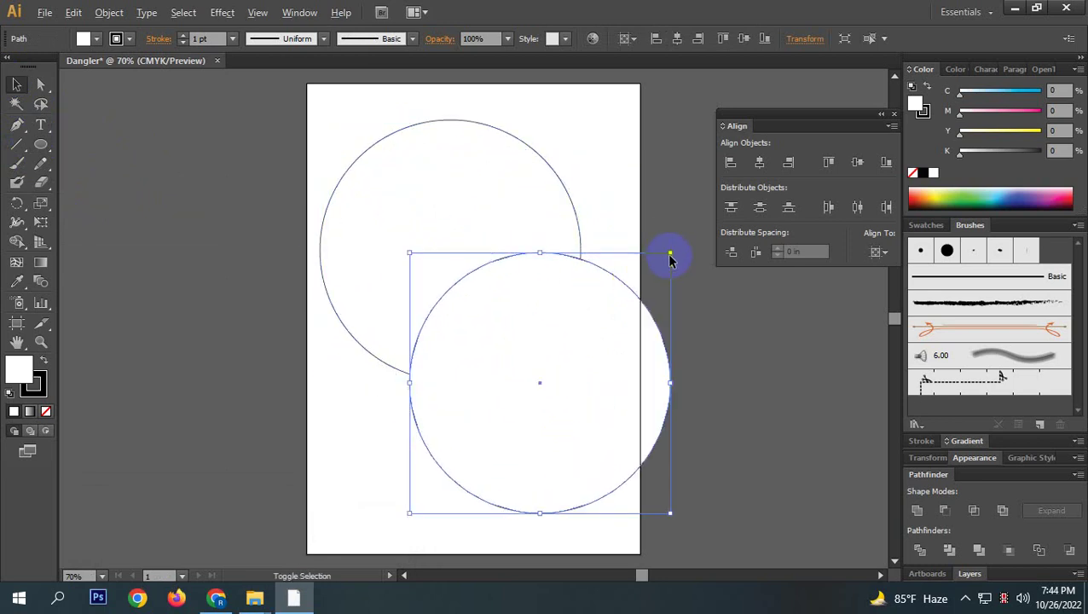
drag(671, 256, 608, 315)
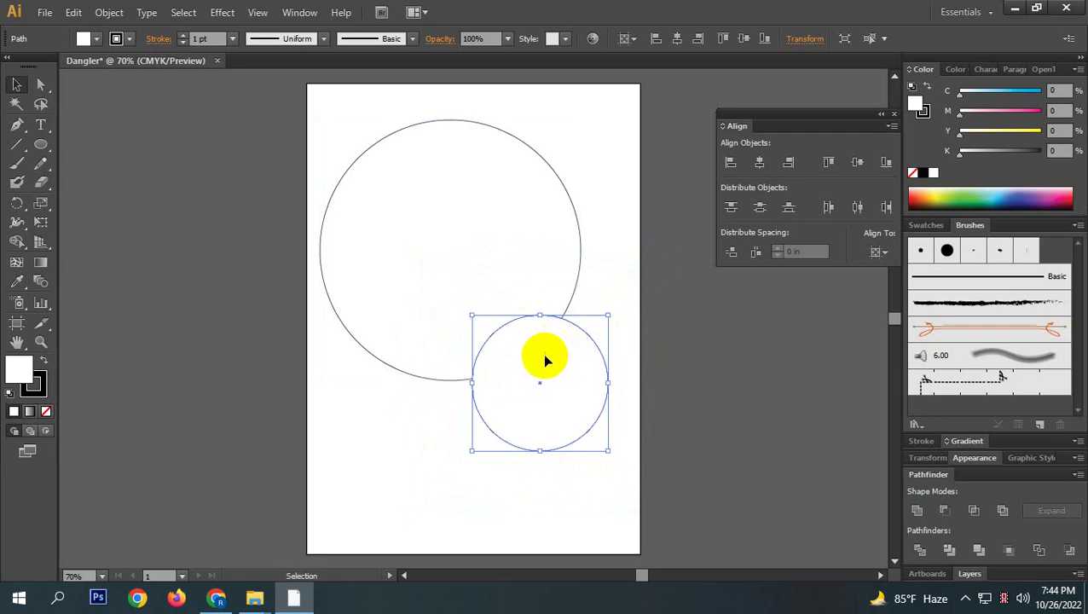
mouse_move(546, 360)
mouse_down()
mouse_move(529, 352)
mouse_move(546, 351)
mouse_up()
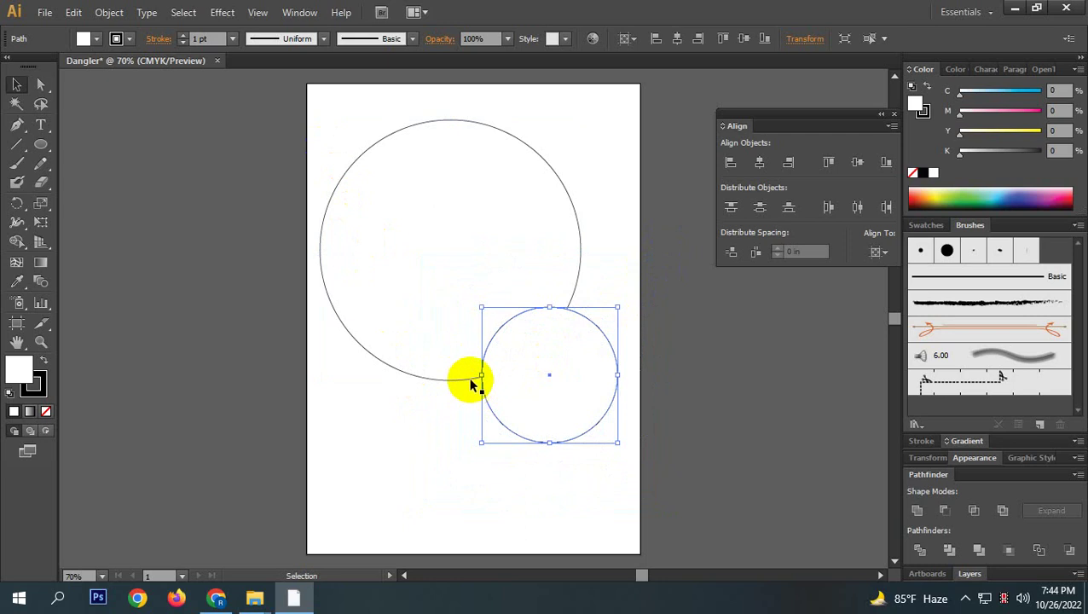
shift+click(426, 324)
drag(426, 324, 441, 349)
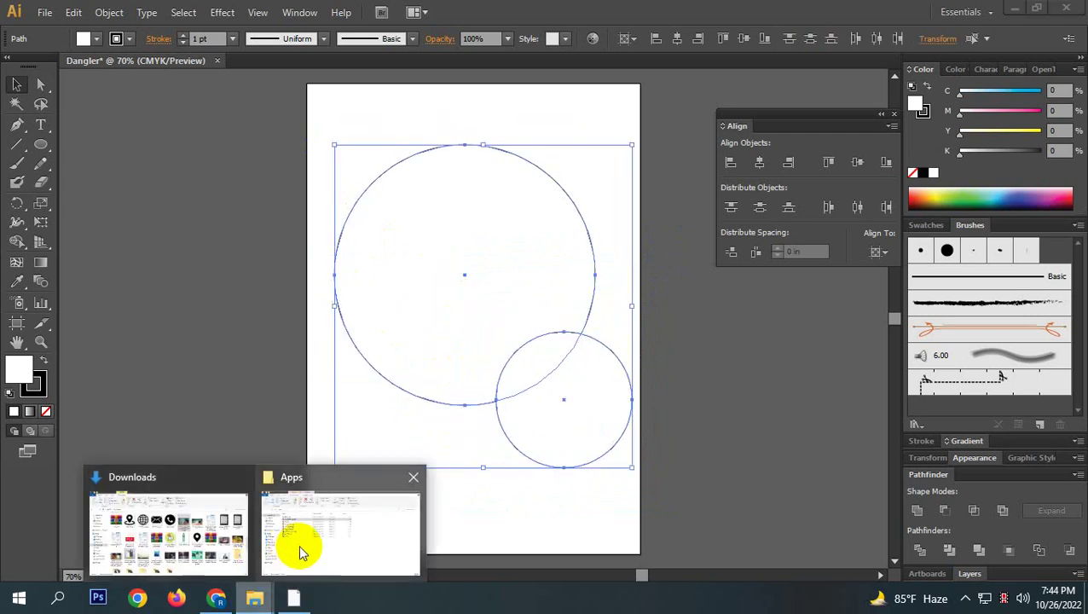
Switch to Chrome and open a new browser tab.
mouse_move(298, 549)
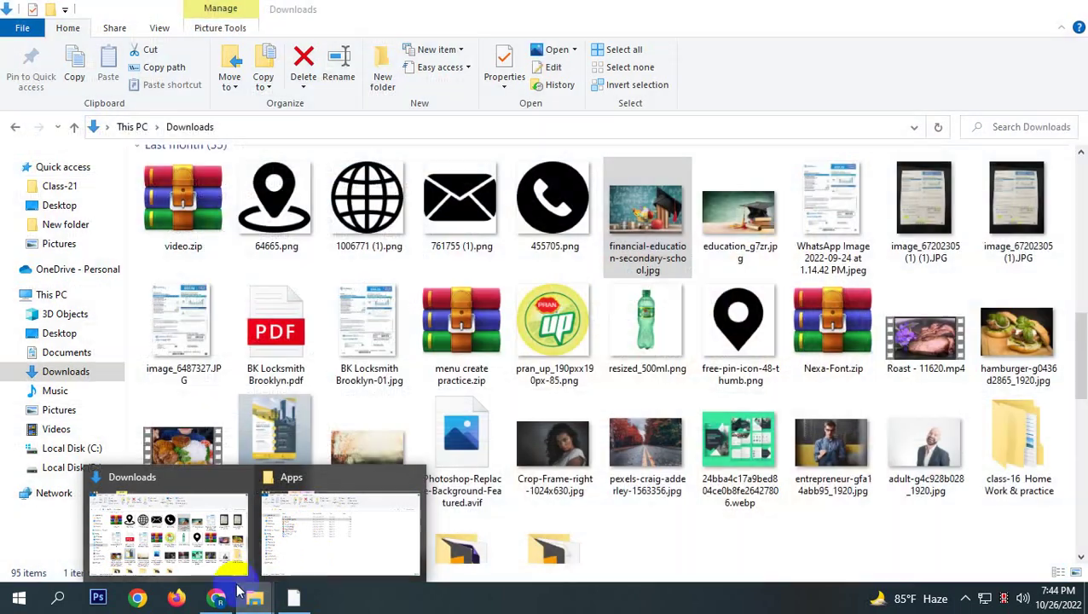
click(216, 600)
click(599, 14)
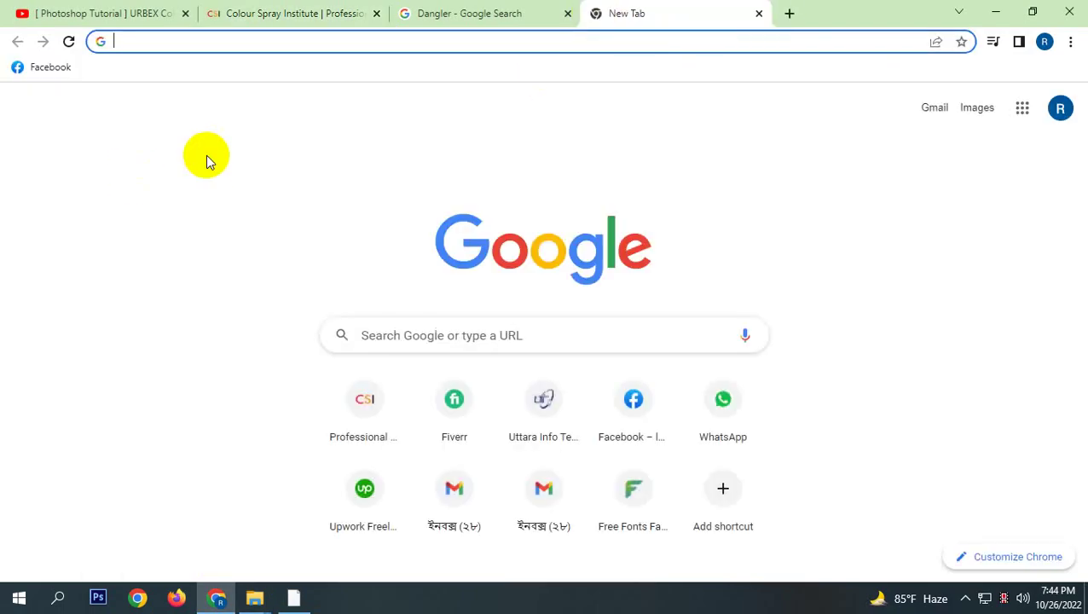
text(SP)
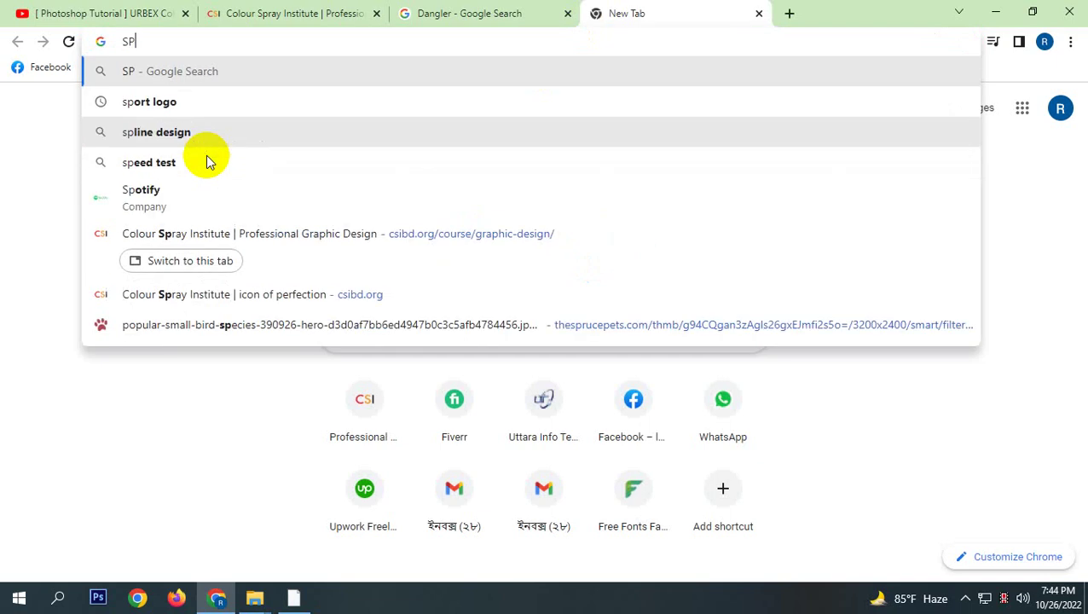
text(RITE)
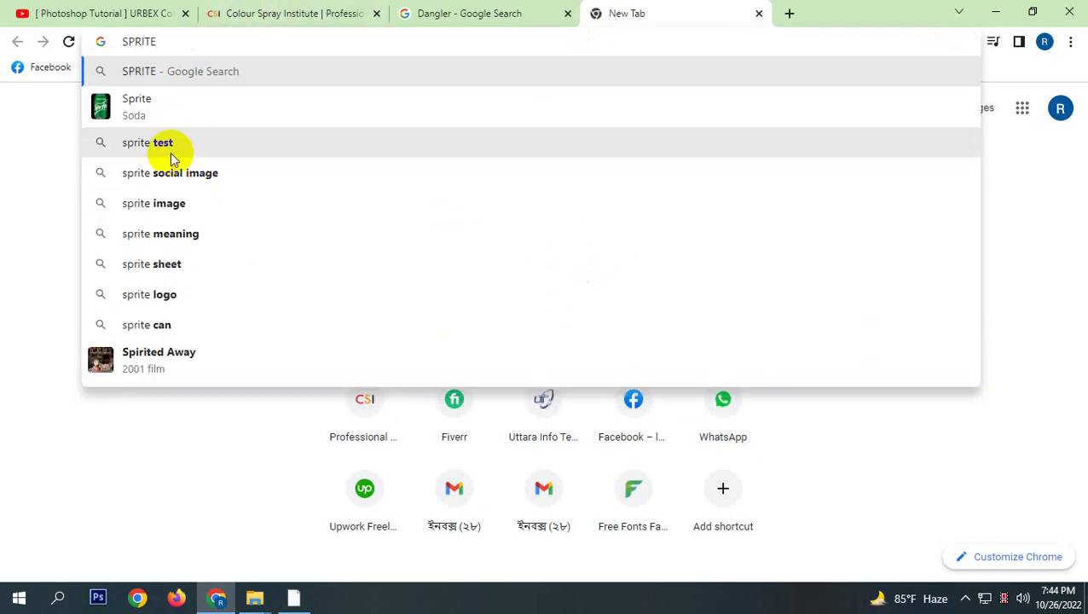
click(166, 201)
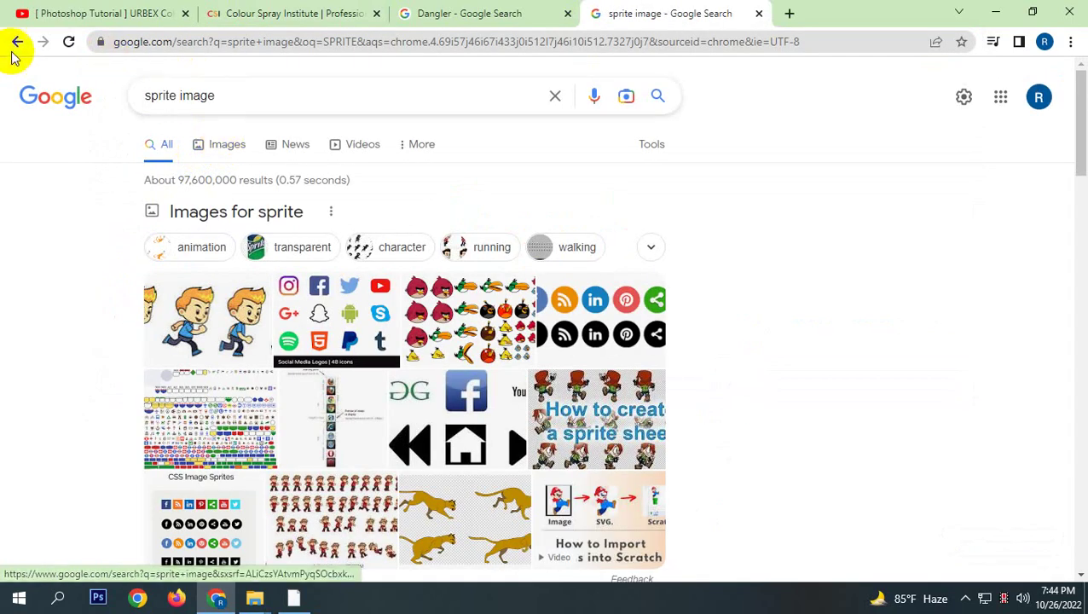
click(17, 42)
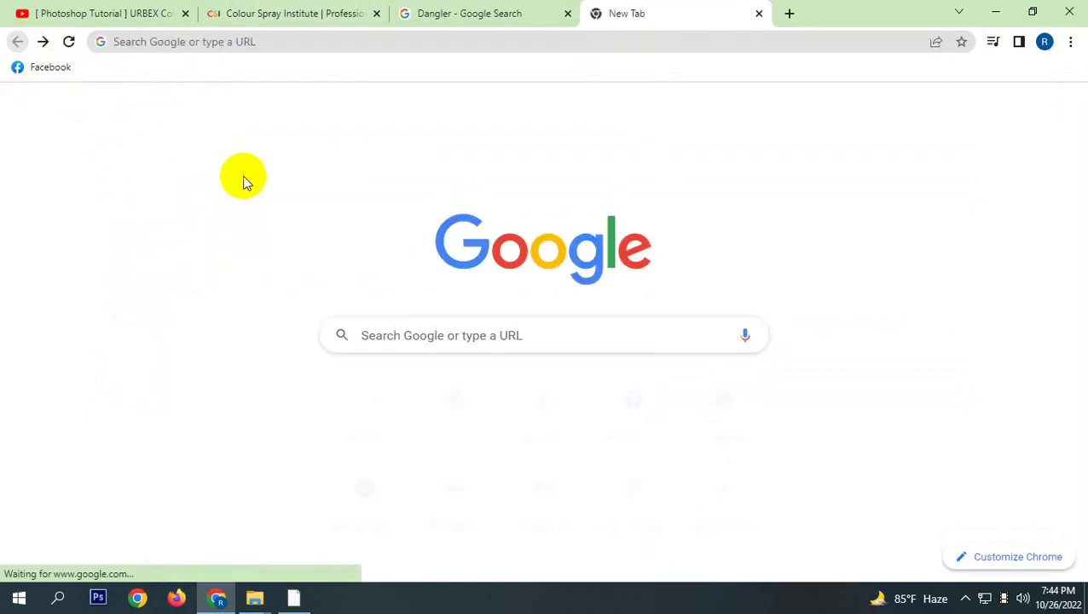
Search Google for the soft drink "sprite" and browse the image results for bottles, cans and logos.
click(220, 47)
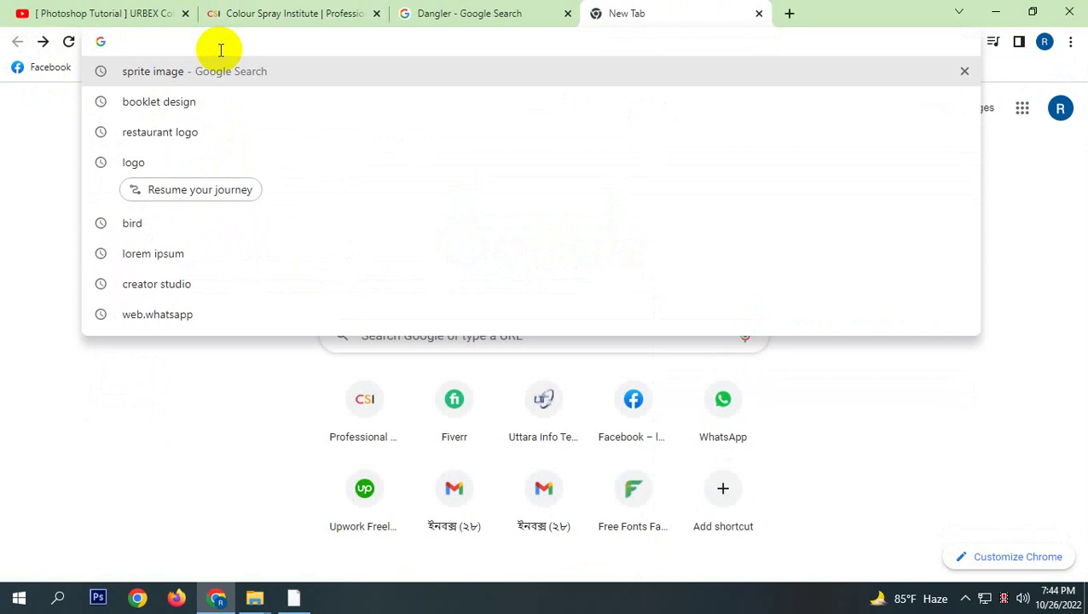
text(SPRI)
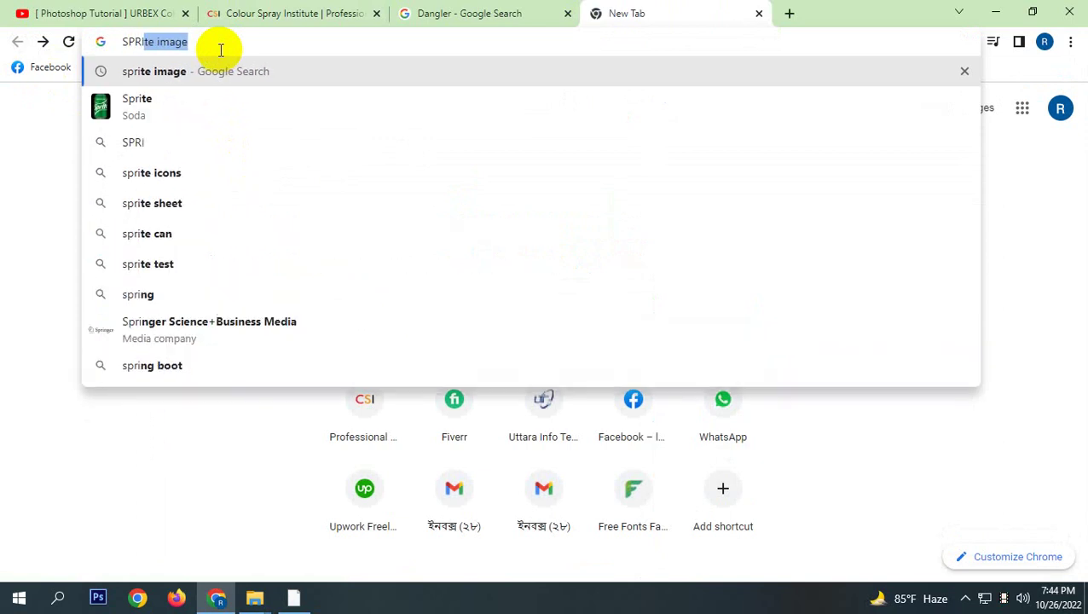
text(TE)
click(159, 145)
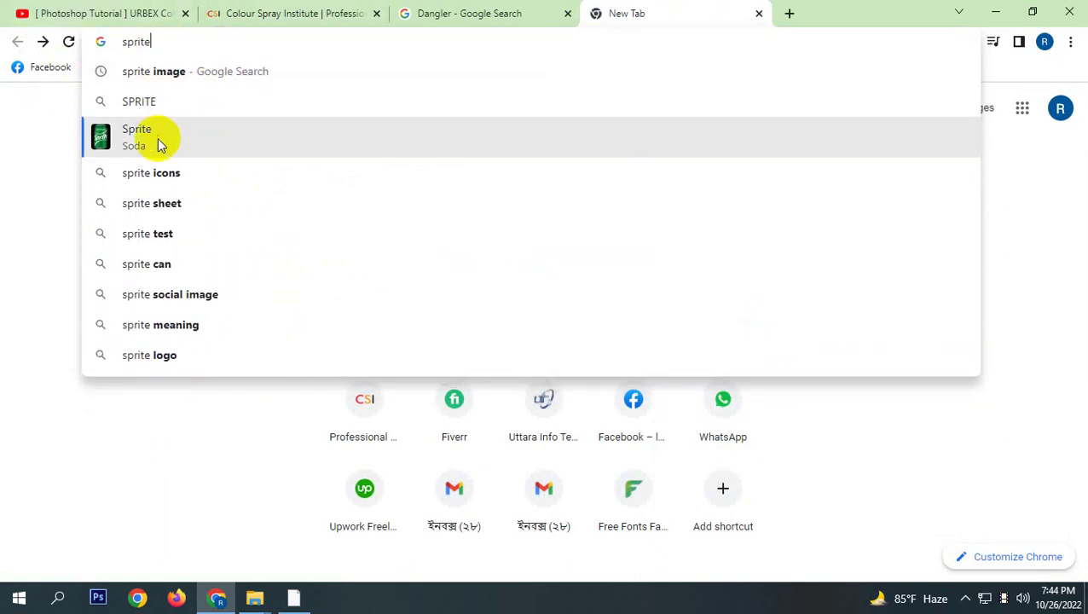
click(226, 140)
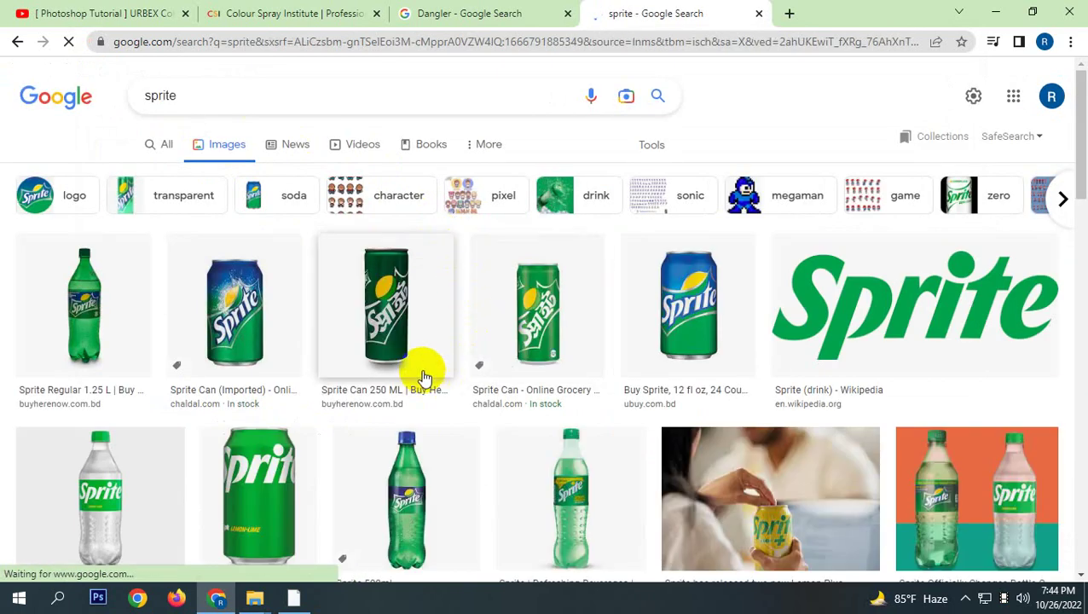
scroll(425, 385, down, 3)
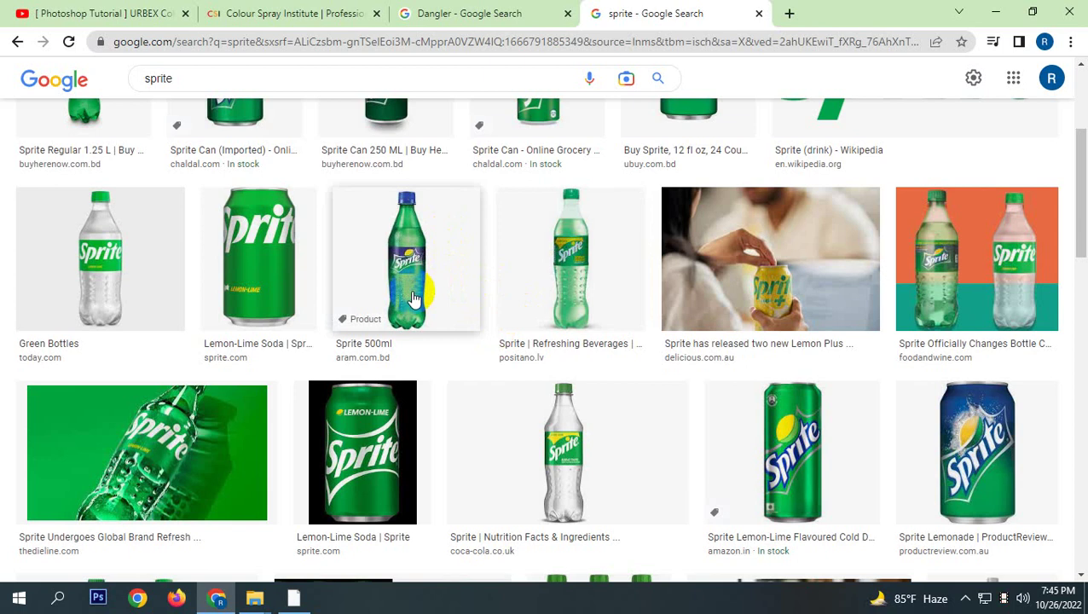
scroll(572, 214, up, 4)
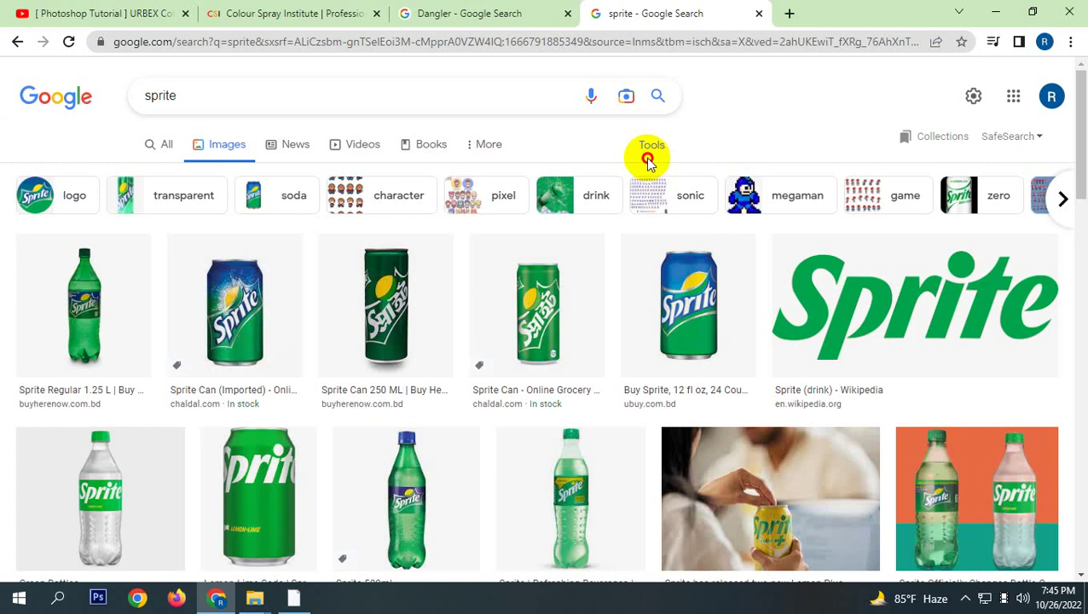
Filter the Sprite image results to transparent backgrounds and look through the bottles, cans and logos.
click(650, 158)
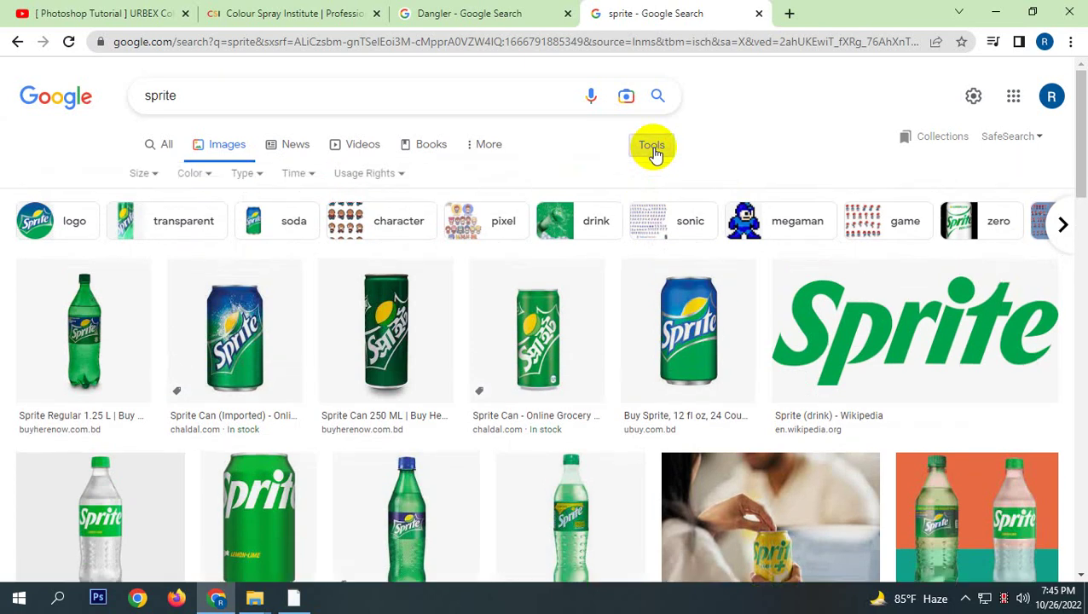
click(183, 174)
click(203, 248)
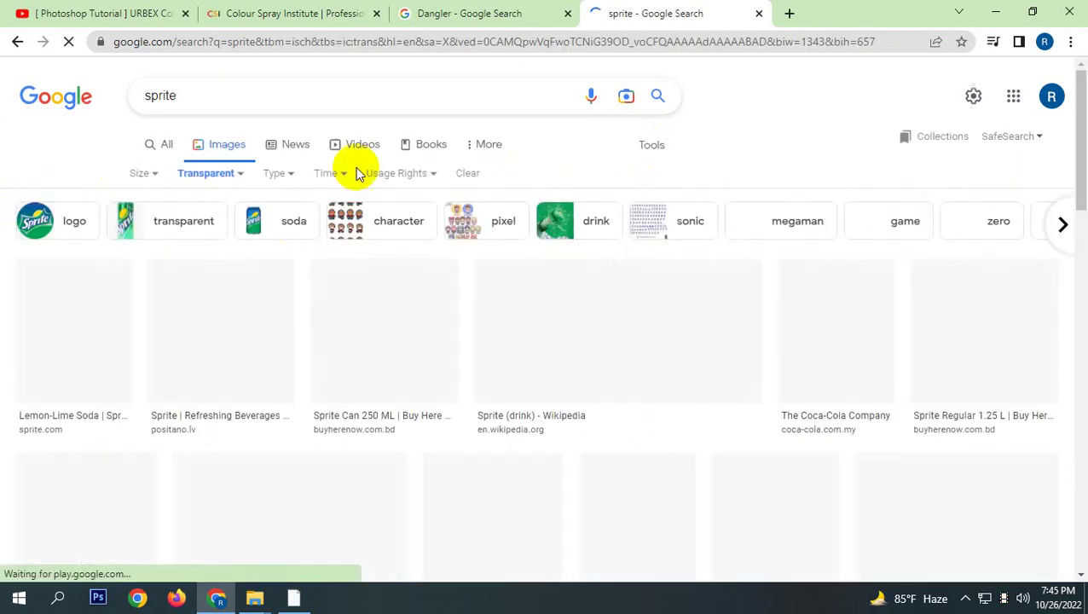
scroll(226, 422, down, 5)
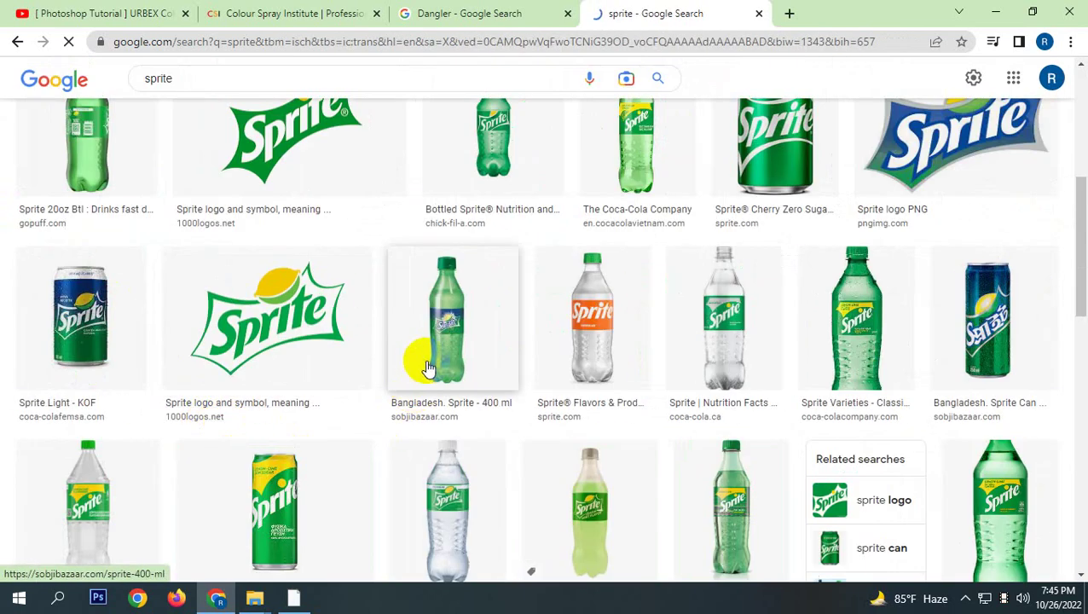
scroll(443, 362, up, 2)
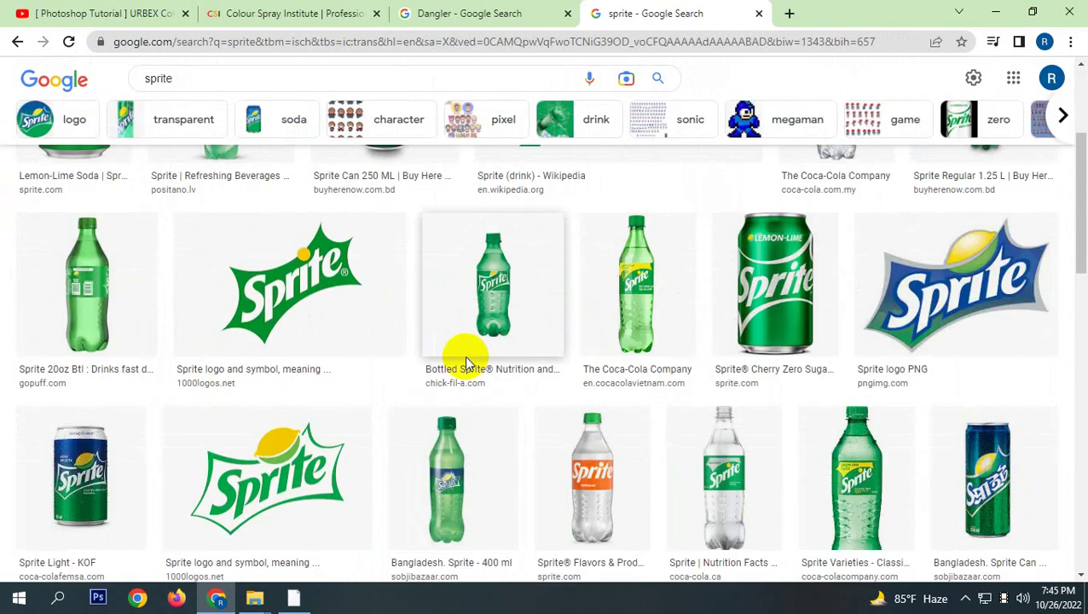
scroll(463, 381, down, 3)
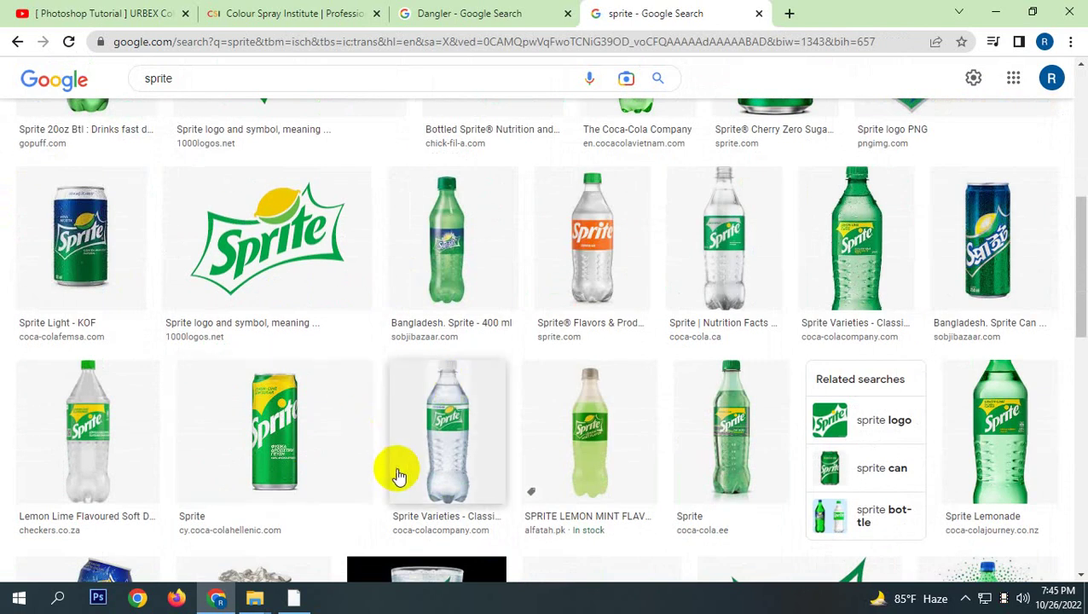
Try to save the Sprite Light can image from Coca-Cola FEMSA, checking which file types are available.
click(120, 280)
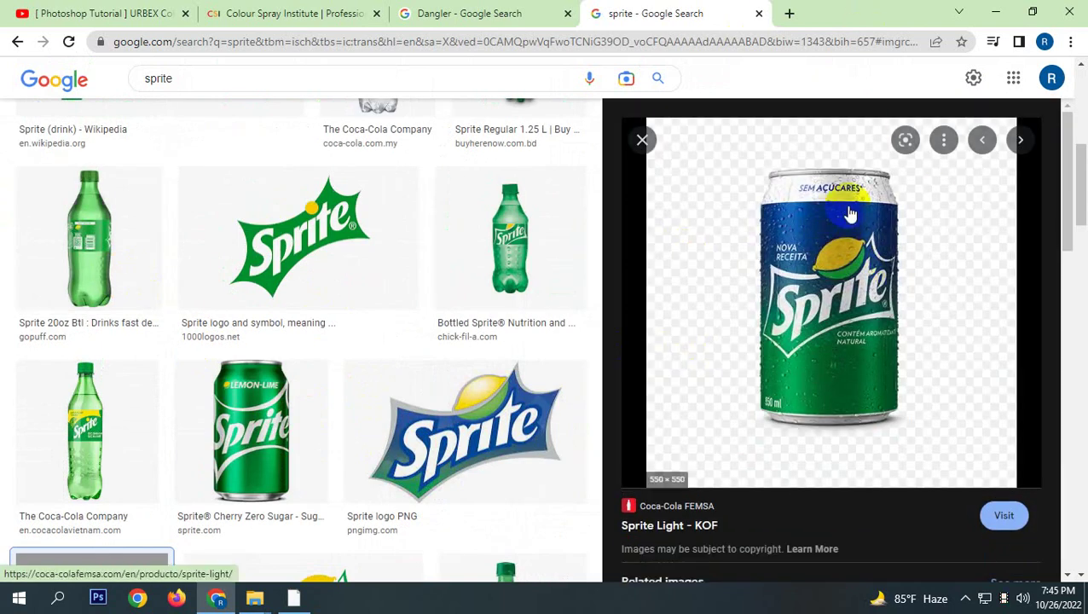
right_click(821, 266)
click(861, 433)
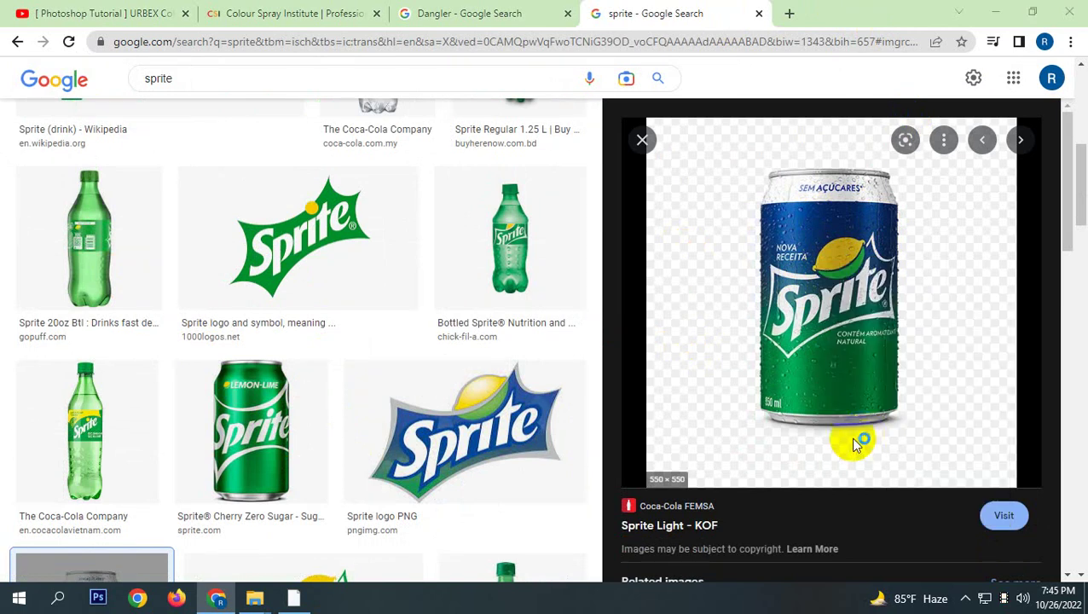
click(396, 439)
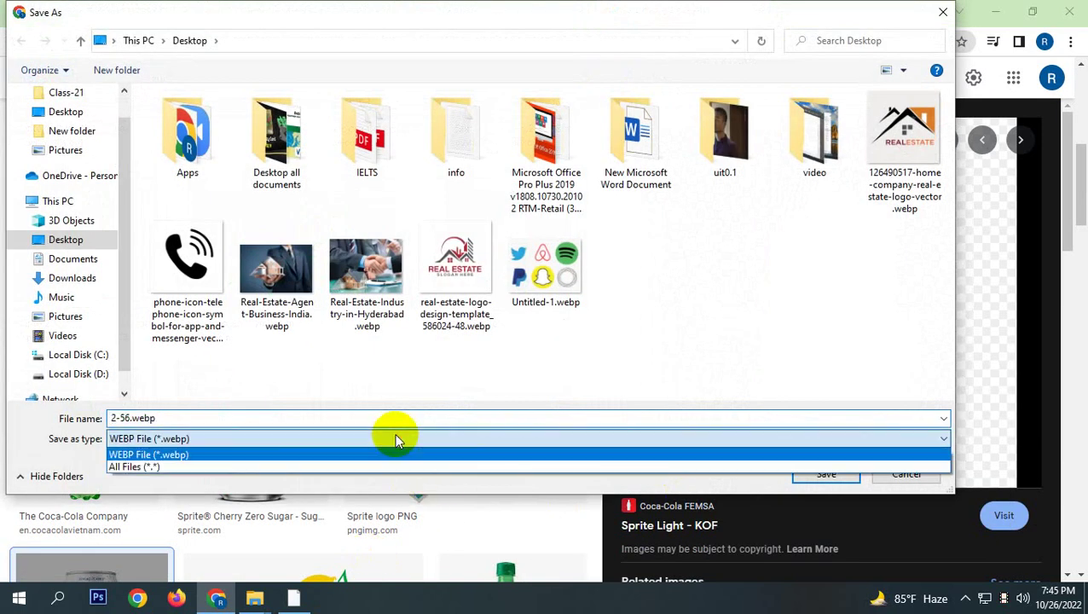
click(395, 440)
click(395, 438)
click(394, 438)
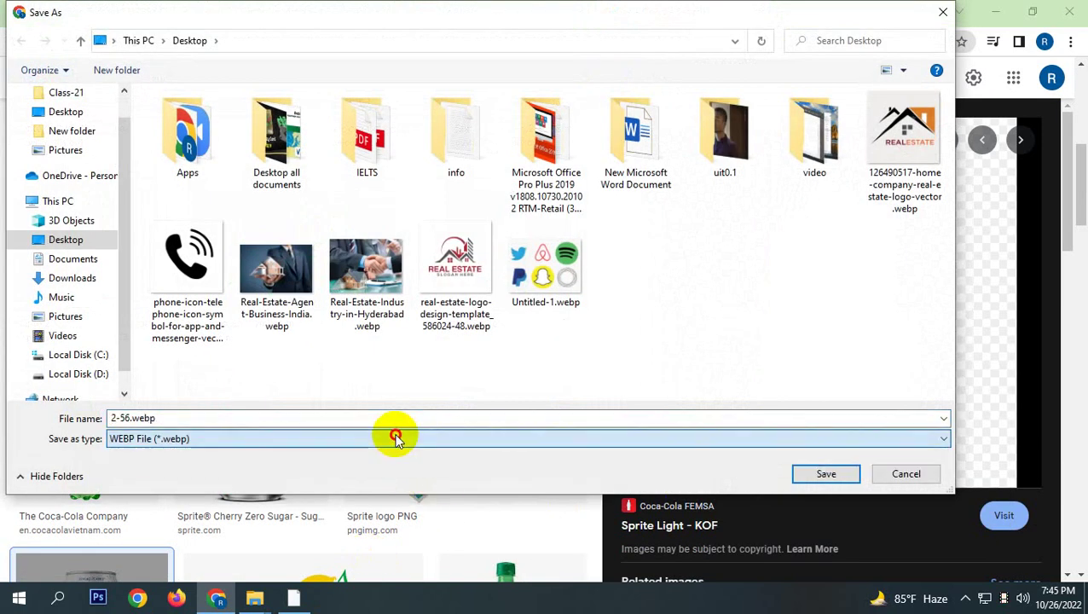
click(394, 438)
click(394, 438)
click(879, 475)
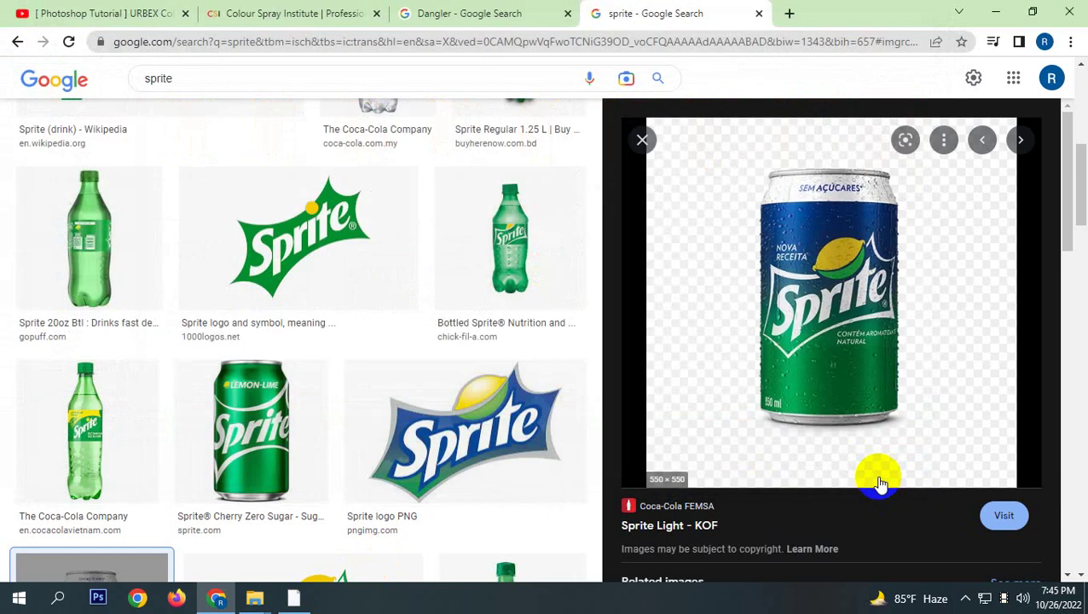
Find the green Lemon-Lime bottle image from Coca-Cola Australia and try to save it, checking its file type.
scroll(273, 367, up, 3)
scroll(296, 418, up, 1)
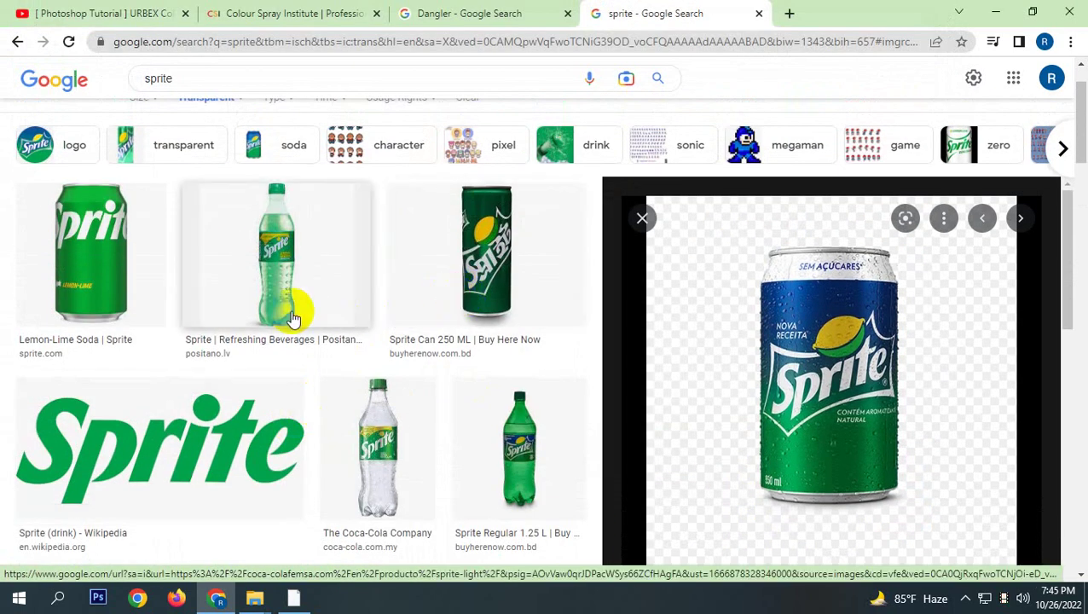
scroll(292, 318, down, 8)
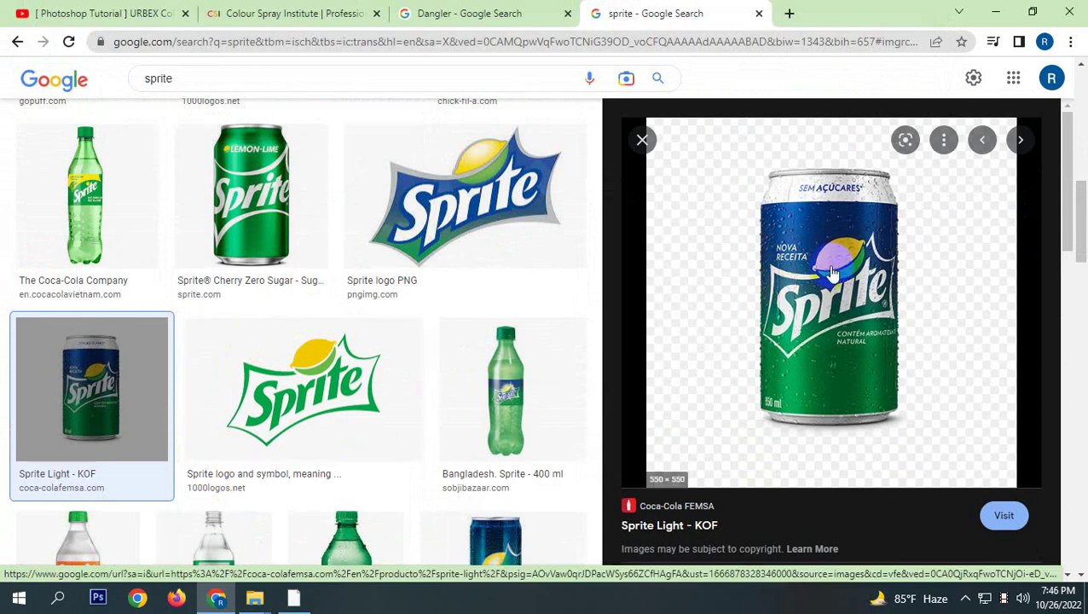
scroll(352, 408, down, 4)
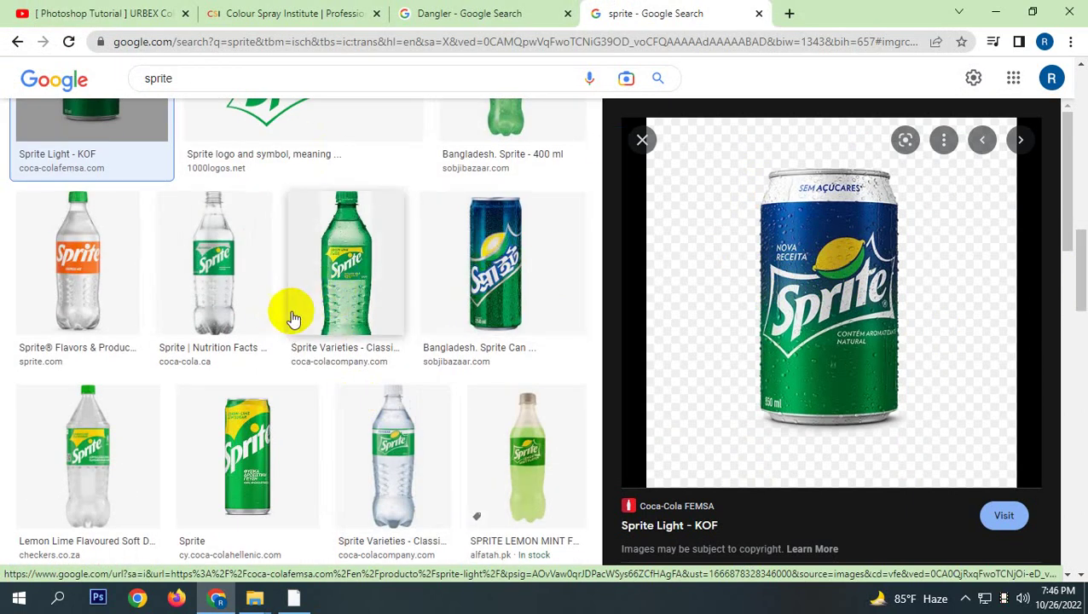
click(334, 312)
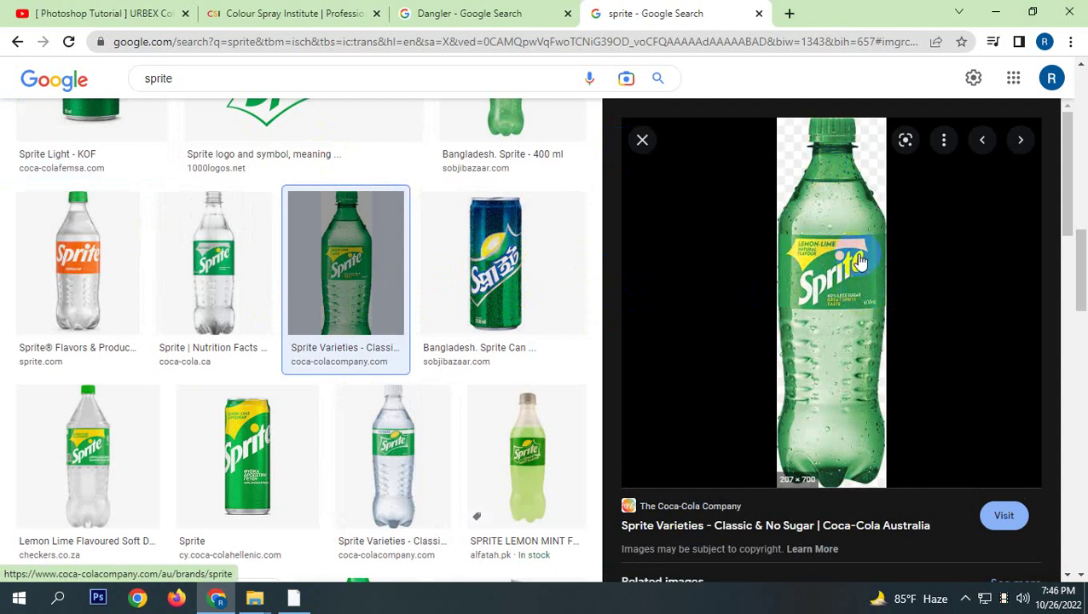
right_click(840, 236)
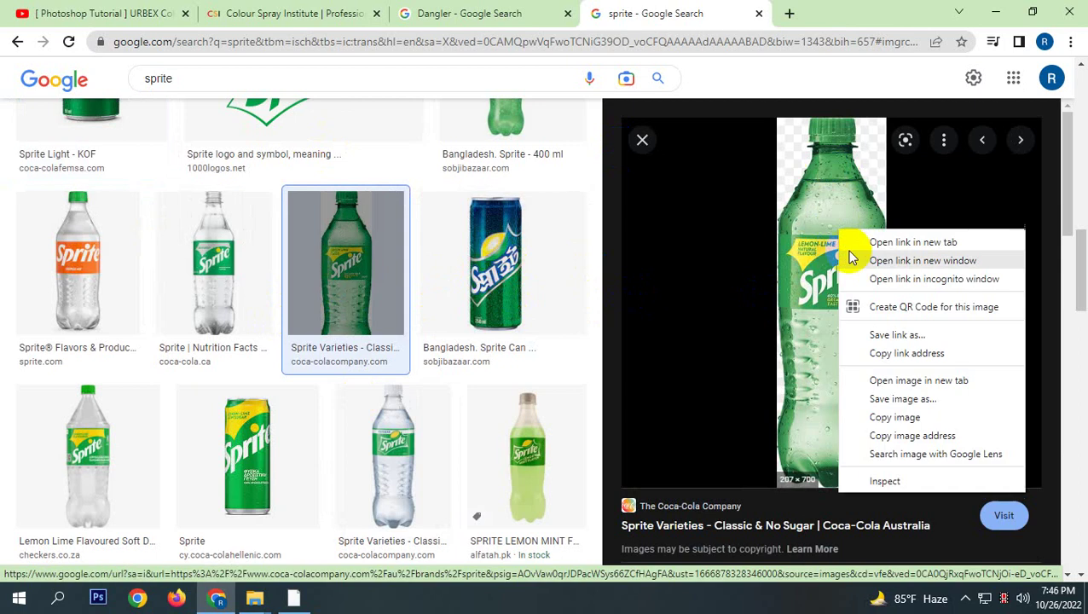
click(901, 418)
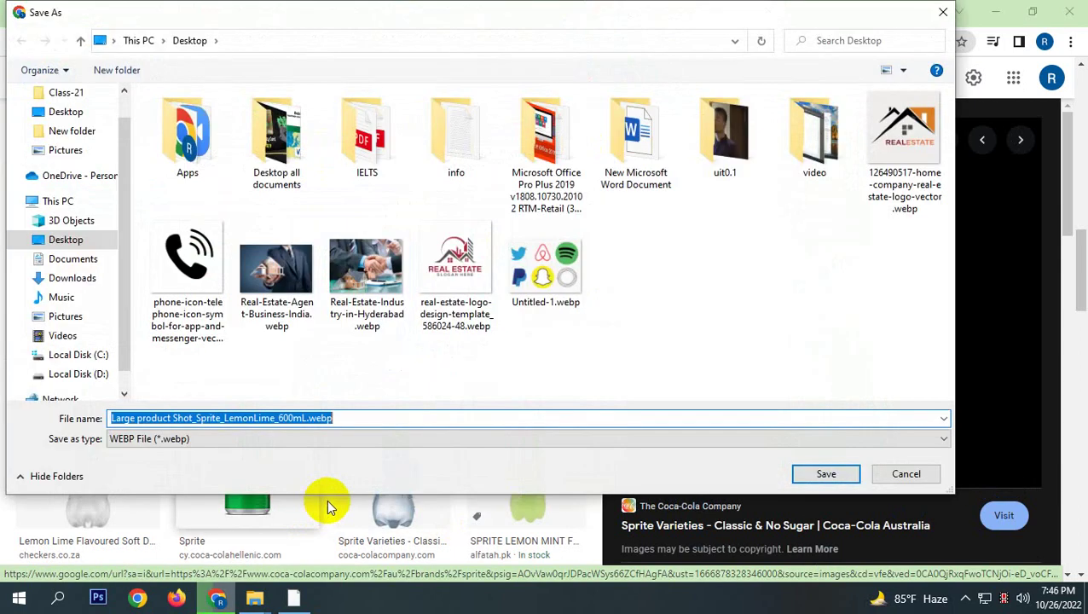
click(327, 438)
click(327, 449)
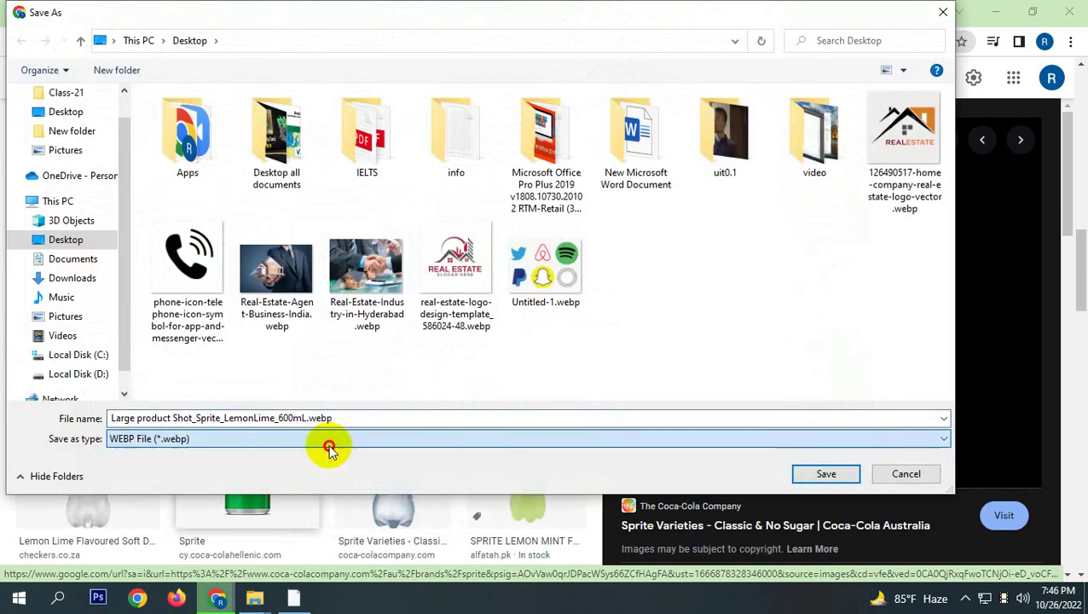
click(891, 480)
Save the McDonald's Vietnam Sprite cup image to the Desktop as Product_thumb_Sprite.png.
scroll(248, 376, down, 5)
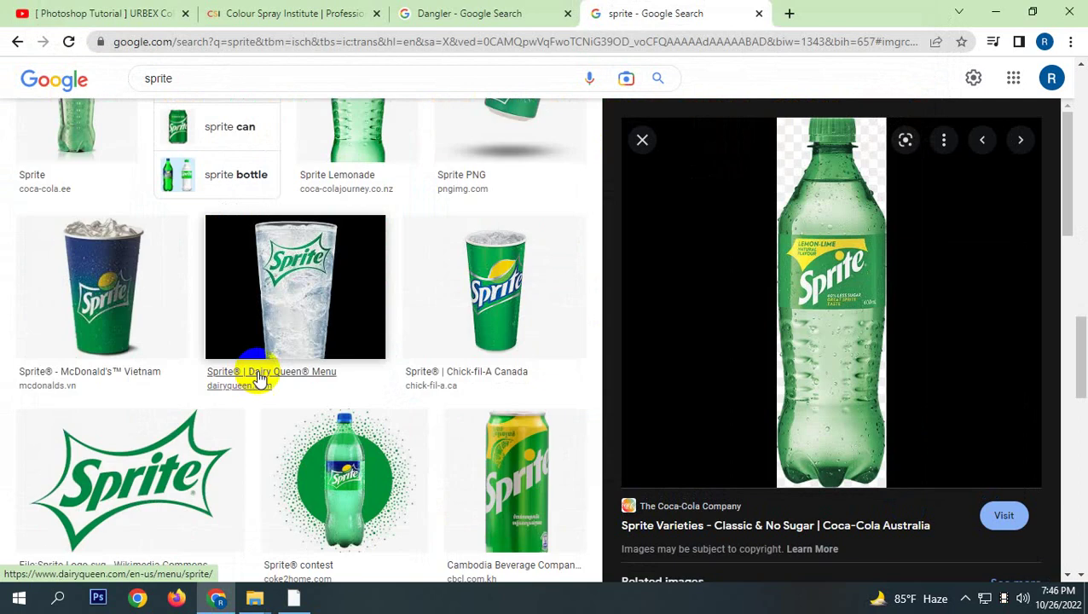
click(102, 286)
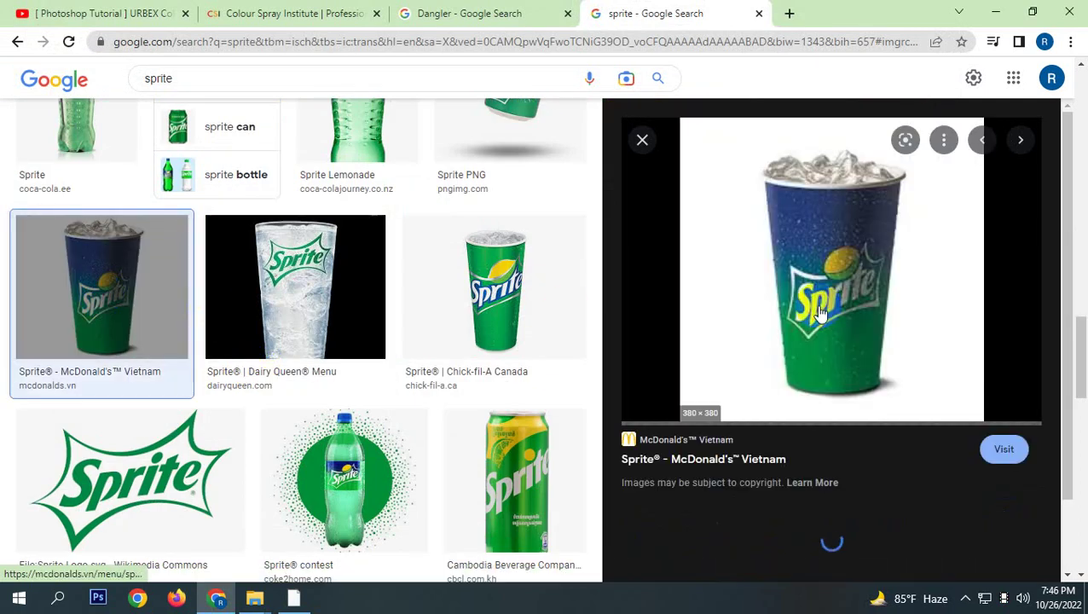
right_click(827, 260)
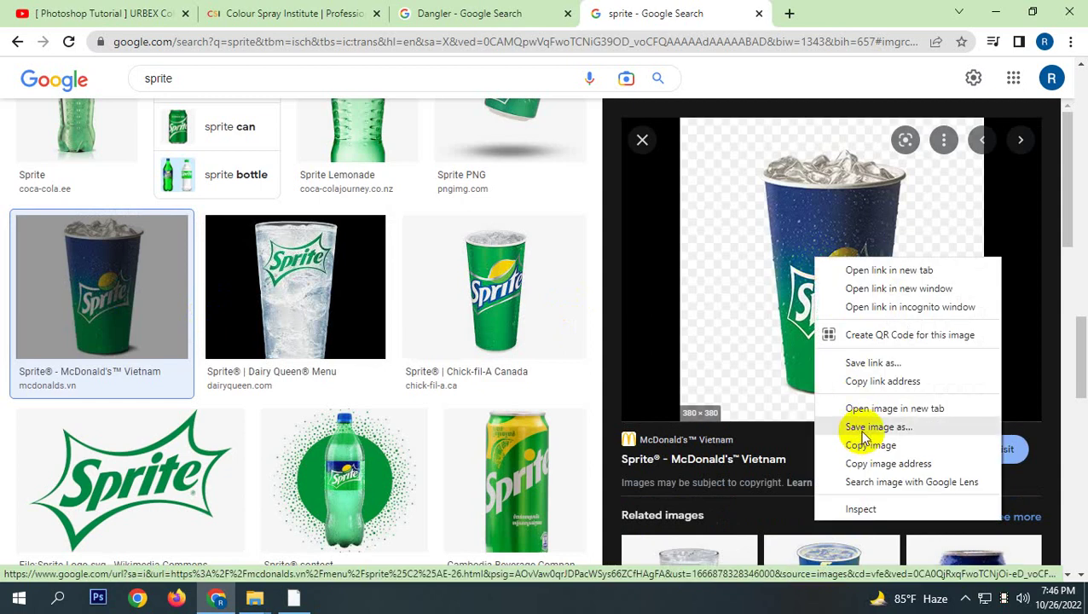
click(861, 424)
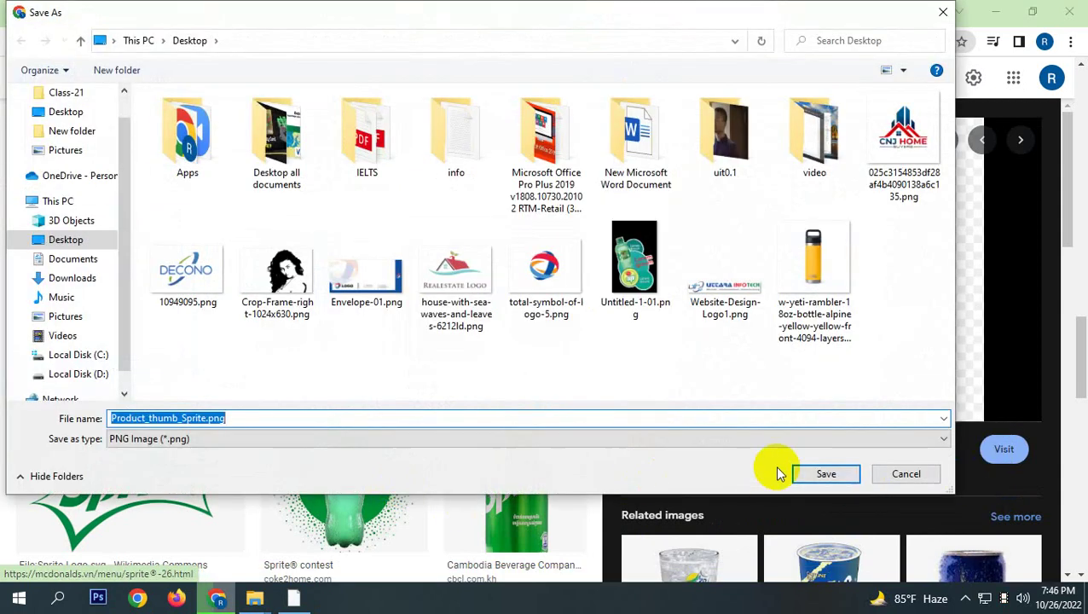
click(829, 474)
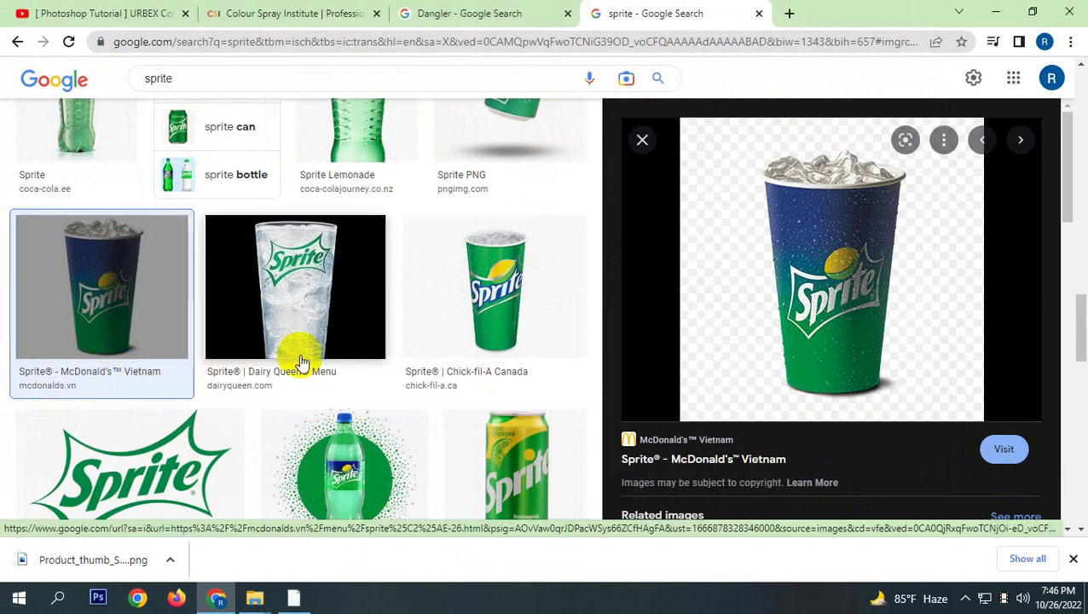
click(272, 329)
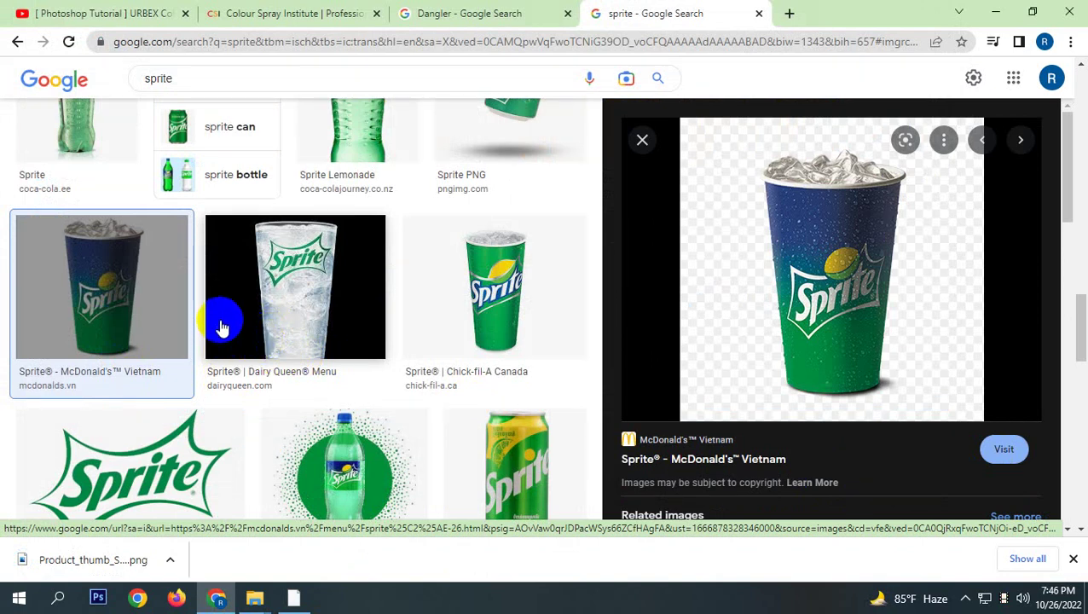
Search Google Images for "burger" and limit the results to transparent images.
click(185, 74)
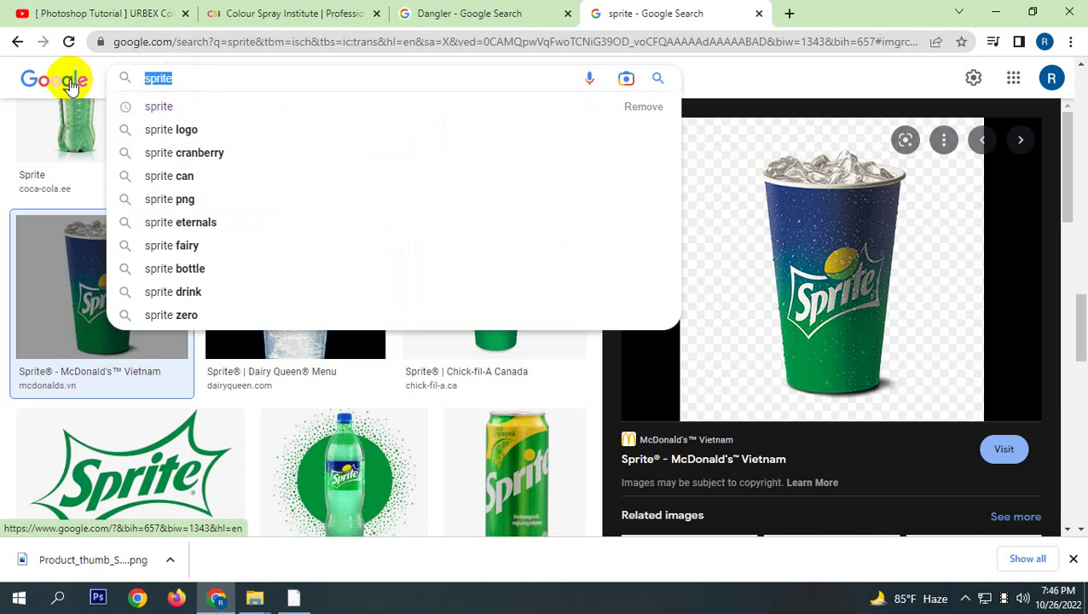
text(BUR)
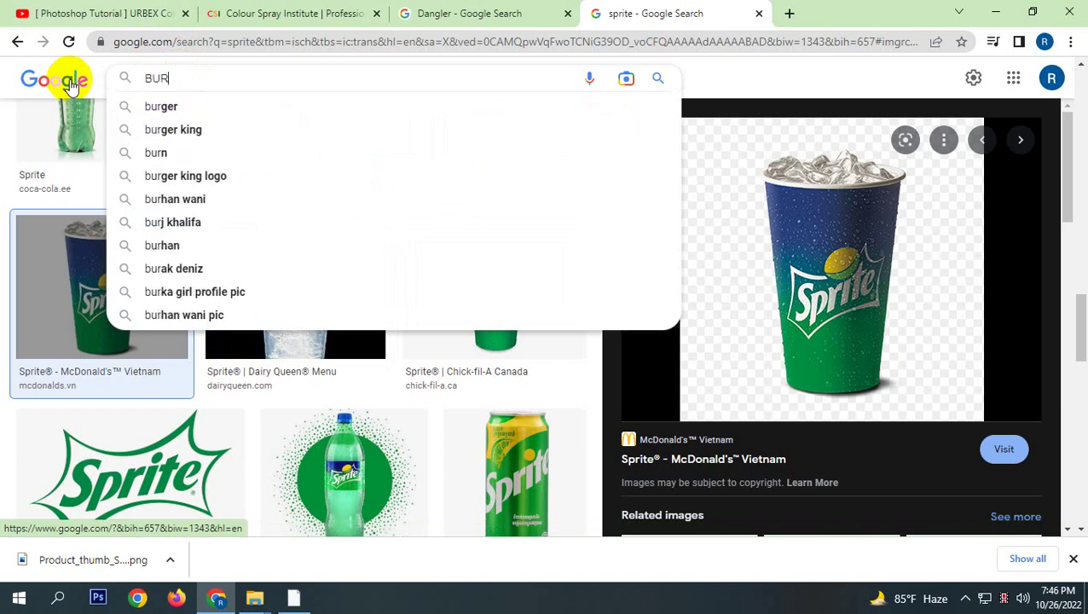
click(169, 108)
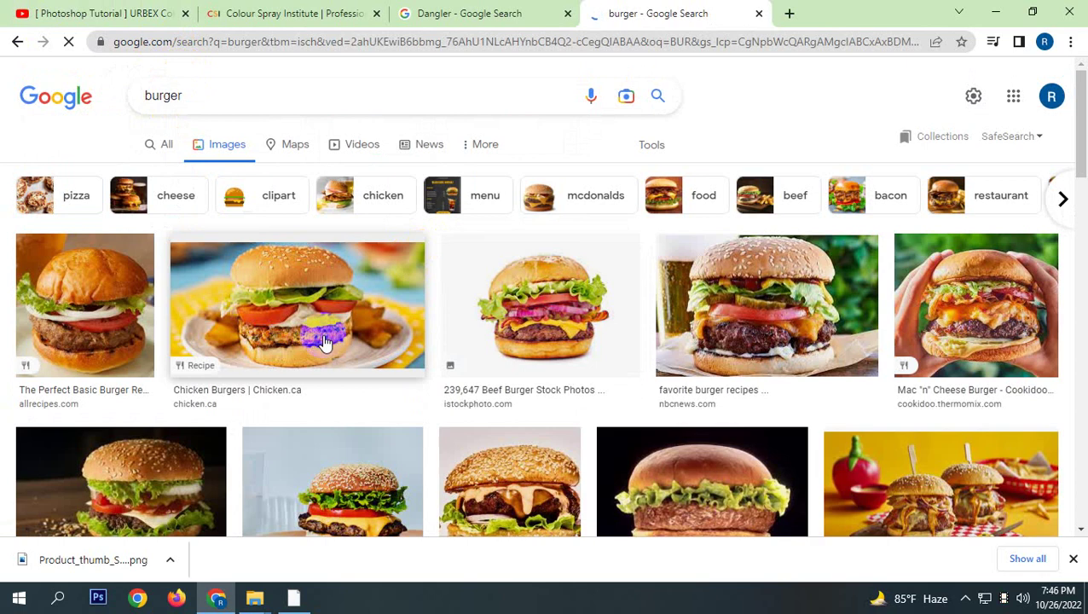
click(653, 146)
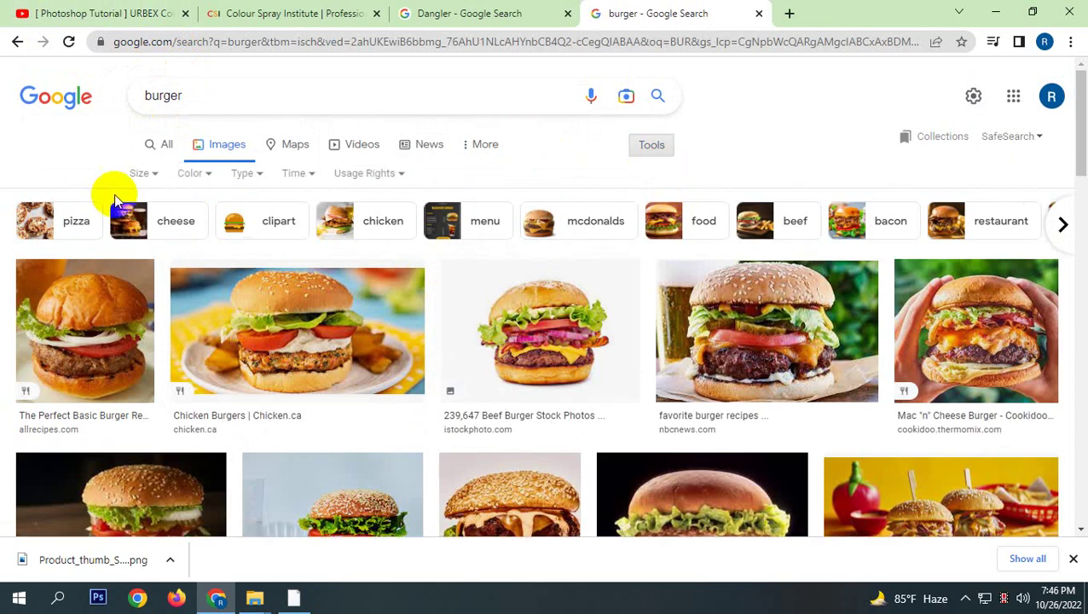
click(193, 173)
click(213, 250)
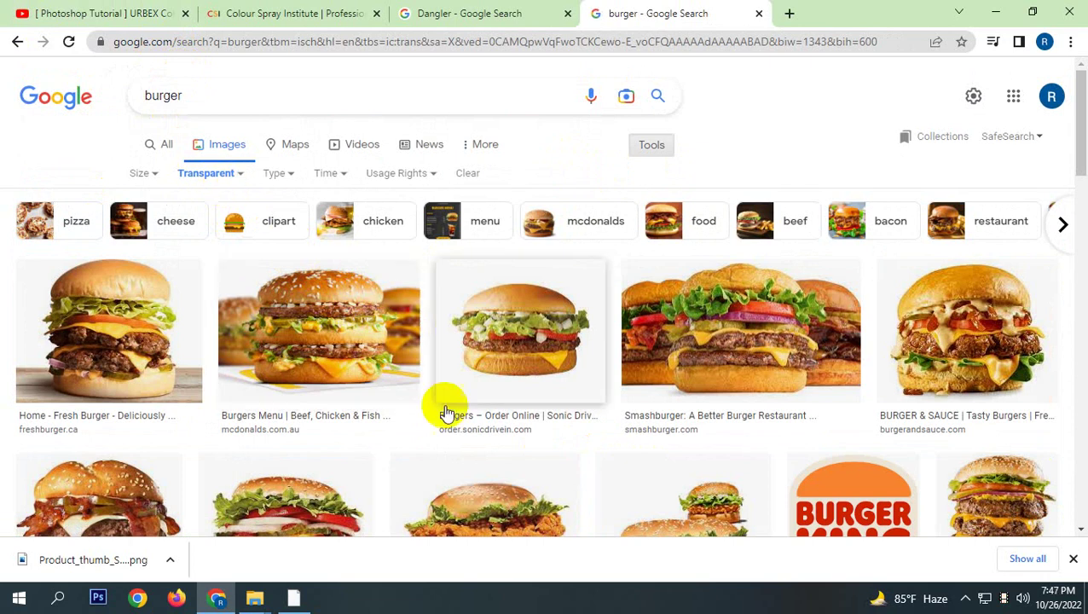
Browse the transparent burger images and preview the Big Hospitality picture of Burger King's premium burger.
scroll(455, 441, down, 2)
scroll(454, 441, down, 1)
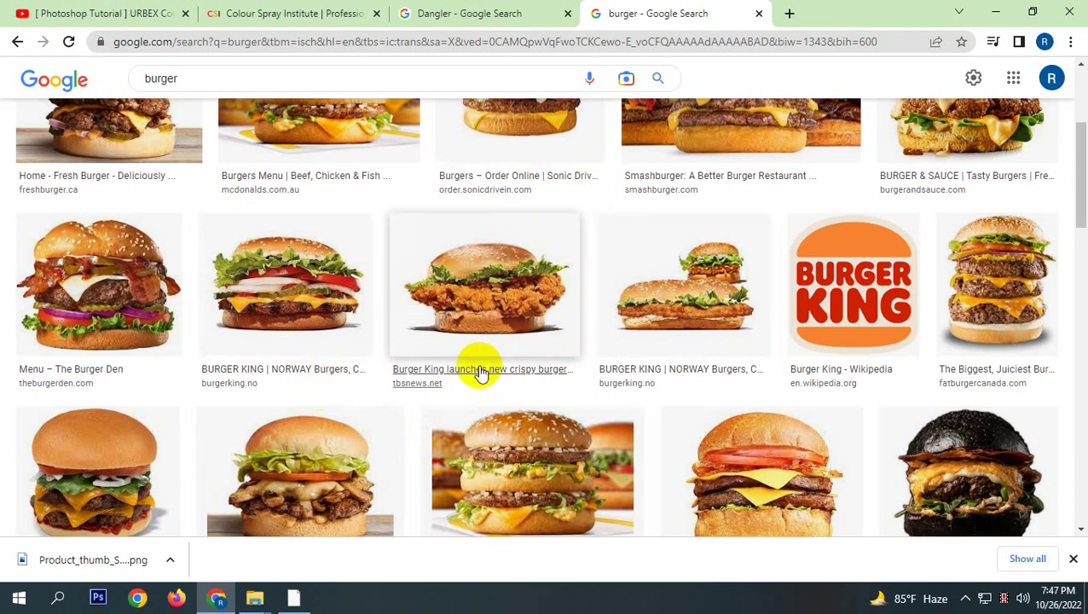
scroll(363, 450, down, 3)
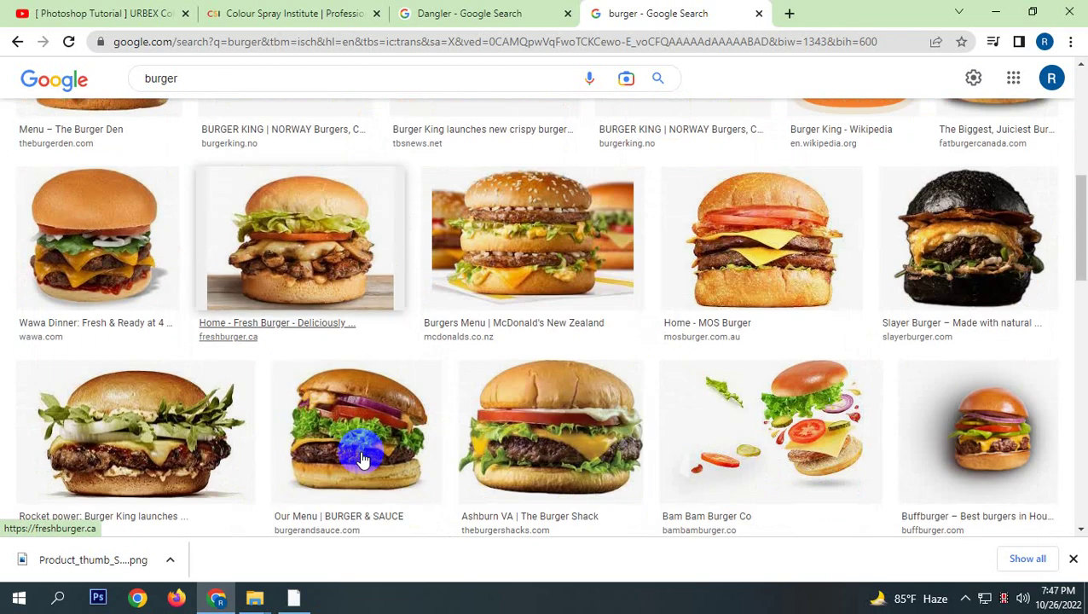
click(550, 391)
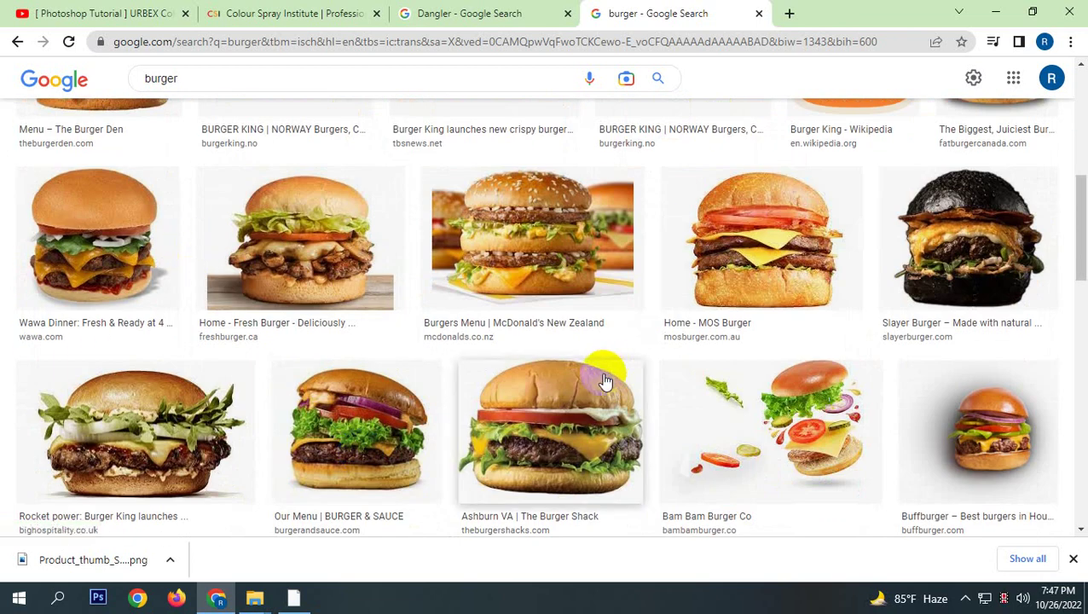
click(498, 461)
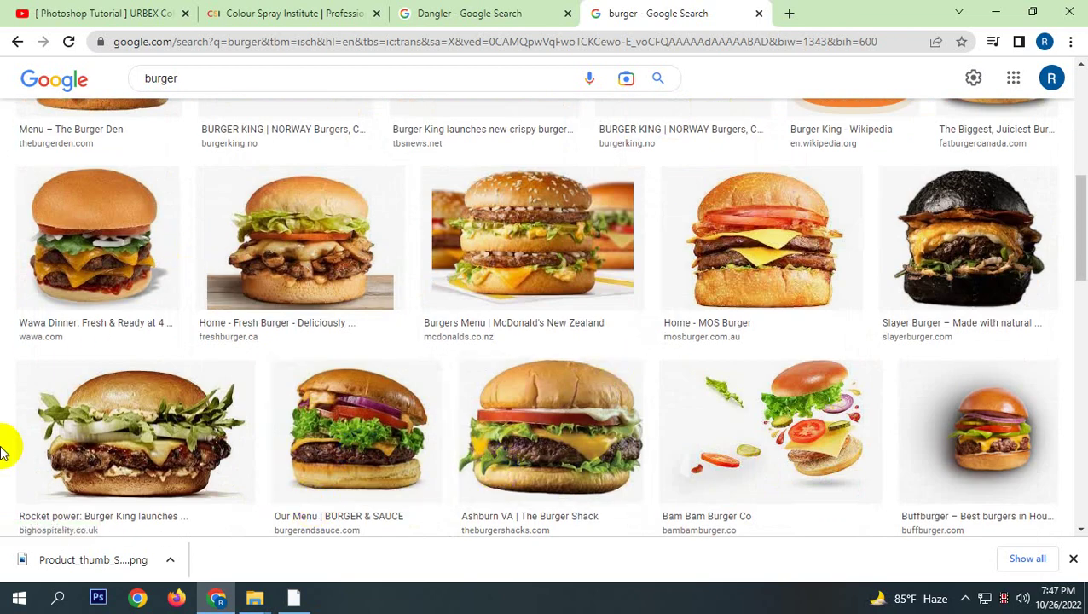
click(132, 455)
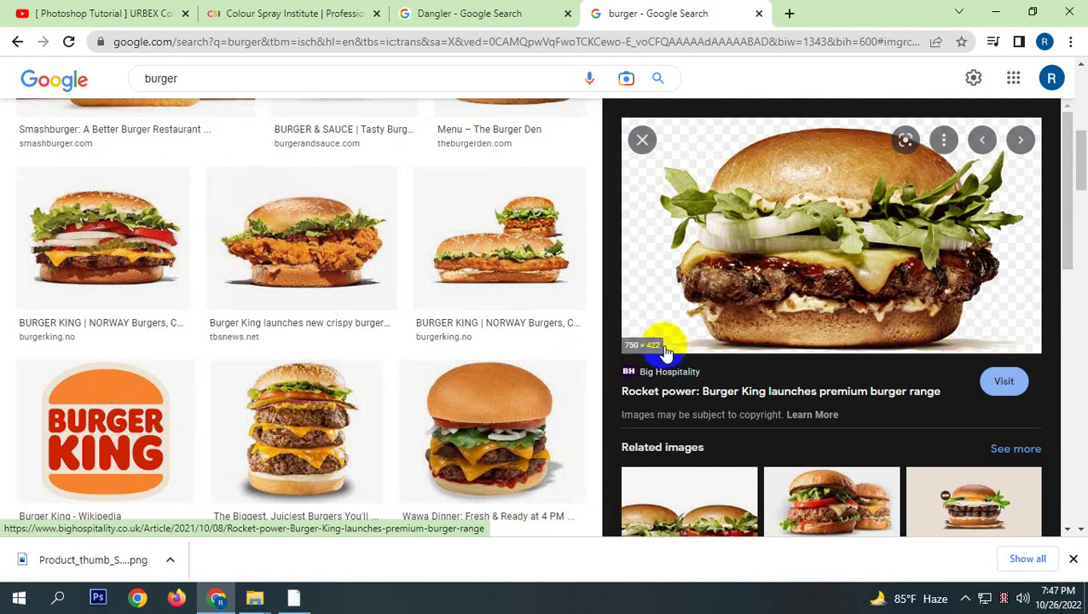
scroll(226, 493, down, 5)
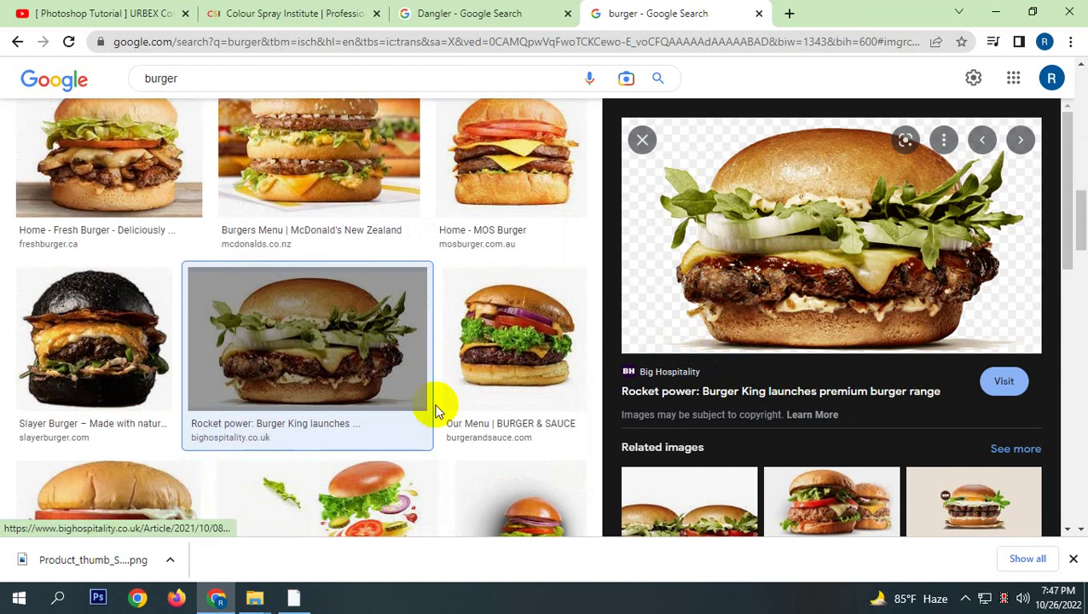
scroll(393, 483, up, 3)
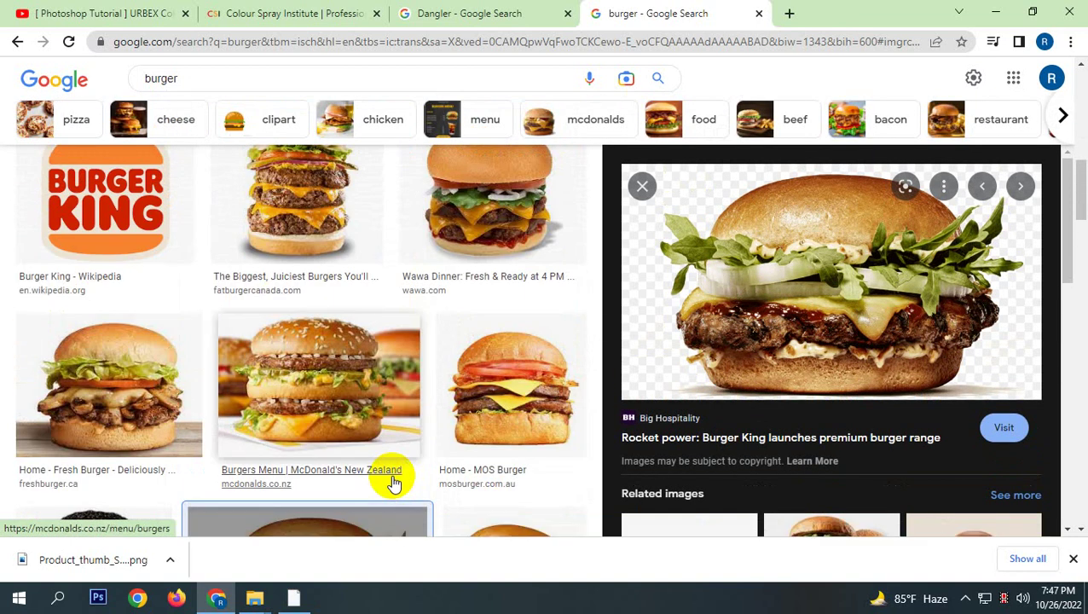
Look through more transparent burger images and preview the Bigg Burger picture from biggburger.com.
scroll(394, 483, down, 4)
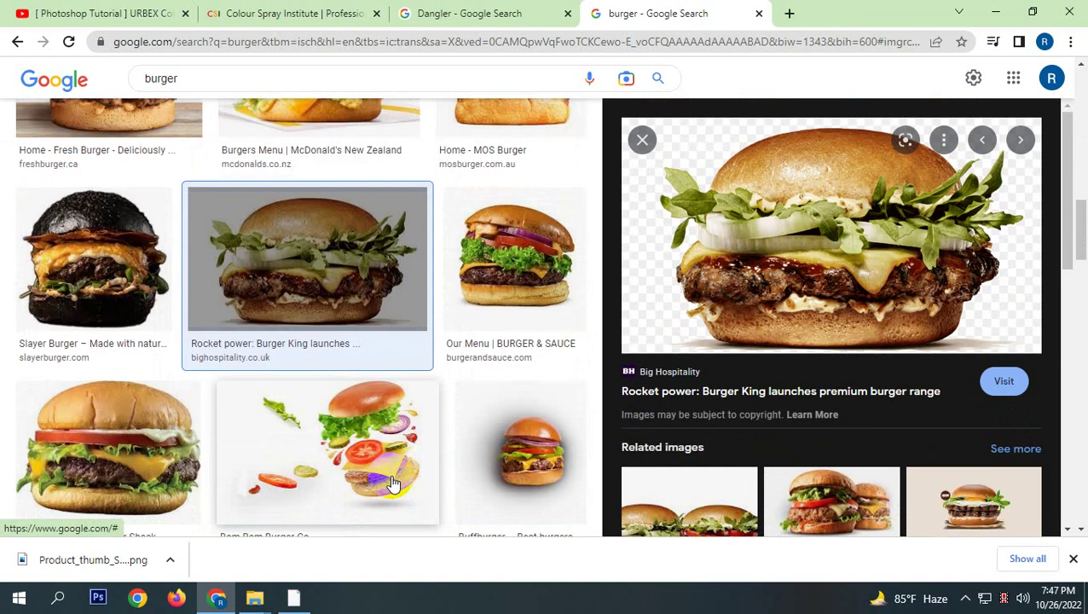
scroll(393, 484, down, 4)
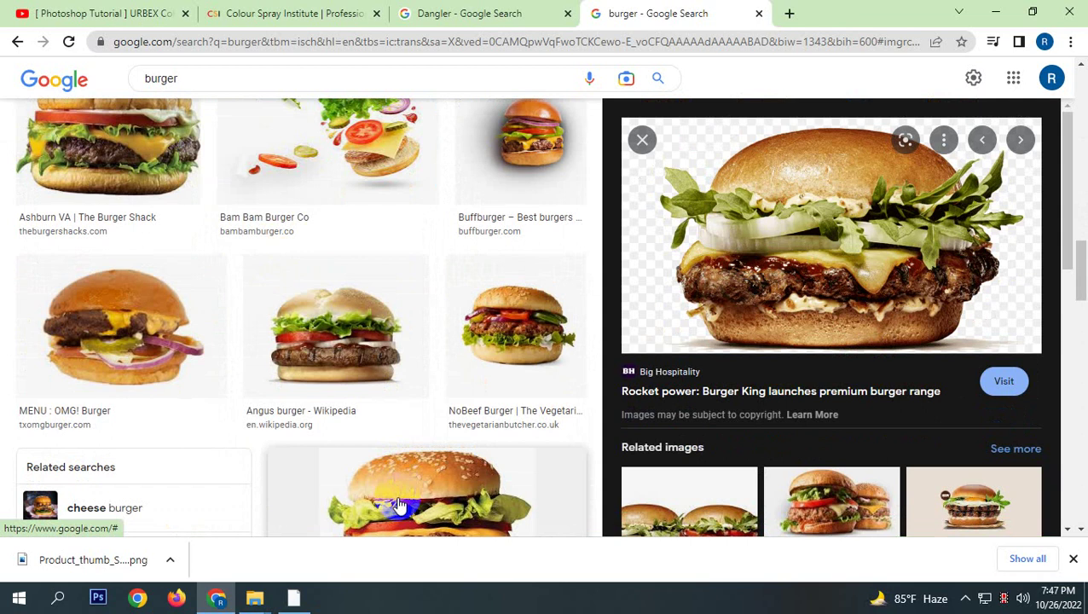
scroll(399, 504, down, 3)
scroll(398, 504, up, 2)
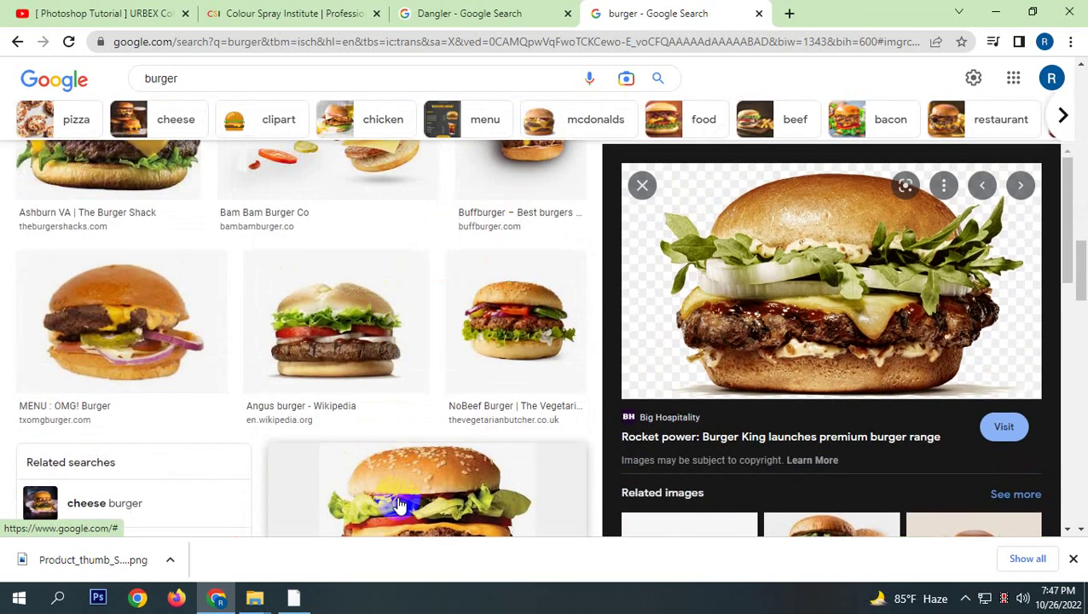
scroll(398, 504, down, 4)
scroll(399, 504, down, 1)
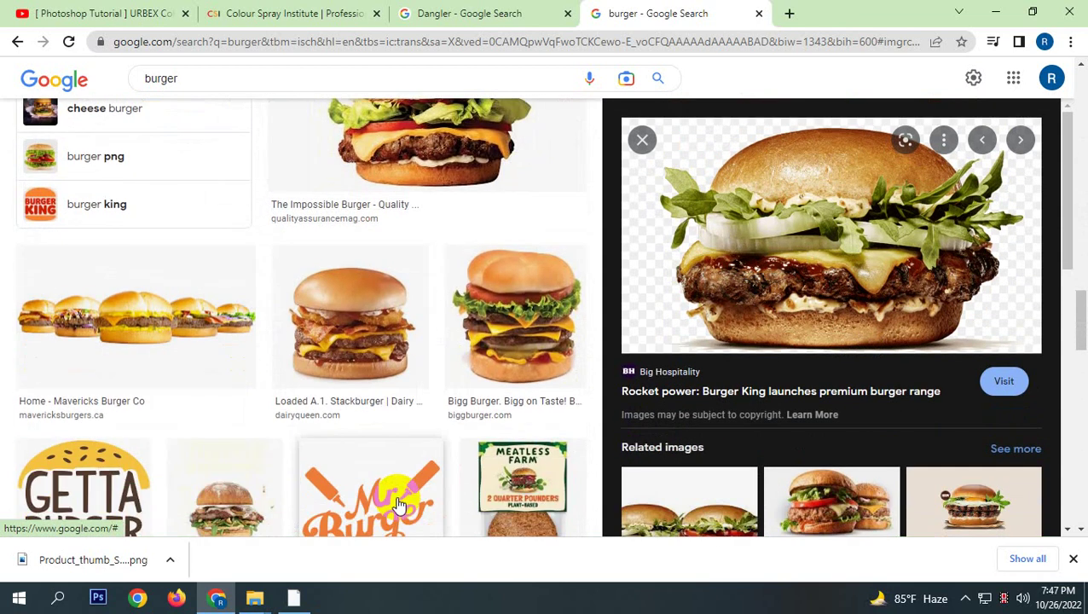
click(511, 382)
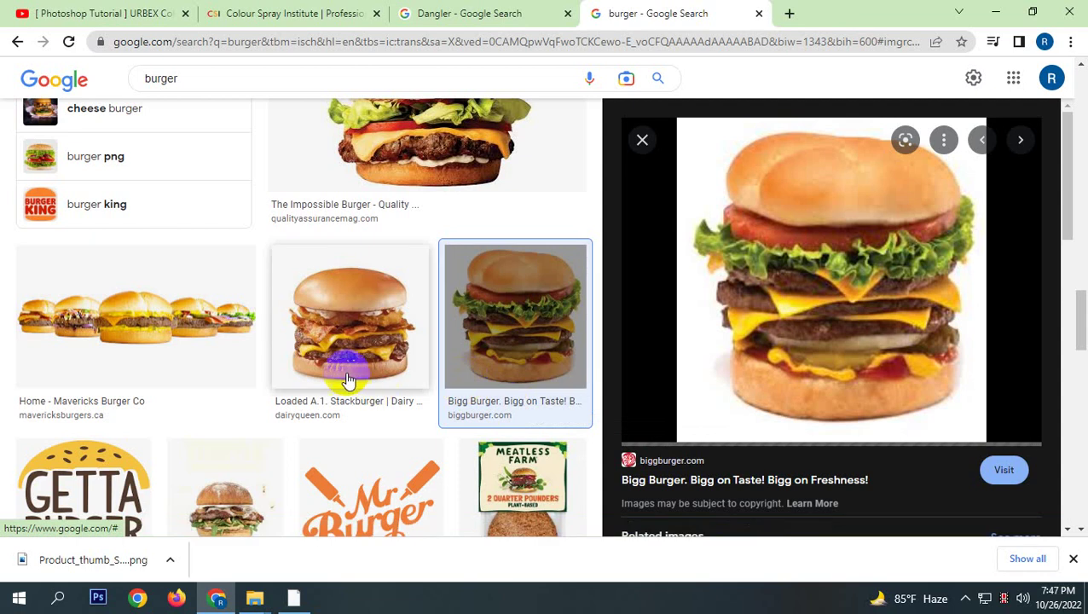
Preview the HERFY and Dairy Queen burger images and look through the results below them.
scroll(347, 393, down, 6)
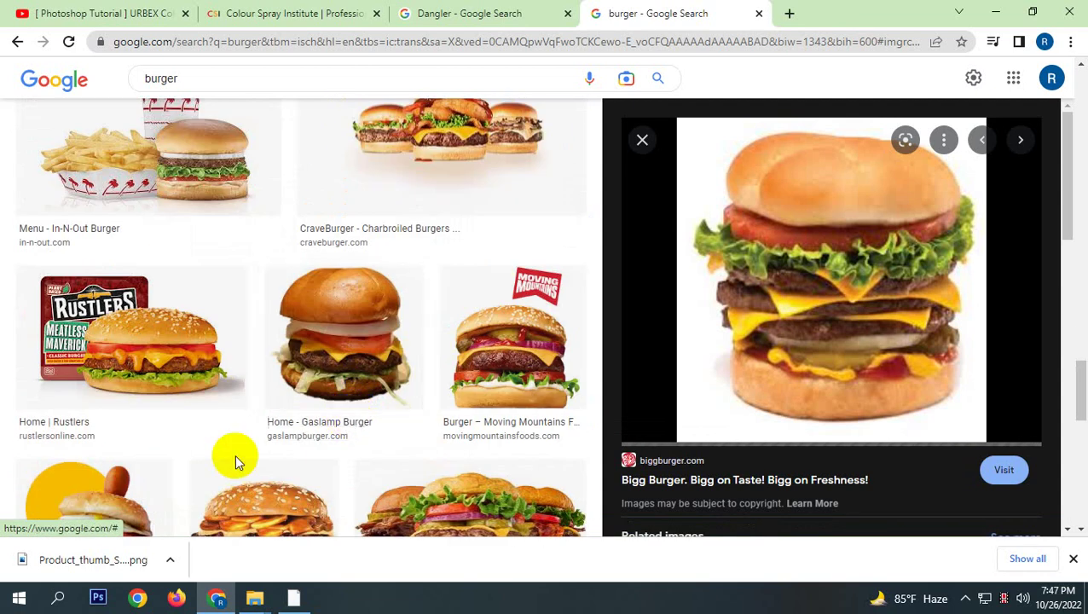
scroll(235, 456, down, 4)
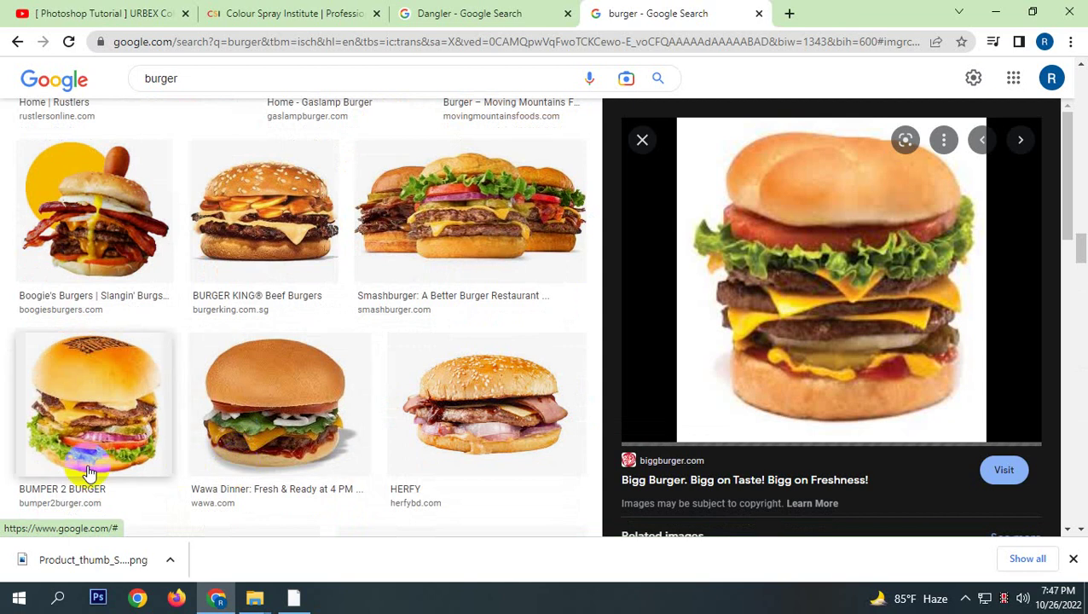
click(529, 440)
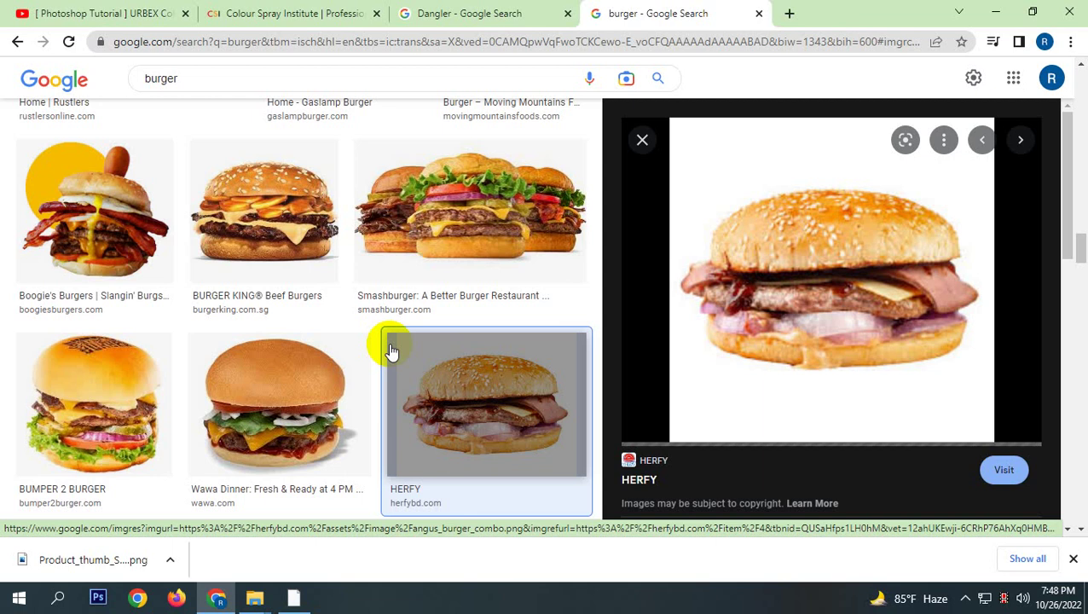
scroll(260, 375, down, 5)
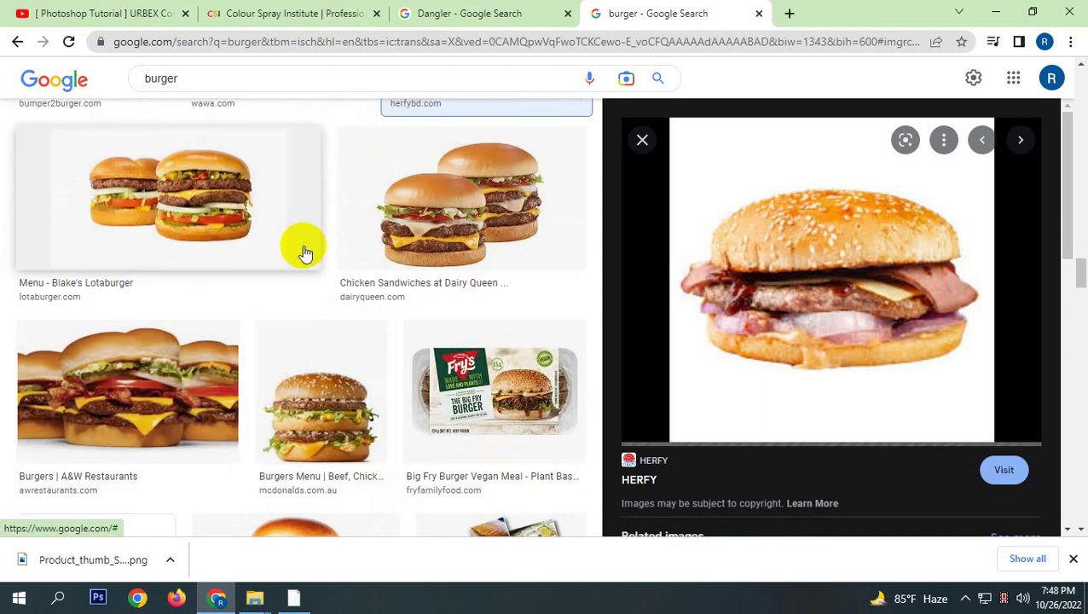
click(452, 198)
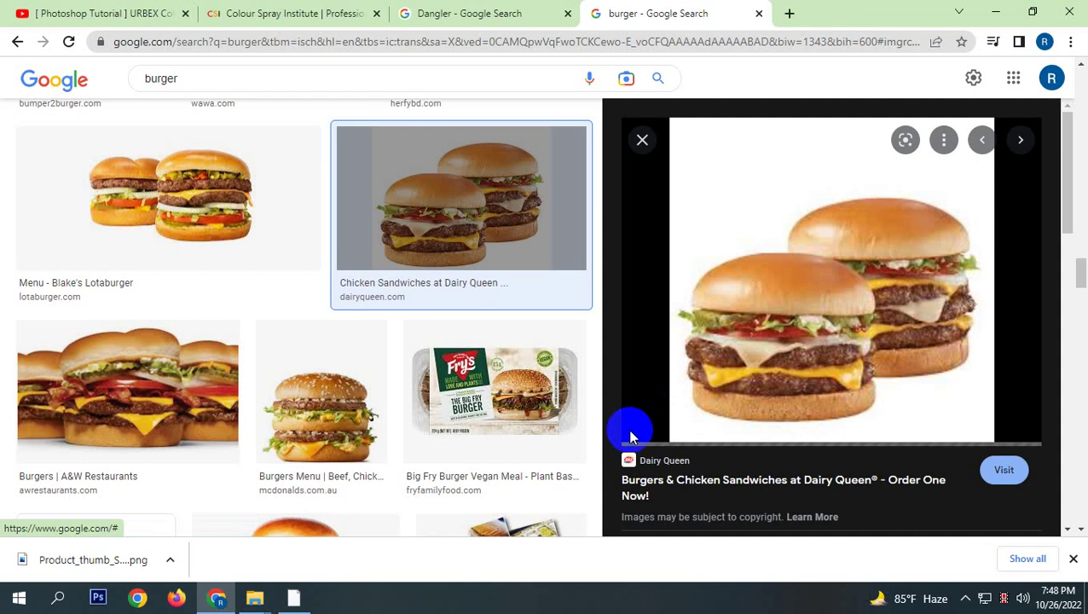
scroll(384, 452, down, 5)
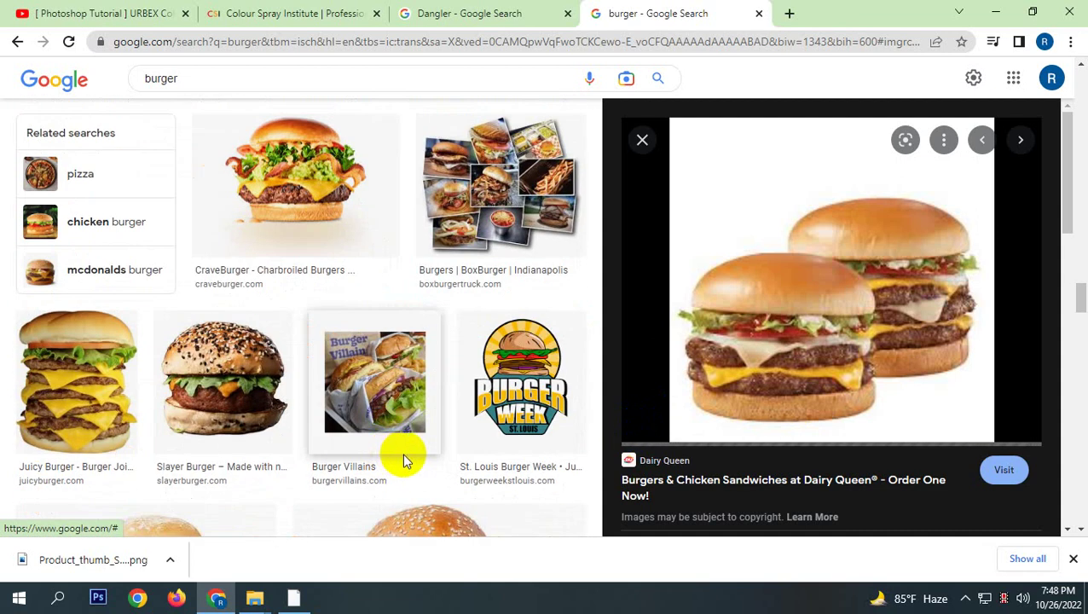
Reload the burger image results, preview The Burger Den's bacon burger, and compare it with the nearby images.
click(69, 42)
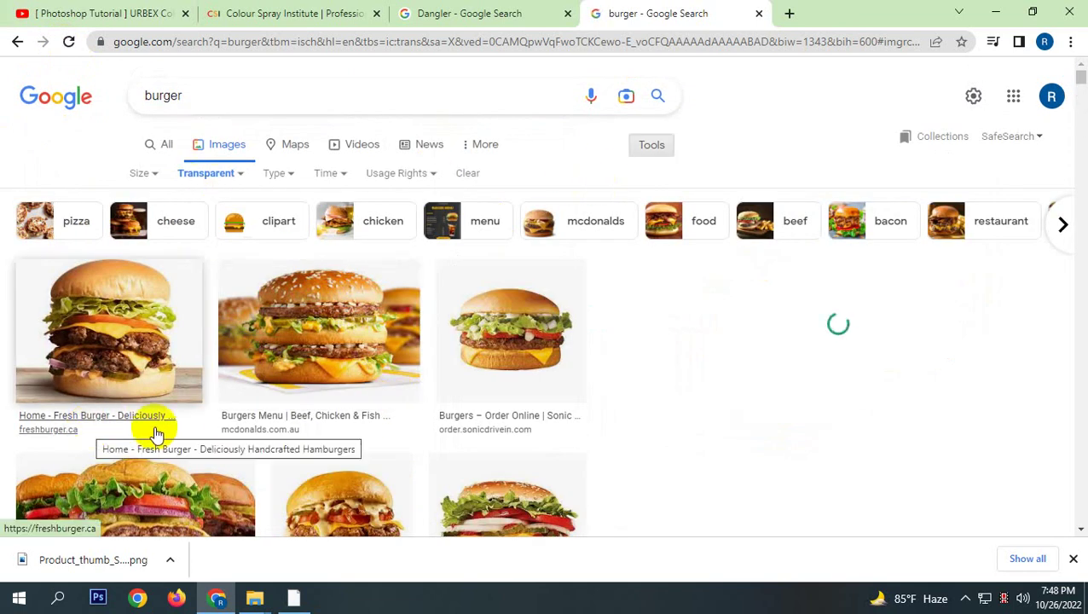
scroll(259, 420, down, 3)
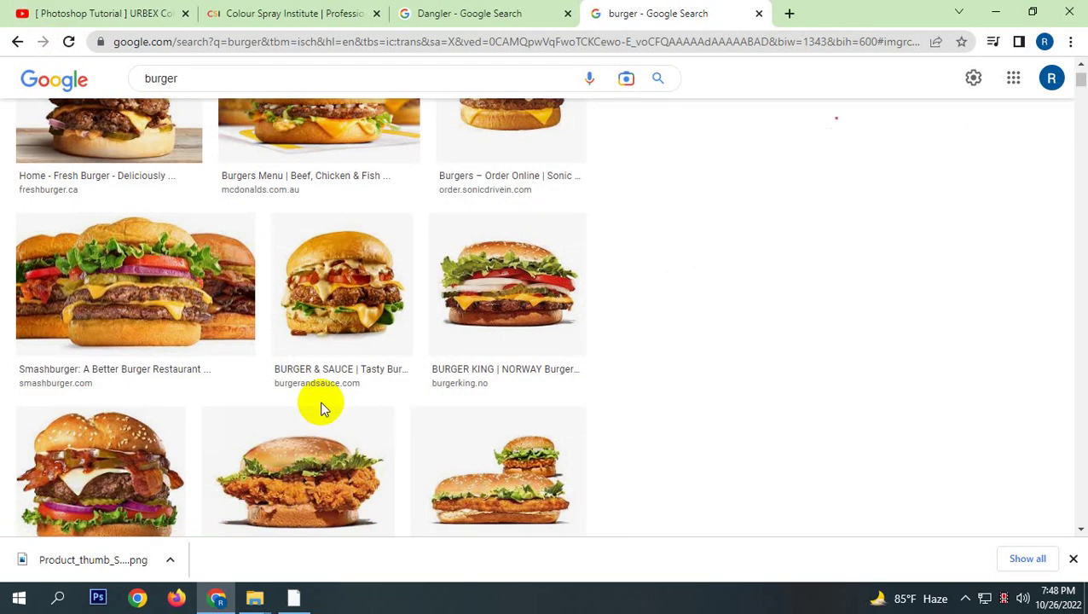
click(314, 458)
click(314, 458)
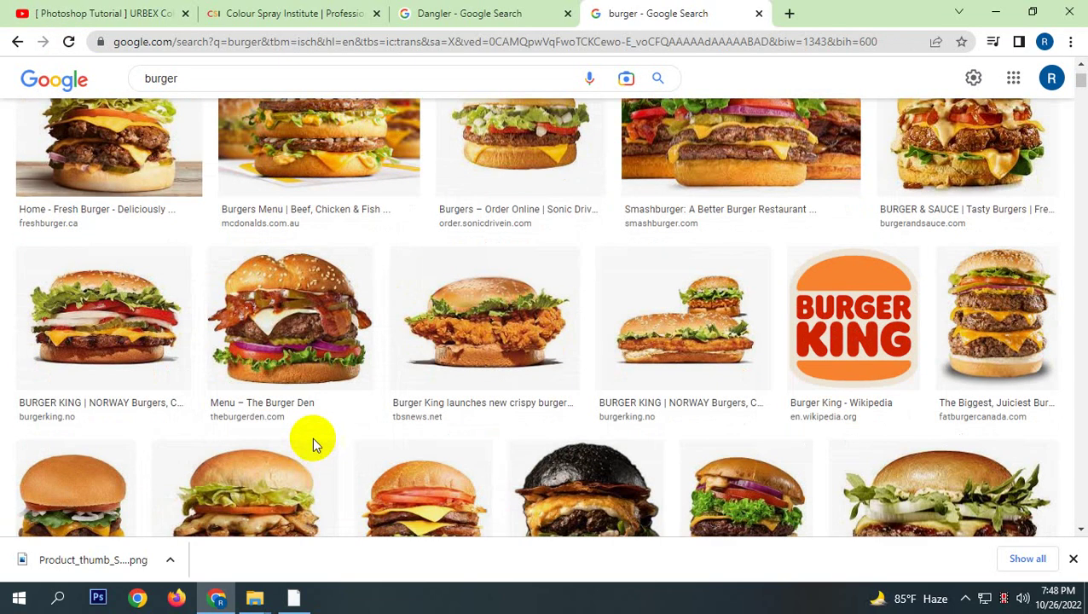
click(304, 349)
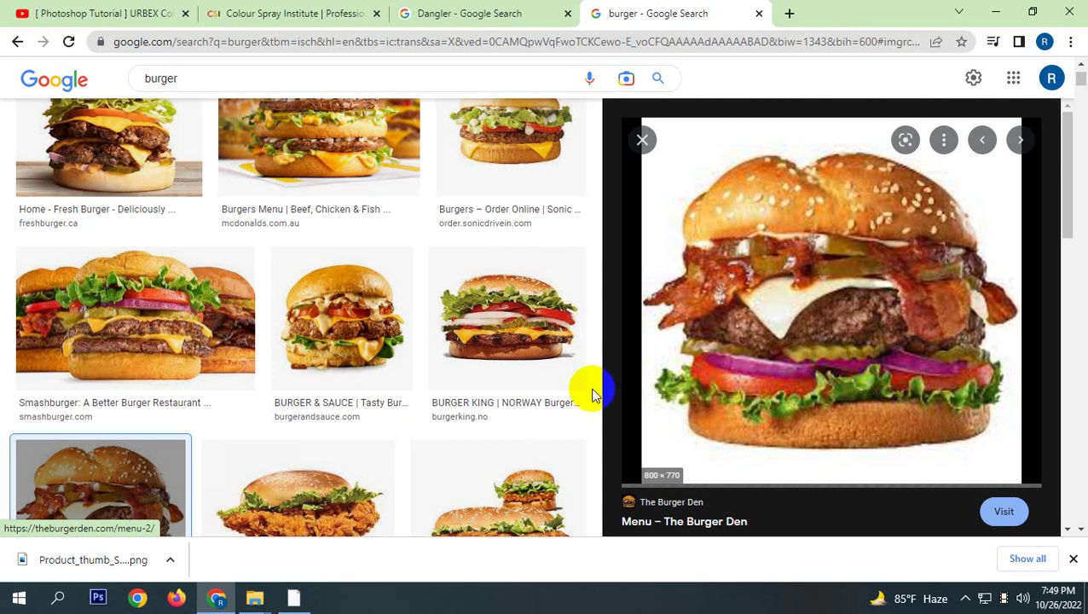
scroll(556, 393, down, 2)
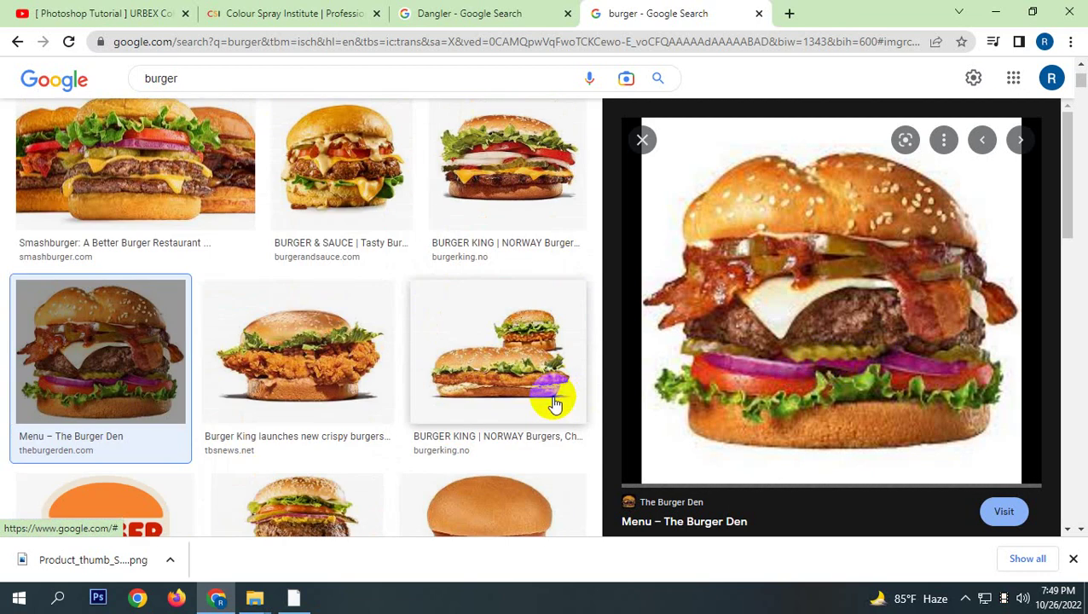
scroll(553, 404, down, 4)
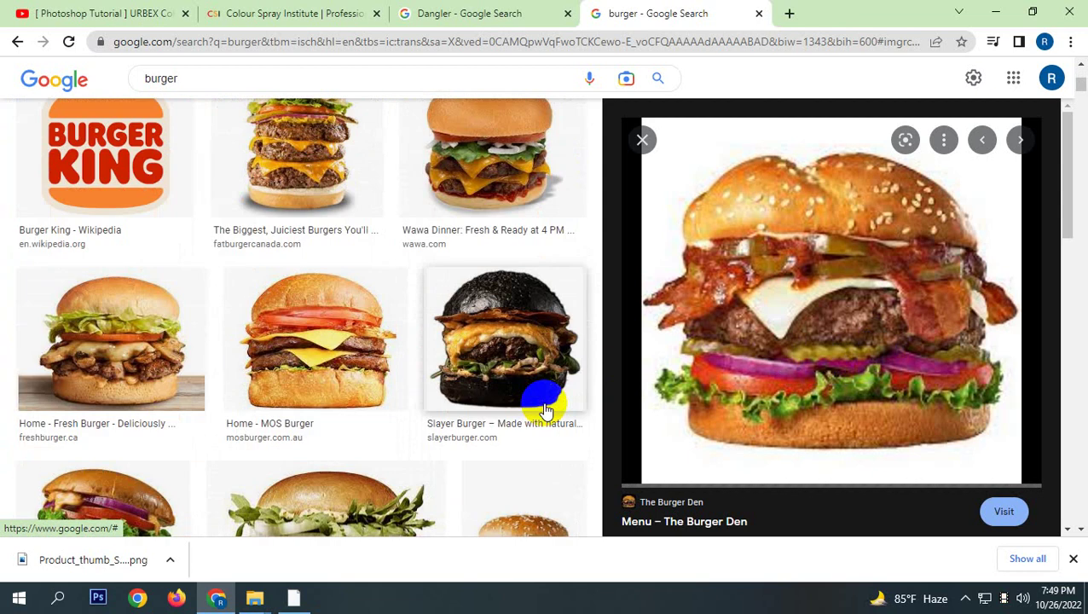
scroll(546, 408, up, 3)
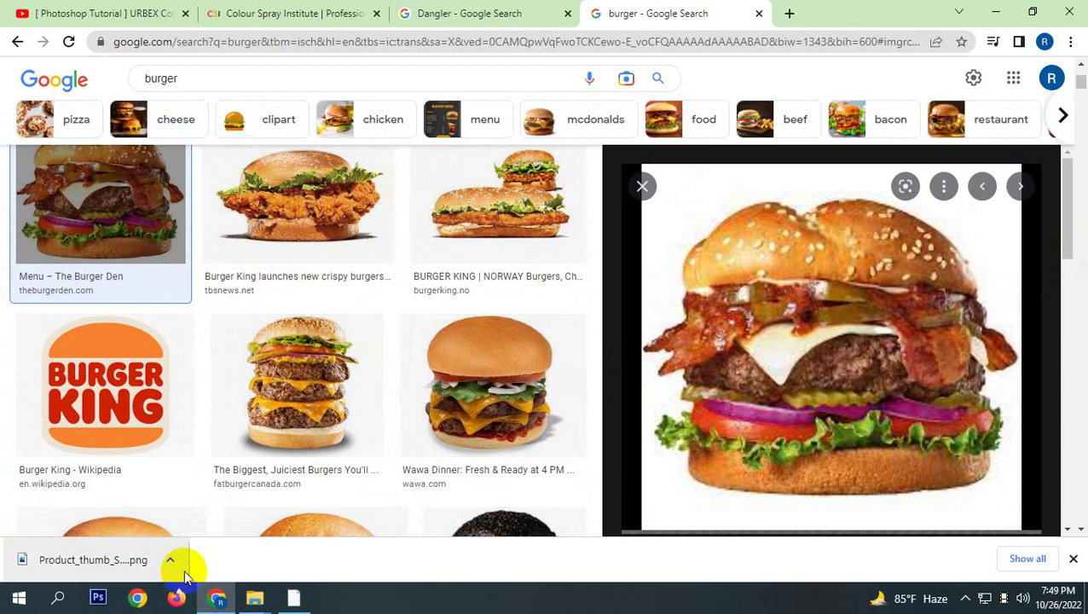
Place the downloaded Product_thumb_Sprite.png into the Dangler document in Illustrator, embed it, and position it over the large circle's lower part.
click(258, 599)
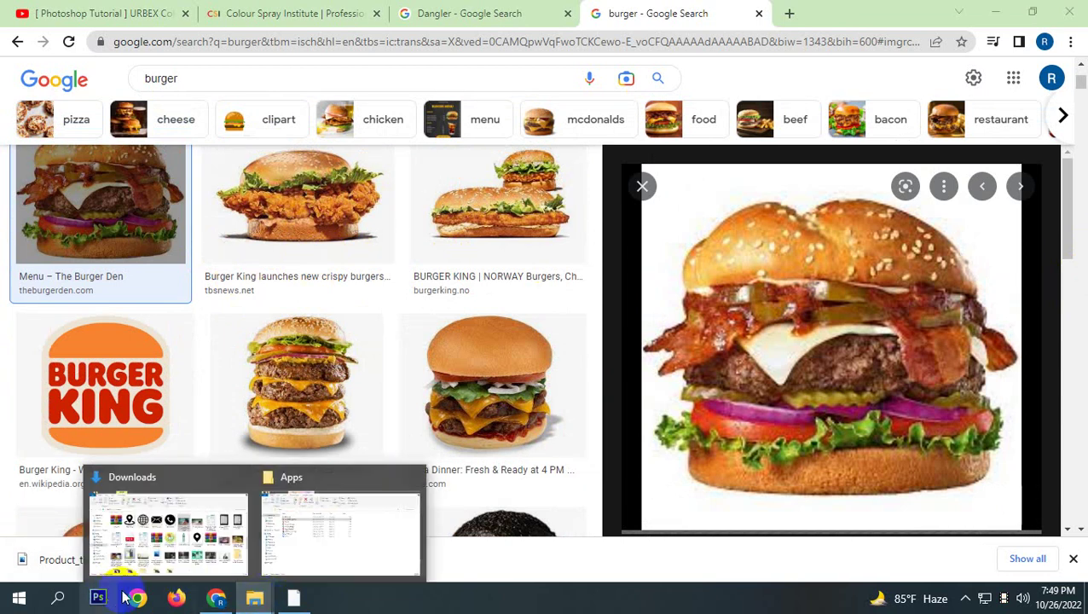
click(22, 556)
drag(34, 559, 402, 339)
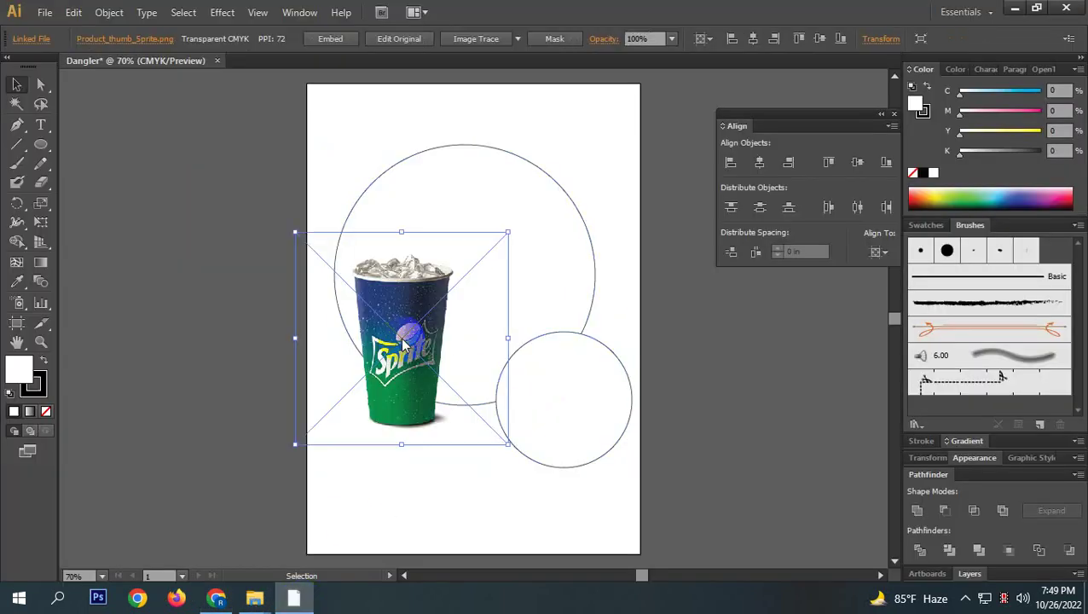
click(330, 38)
click(505, 499)
drag(391, 384, 418, 428)
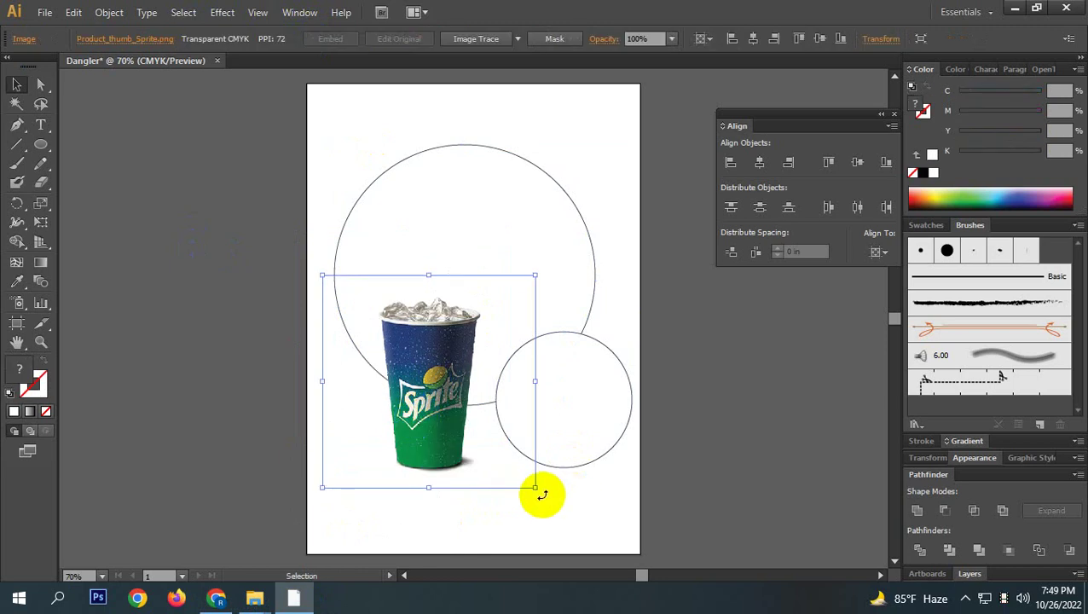
Rotate the Sprite cup so it tilts slightly counterclockwise.
drag(543, 495, 574, 439)
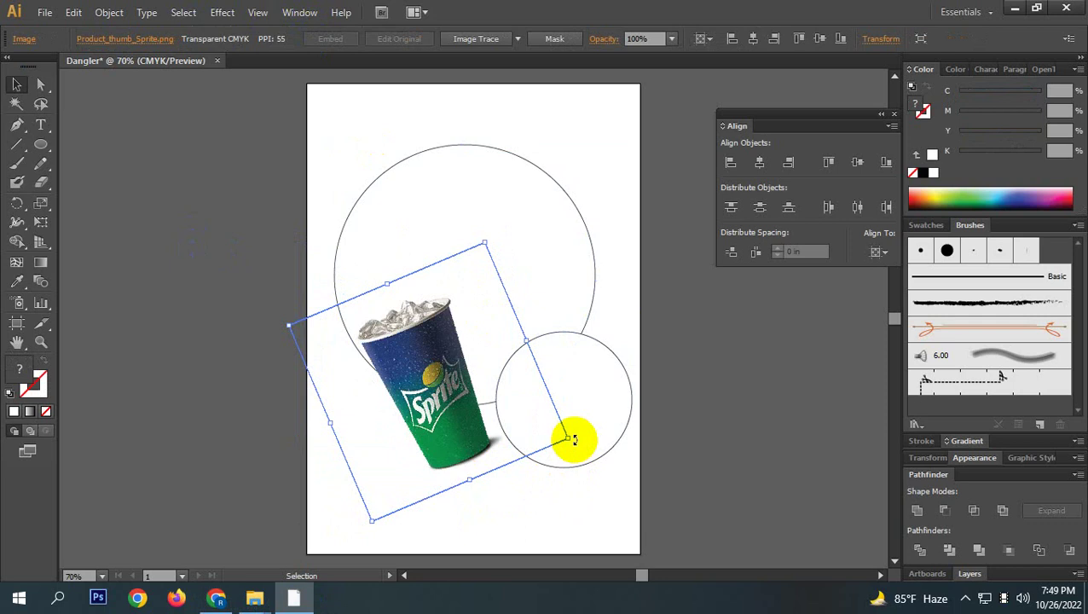
click(570, 438)
click(443, 458)
drag(568, 438, 549, 474)
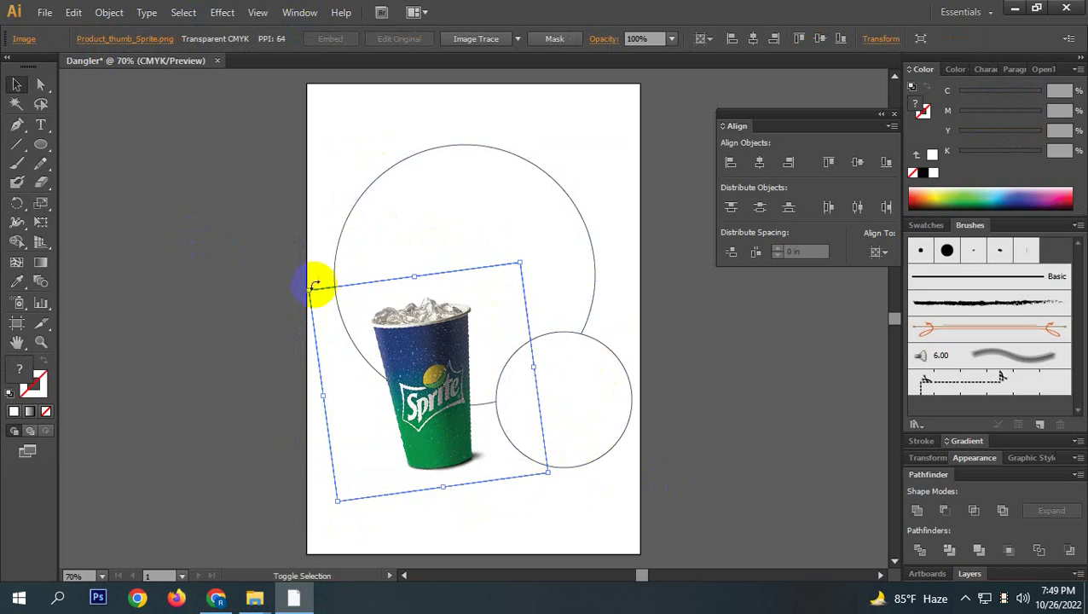
Enlarge the tilted Sprite cup and position it over the lower-left part of the large circle.
drag(314, 285, 214, 170)
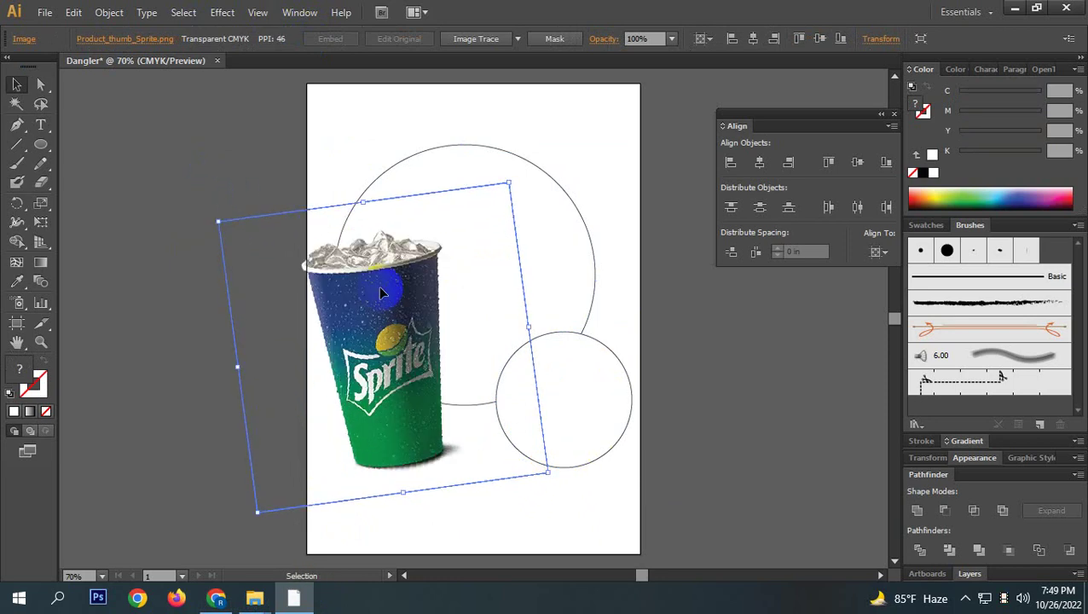
drag(381, 293, 418, 365)
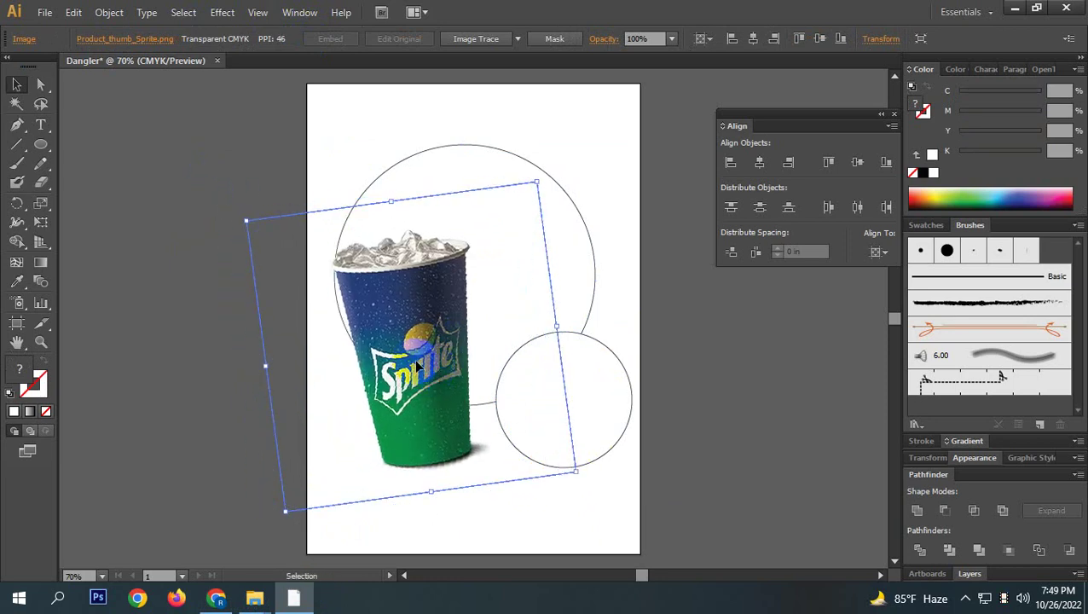
click(631, 383)
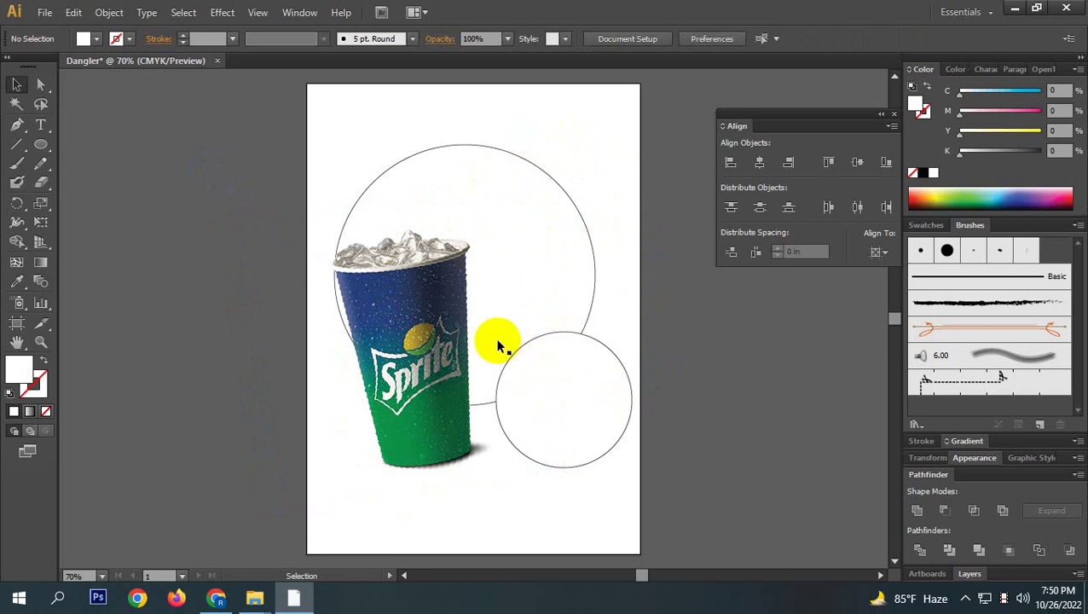
click(656, 370)
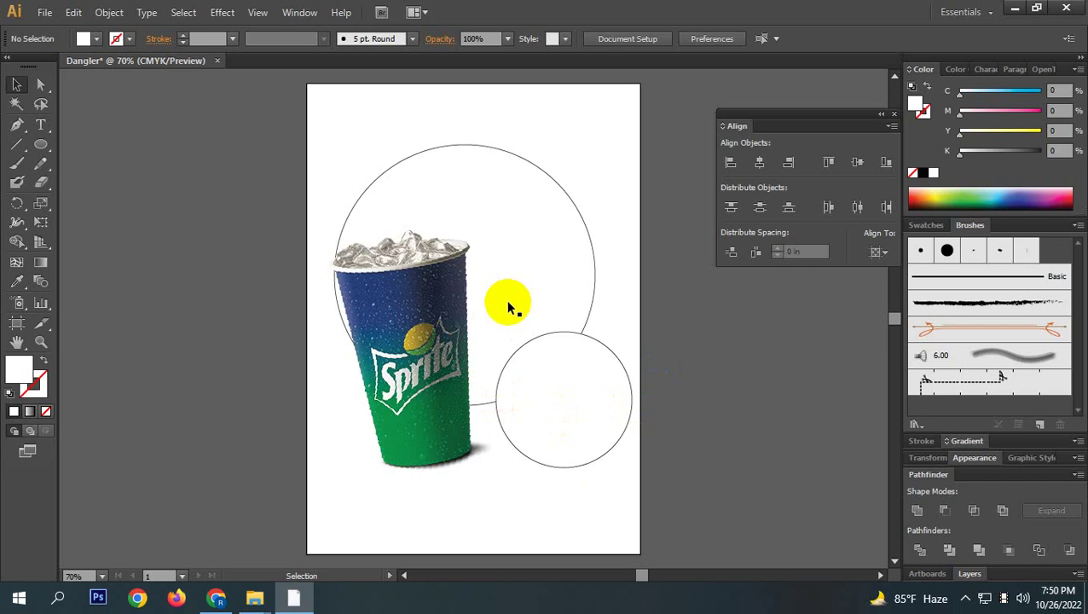
Fill the large circle with a teal green sampled from the Sprite cup's left edge, C 83.92, M 25.88, Y 61.57, K 7.45.
click(543, 211)
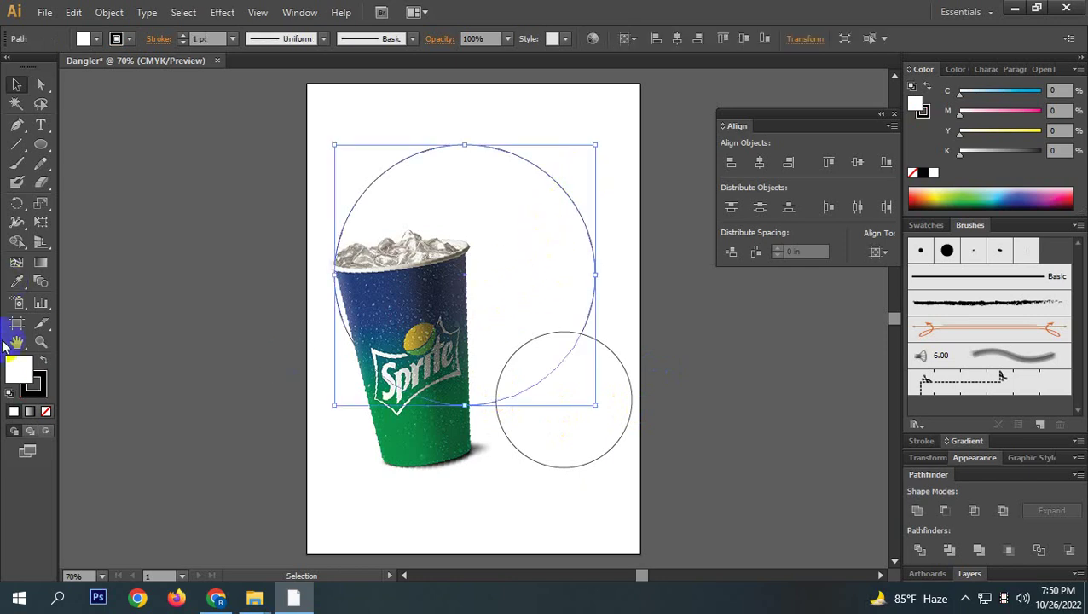
click(27, 290)
click(417, 447)
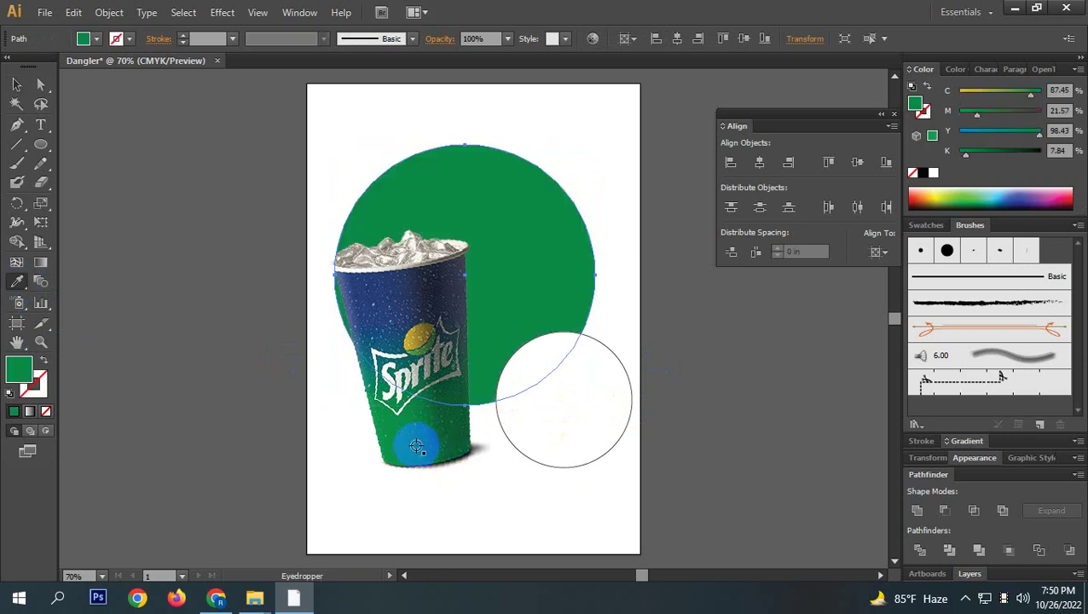
click(390, 442)
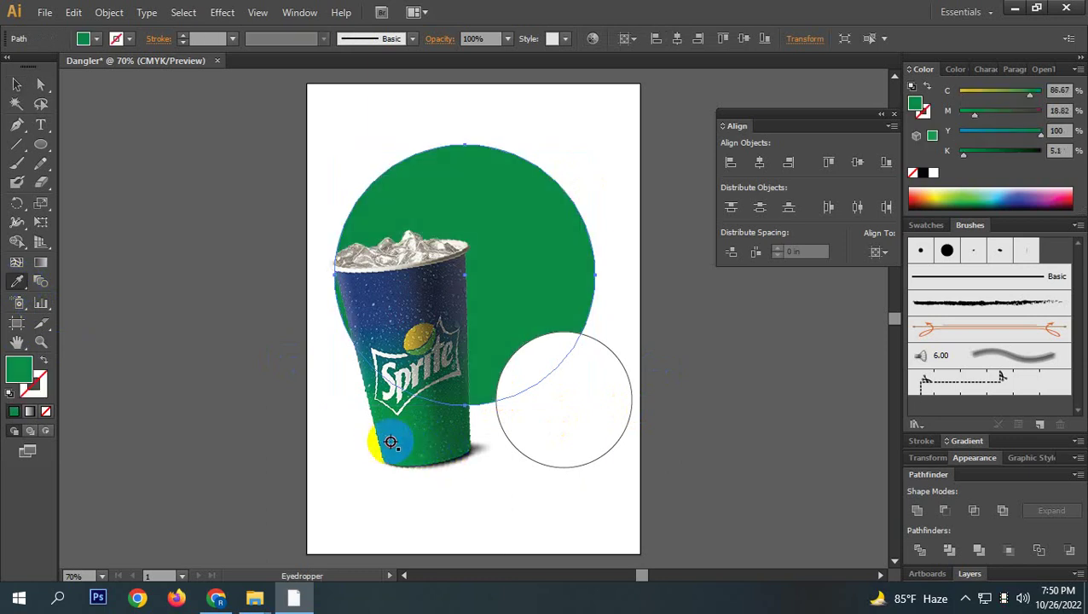
click(420, 405)
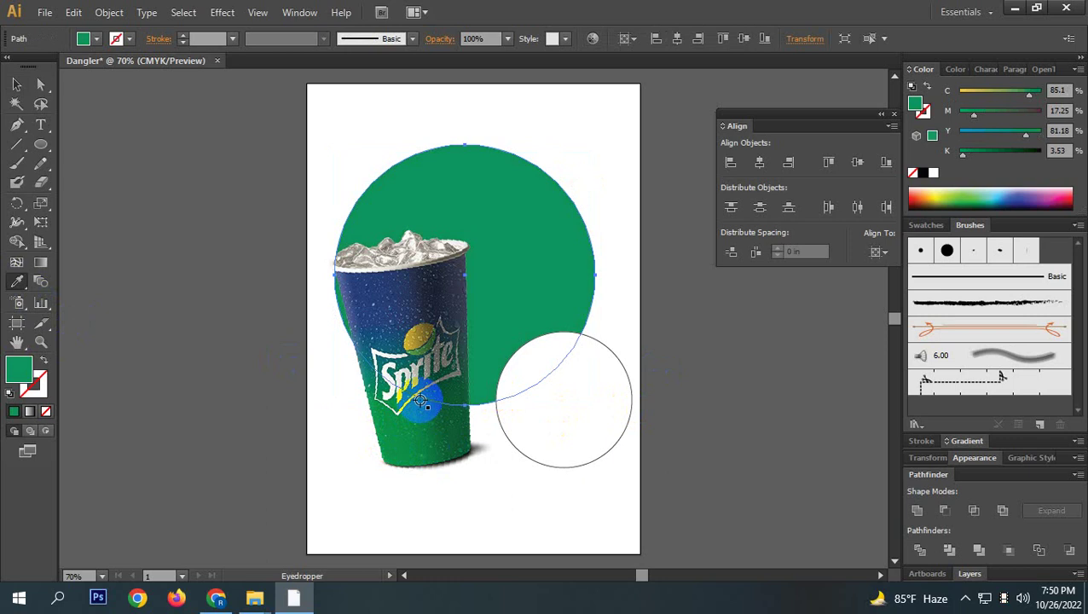
click(426, 397)
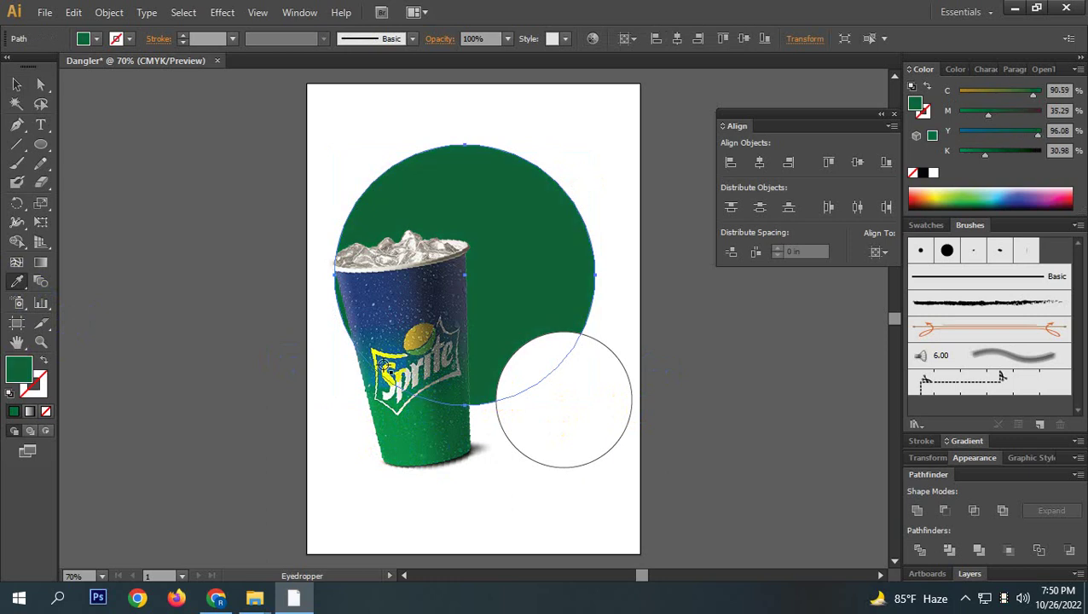
click(362, 369)
click(364, 365)
click(364, 359)
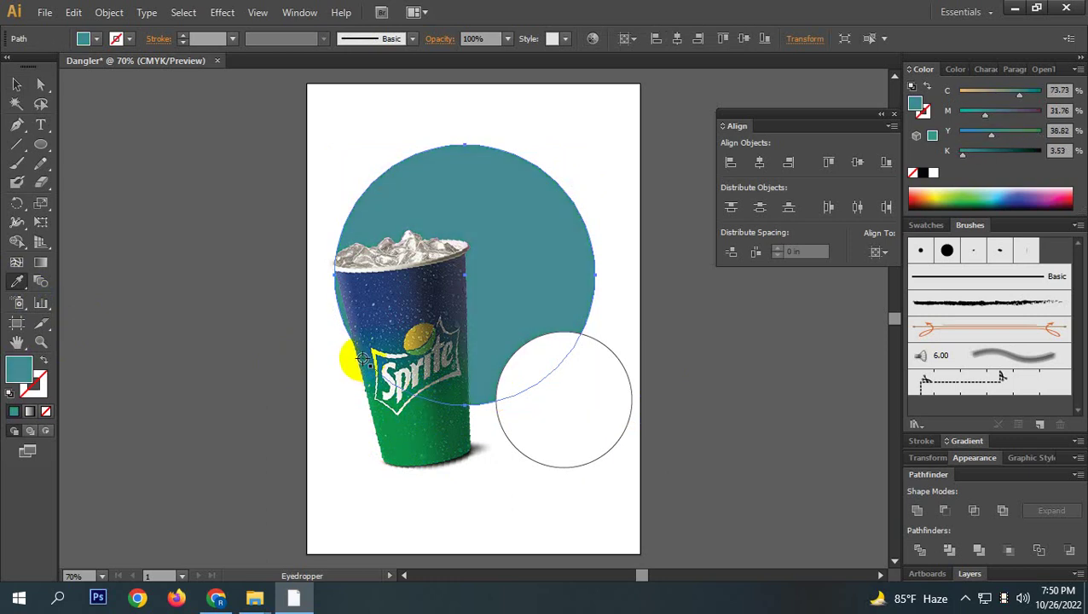
click(362, 366)
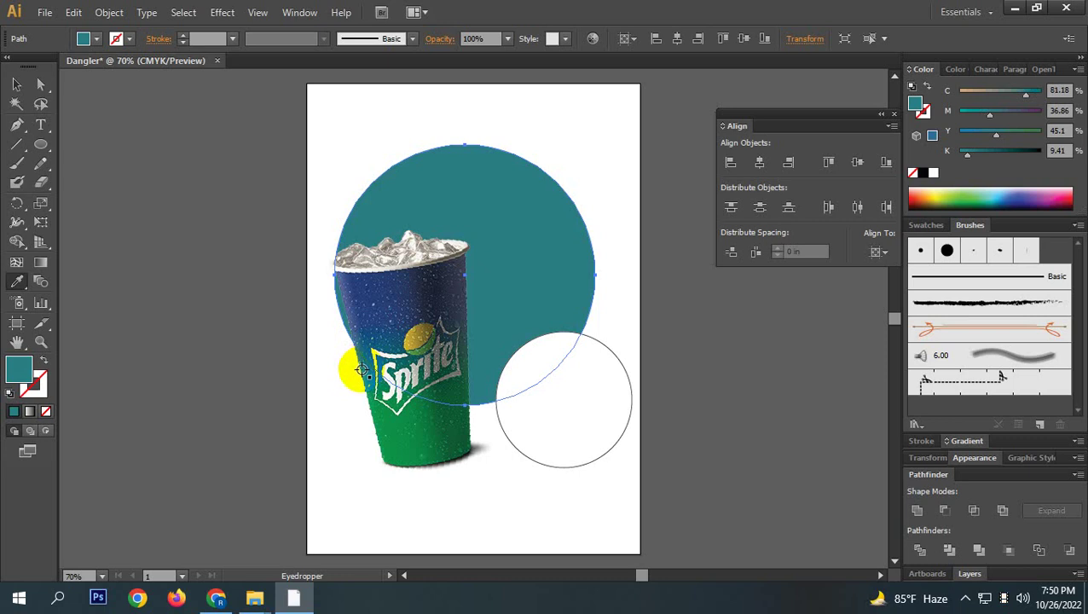
click(365, 376)
click(365, 376)
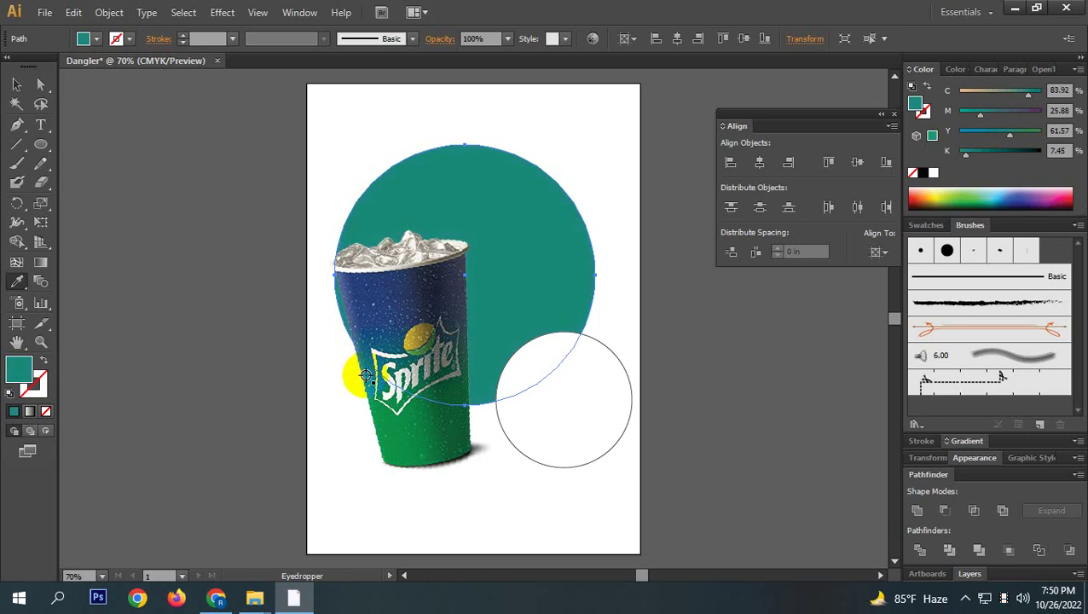
Fill the large circle behind the Sprite cup with a white-to-black linear gradient at 0°.
click(16, 84)
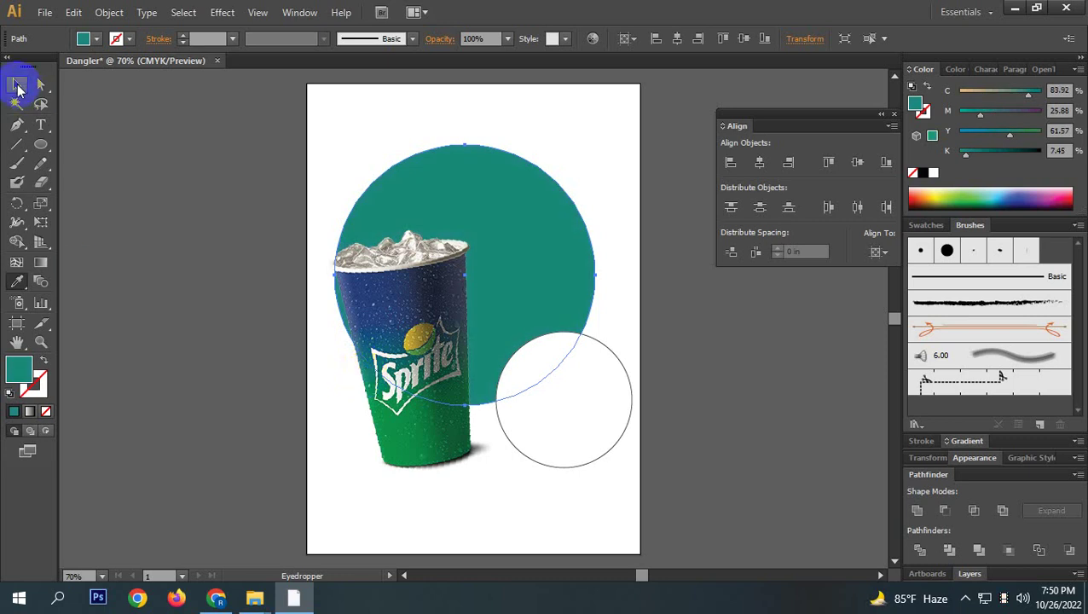
click(505, 457)
click(588, 248)
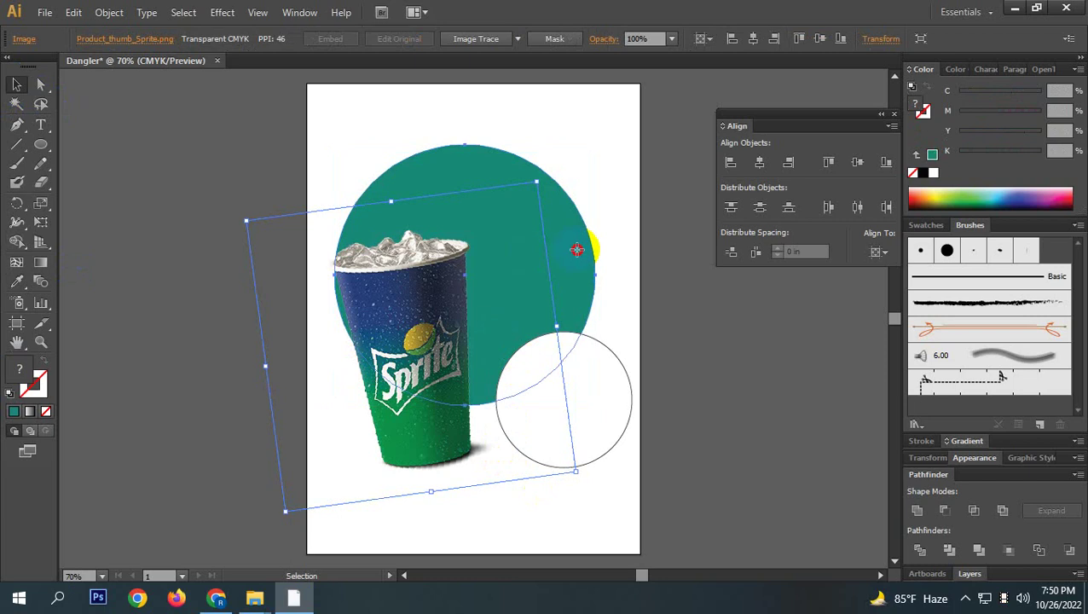
right_click(452, 333)
click(460, 247)
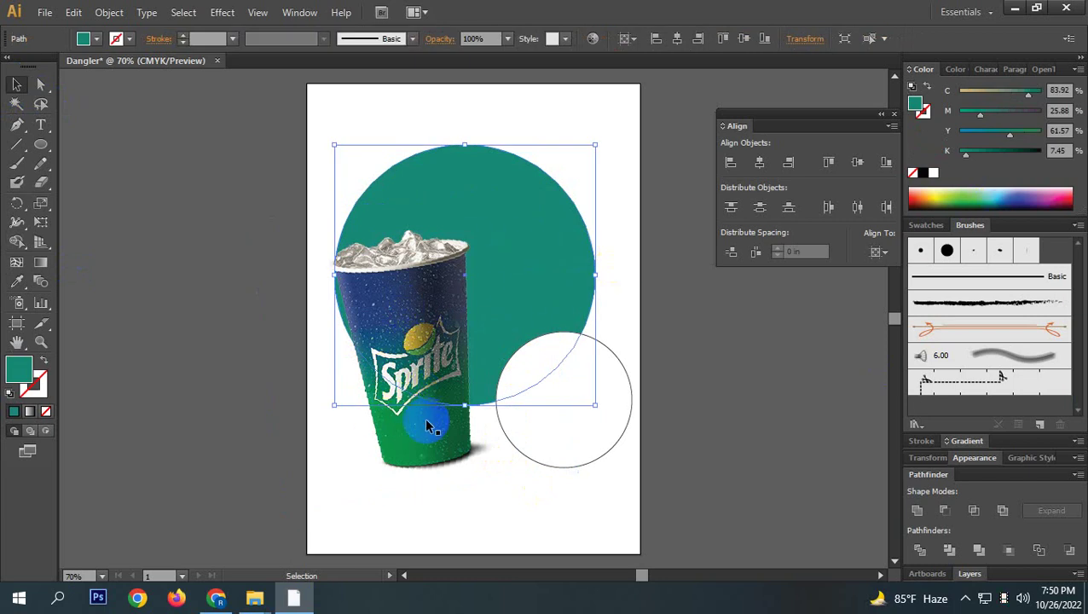
click(402, 293)
click(548, 302)
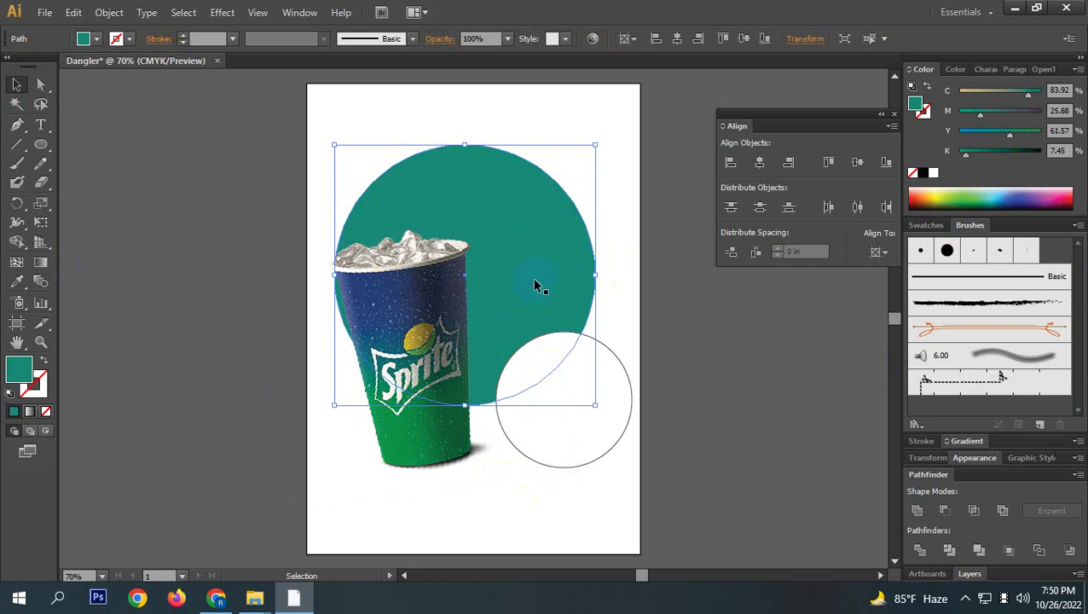
click(968, 441)
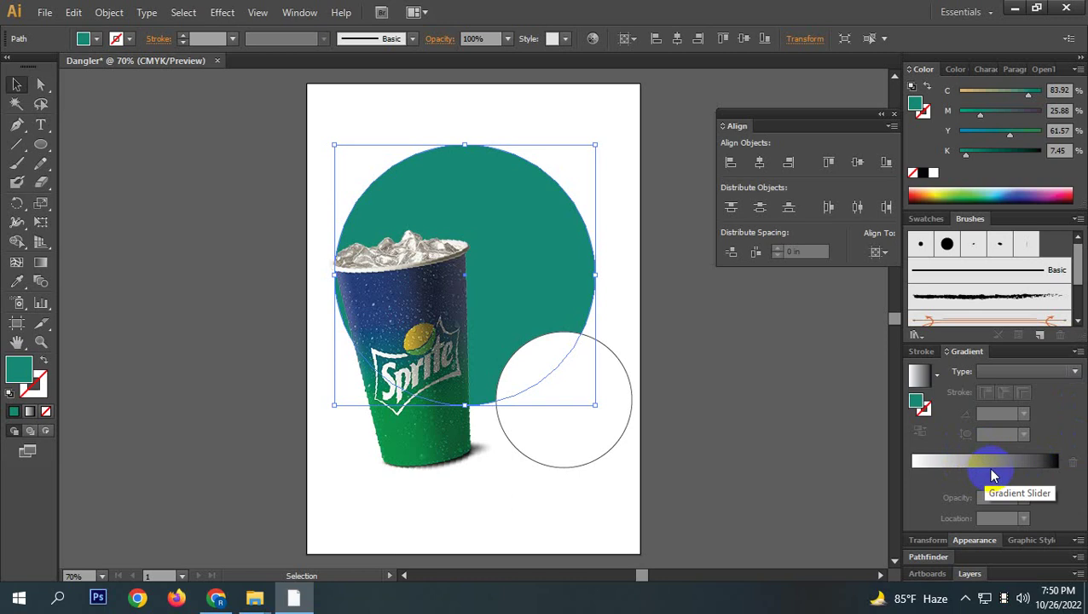
click(978, 463)
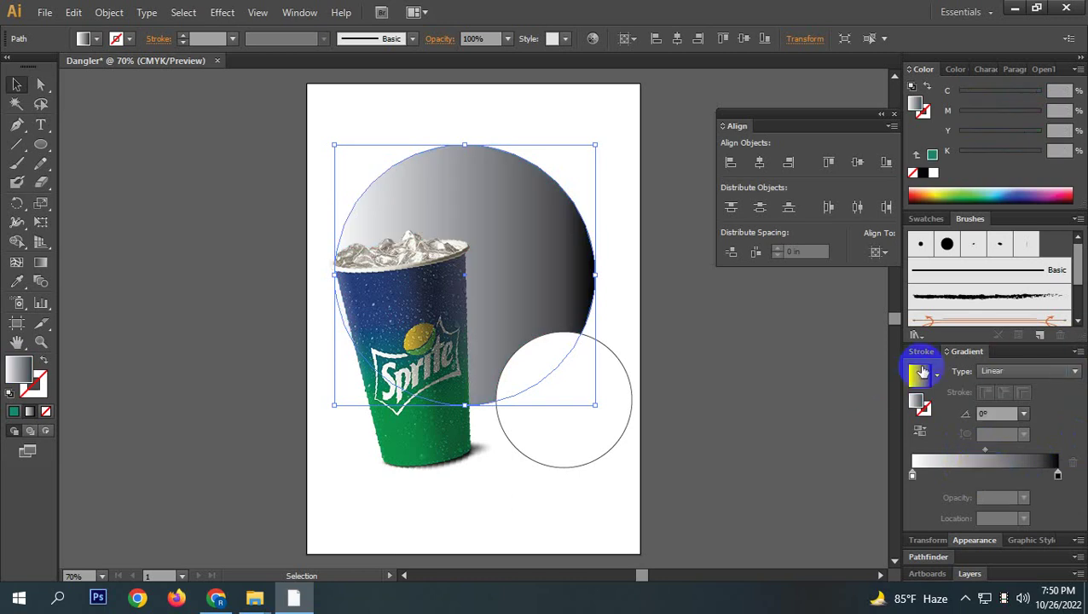
click(923, 408)
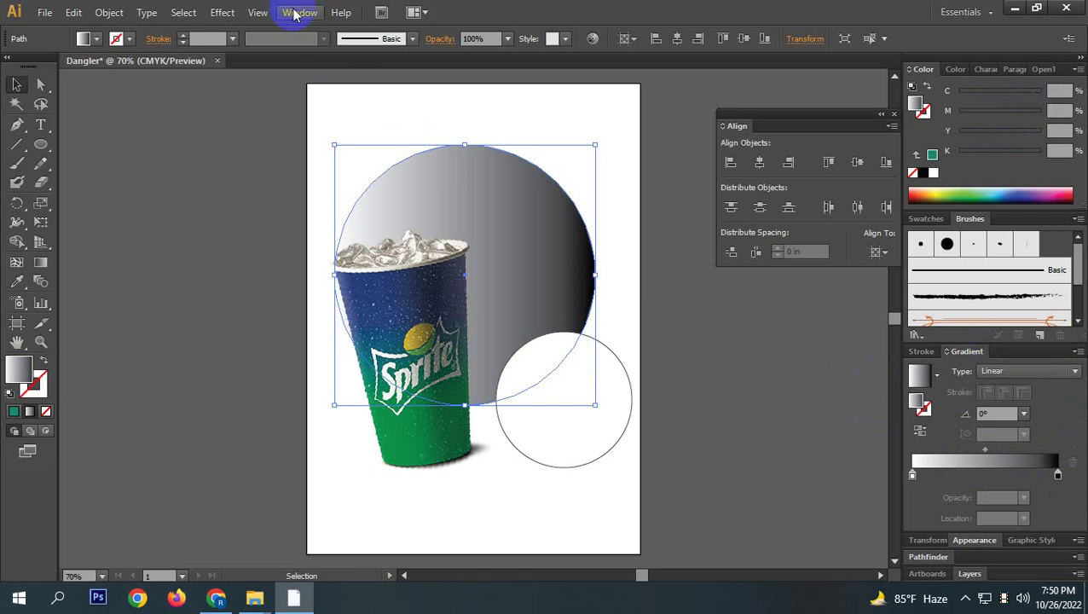
click(294, 13)
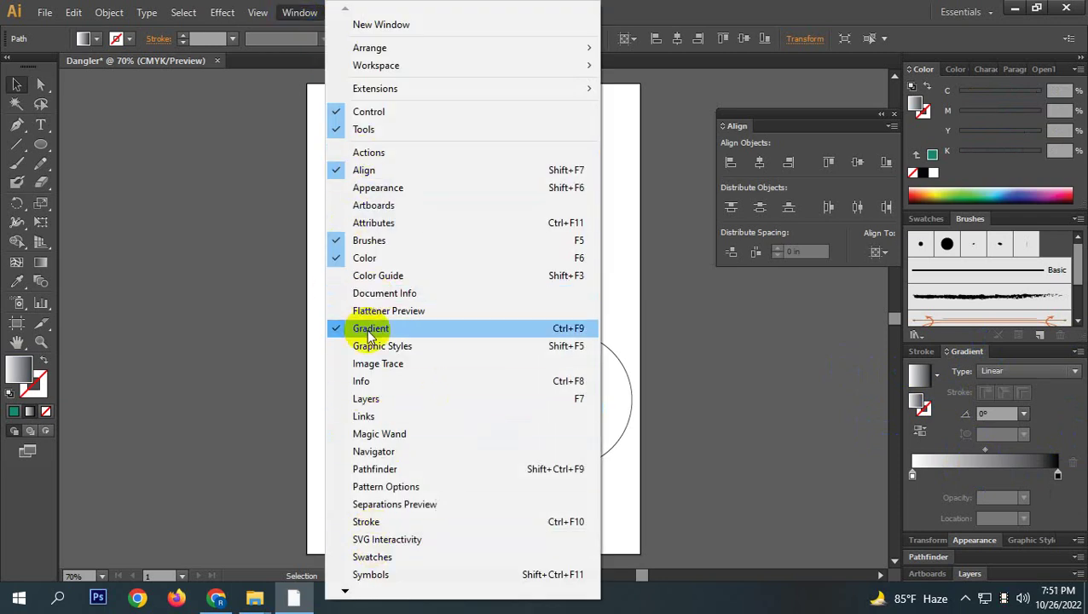
click(771, 449)
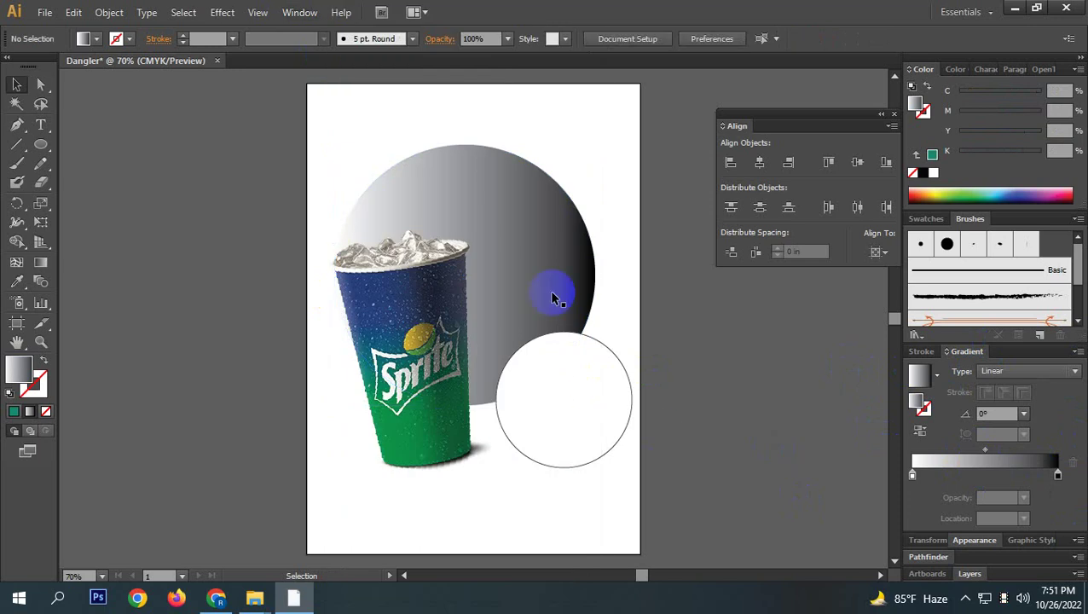
click(550, 288)
click(576, 282)
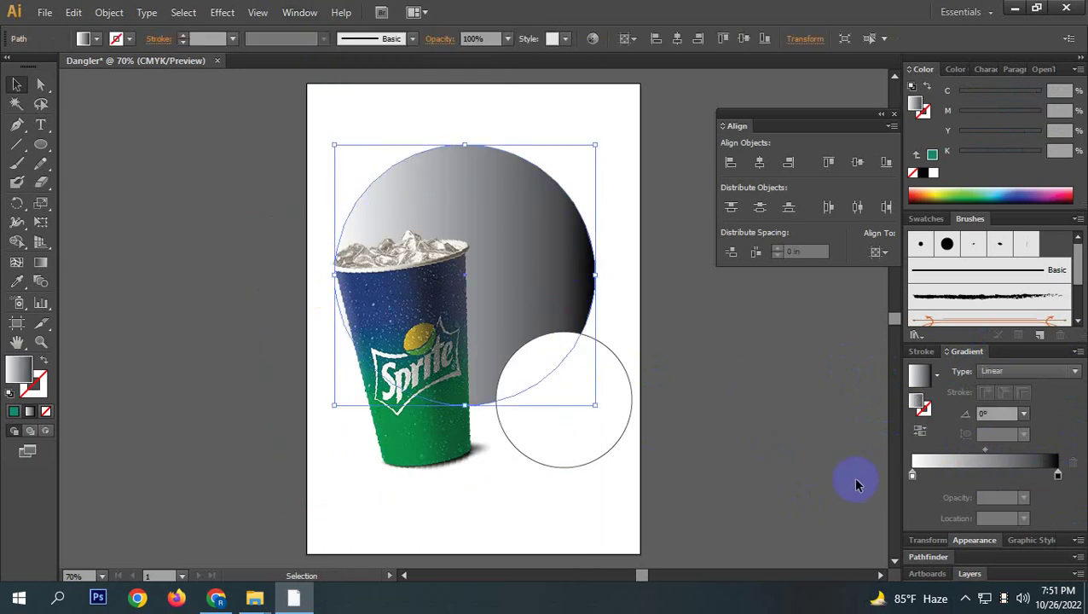
click(913, 475)
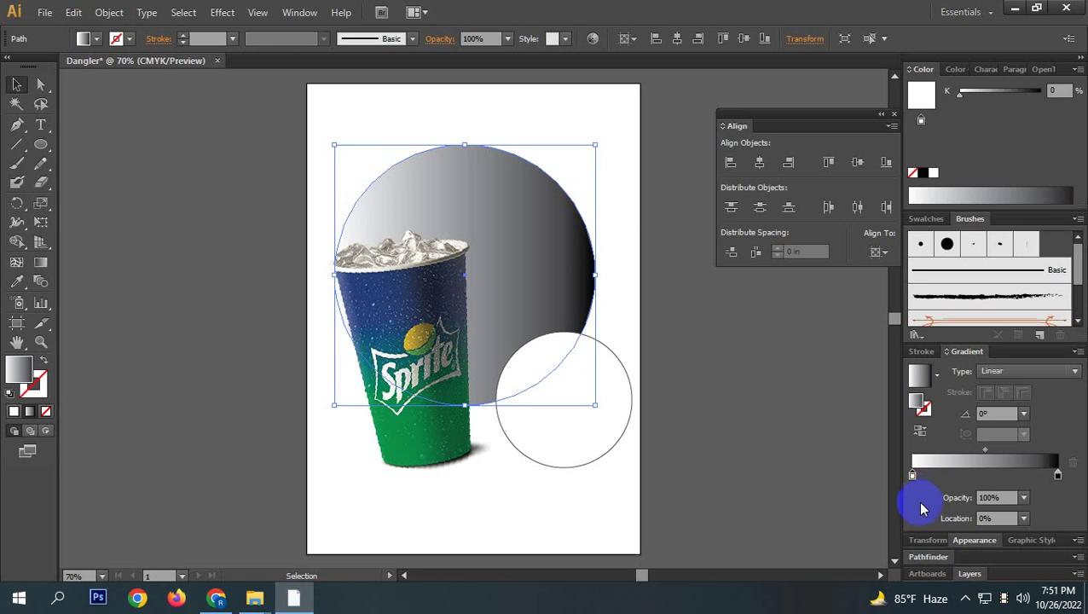
click(913, 475)
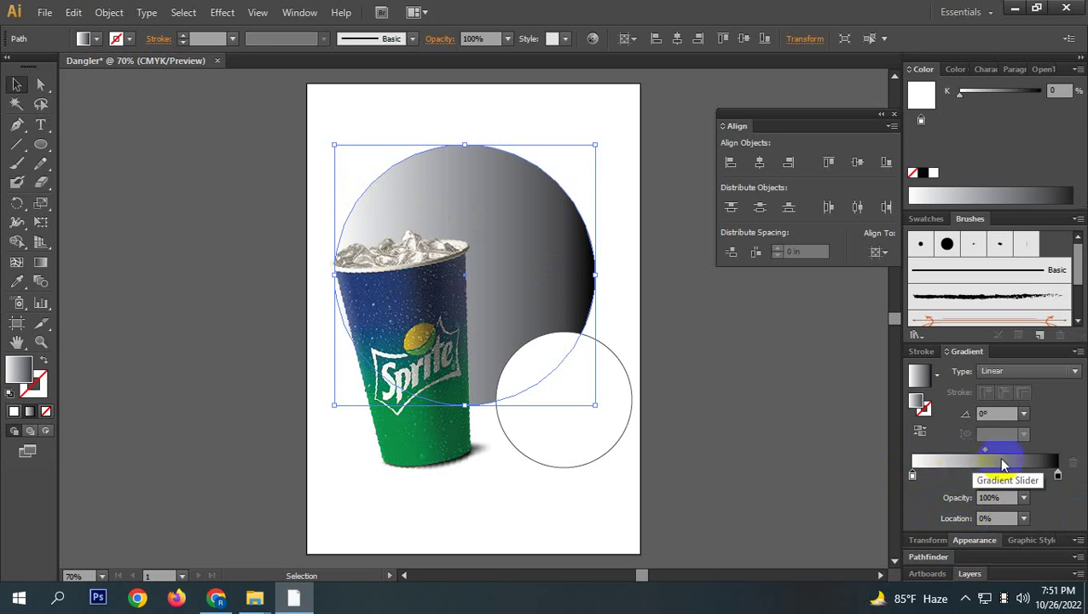
drag(417, 430, 915, 486)
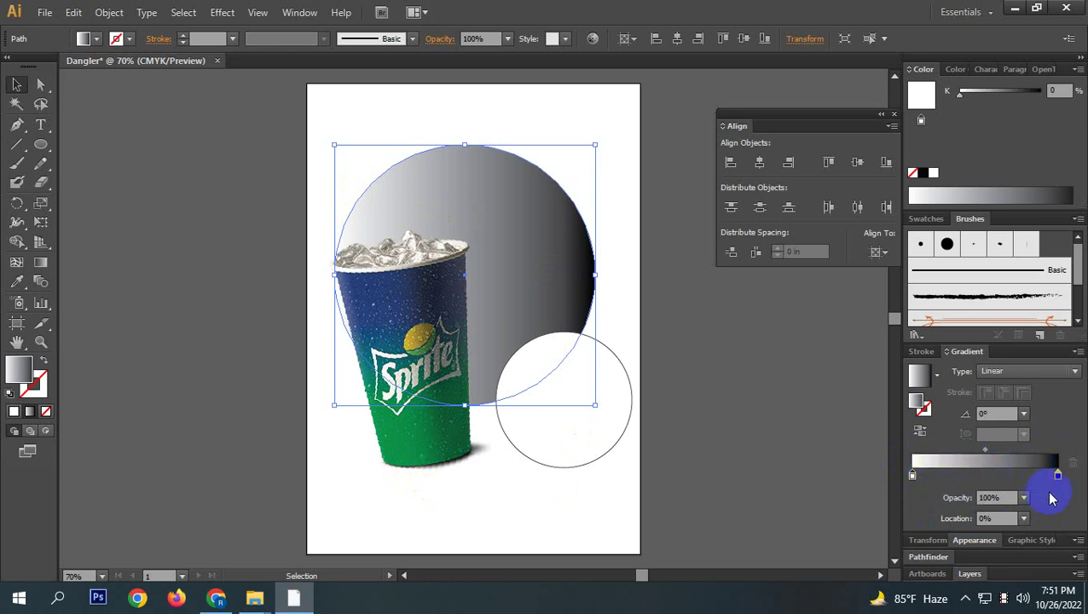
click(913, 479)
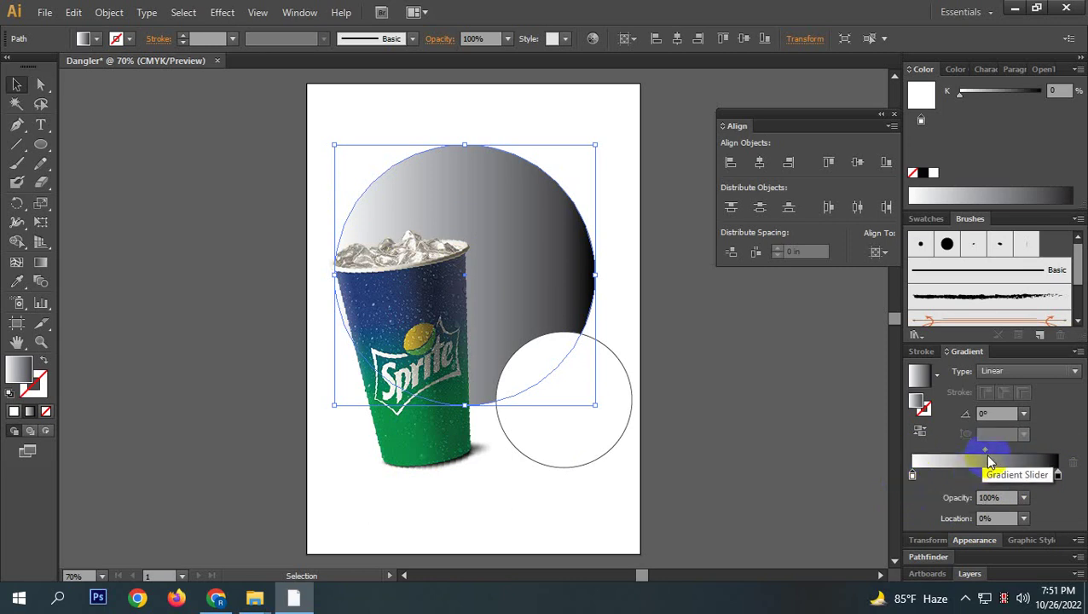
click(913, 475)
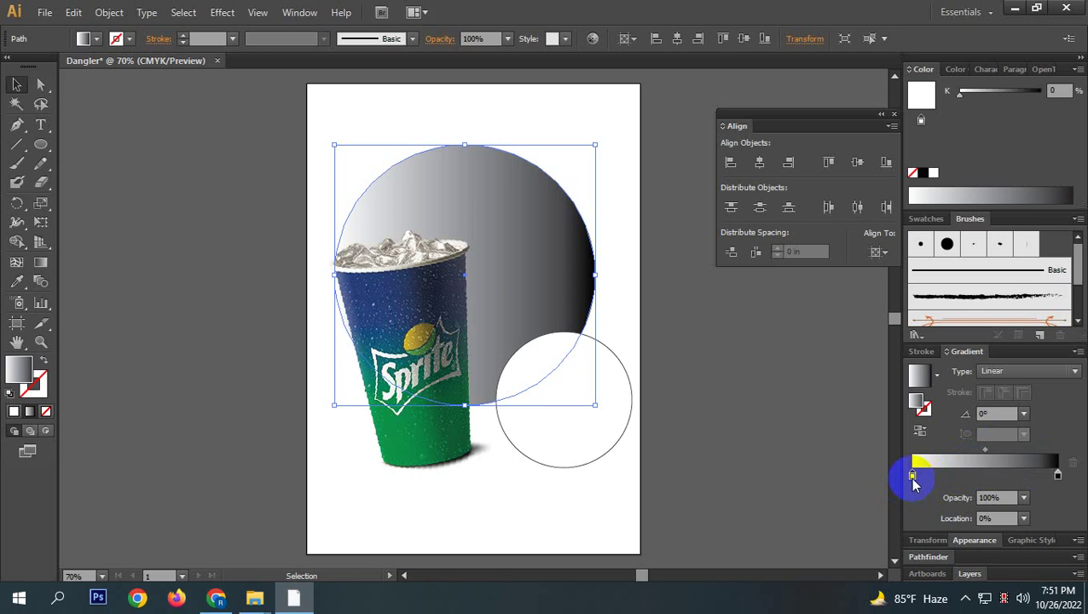
click(1058, 475)
click(1056, 476)
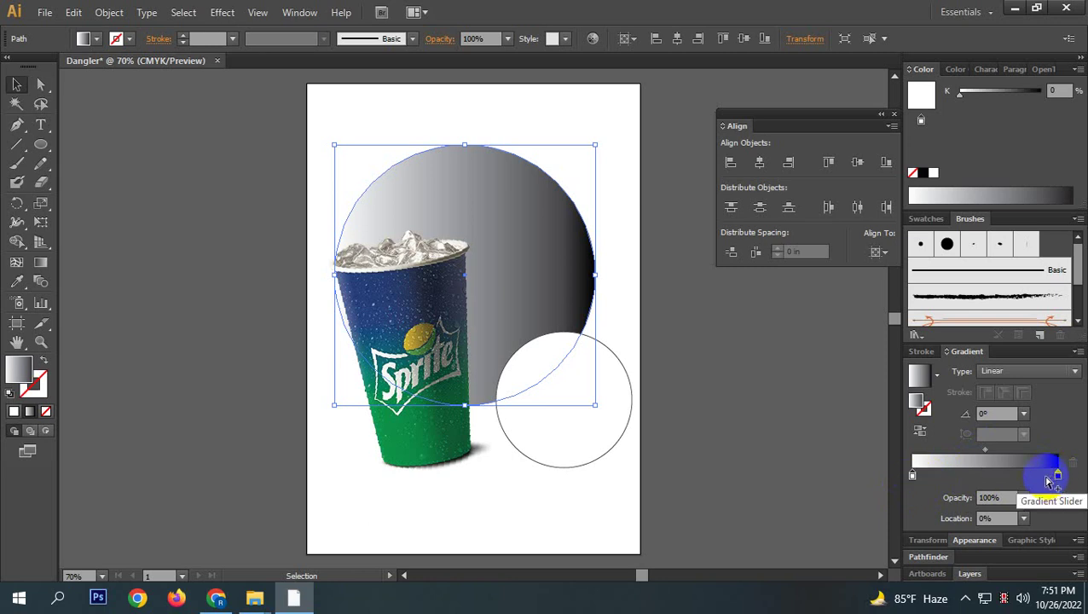
click(913, 475)
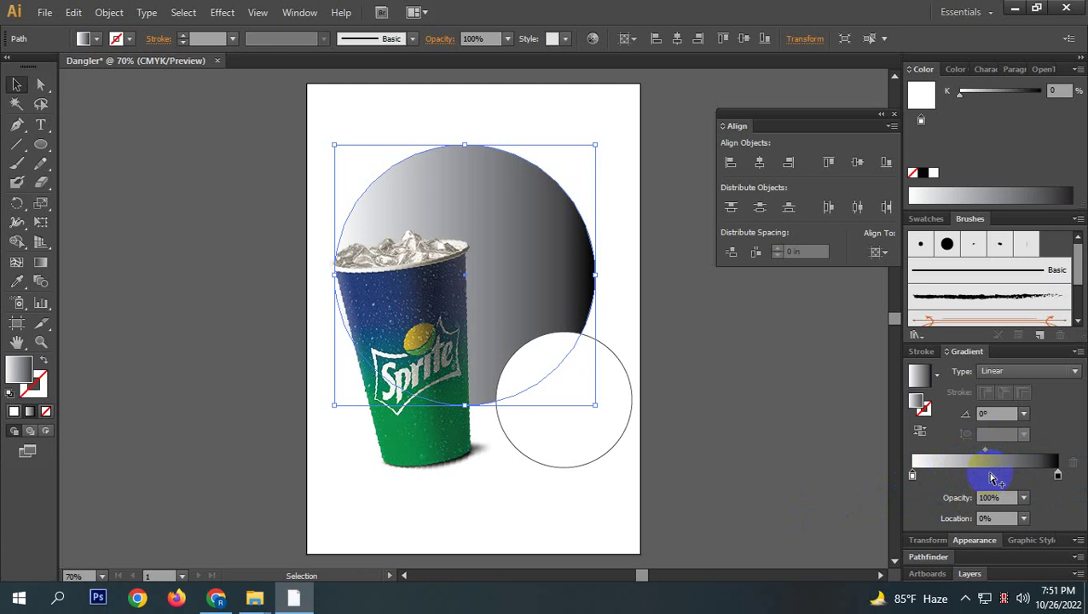
Add three intermediate colour stops to the large circle's gradient, at about 27%, 53% and 70%.
click(990, 476)
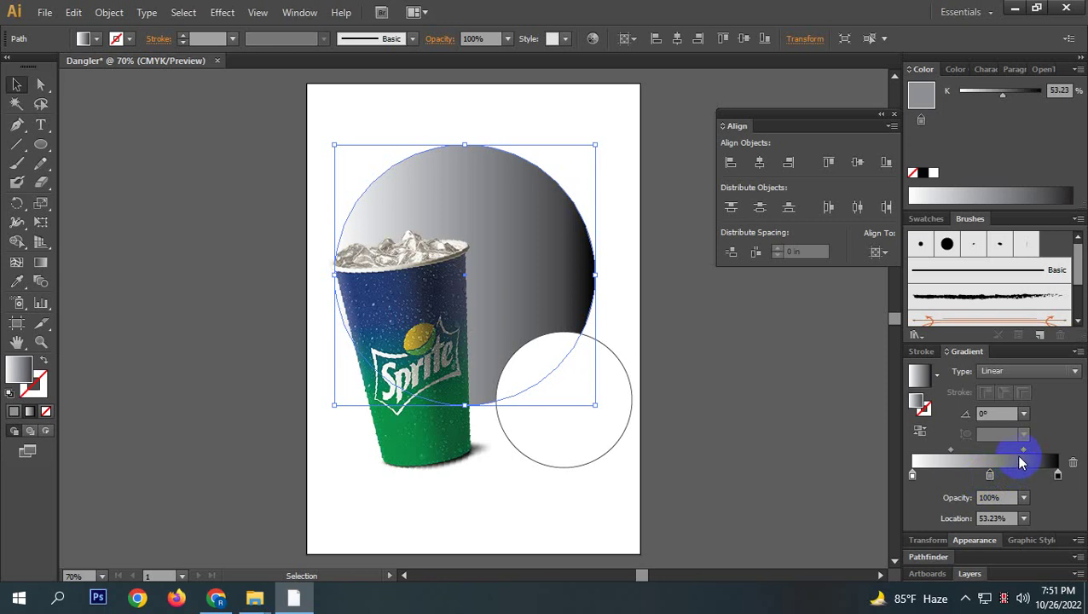
click(1015, 476)
click(952, 476)
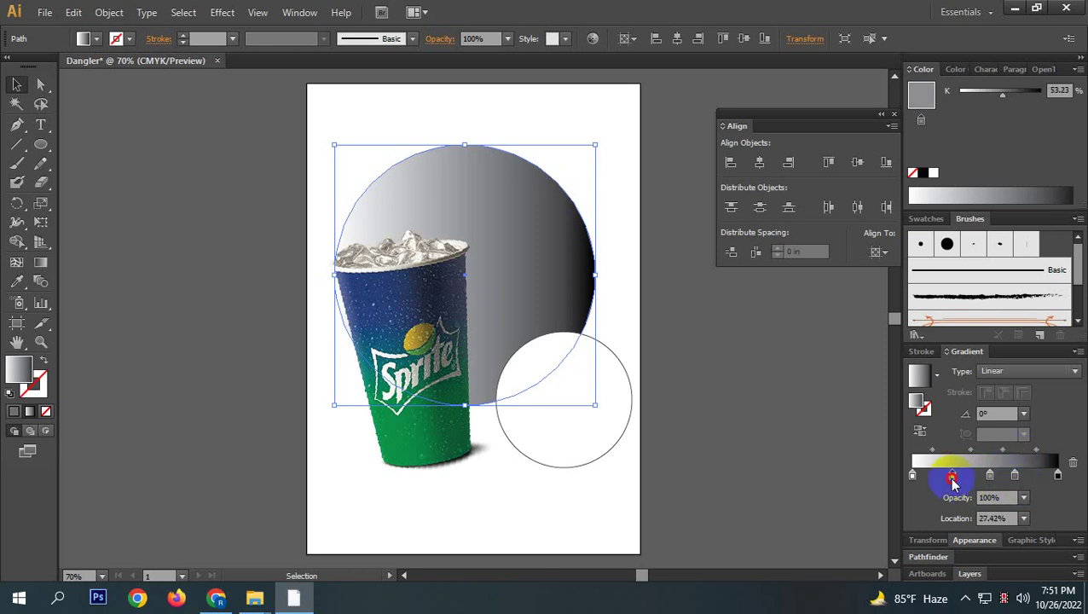
Delete the three intermediate gradient stops, keeping only the white start and black end stops.
click(1014, 476)
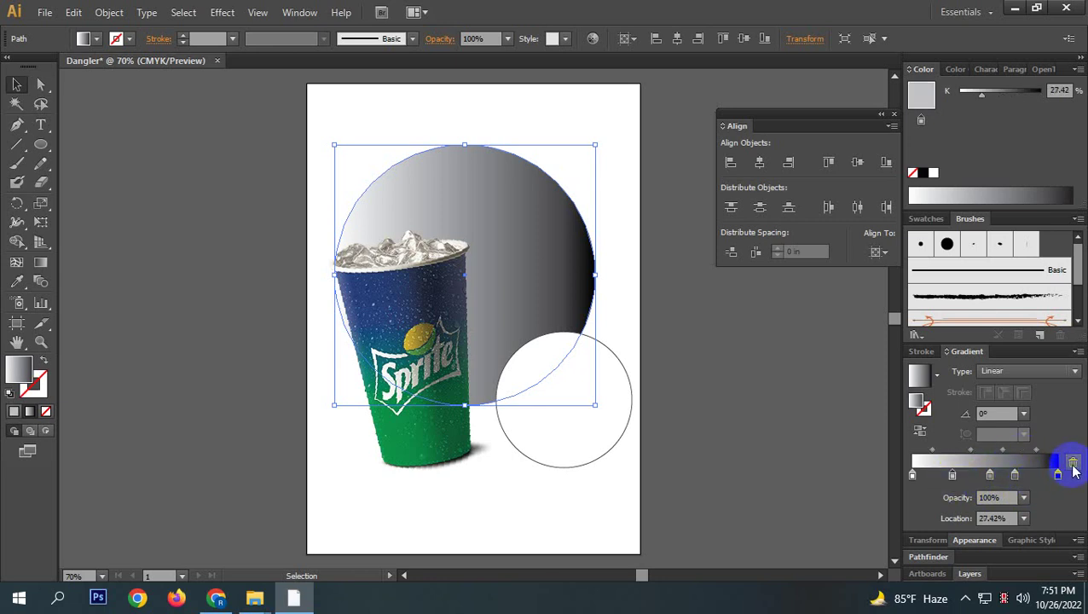
click(1073, 465)
click(990, 475)
click(1072, 464)
click(1015, 475)
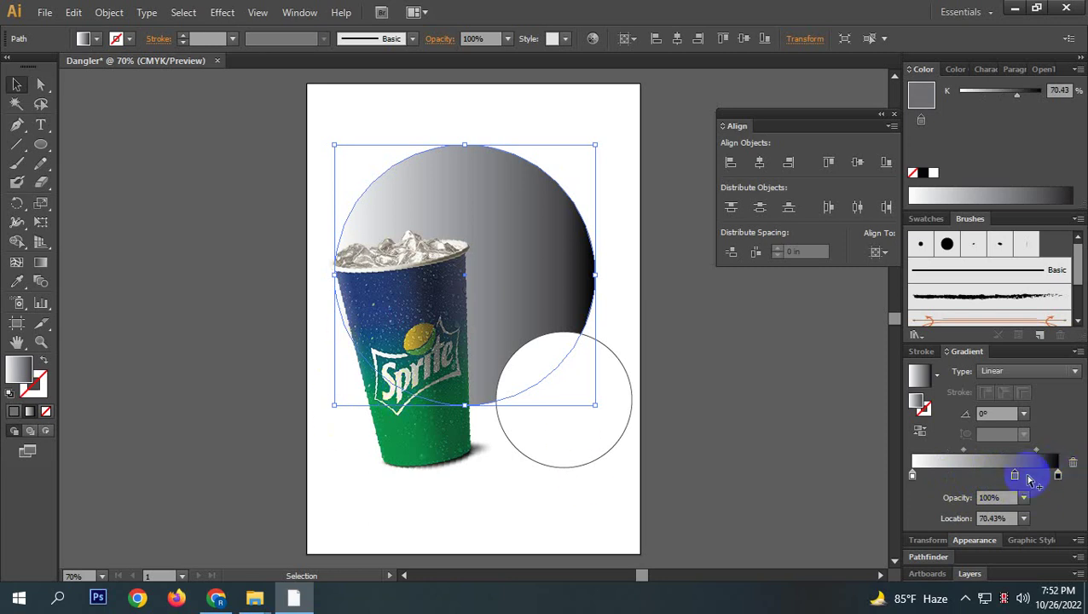
click(1072, 462)
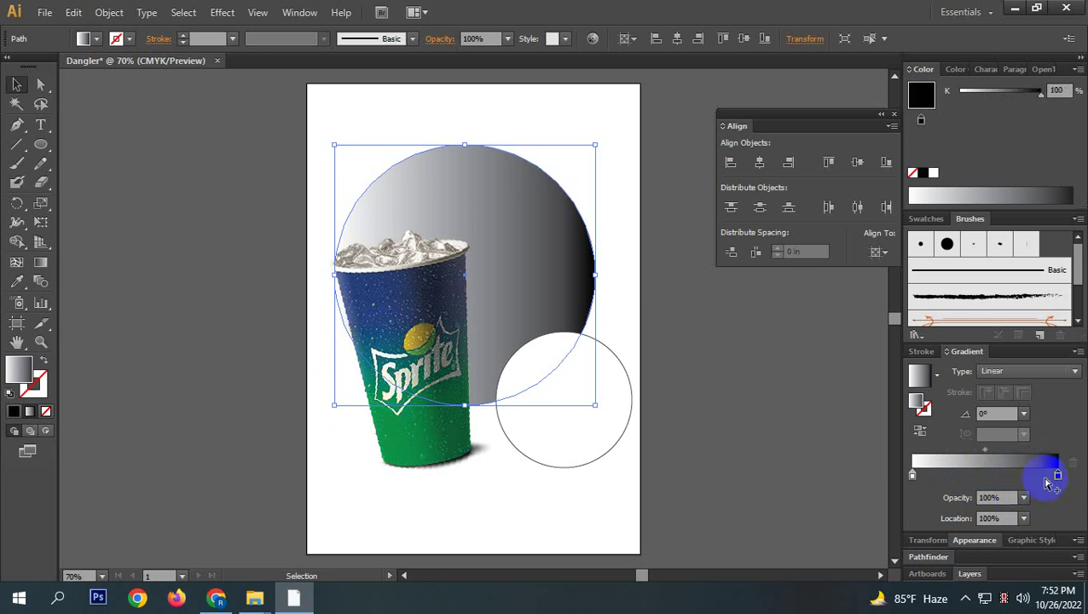
Switch the colour mode of the gradient's white starting stop from Grayscale to CMYK.
click(912, 477)
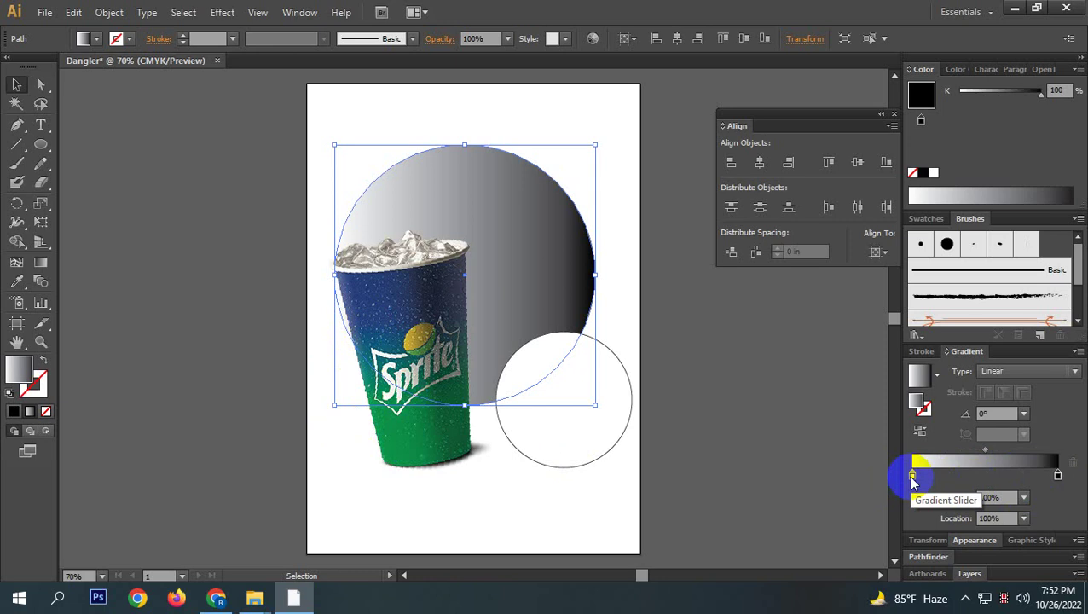
click(912, 476)
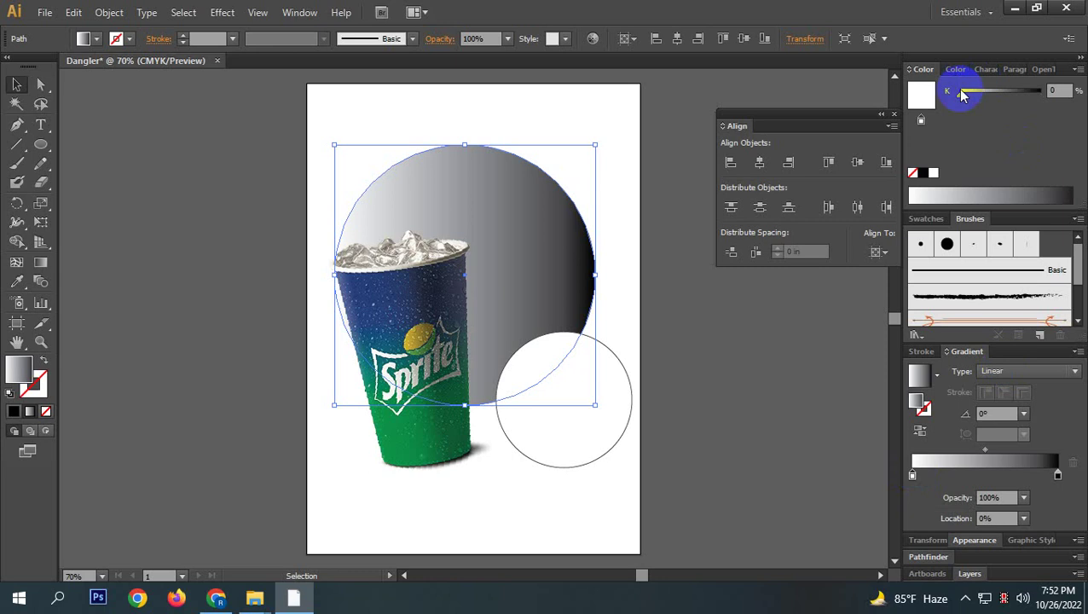
click(921, 87)
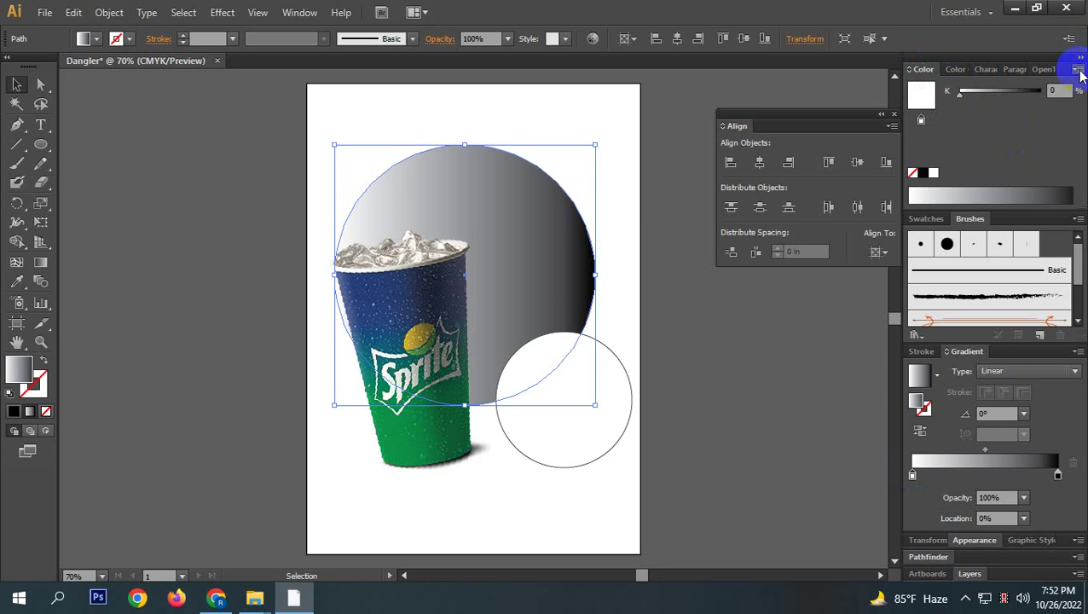
click(1079, 72)
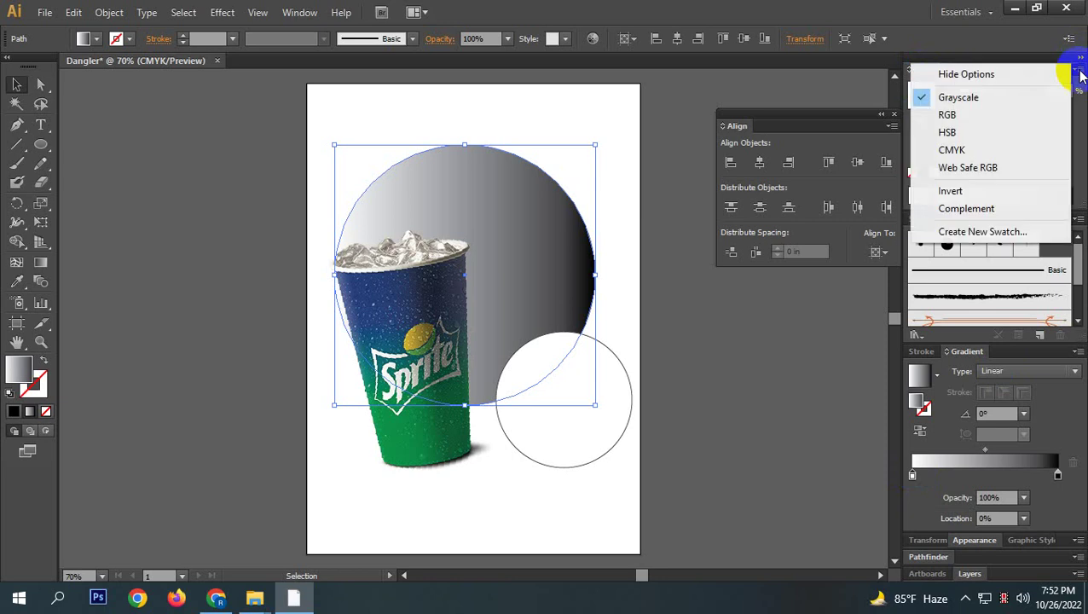
click(952, 150)
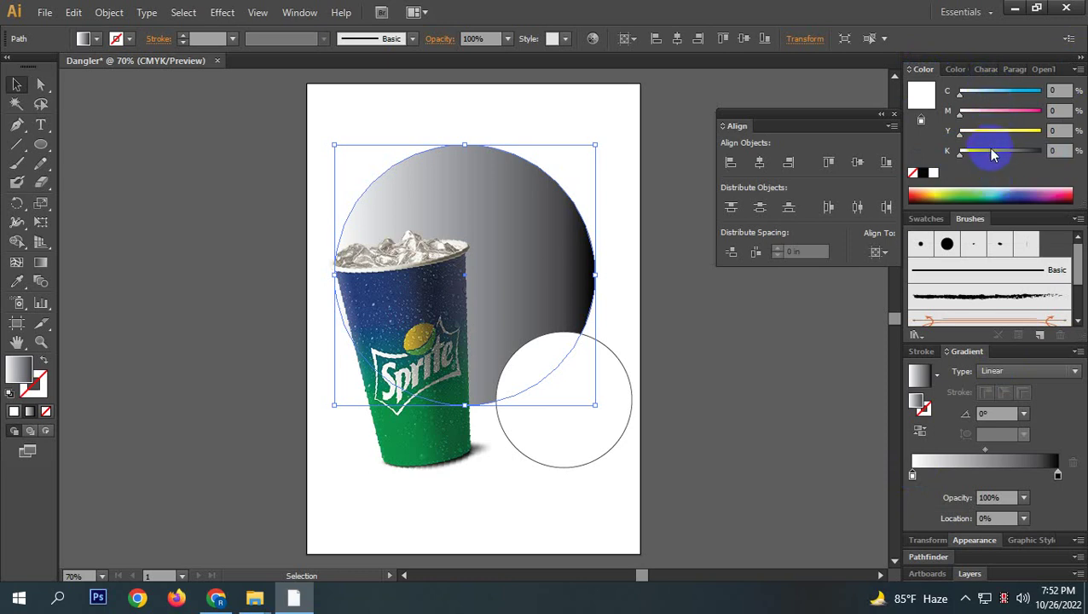
click(1078, 69)
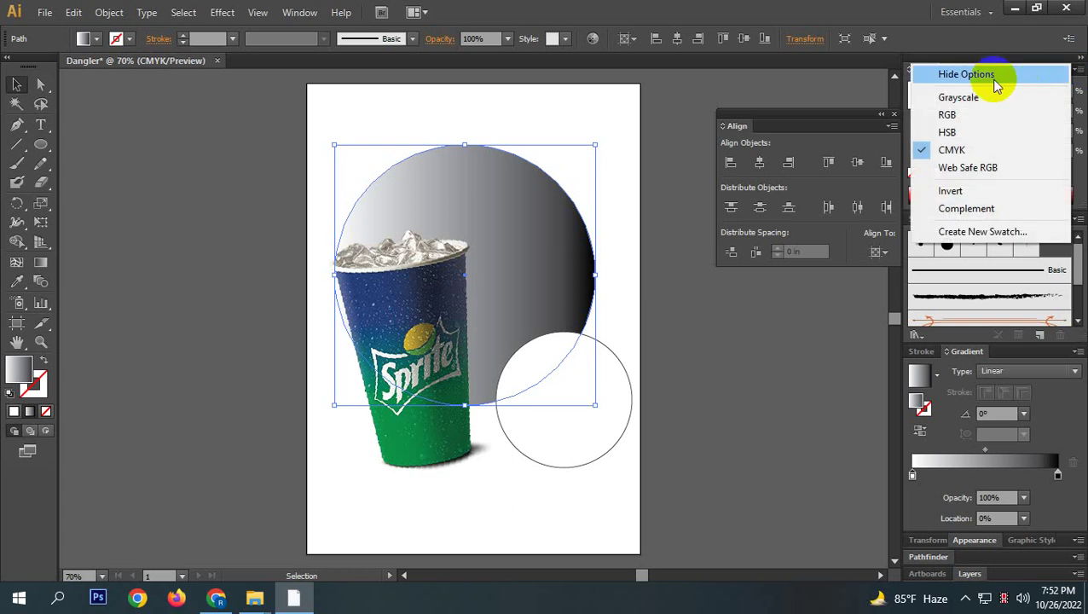
click(946, 81)
click(1076, 70)
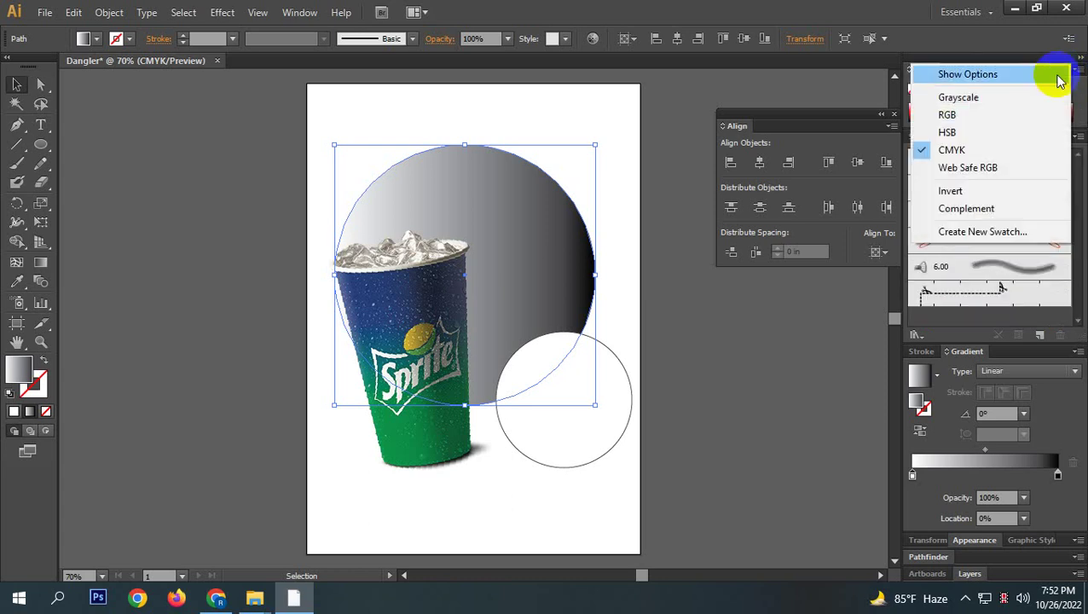
click(968, 77)
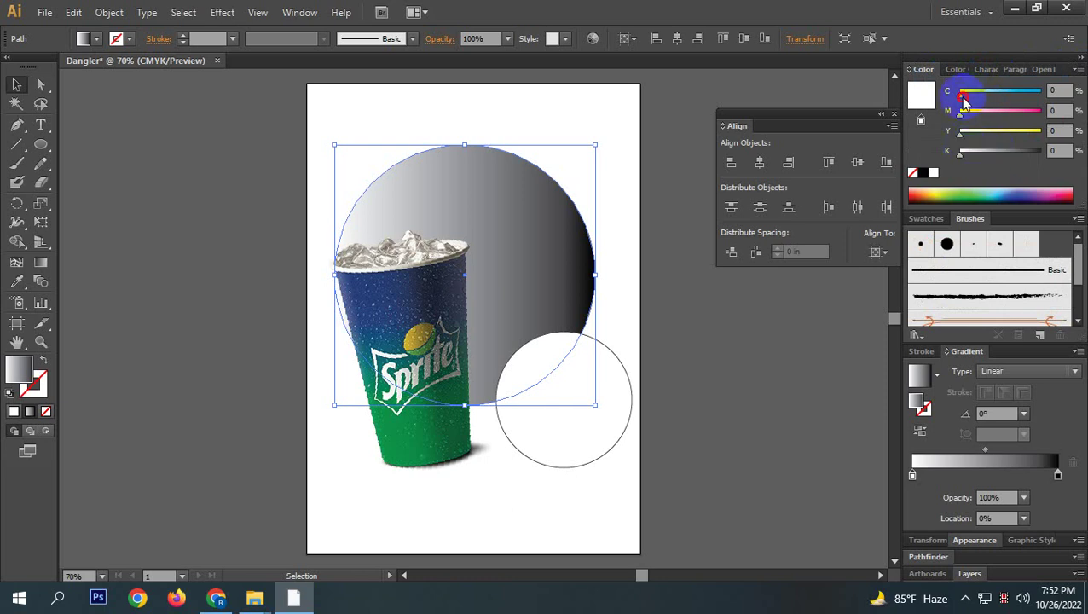
Colour the gradient's starting stop dark blue with C 100, M 67, Y 0, K 32.
drag(961, 98, 1025, 113)
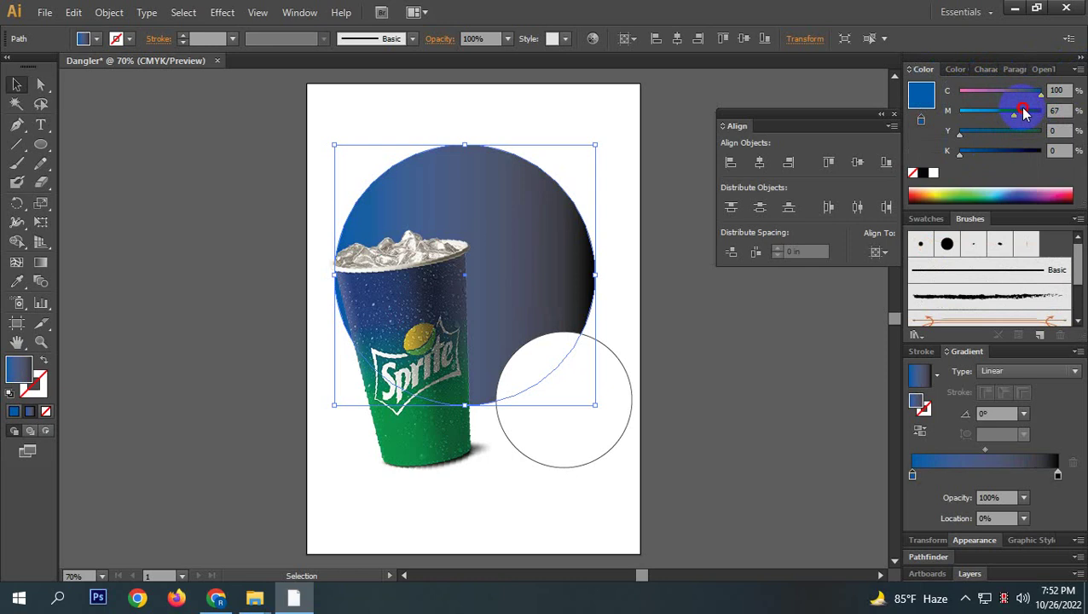
drag(960, 152, 982, 148)
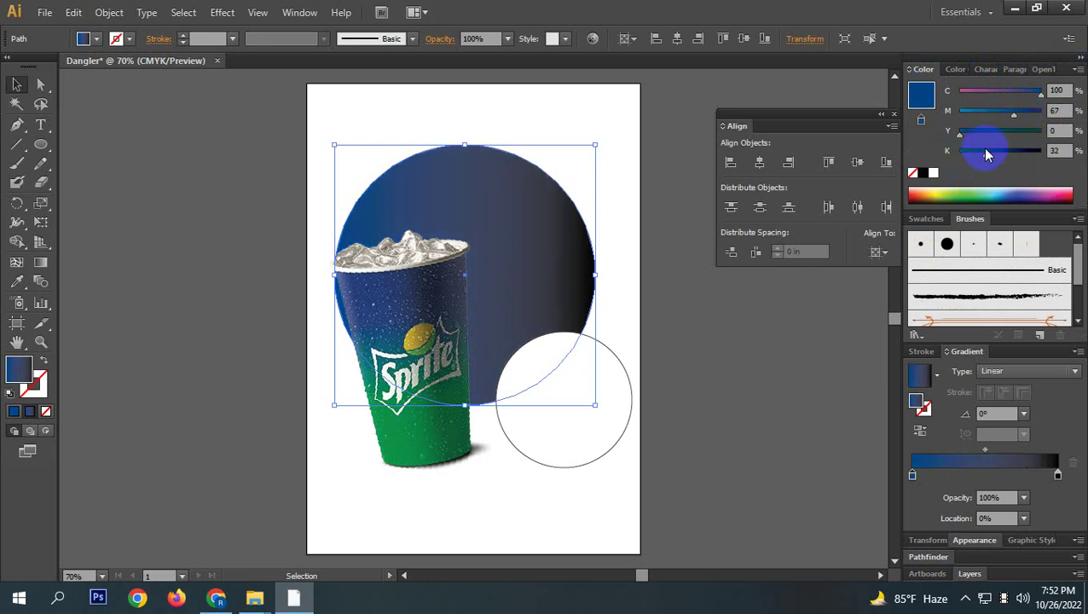
Switch the colour mode of the gradient's black end stop from Grayscale to CMYK.
click(1057, 475)
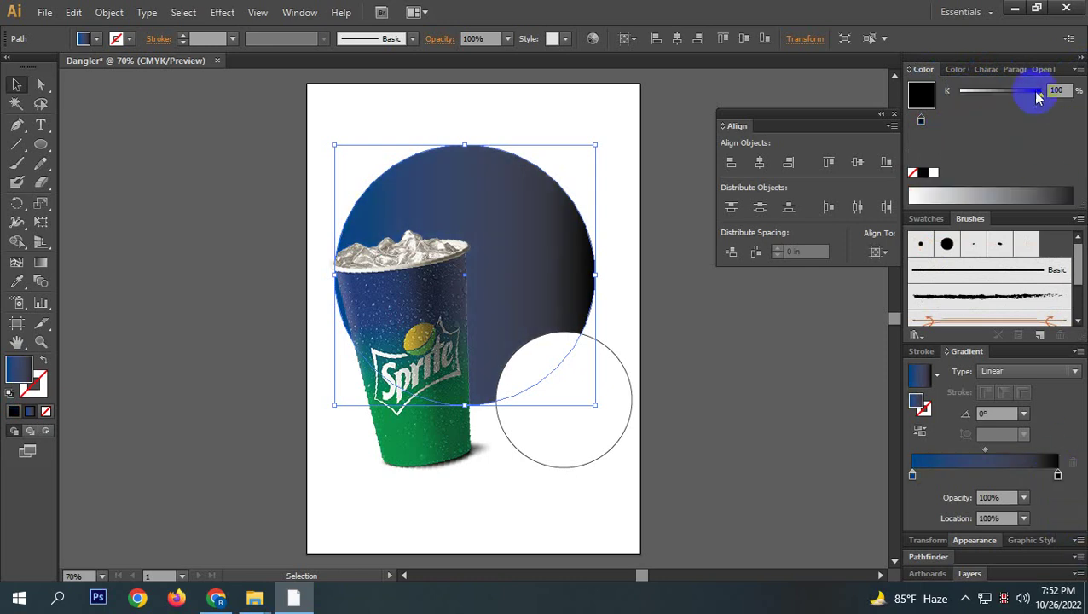
click(1080, 71)
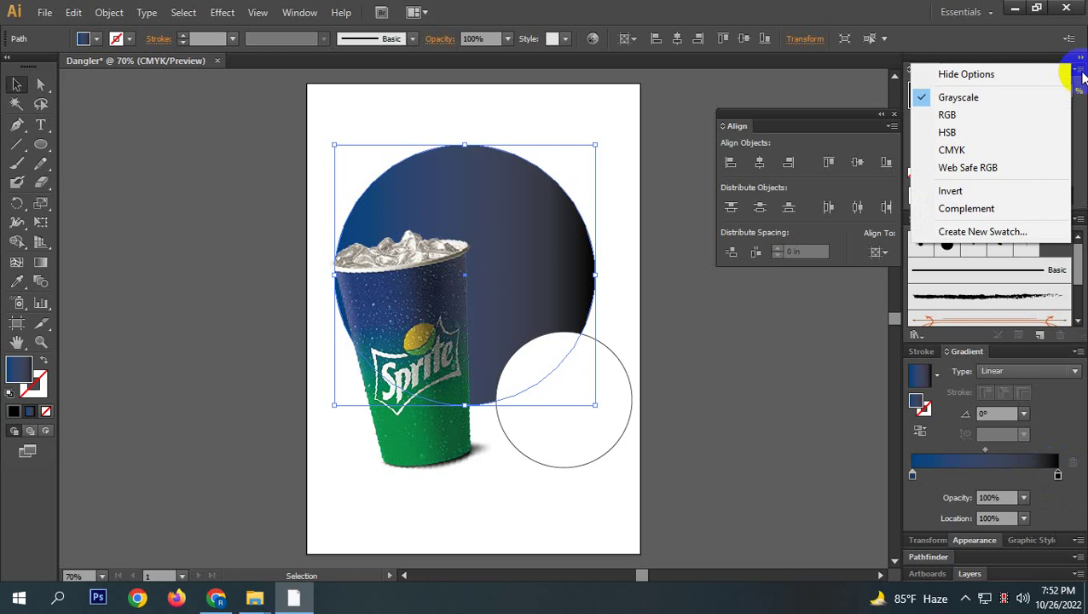
click(955, 147)
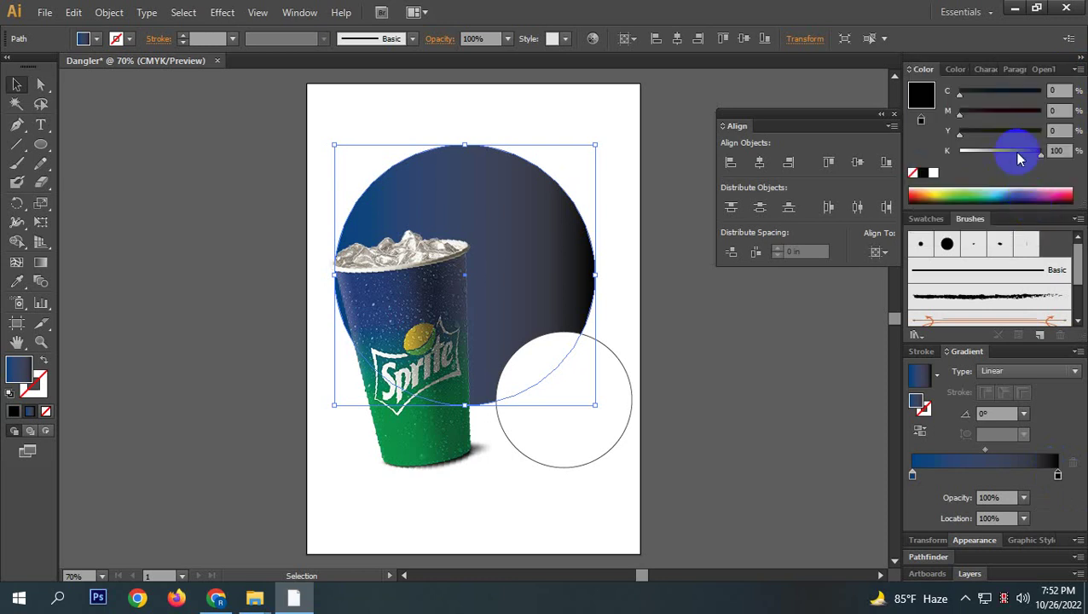
Colour the gradient's end stop green with C 100, M 25, Y 100, K 25.
drag(1015, 151, 879, 161)
drag(1032, 134, 1043, 131)
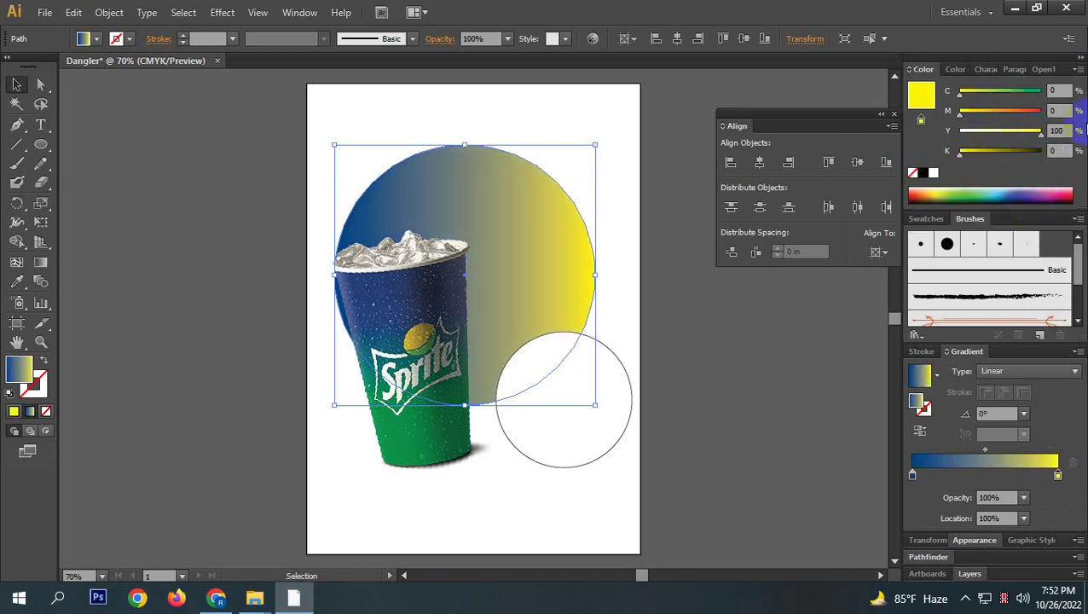
drag(1035, 91, 1042, 90)
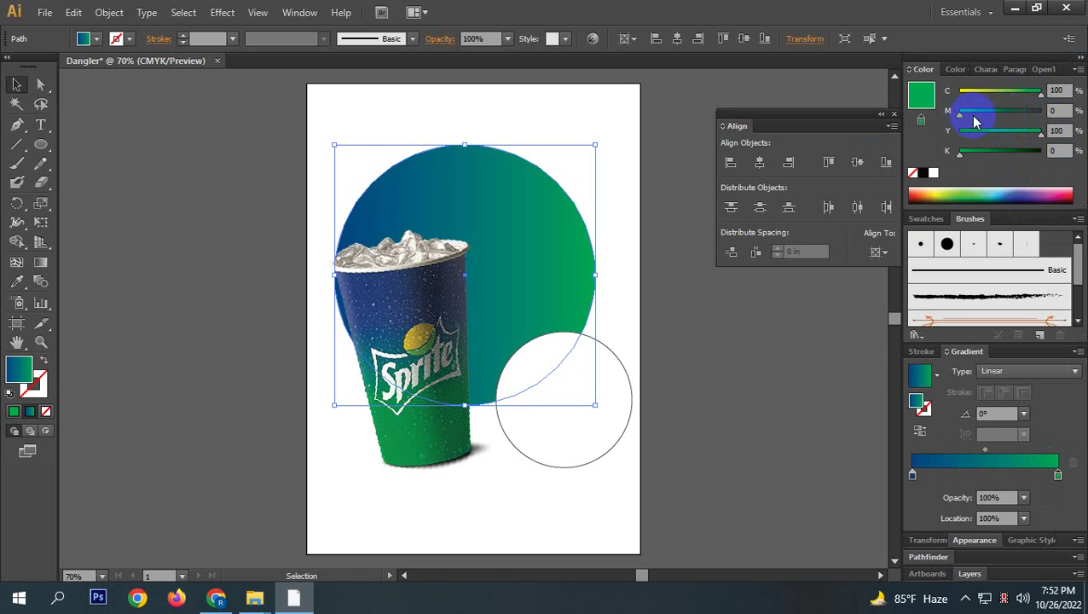
drag(975, 119, 981, 113)
click(981, 152)
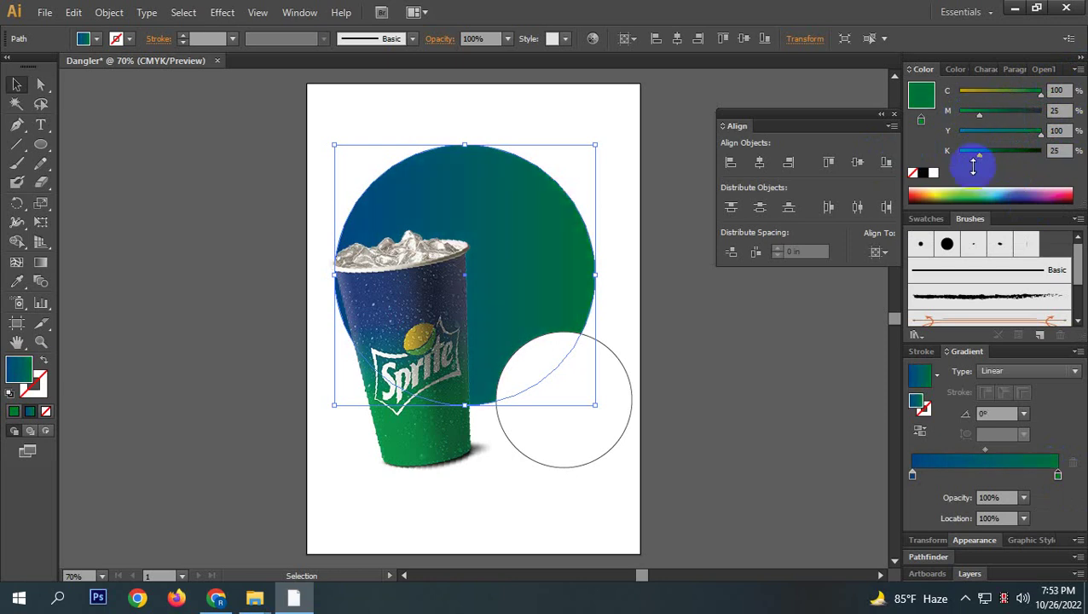
Reselect the large circle and try swapping its blue and green gradient stops, restoring their original order.
click(359, 400)
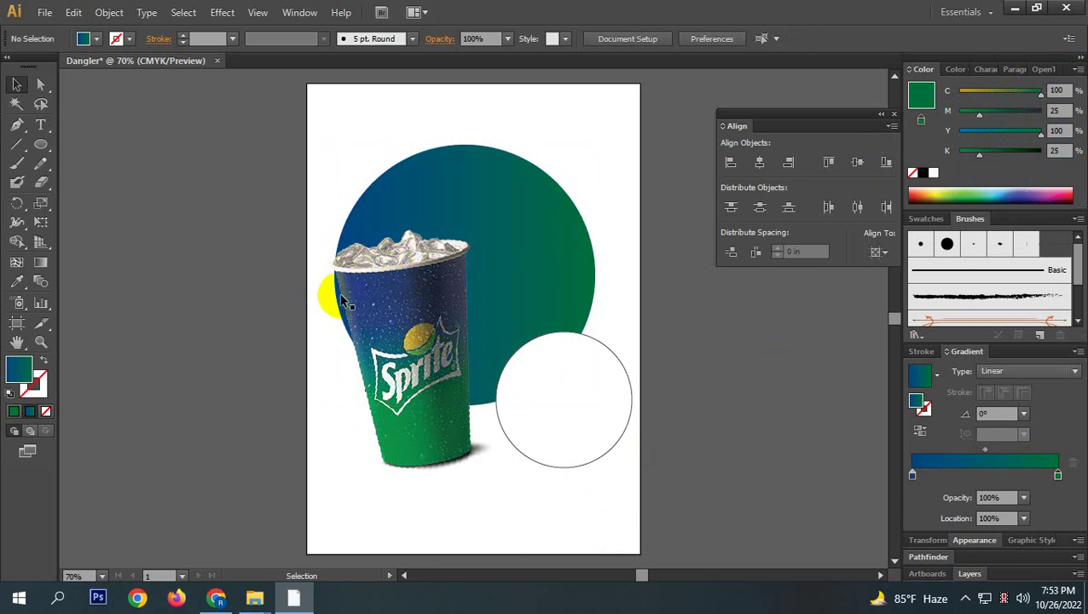
click(549, 250)
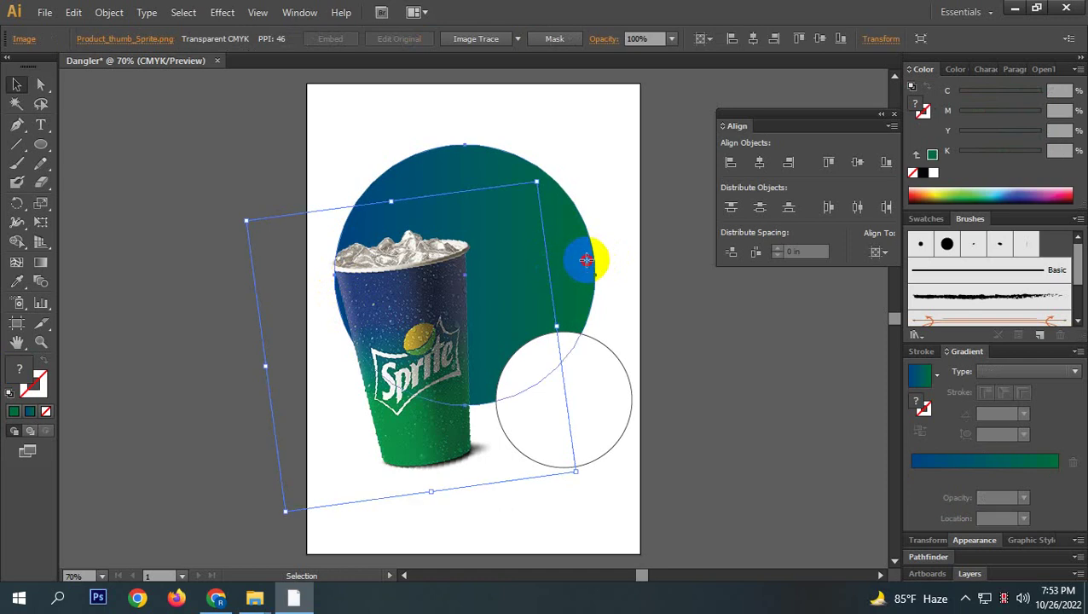
click(587, 260)
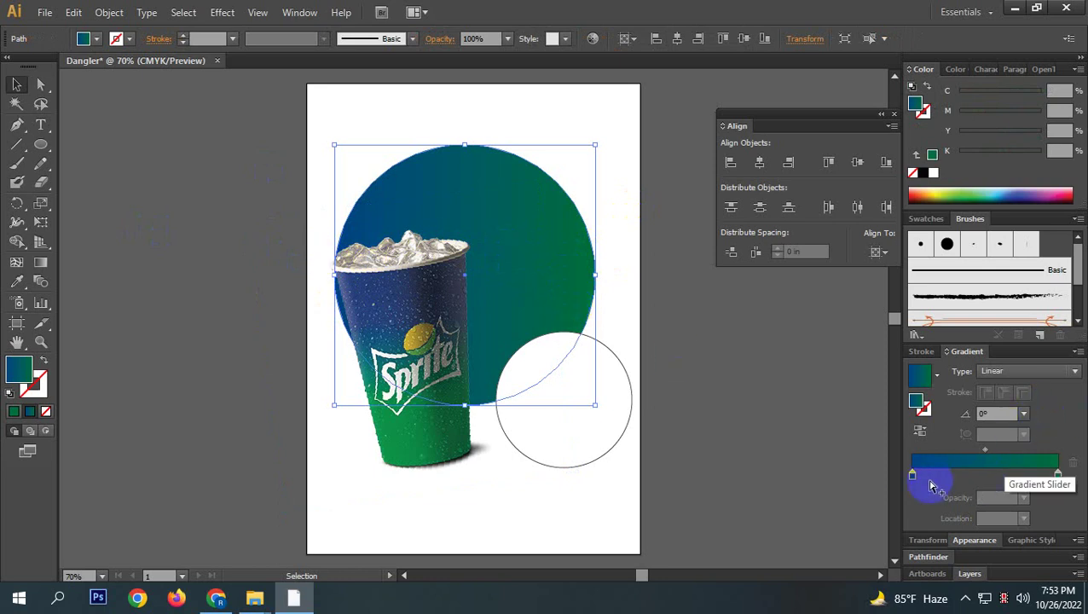
drag(912, 476, 826, 479)
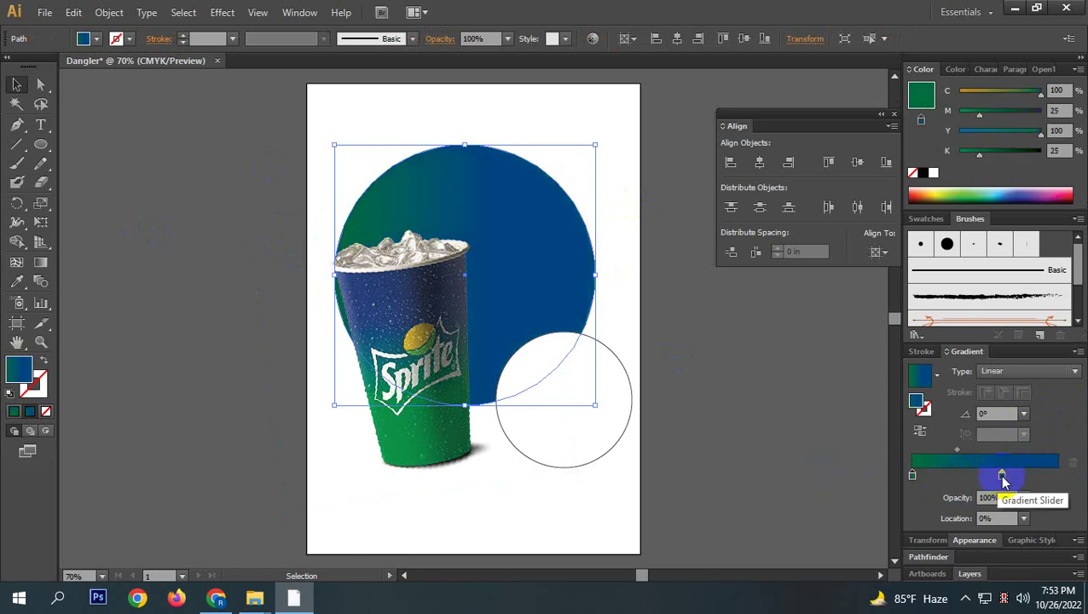
drag(1003, 481, 1063, 477)
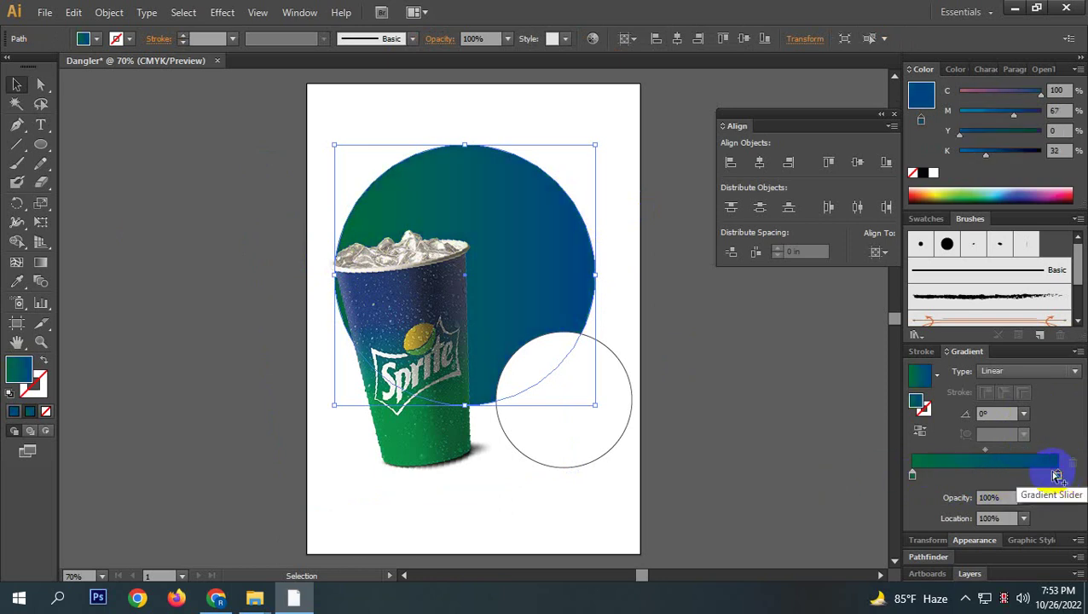
drag(1058, 476, 1055, 492)
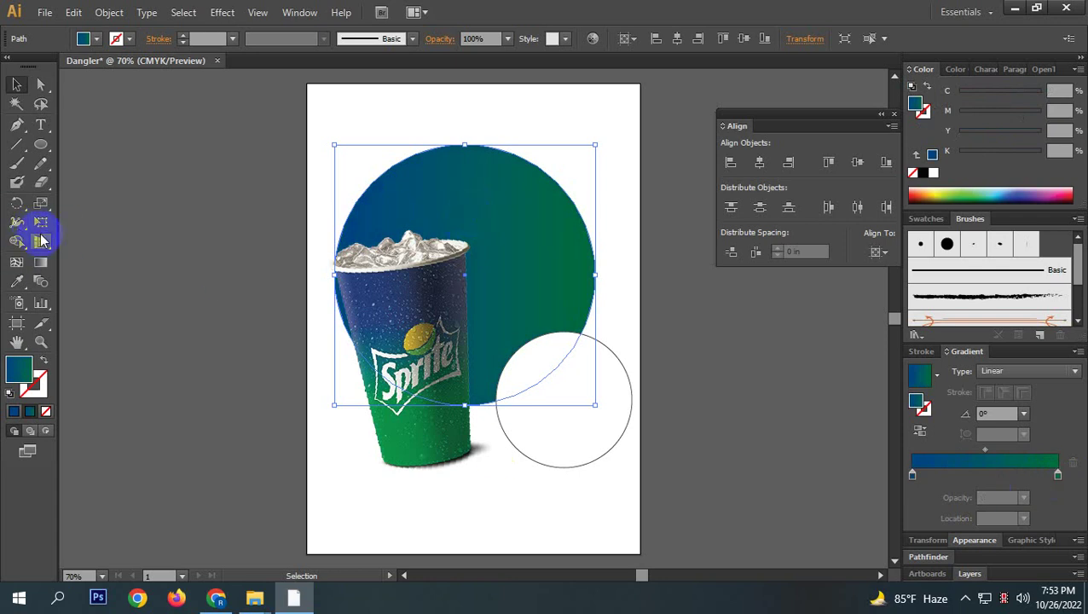
Redraw the large circle's gradient direction with the Gradient tool, running from below the circle to above it at about 98.4°.
click(43, 262)
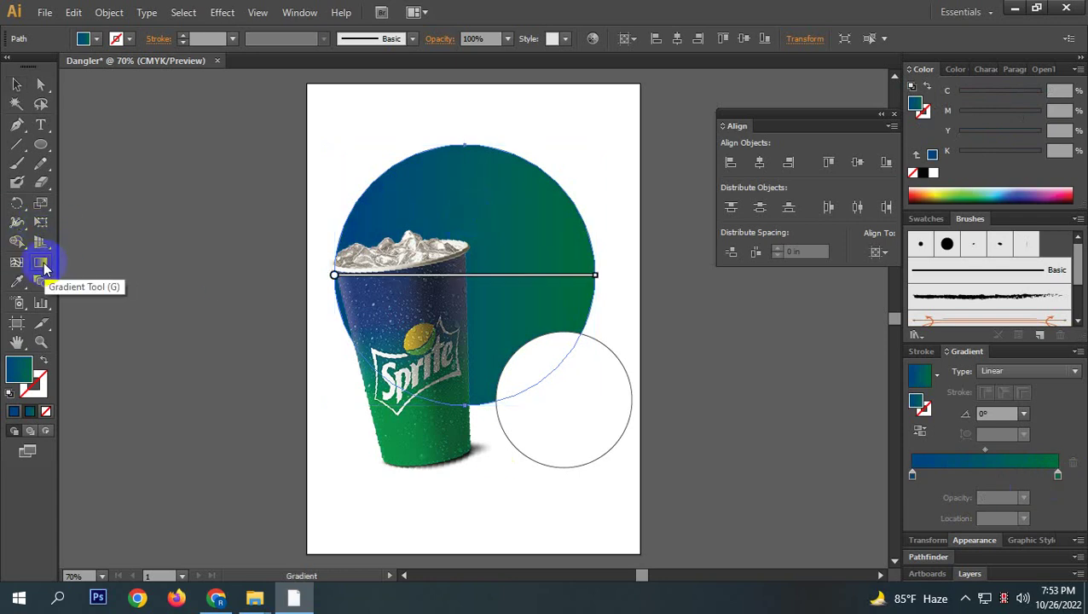
mouse_move(318, 235)
mouse_down()
mouse_move(636, 214)
mouse_move(640, 230)
mouse_up()
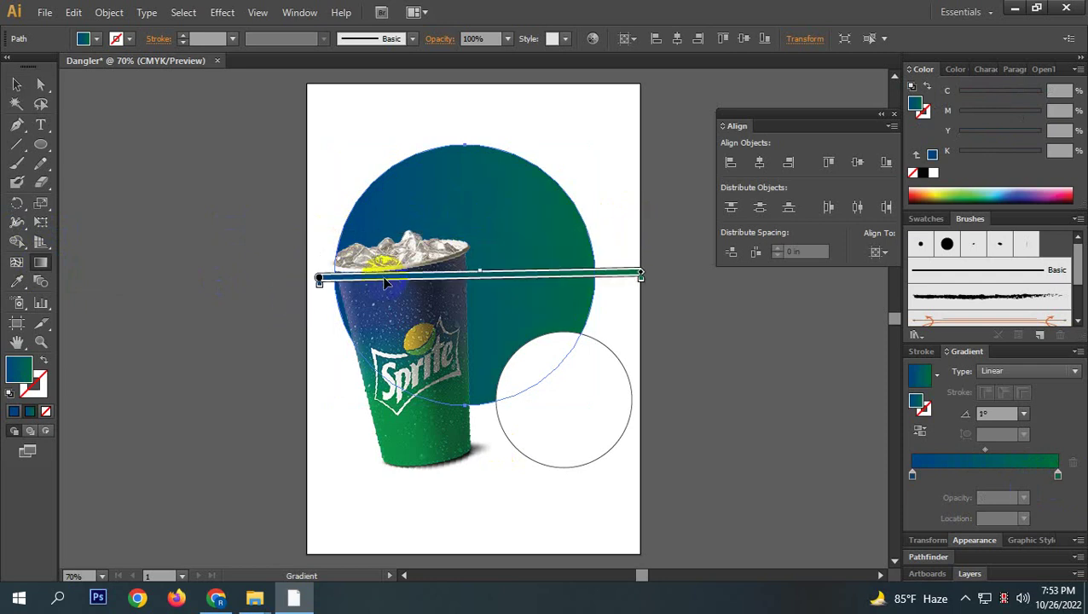
drag(603, 251, 300, 279)
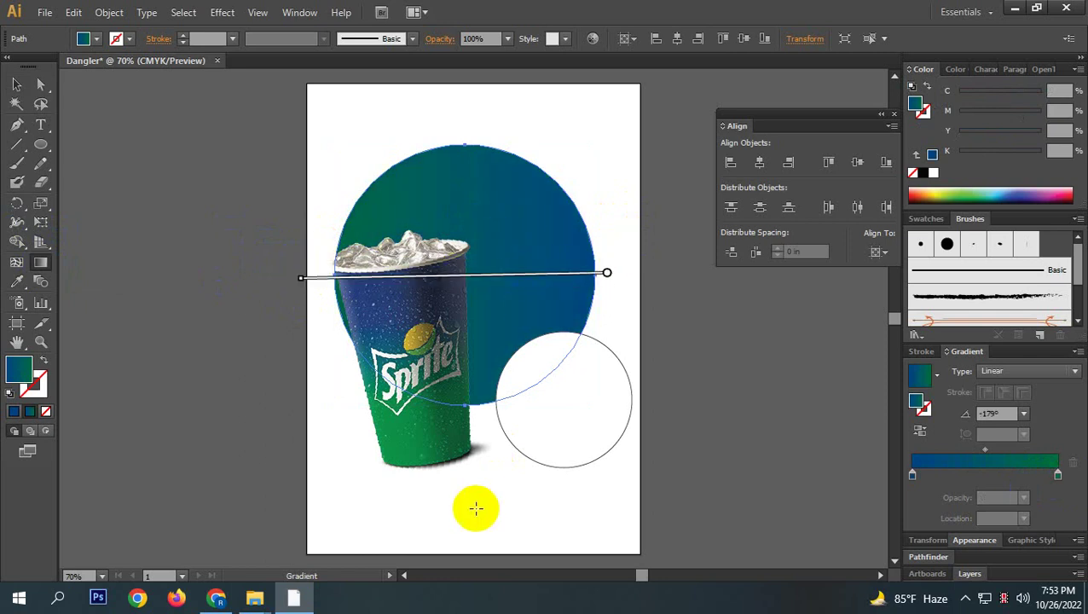
mouse_move(481, 435)
mouse_down()
mouse_move(439, 255)
mouse_move(442, 126)
mouse_up()
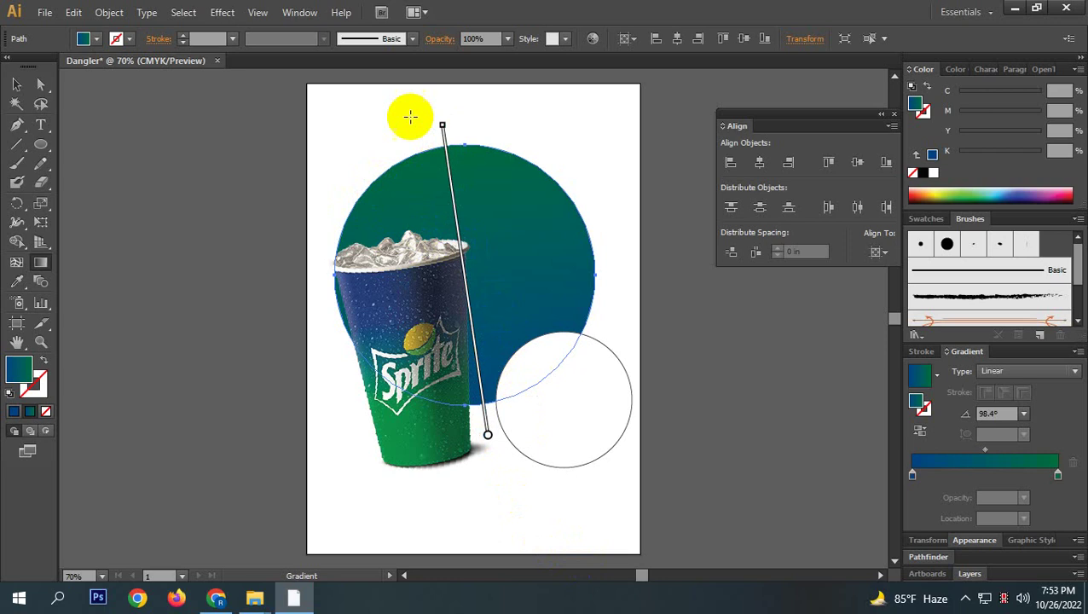
click(17, 85)
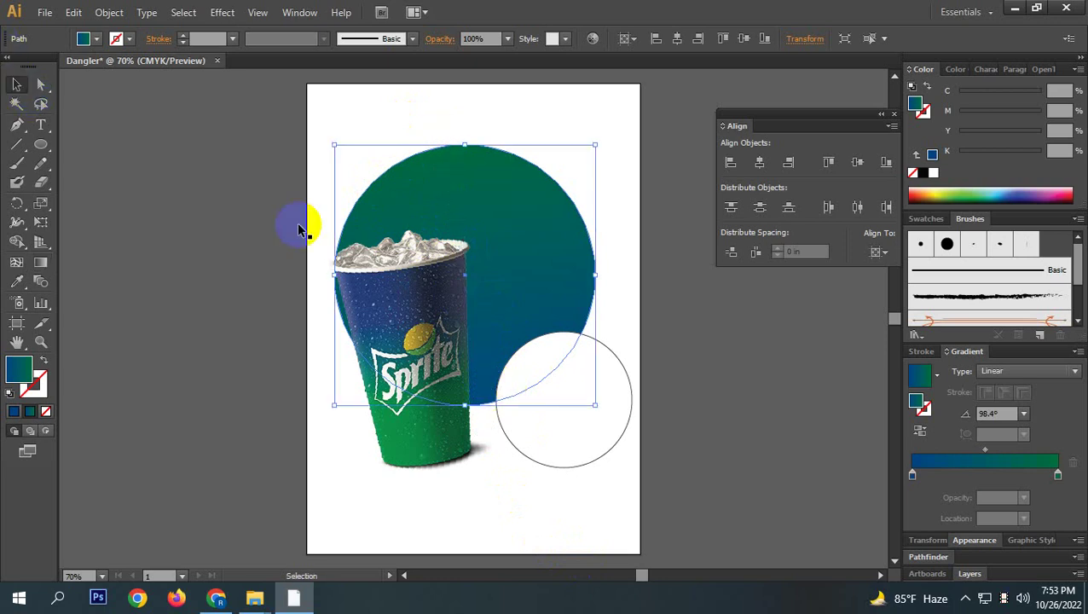
Darken the gradient's green end stop to C 100, M 38, Y 92, K 37 and deselect the circle.
click(1058, 478)
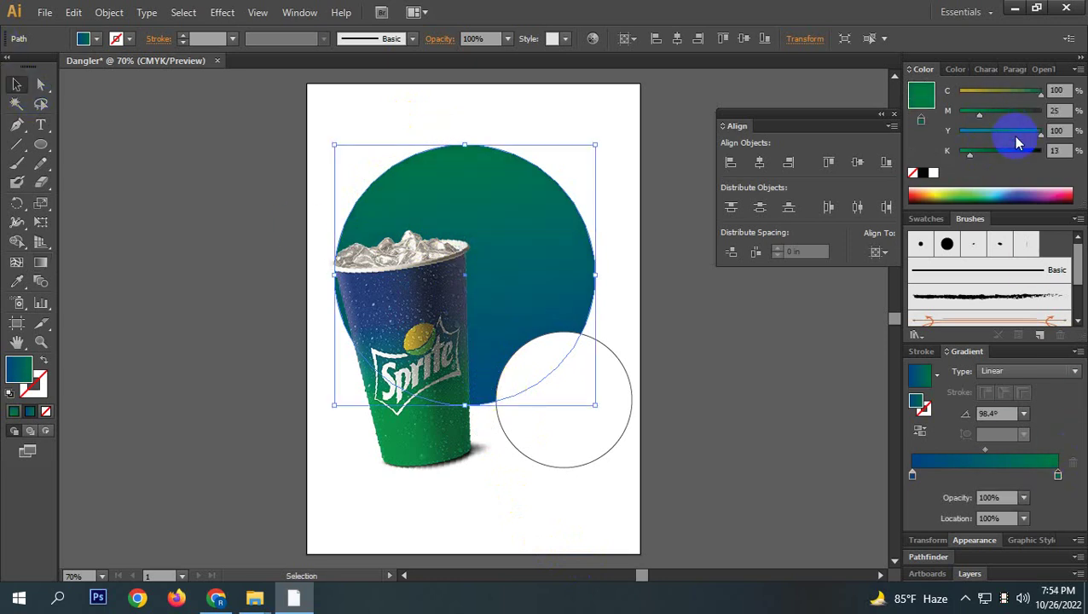
mouse_move(981, 119)
mouse_down()
mouse_move(1008, 114)
mouse_move(996, 114)
mouse_up()
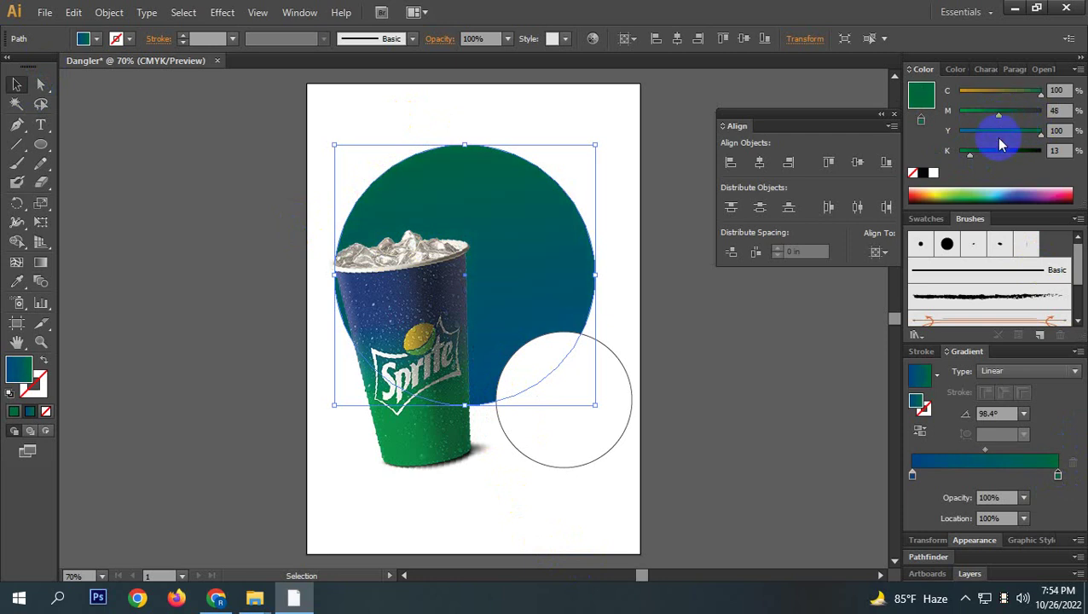
drag(988, 153, 995, 159)
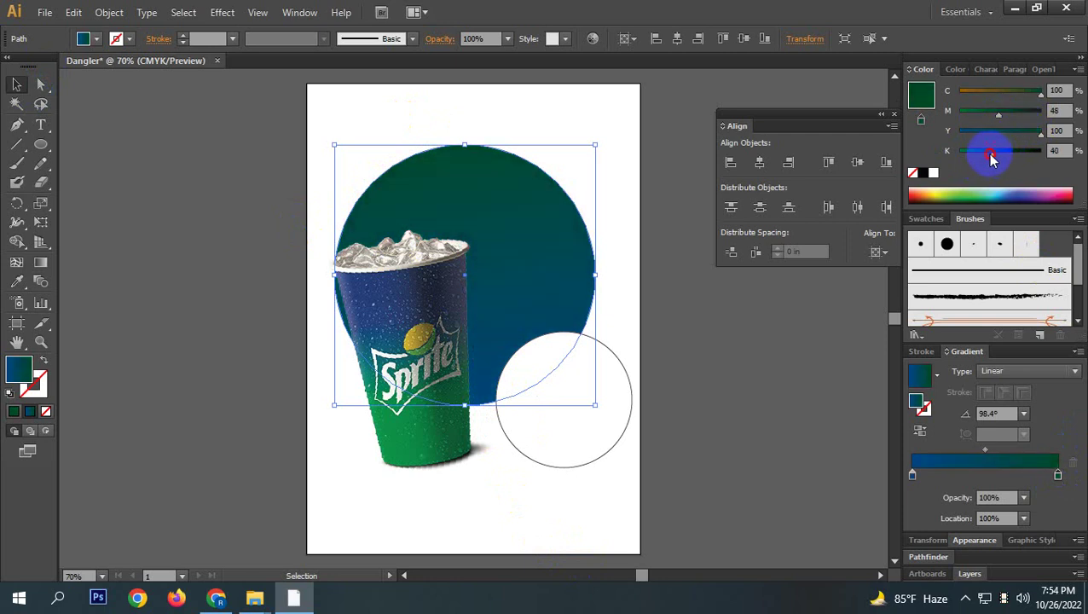
mouse_move(999, 114)
mouse_down()
mouse_move(998, 126)
mouse_move(984, 117)
mouse_up()
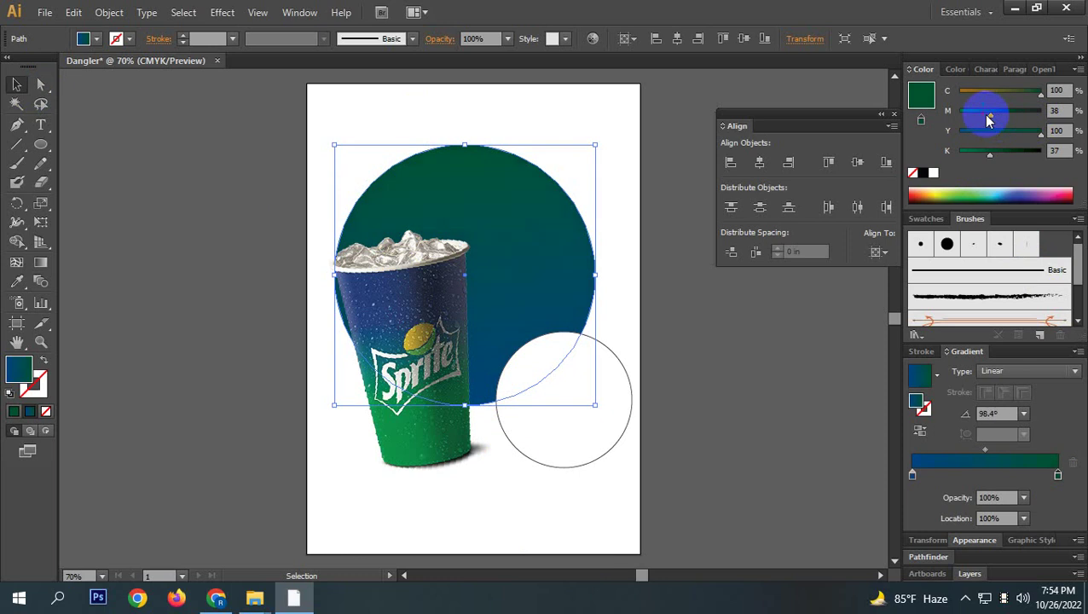
click(1034, 137)
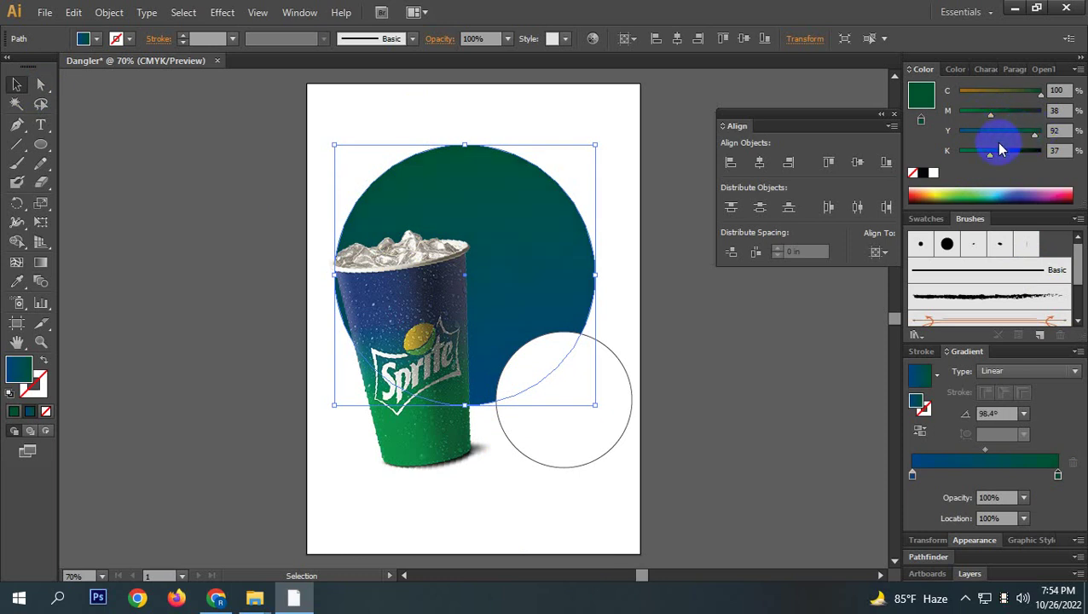
click(597, 483)
Move the small white circle slightly toward the cup so its edge sits right beside the cup's lower part.
key(space)
drag(507, 507, 547, 519)
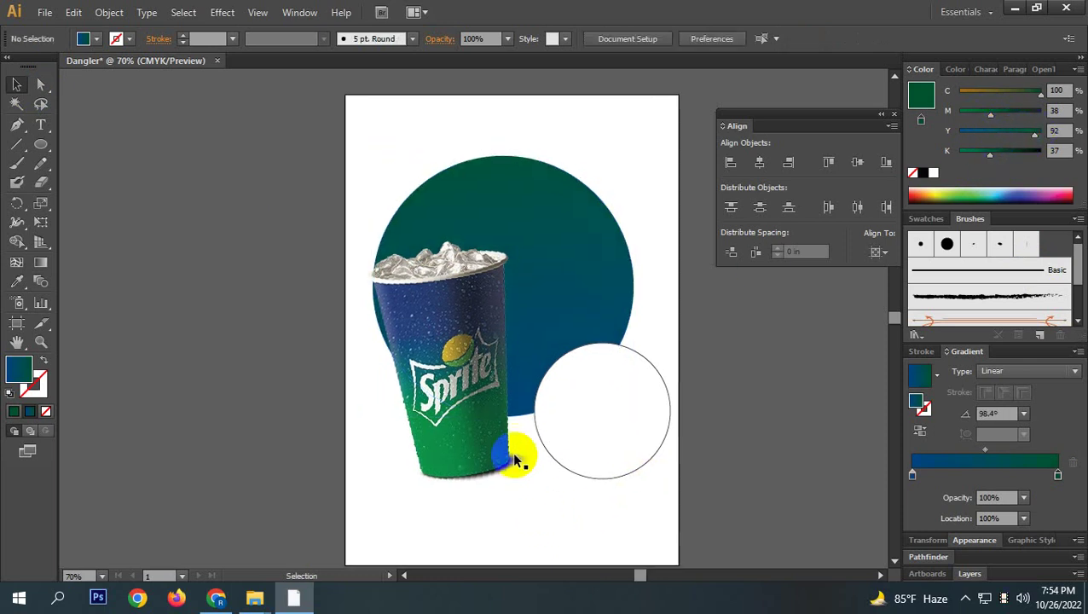
drag(512, 343, 564, 369)
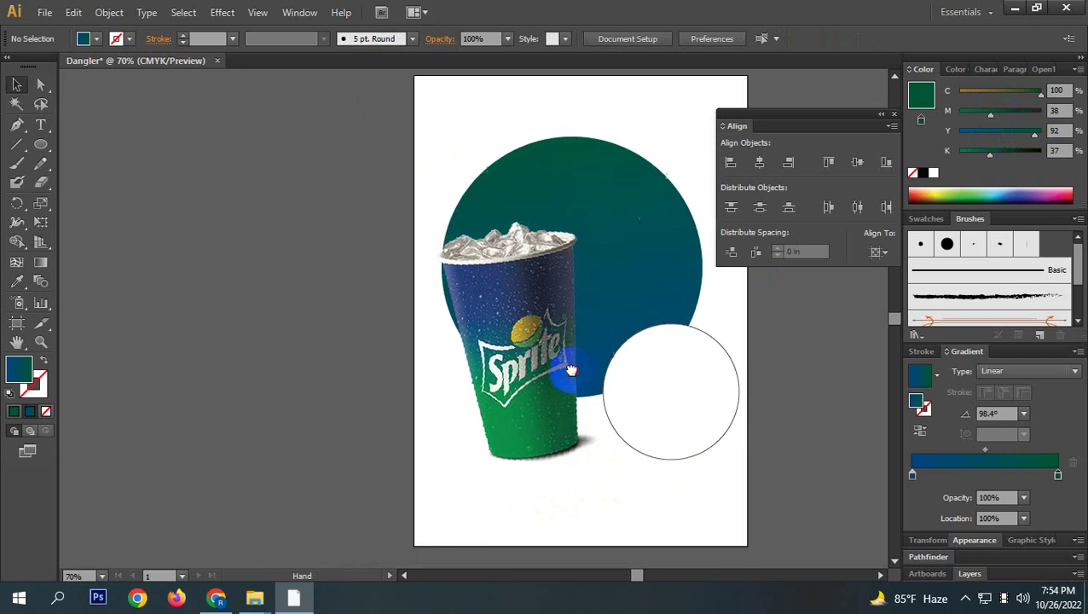
click(665, 415)
drag(709, 424, 690, 424)
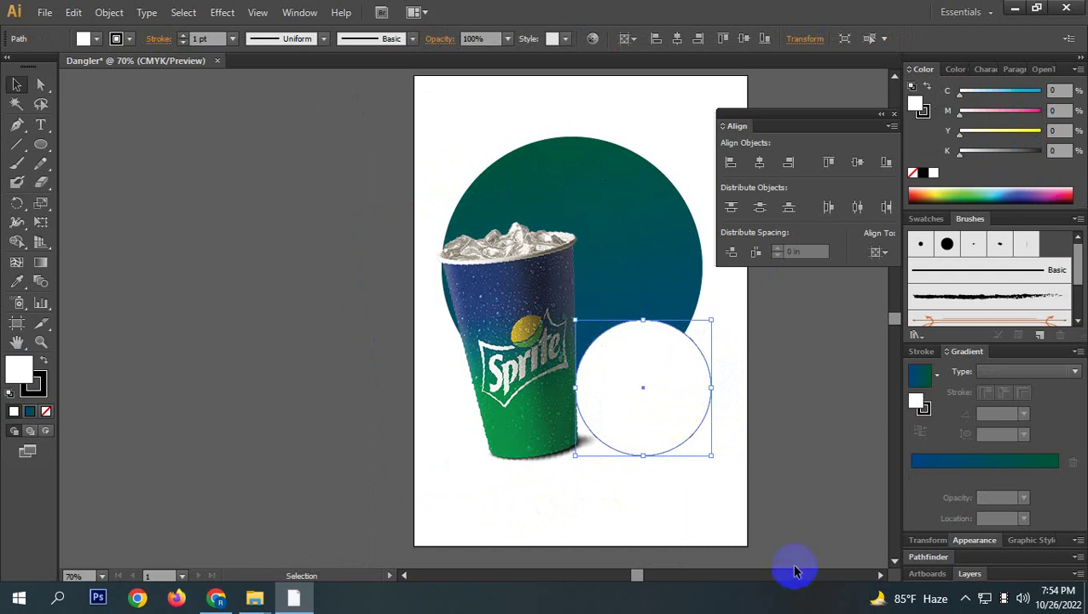
drag(673, 448, 691, 418)
click(654, 422)
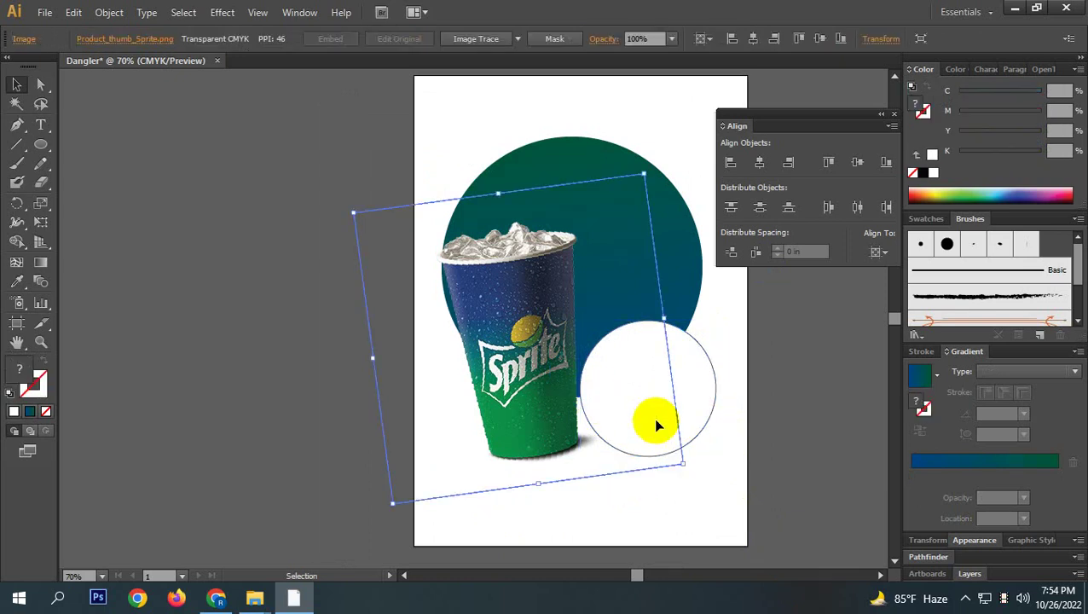
click(689, 396)
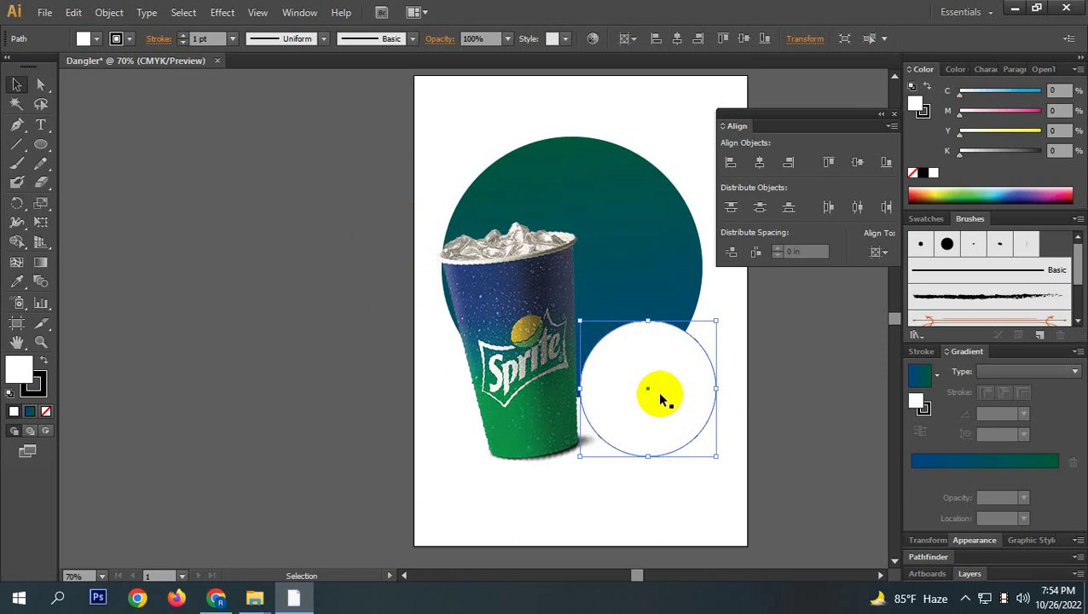
Enlarge the Sprite cup image from its upper-left corner and shift it slightly downward.
click(535, 291)
drag(351, 215, 301, 173)
click(527, 329)
mouse_move(527, 329)
mouse_down()
mouse_move(535, 343)
mouse_move(527, 348)
mouse_up()
click(319, 355)
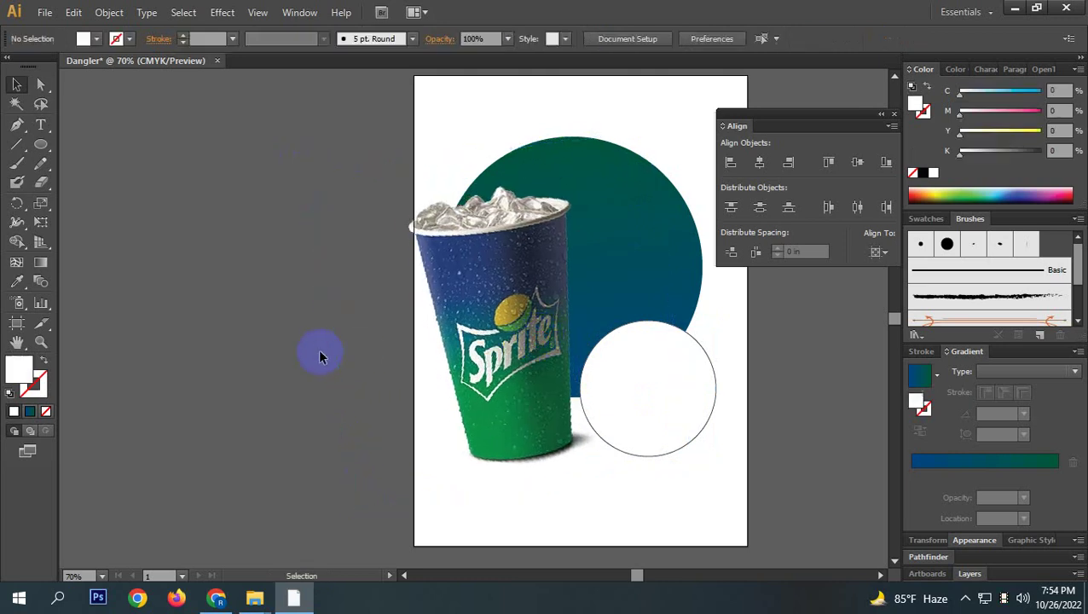
Nudge the enlarged Sprite cup image slightly up and to the left over the large circle.
scroll(581, 406, right, 2)
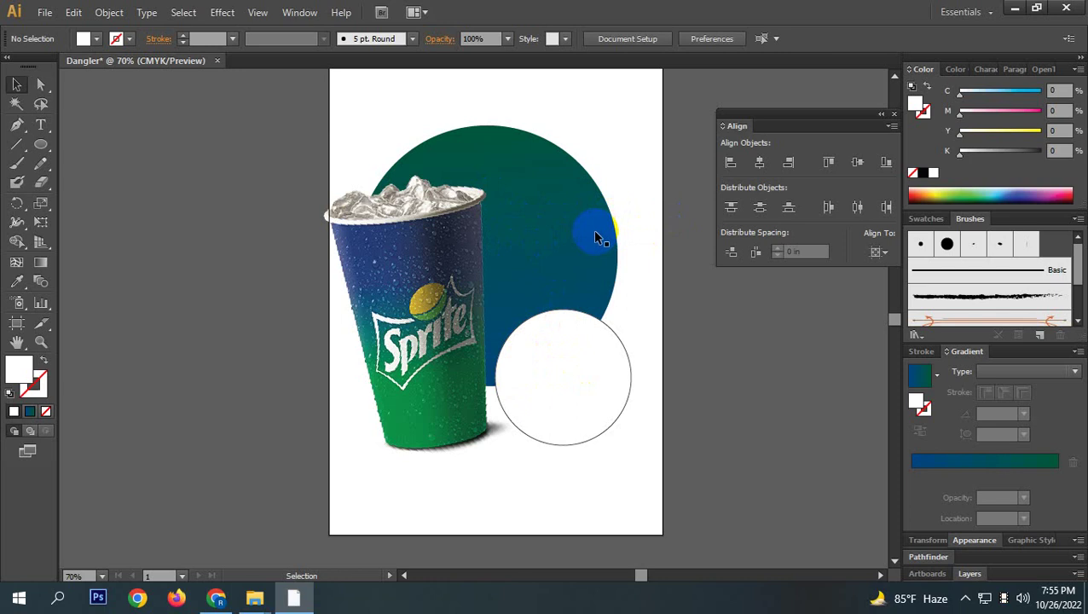
click(582, 358)
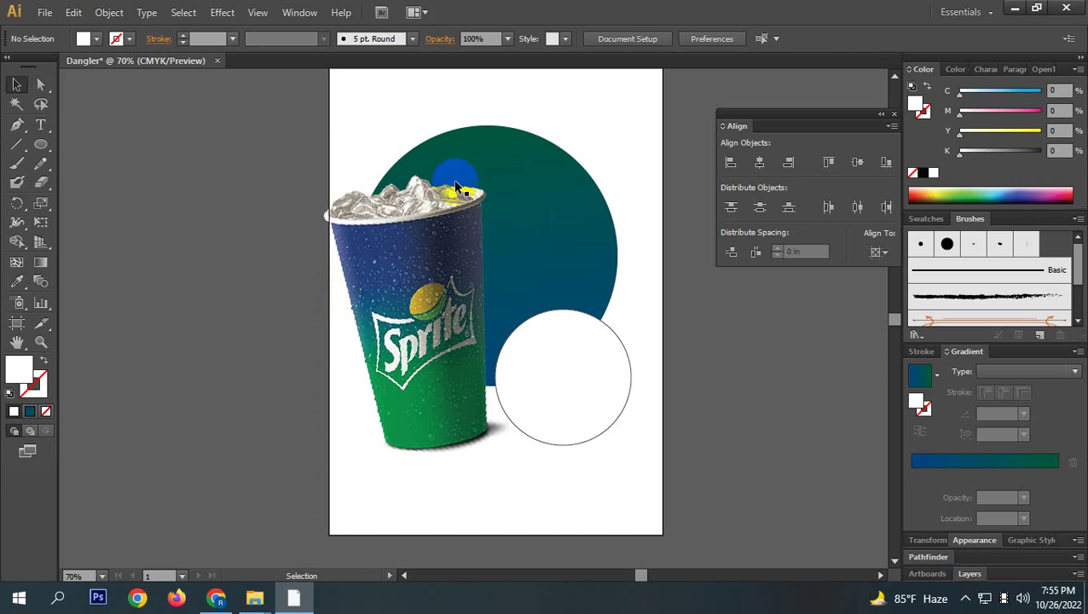
drag(468, 290, 461, 286)
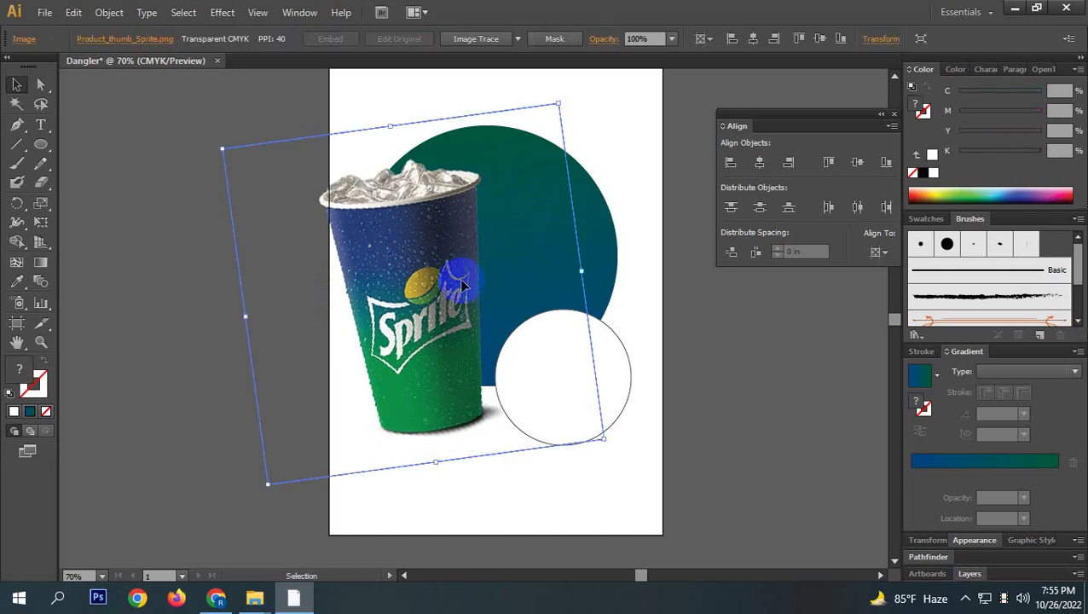
click(557, 461)
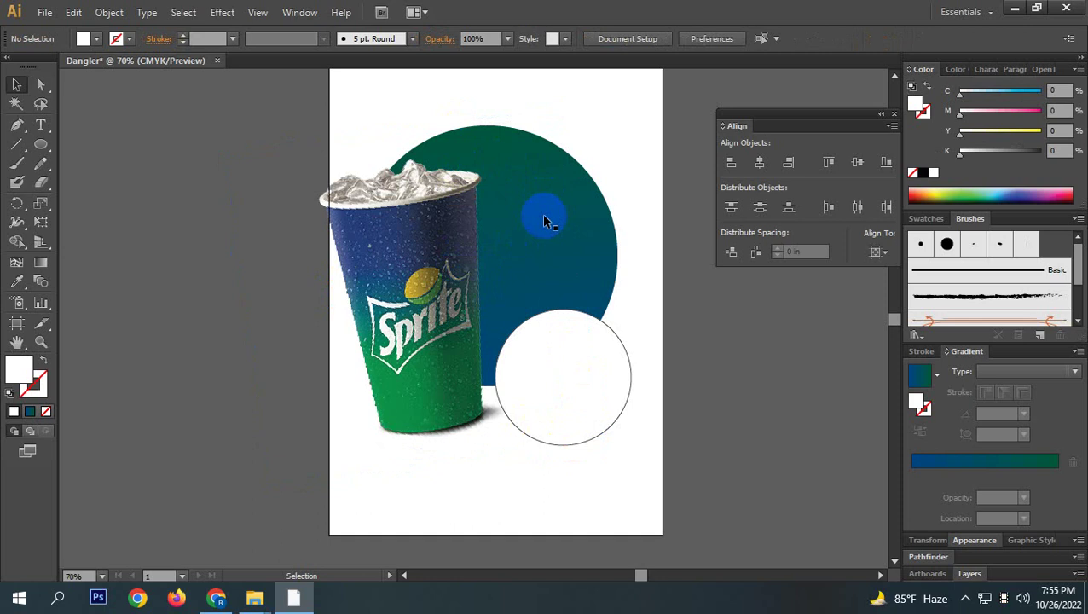
Remove the black outline stroke from the small white circle.
click(576, 358)
click(29, 383)
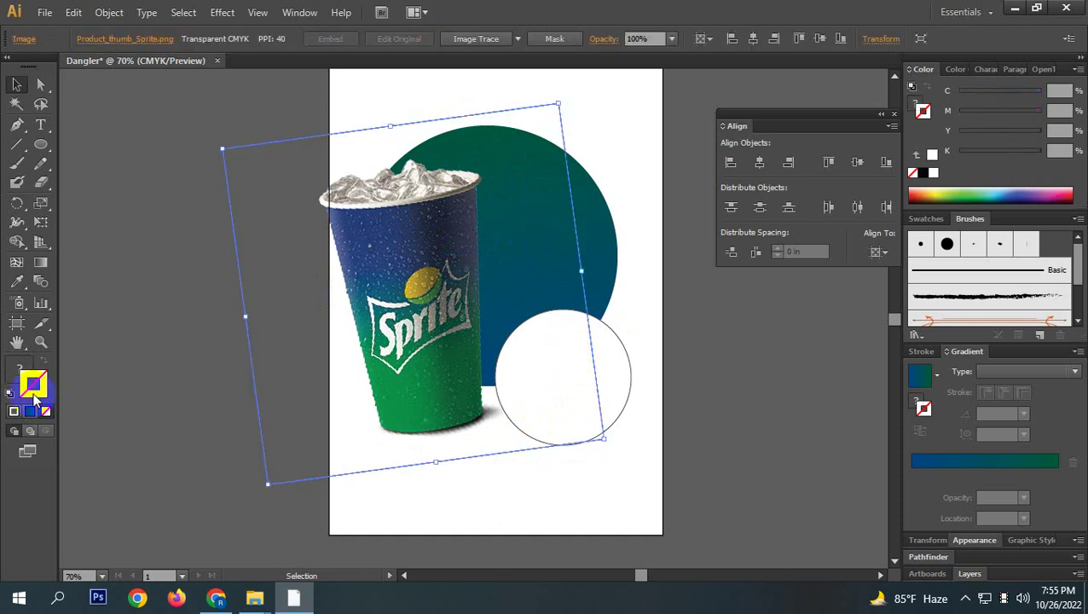
click(46, 412)
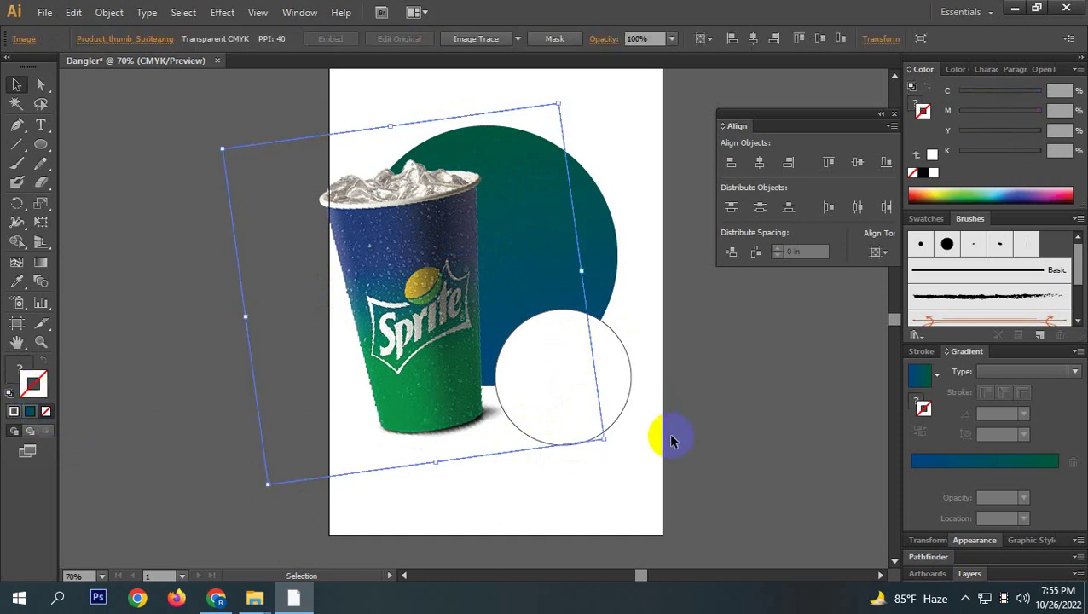
drag(636, 452, 619, 417)
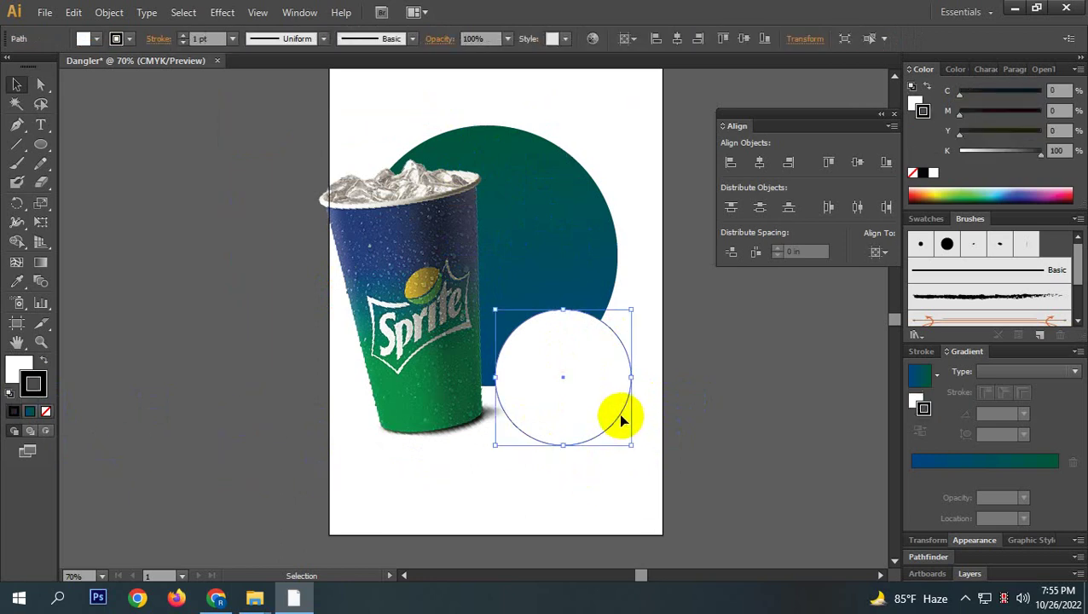
click(46, 412)
Fill the small circle with green using C 100, M 33, Y 81, K 0.
click(15, 365)
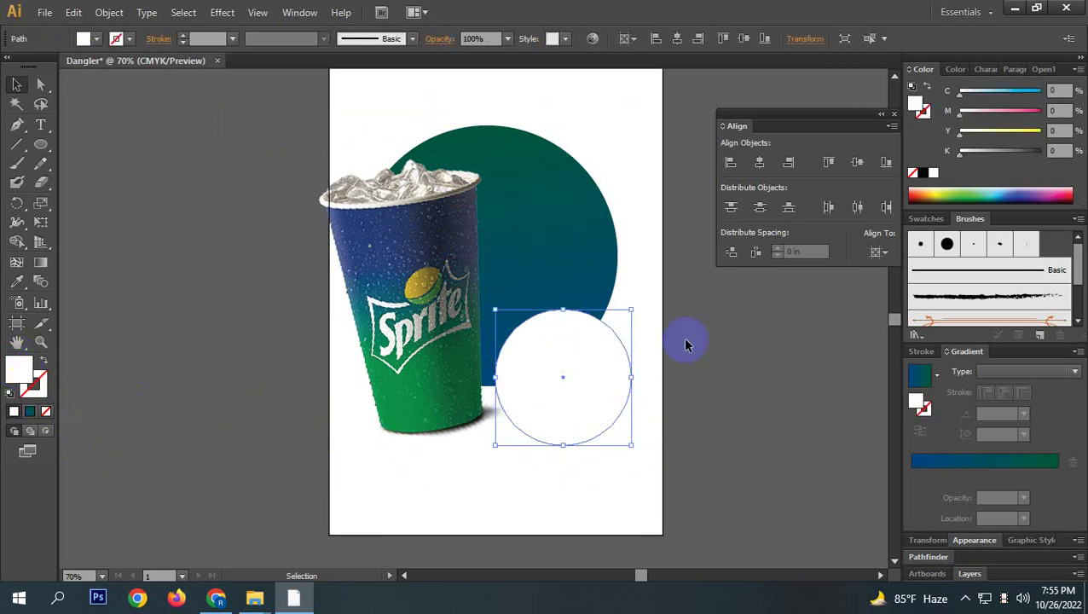
mouse_move(962, 112)
mouse_down()
mouse_move(1044, 114)
mouse_move(1044, 132)
mouse_up()
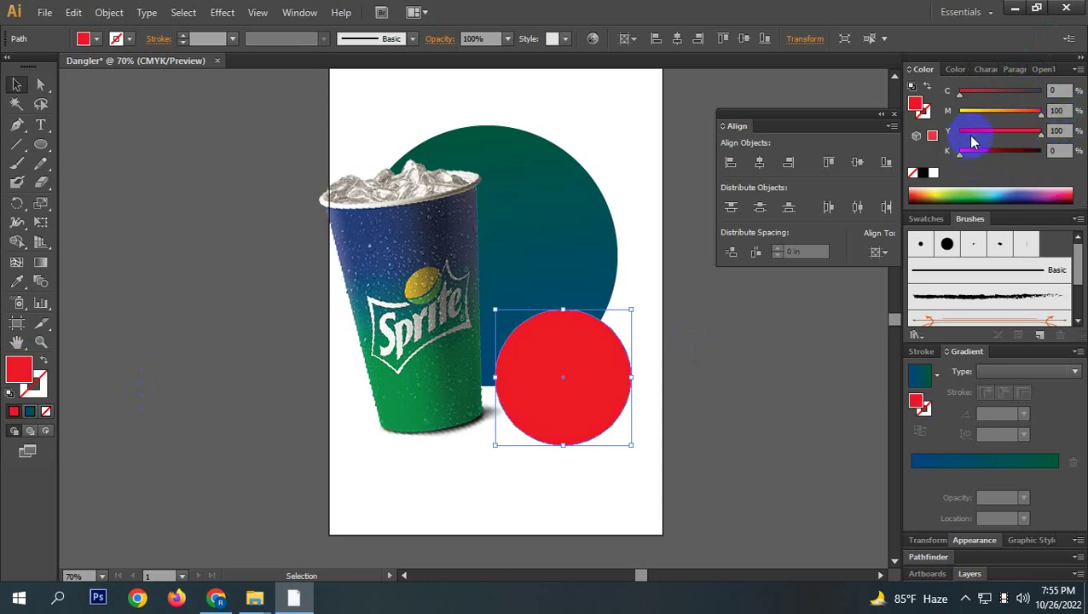
drag(971, 110, 1026, 131)
drag(1011, 94, 1058, 95)
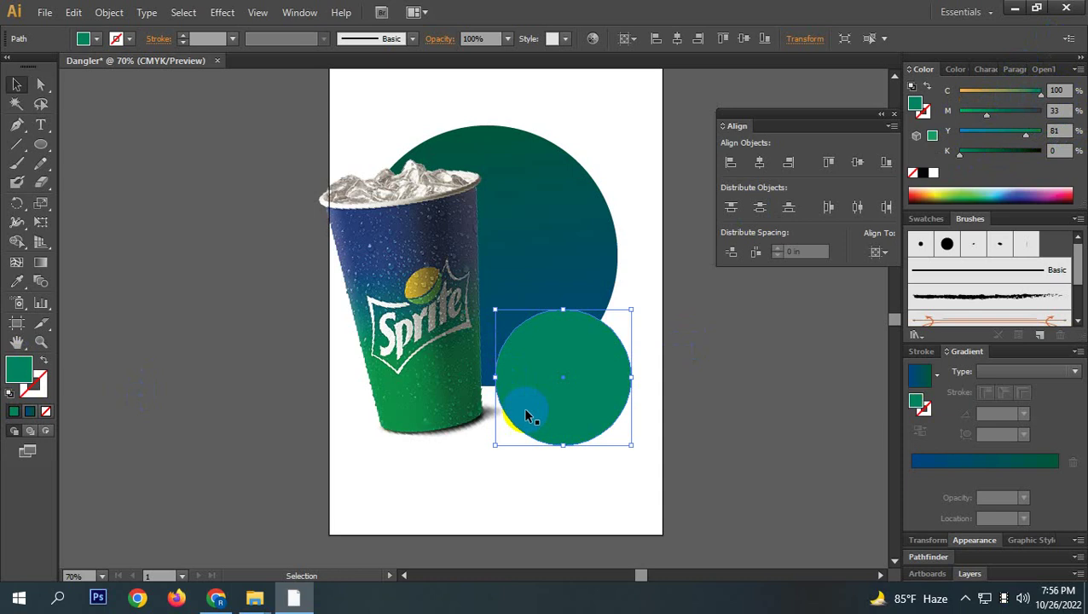
click(507, 419)
click(22, 289)
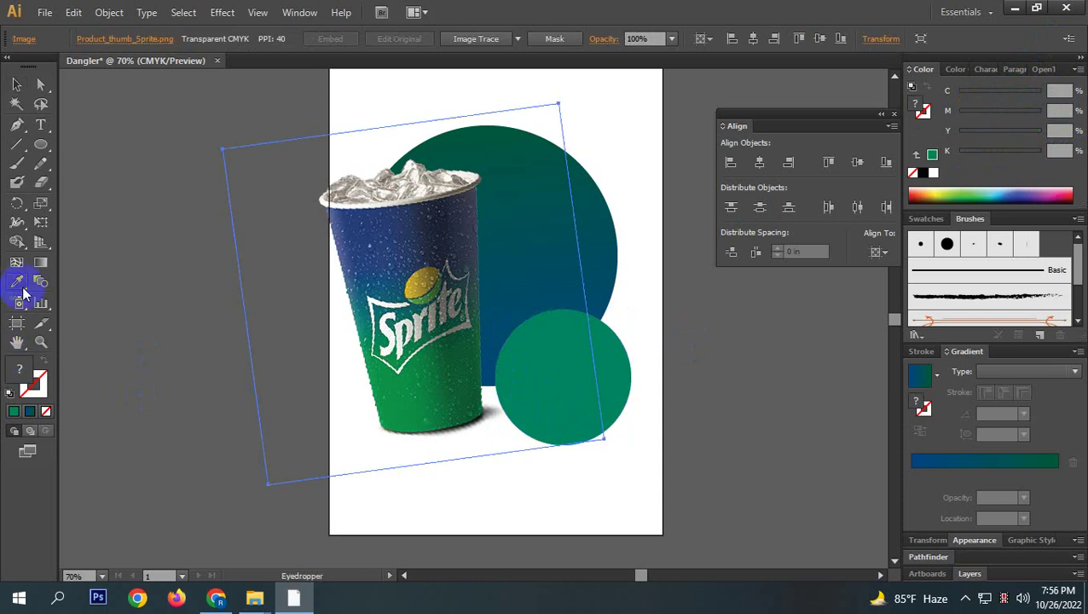
click(611, 239)
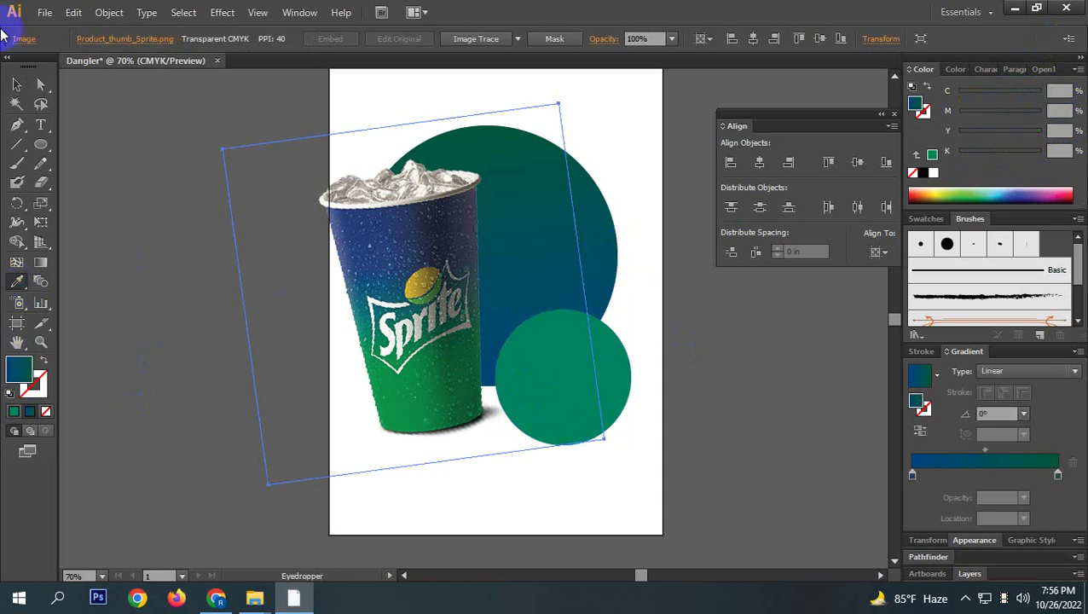
Copy the large circle's blue-to-green gradient onto the small circle with the Eyedropper.
click(16, 84)
click(609, 363)
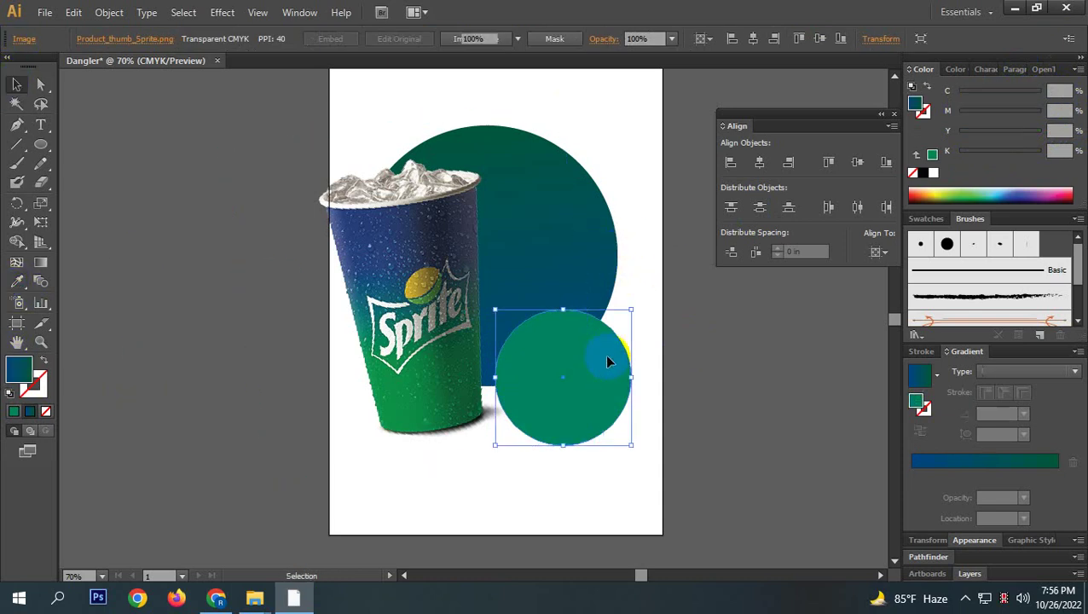
click(17, 282)
click(611, 238)
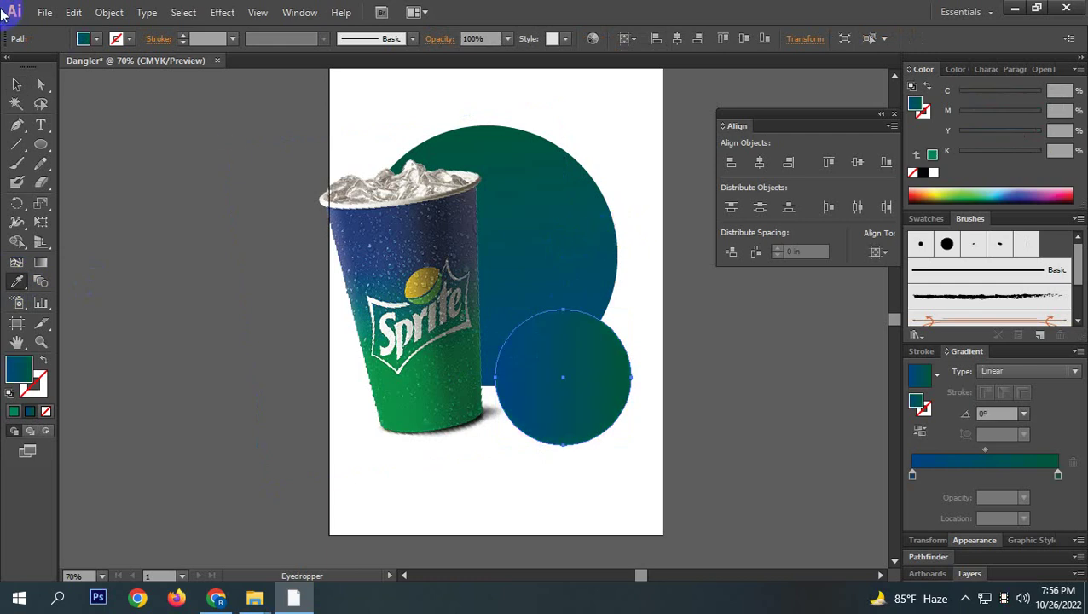
click(17, 83)
Redirect the small circle's linear gradient diagonally from below its lower right to its upper left, at about 117.7°.
click(597, 403)
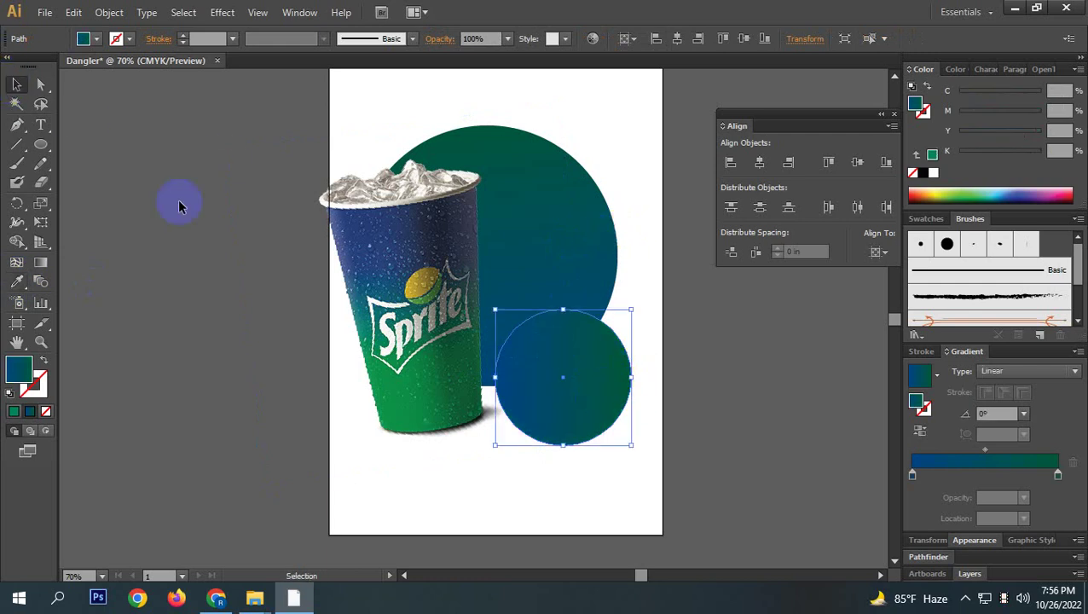
click(40, 262)
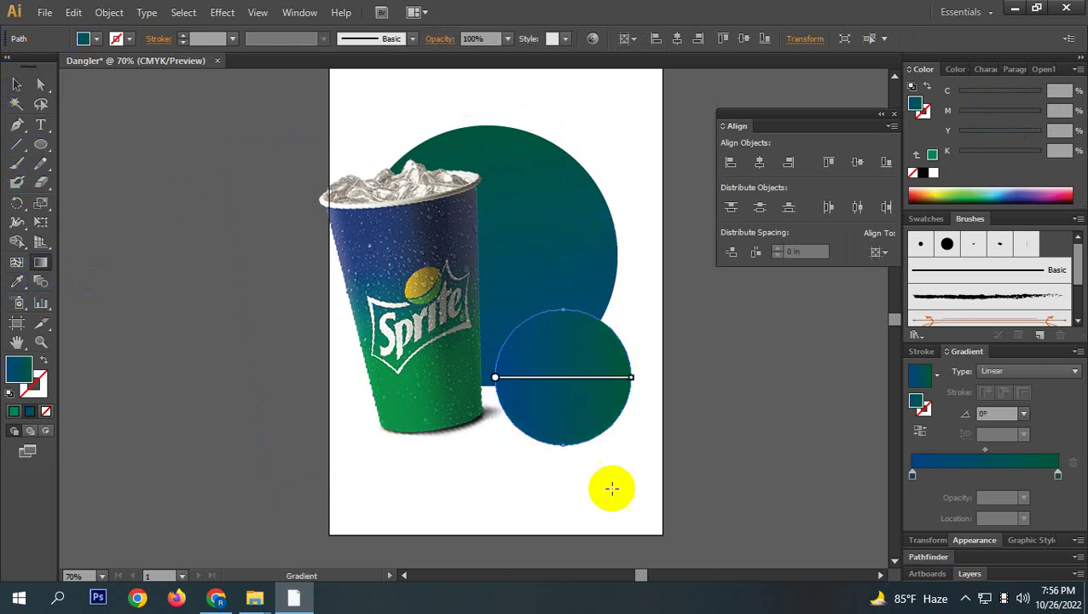
drag(607, 458, 530, 316)
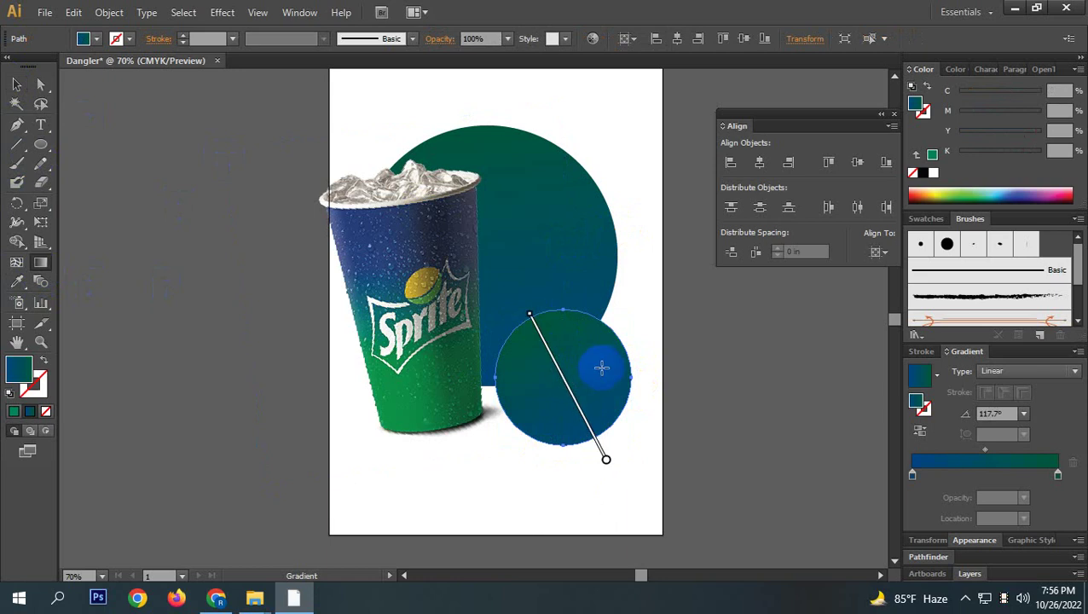
click(16, 84)
click(583, 497)
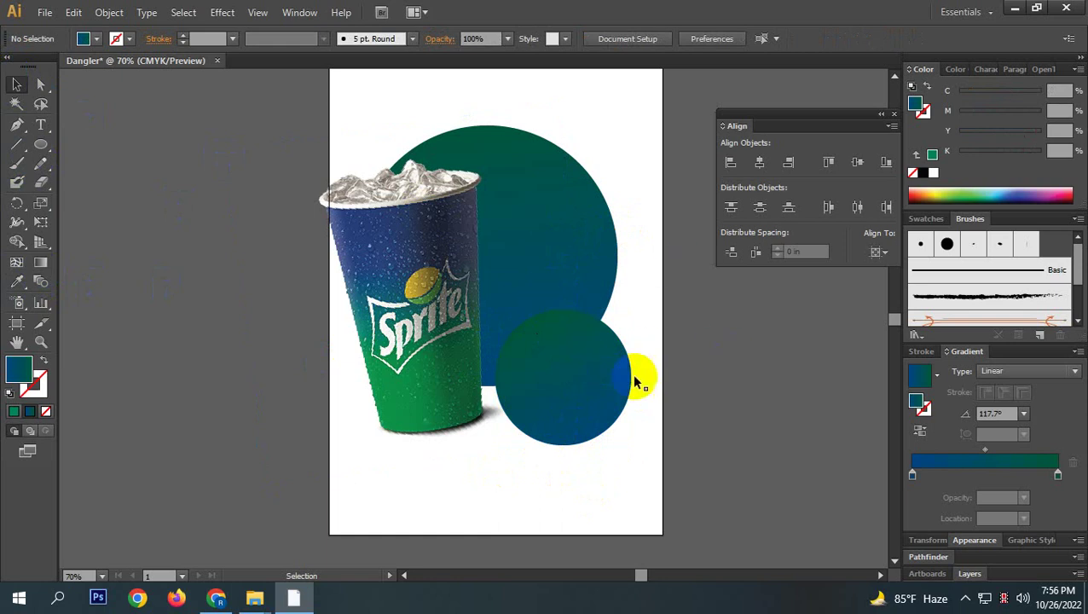
click(597, 393)
click(631, 382)
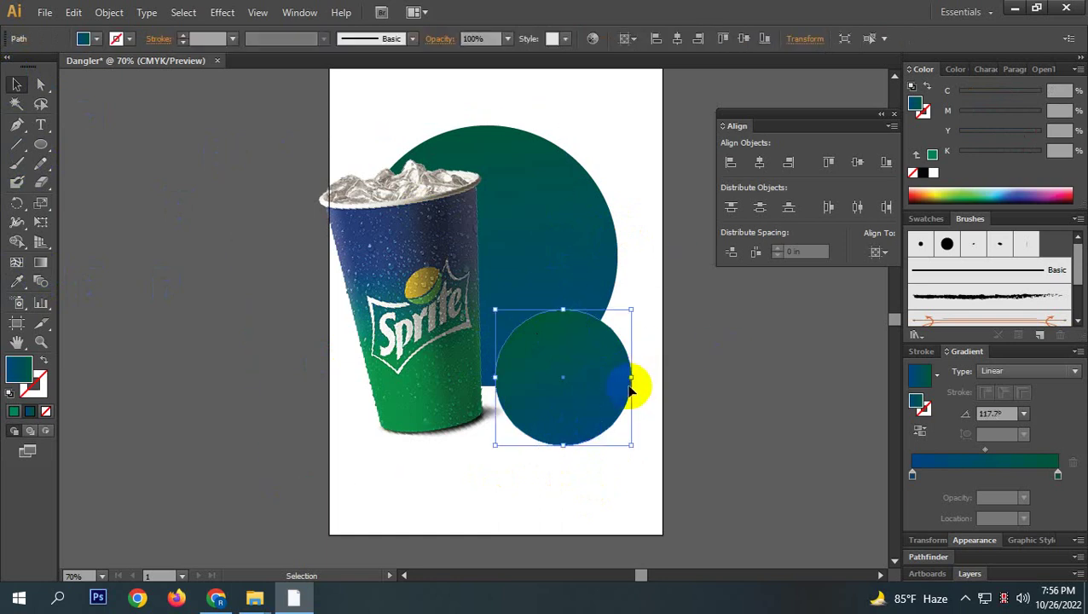
click(444, 364)
click(420, 243)
click(453, 245)
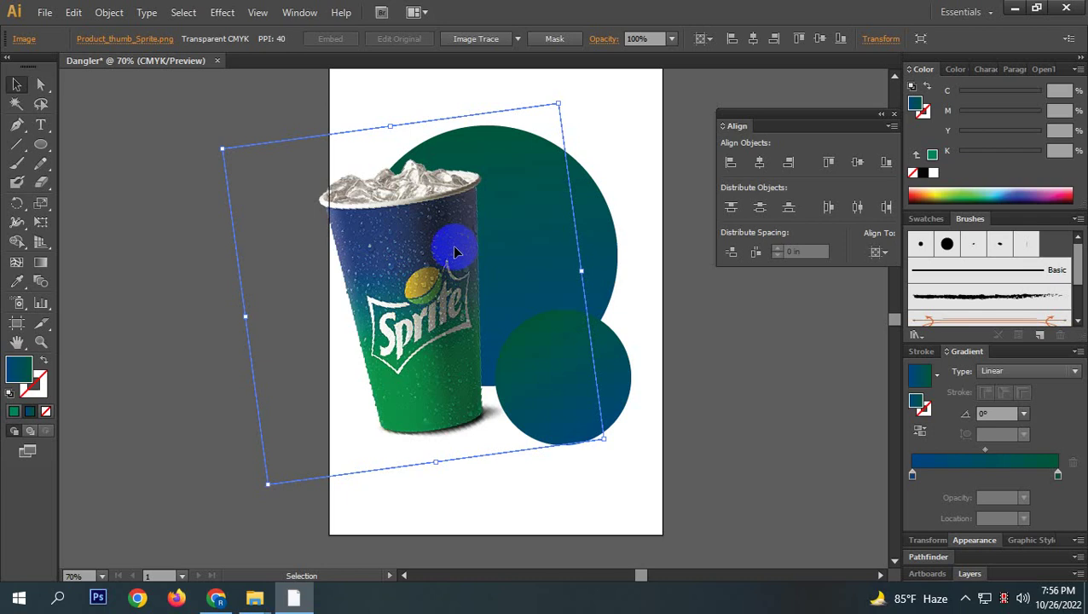
key(a)
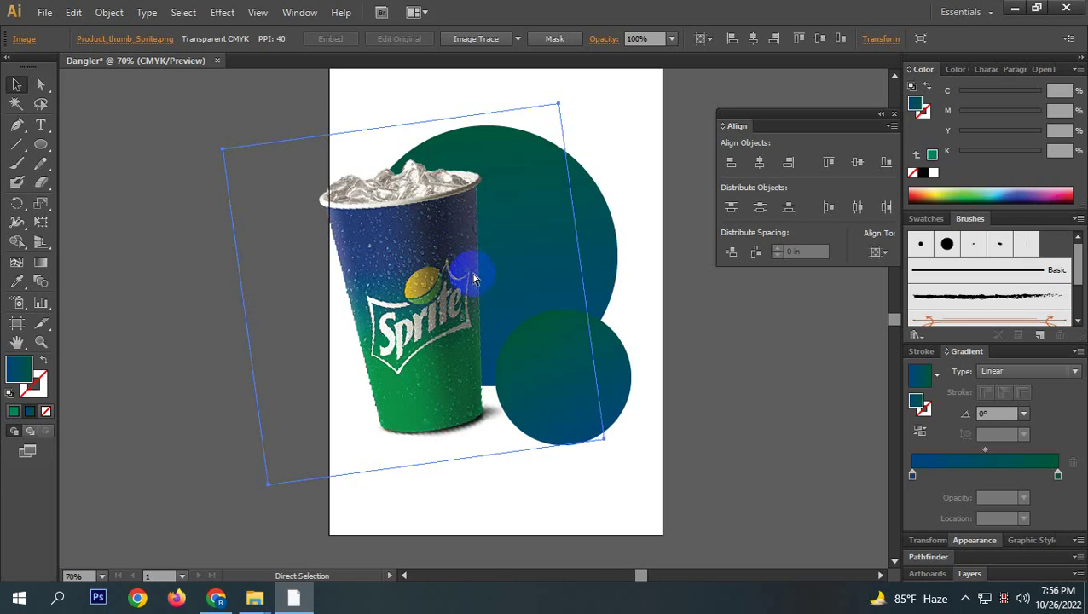
key(ctrl+plus)
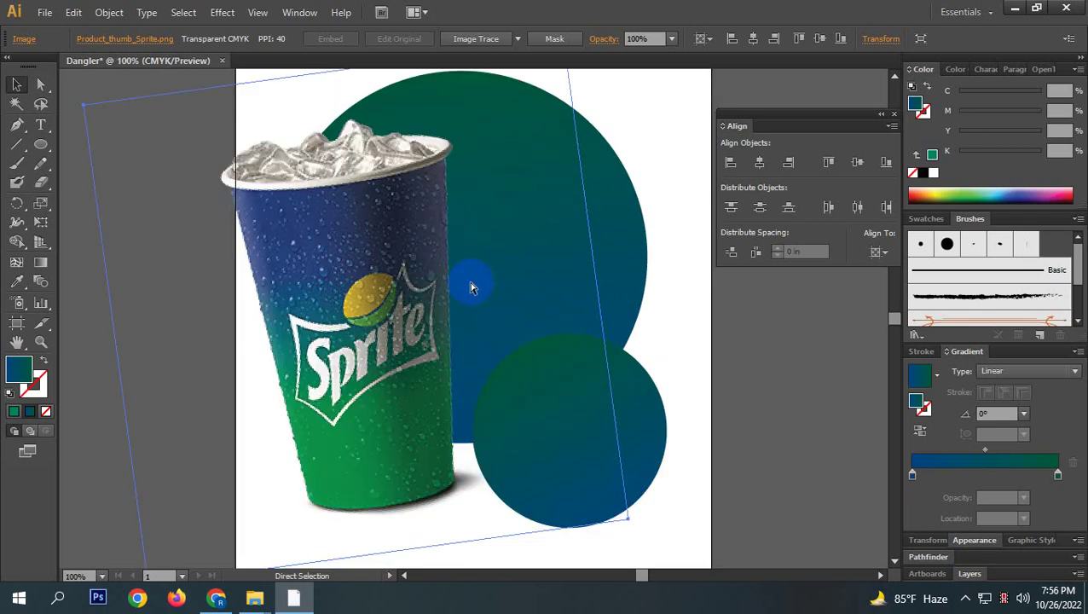
key(ctrl+shift+a)
key(ctrl+minus)
key(ctrl+minus)
key(ctrl+minus)
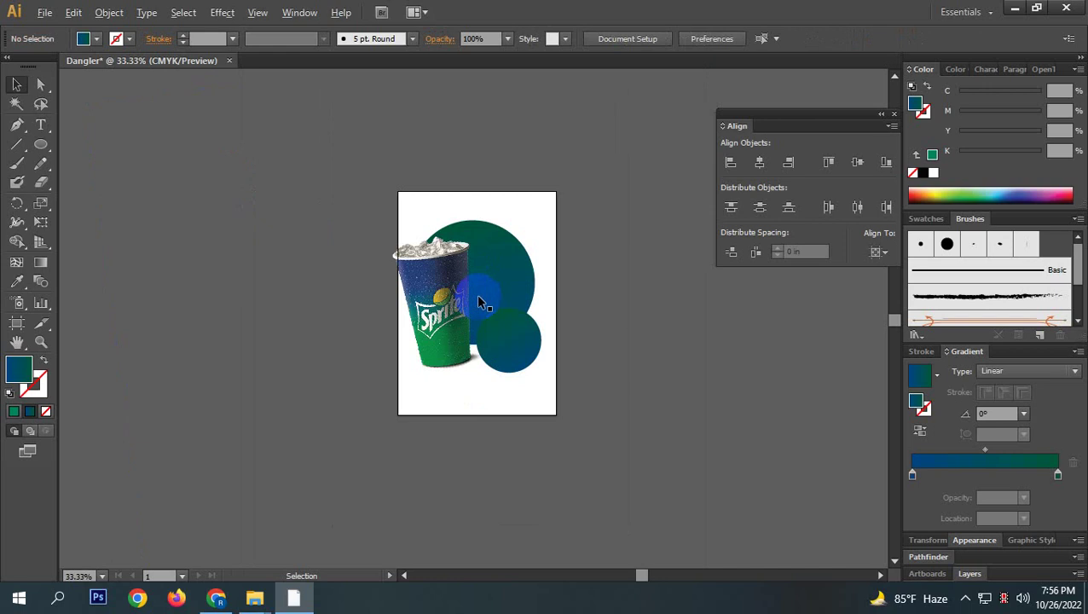
key(ctrl+plus)
key(ctrl+plus)
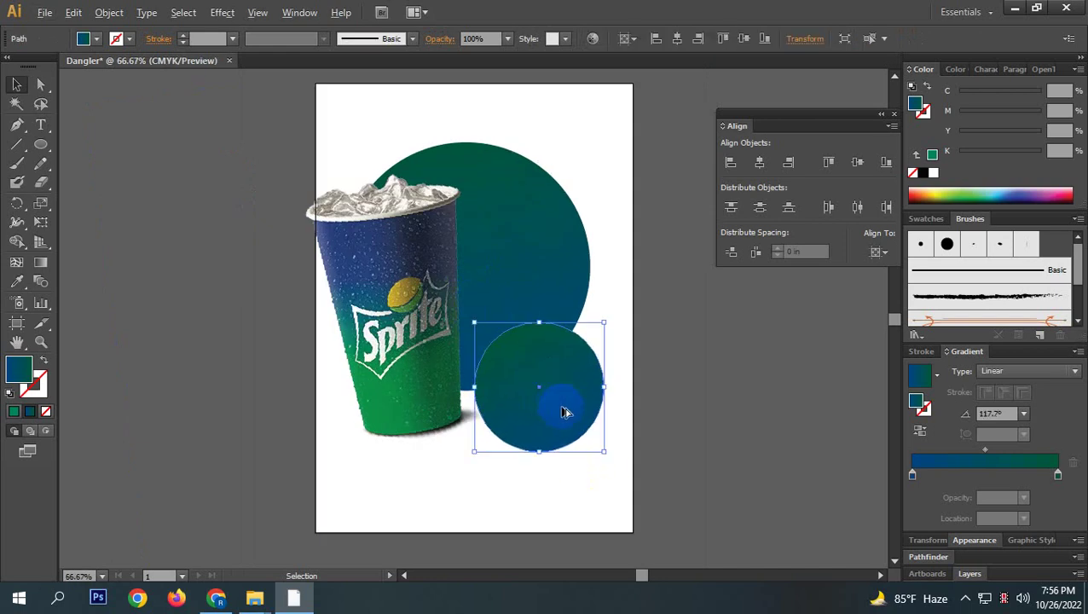
Nudge the small circle slightly up and left and place a slightly larger white copy behind it as a border.
scroll(563, 413, up, 1)
drag(550, 425, 547, 420)
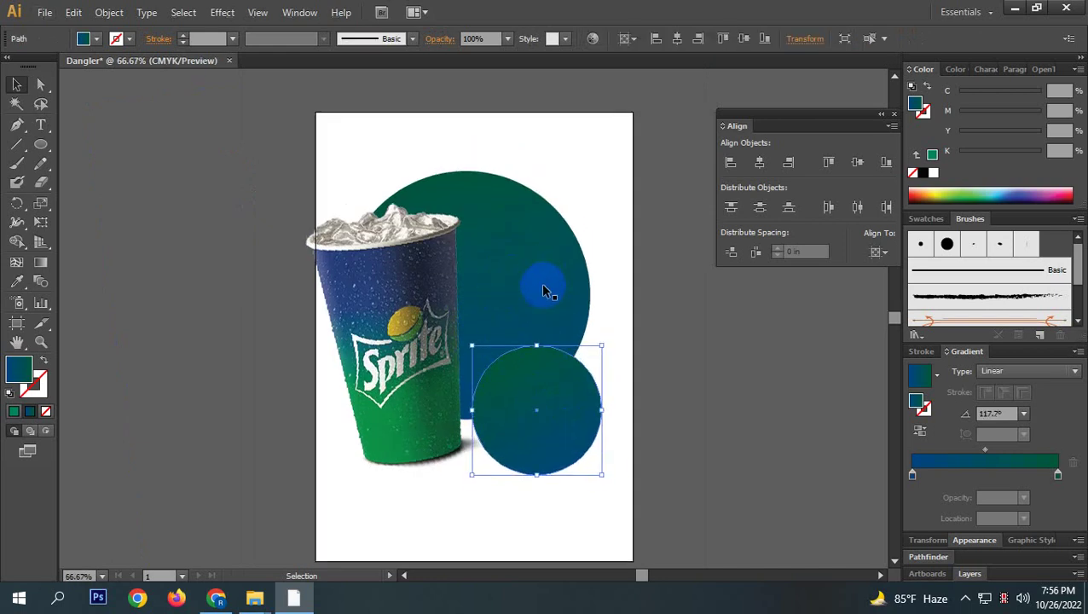
key(a)
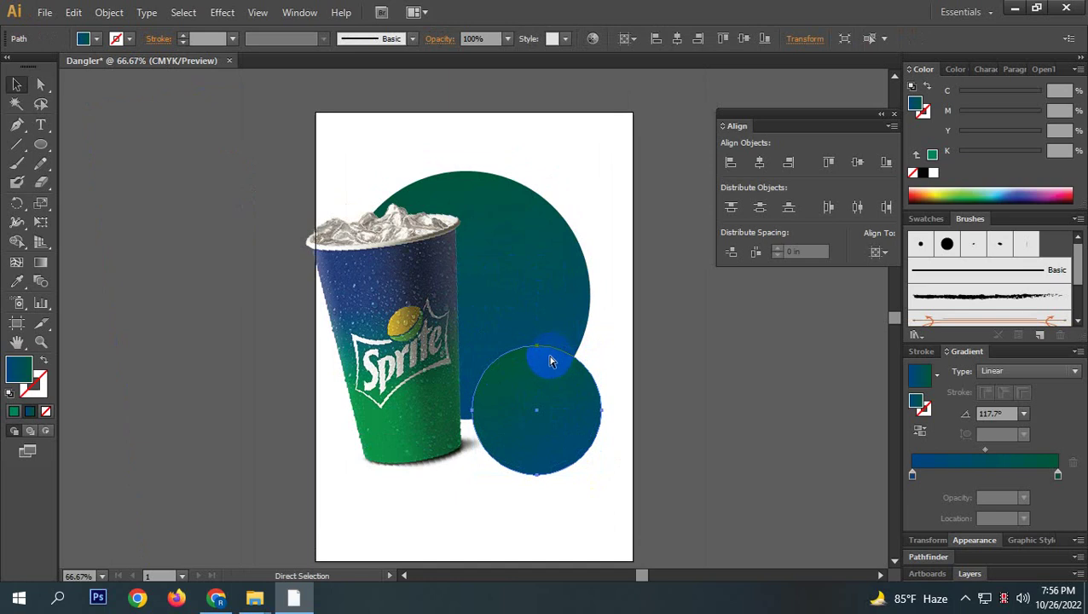
key(v)
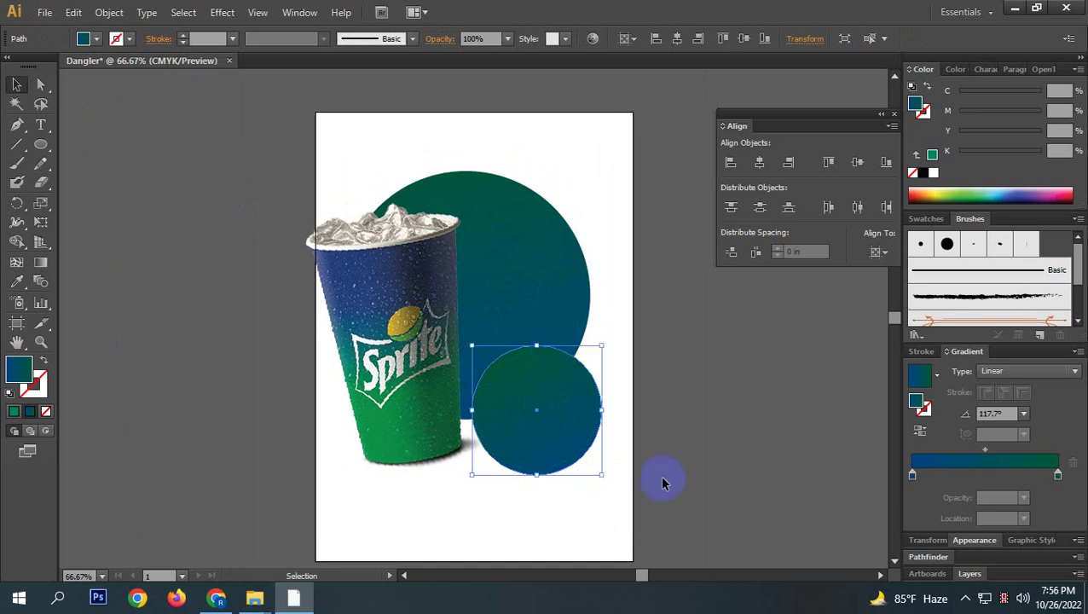
drag(594, 477, 606, 480)
click(933, 173)
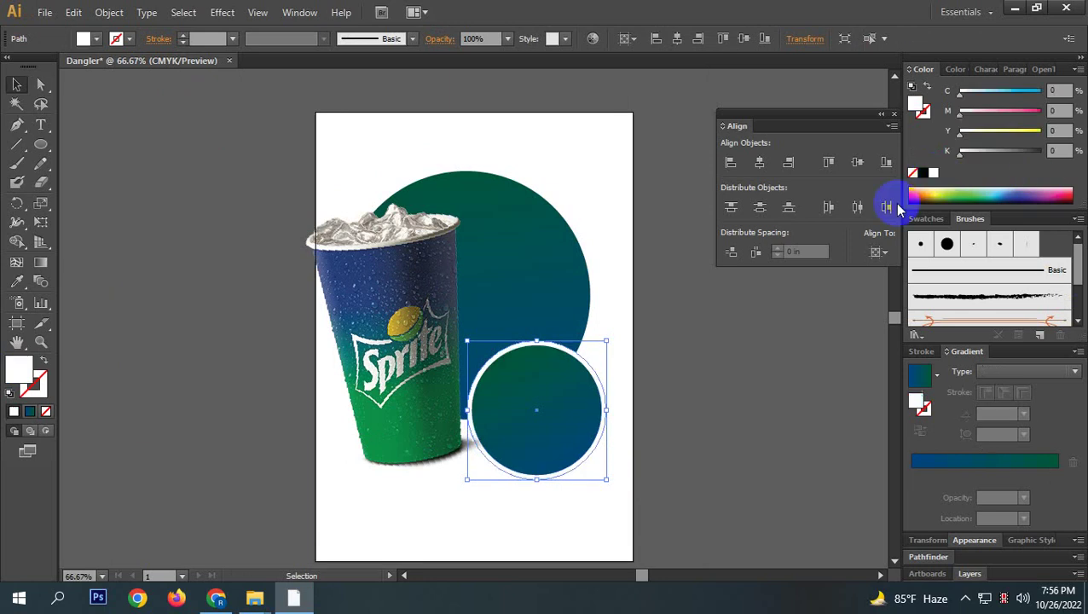
click(544, 507)
Set the blue stop of the small circle's gradient to C 62 and M 0.
drag(544, 507, 600, 530)
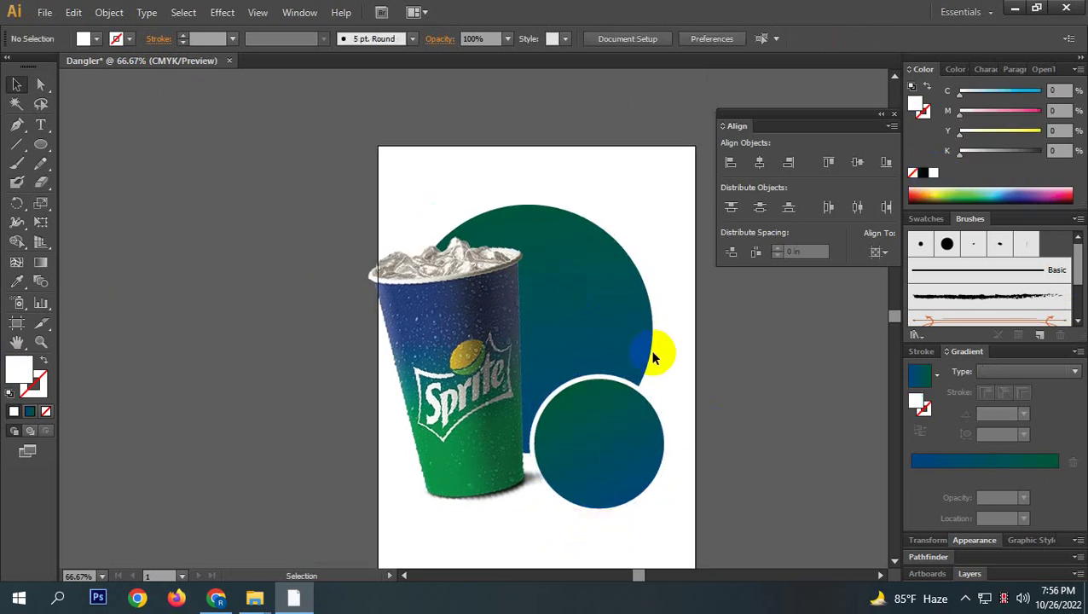
scroll(691, 358, up, 2)
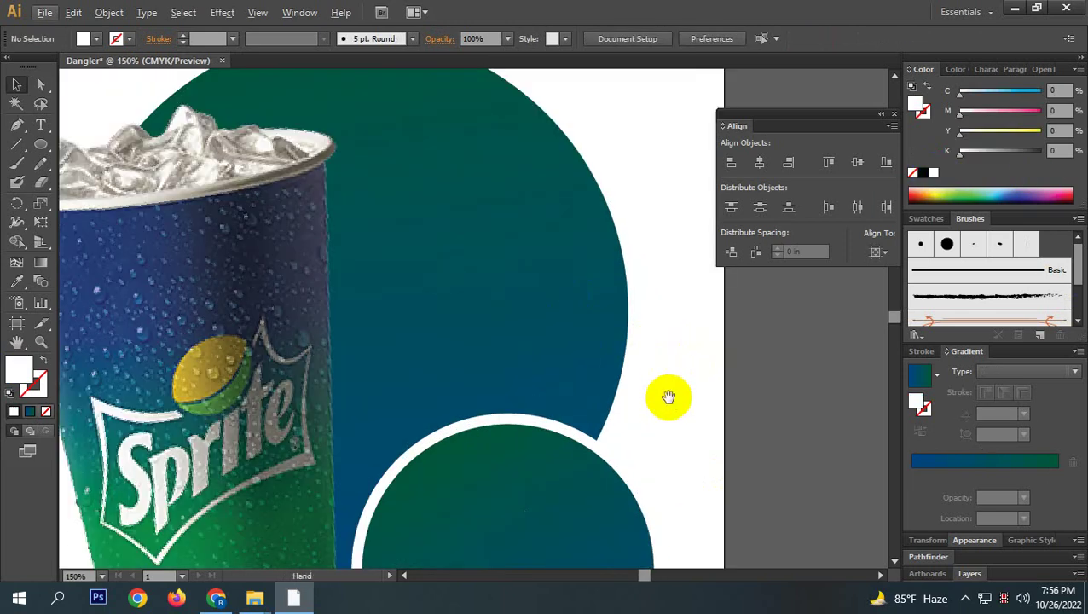
scroll(662, 349, down, 1)
click(570, 415)
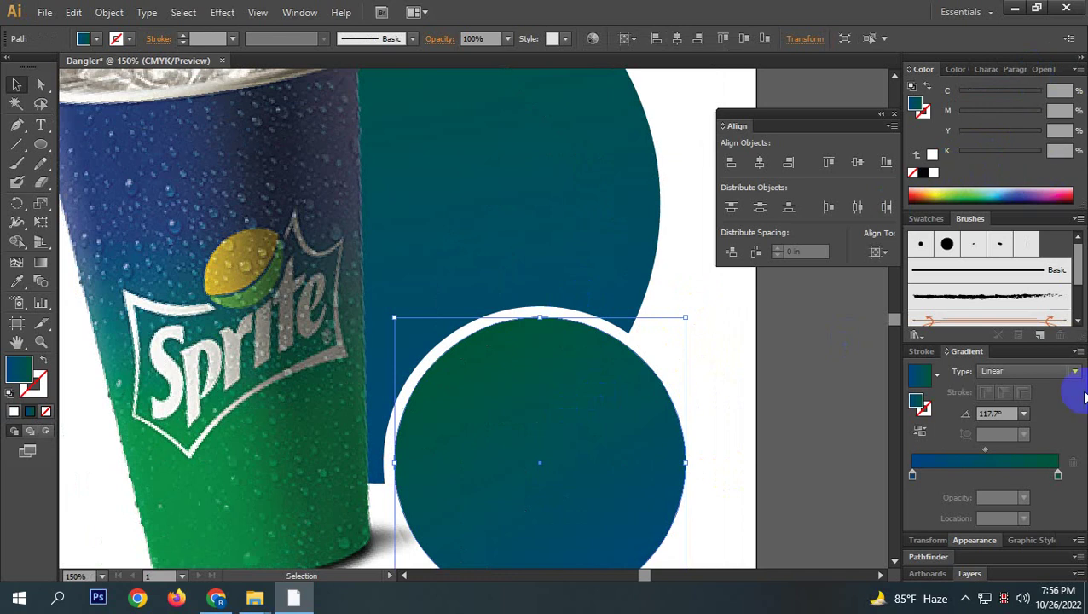
click(912, 476)
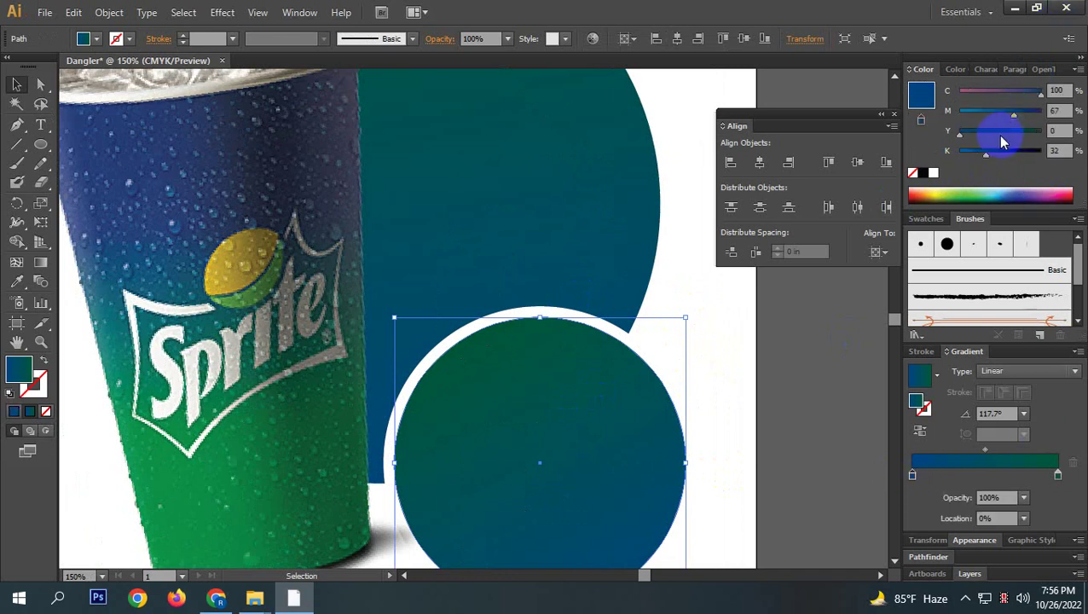
drag(1005, 113, 959, 112)
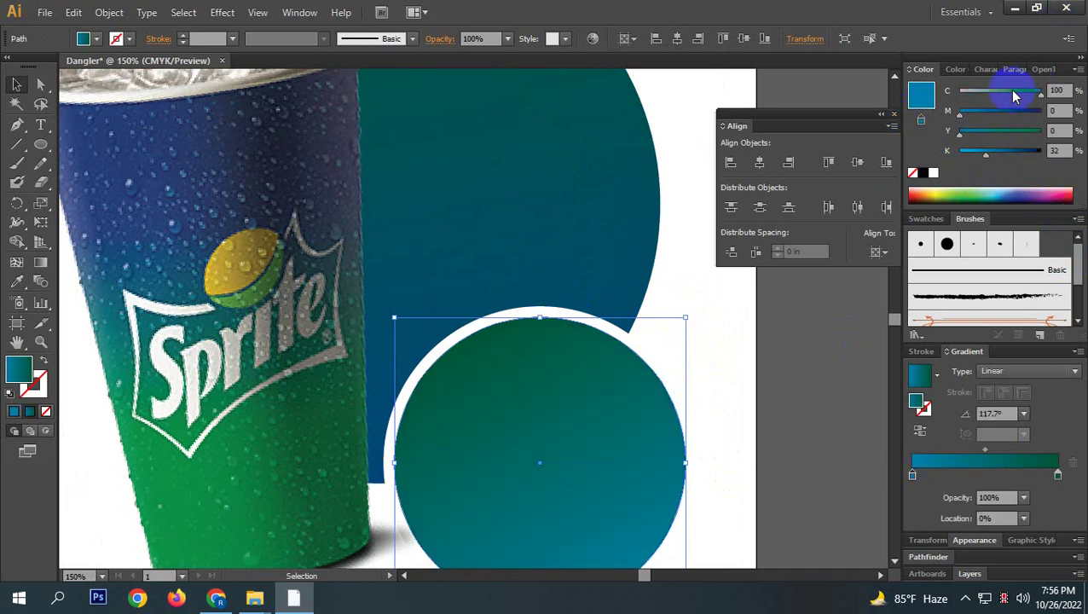
drag(1027, 97, 1069, 92)
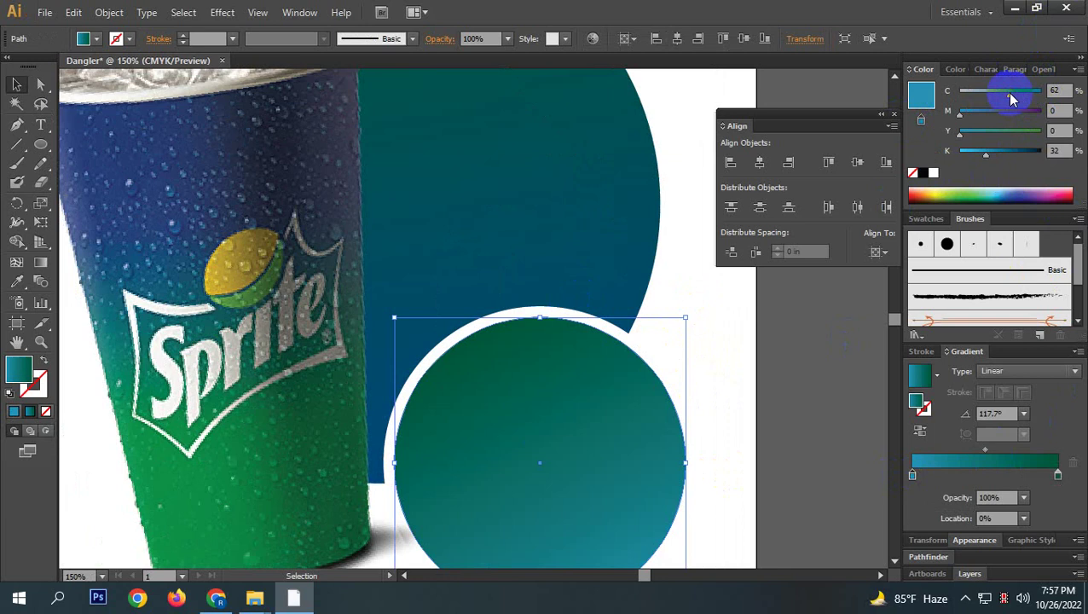
Recolour the green stop of the small circle's gradient to red using C 0, M 100, Y 100, K 25.
click(1057, 474)
drag(1005, 134, 949, 132)
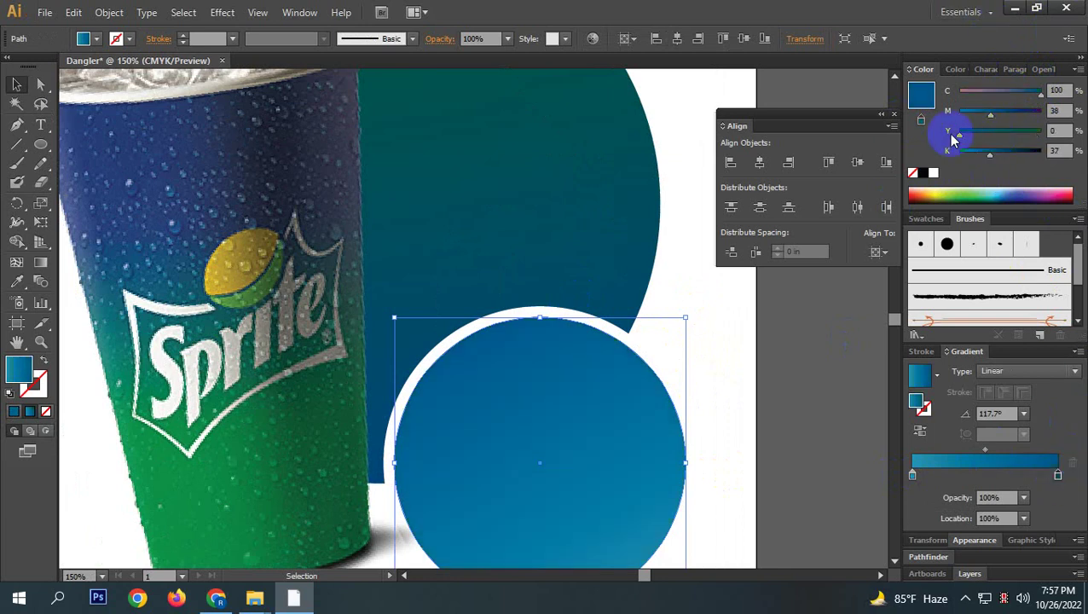
drag(1023, 112, 981, 104)
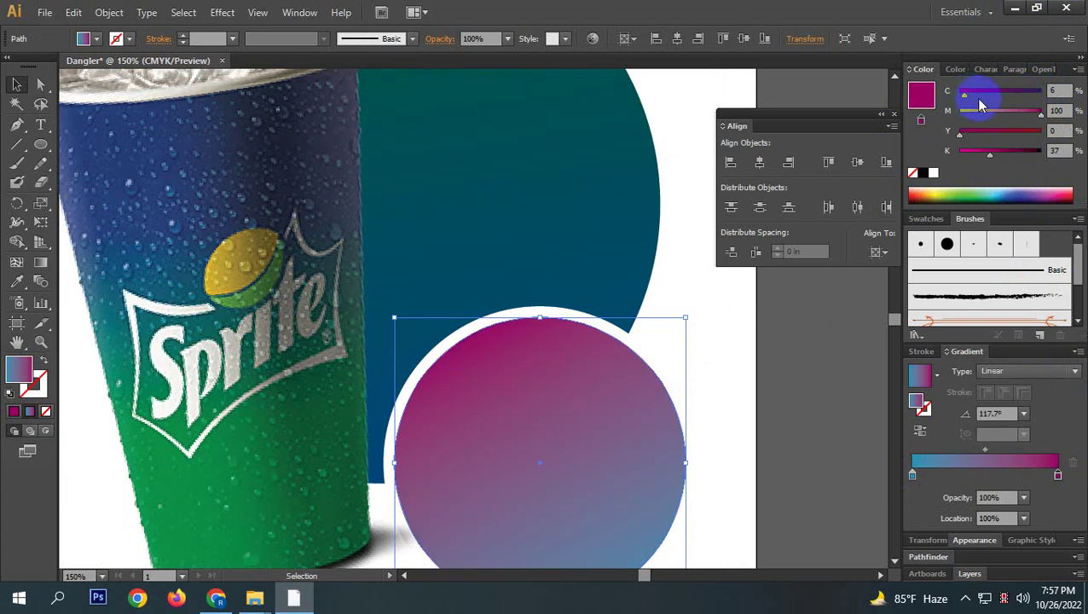
drag(1034, 131, 1052, 134)
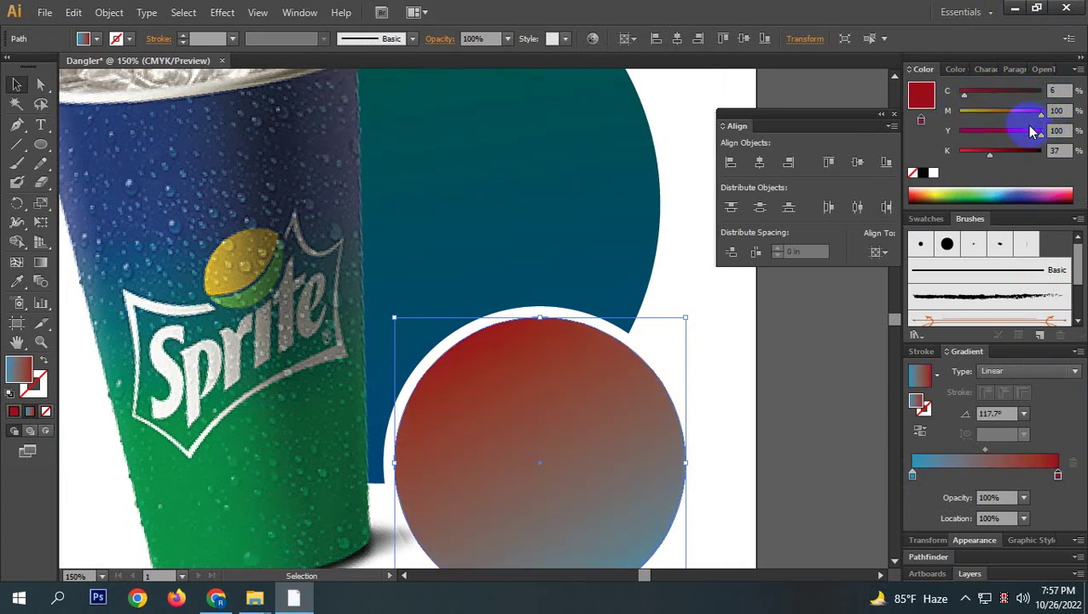
click(966, 99)
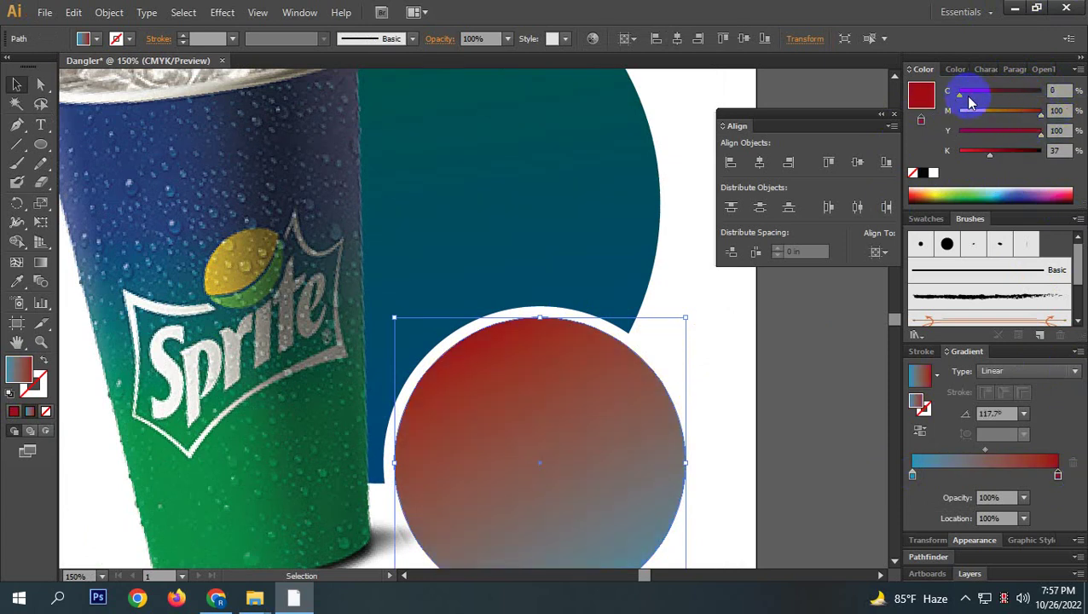
drag(989, 155, 979, 157)
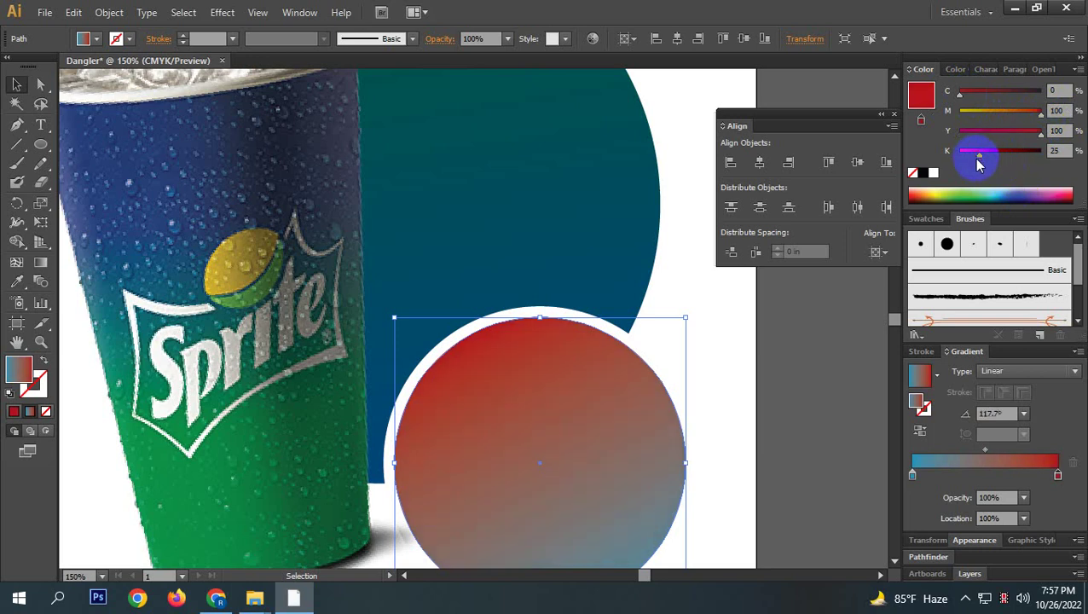
Recolour the light blue gradient stop to yellow with C 19, Y 100, K 0, and shift the small circle slightly down and right.
click(912, 474)
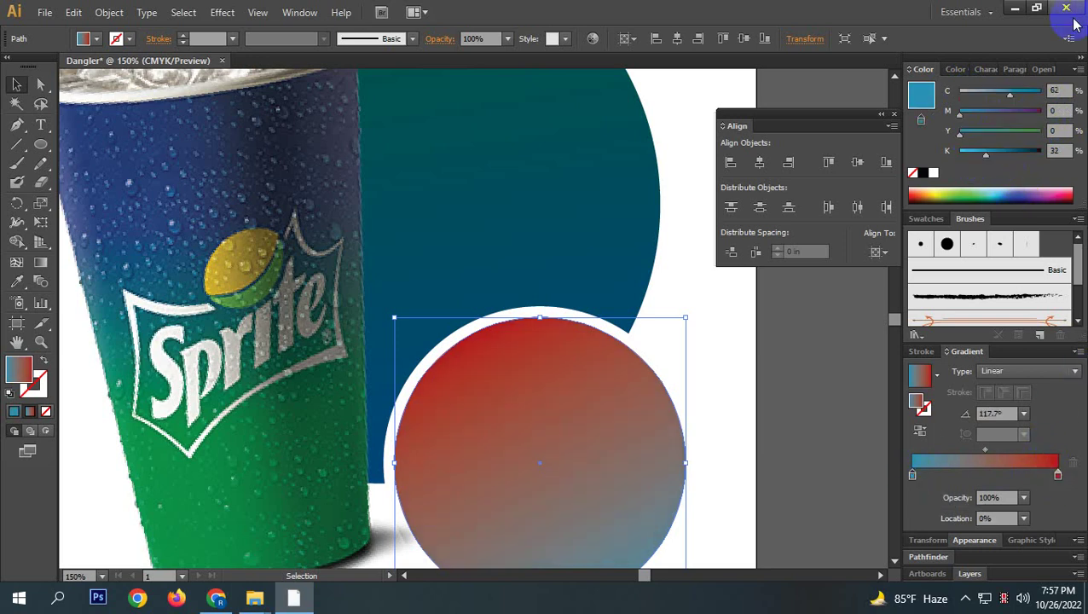
drag(1006, 91, 986, 92)
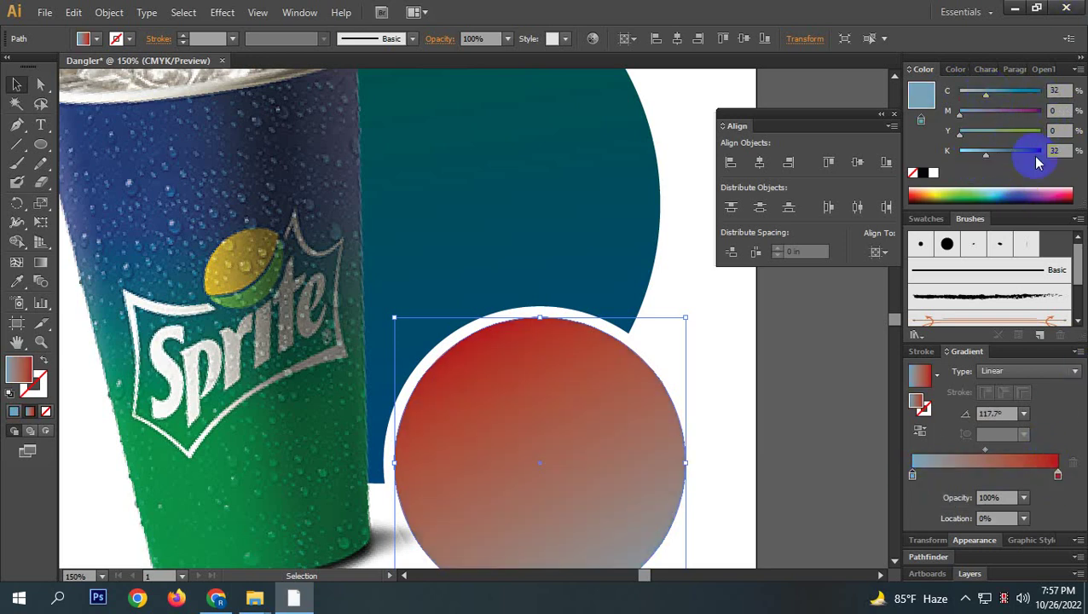
drag(1022, 151, 952, 152)
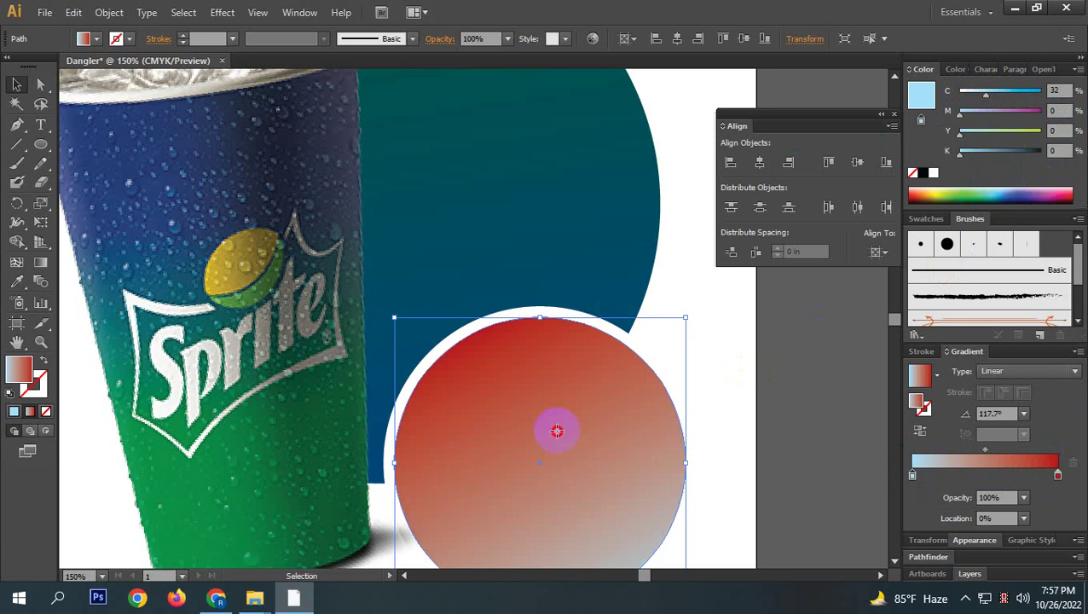
drag(556, 429, 559, 434)
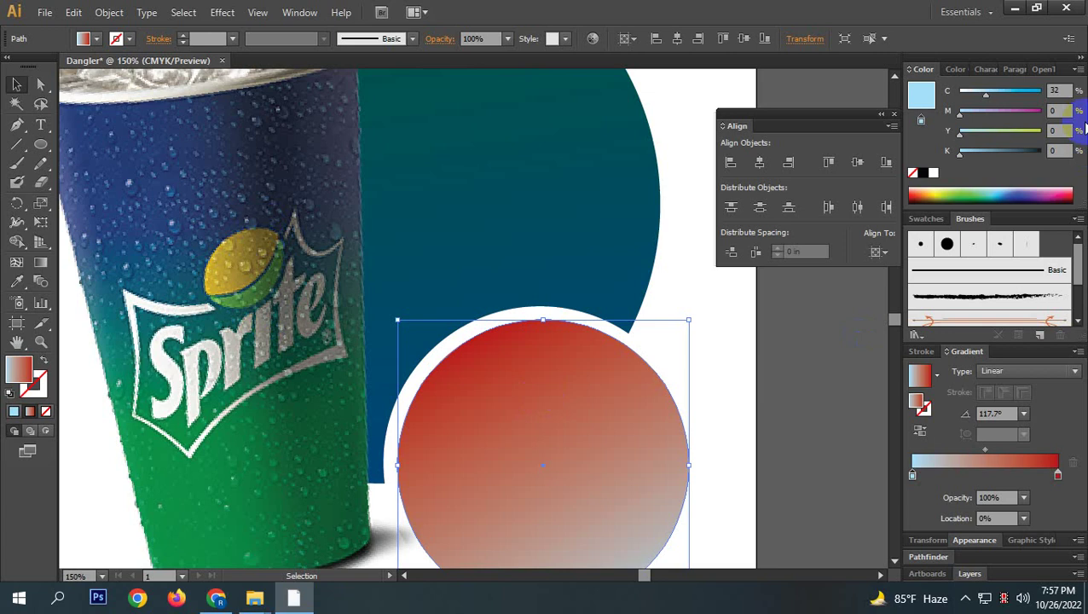
click(1039, 132)
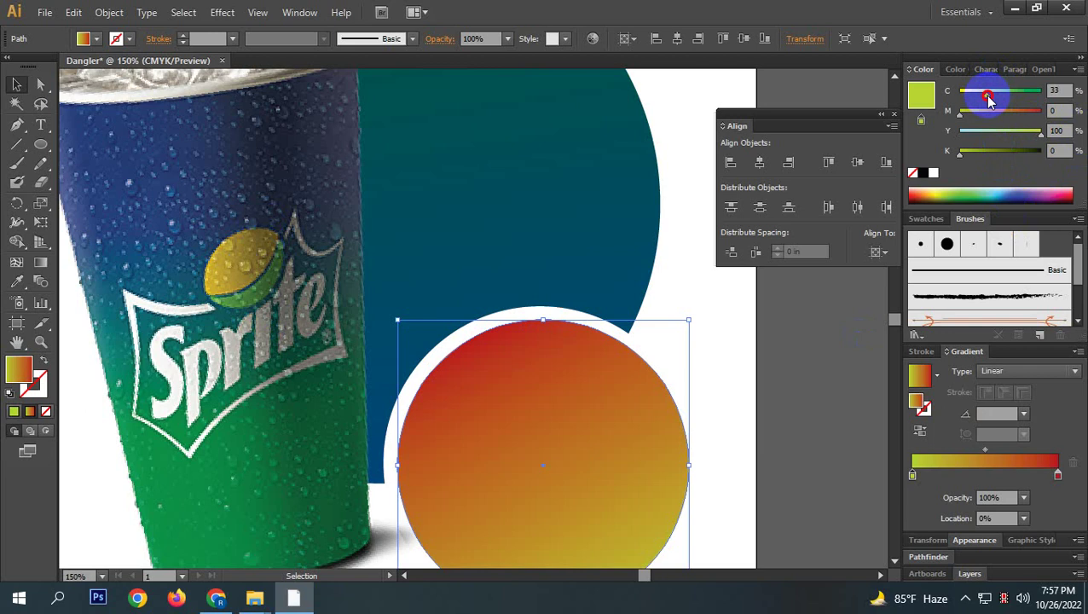
drag(980, 99, 972, 98)
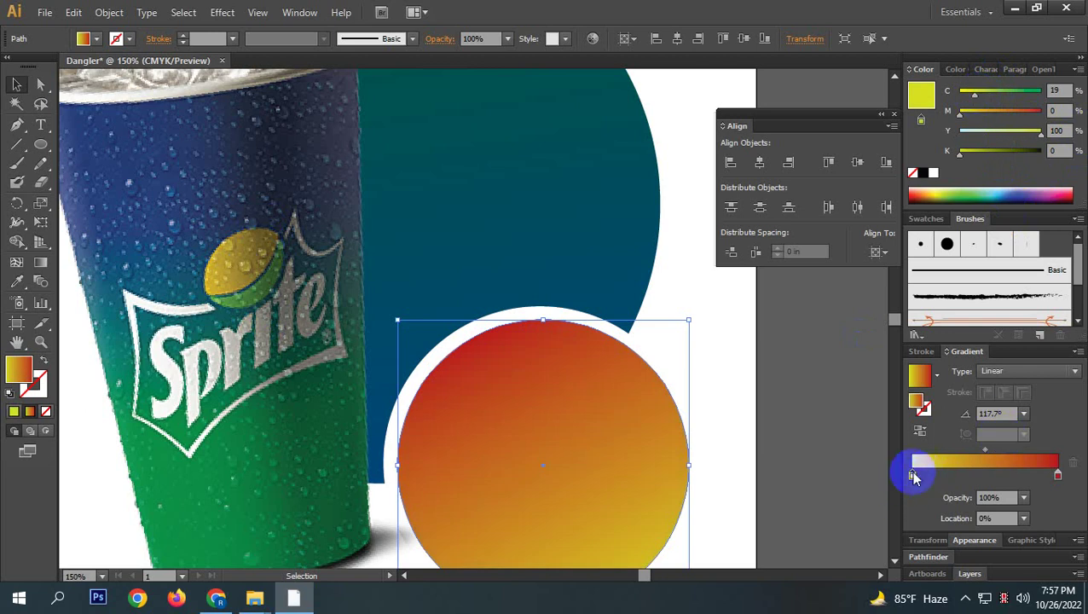
Recolour the red stop of the small circle's gradient to green with C 100, M 0, Y 100, K 5.
click(1057, 475)
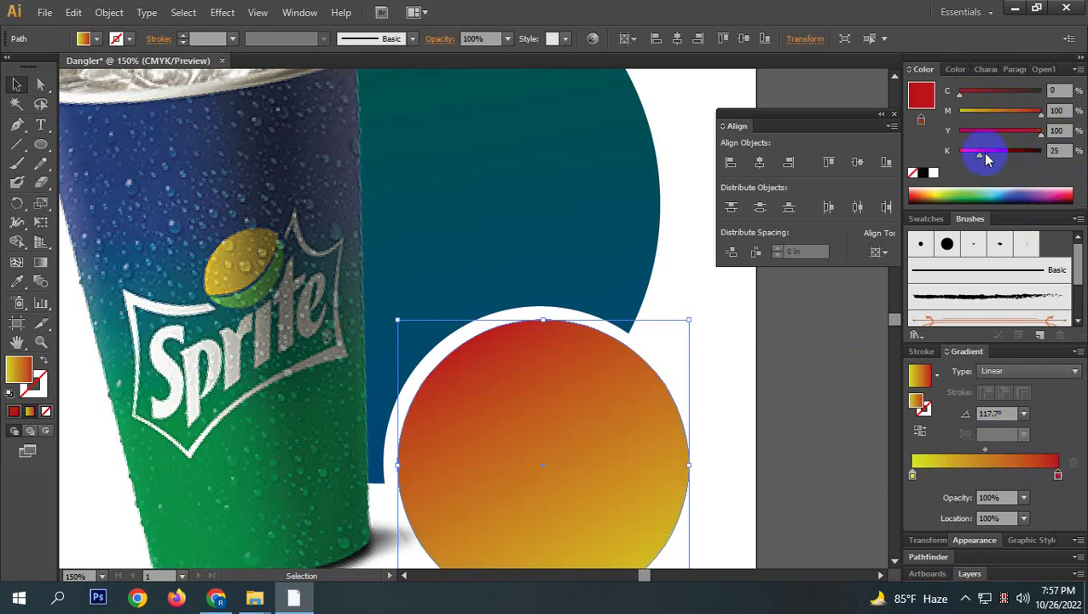
drag(981, 153, 914, 117)
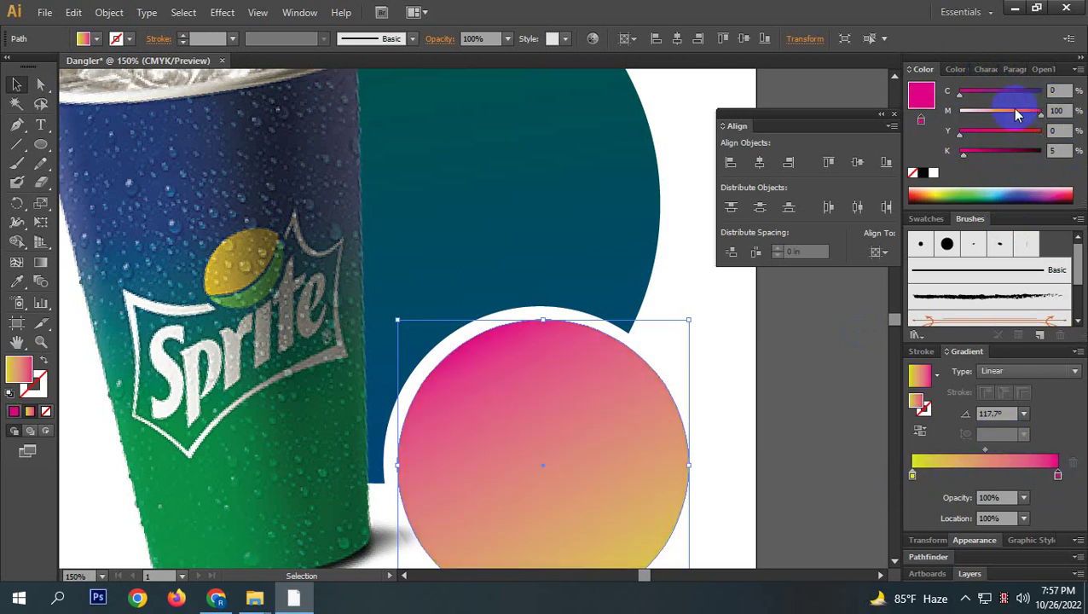
drag(1000, 104, 951, 109)
click(1039, 92)
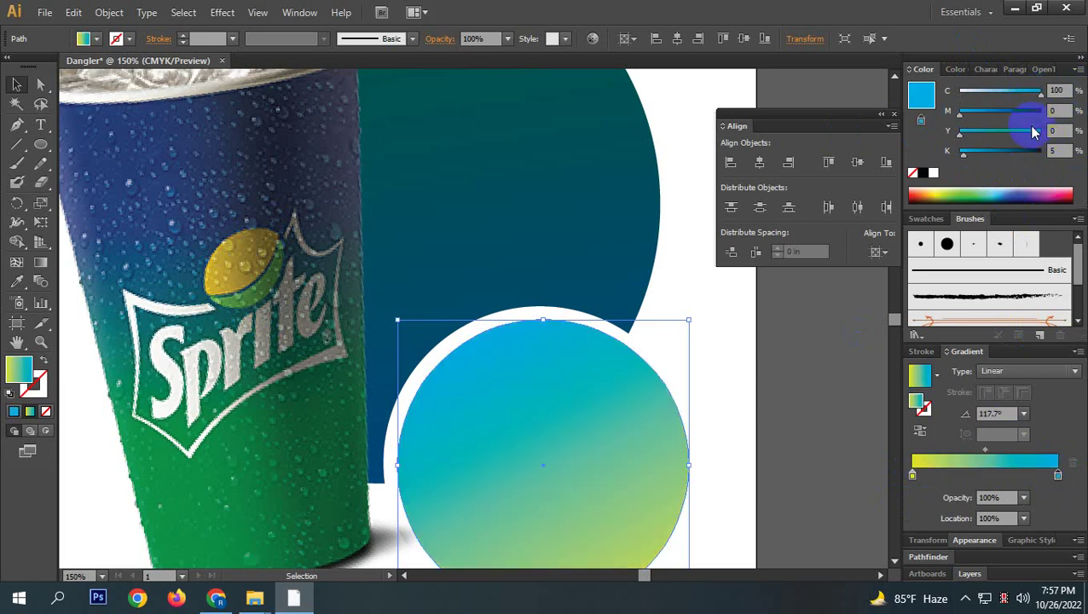
click(1038, 132)
click(819, 347)
scroll(742, 359, down, 3)
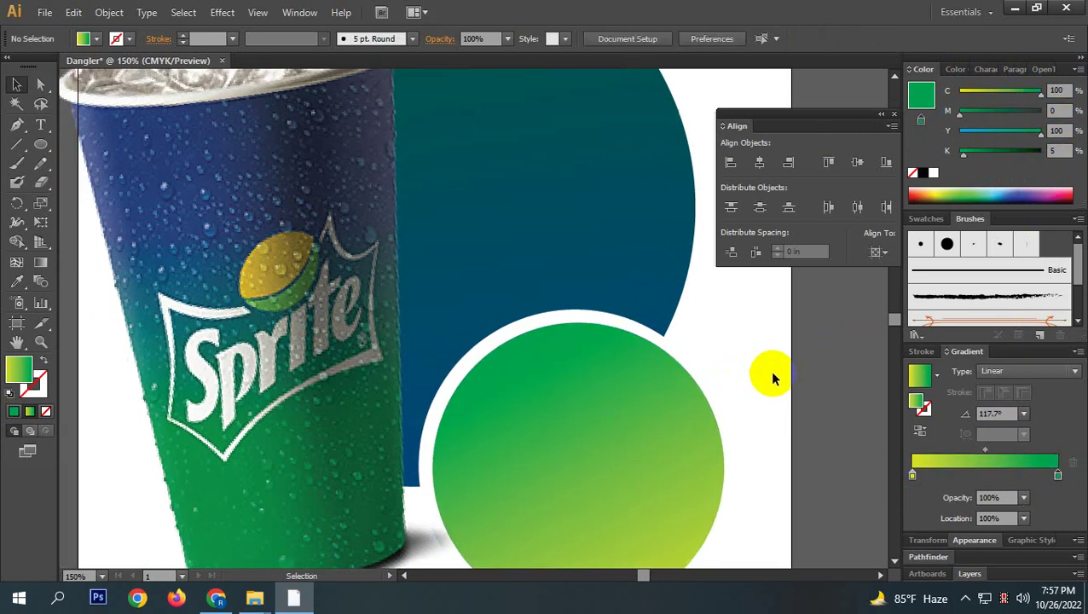
scroll(699, 354, right, 2)
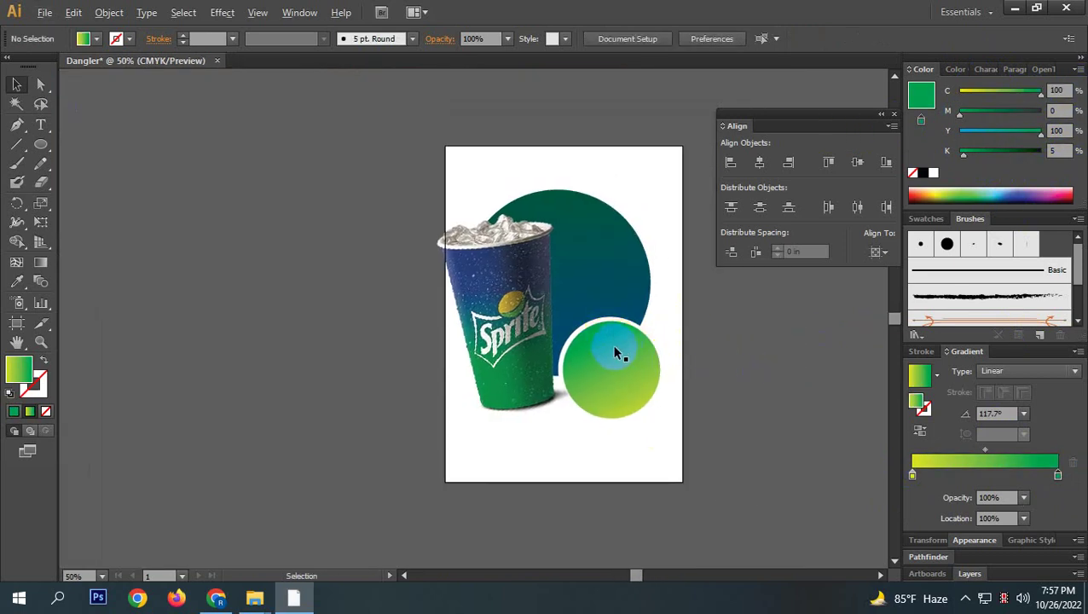
scroll(620, 355, up, 1)
Try shifting the large circle, the small circle and its white border slightly to the right.
key(space)
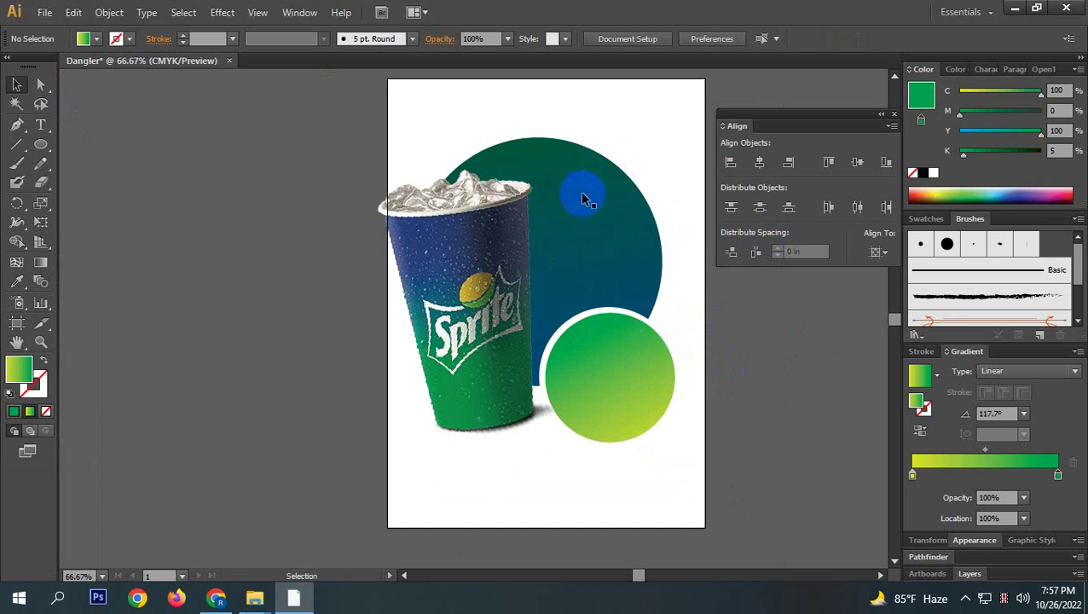
drag(643, 266, 517, 265)
click(516, 266)
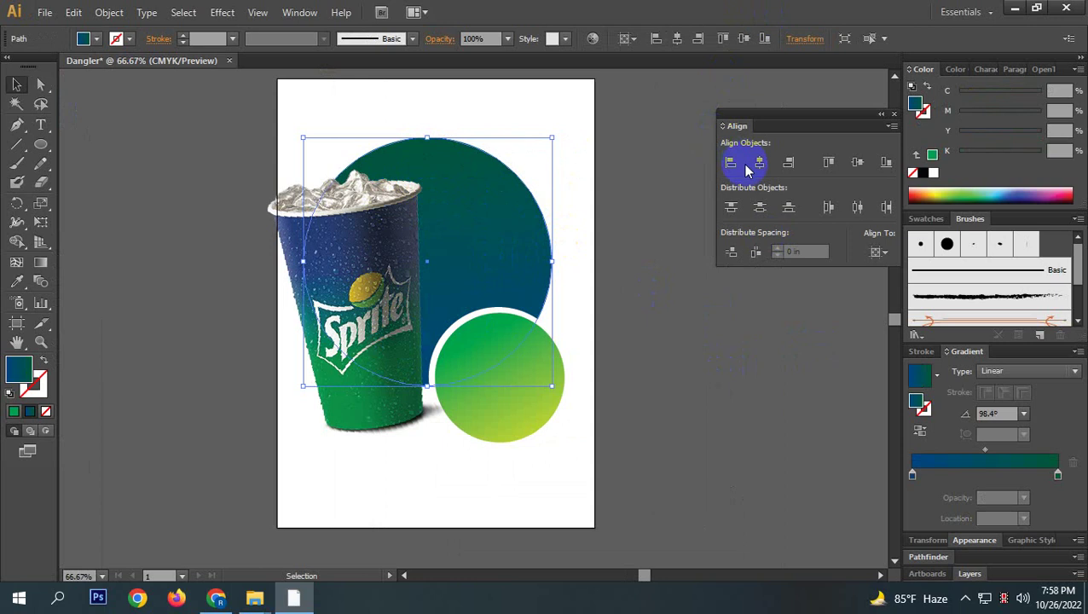
drag(610, 207, 369, 333)
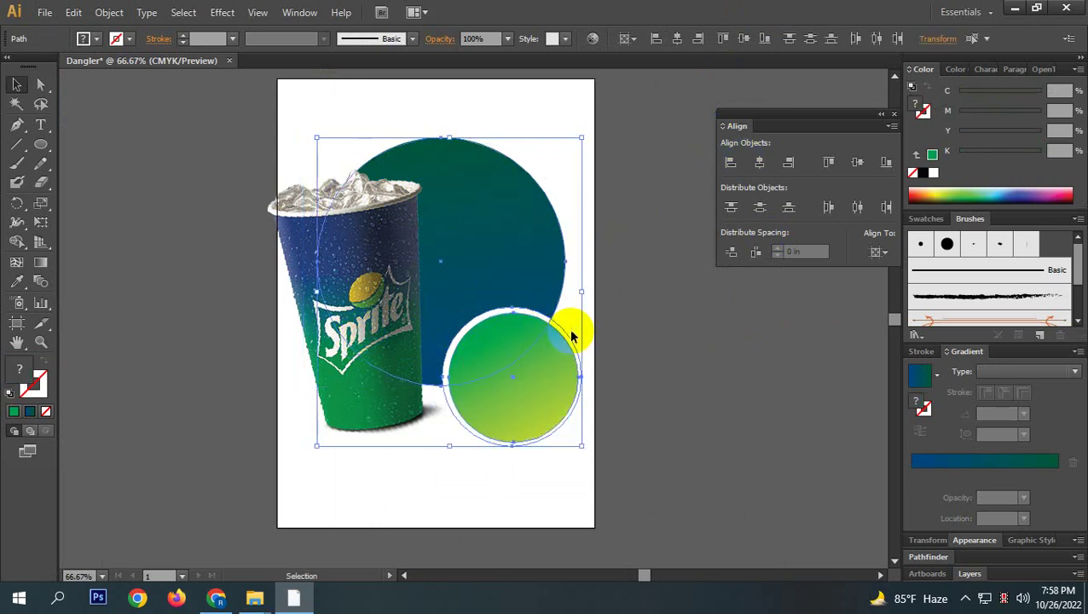
key(a)
key(v)
click(636, 347)
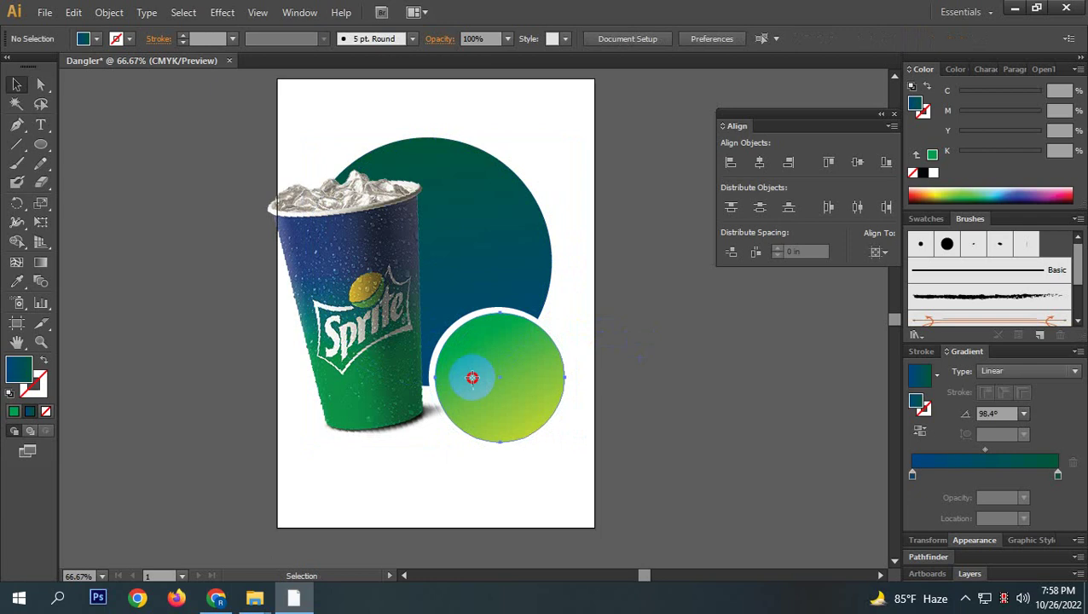
Centre the small green circle and its white border circle on each other horizontally and vertically.
click(478, 384)
shift+click(450, 328)
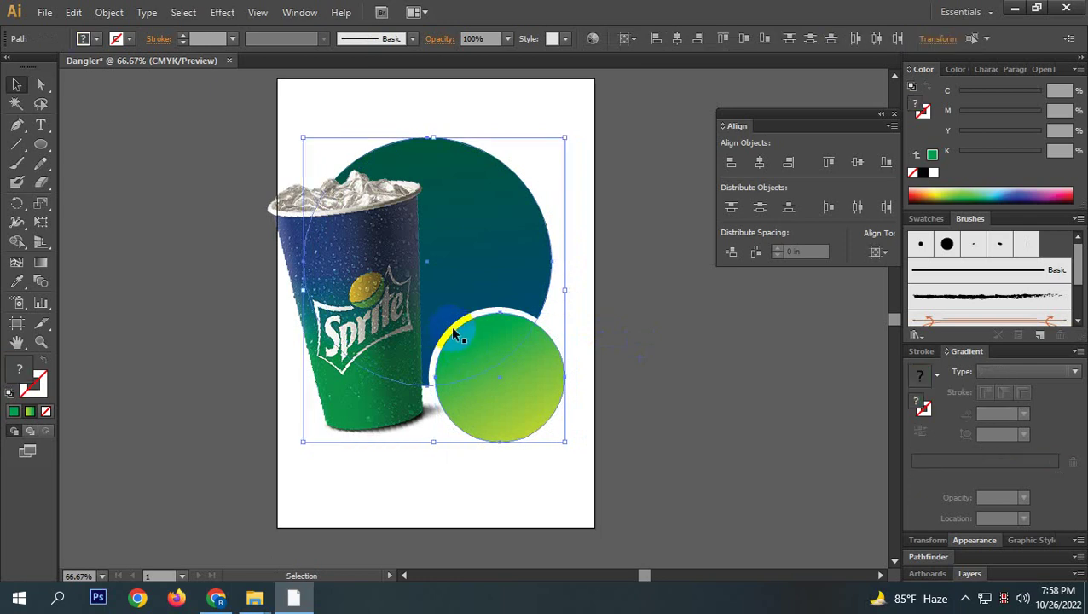
click(576, 450)
click(533, 404)
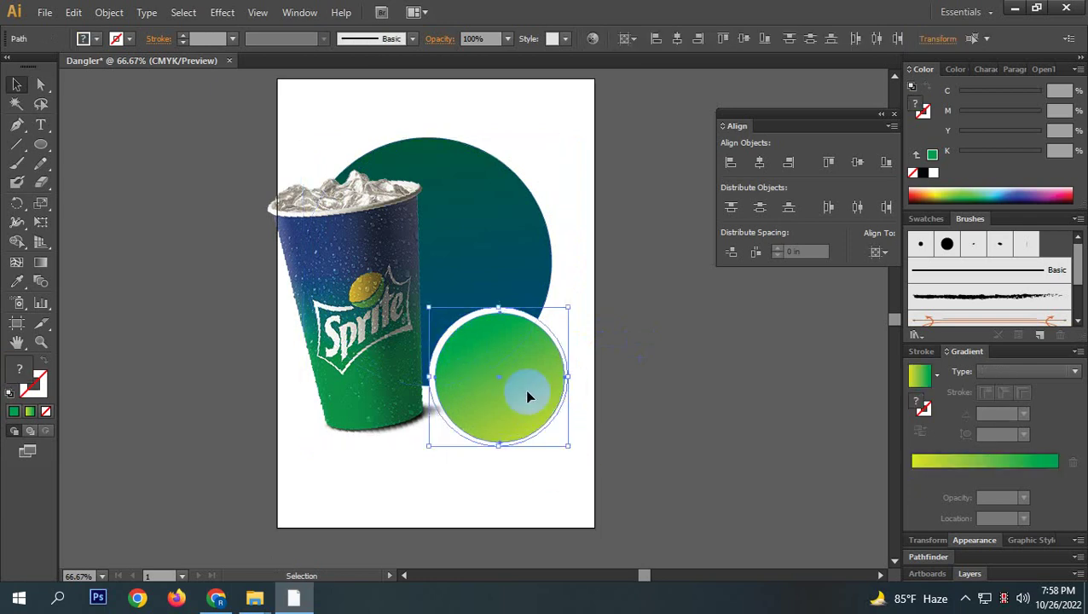
click(461, 327)
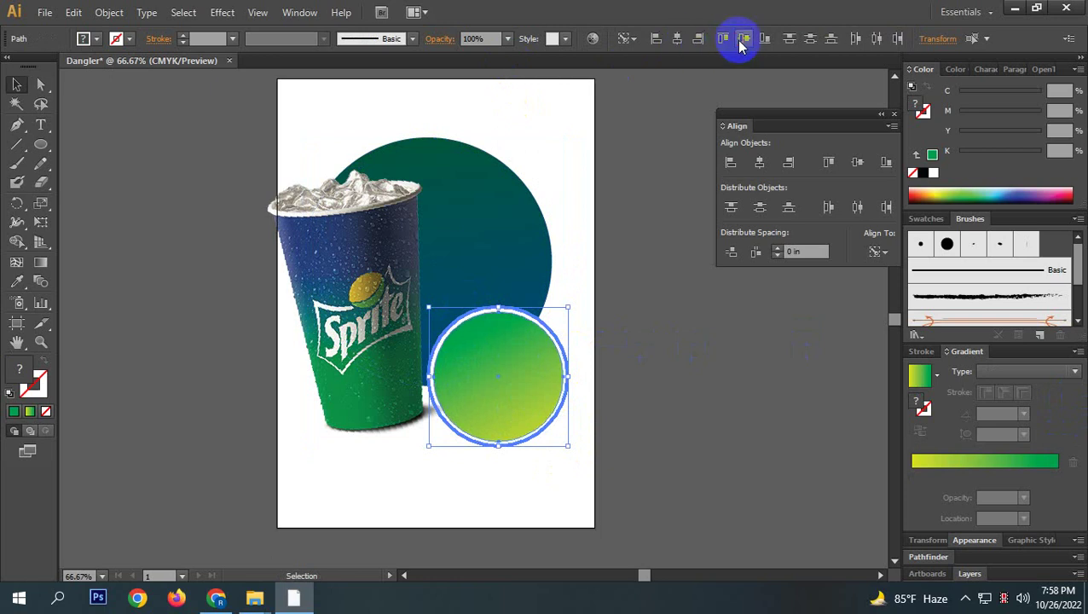
click(648, 382)
drag(616, 393, 695, 382)
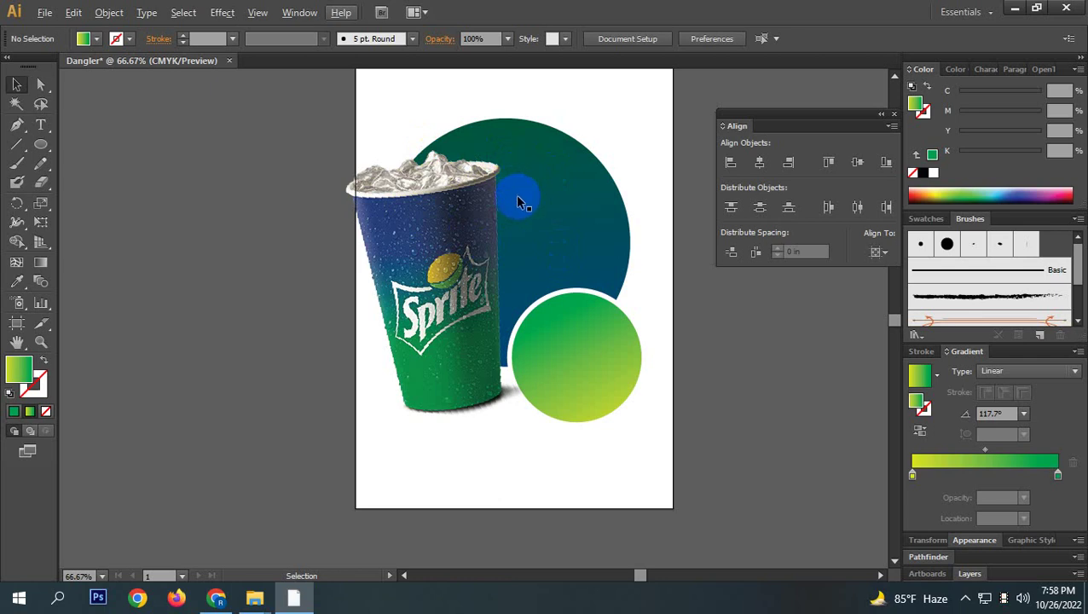
Switch to Chrome and look through the Google image results for Dangler for reference shapes.
click(216, 598)
click(262, 10)
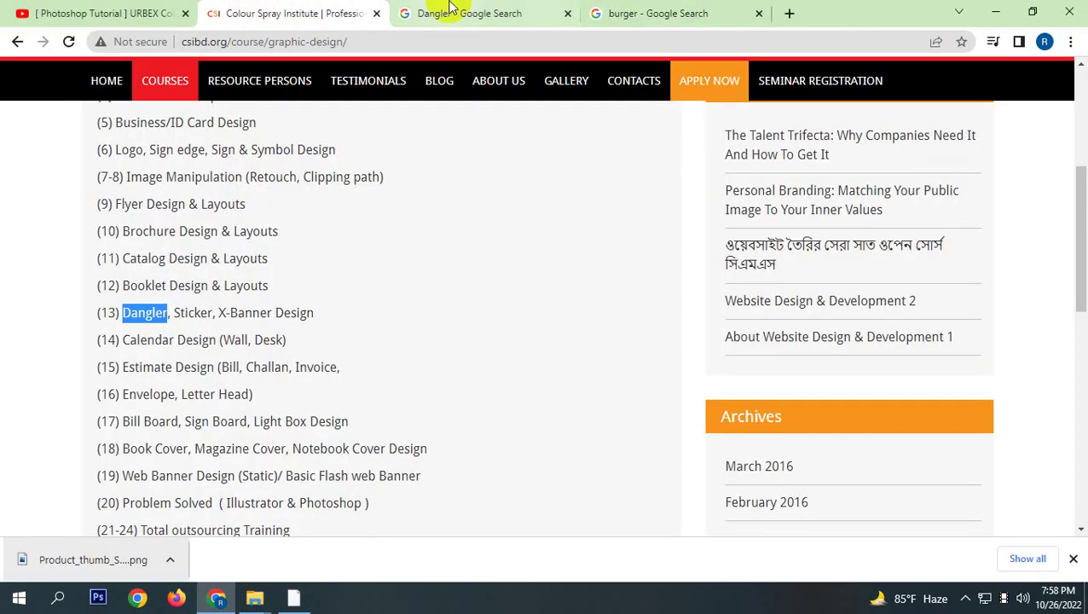
click(465, 13)
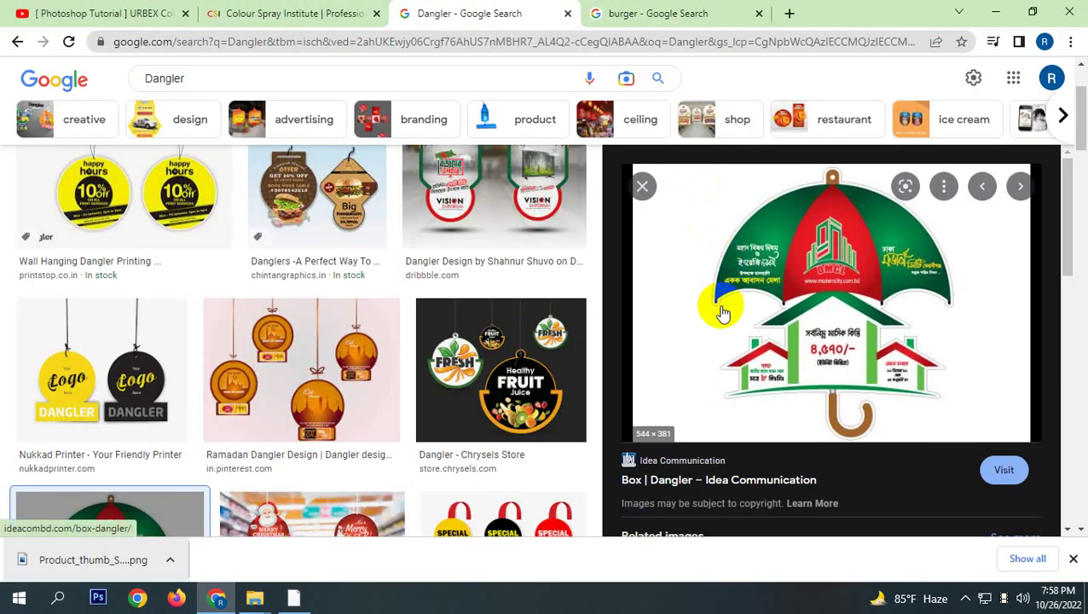
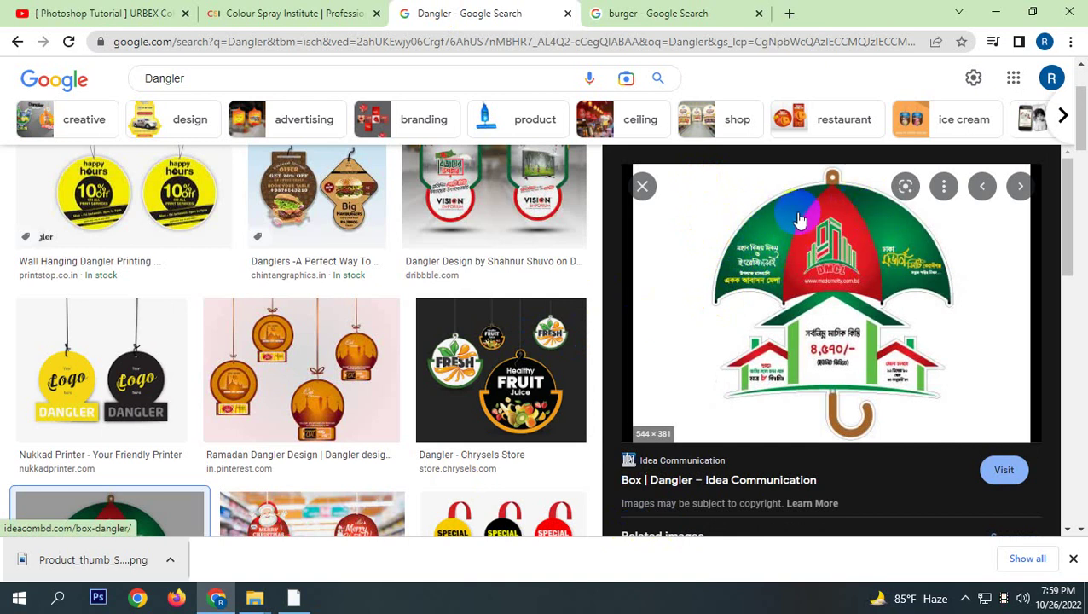
scroll(486, 418, down, 3)
scroll(334, 435, down, 2)
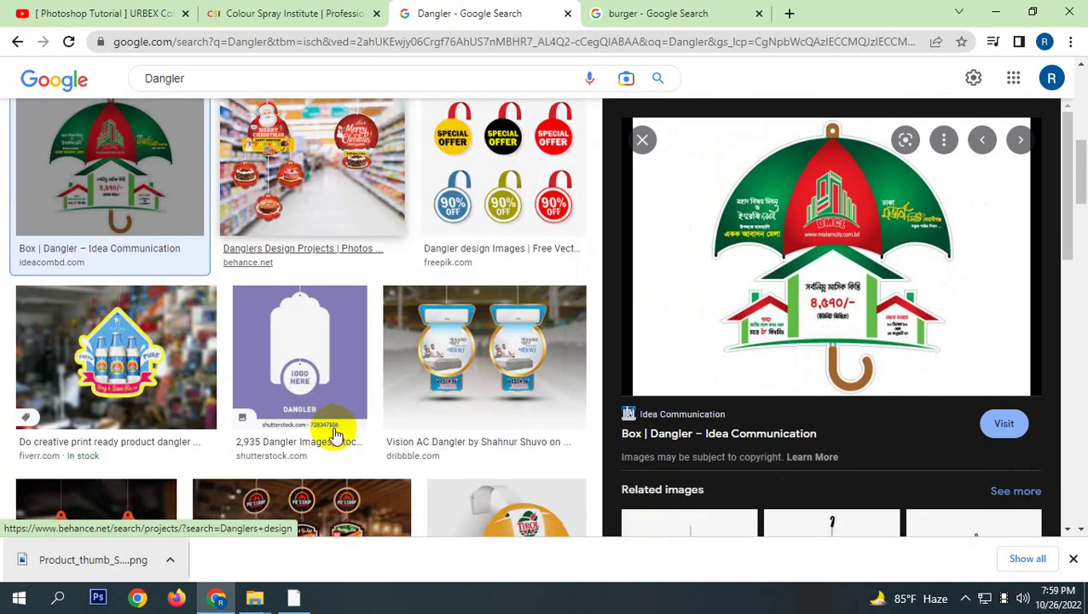
scroll(140, 405, down, 4)
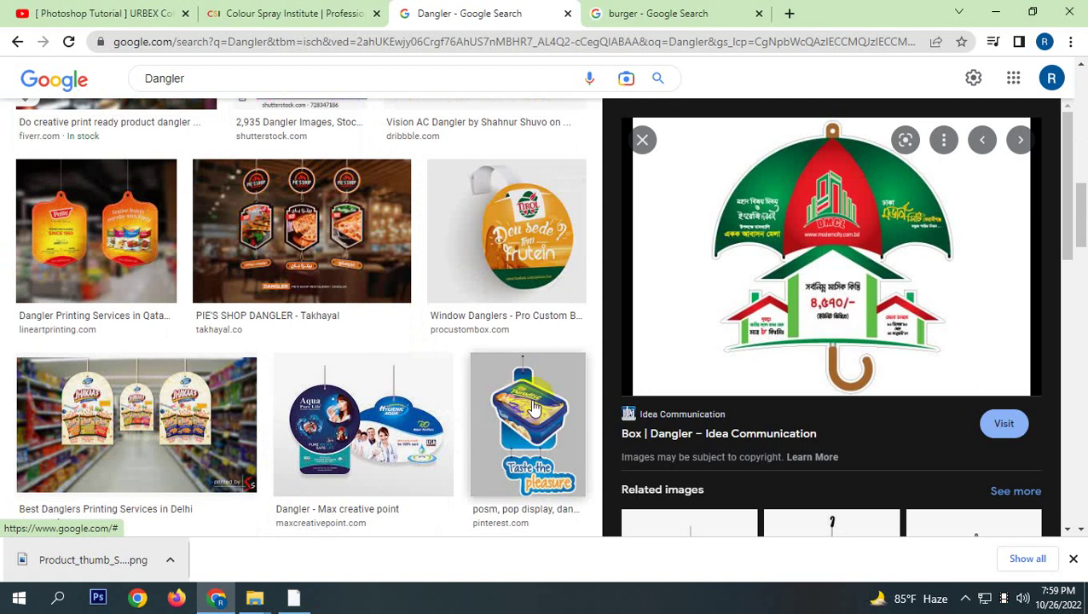
Examine the Max creative point dangler and the Paradise ice cream dangler as shape references.
click(340, 442)
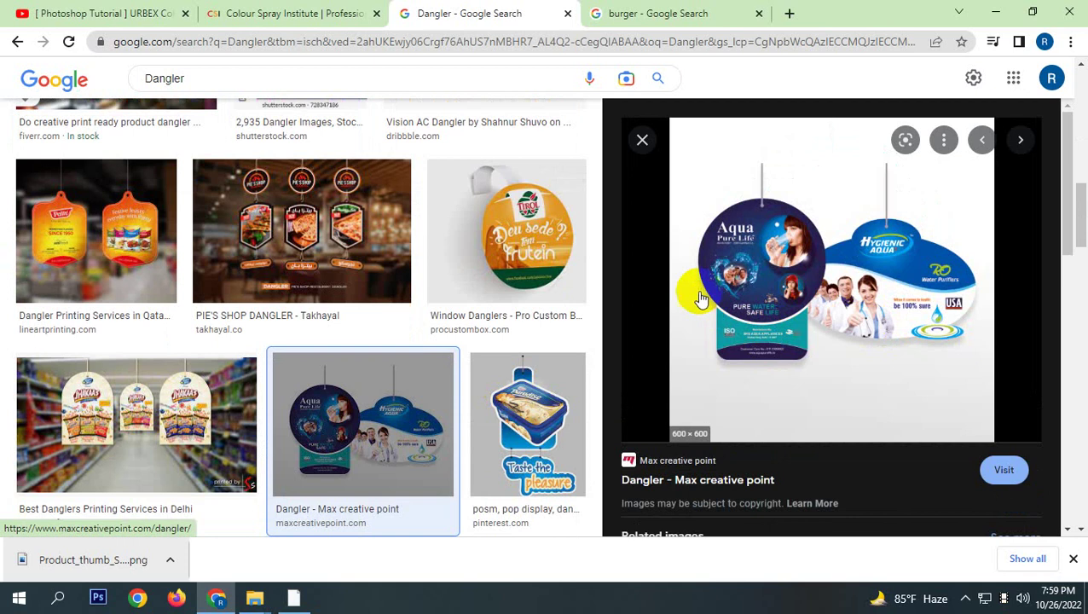
click(818, 232)
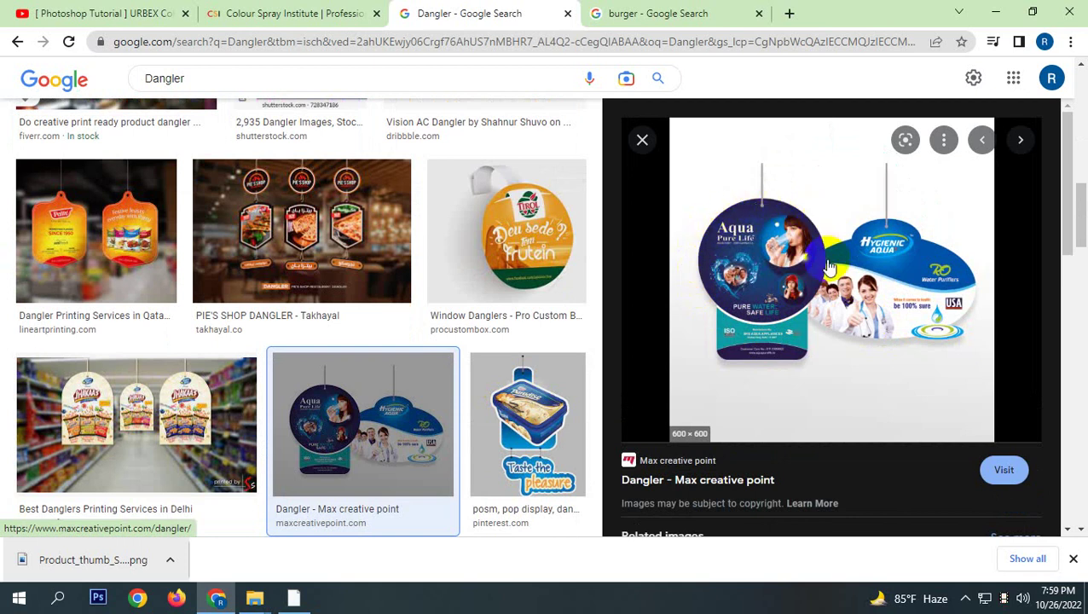
click(802, 214)
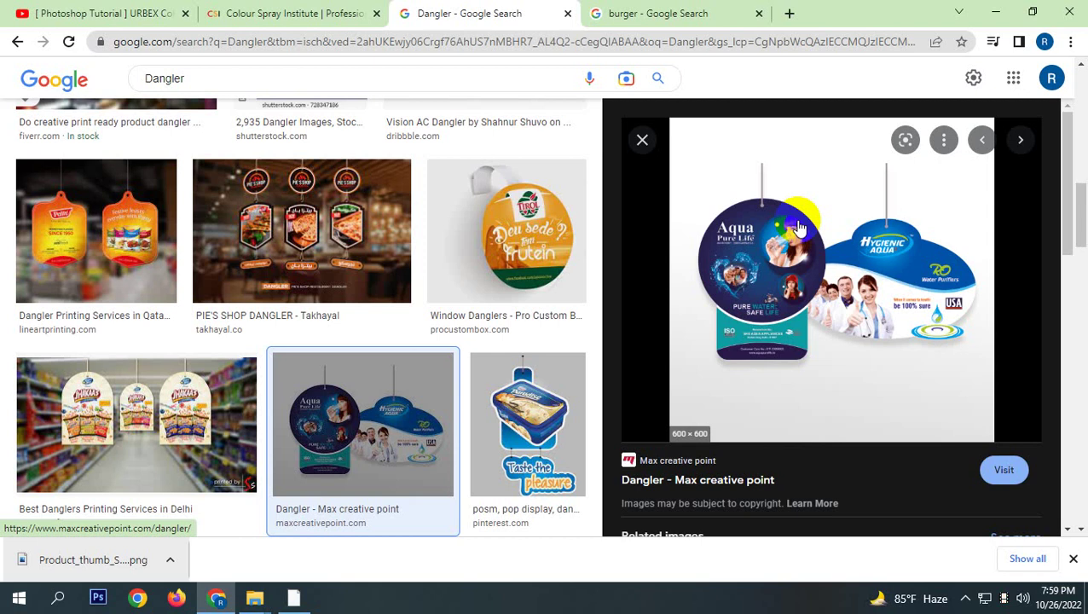
click(482, 411)
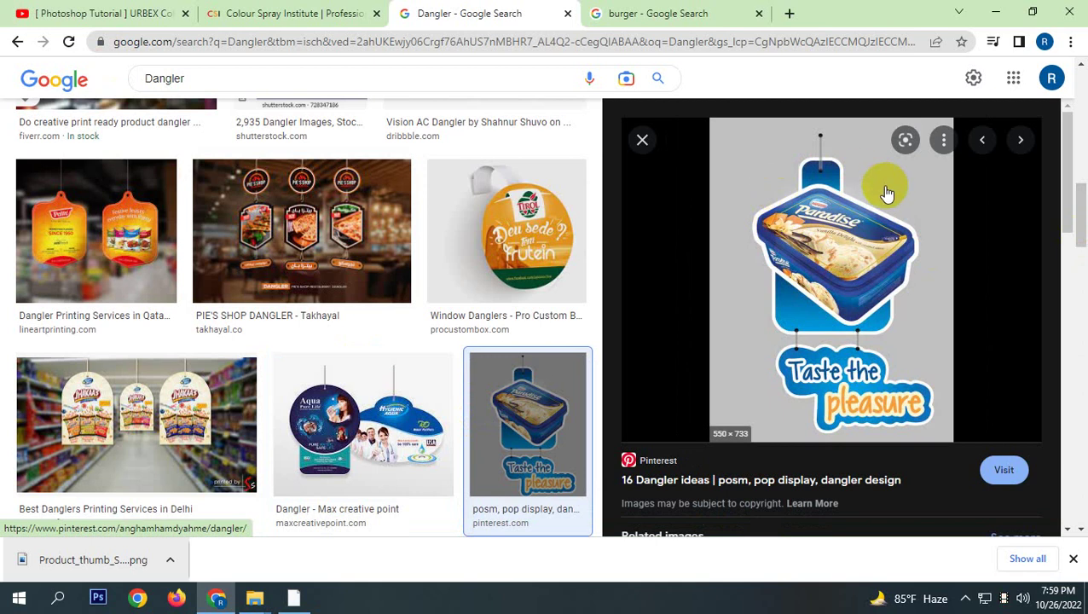
Return to Illustrator and select the large blue-green circle behind the cup.
click(279, 602)
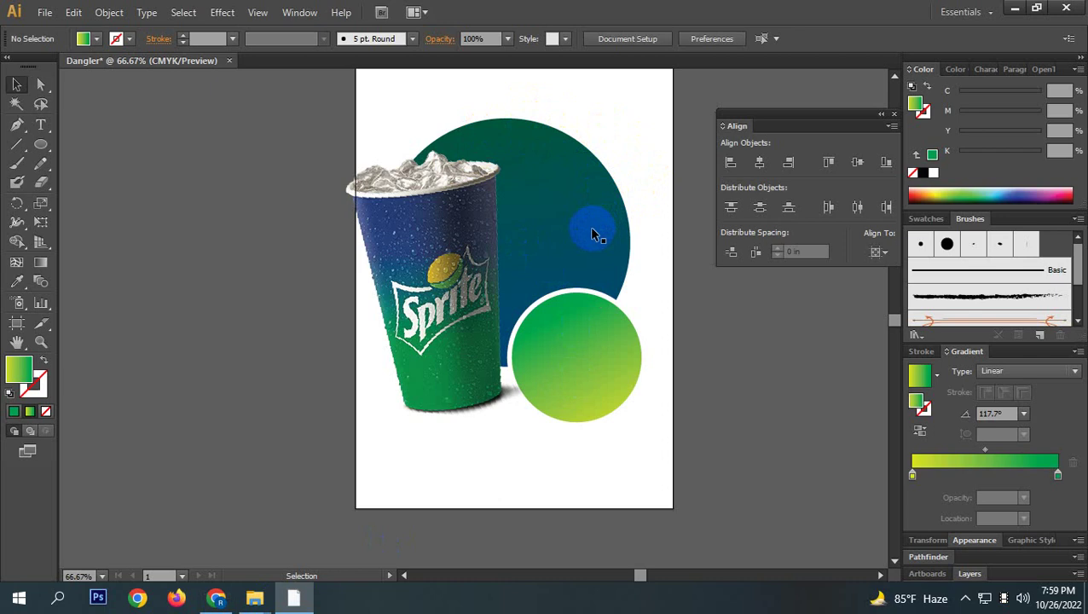
scroll(674, 307, up, 2)
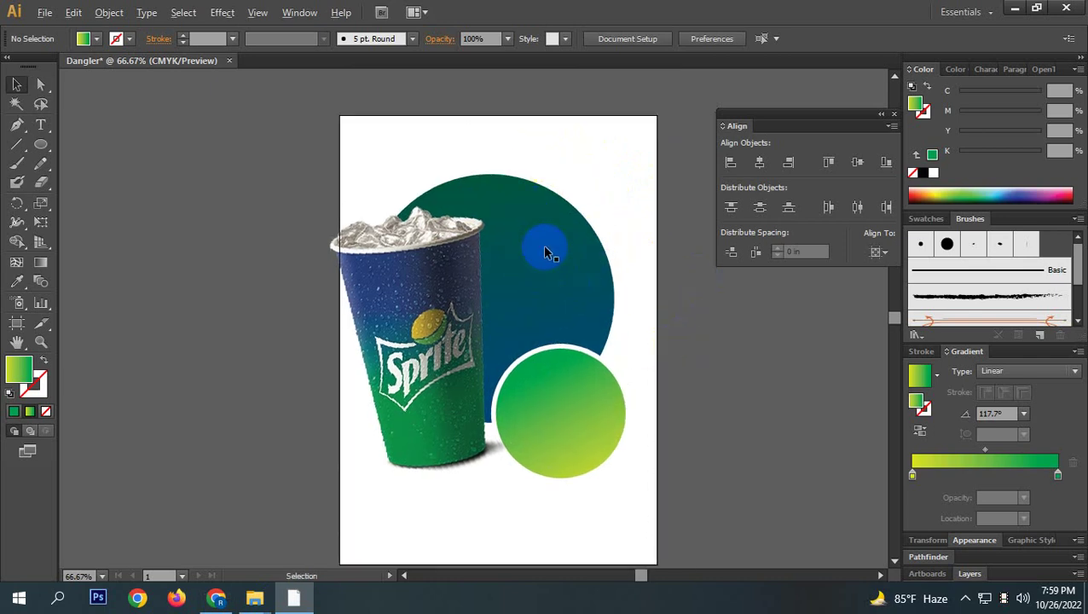
key(alt)
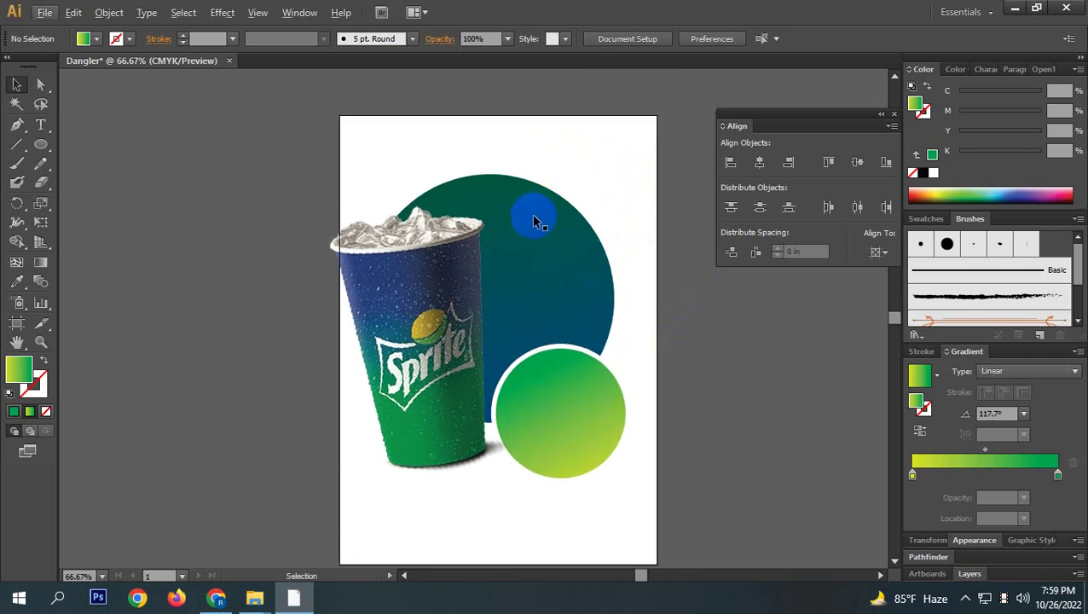
scroll(555, 229, up, 1)
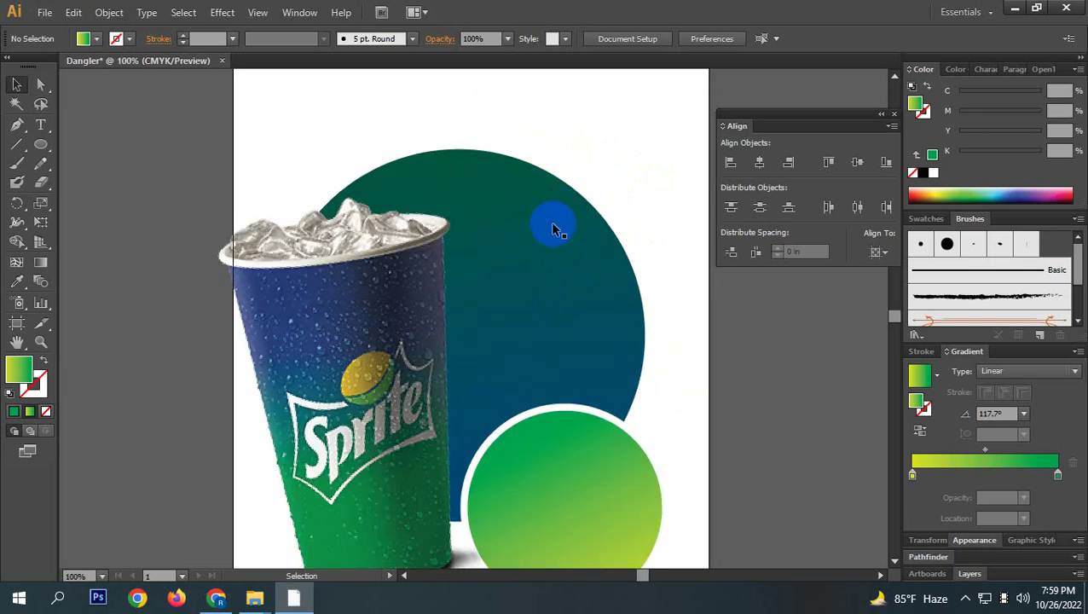
scroll(543, 249, down, 1)
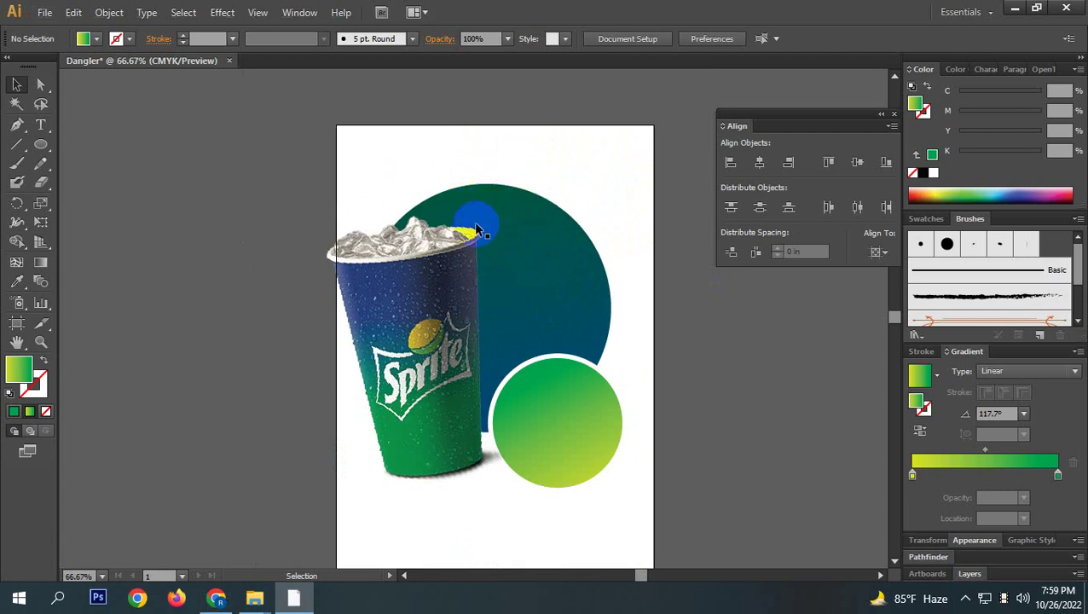
ctrl+click(541, 275)
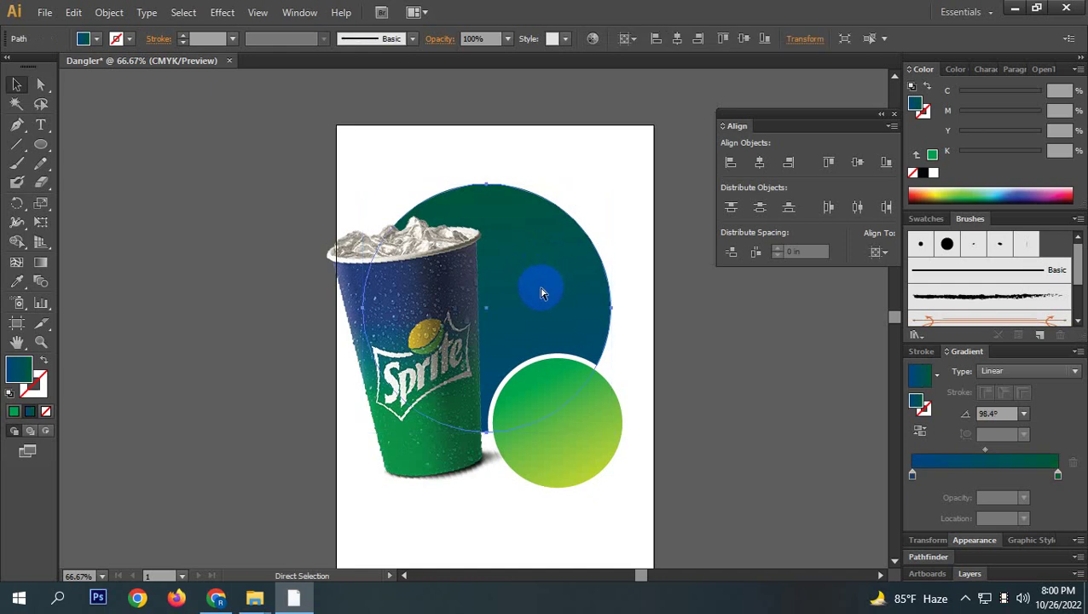
click(109, 12)
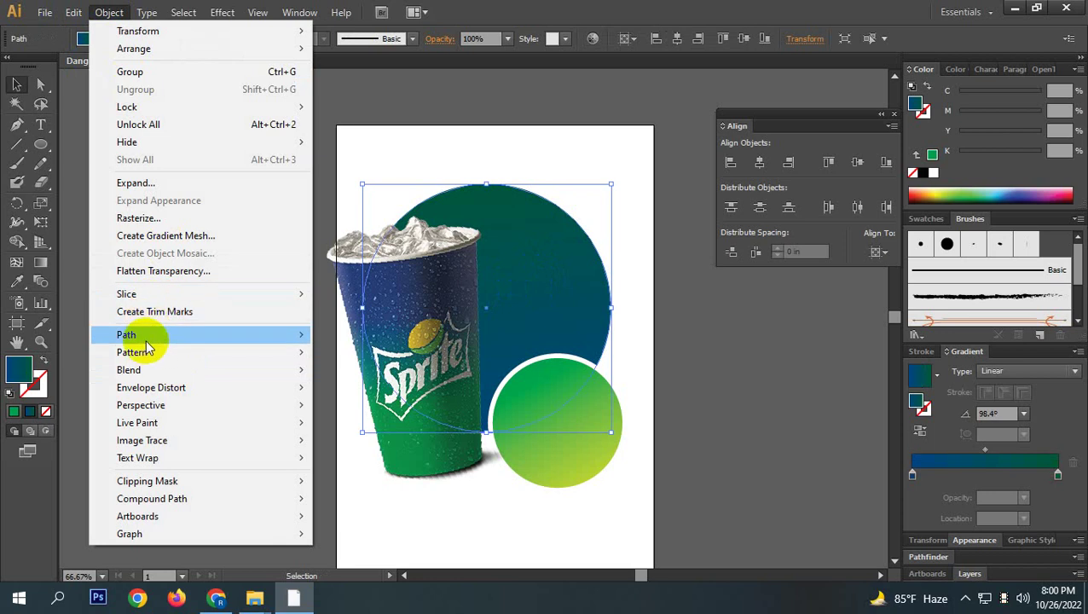
mouse_move(213, 334)
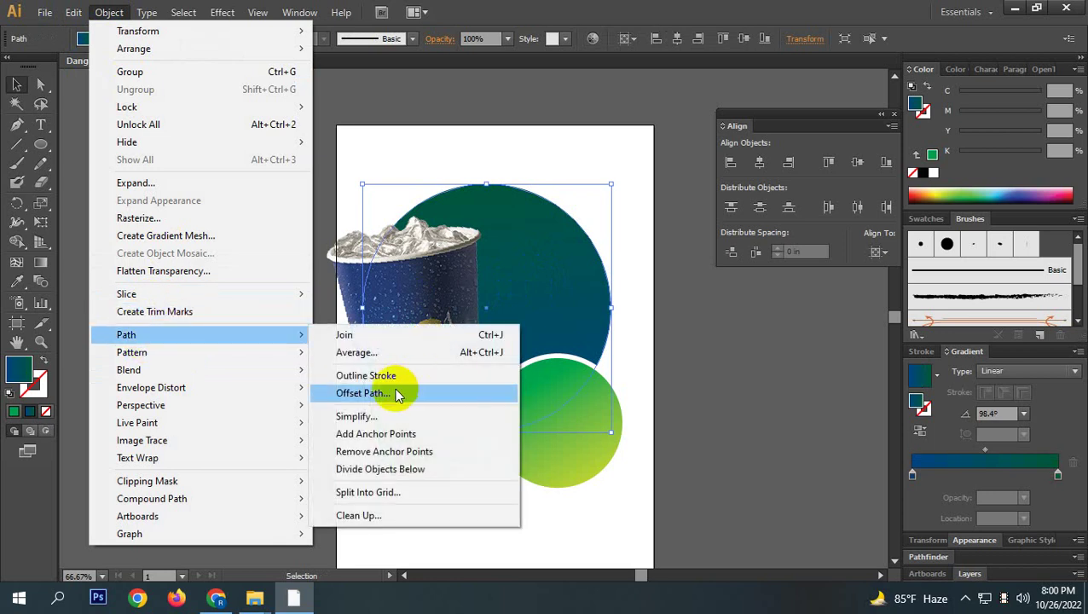
click(80, 109)
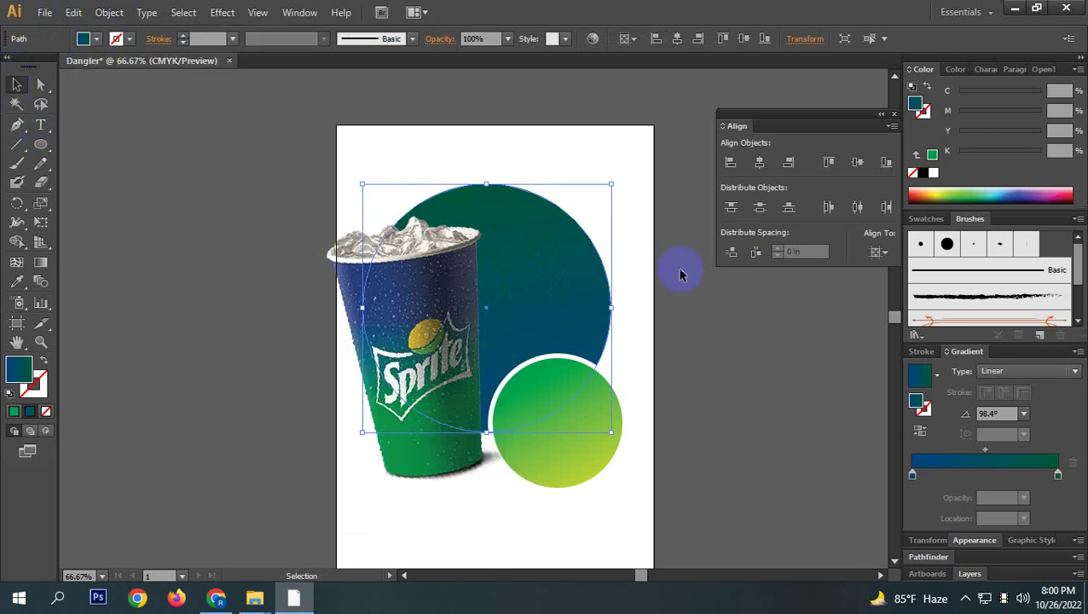
key(a)
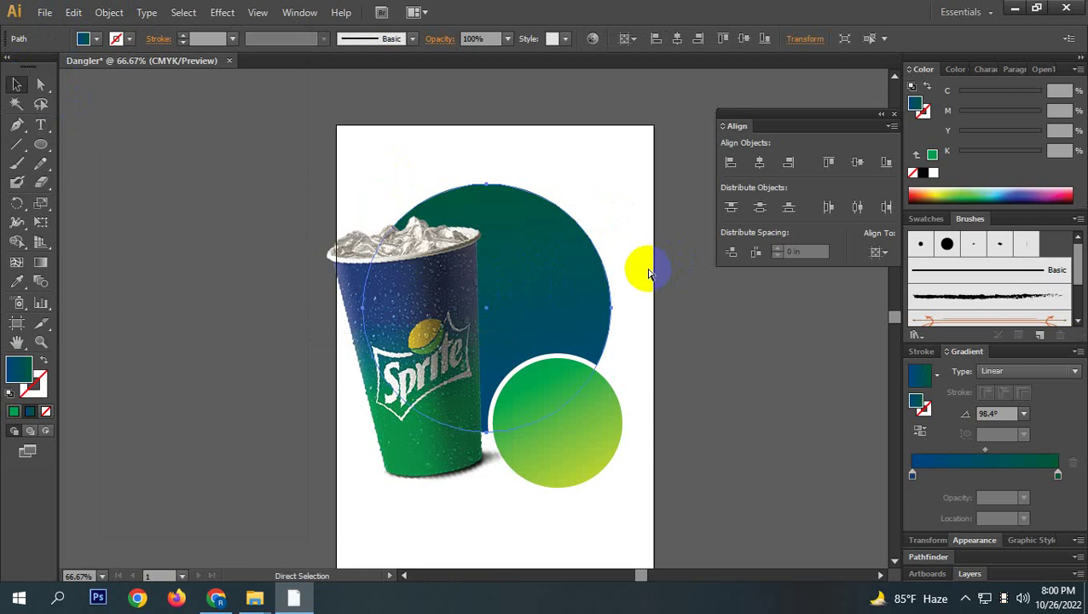
key(v)
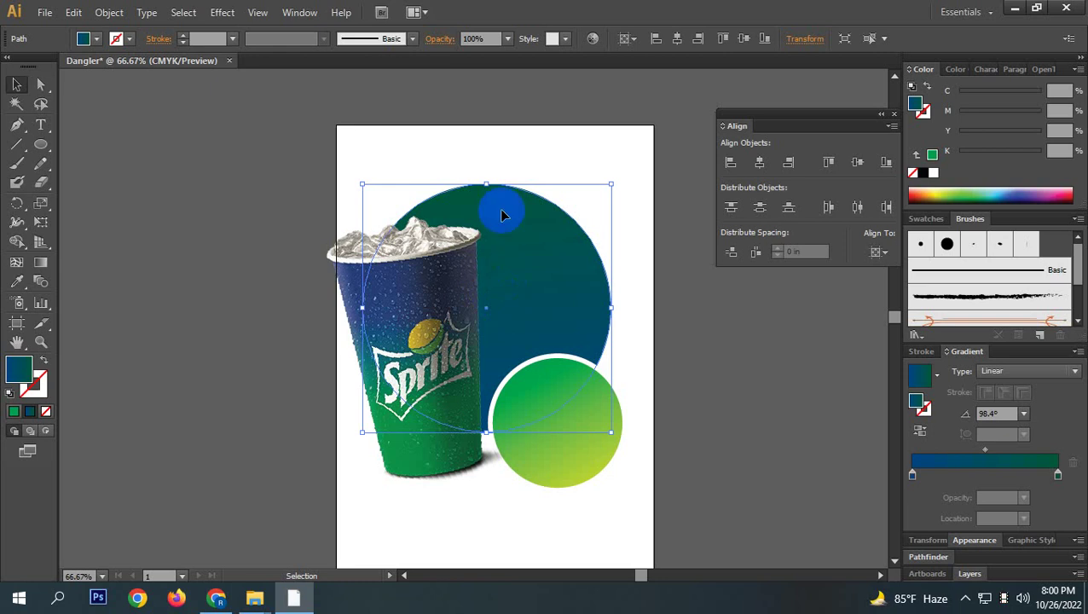
drag(485, 184, 485, 92)
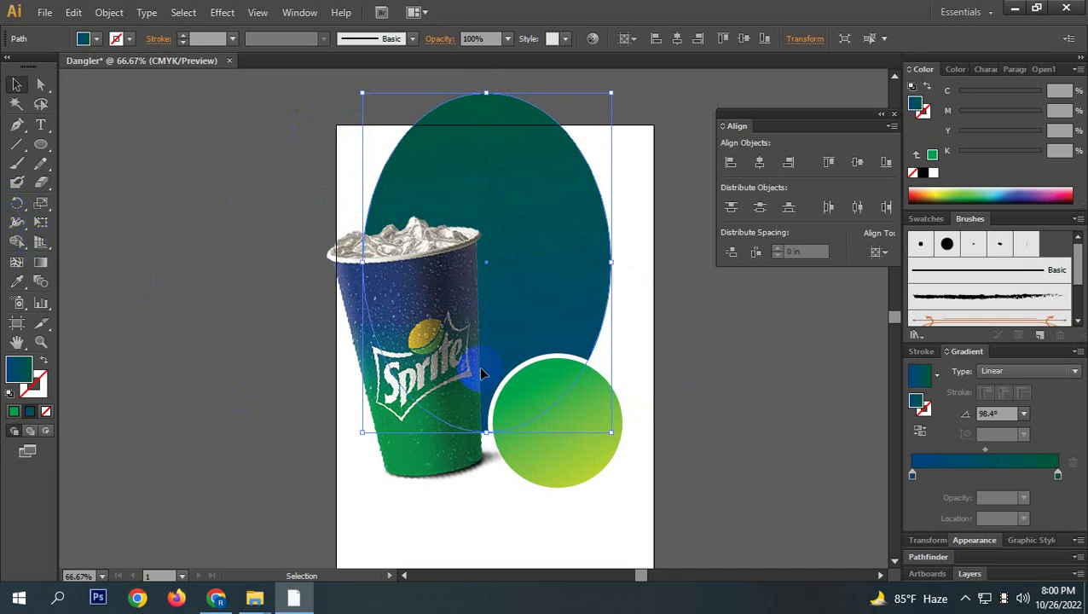
click(110, 12)
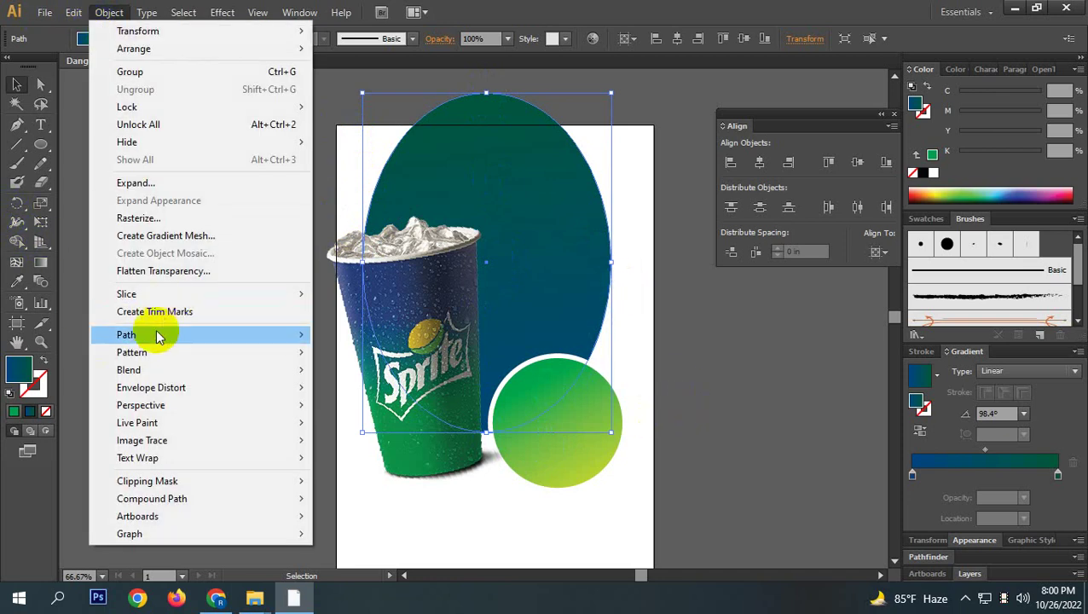
mouse_move(156, 335)
click(376, 394)
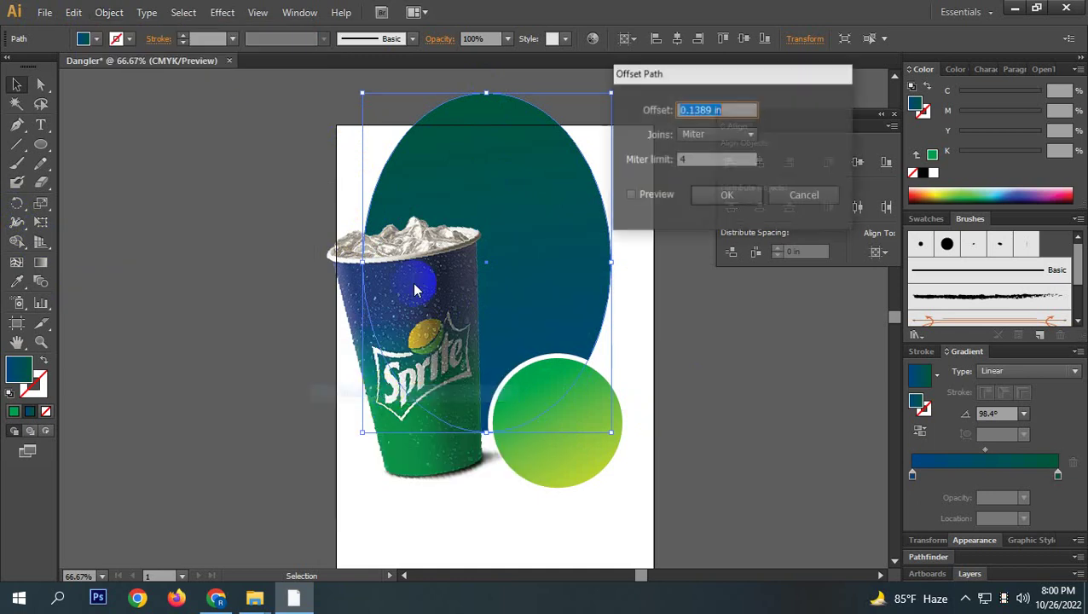
click(653, 196)
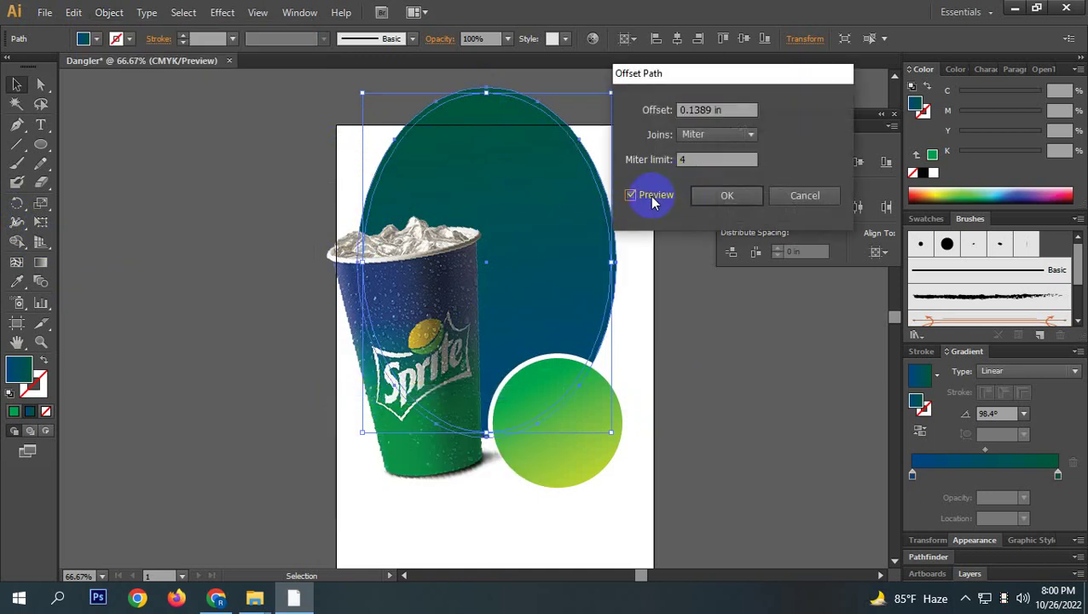
click(823, 198)
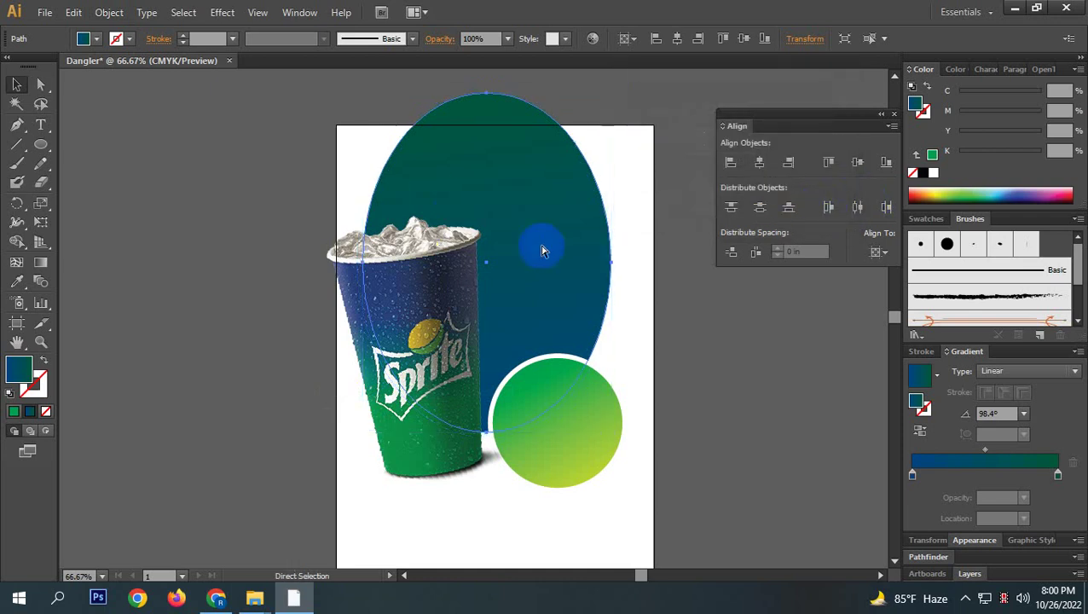
key(ctrl+z)
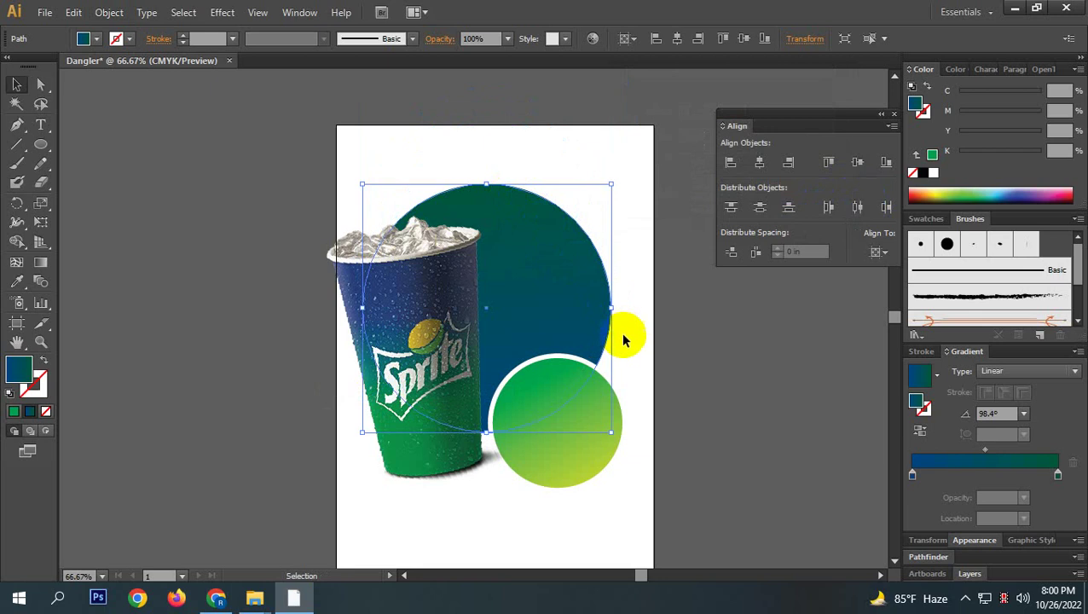
key(a)
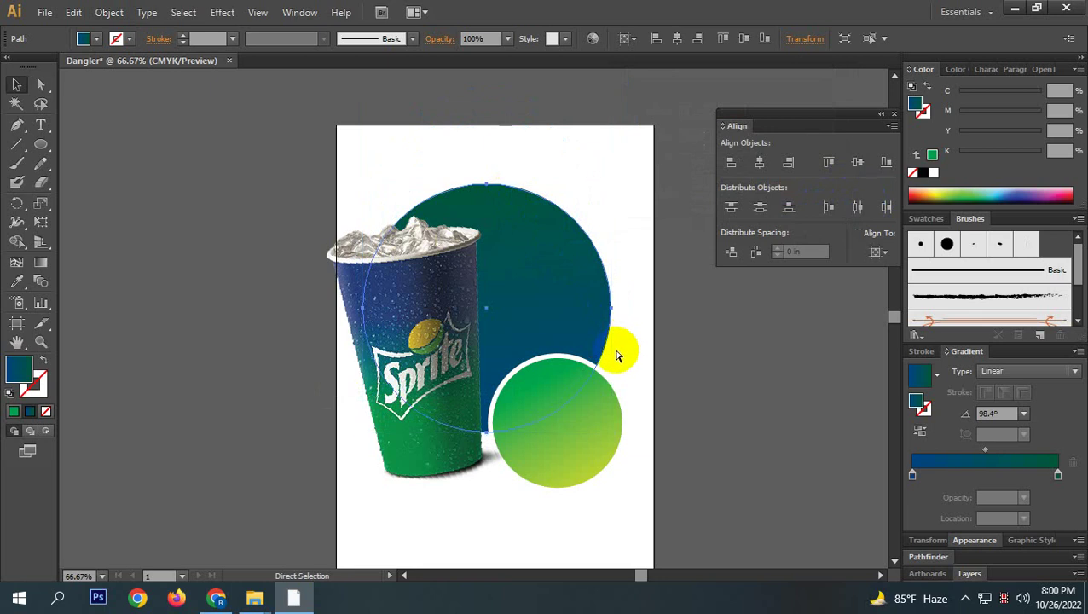
key(v)
drag(613, 434, 616, 438)
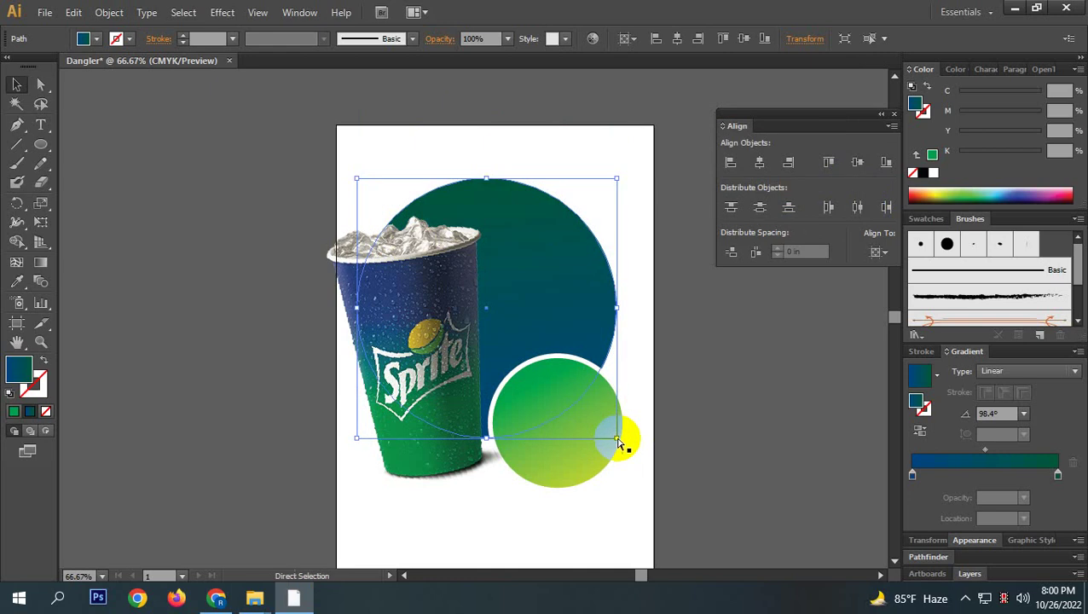
key(ctrl+z)
key(v)
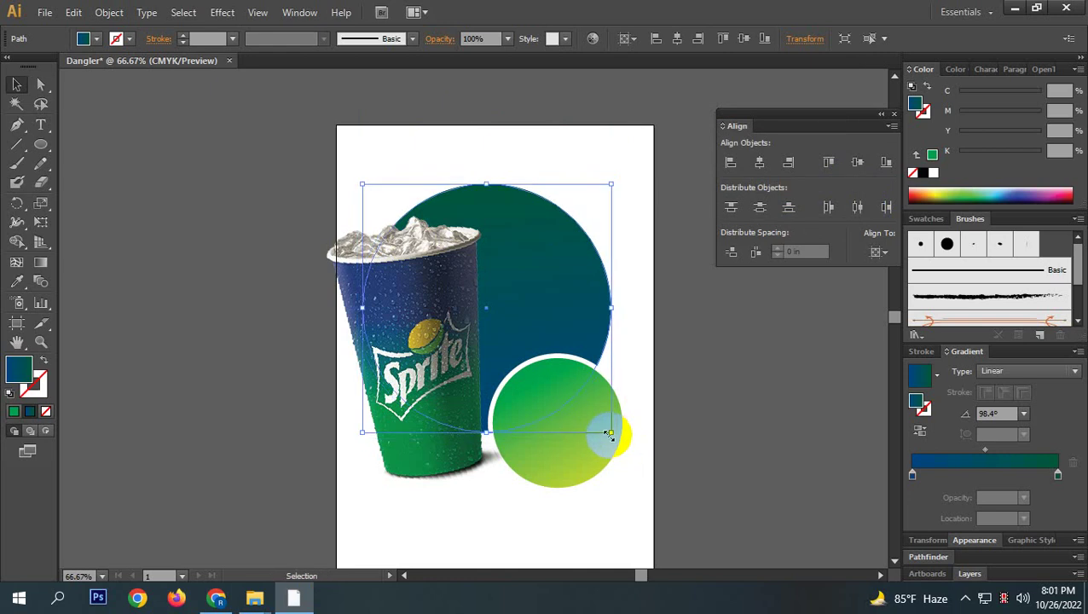
click(539, 491)
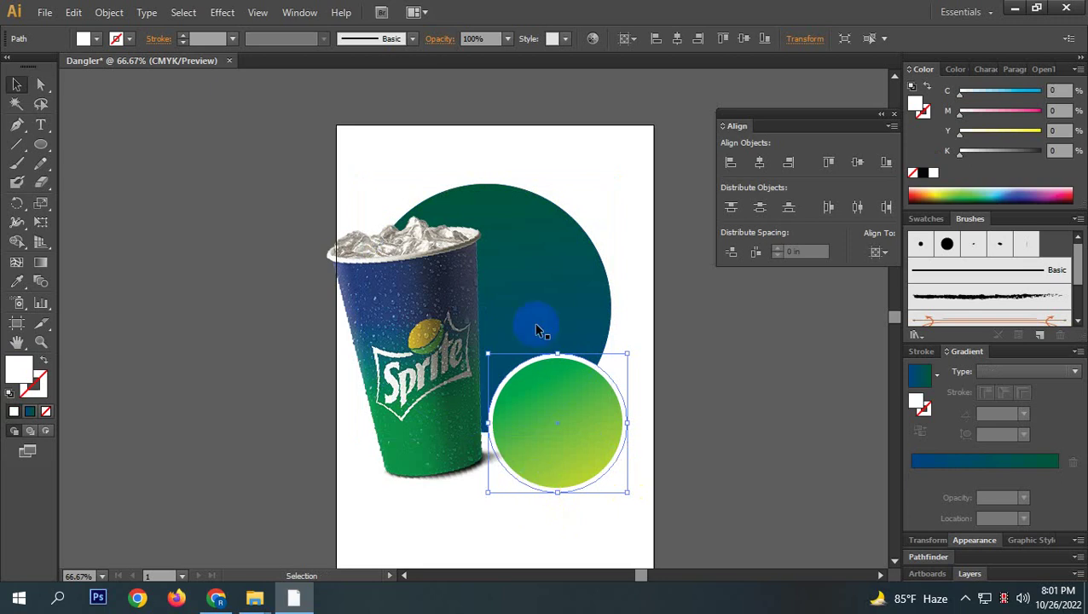
click(587, 288)
drag(583, 294, 680, 274)
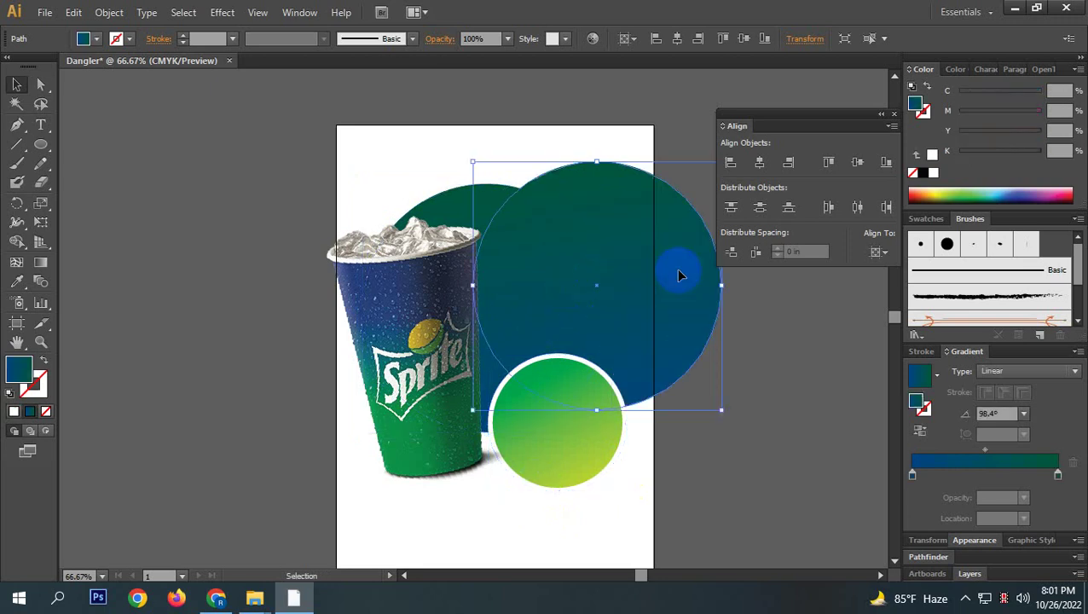
key(ctrl+z)
Place a white copy of the large blue-green circle behind it, scaled up slightly from the centre to form a thin border.
key(a)
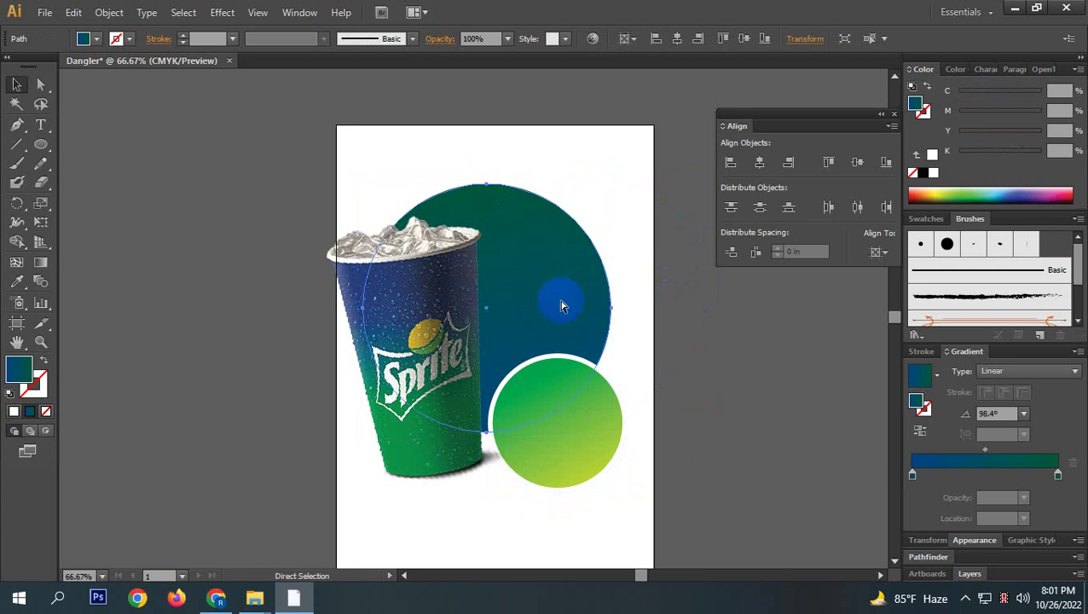
key(ctrl)
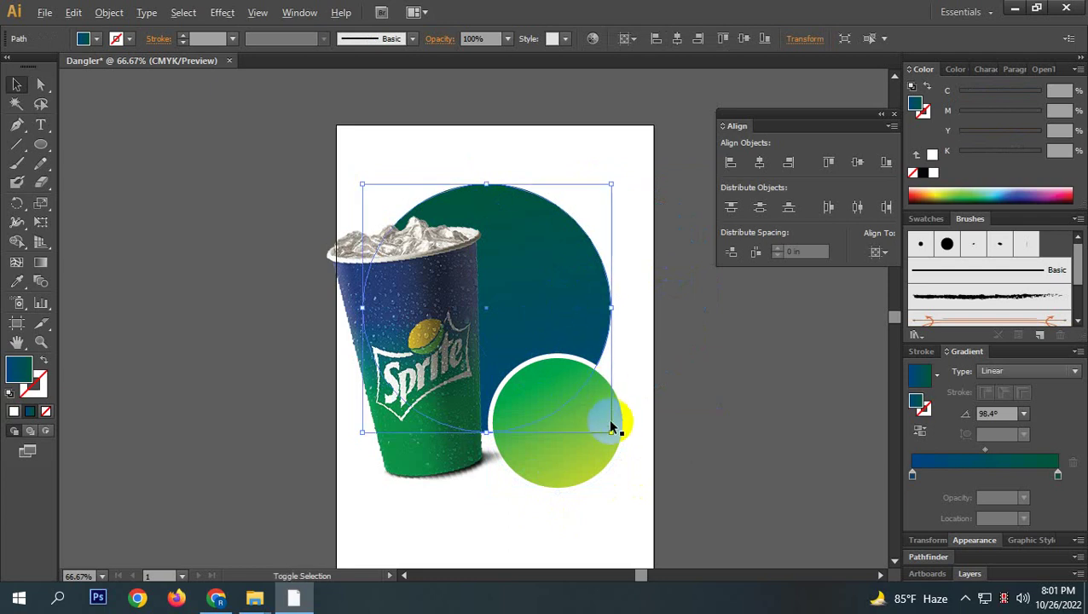
mouse_move(608, 434)
mouse_down()
mouse_move(615, 443)
mouse_move(613, 413)
mouse_up()
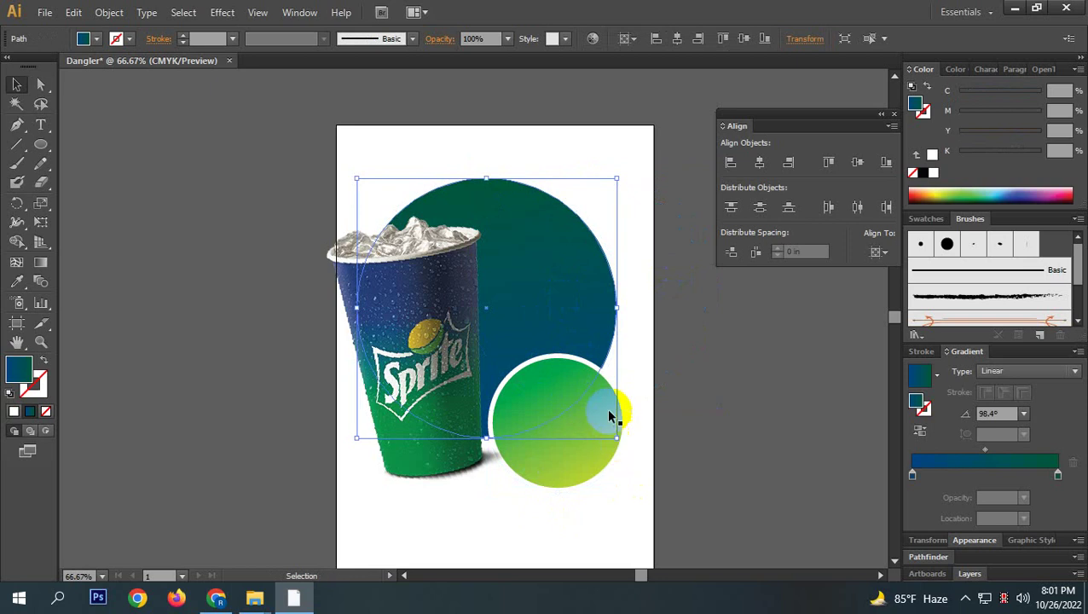
click(932, 173)
click(682, 332)
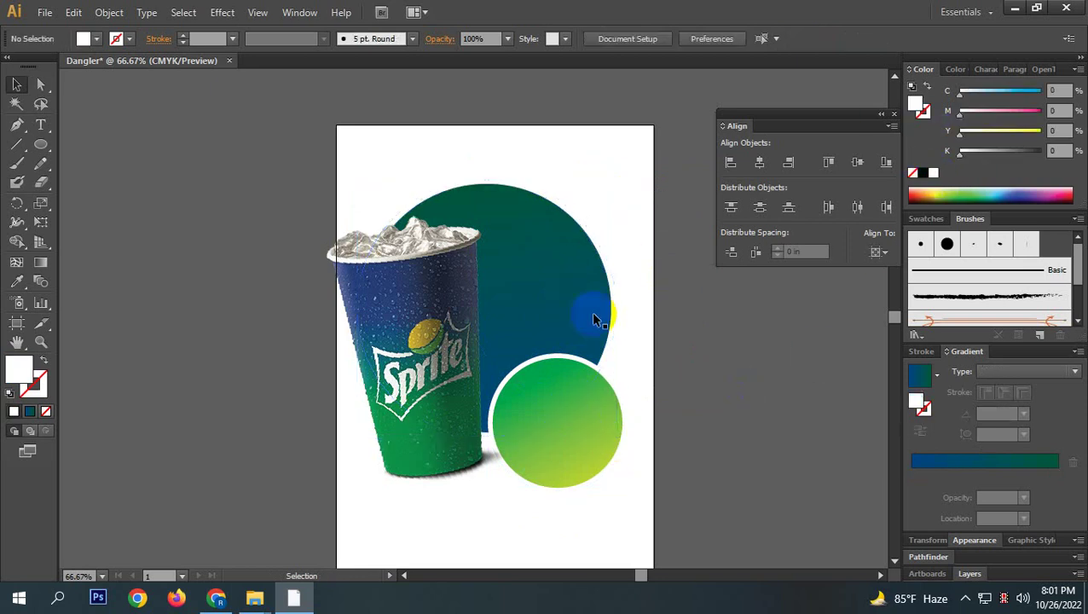
click(500, 182)
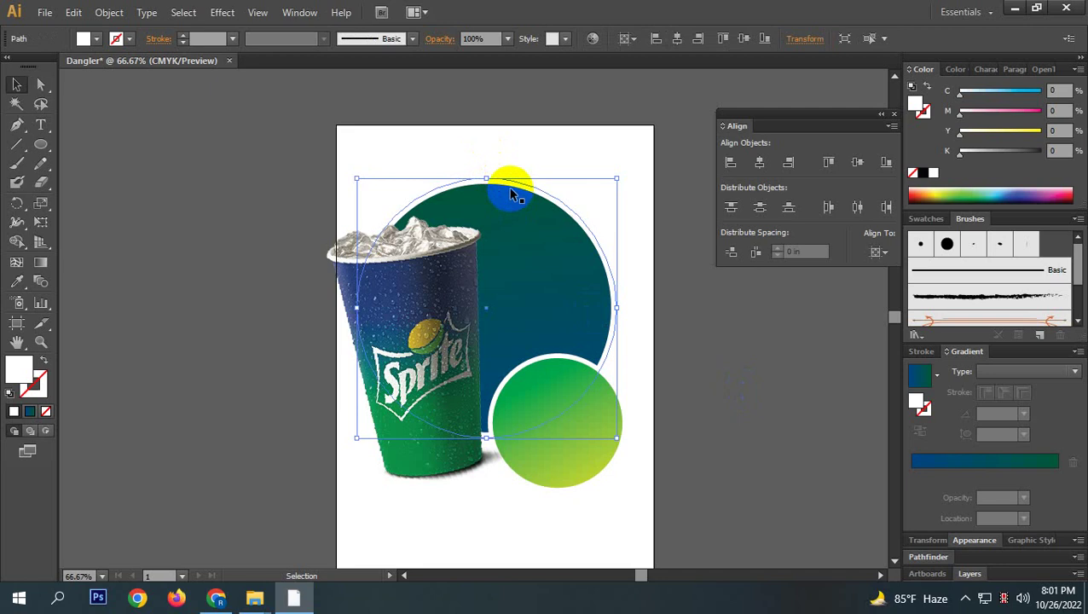
scroll(510, 194, up, 2)
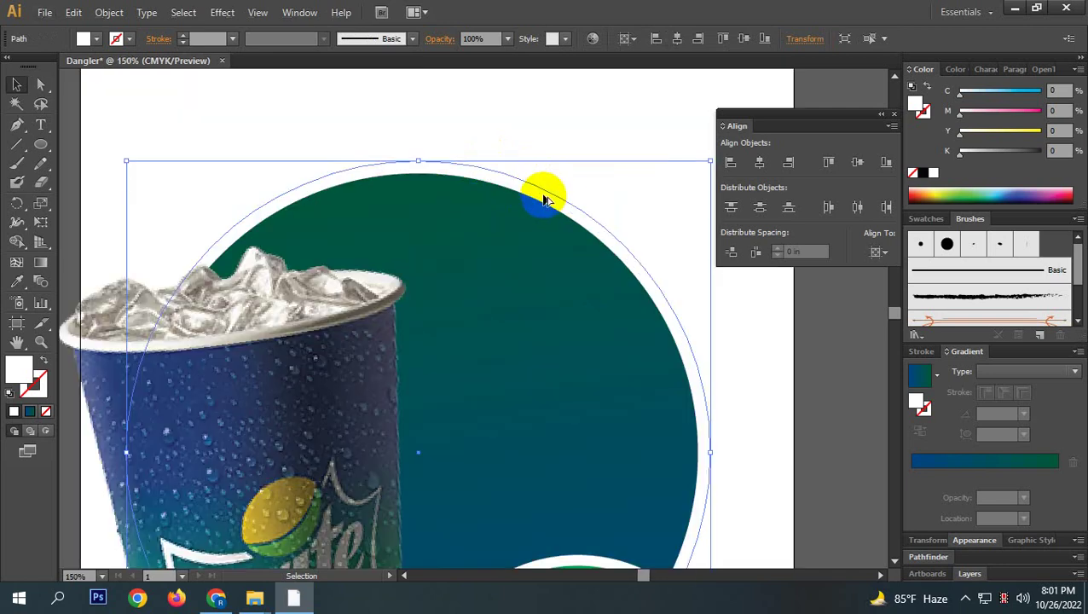
scroll(546, 200, down, 2)
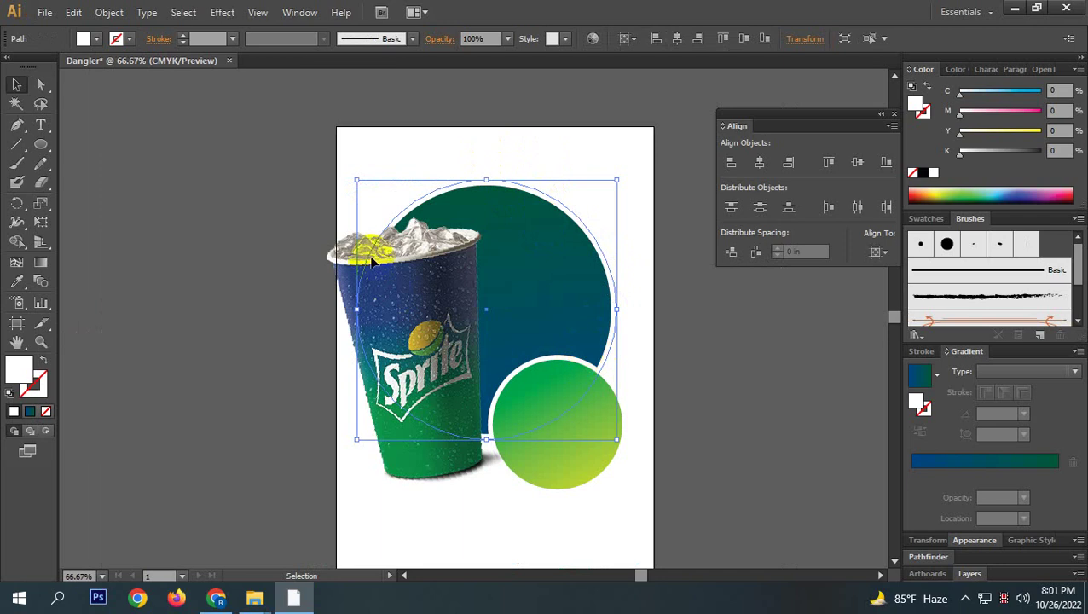
click(445, 493)
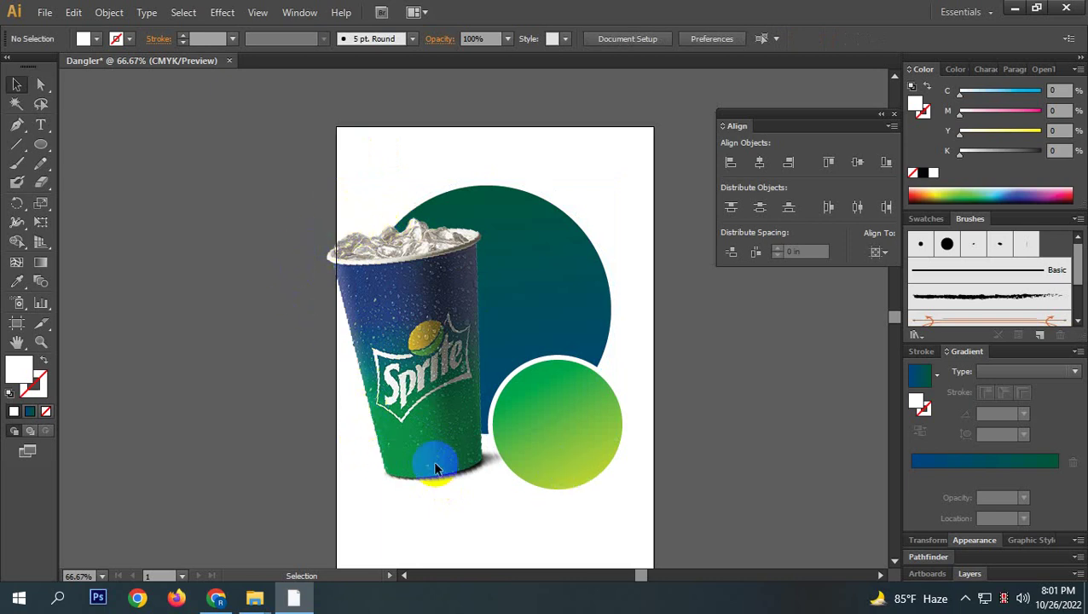
click(229, 220)
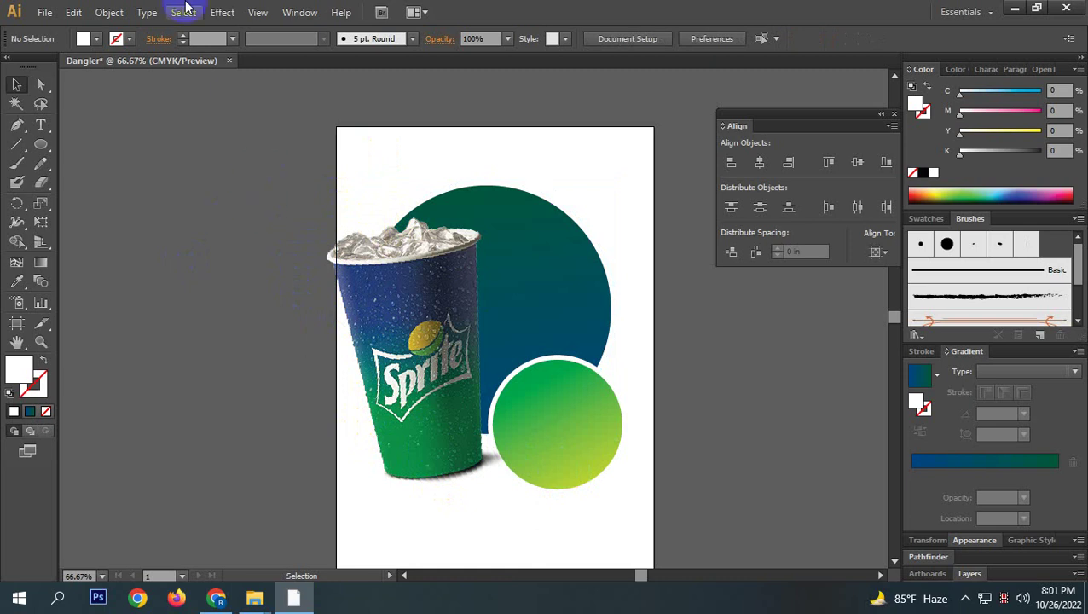
Start a white-filled Pen path at the blue-green circle's edge, curving just above the ice in the cup toward its outer side.
click(19, 129)
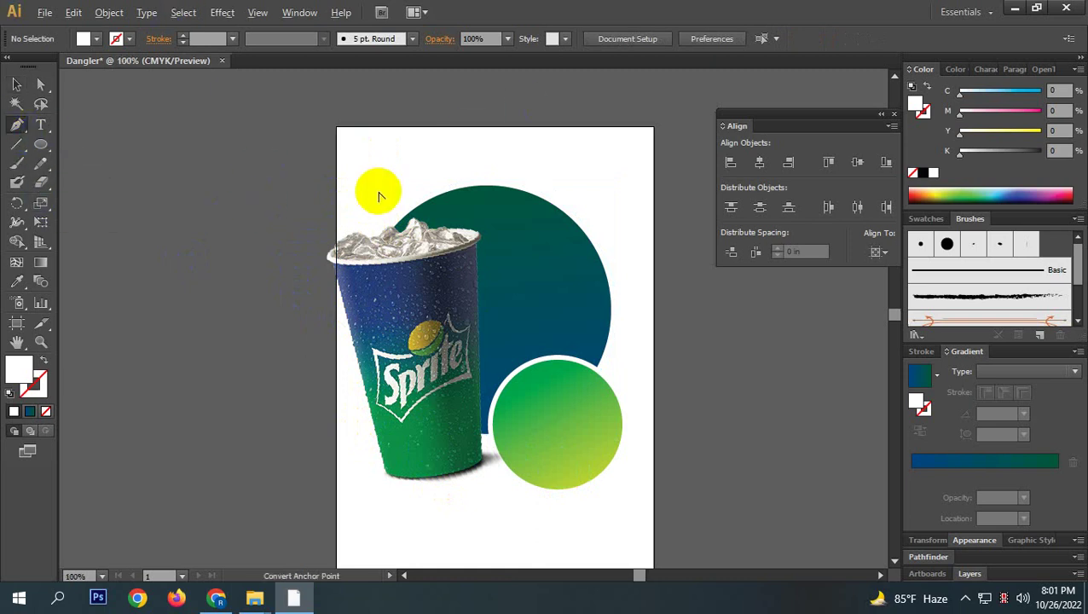
scroll(376, 189, up, 3)
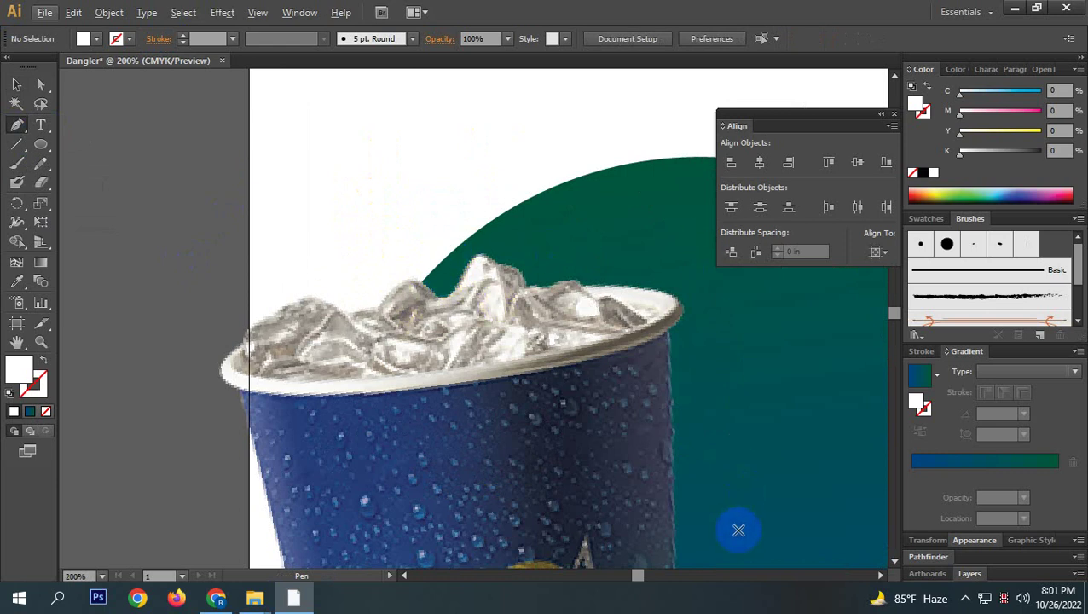
scroll(725, 589, down, 3)
scroll(705, 546, down, 5)
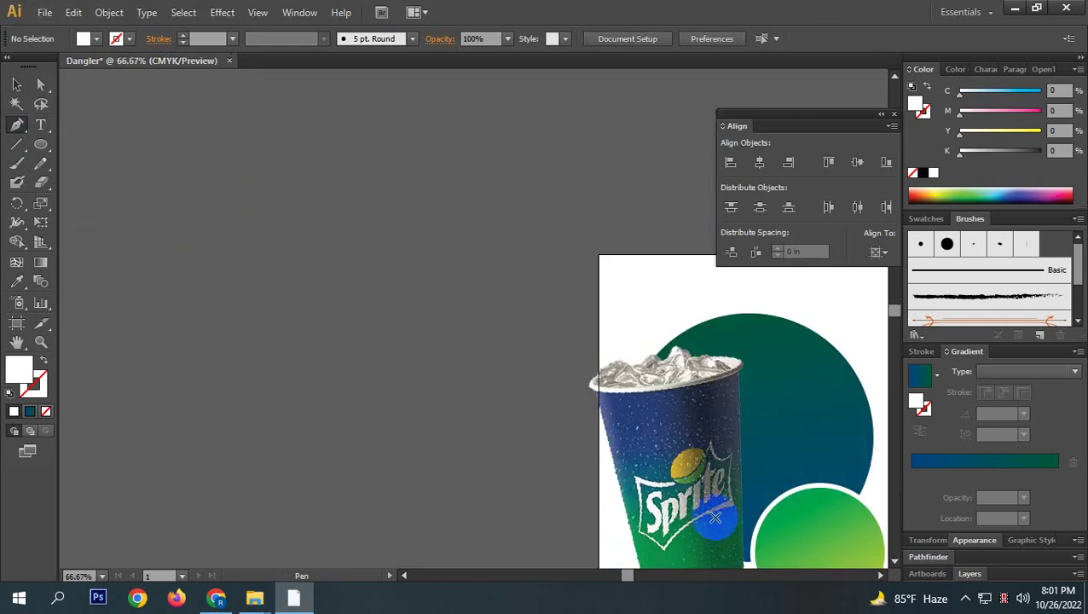
scroll(748, 487, up, 2)
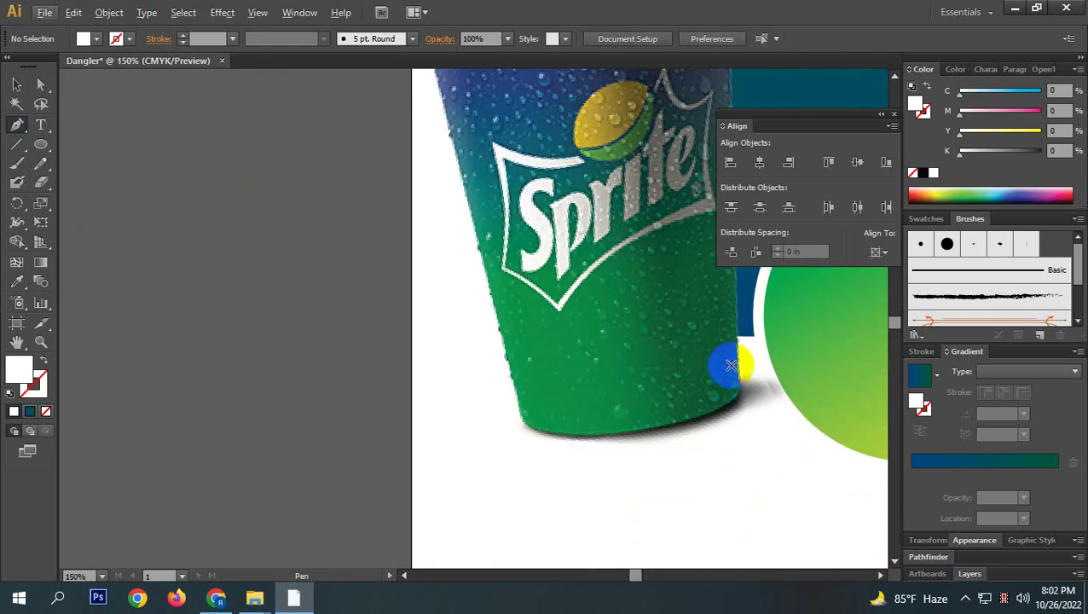
scroll(459, 258, up, 5)
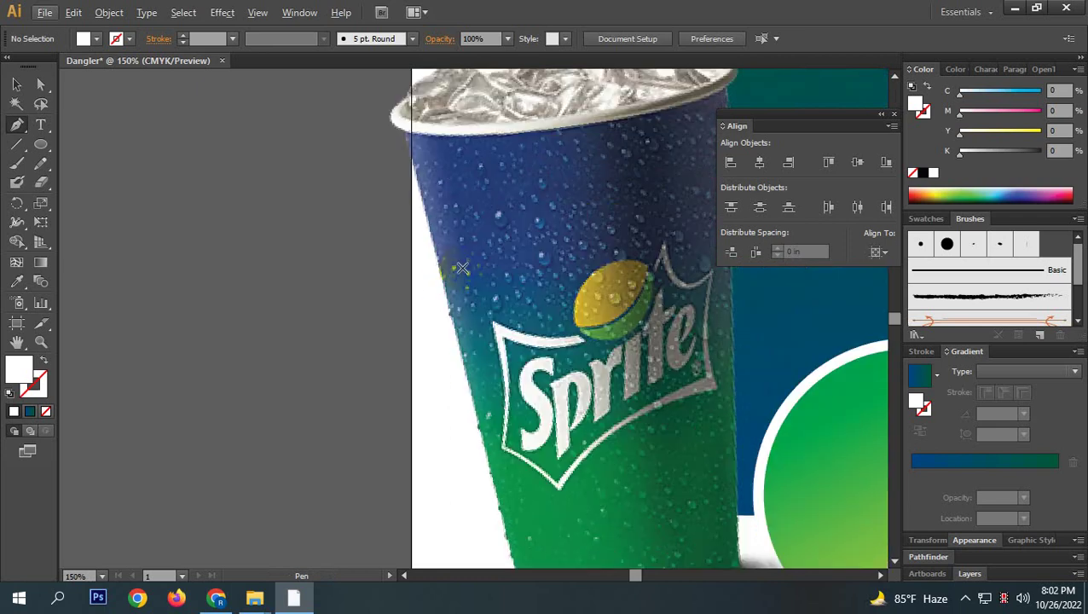
click(547, 175)
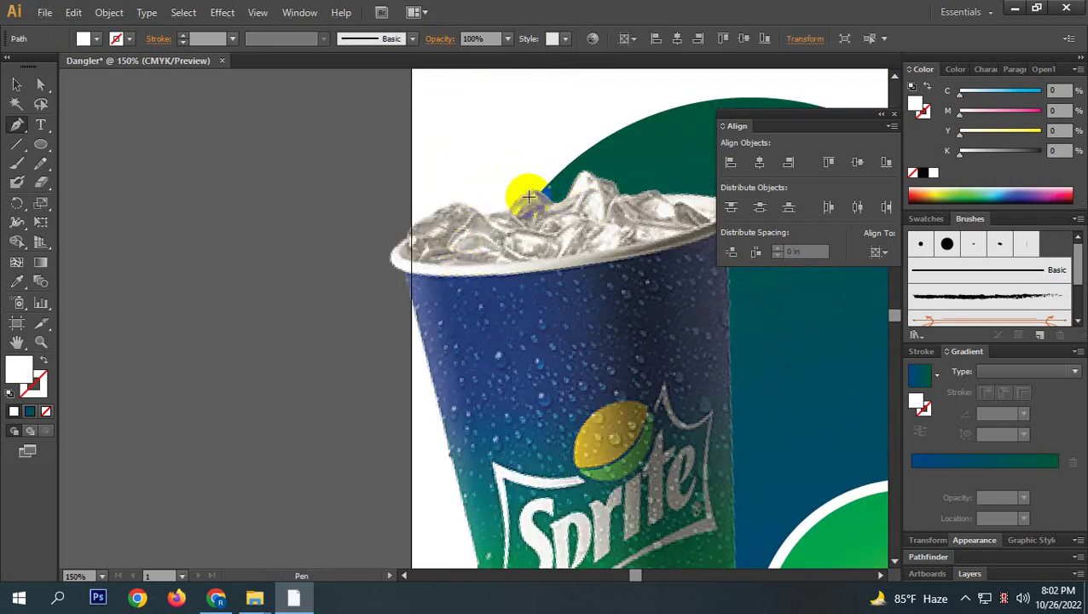
drag(506, 198, 491, 232)
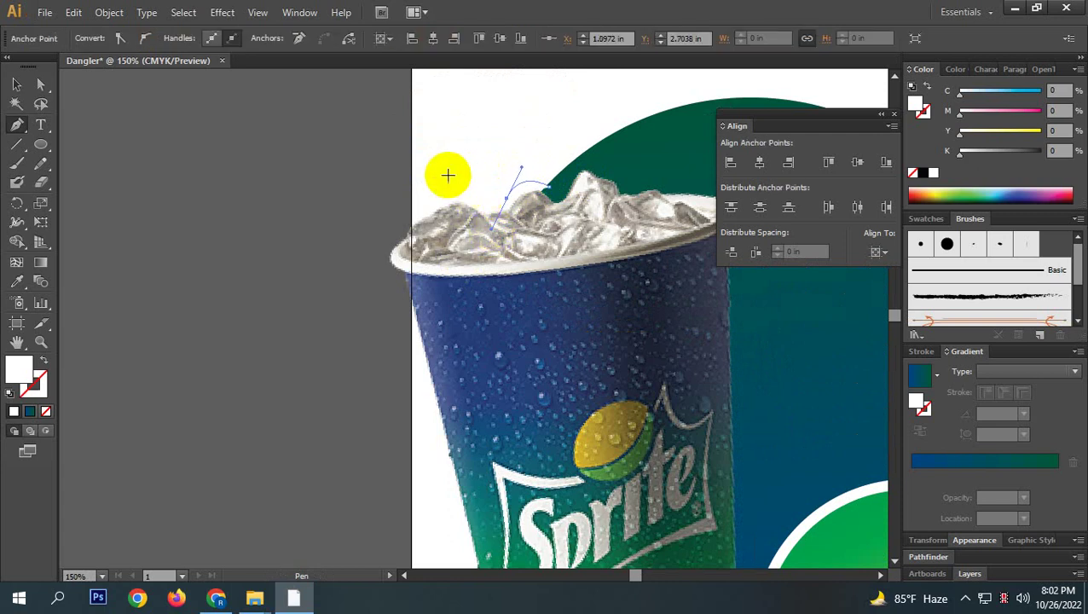
click(504, 206)
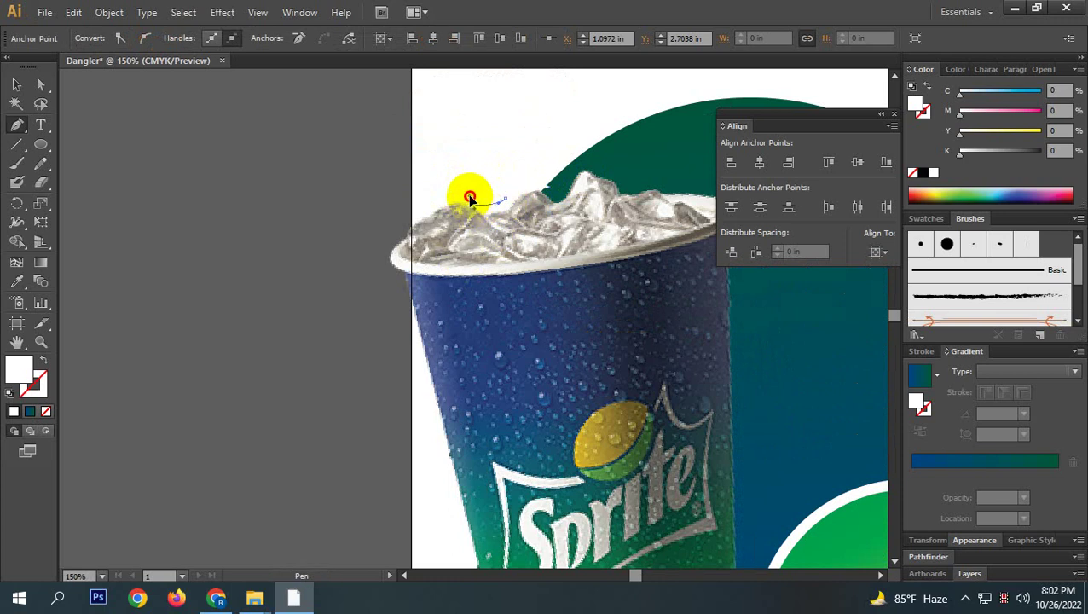
click(471, 199)
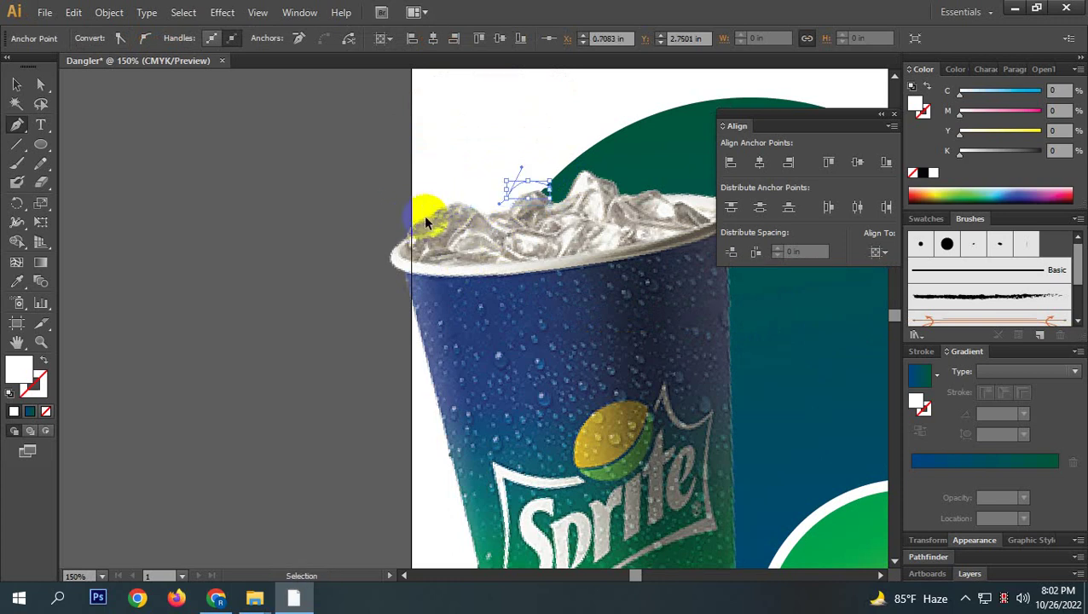
click(469, 197)
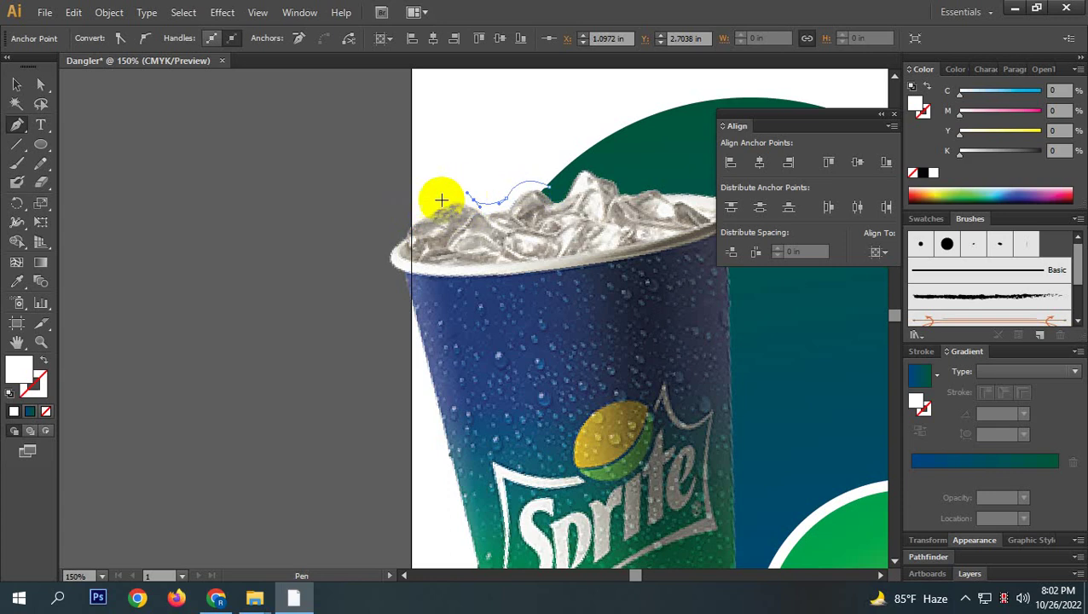
Continue the Pen path over the outer ice and around the cup's outer rim, ending just below the rim.
drag(405, 209, 355, 241)
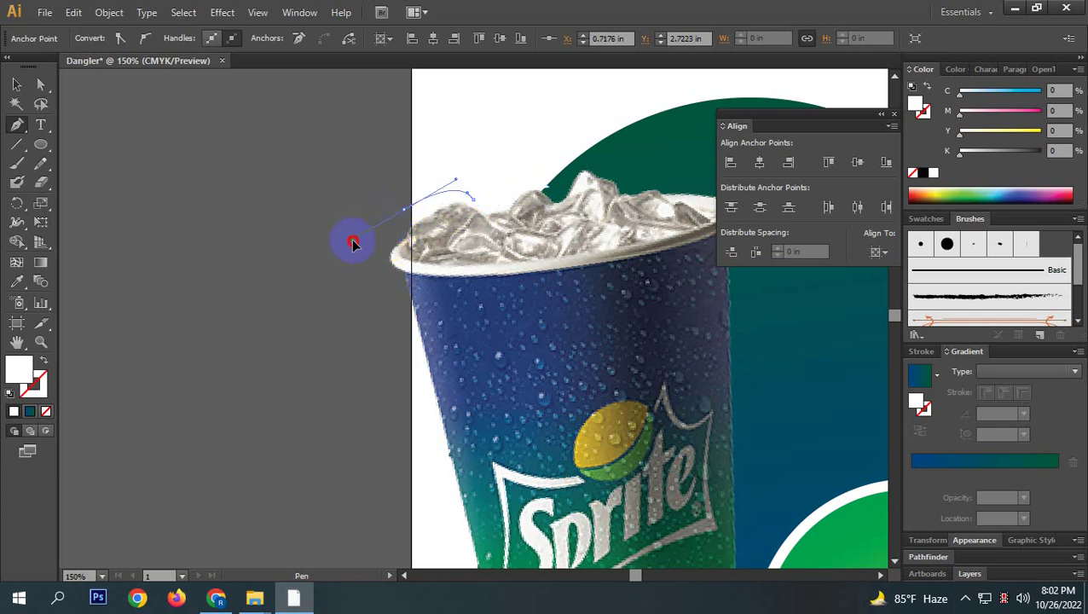
click(403, 223)
drag(408, 215, 381, 259)
ctrl+click(397, 288)
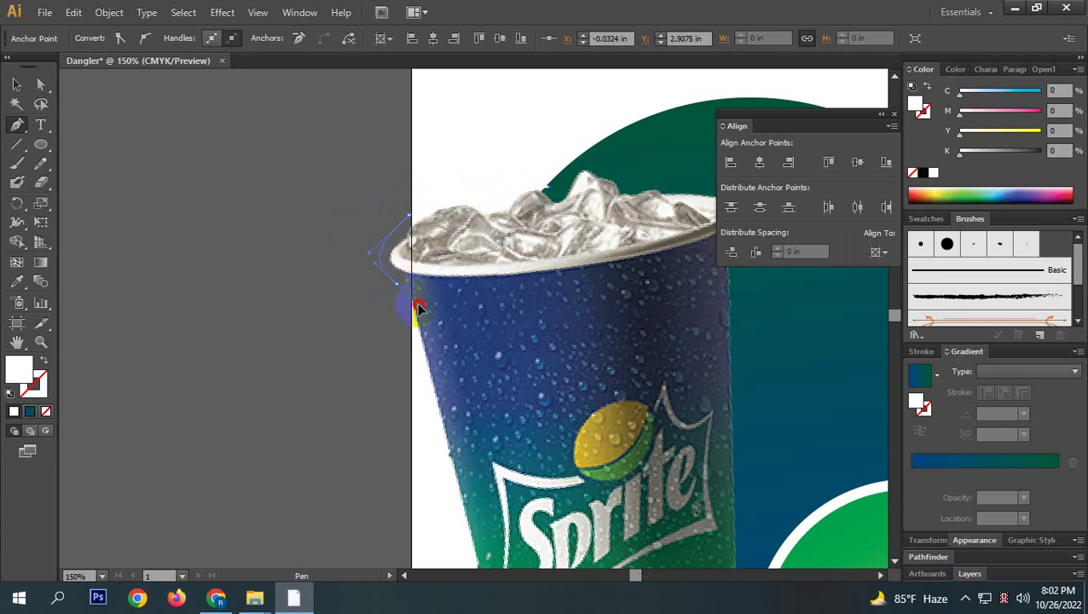
scroll(410, 273, down, 3)
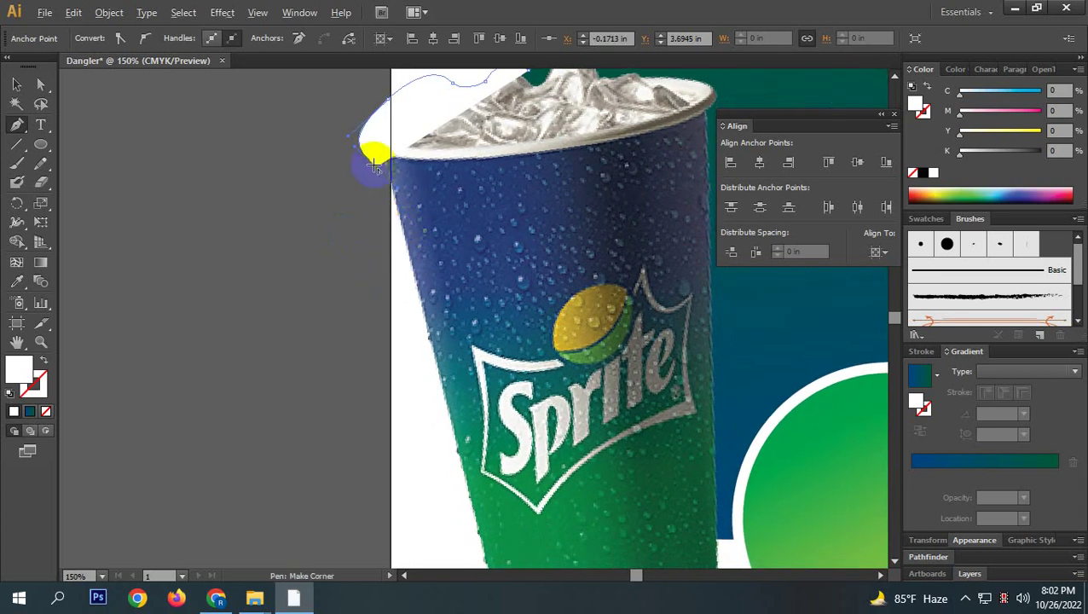
Make the anchor below the rim a corner and extend the path straight along the cup's outer side to its base.
alt+click(373, 166)
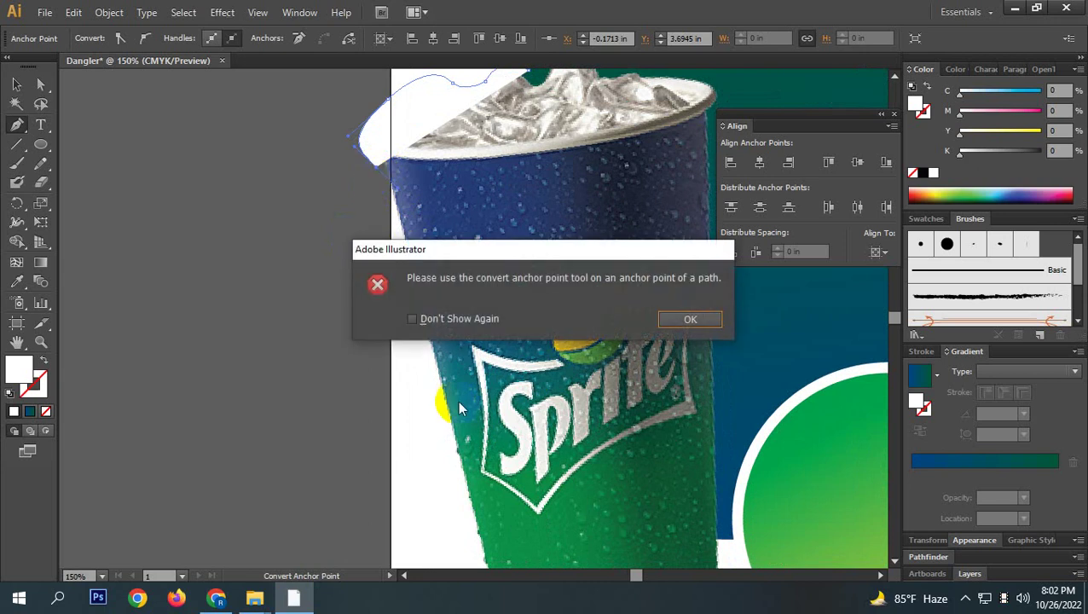
click(674, 322)
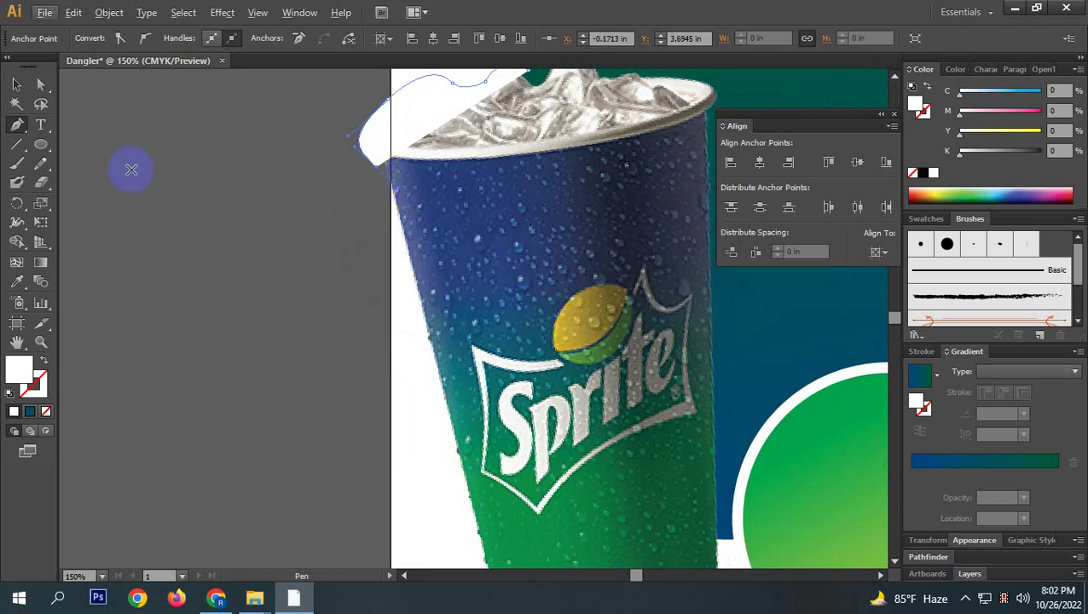
key(alt)
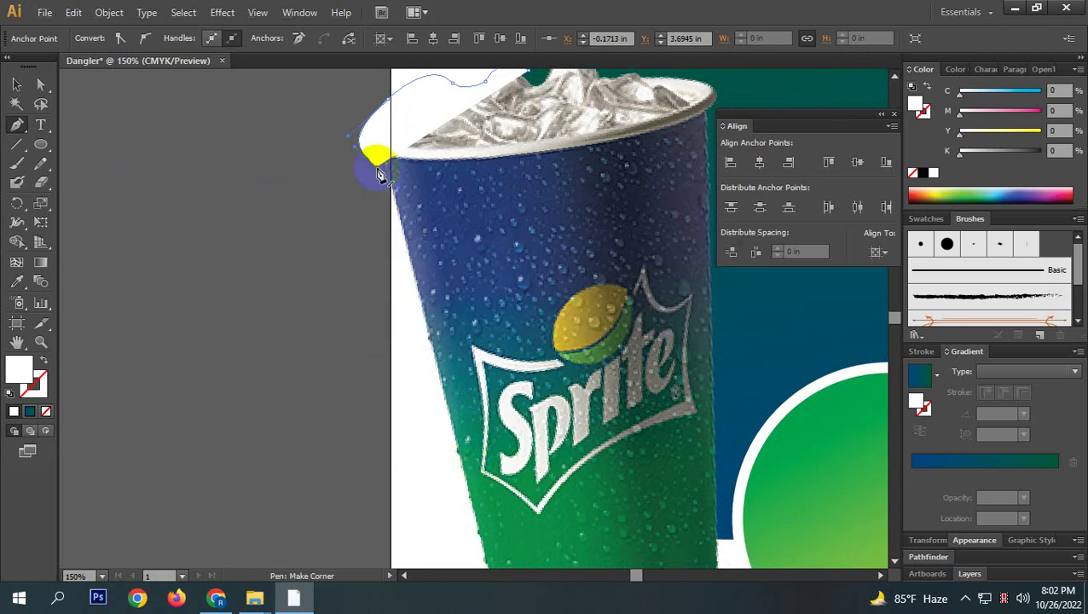
scroll(483, 347, down, 3)
click(493, 517)
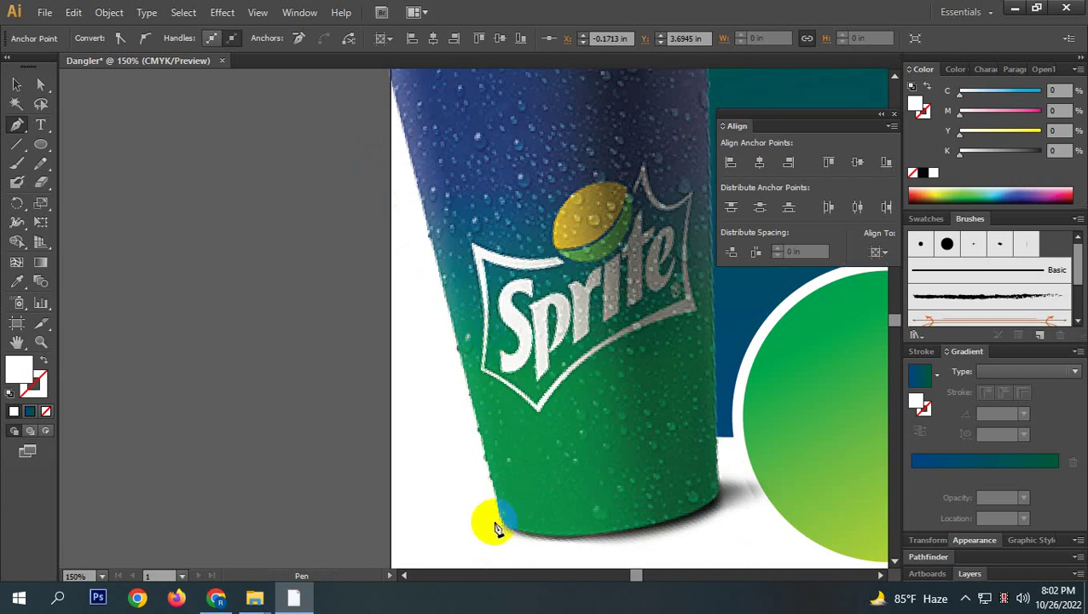
scroll(537, 452, down, 5)
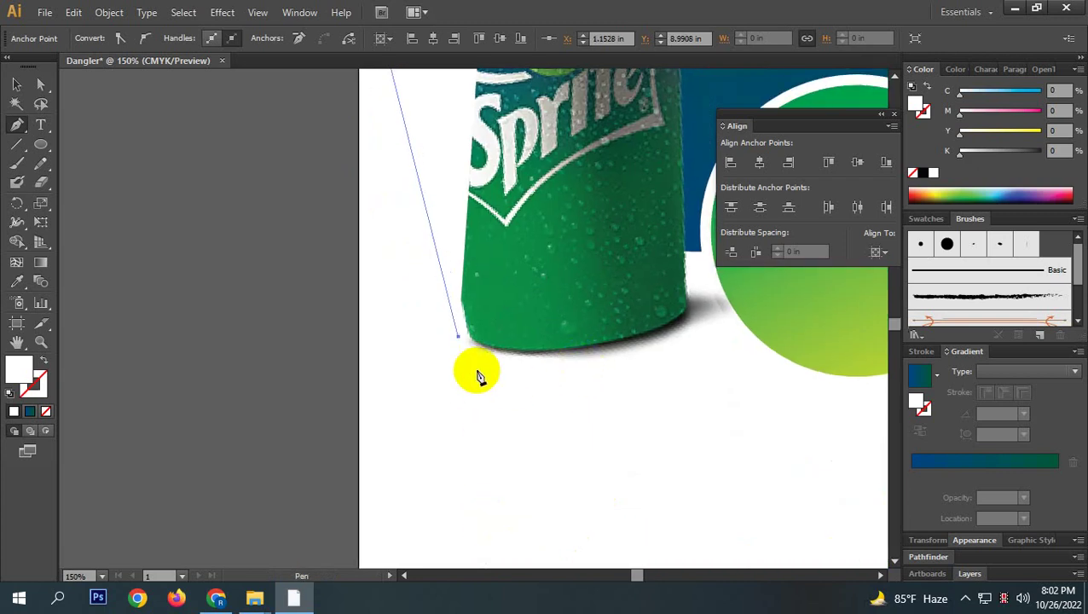
Remove the path's fill and curve the path under the cup's base to a corner anchor at the shadow side.
click(45, 411)
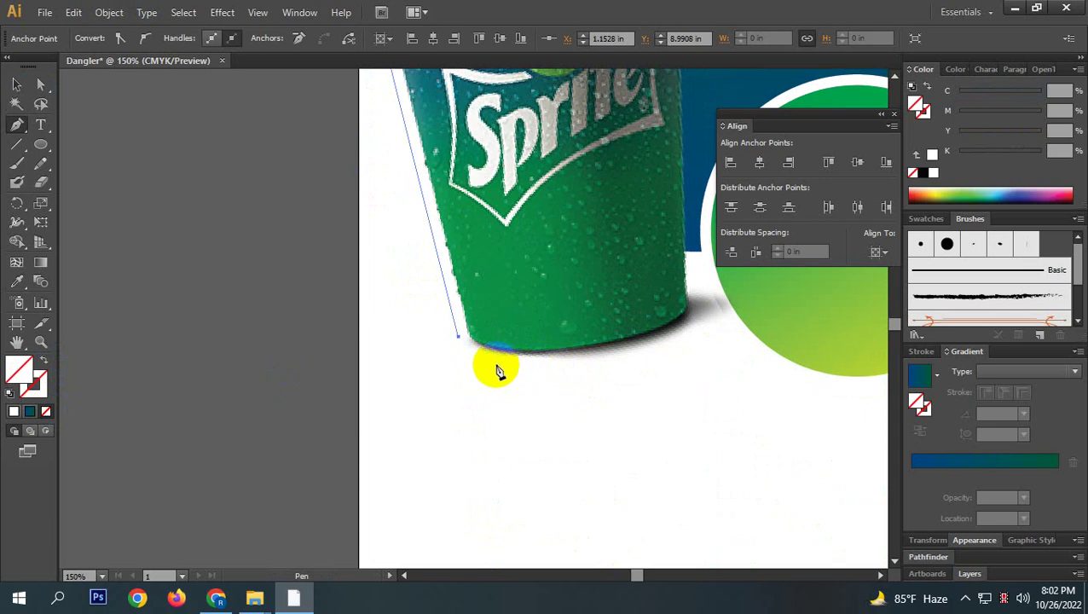
click(460, 347)
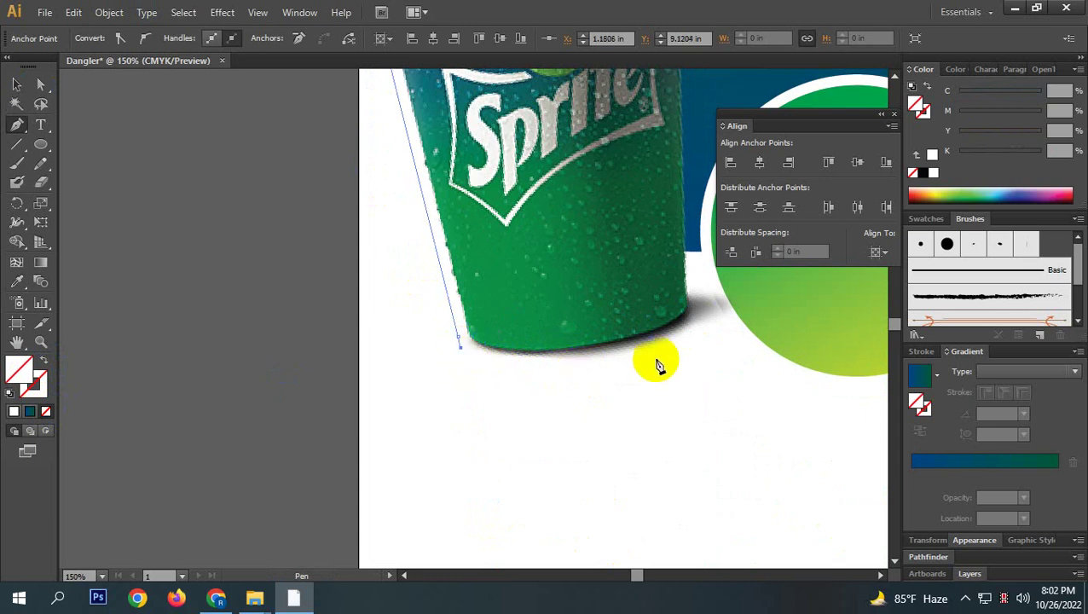
drag(702, 325, 845, 245)
click(702, 321)
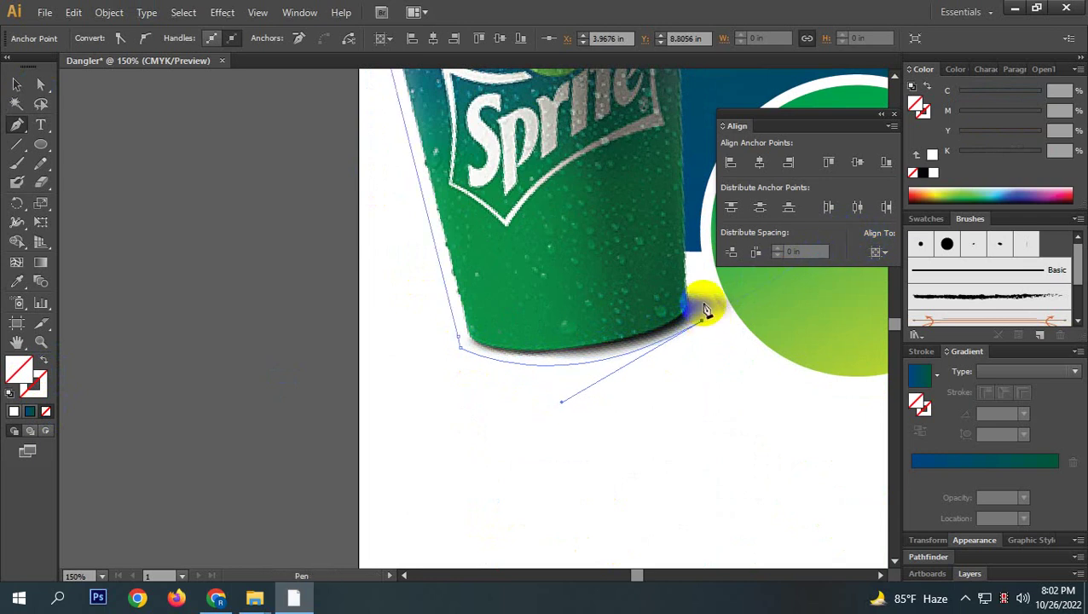
drag(706, 317, 691, 271)
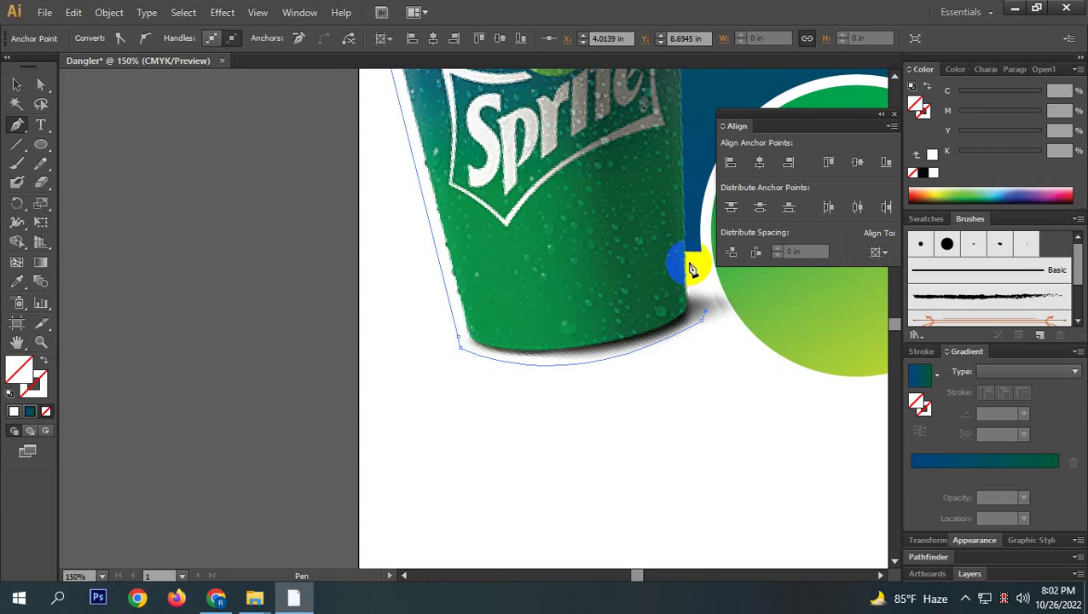
key(ctrl)
ctrl+click(702, 319)
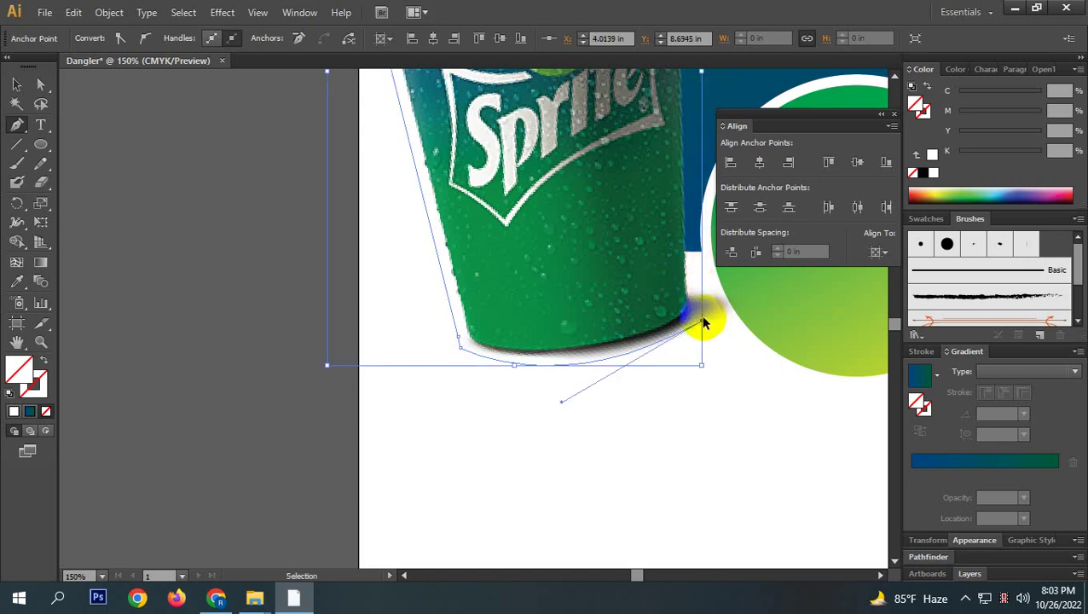
Run the path up the cup's inner side and across the cup body, closing it at its starting anchor above the ice.
click(696, 269)
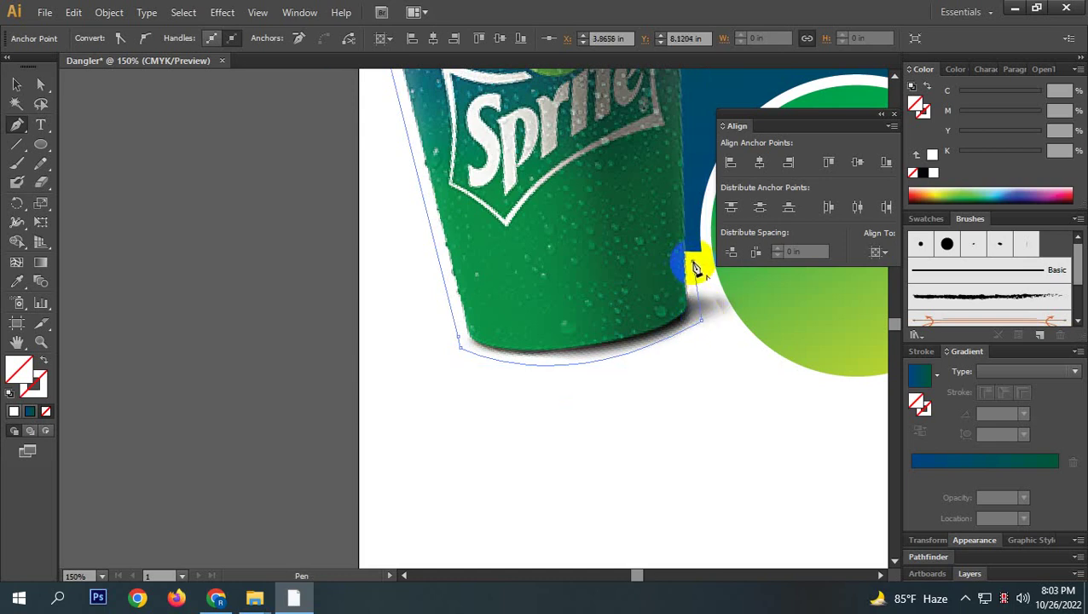
click(693, 234)
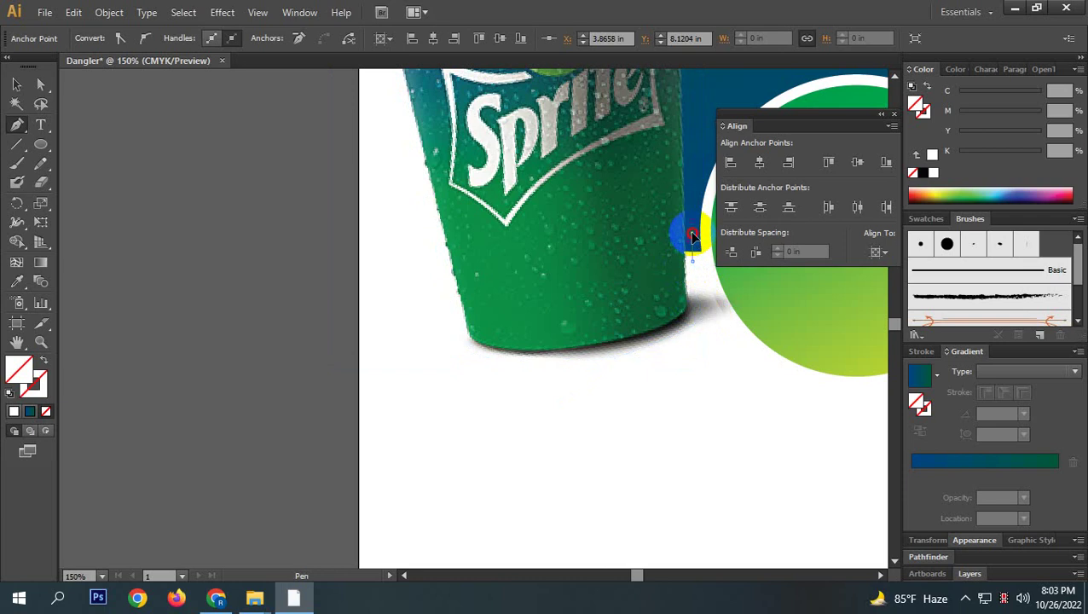
scroll(622, 304, down, 5)
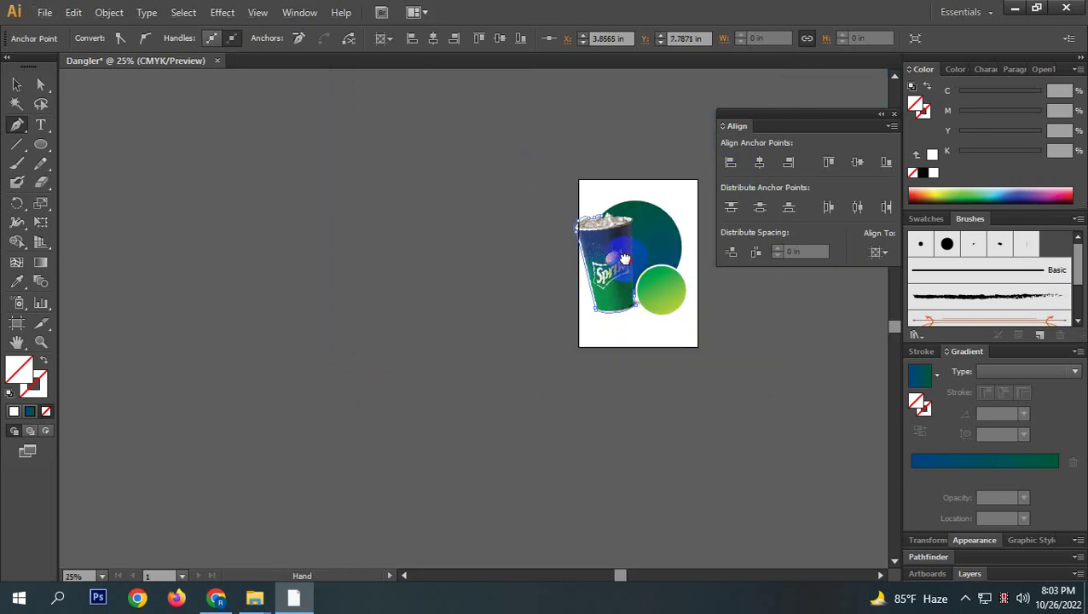
scroll(631, 354, up, 3)
click(588, 295)
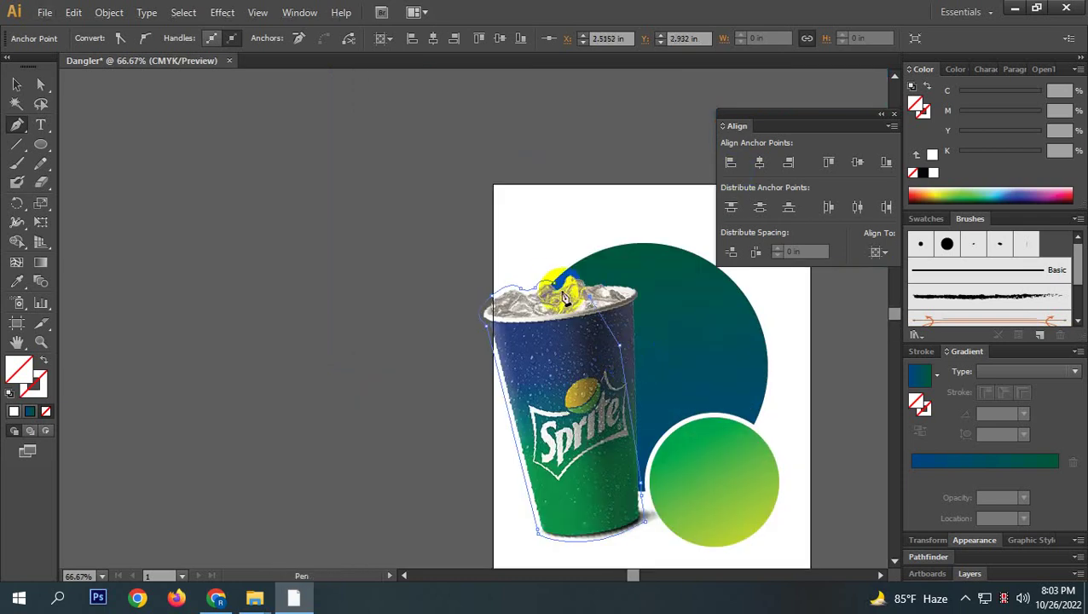
click(541, 275)
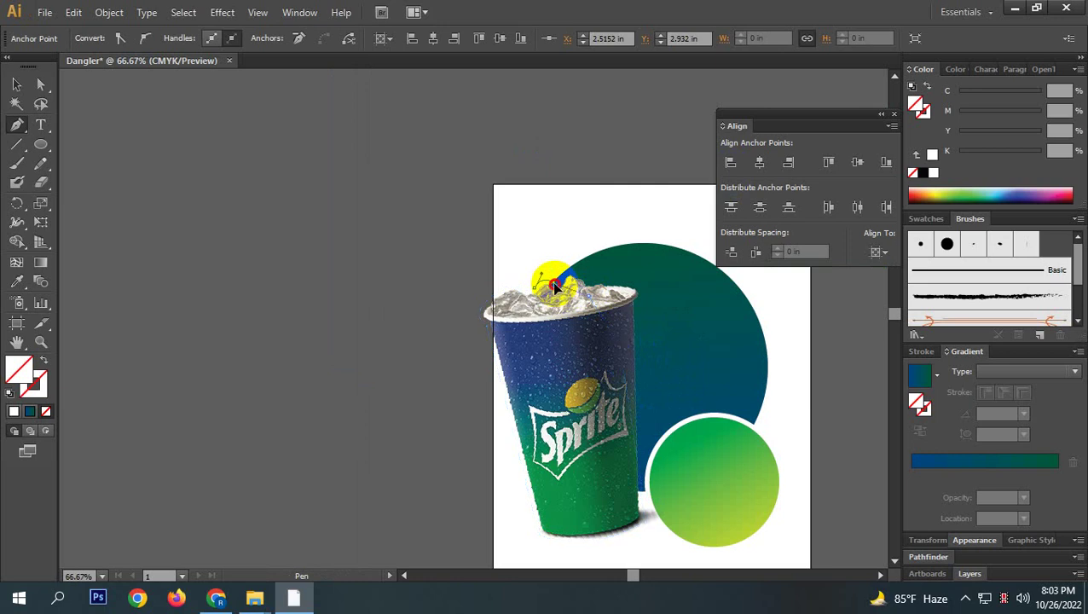
Fill the closed cup outline shape with white.
click(17, 83)
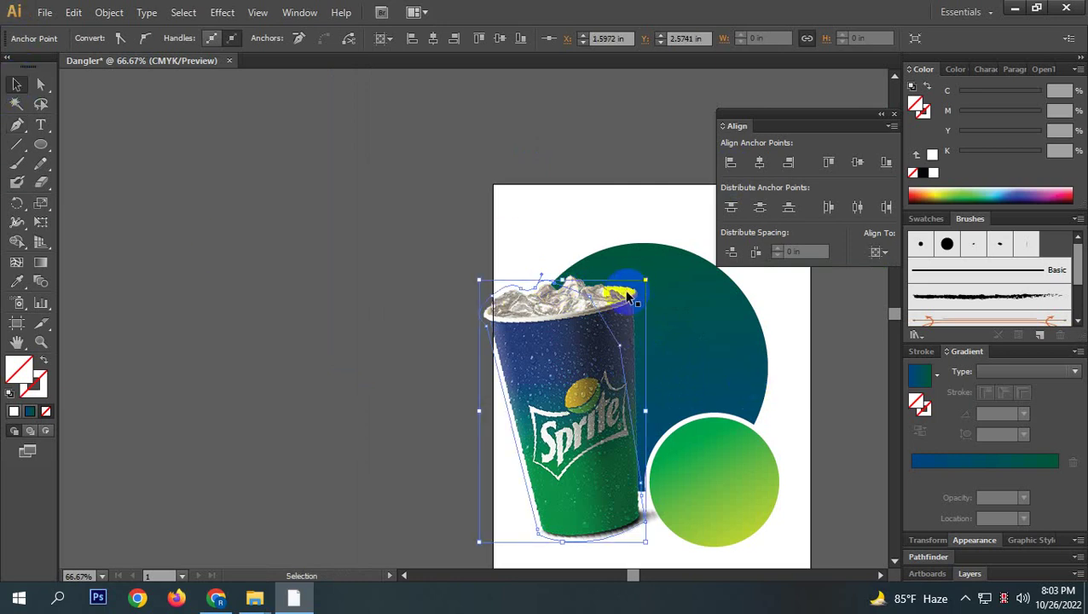
click(933, 172)
alt+scroll(200, 352, down, 3)
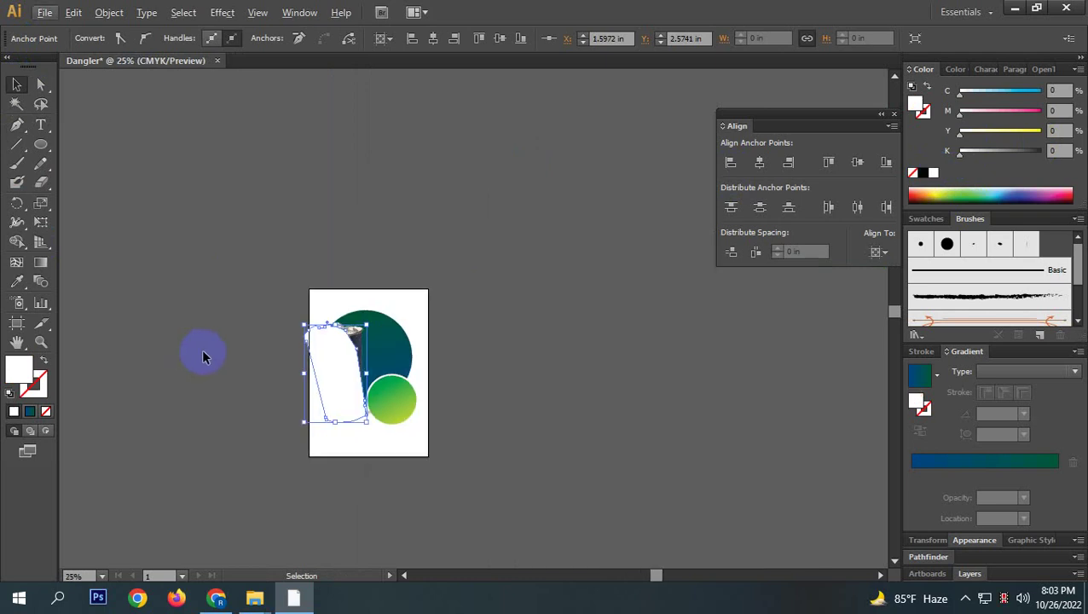
alt+scroll(264, 401, up, 2)
click(627, 236)
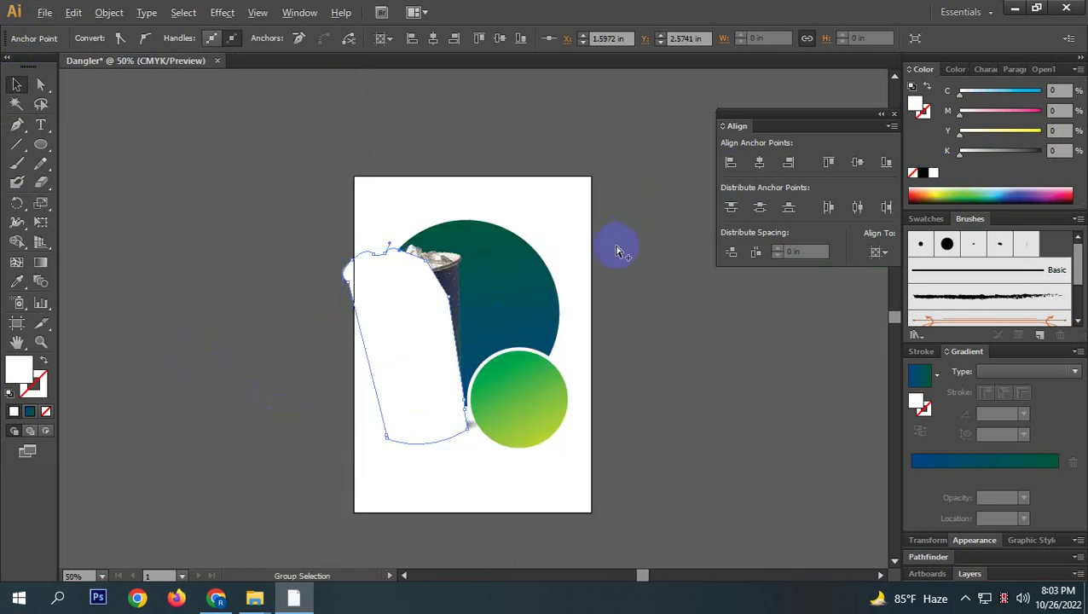
click(605, 253)
Select the whole dangler artwork and move it off the artboard onto the grey canvas beside it.
click(516, 268)
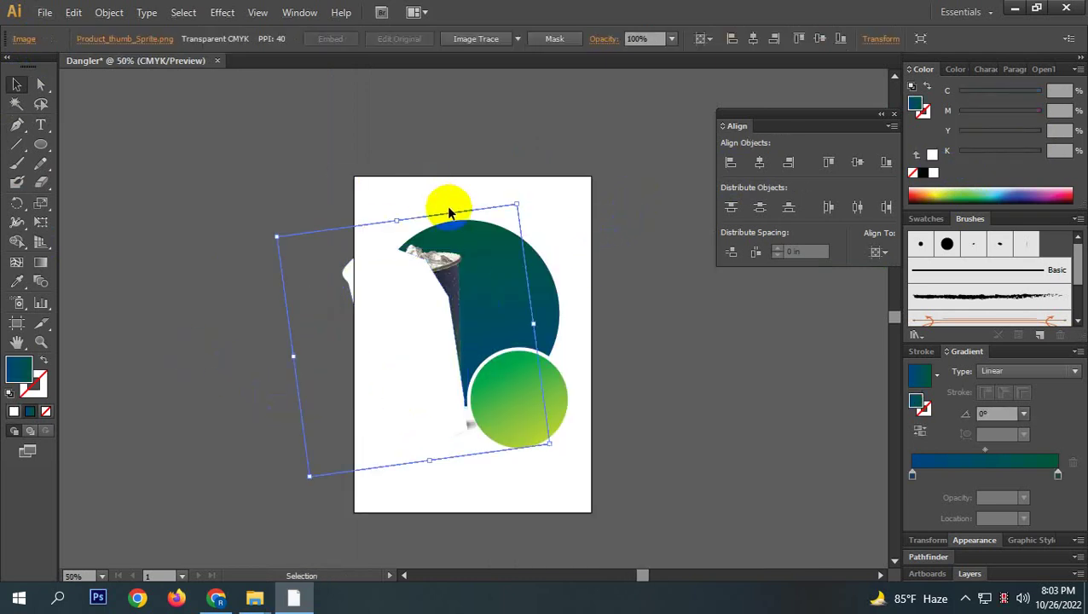
click(640, 354)
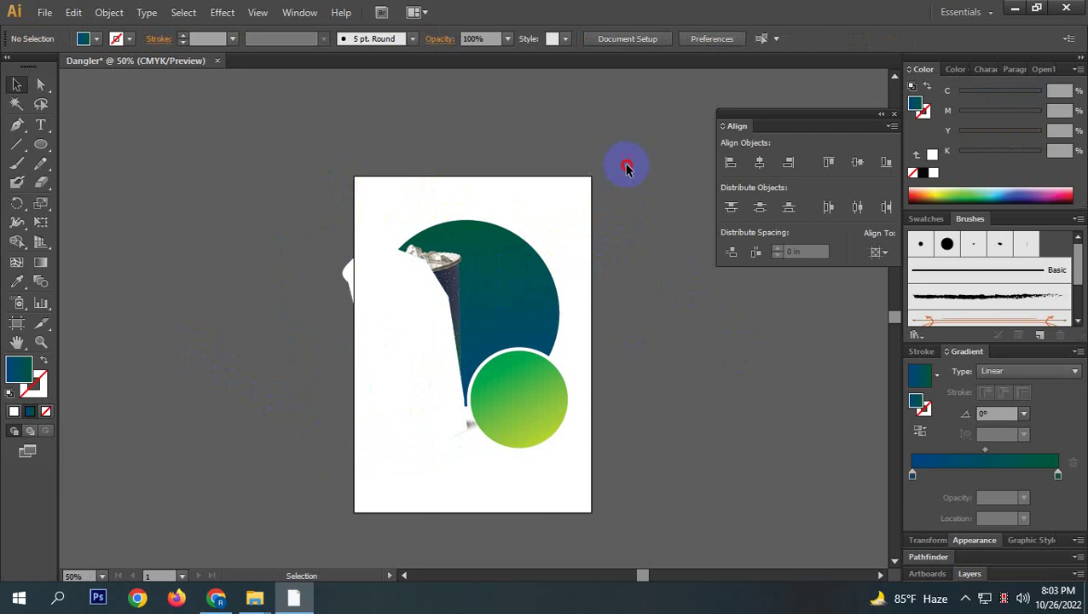
drag(289, 517, 663, 399)
alt+scroll(664, 399, down, 1)
drag(554, 380, 387, 386)
click(400, 461)
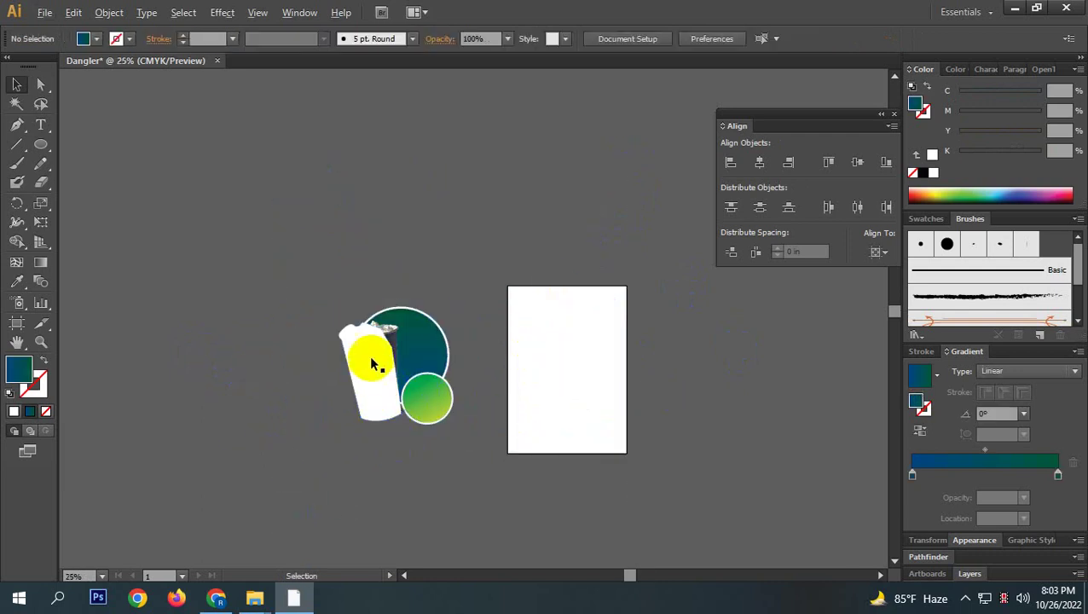
Send the white cup outline shape to the back, behind the Sprite cup and the circles.
alt+scroll(370, 357, up, 4)
click(290, 307)
right_click(290, 298)
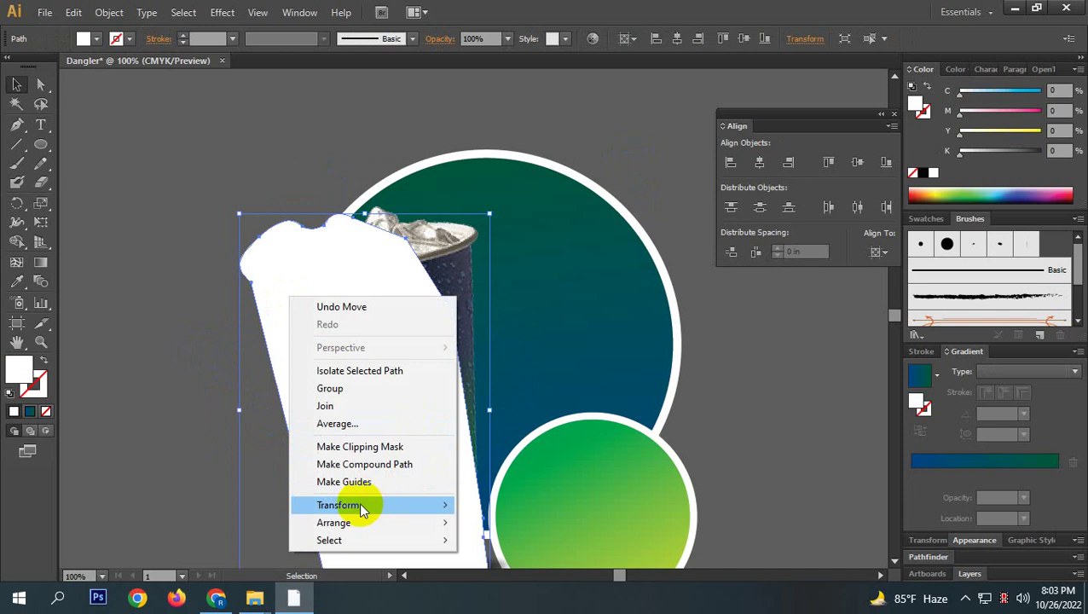
mouse_move(358, 505)
click(254, 275)
click(328, 272)
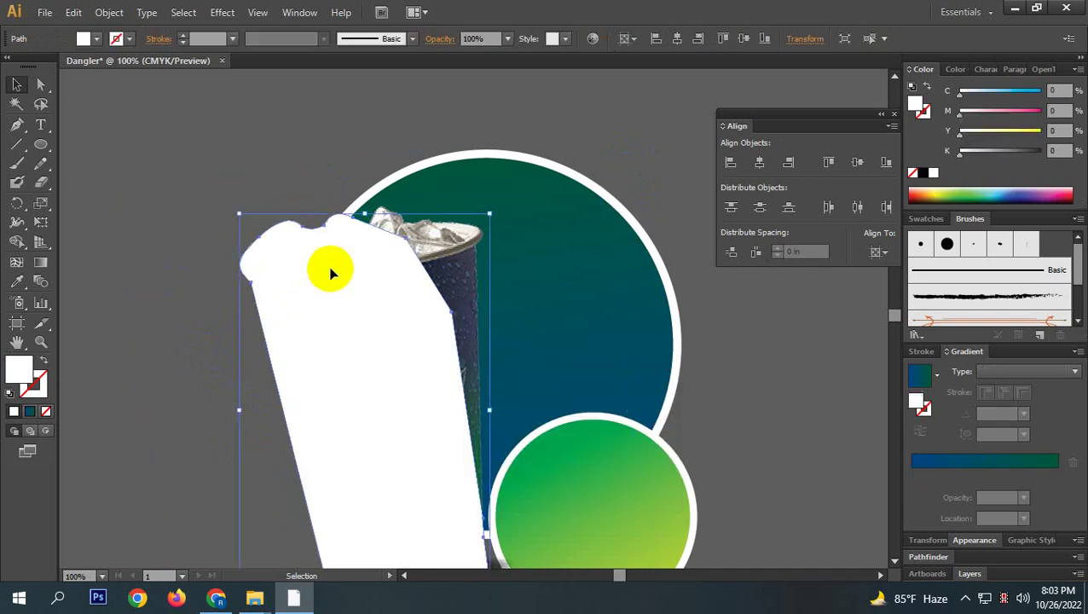
click(332, 272)
click(384, 381)
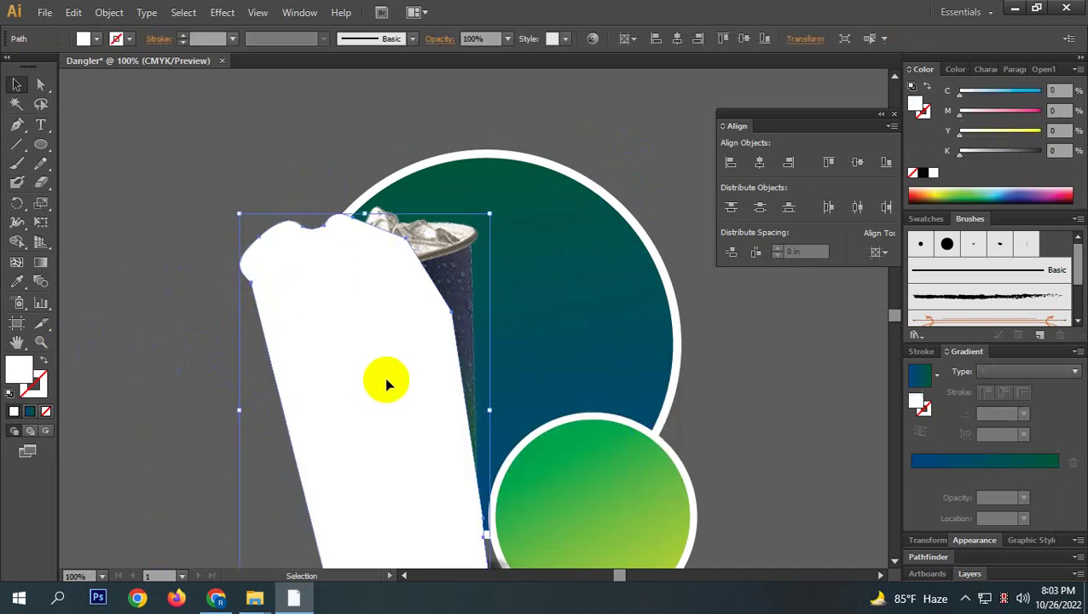
right_click(359, 346)
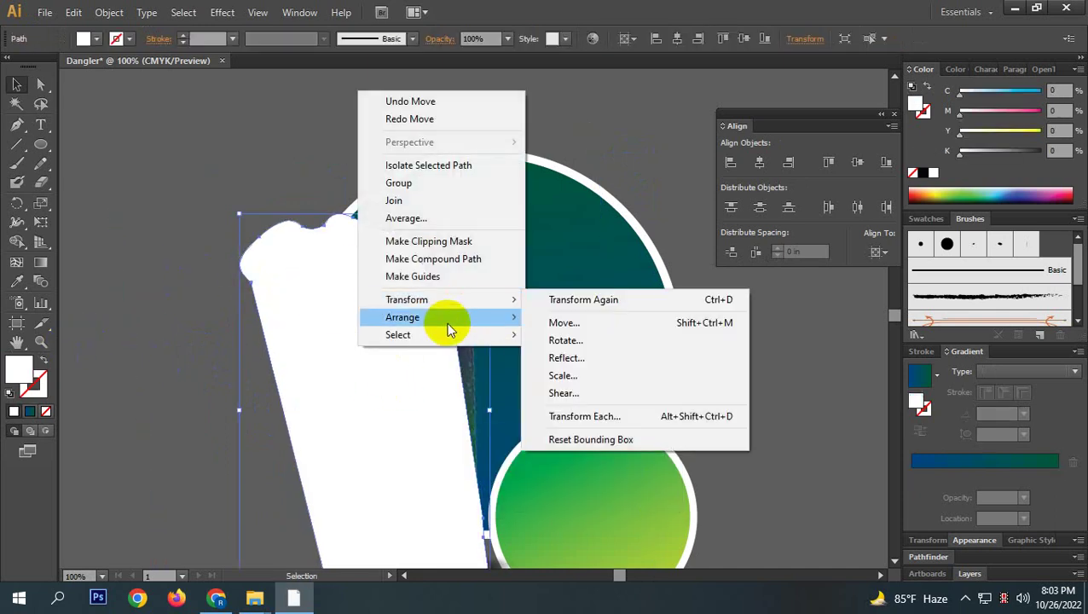
mouse_move(455, 321)
click(611, 368)
click(821, 484)
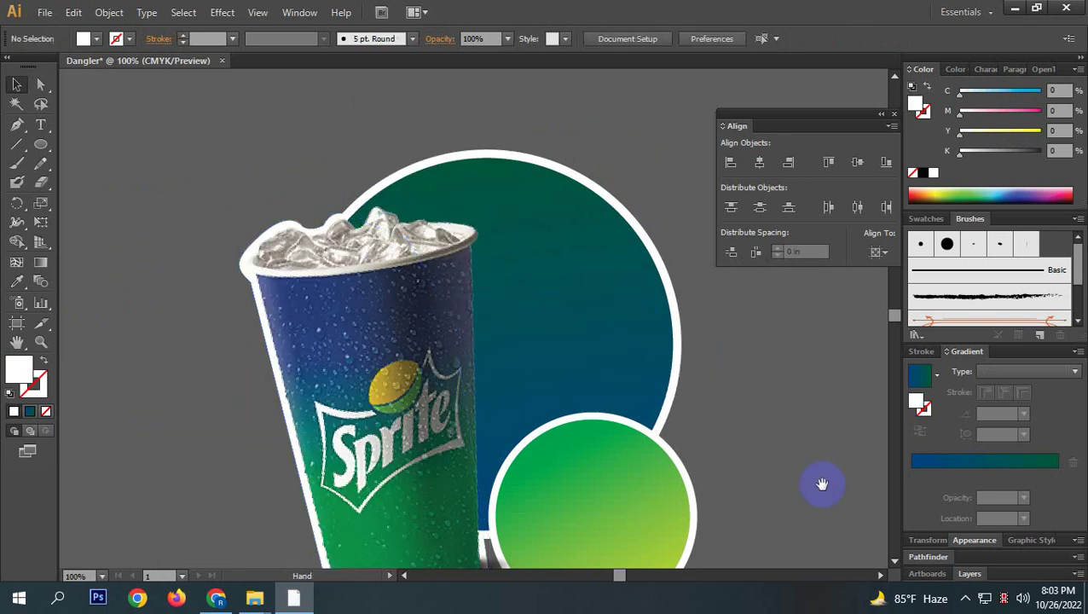
Examine the white outline around the cup, its base and the two gradient circles.
drag(821, 484, 735, 367)
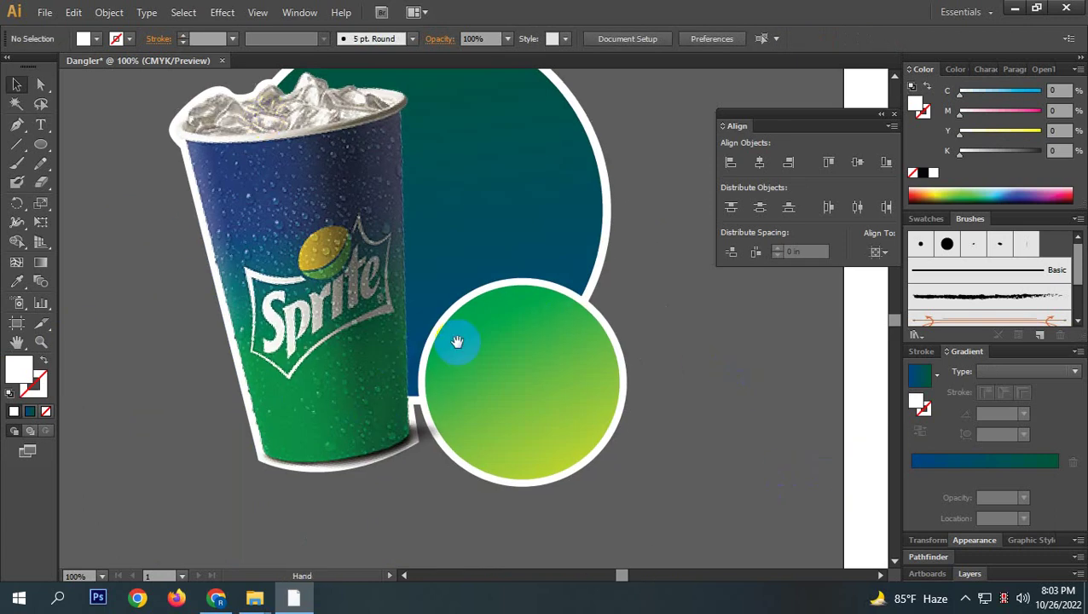
drag(488, 312, 536, 372)
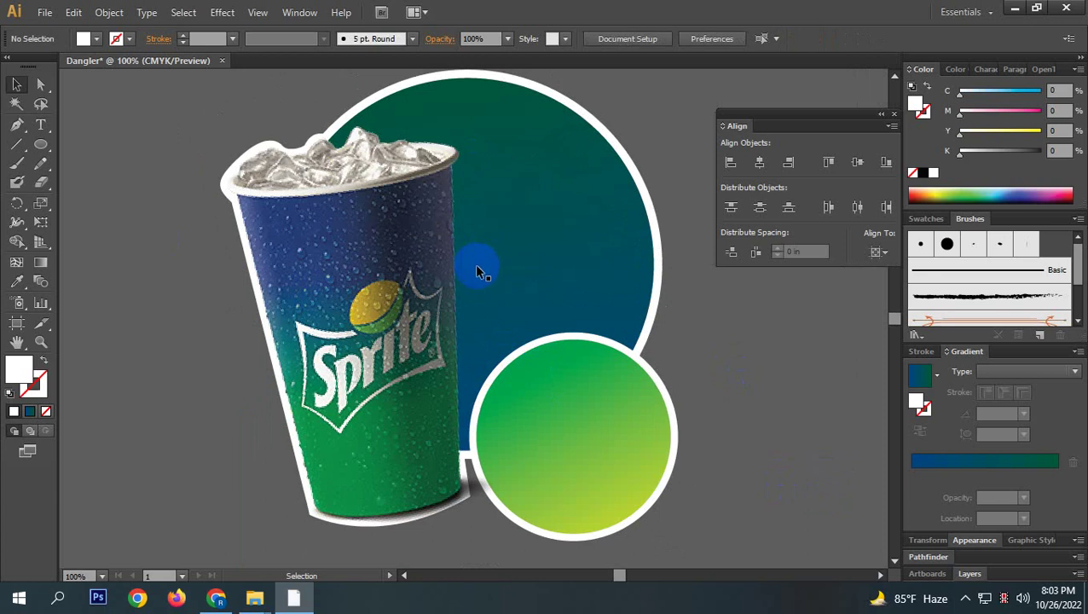
scroll(475, 264, down, 2)
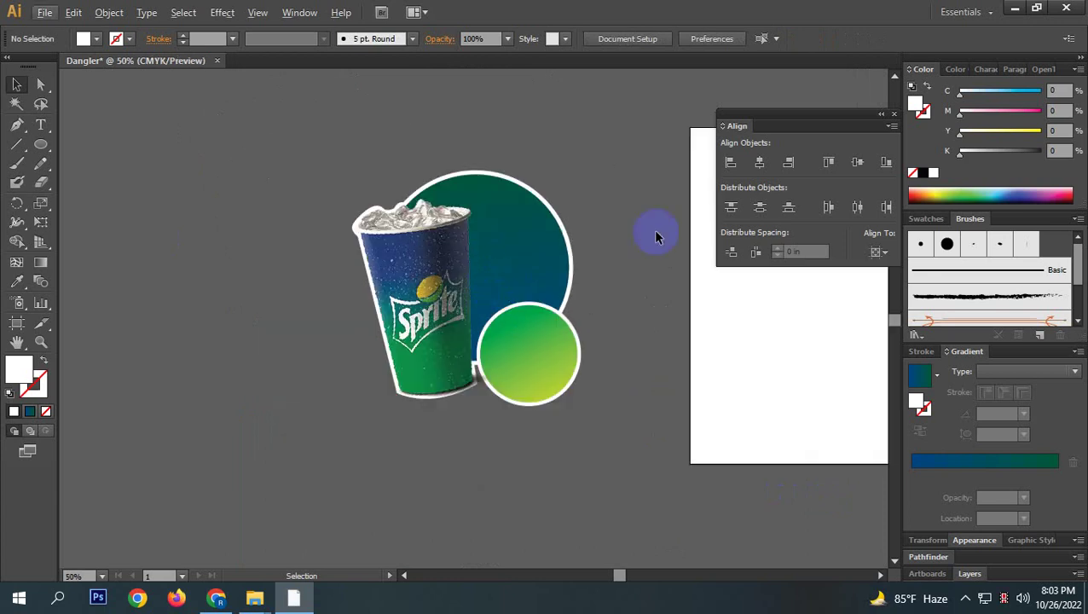
drag(731, 312, 704, 342)
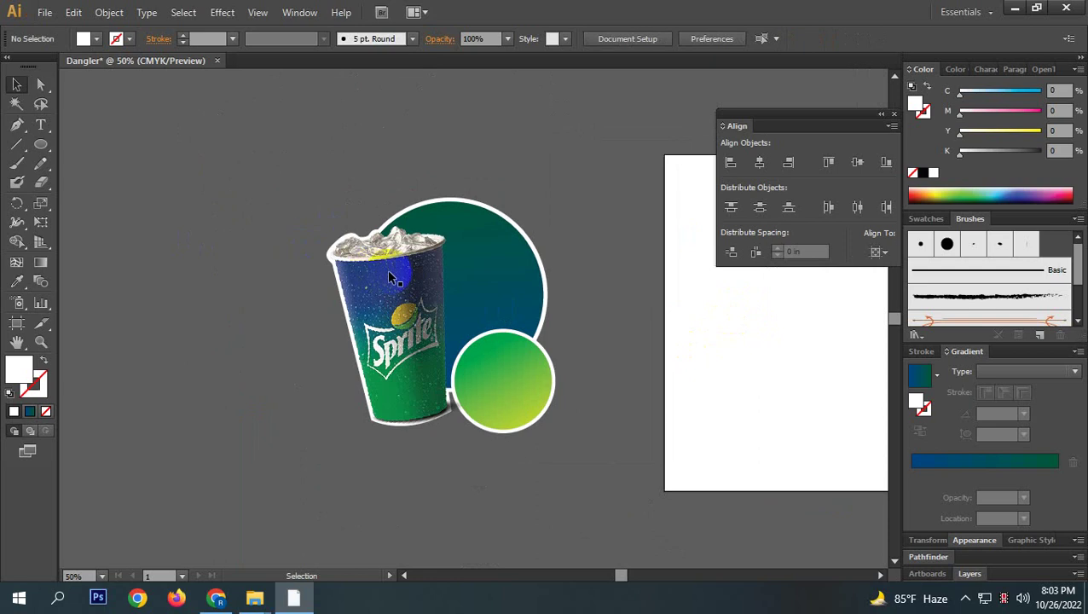
scroll(458, 217, up, 1)
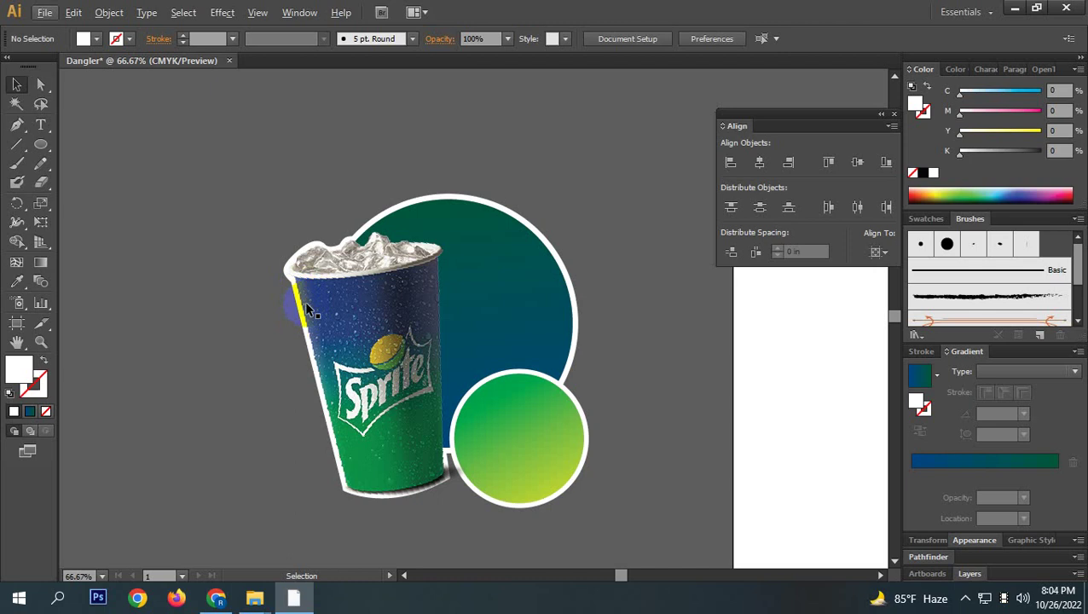
key(ctrl+plus)
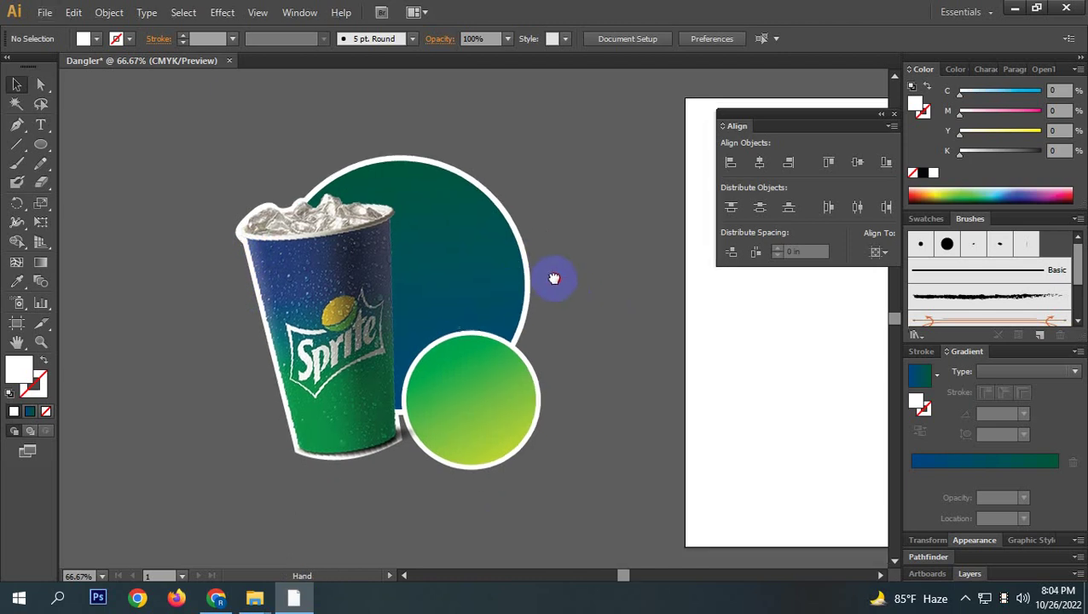
key(ctrl+plus)
key(ctrl+minus)
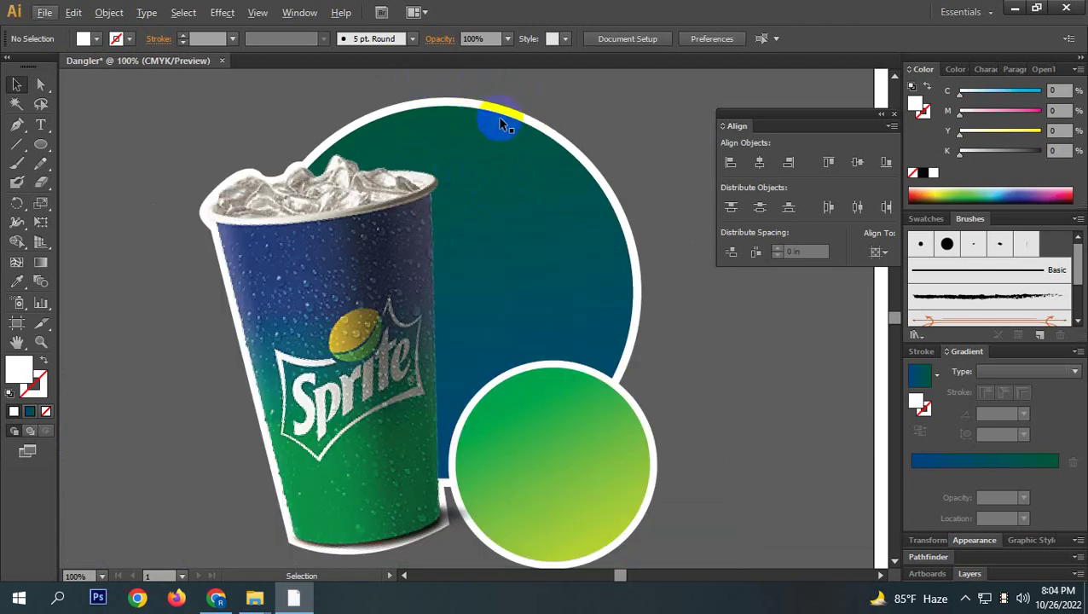
click(576, 154)
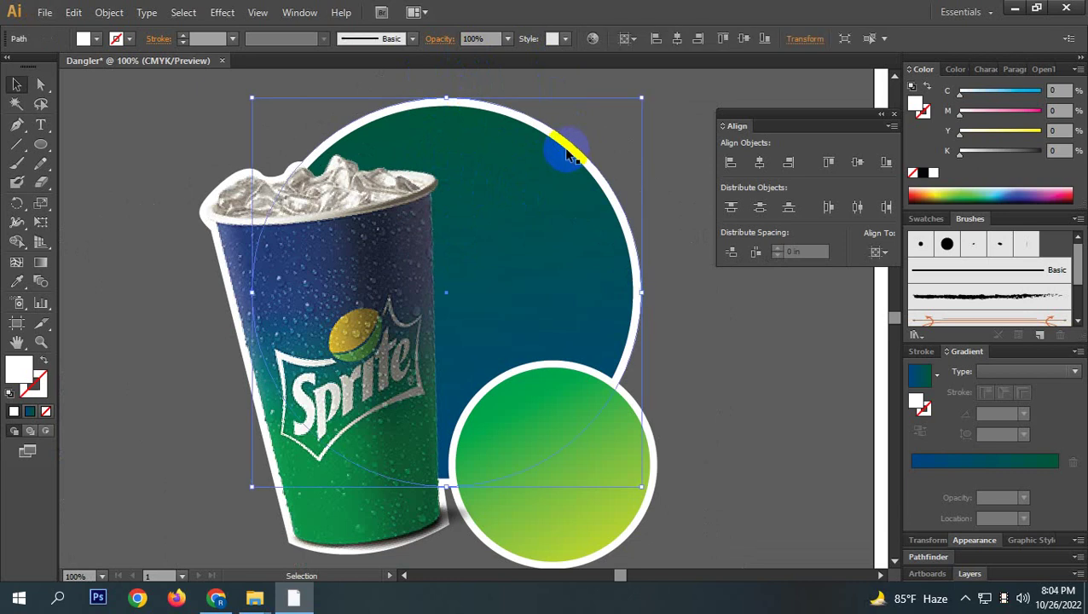
shift+click(215, 247)
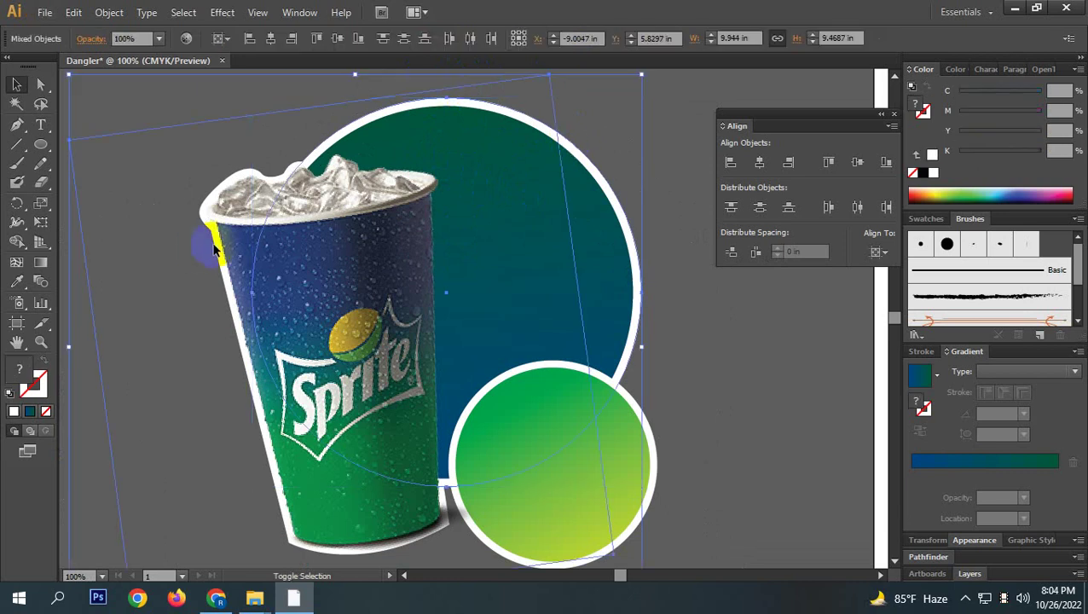
click(745, 367)
click(295, 312)
key(ctrl+shift+a)
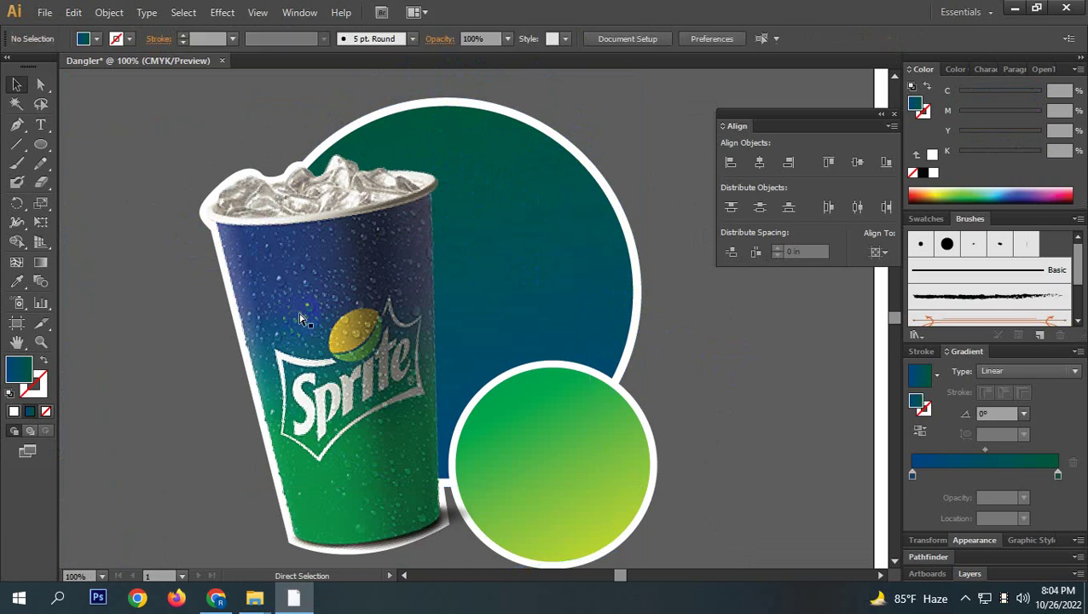
click(264, 300)
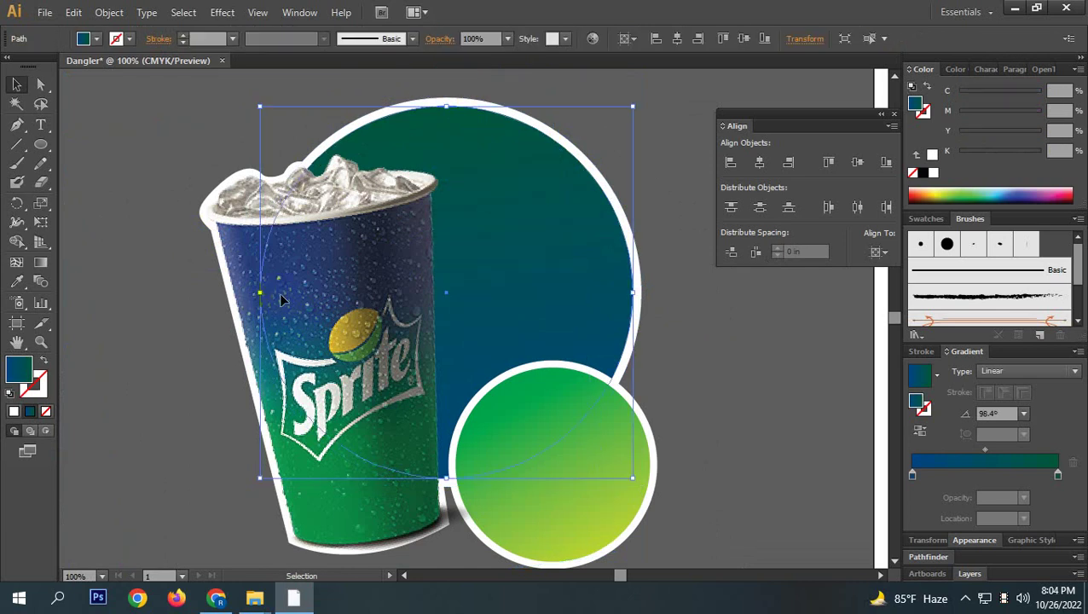
Duplicate the white cup outline and both white border circles in place, and send the copies to the back.
click(213, 247)
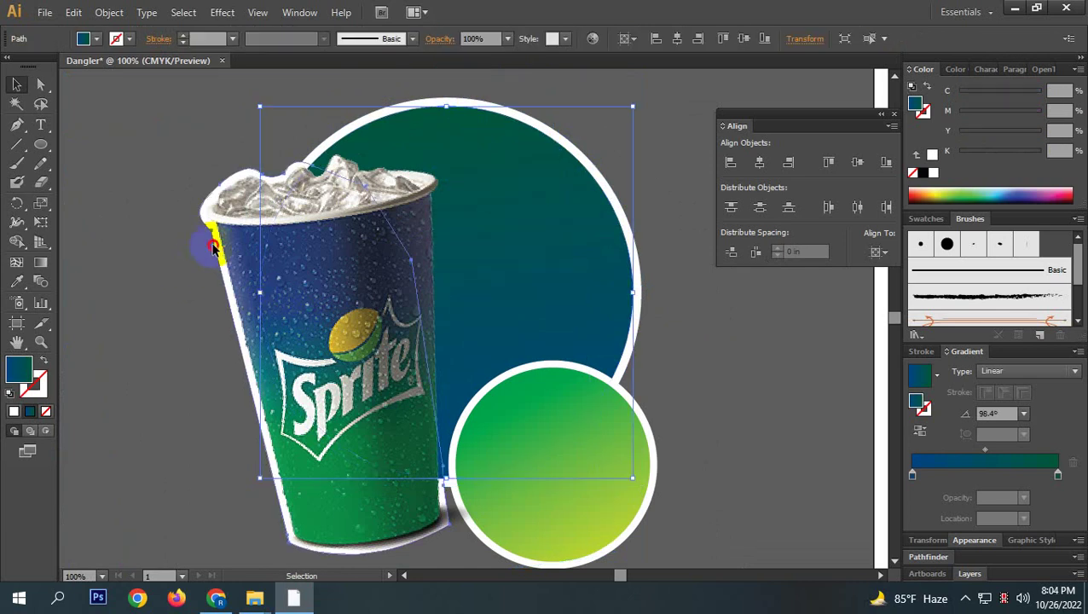
shift+click(322, 128)
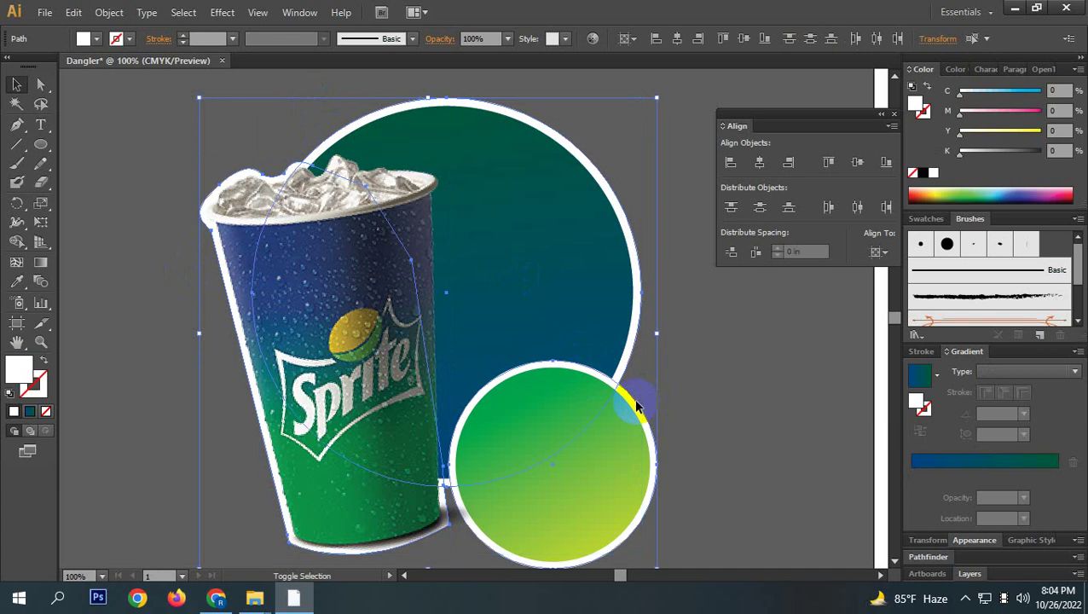
key(ctrl)
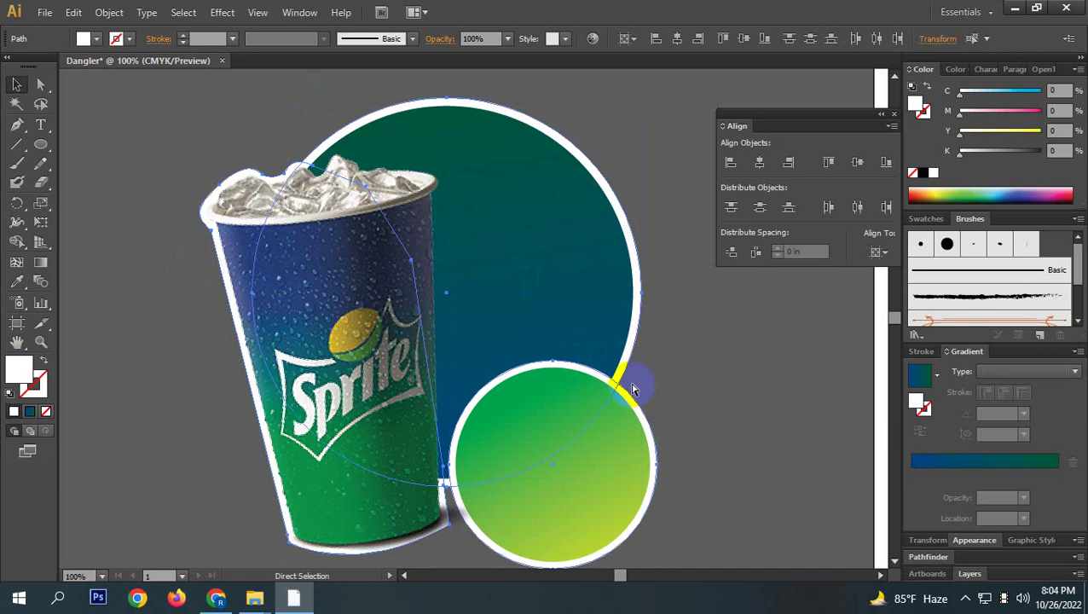
key(ctrl+8)
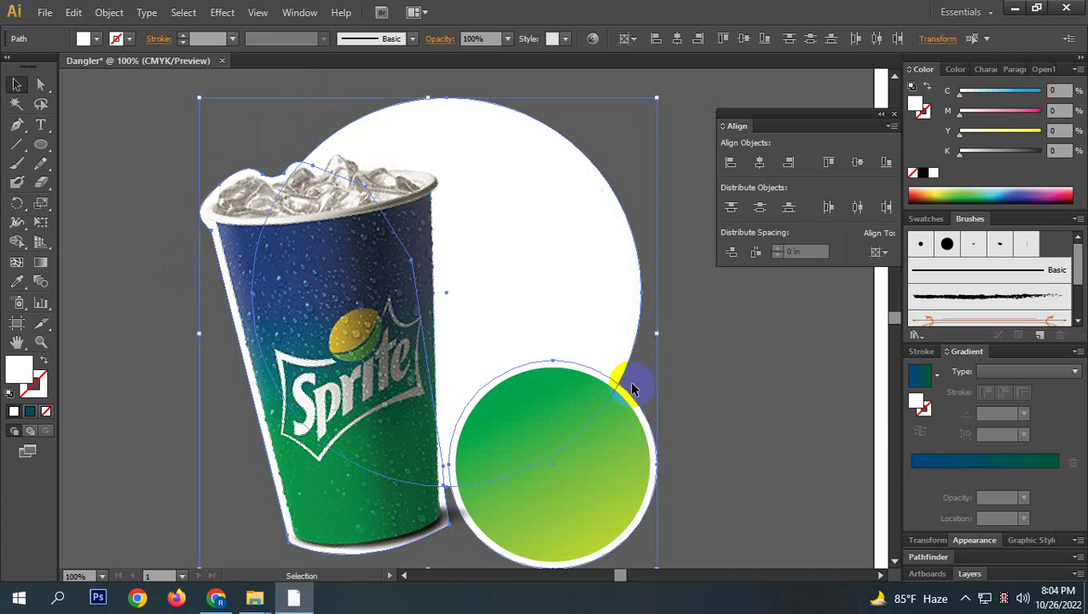
right_click(424, 257)
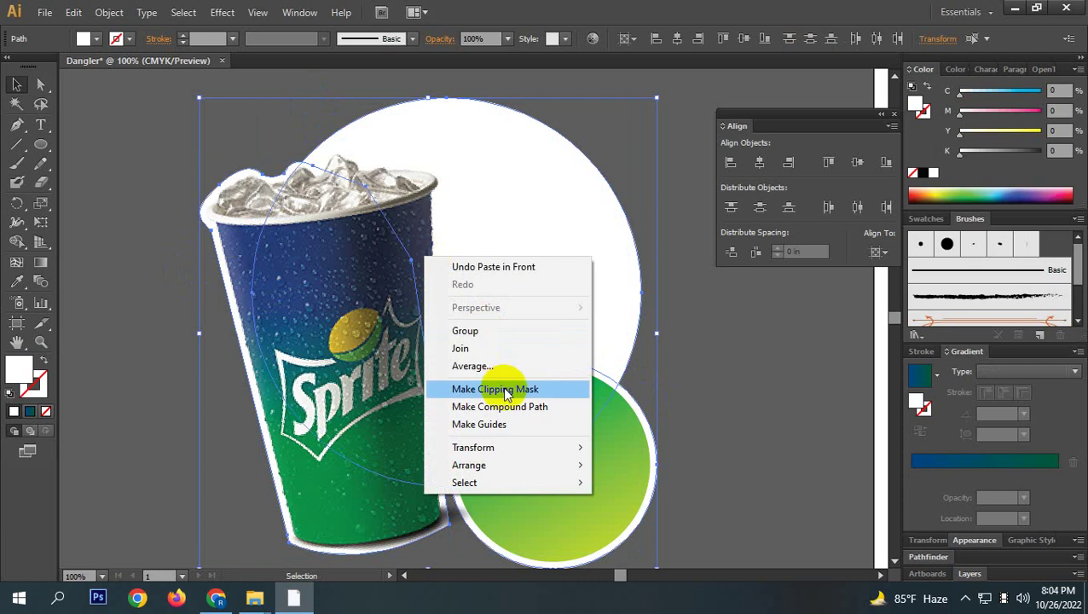
mouse_move(489, 474)
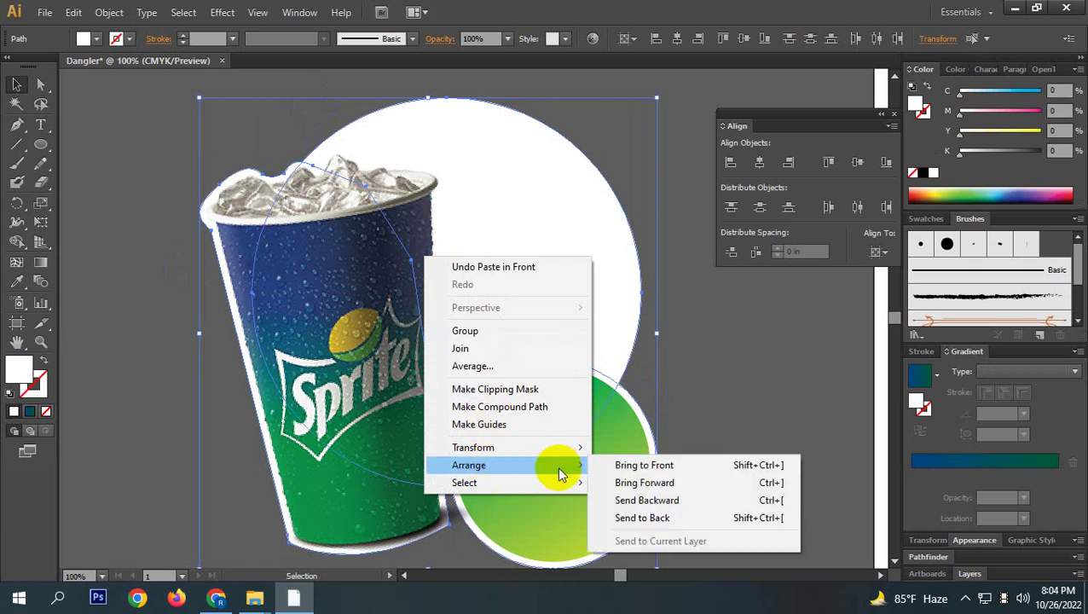
click(644, 519)
Remove the fill from the copied cup outline and border circles and convert them to guides.
right_click(411, 96)
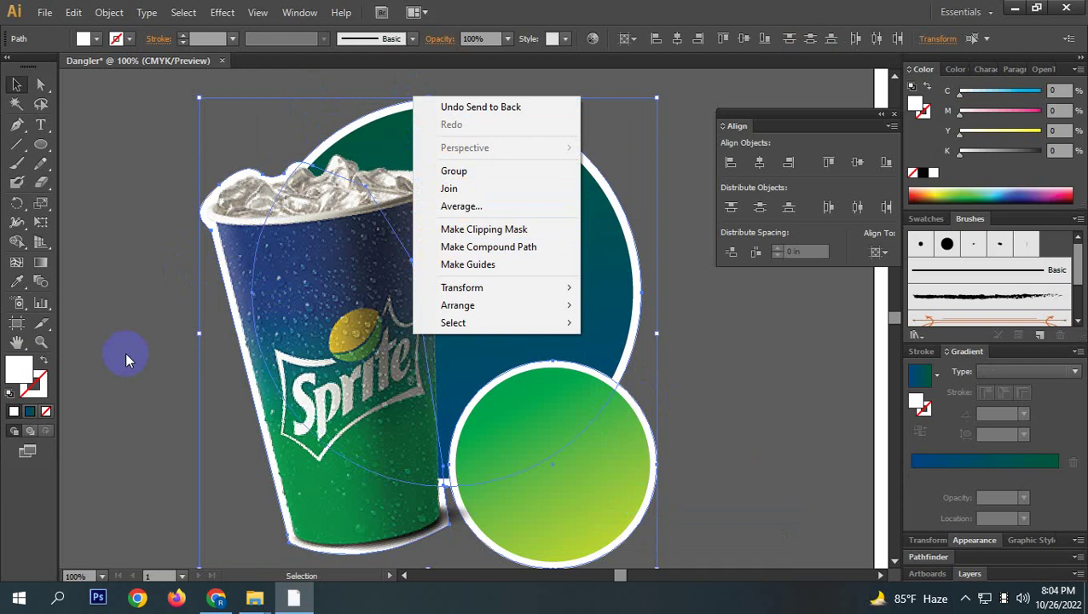
click(32, 375)
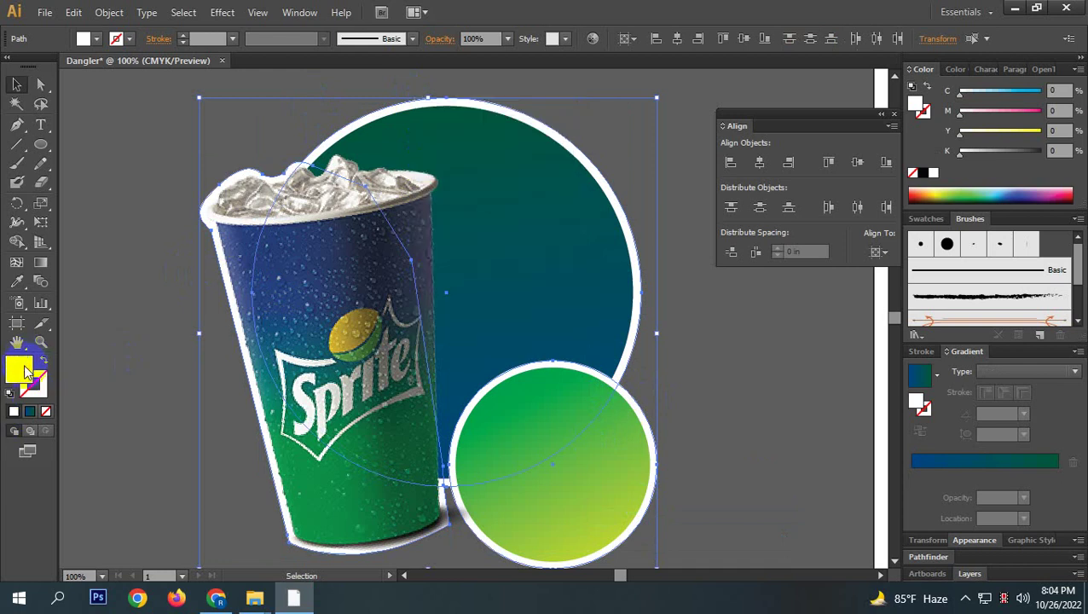
click(46, 413)
right_click(469, 104)
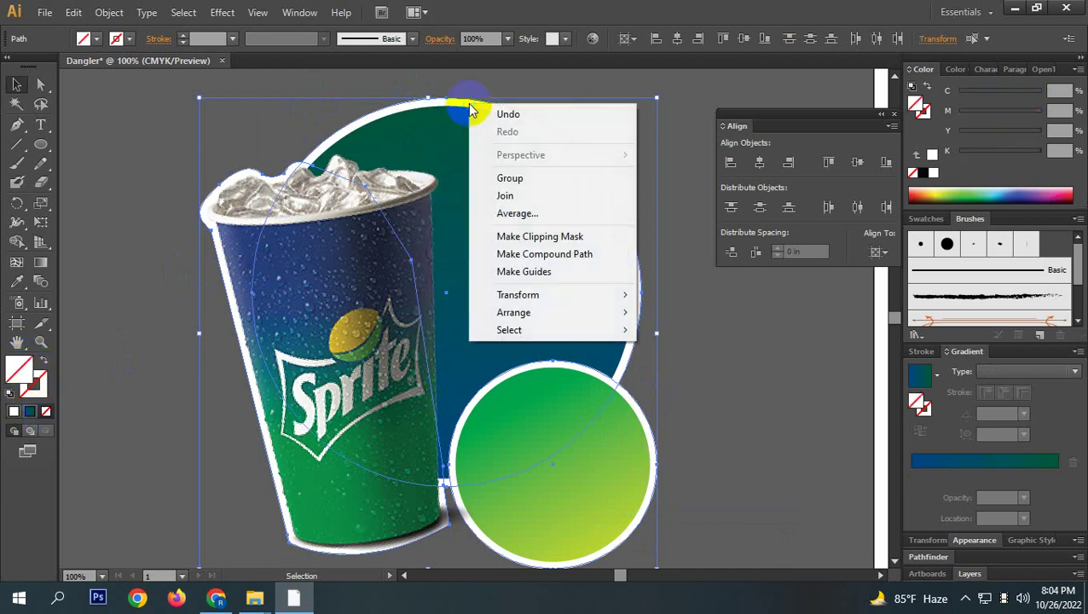
click(553, 271)
Duplicate the large blue-green gradient circle in place and scale the copy down slightly about its centre.
scroll(644, 393, down, 2)
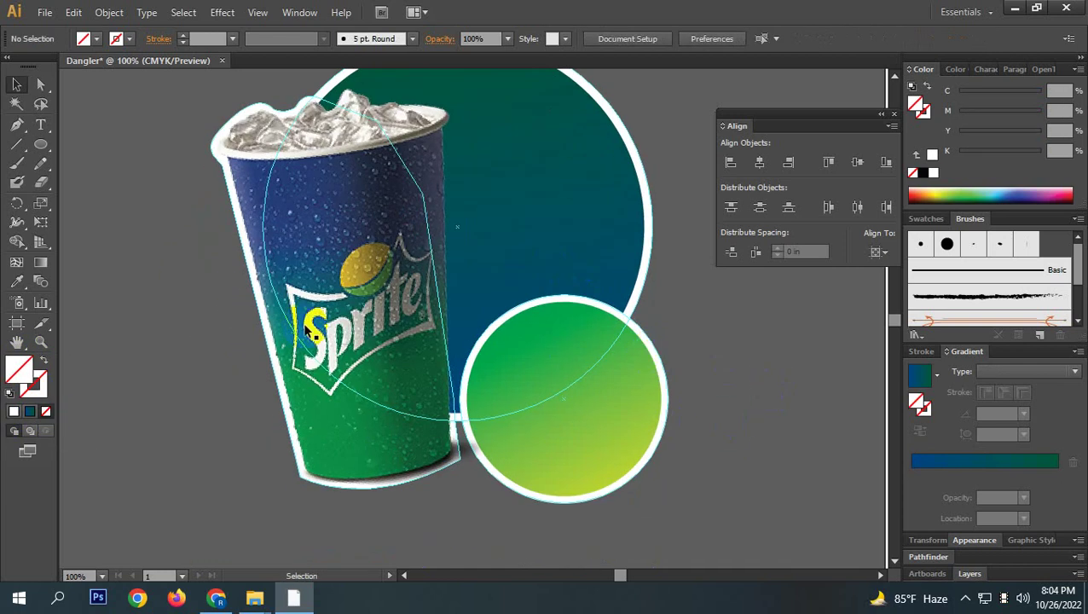
scroll(517, 226, up, 3)
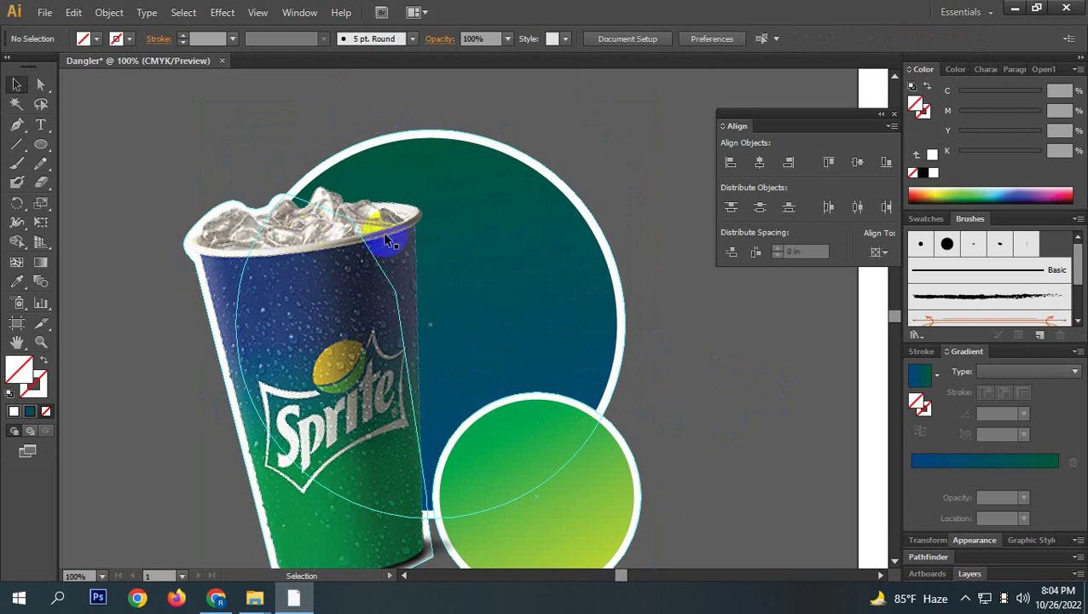
drag(479, 284, 454, 247)
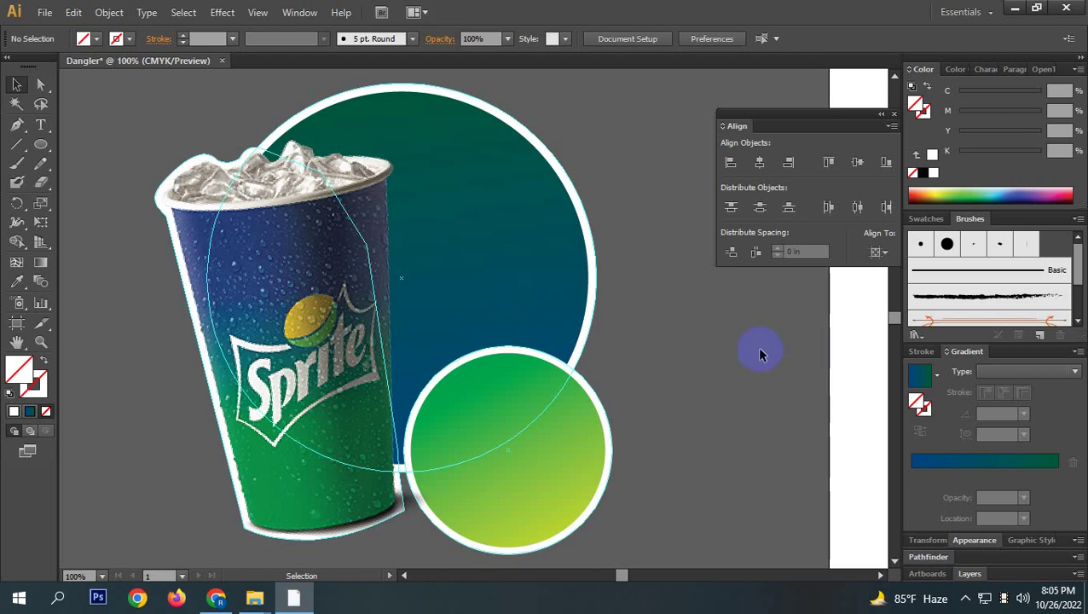
click(468, 254)
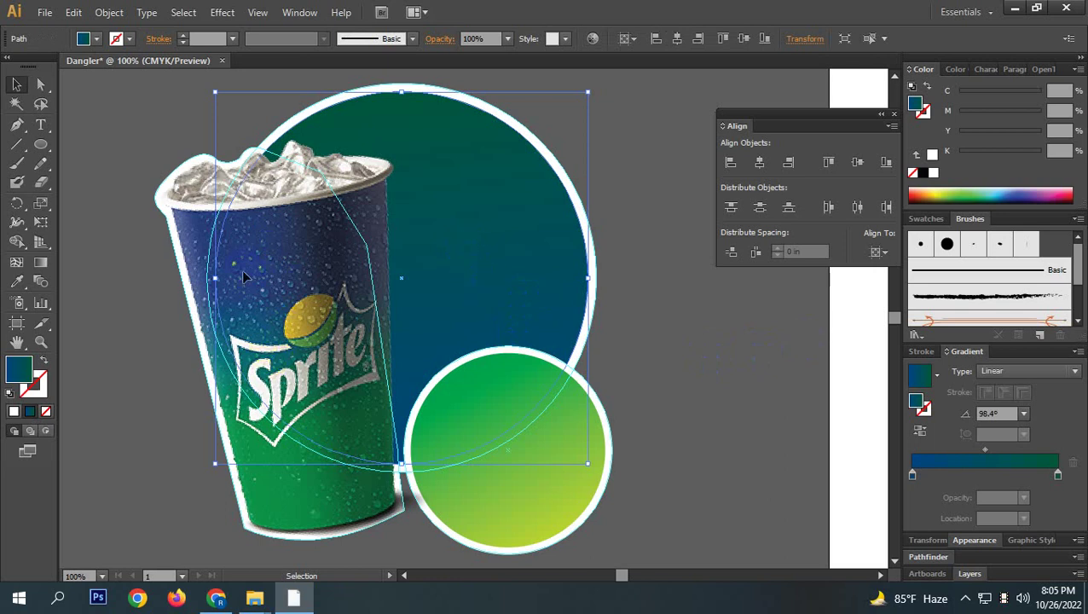
click(286, 247)
click(539, 245)
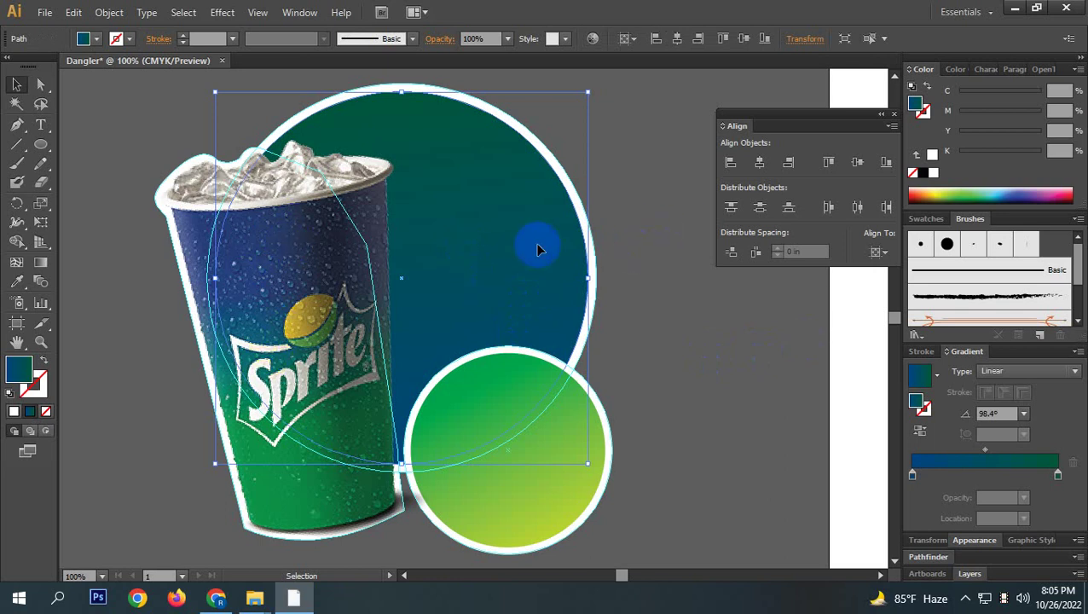
key(a)
key(v)
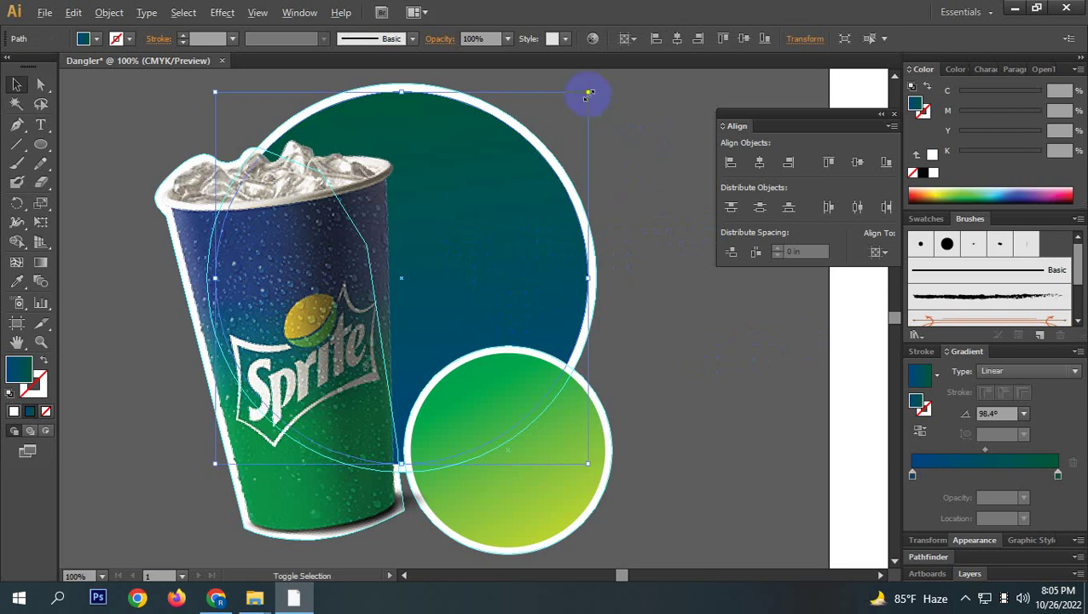
drag(588, 92, 576, 106)
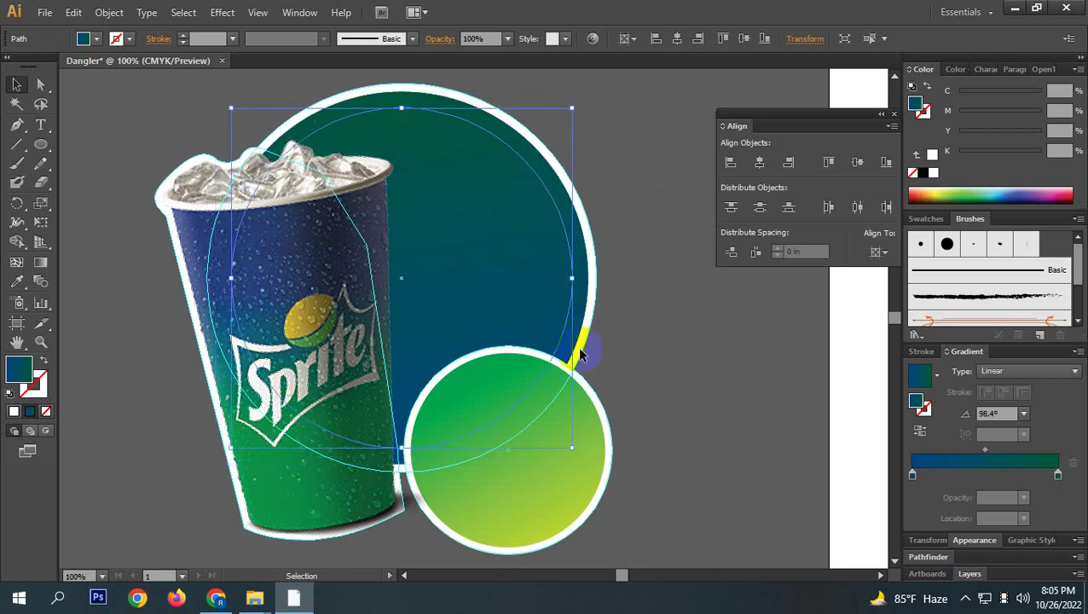
Duplicate the small green gradient circle in place and scale the copy down slightly about its centre.
click(539, 444)
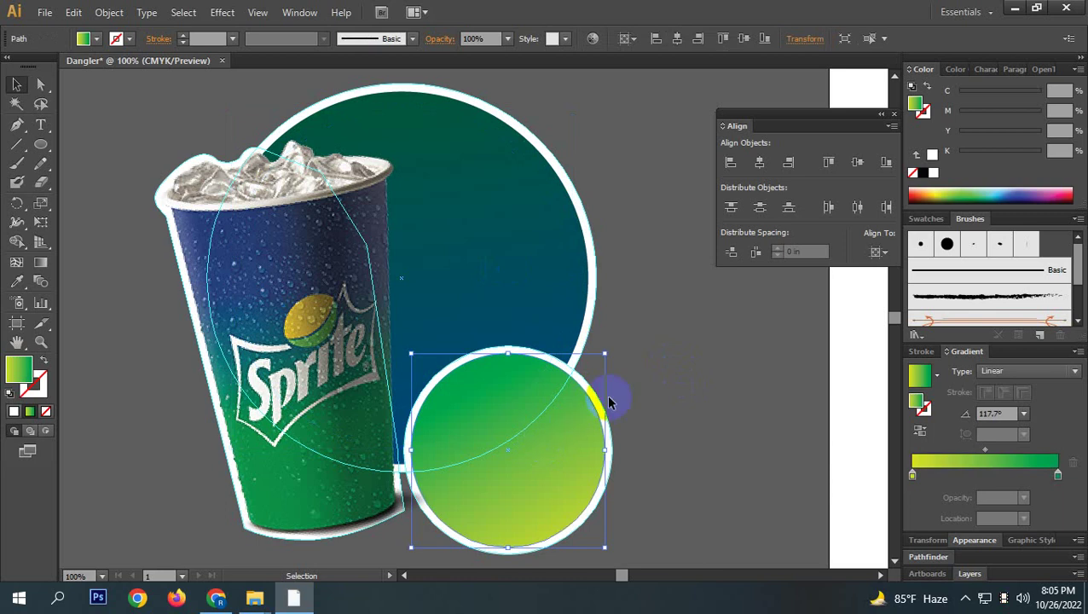
key(a)
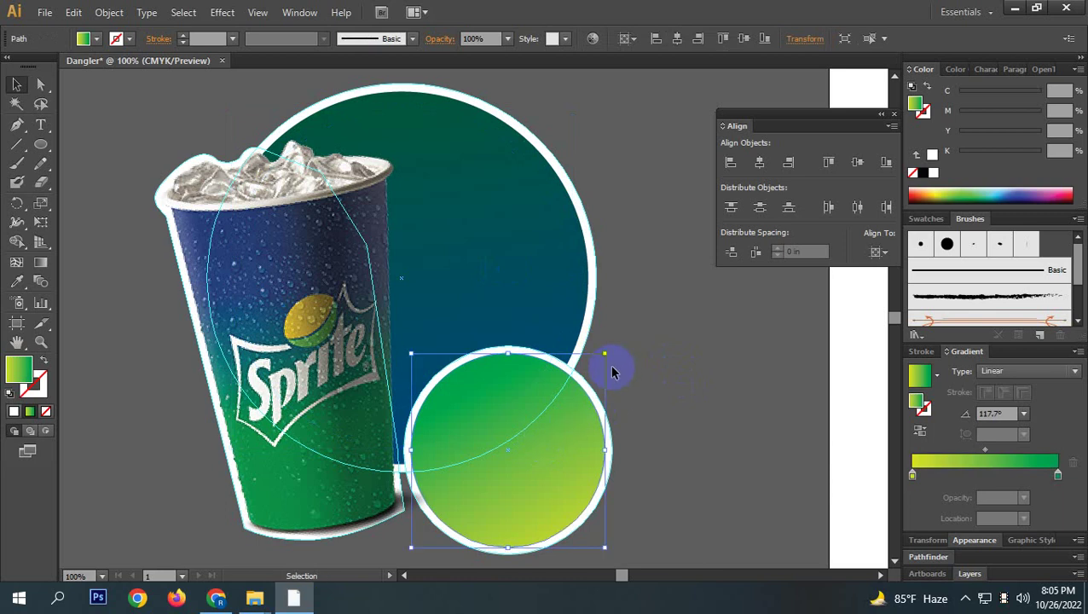
key(v)
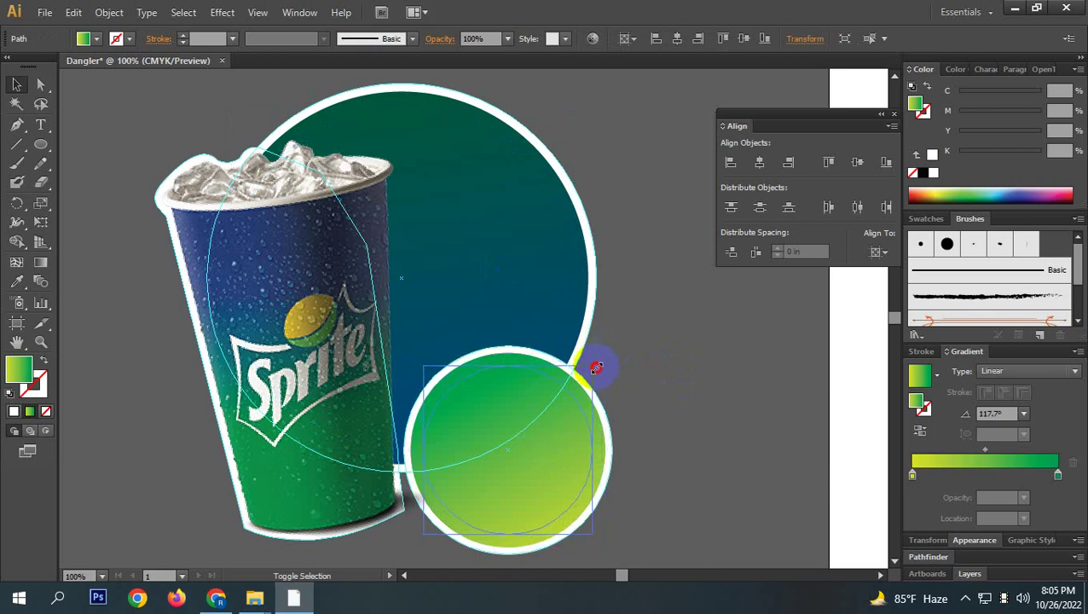
Select both reduced circle copies, set their fill to none and convert them to guides as inner margins.
shift+click(494, 206)
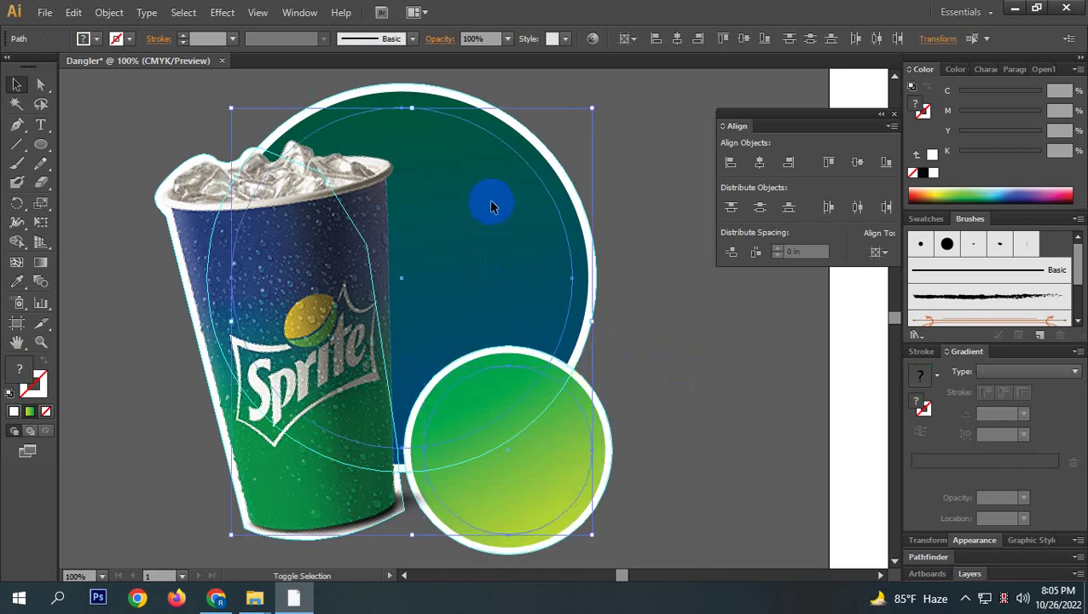
right_click(488, 251)
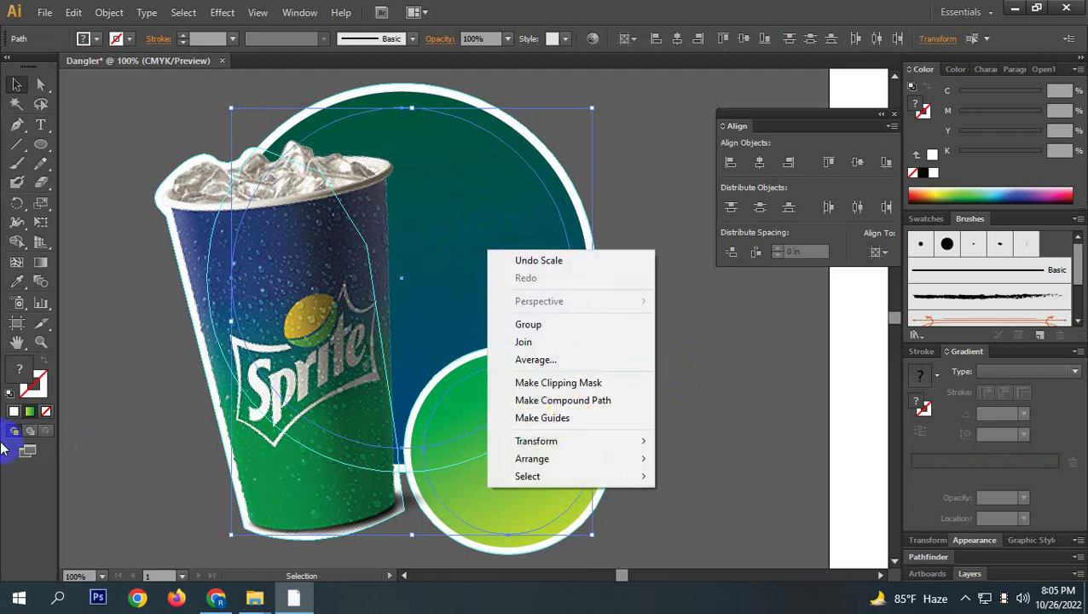
click(16, 341)
click(44, 412)
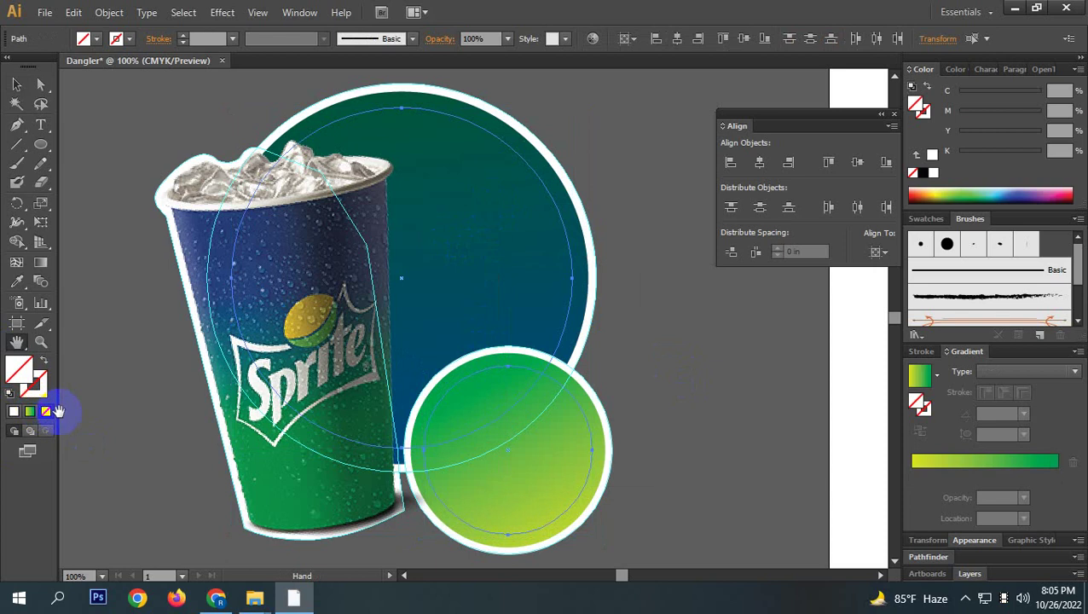
right_click(488, 243)
click(556, 410)
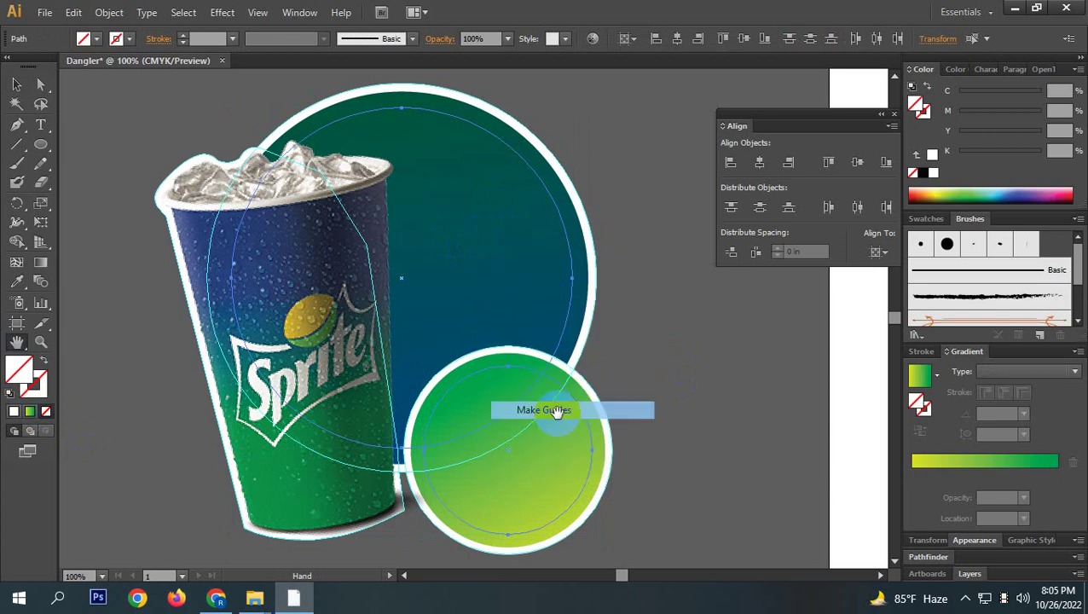
Add the text "up to 5 tk off" on the grey canvas beside the small green circle.
scroll(768, 422, down, 1)
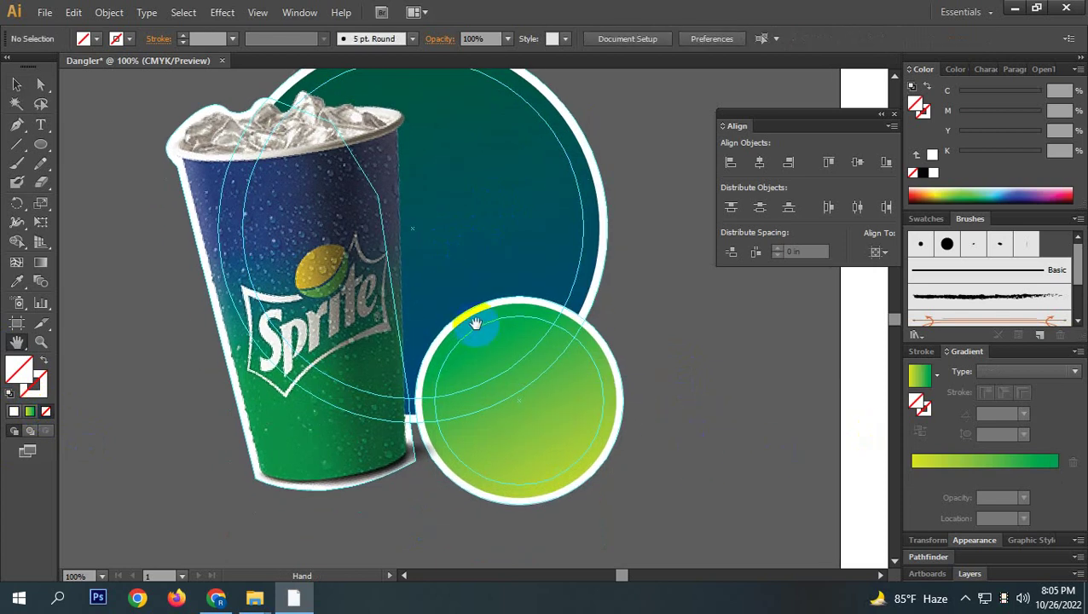
drag(624, 444, 610, 413)
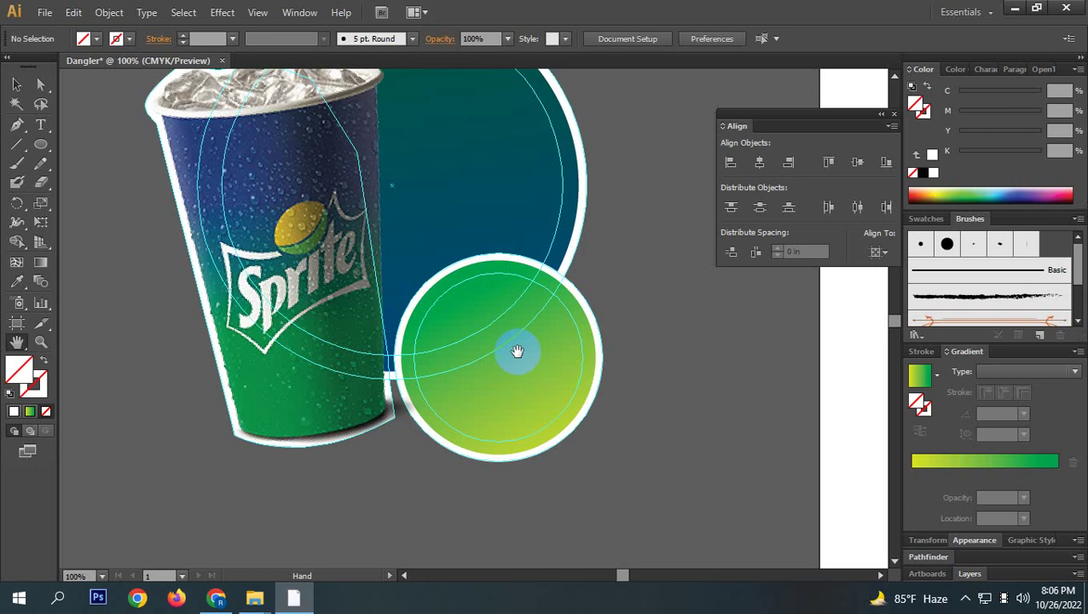
drag(518, 351, 451, 386)
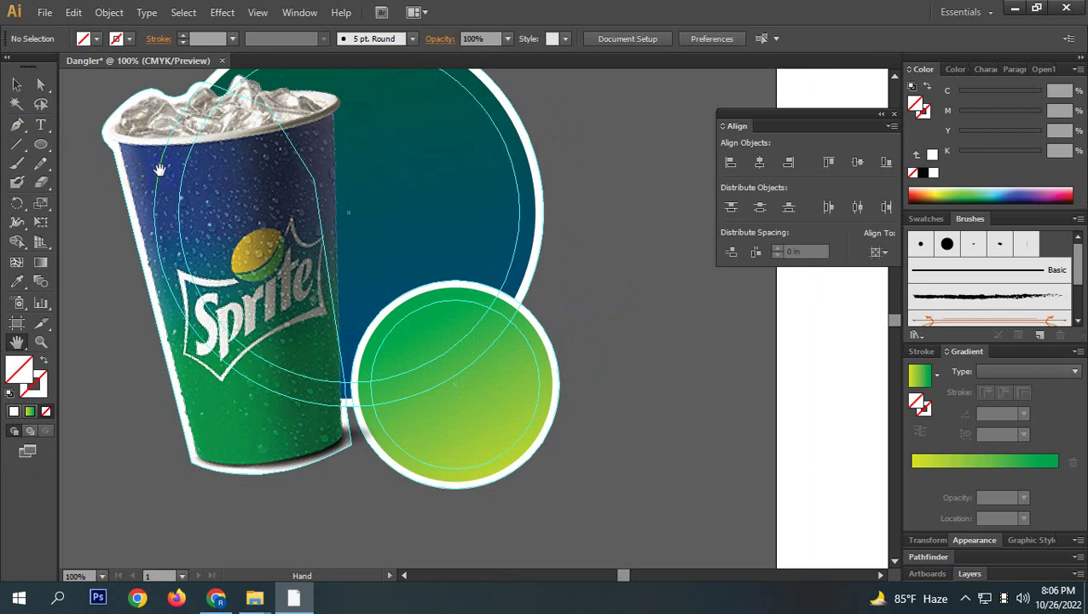
click(43, 130)
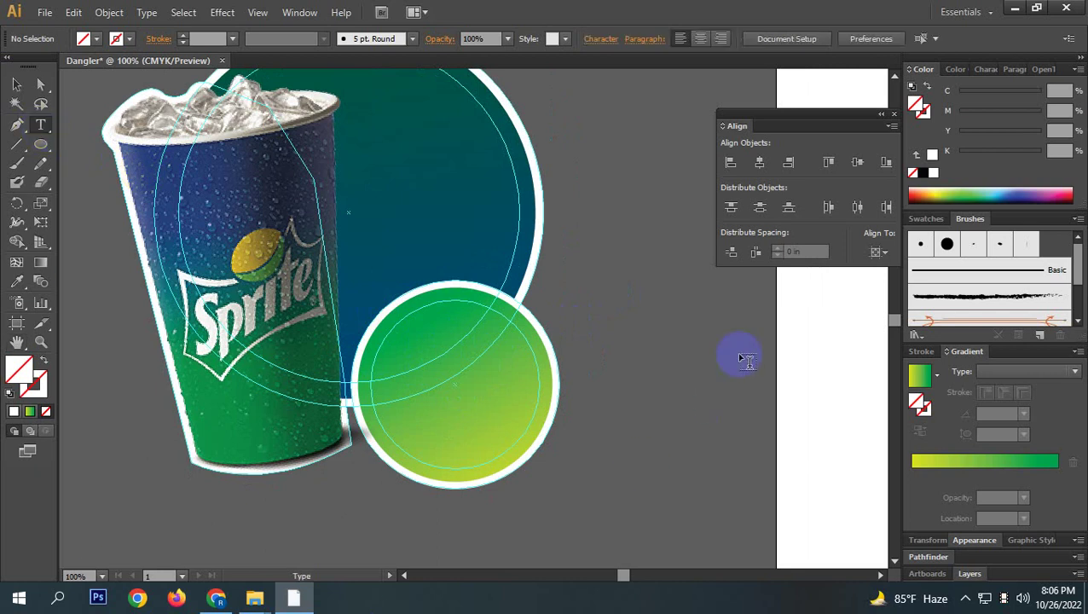
click(675, 347)
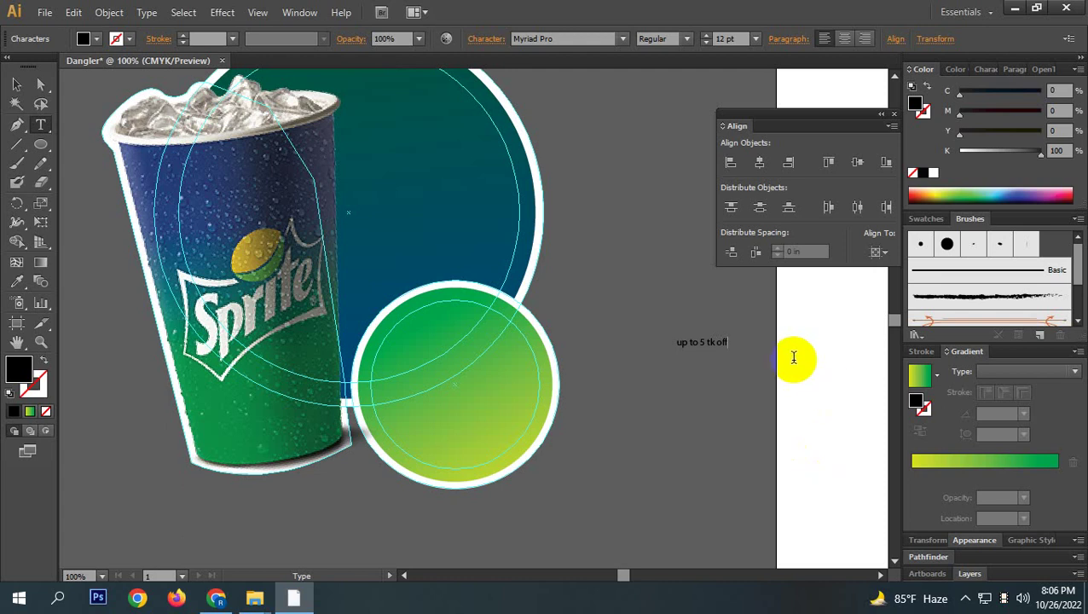
Remove the words "up to" from the offer text and add "upto" as a separate text object above it.
scroll(697, 342, up, 2)
drag(680, 340, 702, 345)
scroll(702, 345, down, 1)
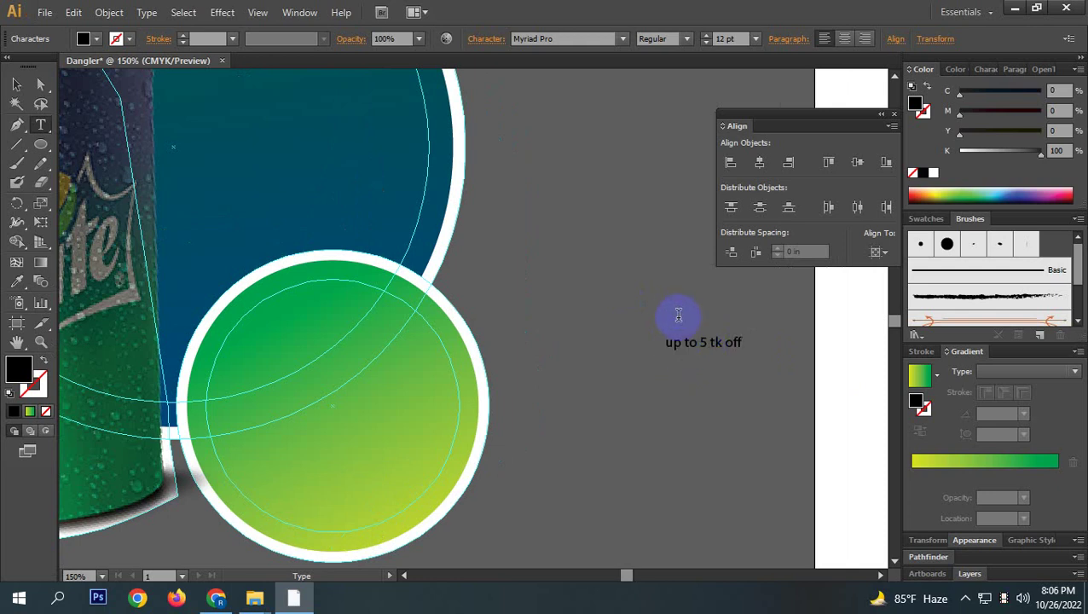
click(684, 342)
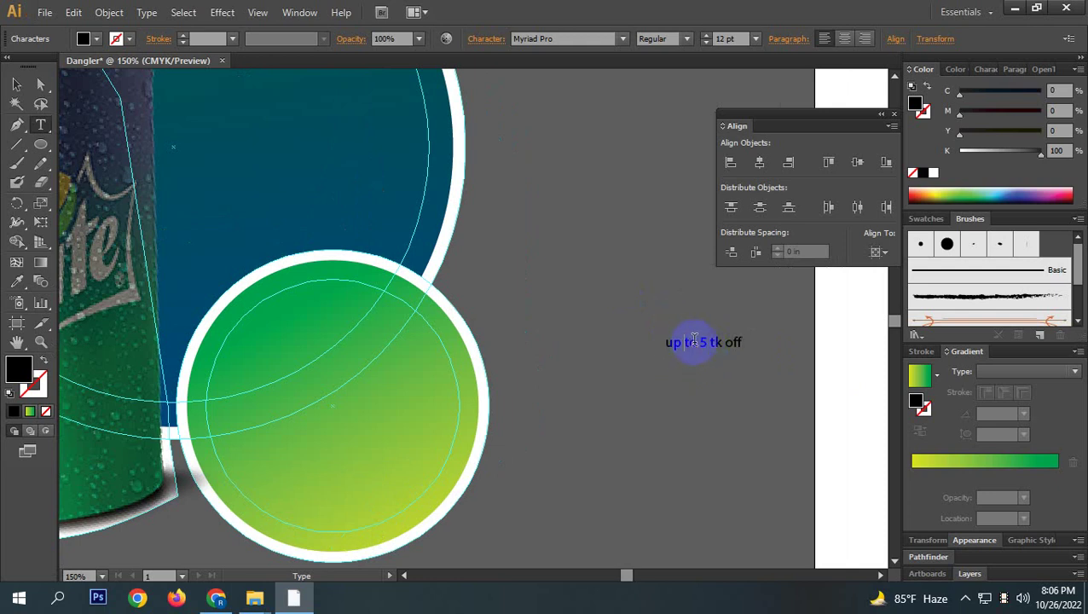
key(BackSpace)
key(Escape)
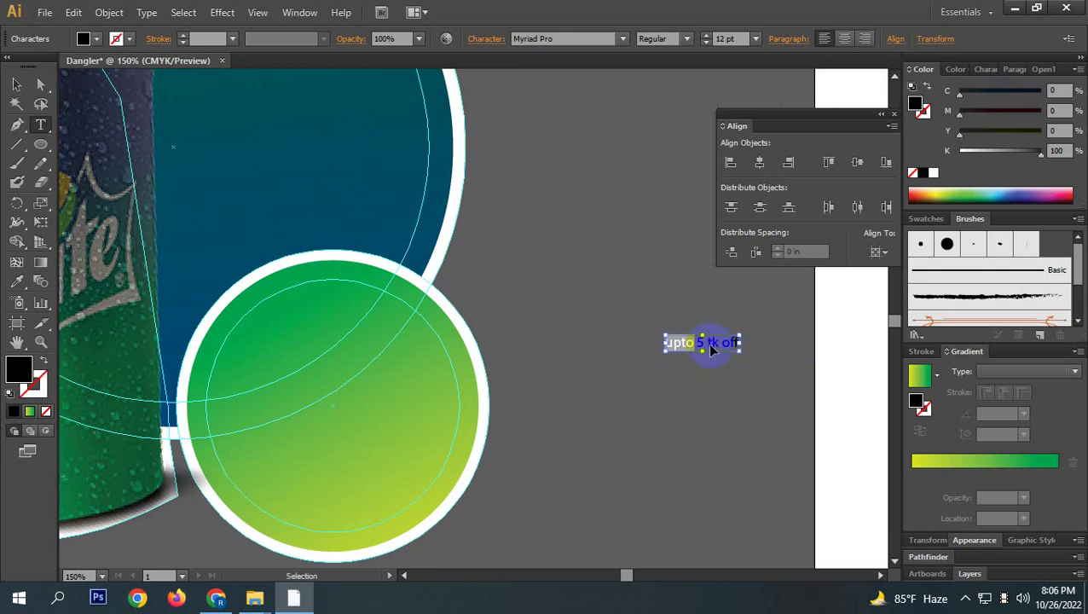
key(Delete)
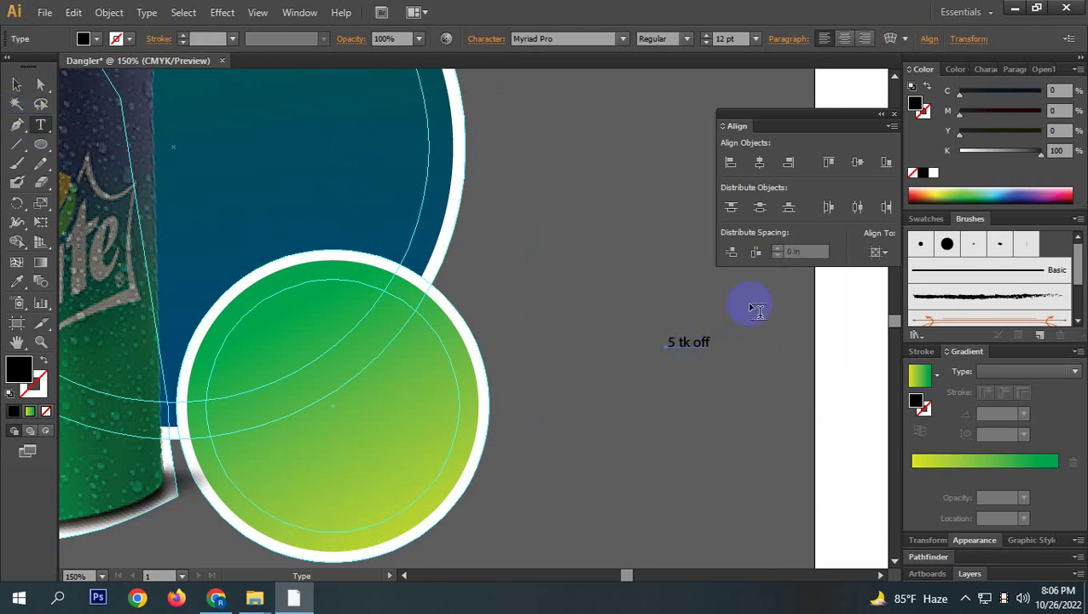
click(590, 274)
text(upto)
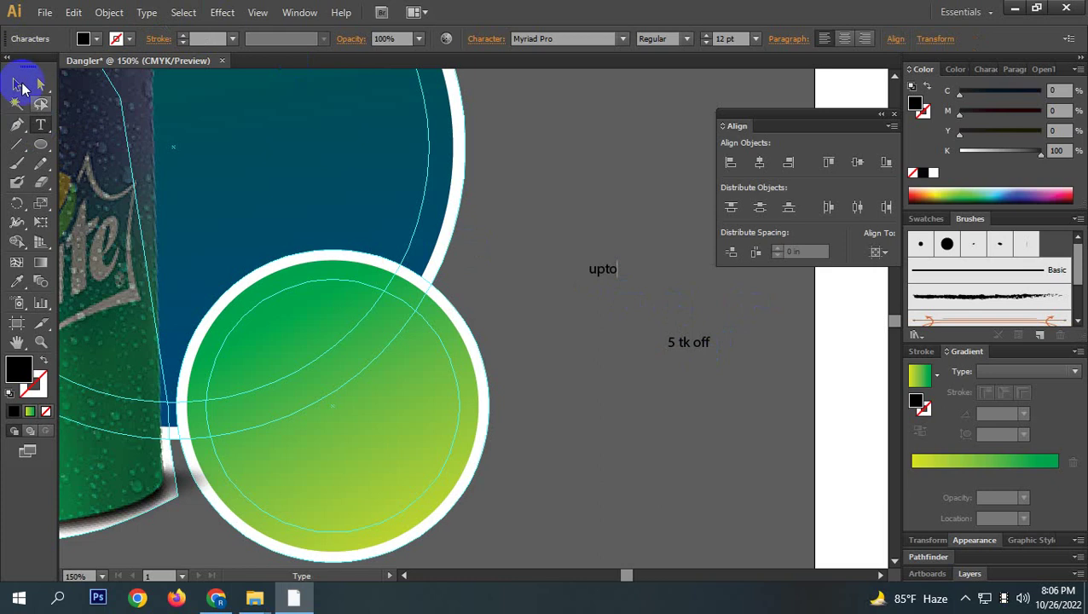
Remove "5 tk" from the remaining offer text and add "5tk" as its own text object on the grey canvas.
drag(694, 343, 651, 337)
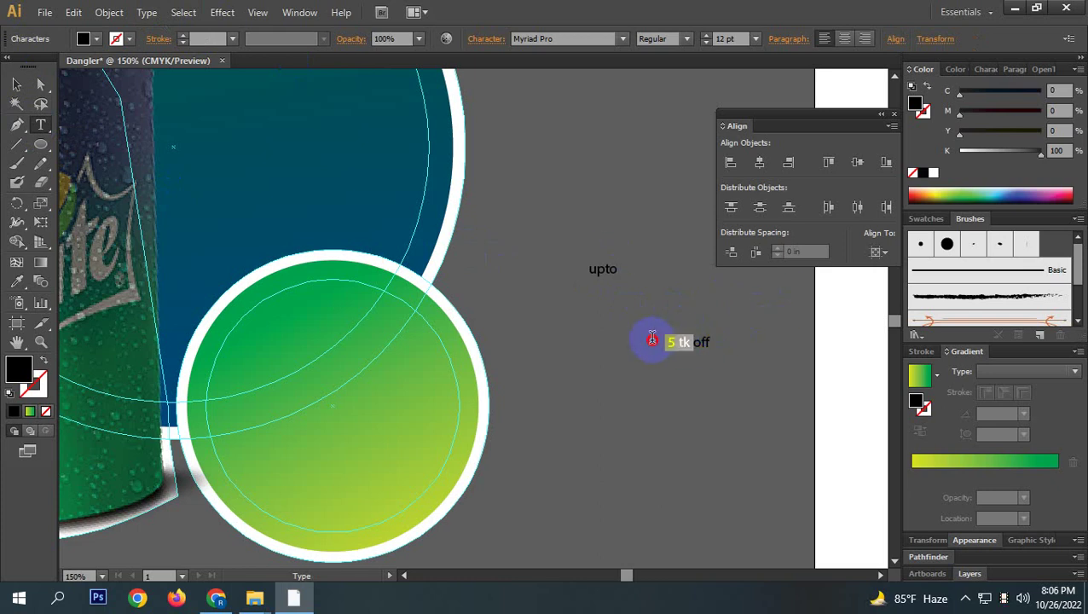
key(Delete)
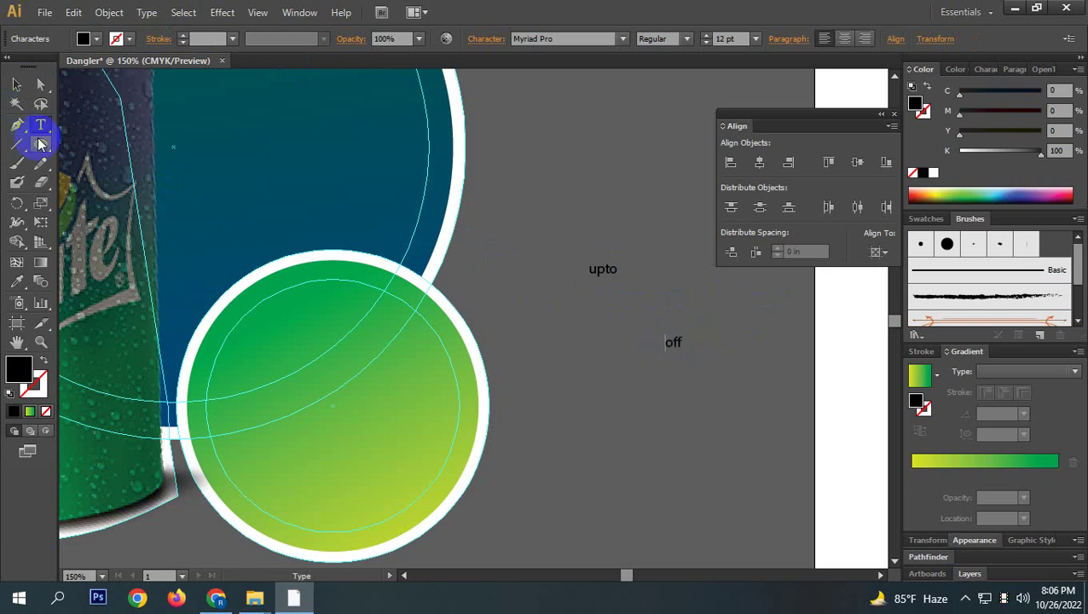
key(Escape)
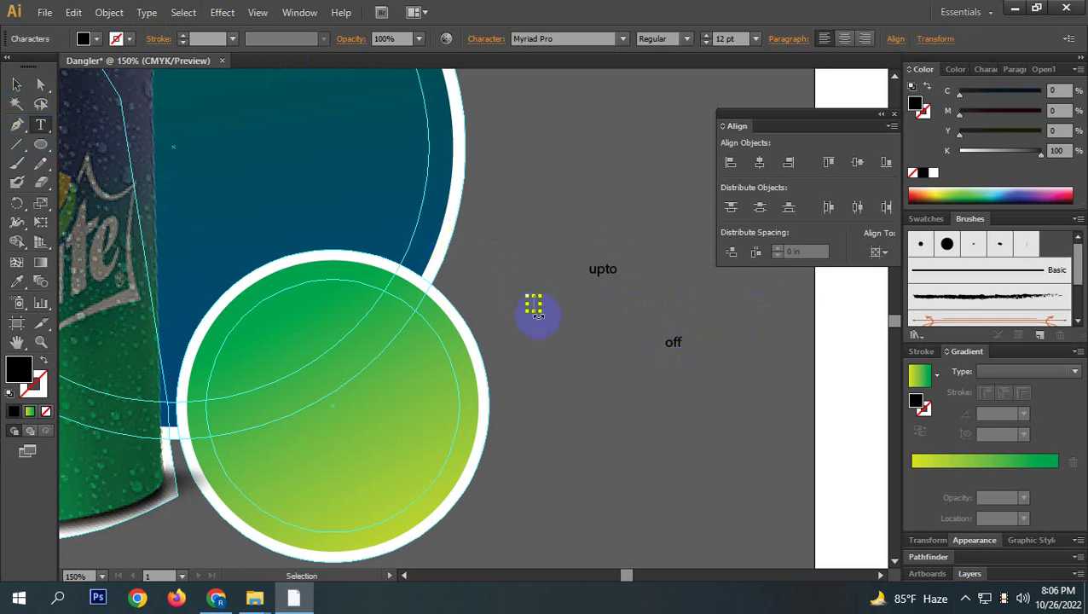
click(533, 306)
text(5 tk)
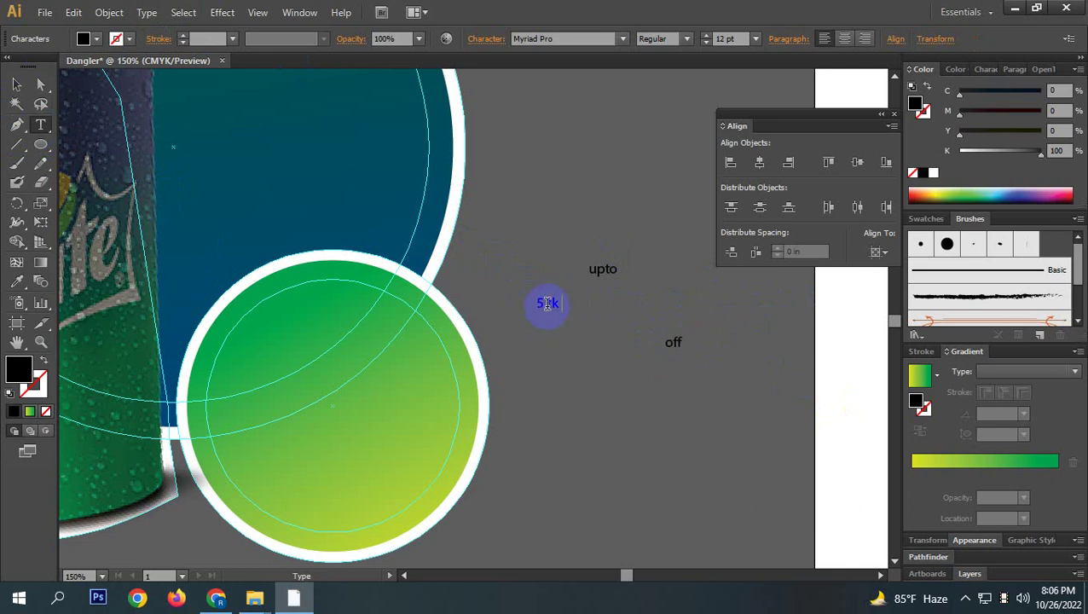
click(614, 270)
click(679, 343)
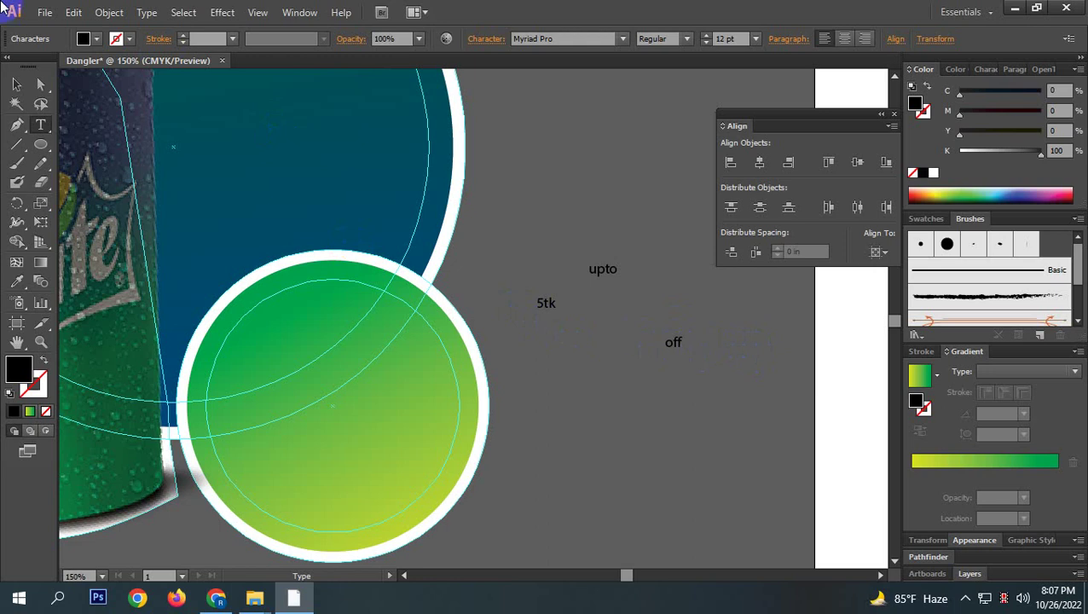
Select the upto, 5tk and off text objects and set them all to All Caps.
click(18, 86)
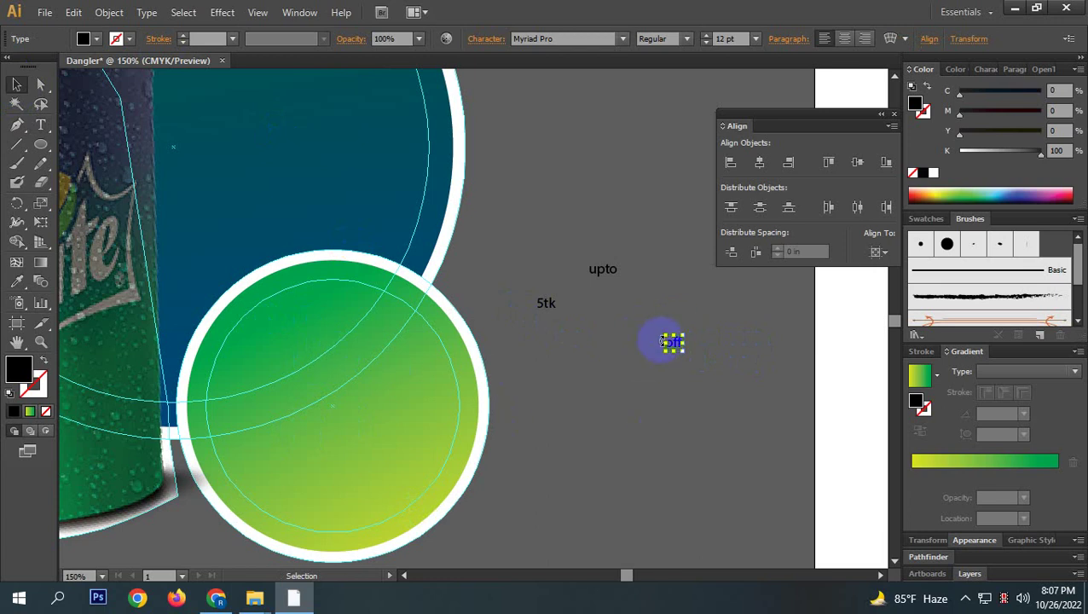
click(636, 351)
click(609, 275)
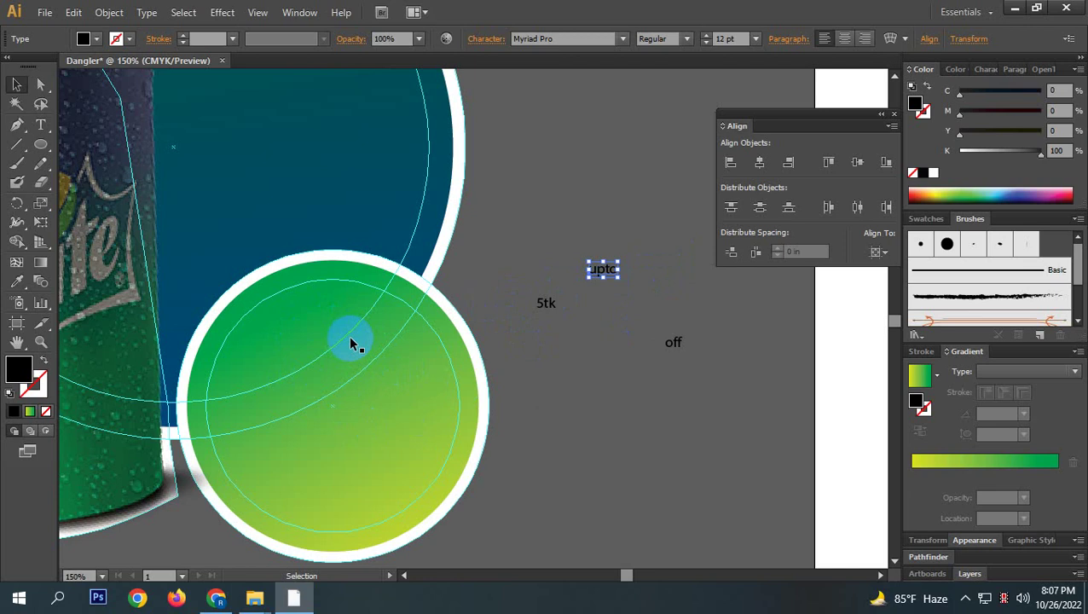
drag(713, 384, 518, 241)
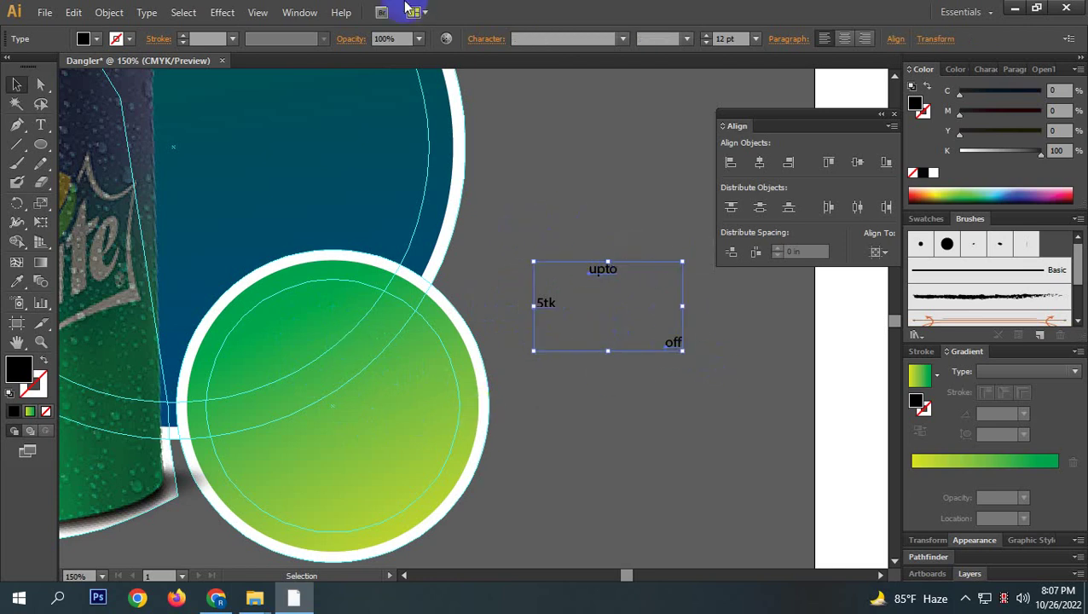
click(481, 39)
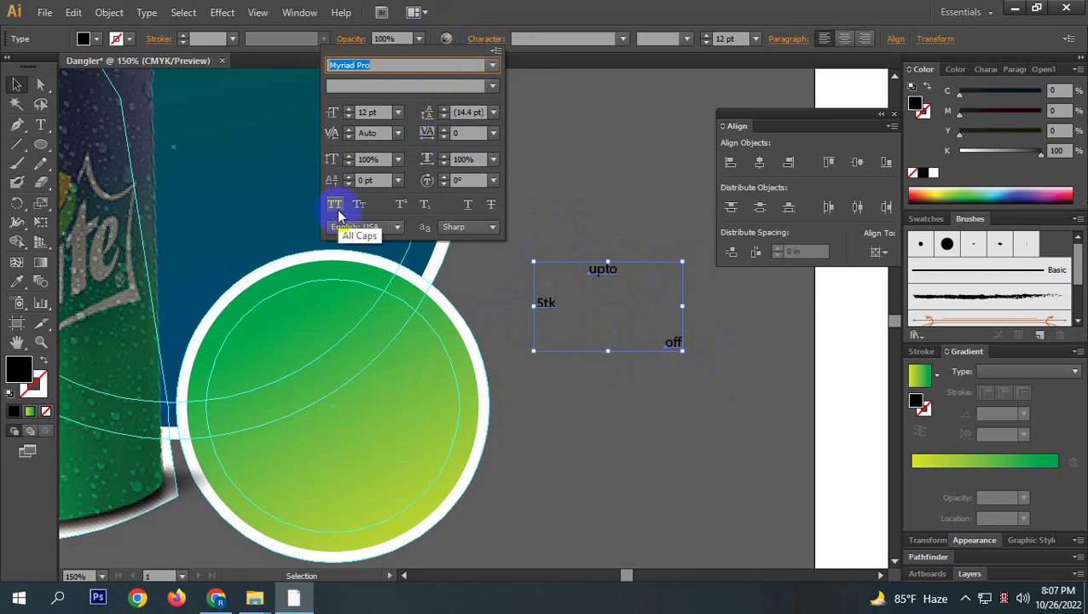
click(472, 40)
click(471, 40)
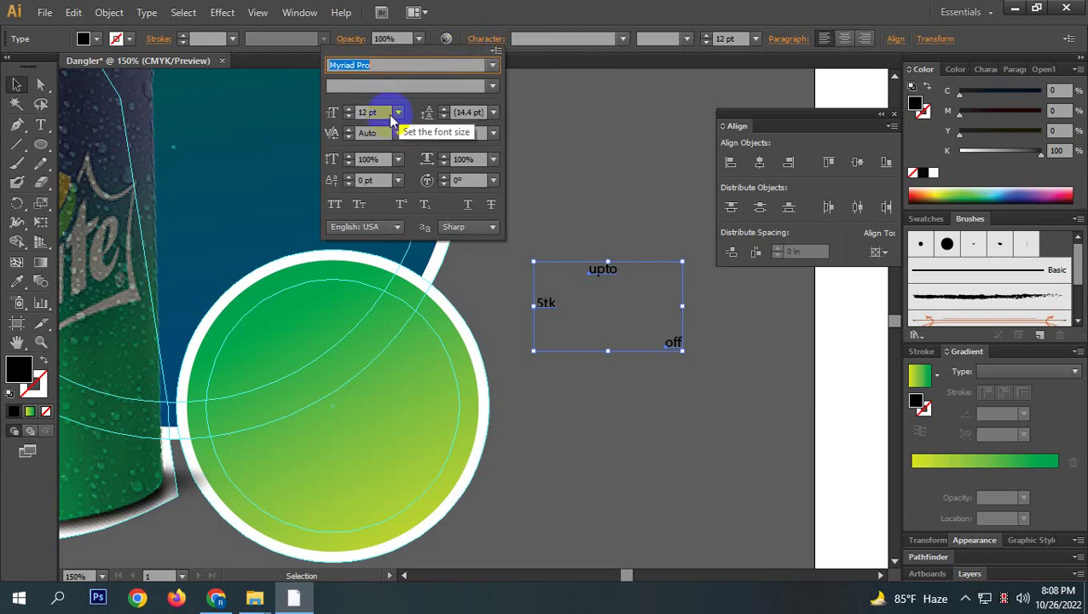
click(334, 204)
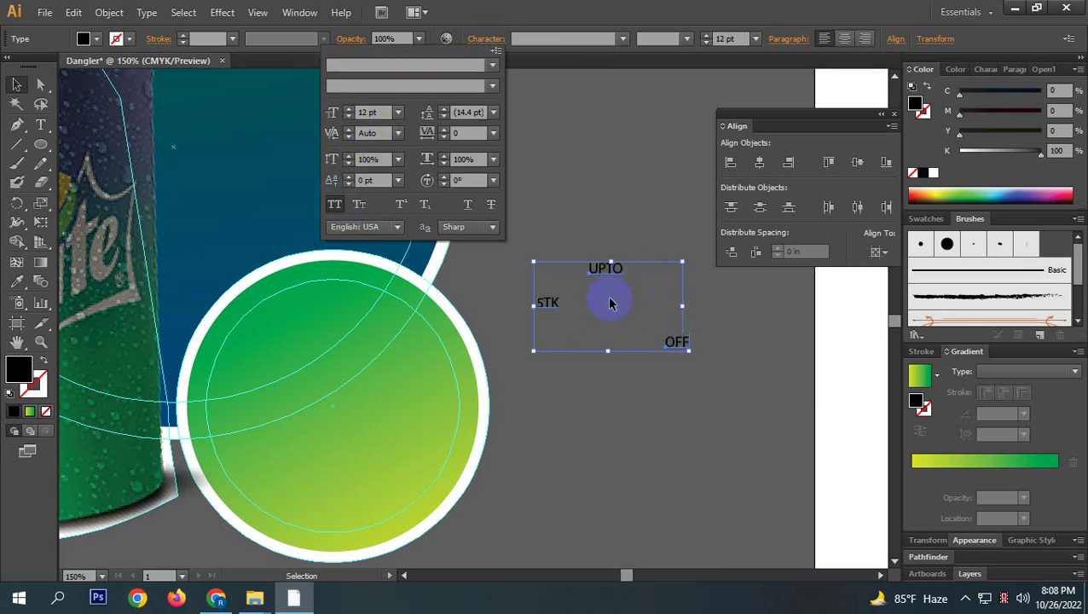
click(610, 304)
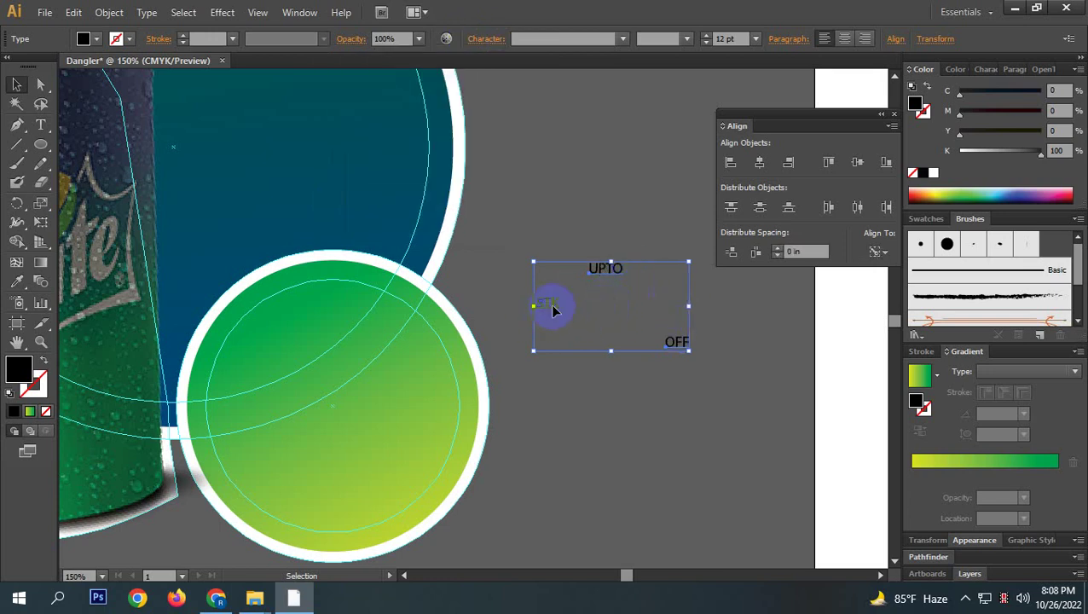
click(589, 358)
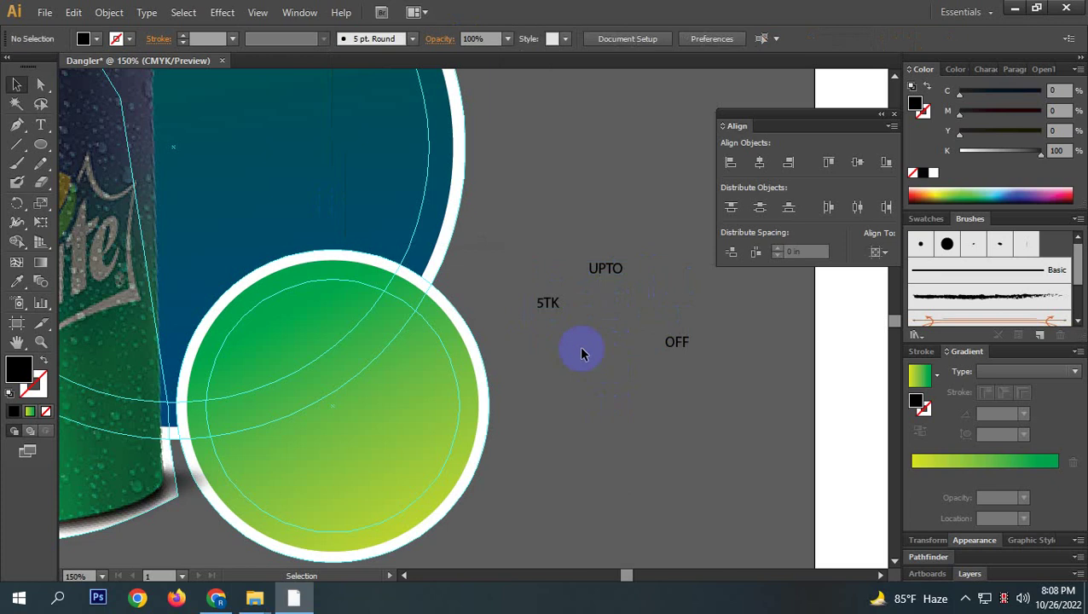
Move the 5TK text between UPTO and OFF and set the font size of its digit 5 to 63 pt.
click(609, 271)
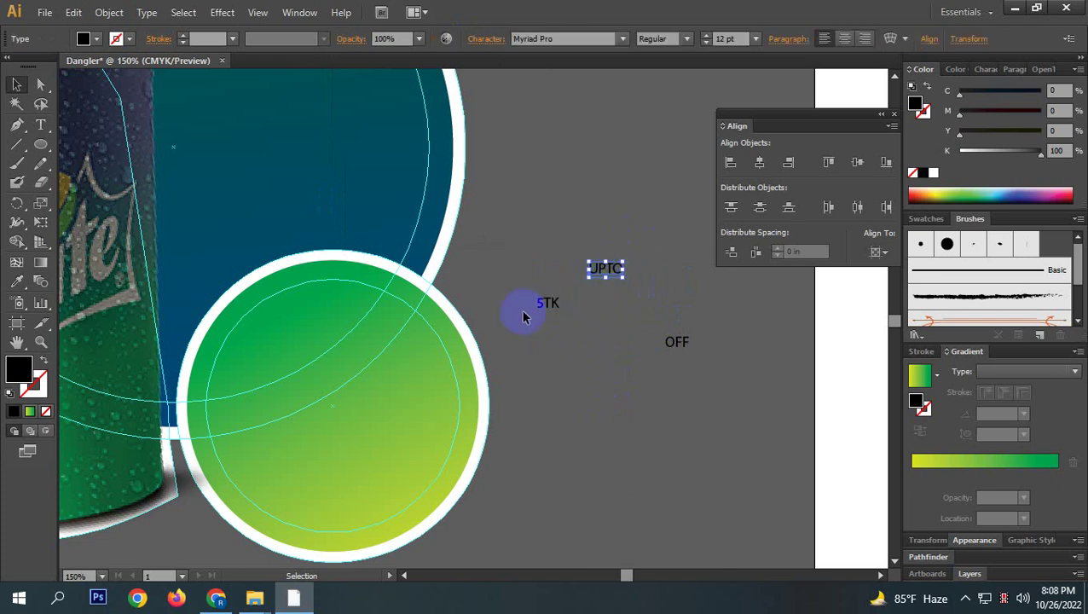
drag(553, 309, 662, 305)
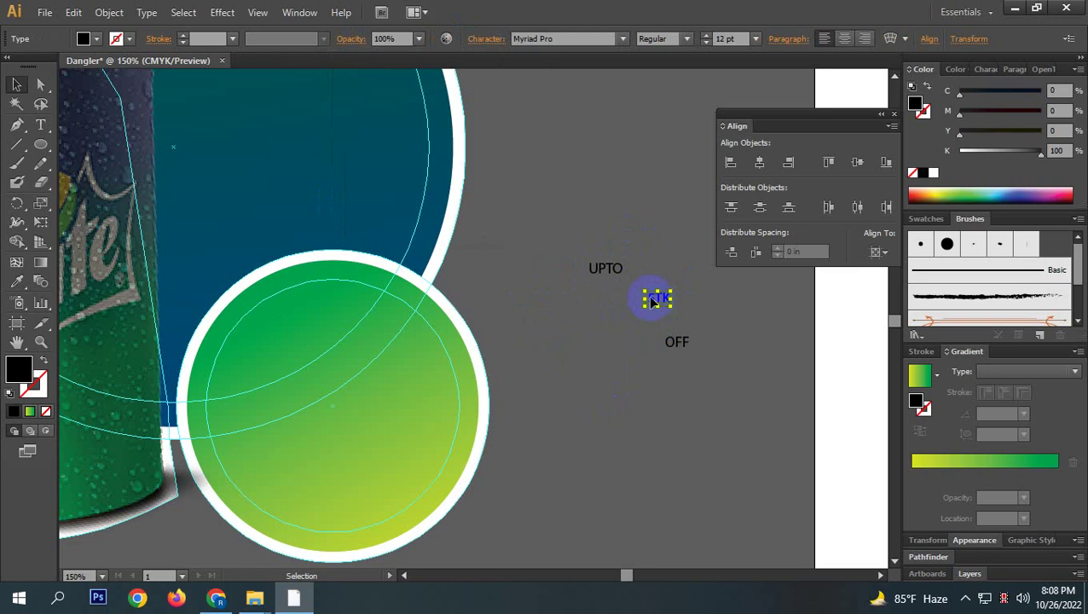
key(t)
double_click(658, 298)
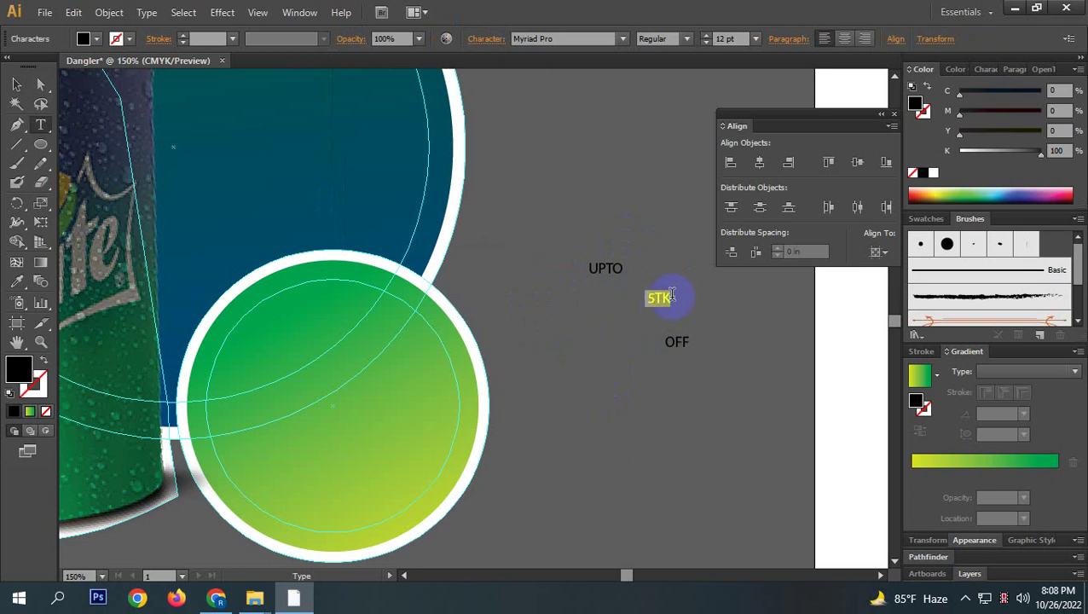
drag(646, 298, 657, 298)
click(731, 38)
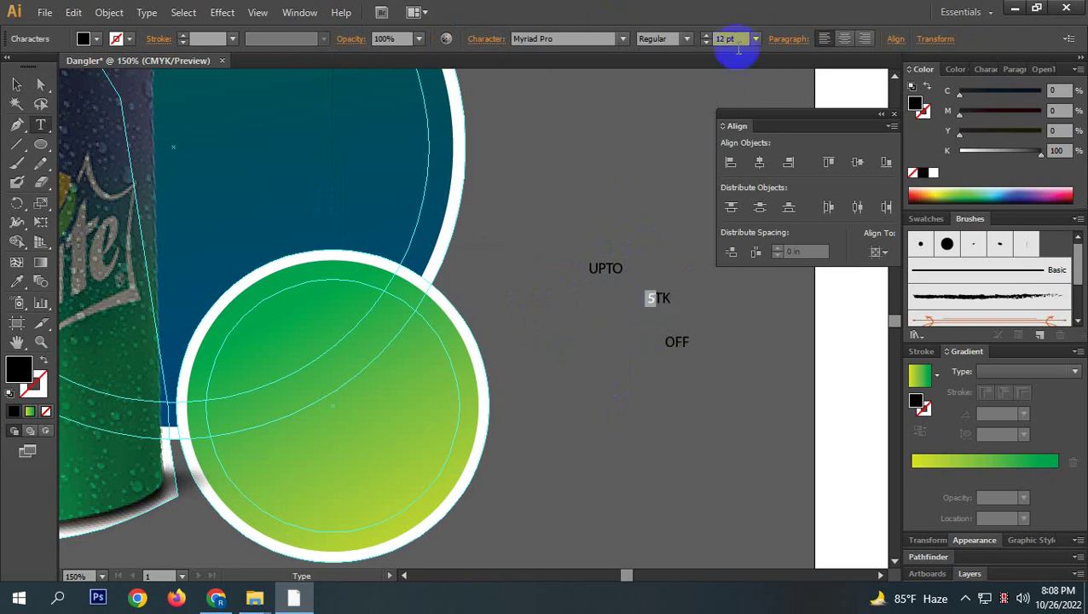
text(15)
key(Return)
scroll(735, 38, up, 20)
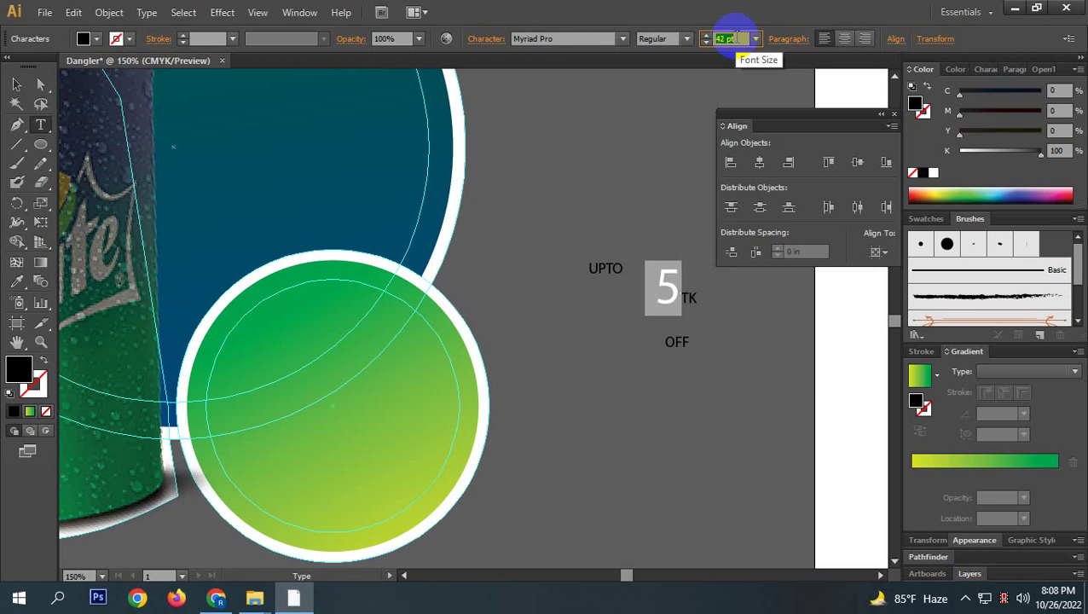
scroll(736, 38, up, 3)
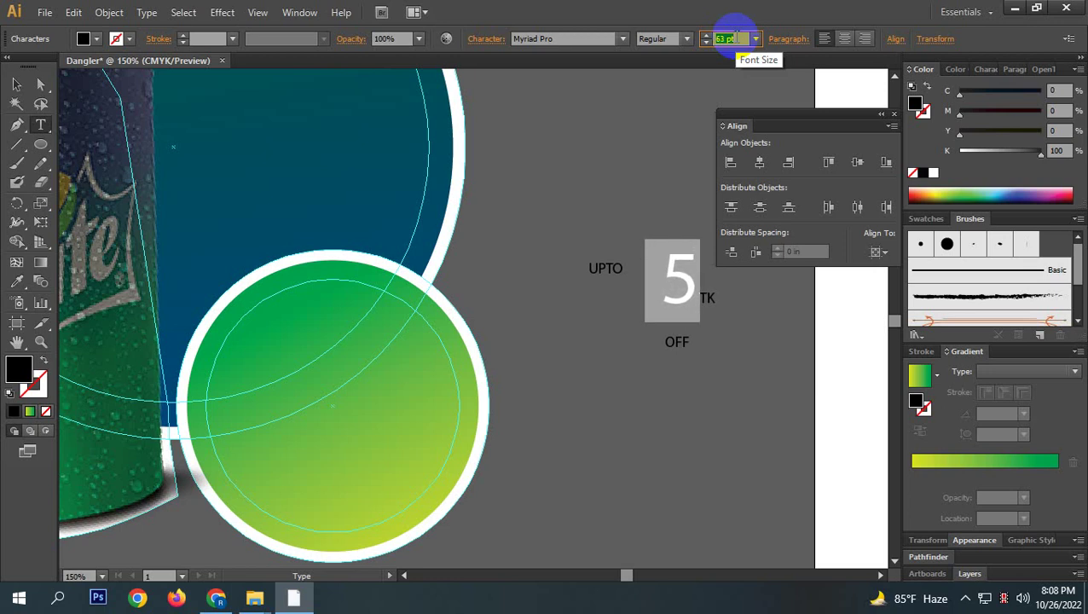
Increase the font size of the letters TK beside the large 5 to about 18 pt.
click(704, 300)
double_click(707, 298)
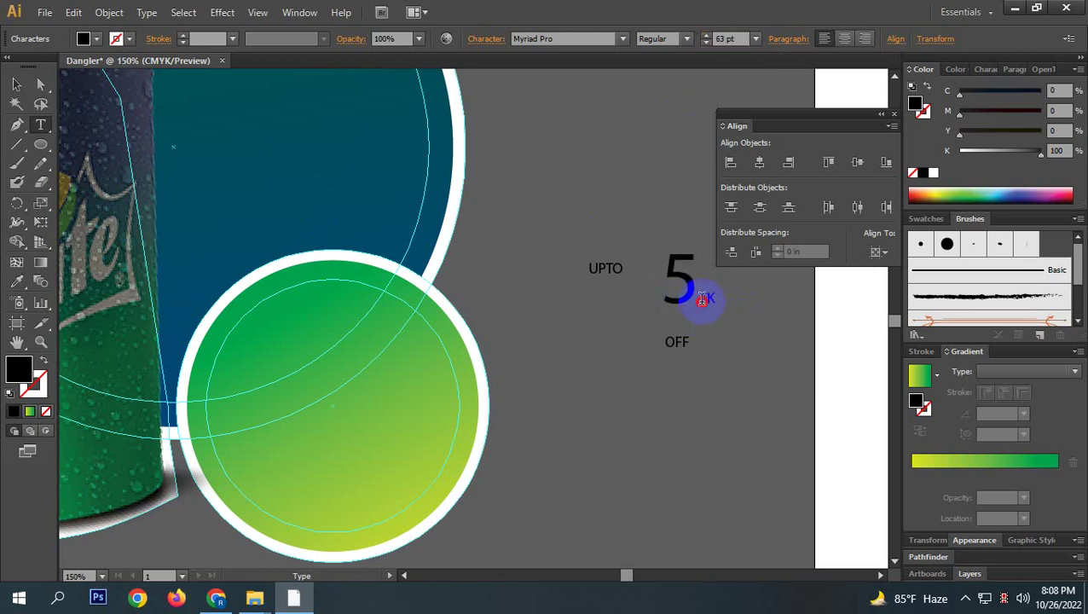
click(729, 38)
scroll(729, 38, up, 8)
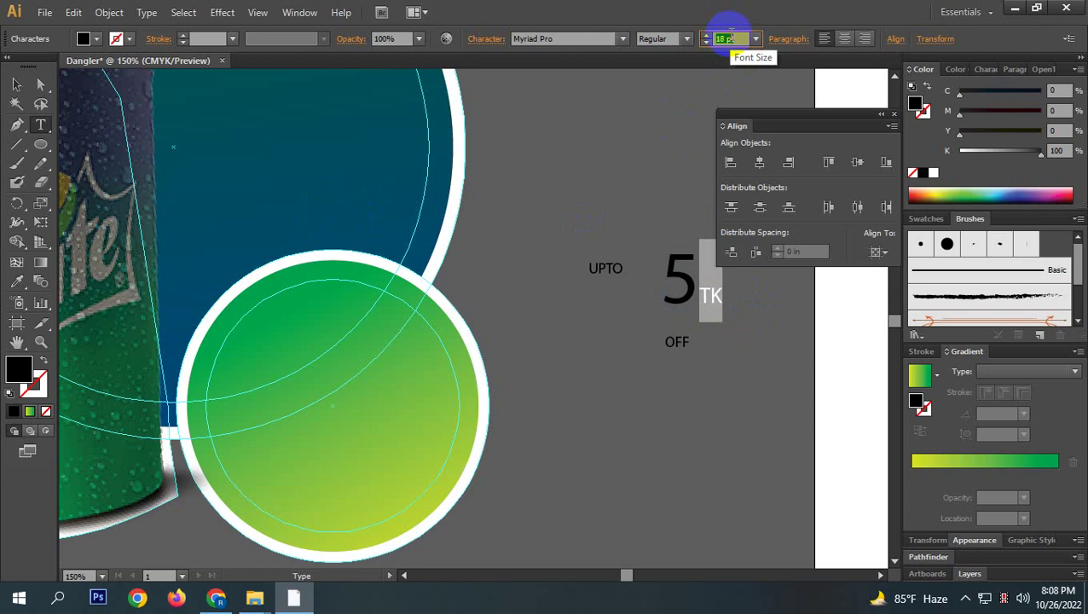
click(16, 84)
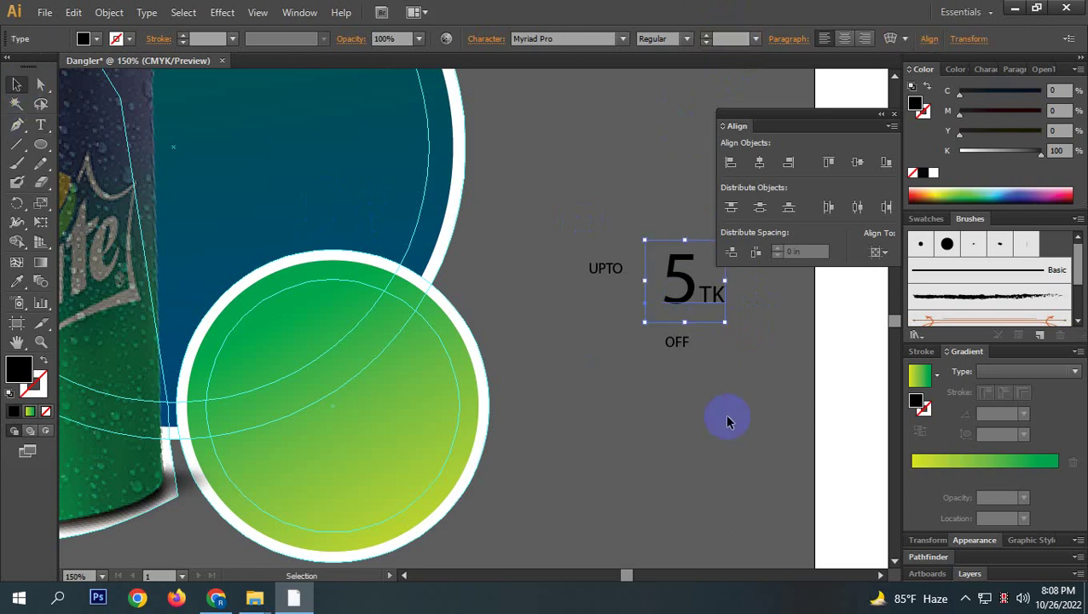
drag(756, 402, 571, 231)
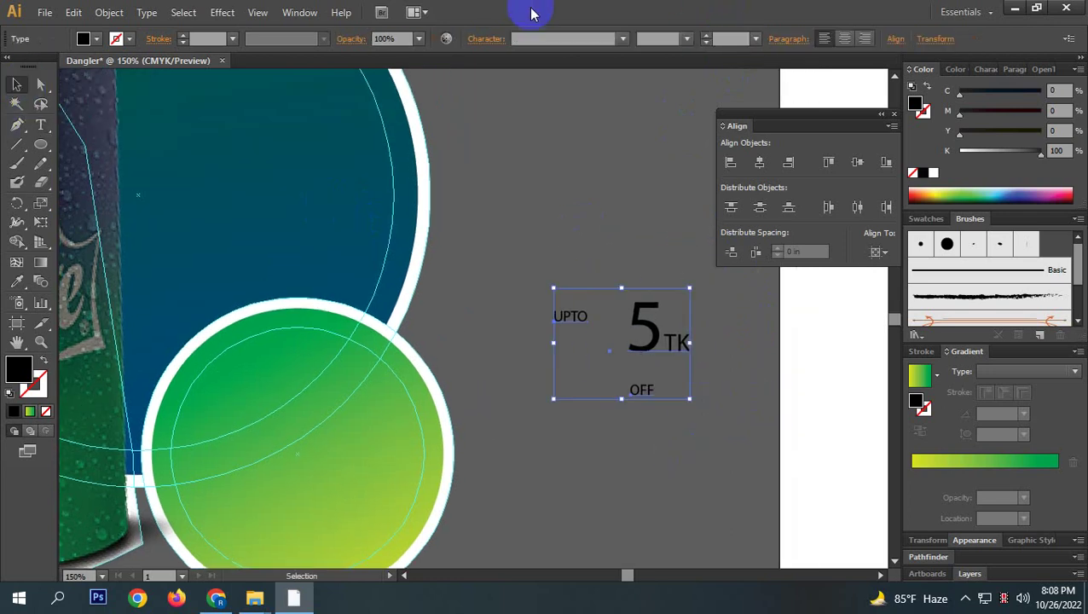
click(656, 177)
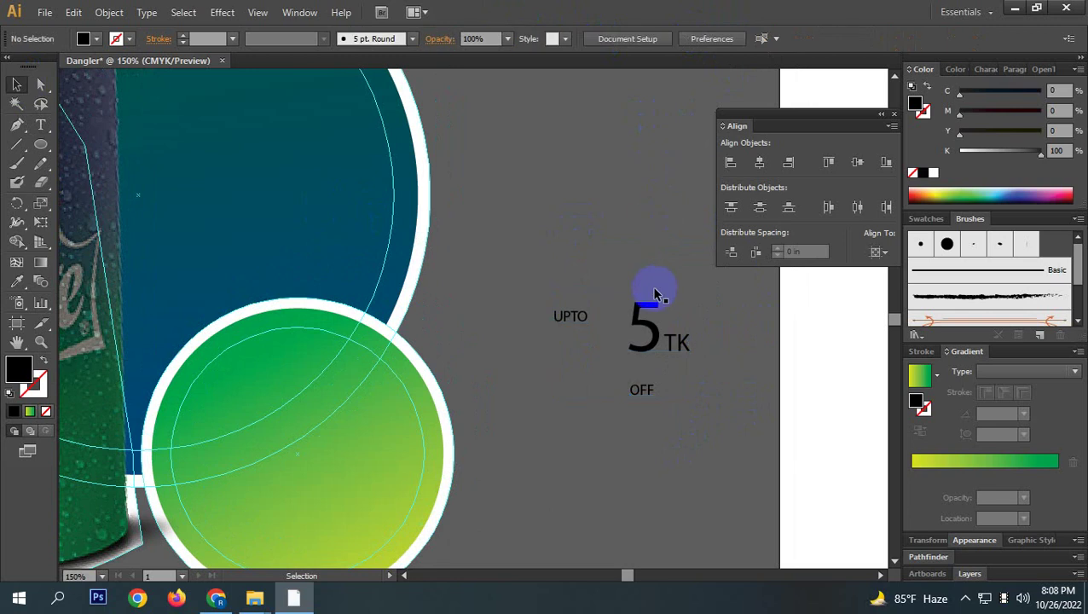
Place UPTO directly above the large 5 and scale it down to the width of the digit's upper bar.
click(581, 321)
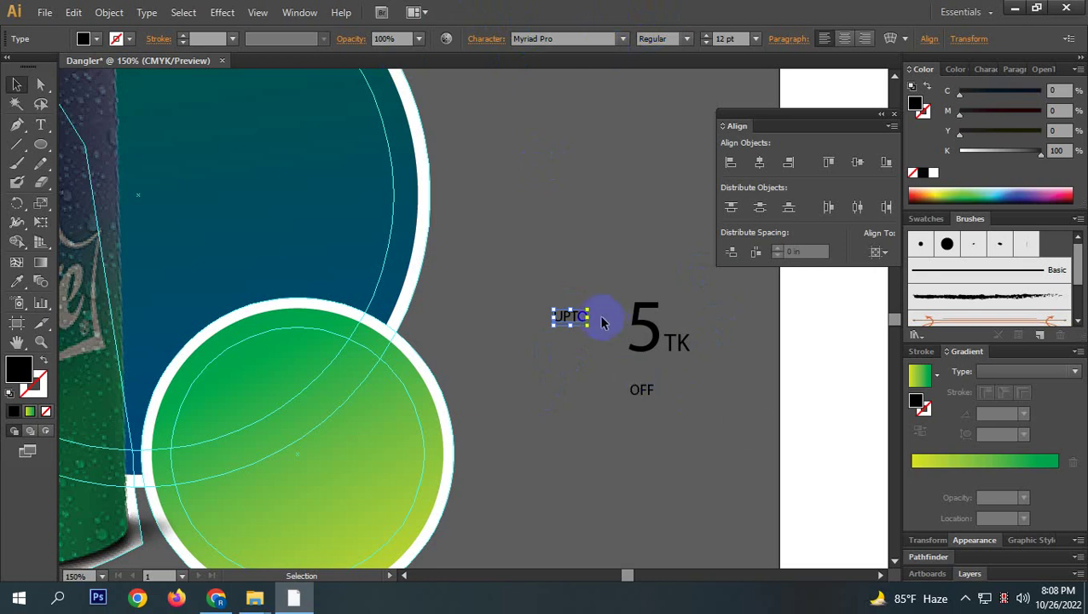
drag(655, 356, 576, 397)
scroll(563, 351, up, 4)
drag(591, 213, 594, 280)
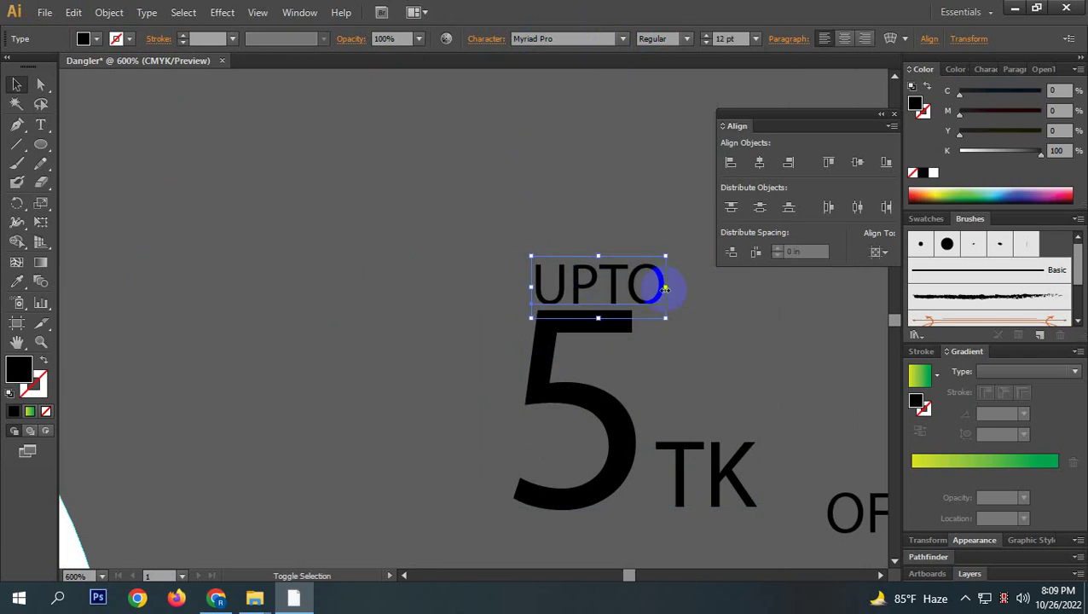
shift+click(657, 283)
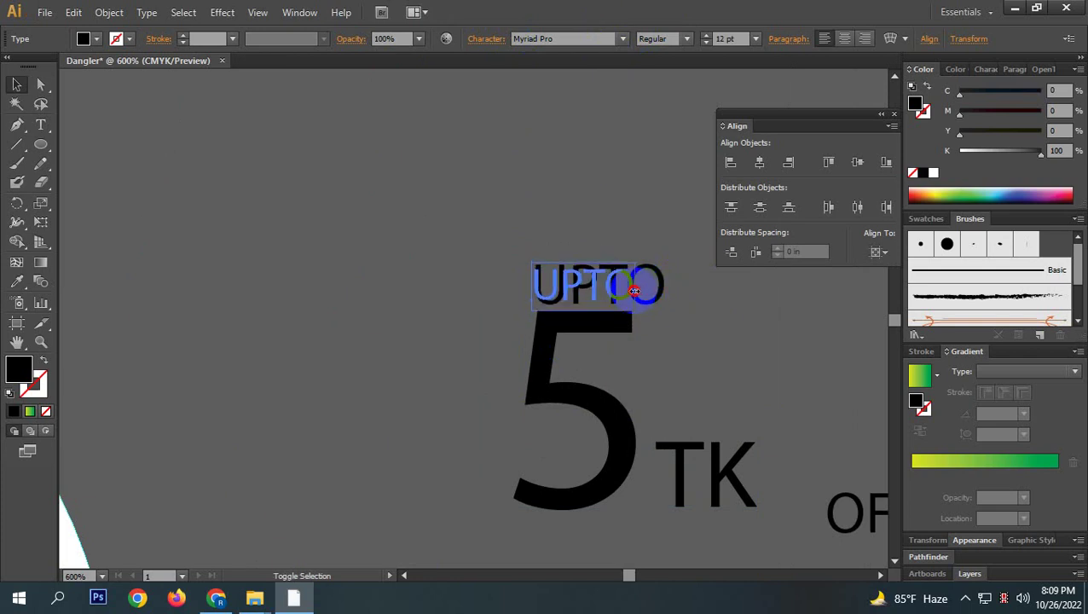
click(641, 290)
drag(687, 337, 643, 227)
click(803, 448)
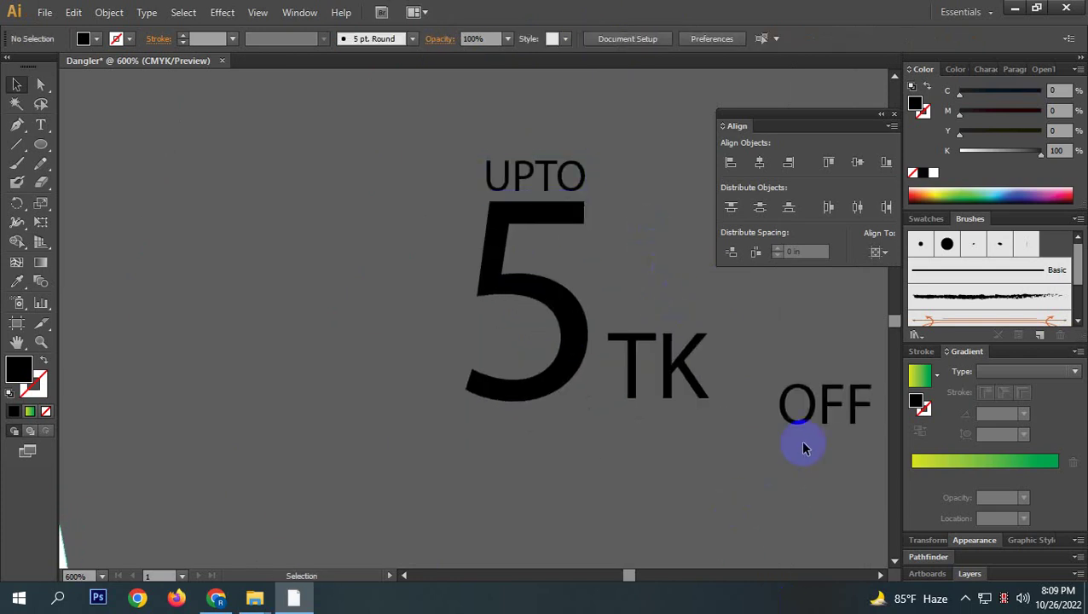
Move OFF beneath TK and enlarge it so its end lines up with the end of TK.
drag(809, 424, 597, 456)
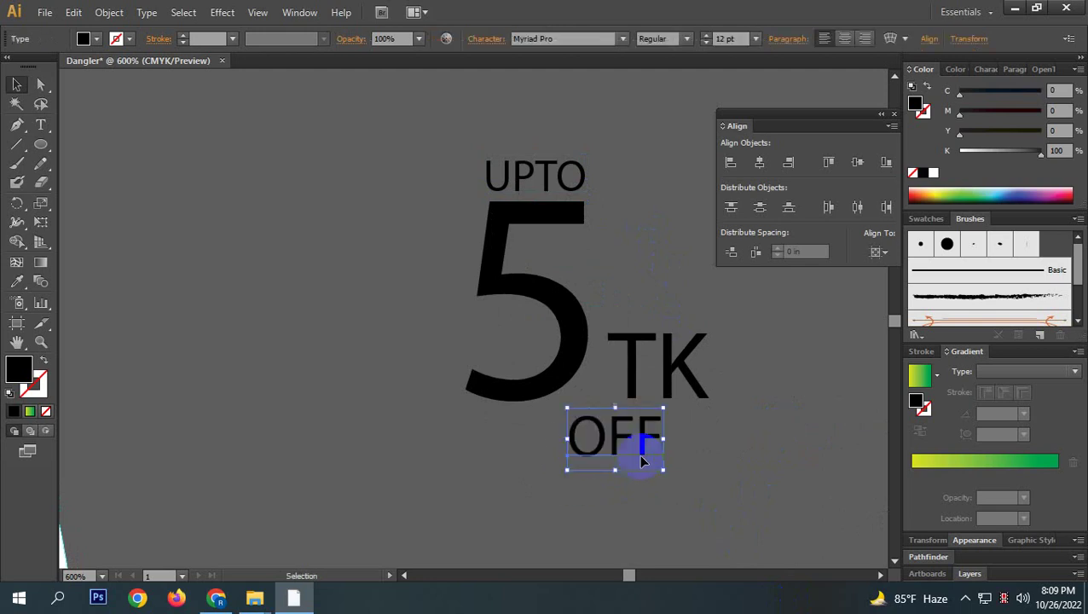
drag(663, 470, 727, 485)
click(805, 464)
scroll(727, 486, down, 1)
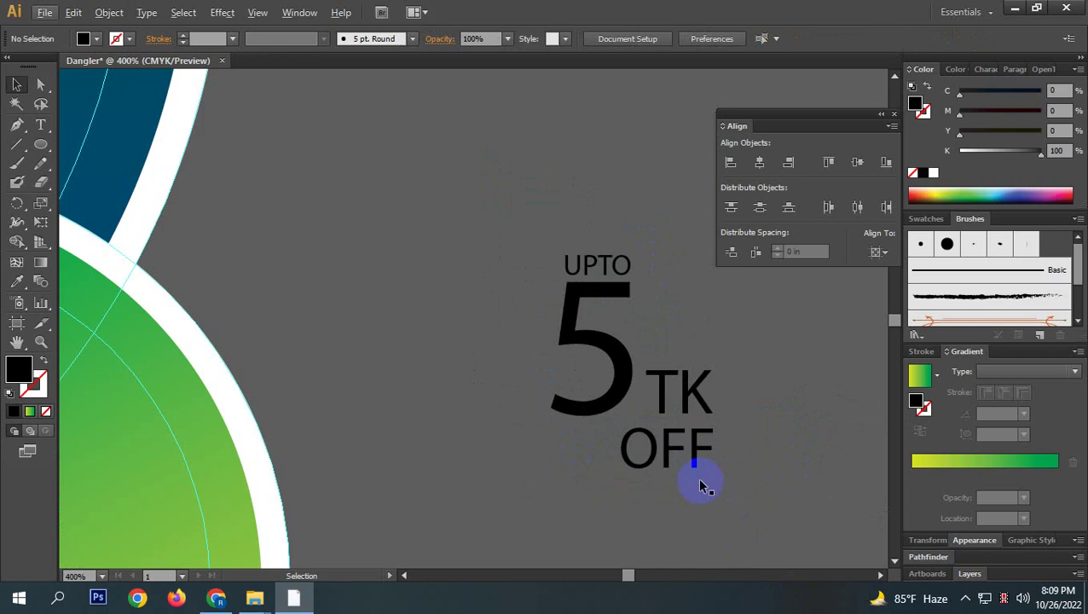
drag(730, 489, 440, 200)
click(759, 483)
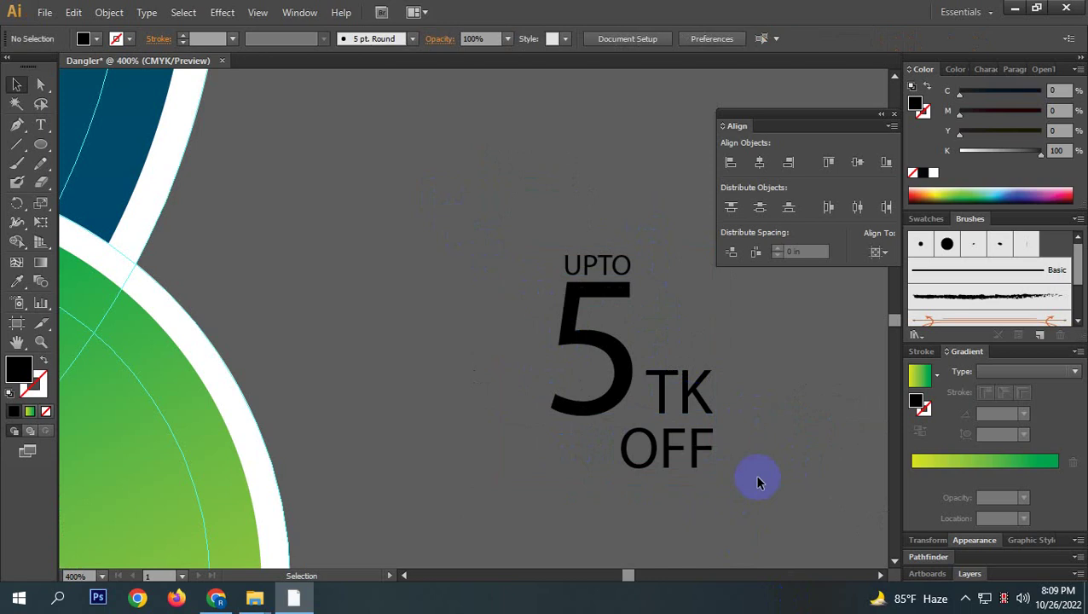
click(564, 317)
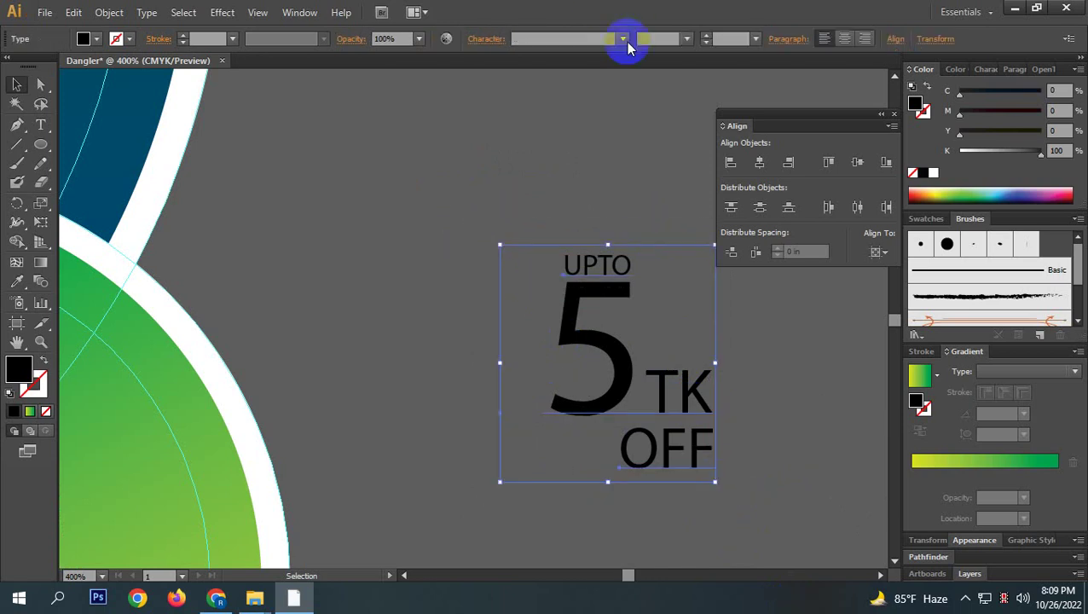
click(680, 94)
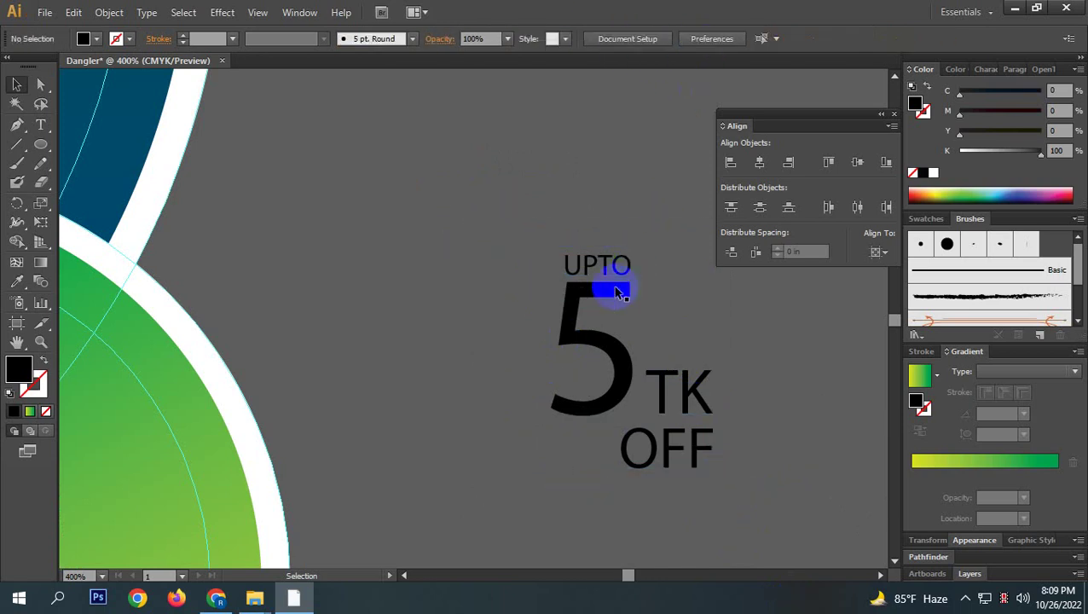
Set the font style of the 5TK text to Myriad Pro Bold.
click(614, 290)
click(686, 38)
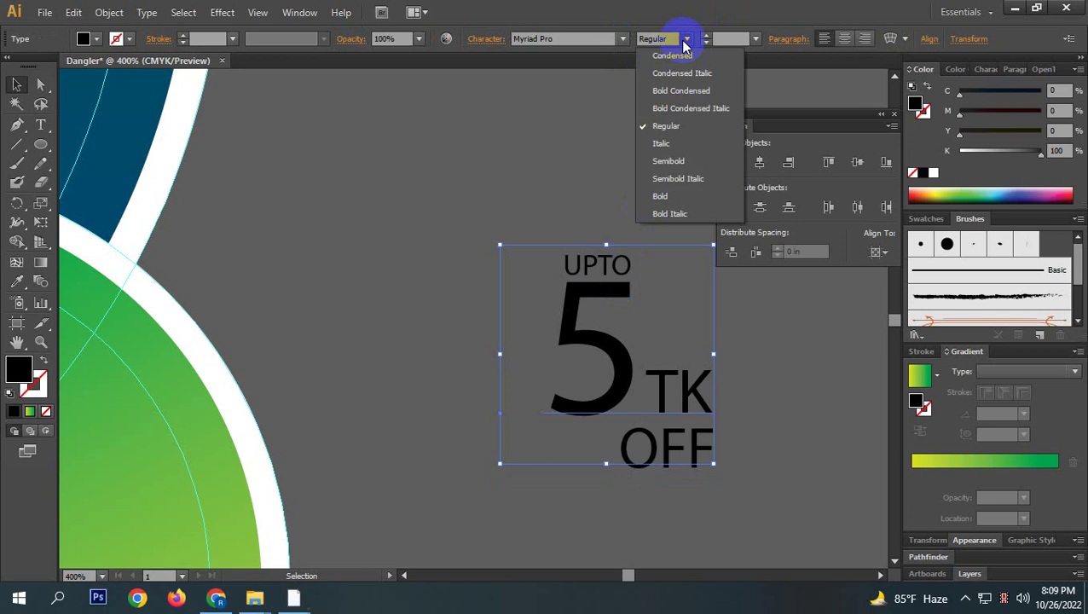
click(670, 199)
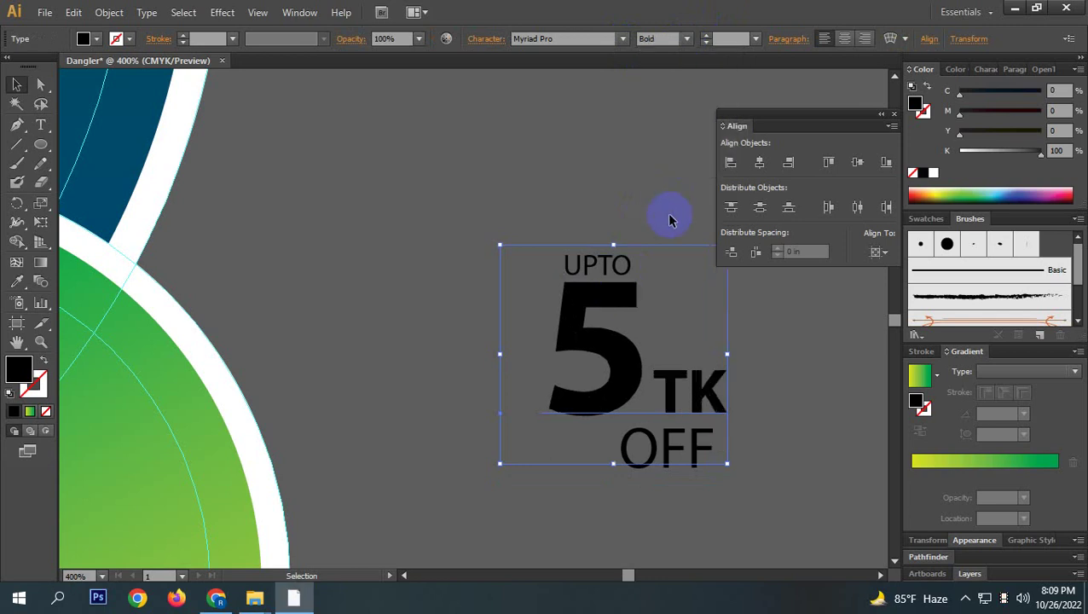
click(842, 391)
click(638, 451)
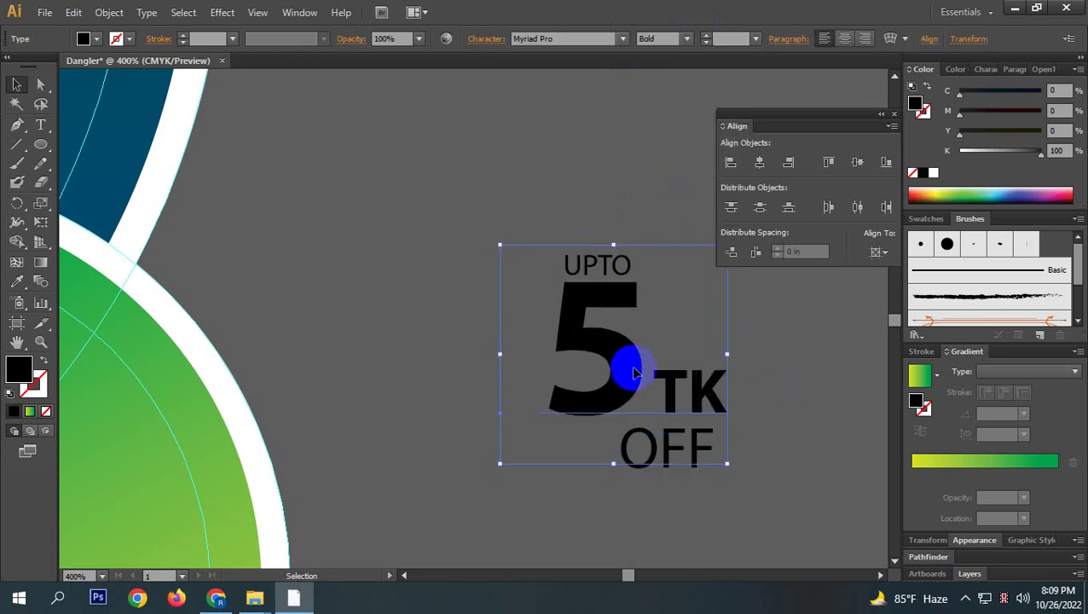
Set the font style of the "UPTO" text to Bold.
click(631, 368)
click(607, 271)
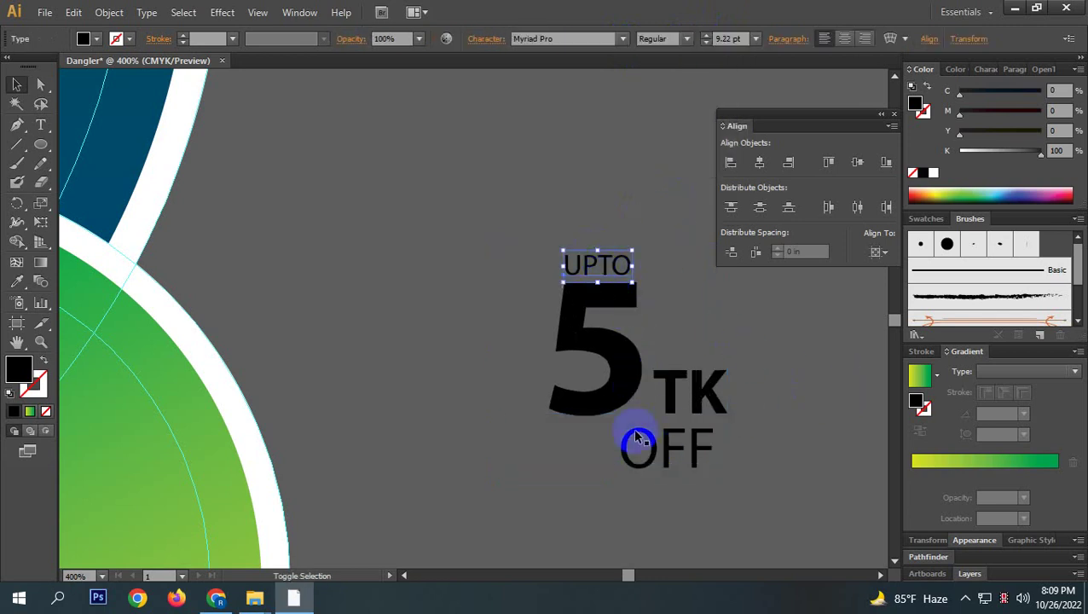
click(684, 39)
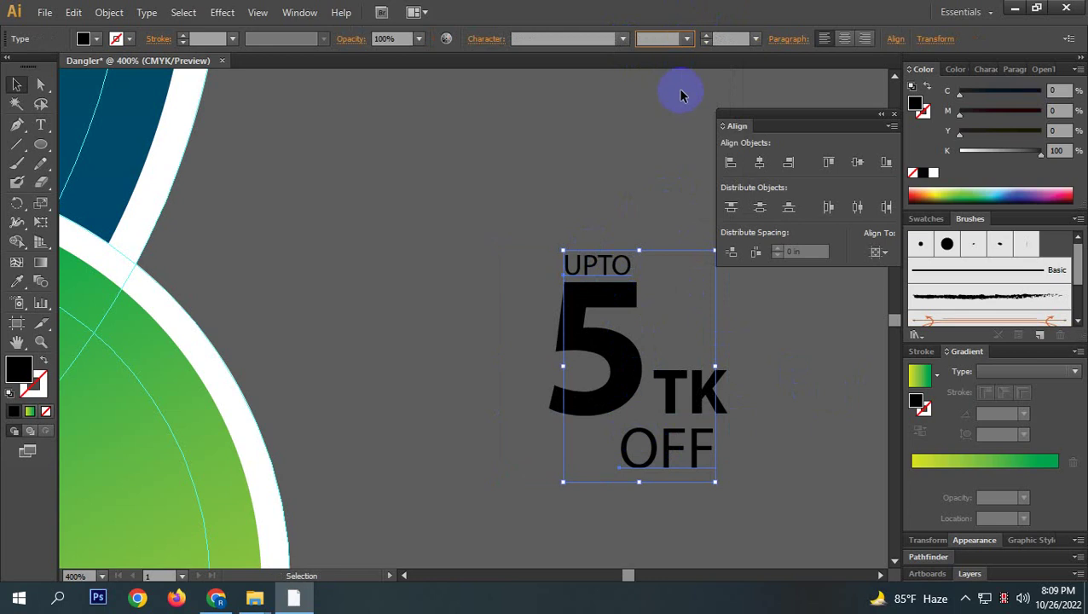
click(791, 437)
click(685, 462)
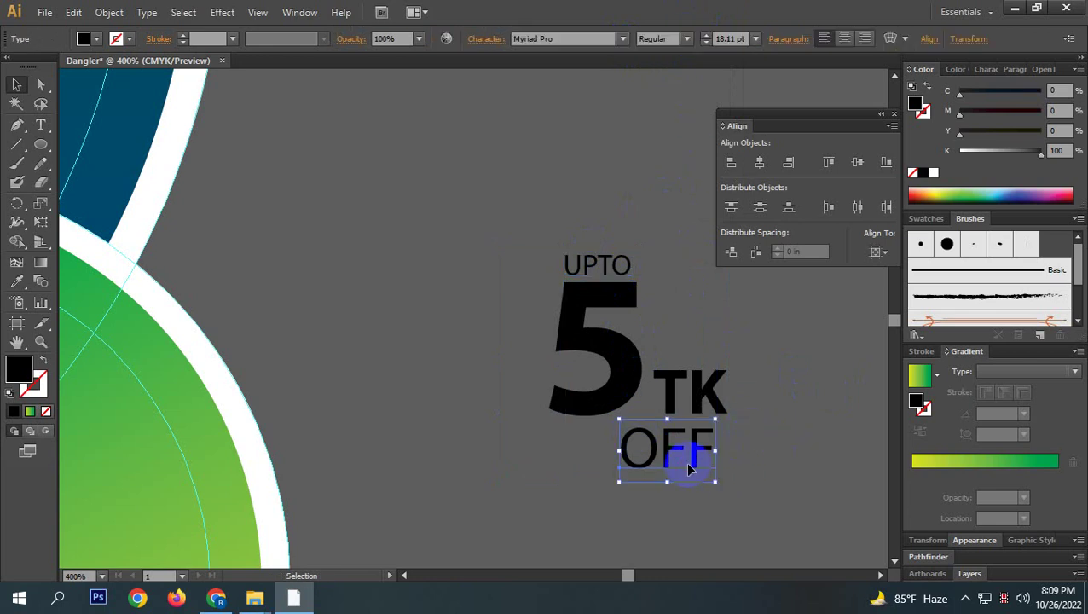
click(602, 266)
click(686, 39)
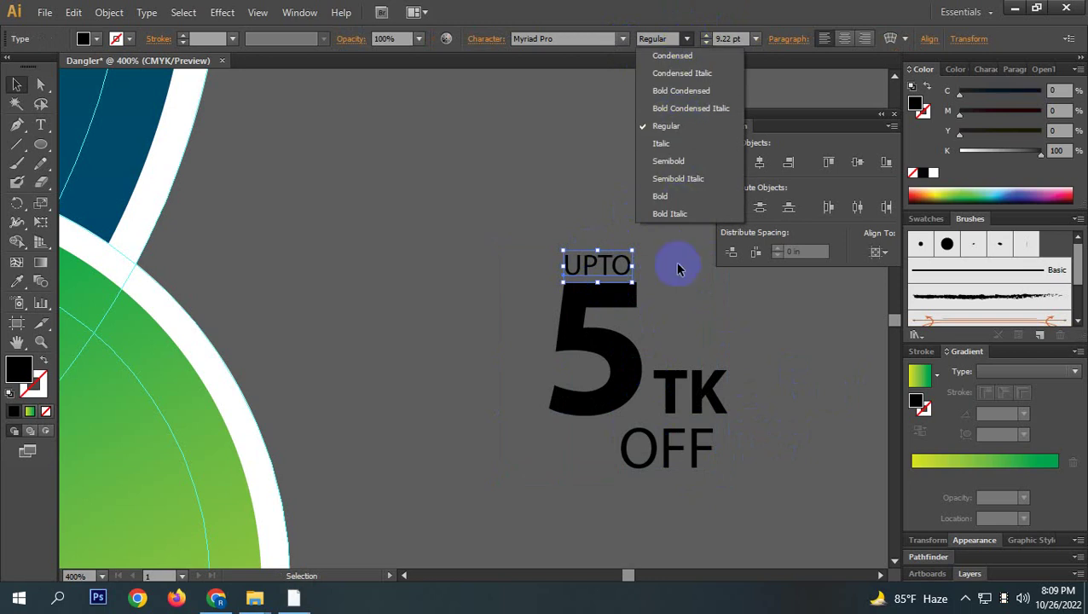
click(669, 197)
Set the font style of the "OFF" text to Bold.
click(652, 454)
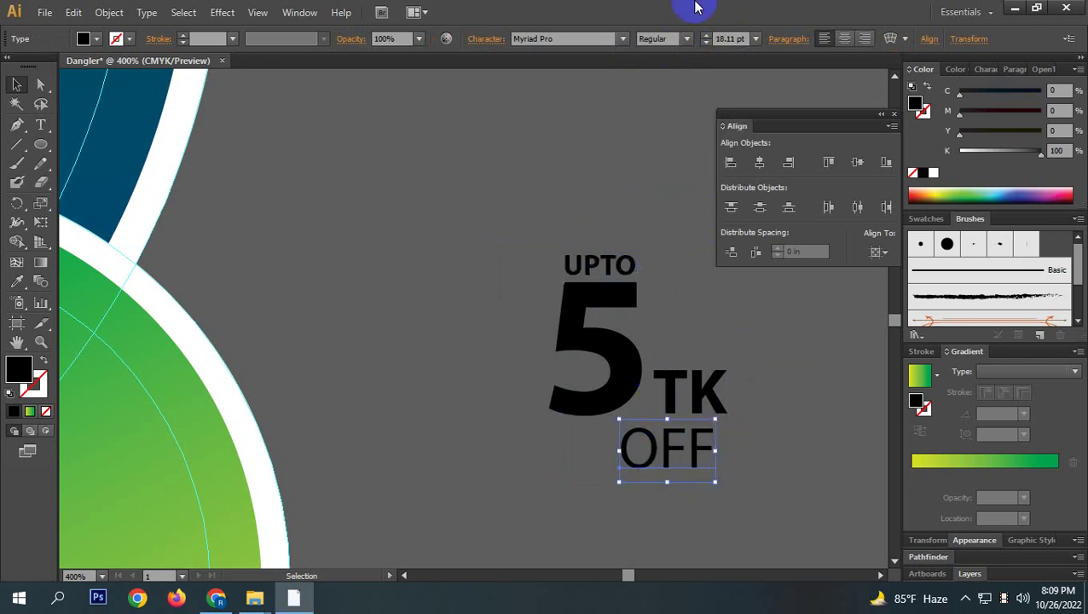
click(688, 39)
click(669, 199)
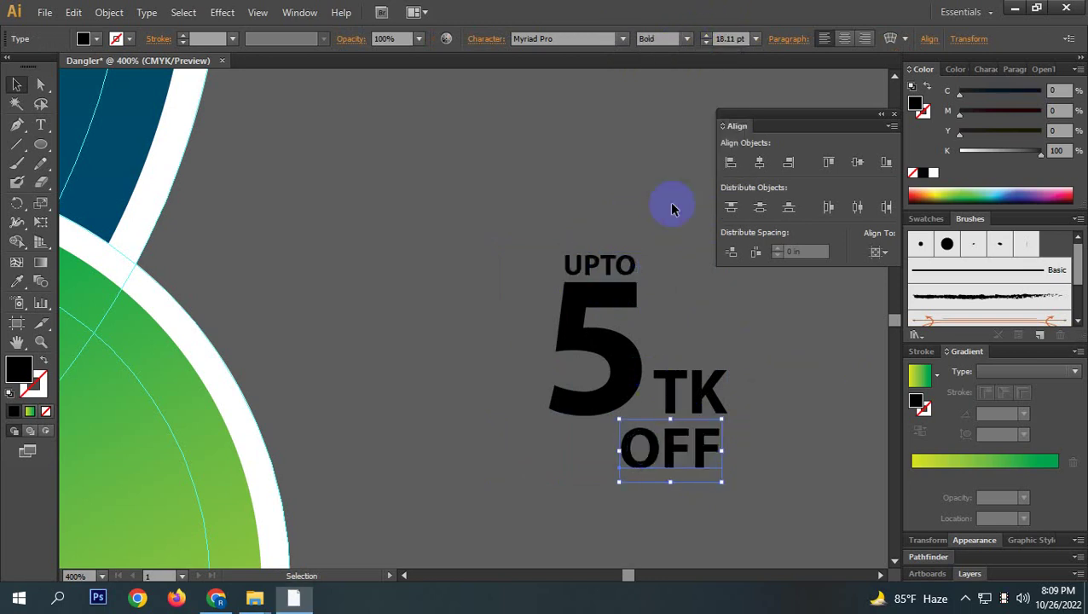
click(816, 464)
Group the "UPTO", "5 TK" and "OFF" texts, leaving the green circle out of the selection.
scroll(705, 439, down, 1)
drag(702, 432, 711, 428)
scroll(731, 462, down, 3)
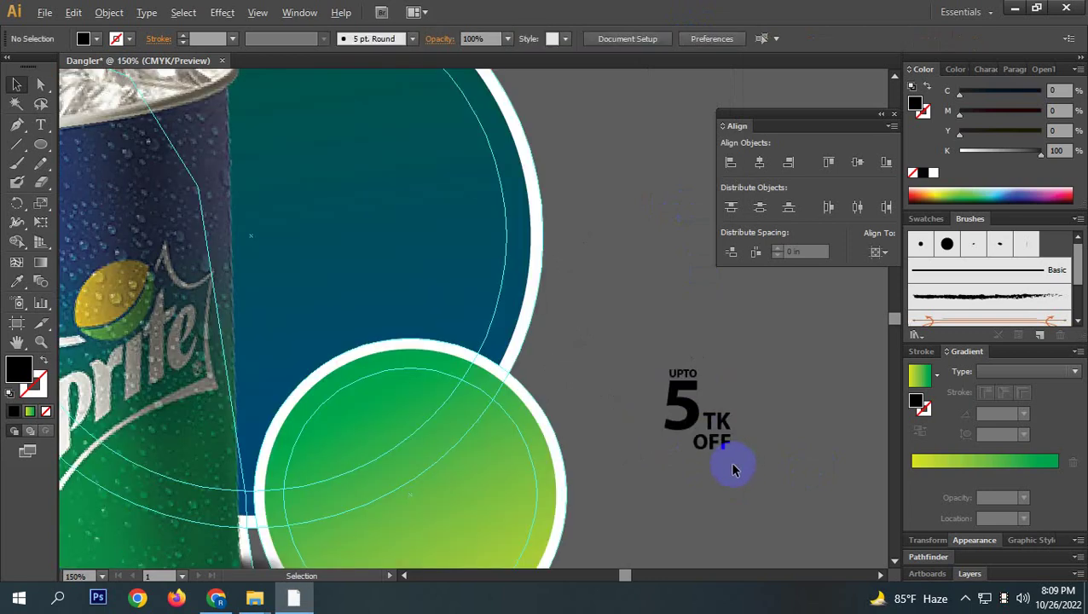
drag(749, 493, 558, 288)
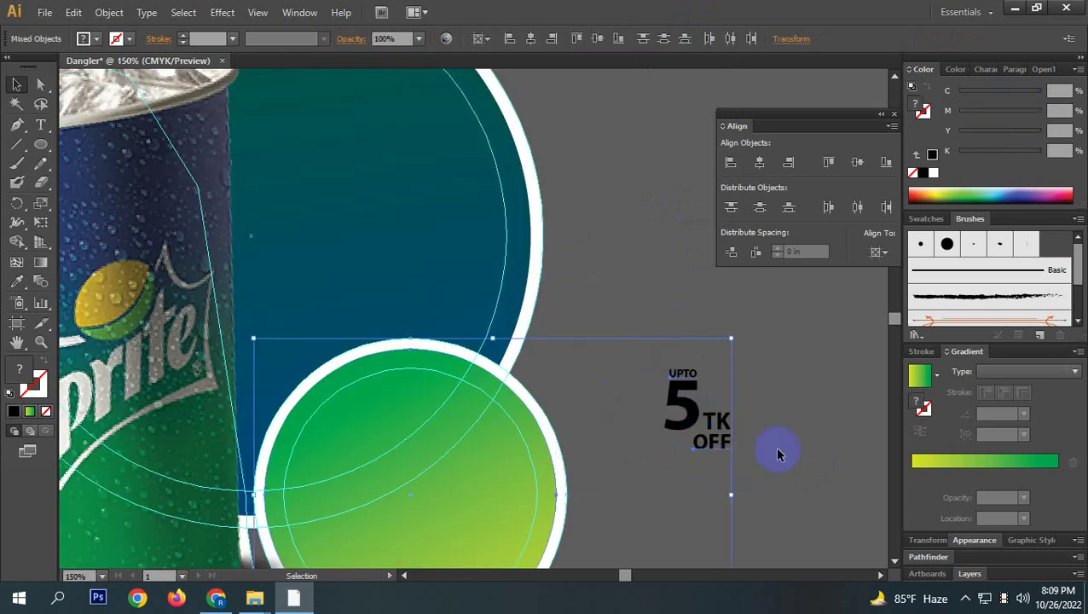
click(810, 471)
click(682, 405)
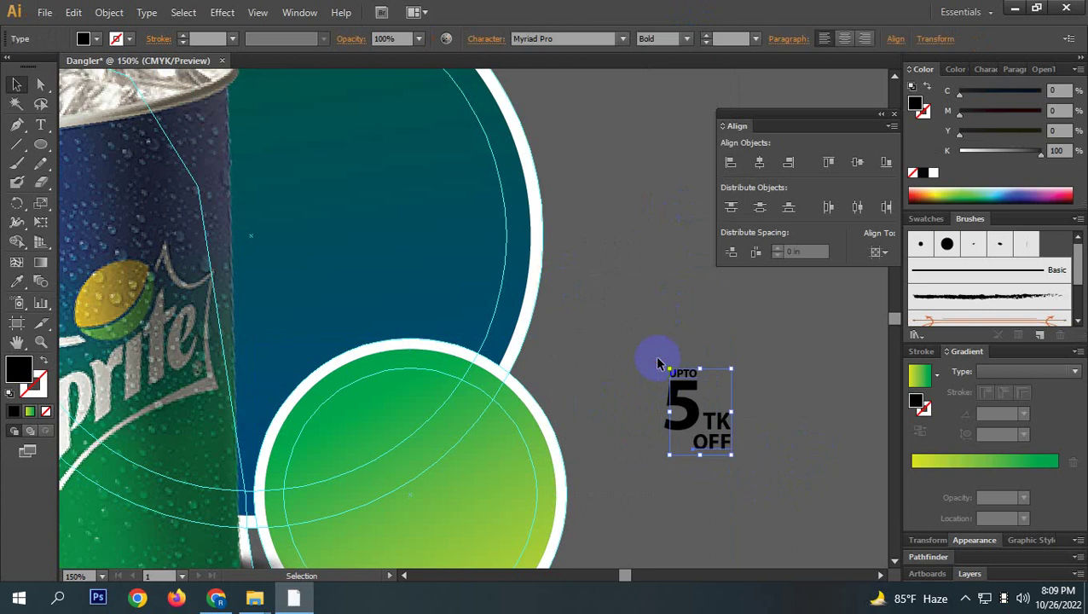
click(701, 428)
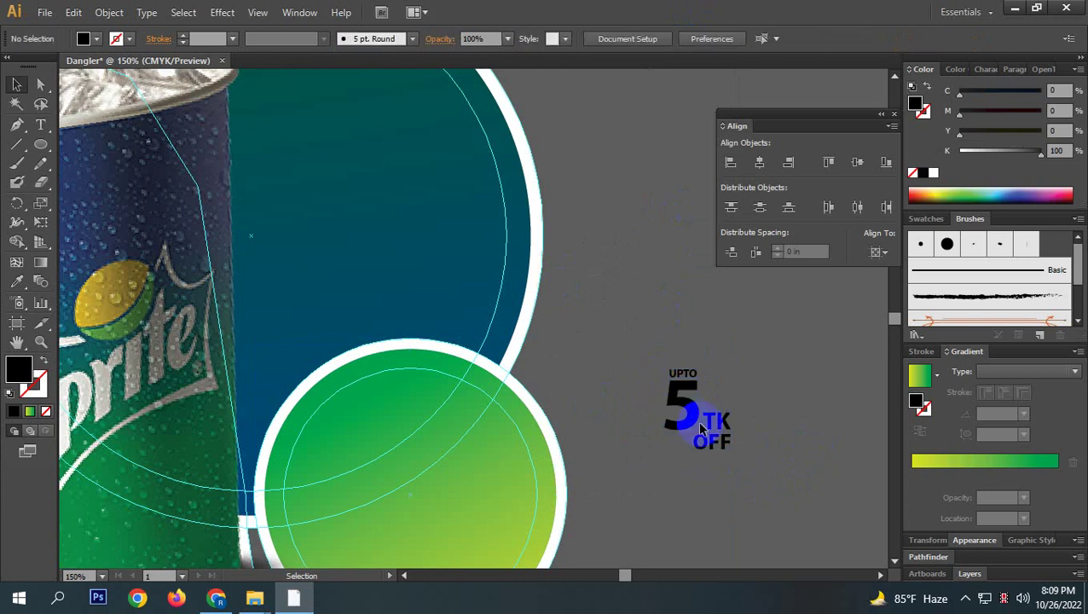
click(762, 456)
drag(772, 498, 666, 341)
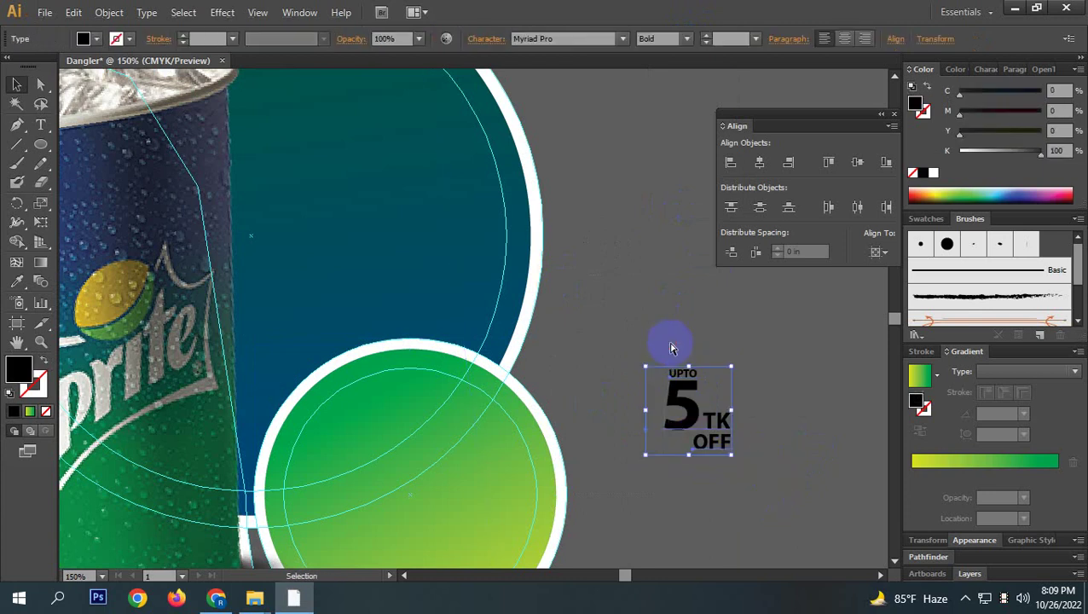
key(a)
key(v)
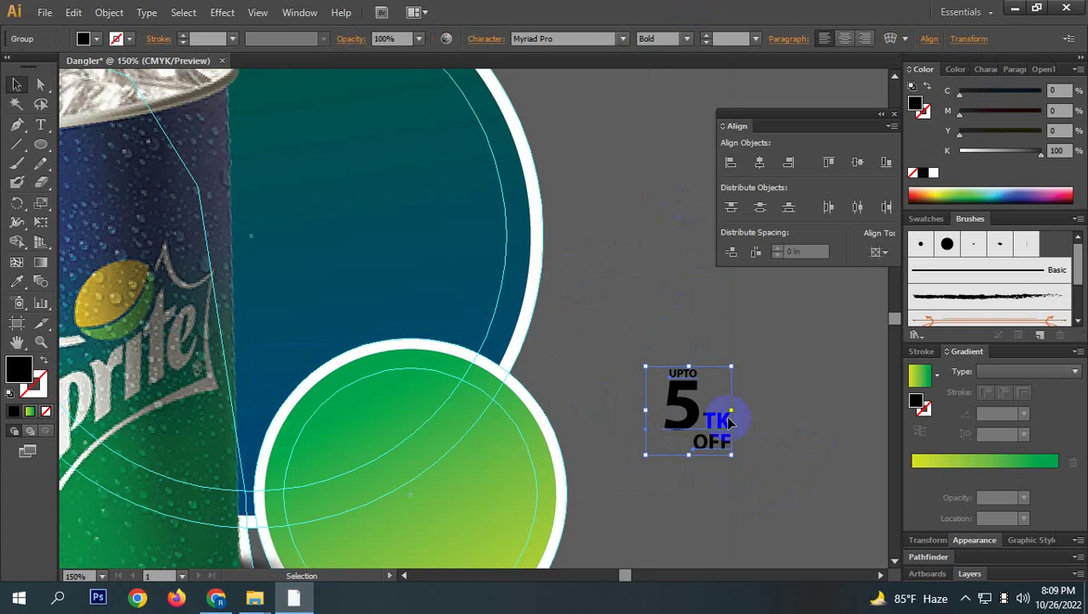
Inside the text group, delete a leading space in front of the 5 in the "5 TK" text.
drag(751, 522, 761, 460)
double_click(670, 365)
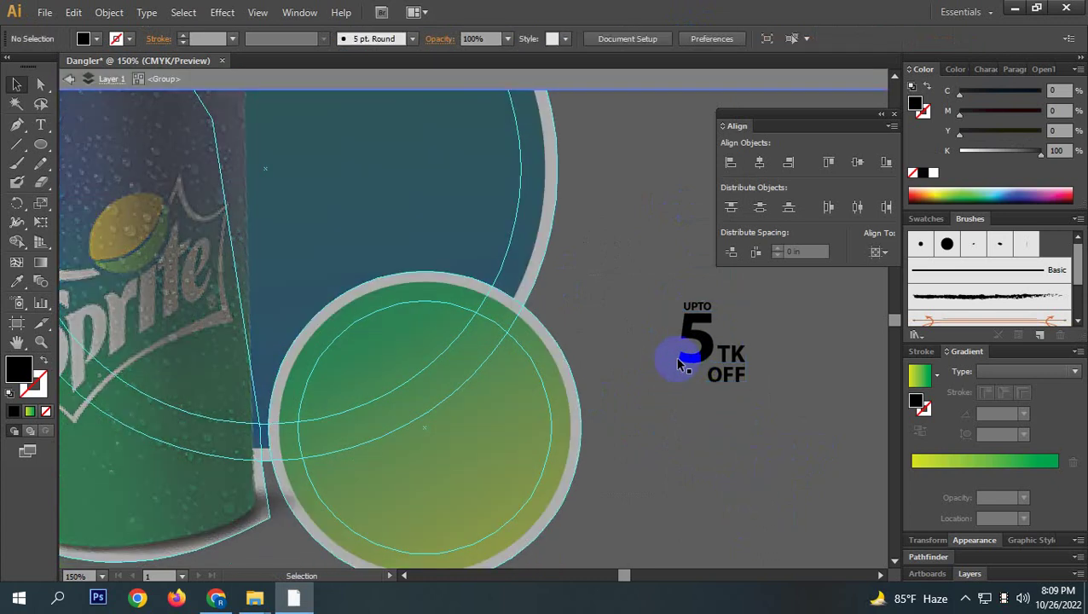
double_click(669, 365)
triple_click(663, 362)
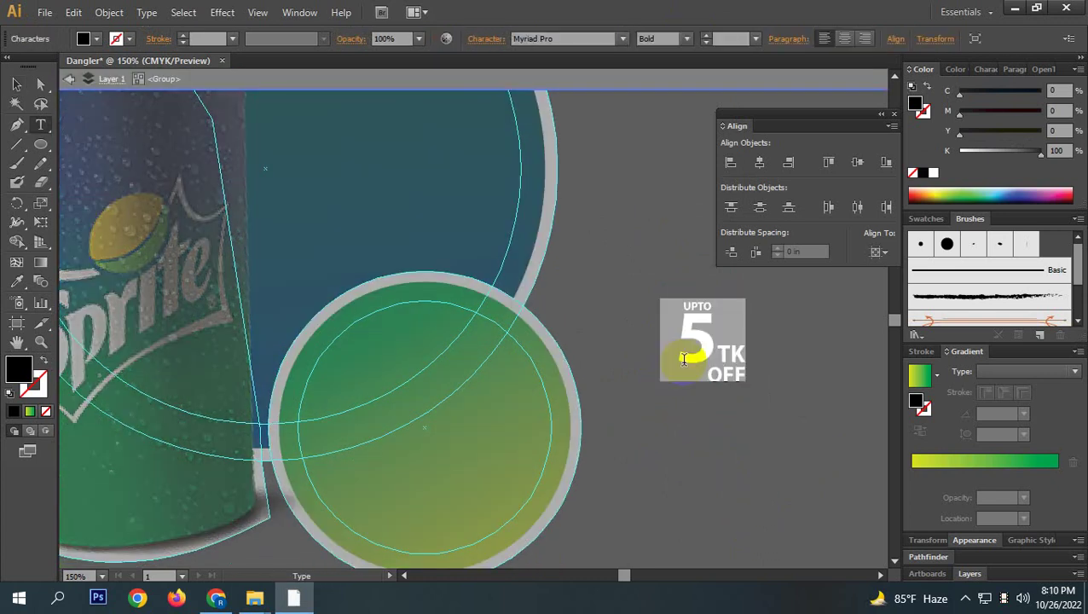
click(661, 360)
triple_click(657, 358)
click(643, 355)
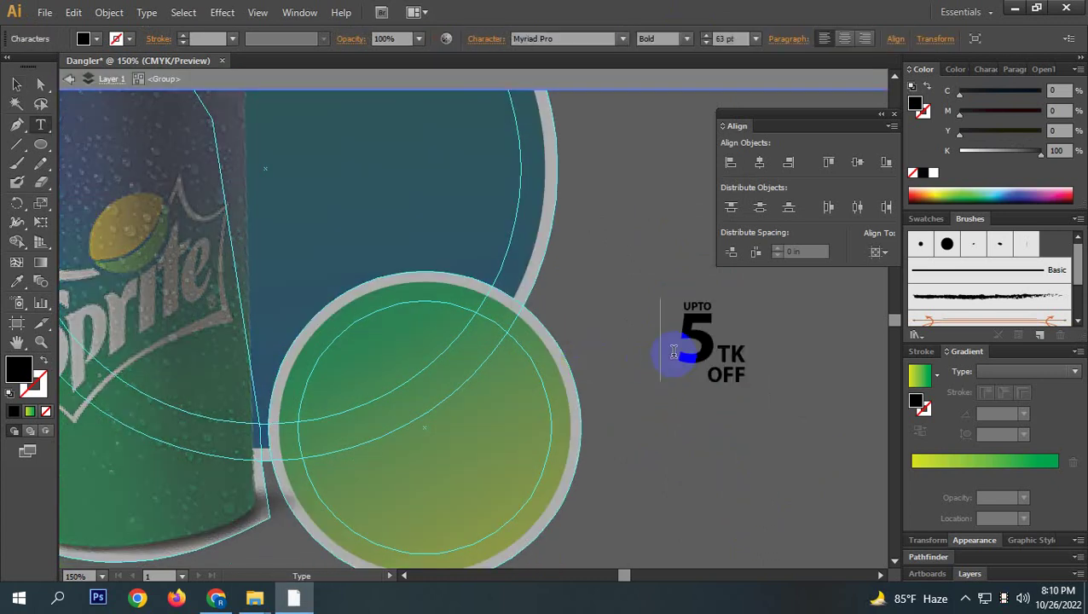
drag(644, 354, 647, 352)
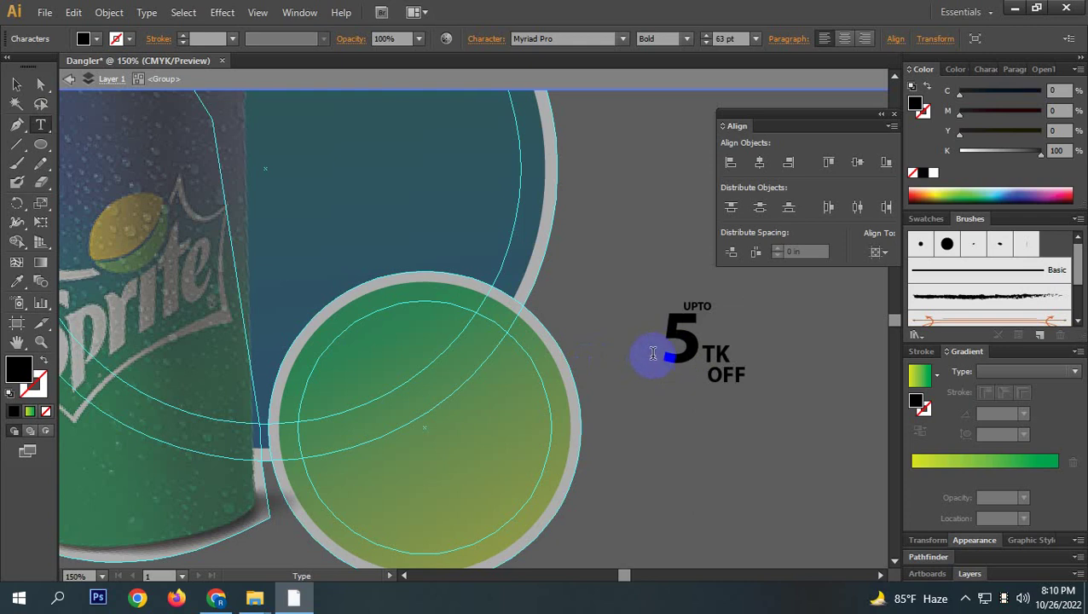
drag(18, 58, 15, 85)
click(15, 86)
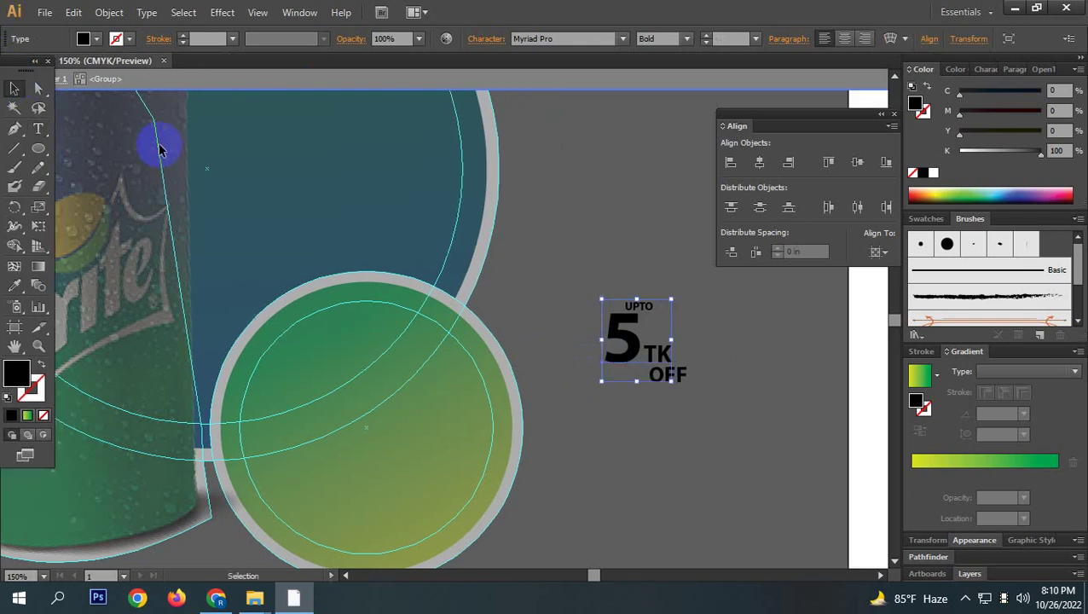
click(605, 77)
Inside the group, move the "5 TK" text right to line up with the end of "OFF" and nudge it slightly down.
scroll(683, 320, up, 3)
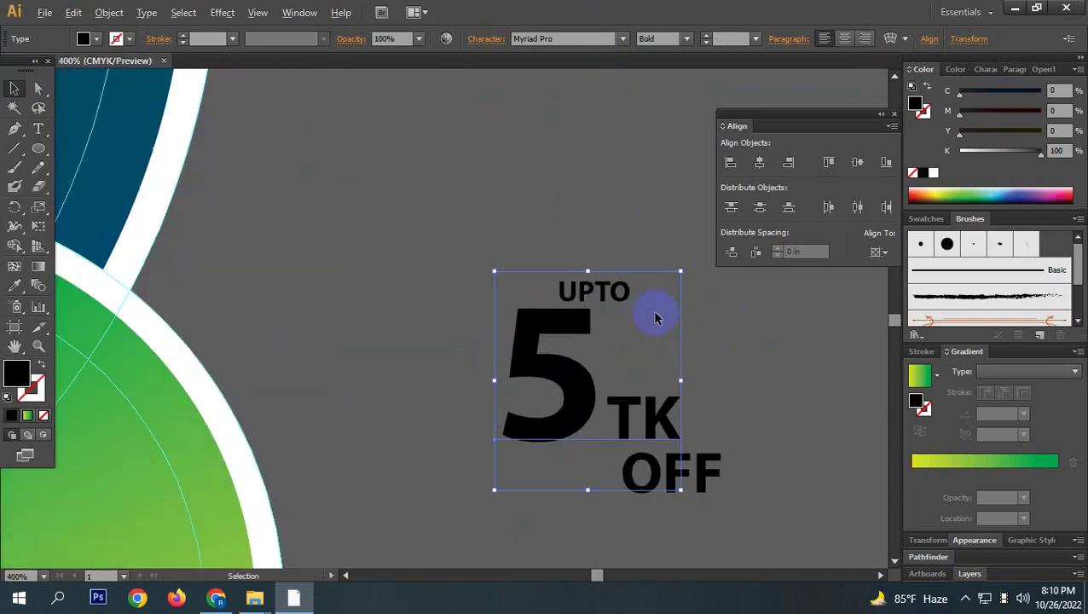
double_click(587, 296)
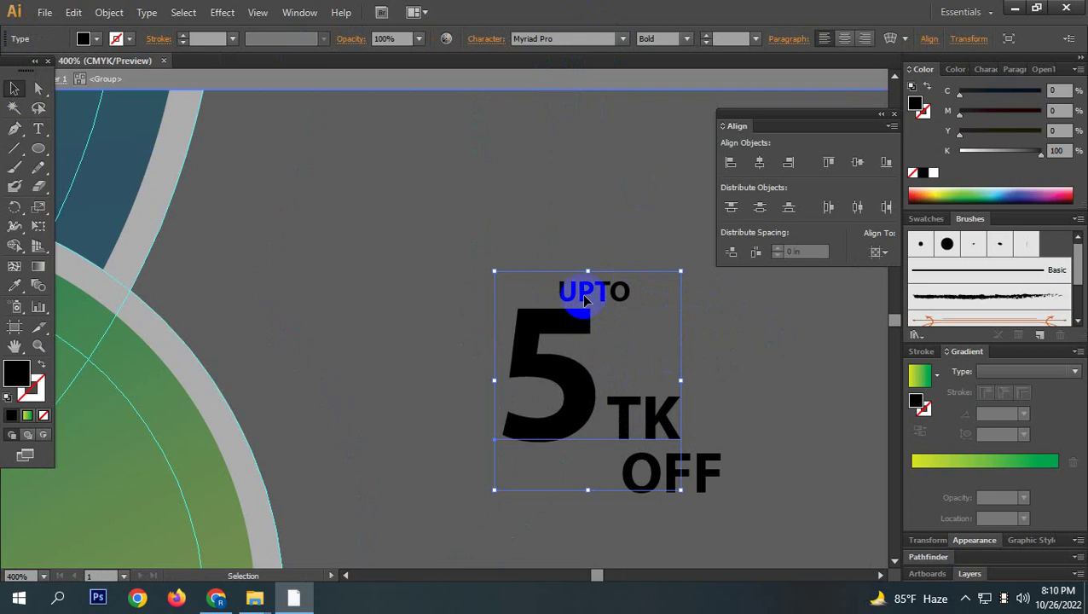
drag(575, 416, 612, 417)
click(711, 452)
scroll(695, 444, down, 2)
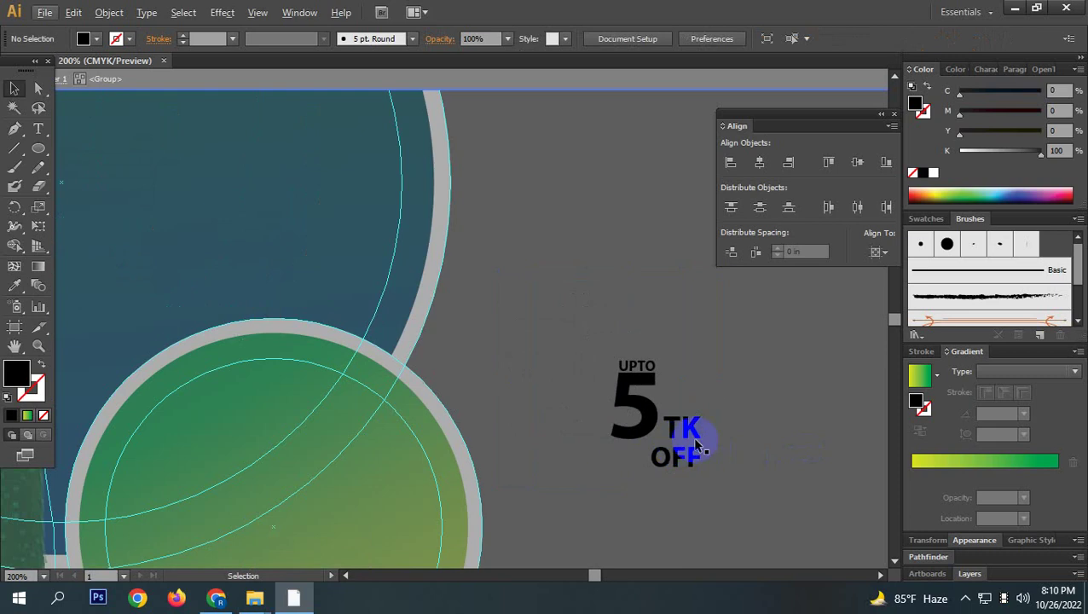
click(655, 424)
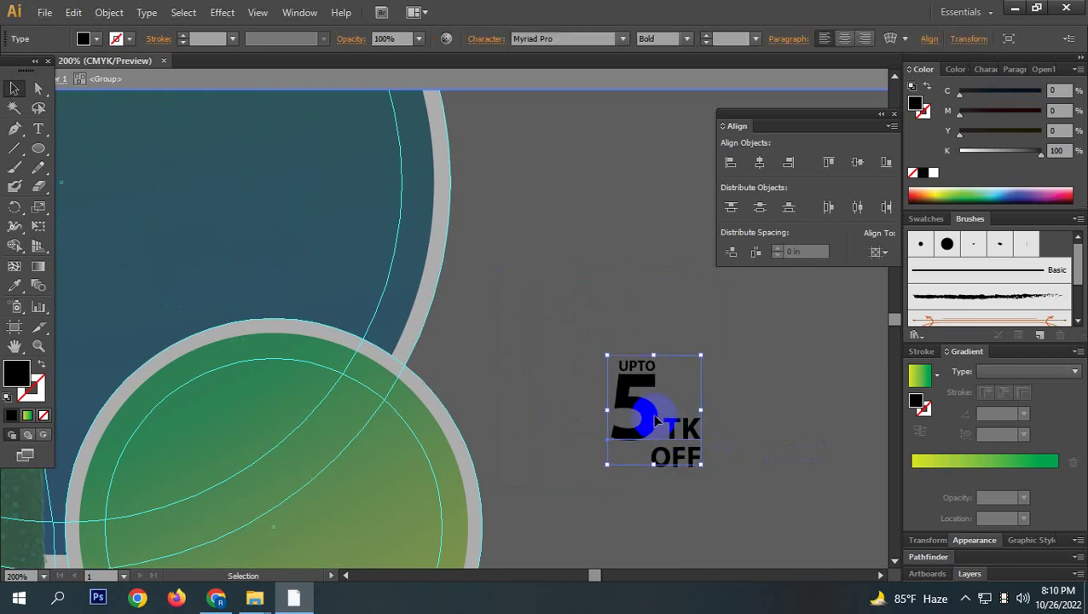
key(Down)
key(Down)
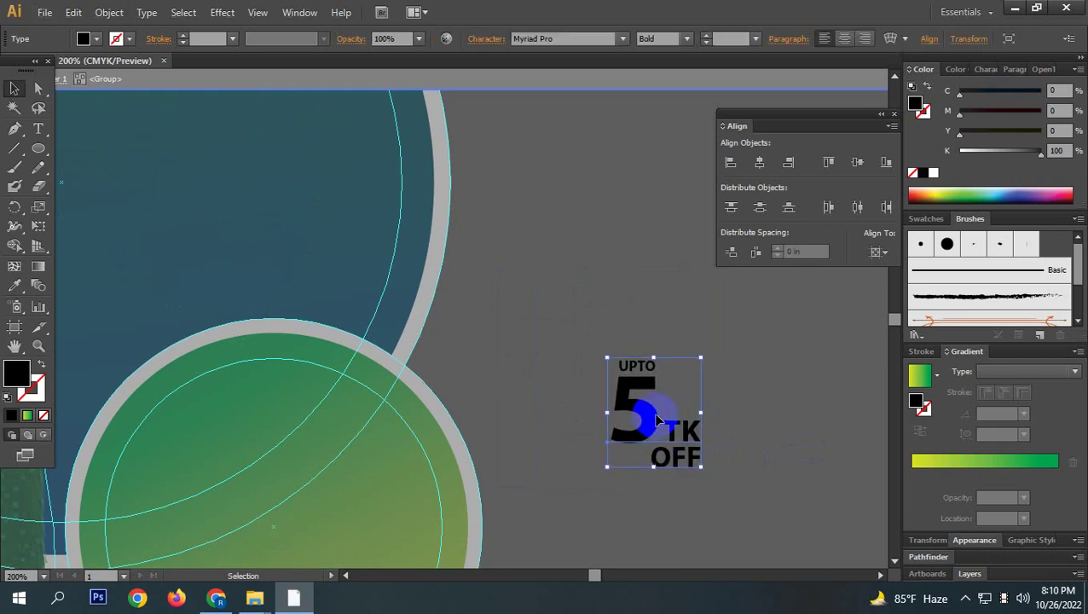
click(761, 512)
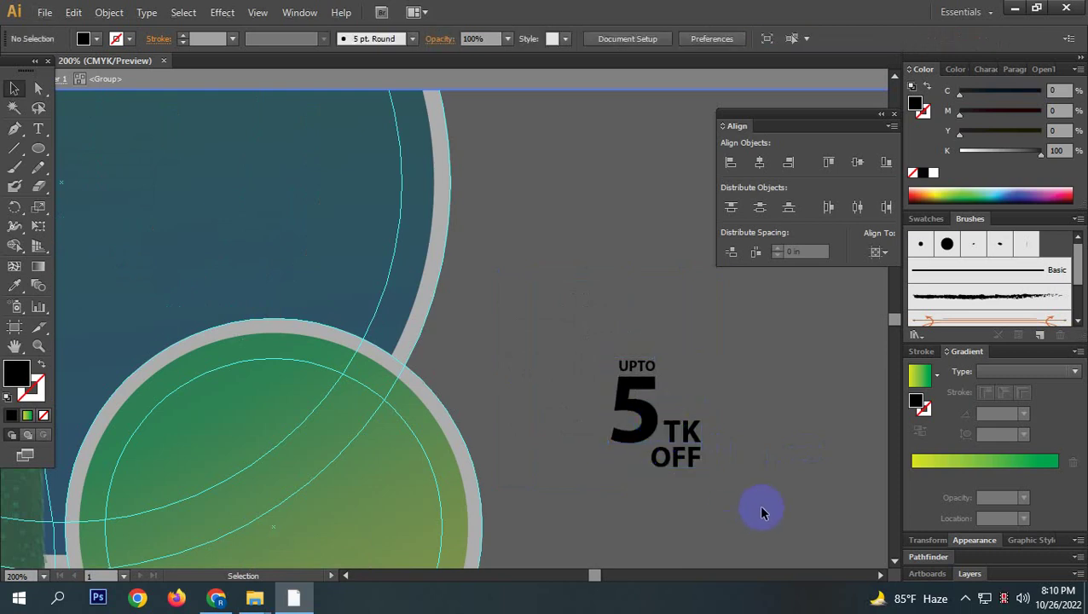
click(612, 86)
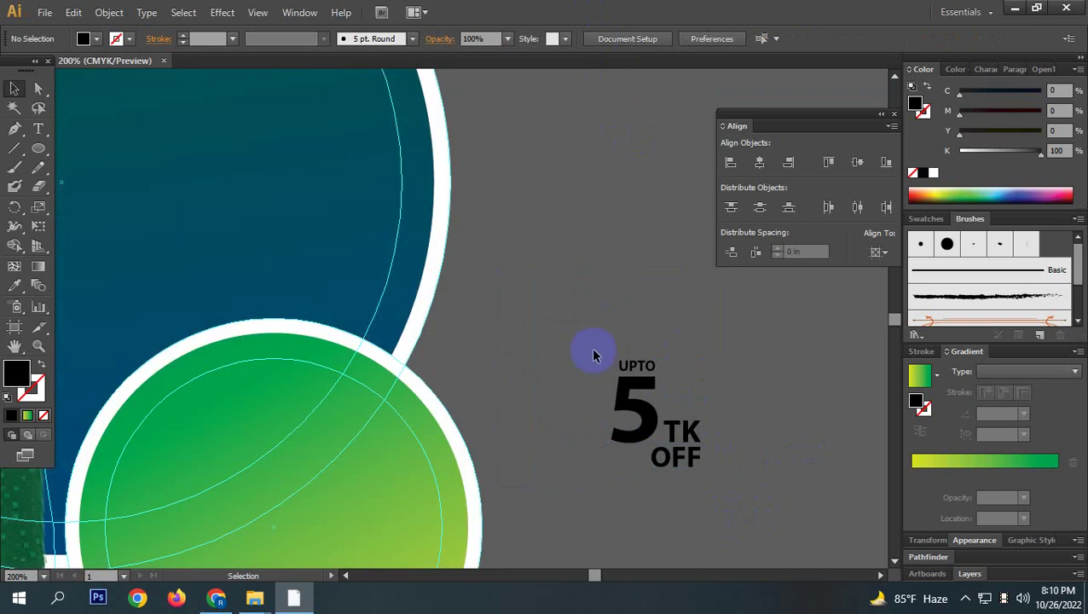
Place the grouped offer text on the green circle and enlarge it to fill most of the inner ring.
drag(700, 503, 785, 401)
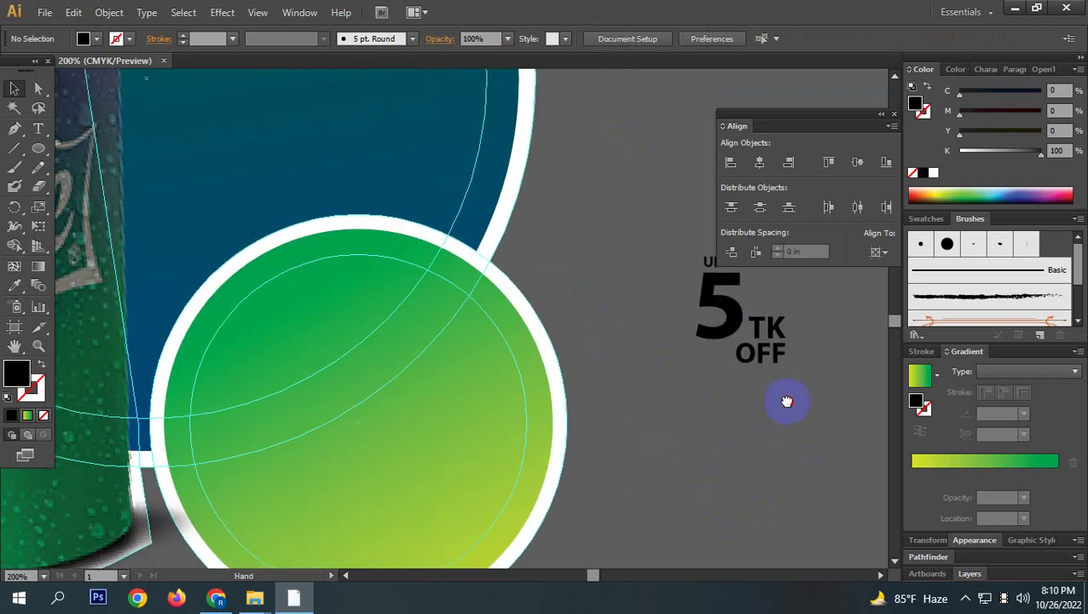
drag(735, 339, 312, 387)
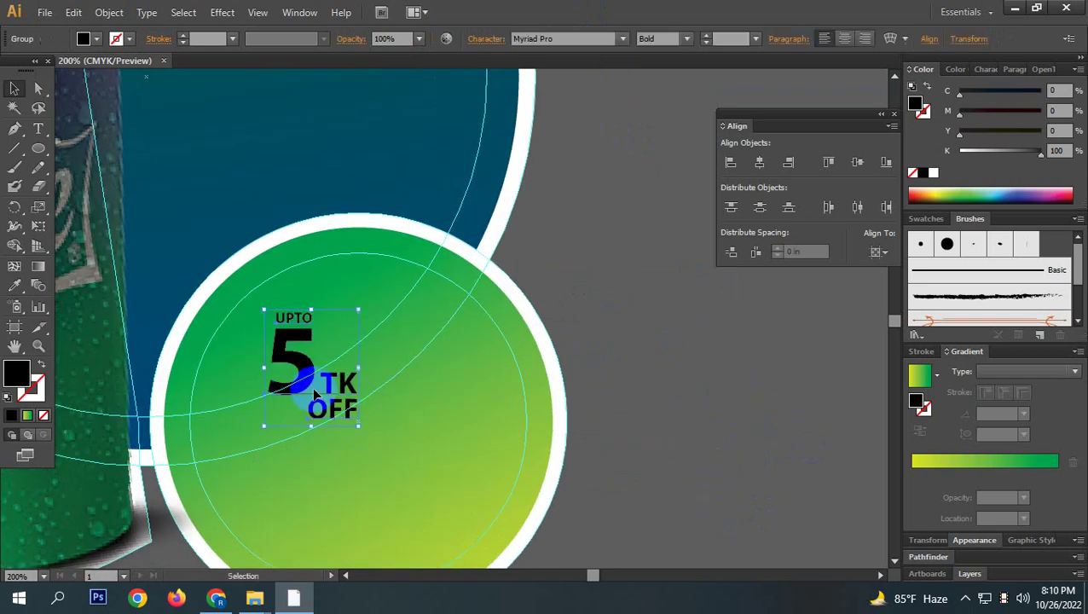
drag(352, 418, 570, 464)
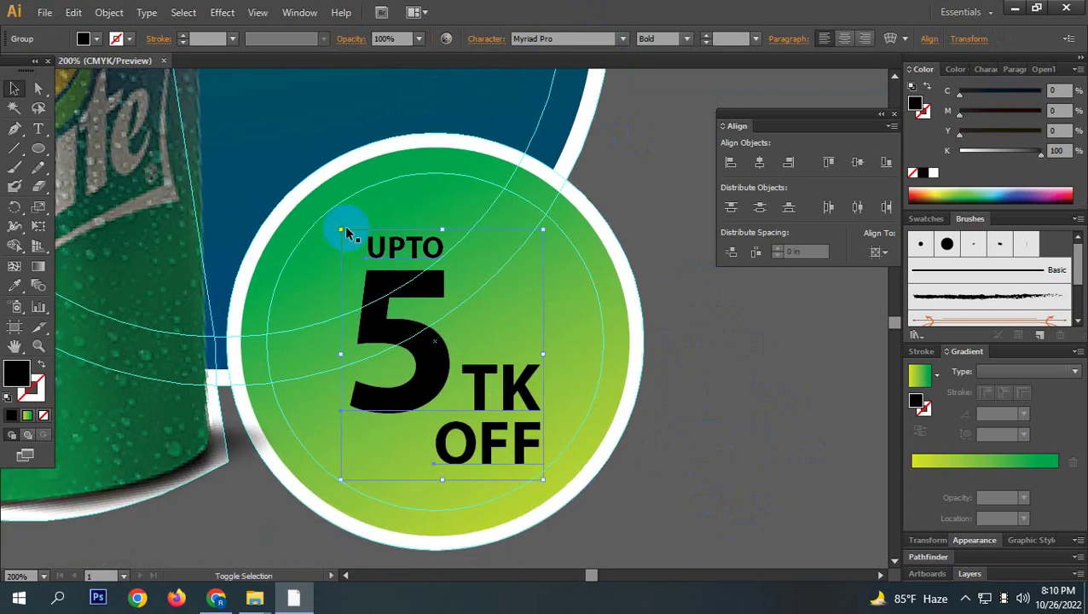
drag(339, 230, 315, 198)
click(555, 487)
drag(542, 482, 554, 493)
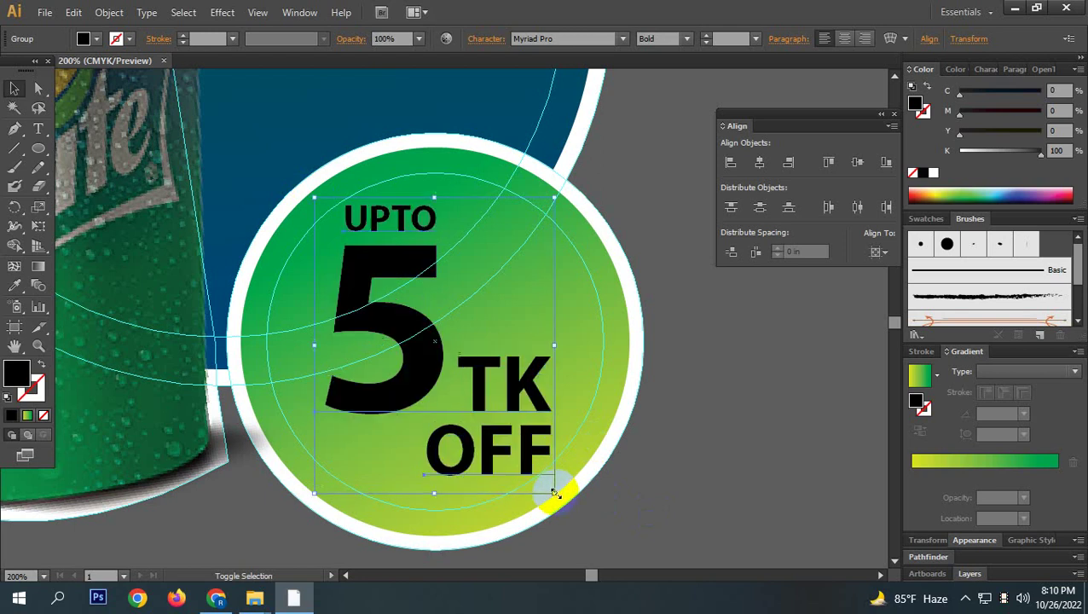
click(724, 505)
Fill the grouped offer text with red, using C 0, M 100, Y 100, K 0.
click(398, 388)
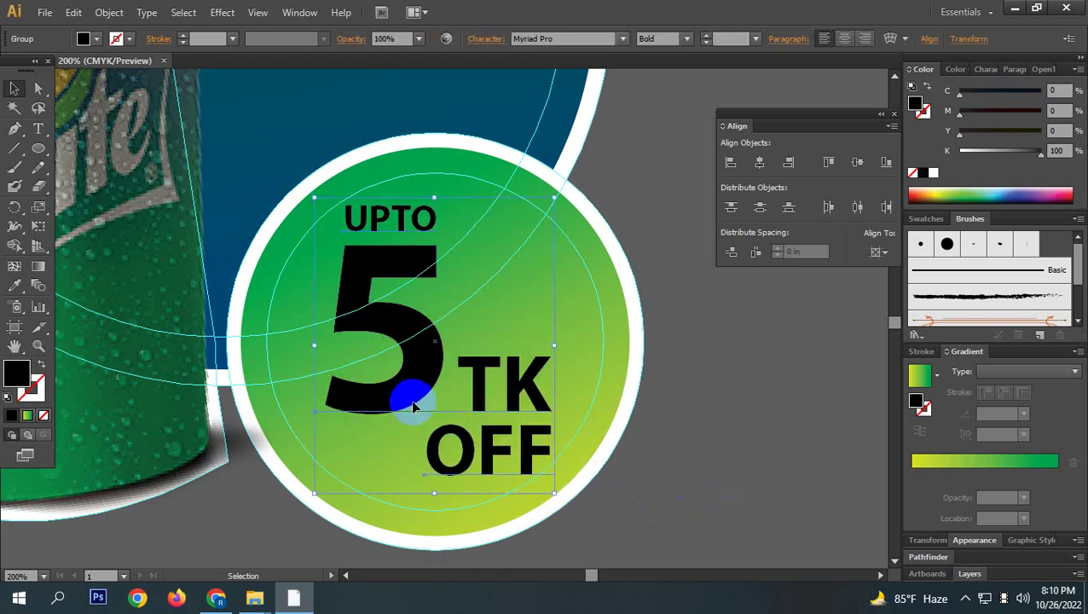
scroll(546, 358, down, 3)
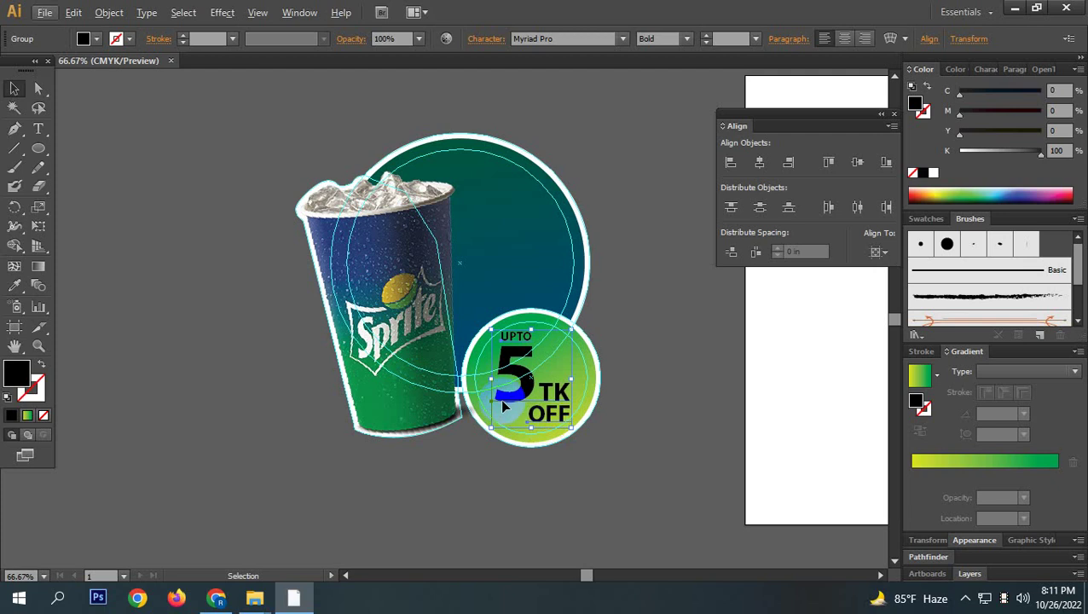
click(917, 196)
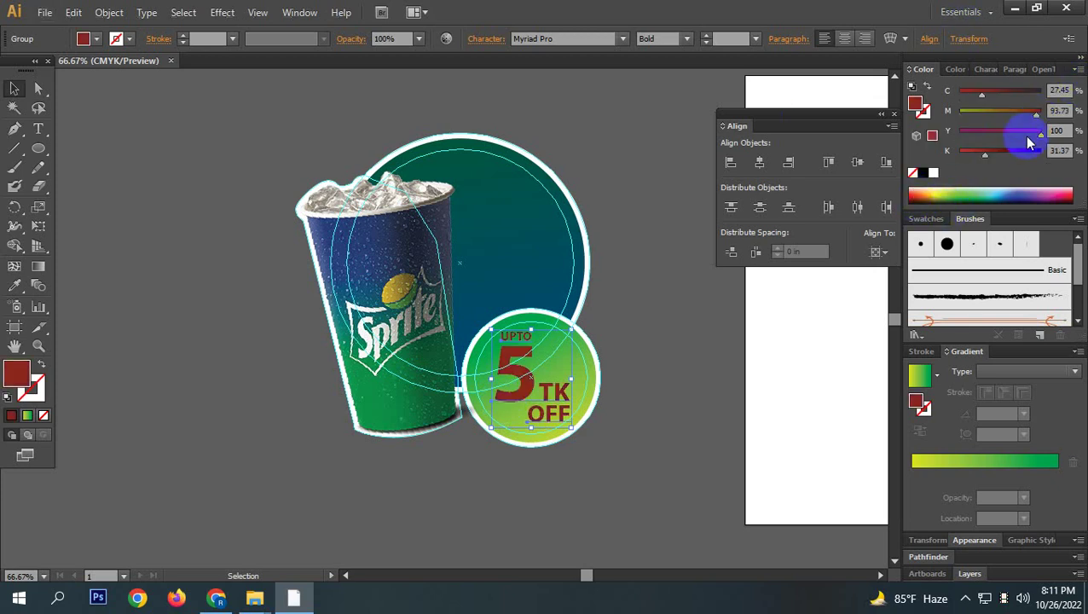
drag(980, 156, 959, 152)
drag(977, 96, 959, 92)
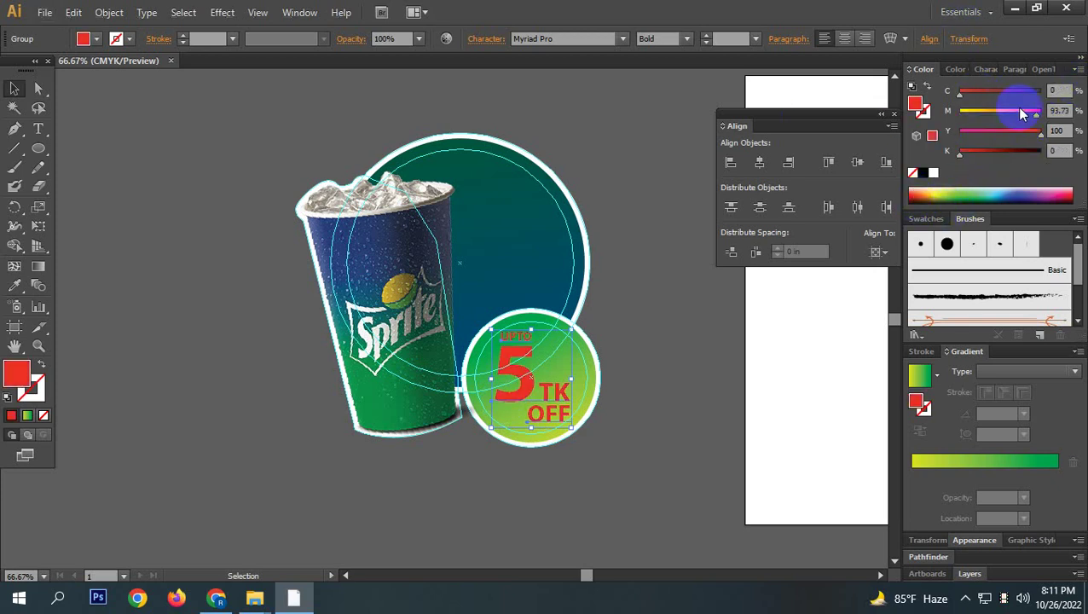
drag(1033, 118, 1046, 114)
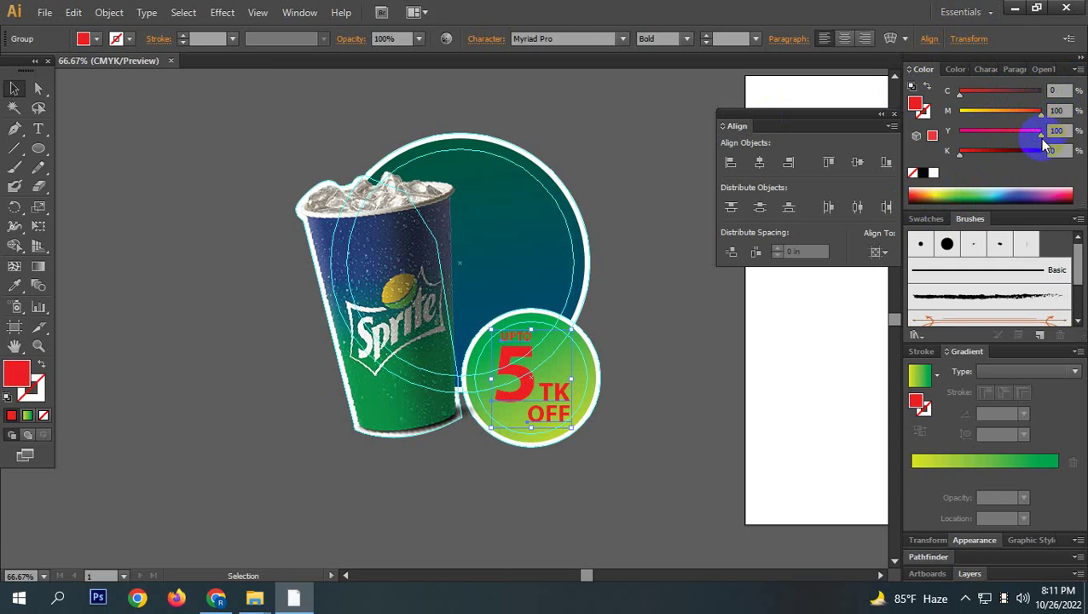
click(601, 405)
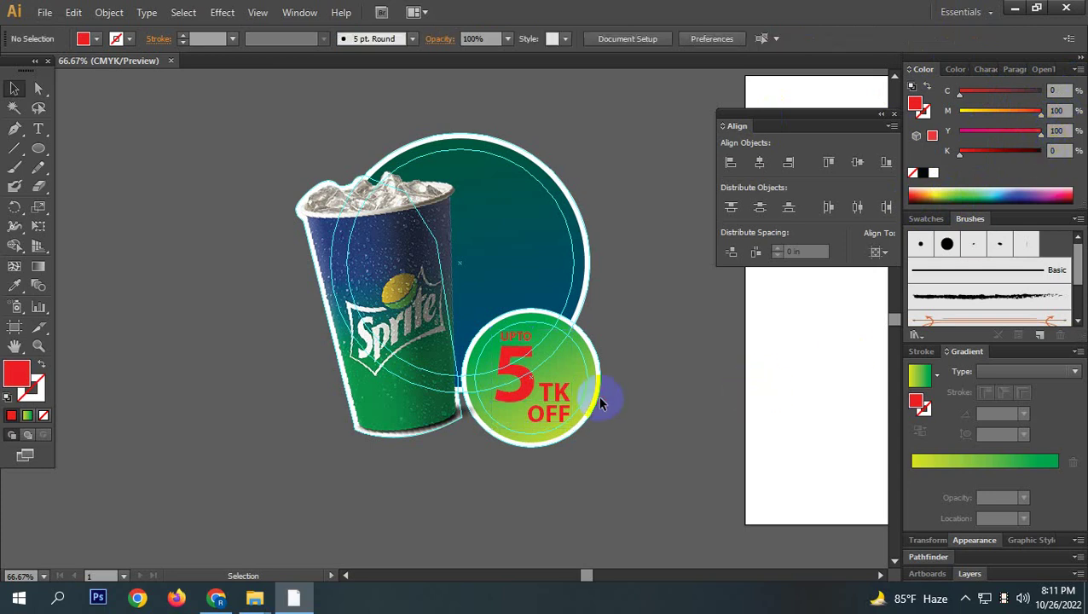
scroll(554, 408, up, 2)
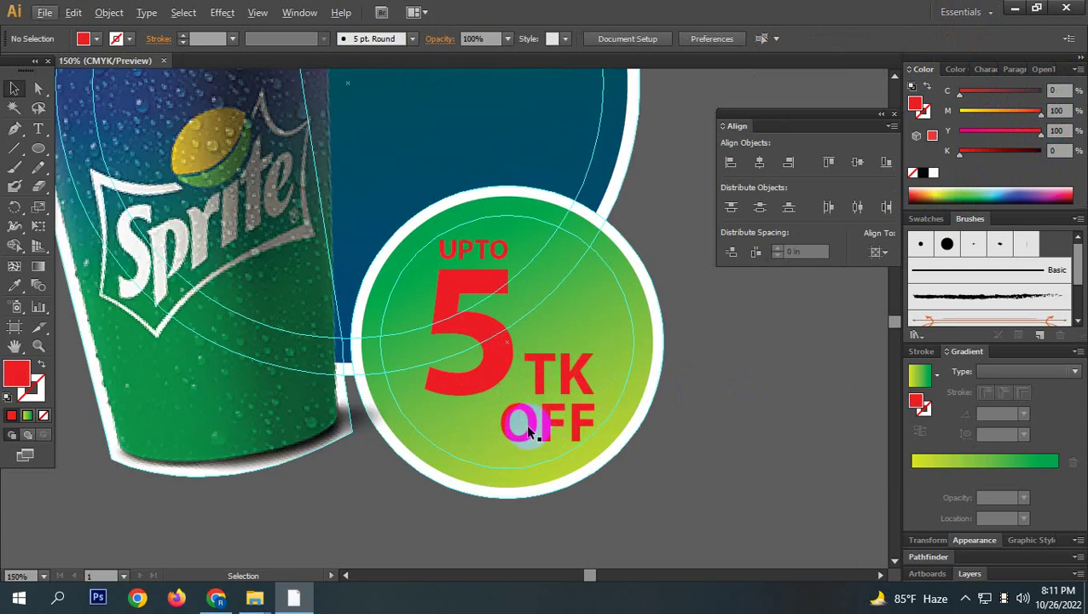
Inside the grouped offer text, turn "UPTO" and "OFF" black by setting K to 100, and leave the group.
double_click(528, 432)
click(491, 361)
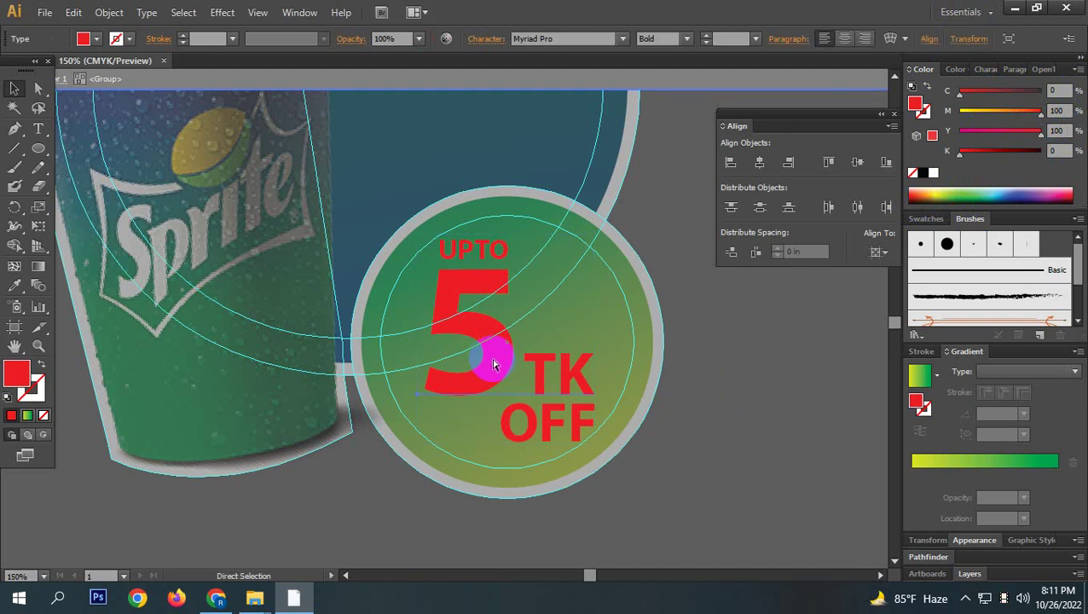
shift+click(474, 249)
shift+click(542, 435)
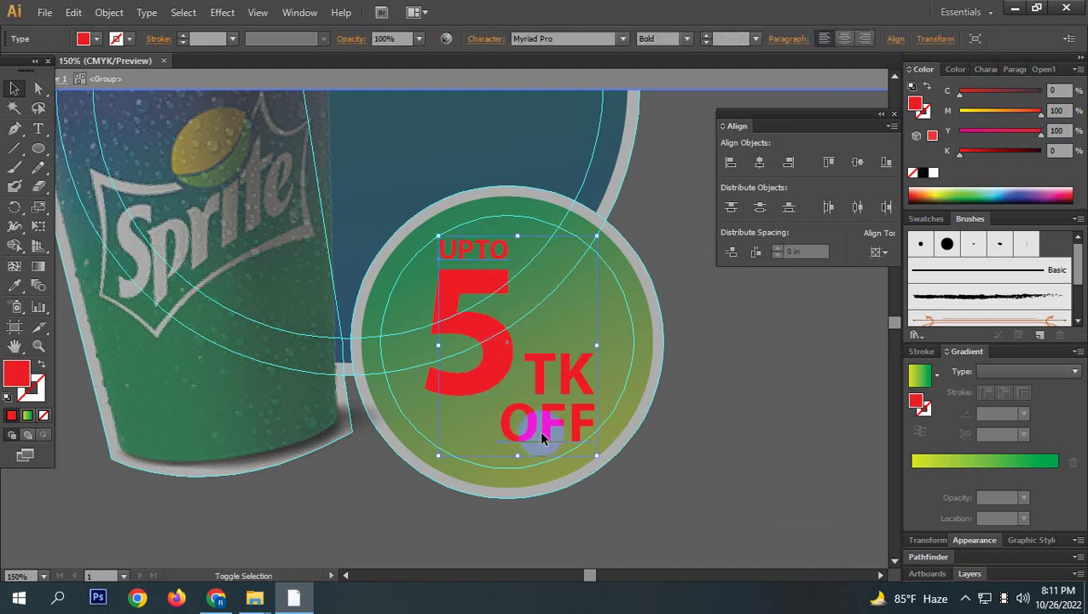
drag(960, 154, 1076, 156)
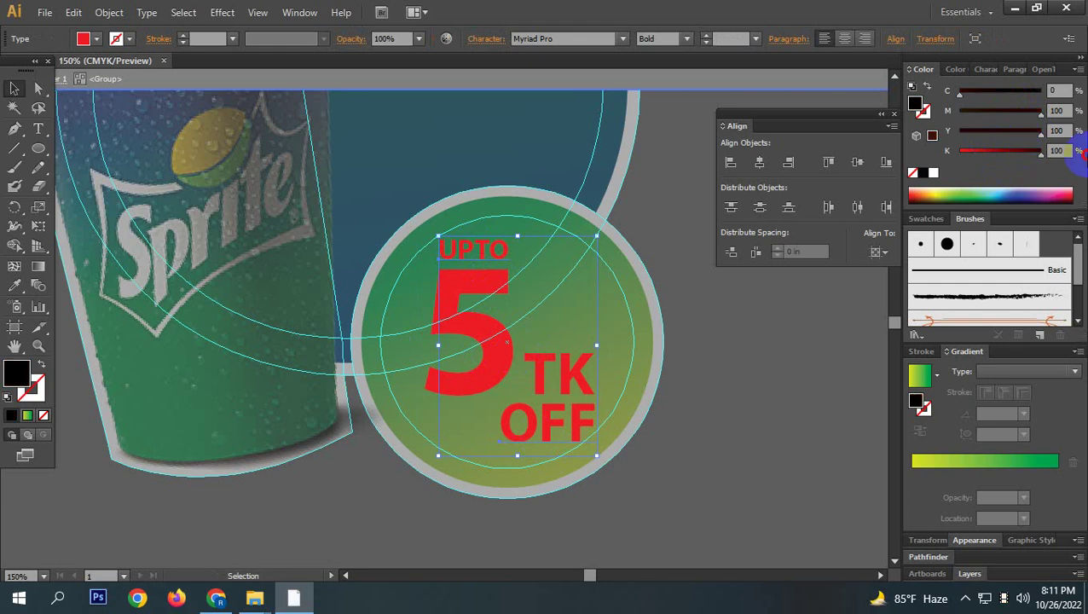
click(682, 77)
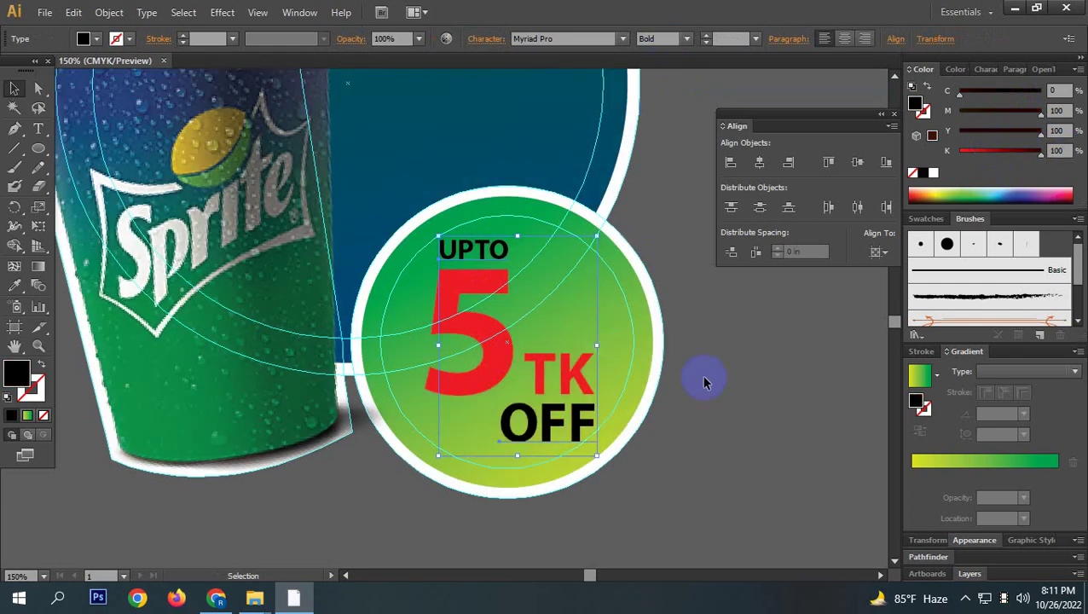
click(705, 382)
Examine the recoloured offer text on the green badge up close and within the whole dangler design.
key(ctrl+minus)
key(ctrl+minus)
key(ctrl+minus)
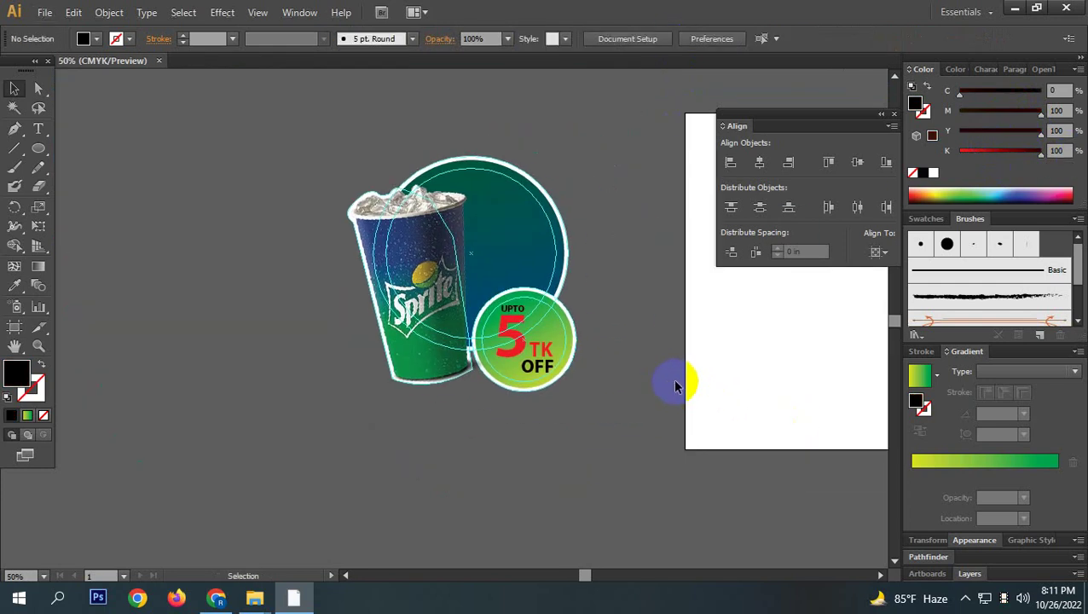
scroll(539, 359, up, 1)
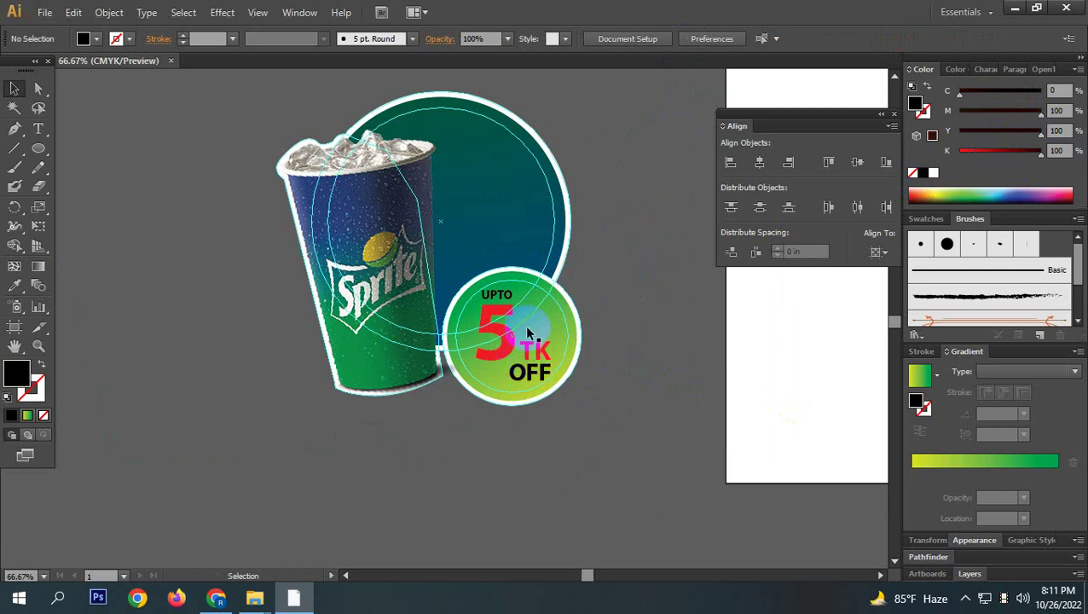
scroll(519, 359, up, 2)
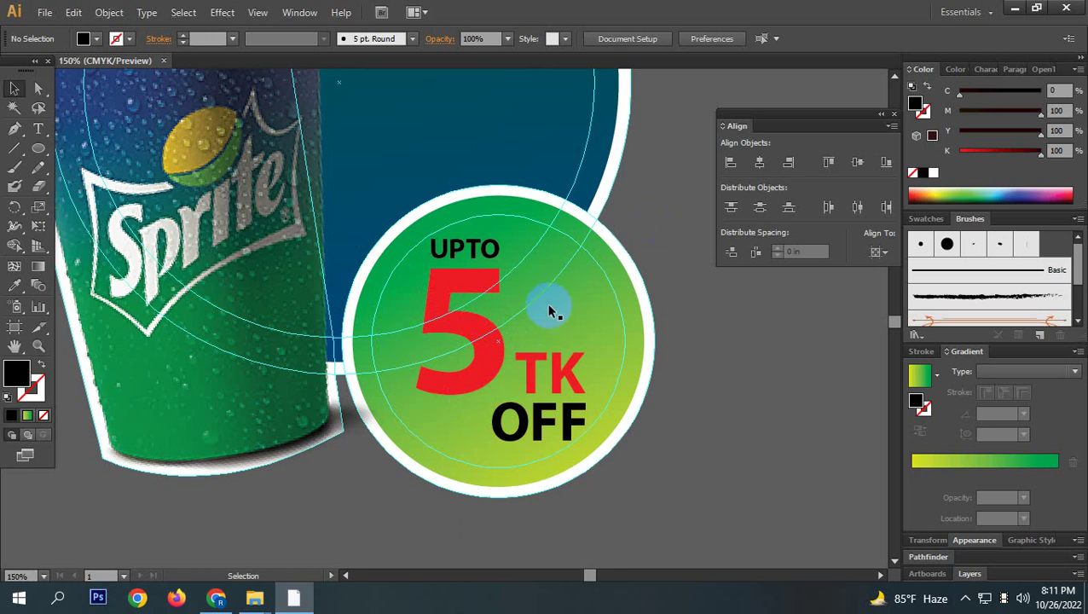
click(491, 343)
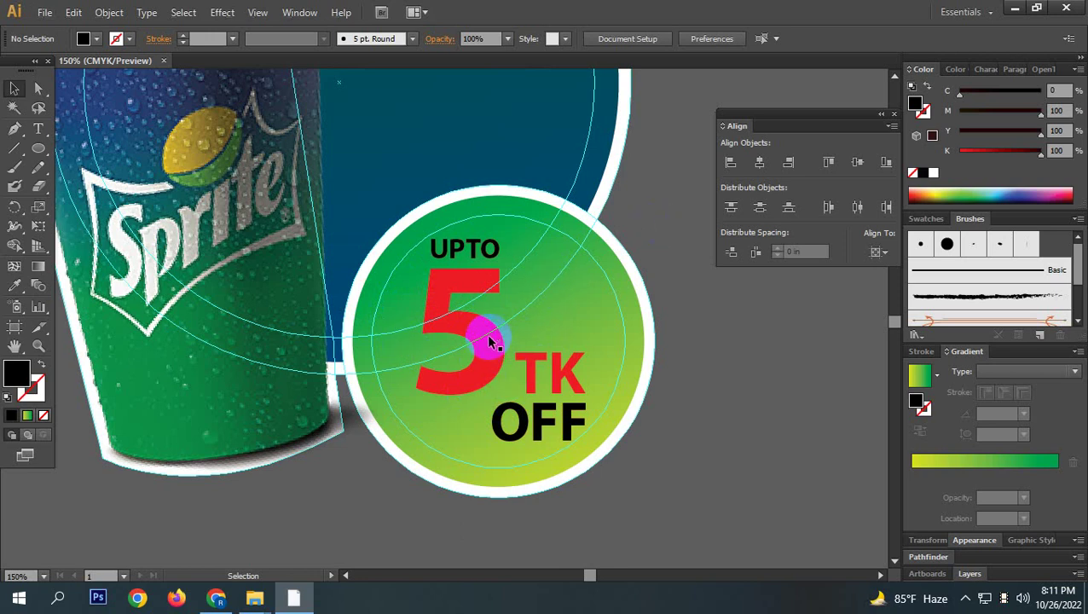
scroll(490, 343, down, 5)
scroll(440, 309, up, 4)
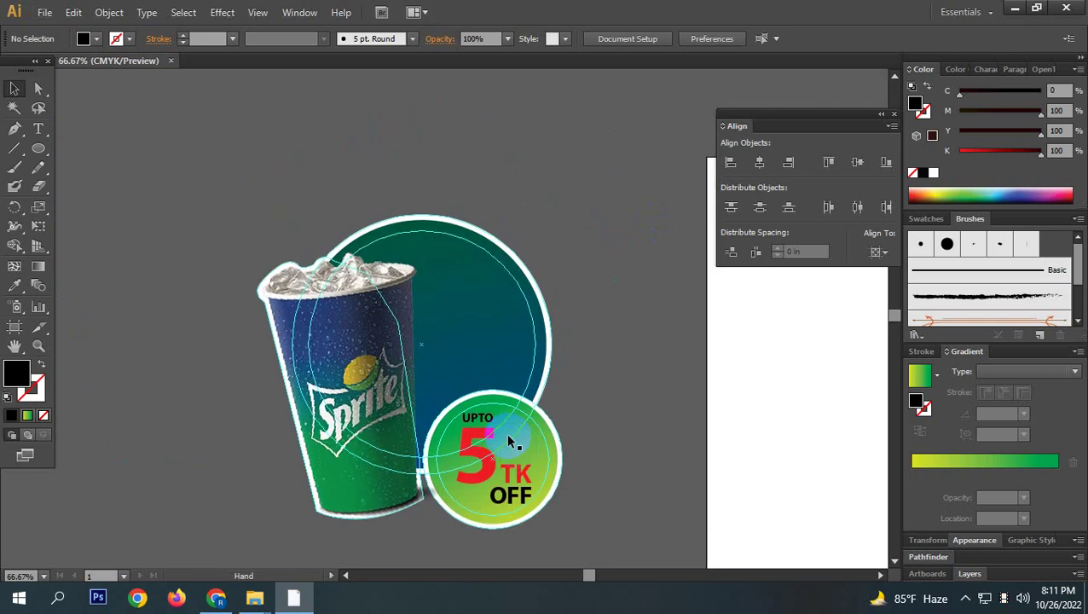
scroll(515, 347, down, 2)
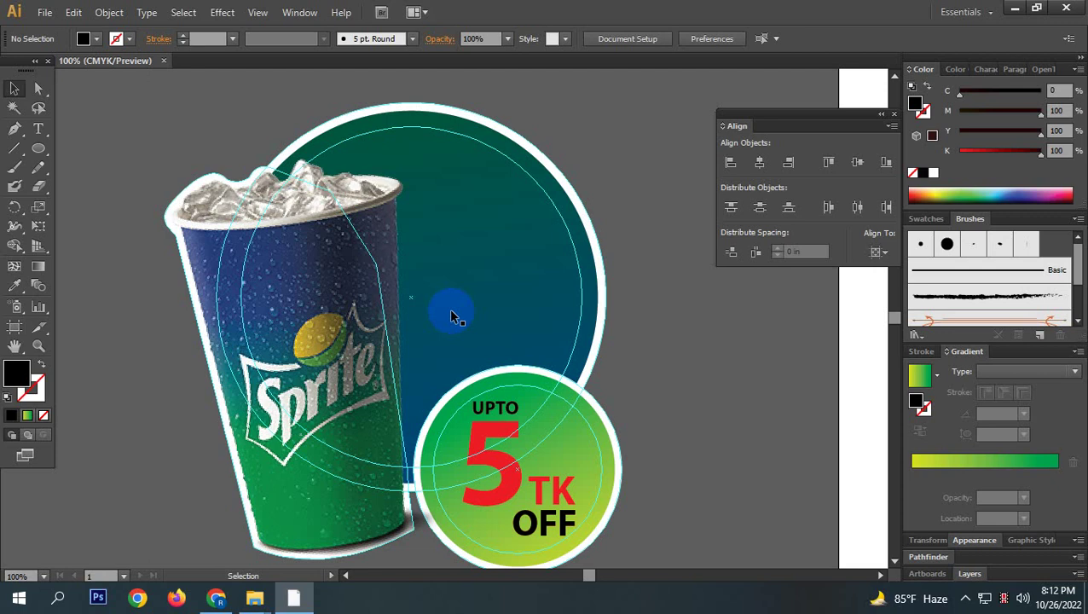
Switch to Chrome and return from the burger image search to the earlier sprite image results.
click(216, 597)
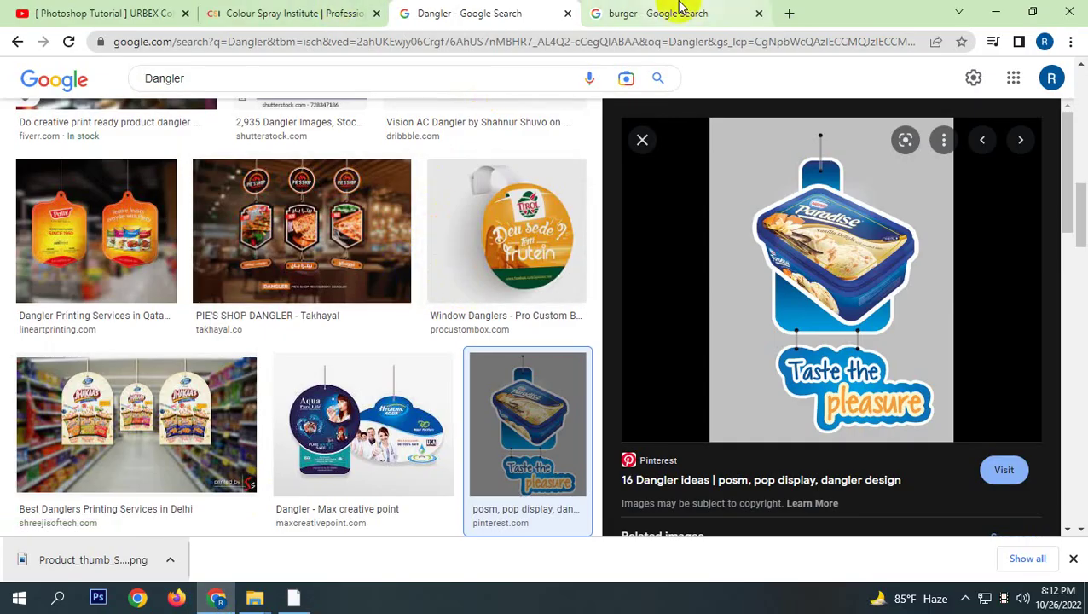
click(17, 41)
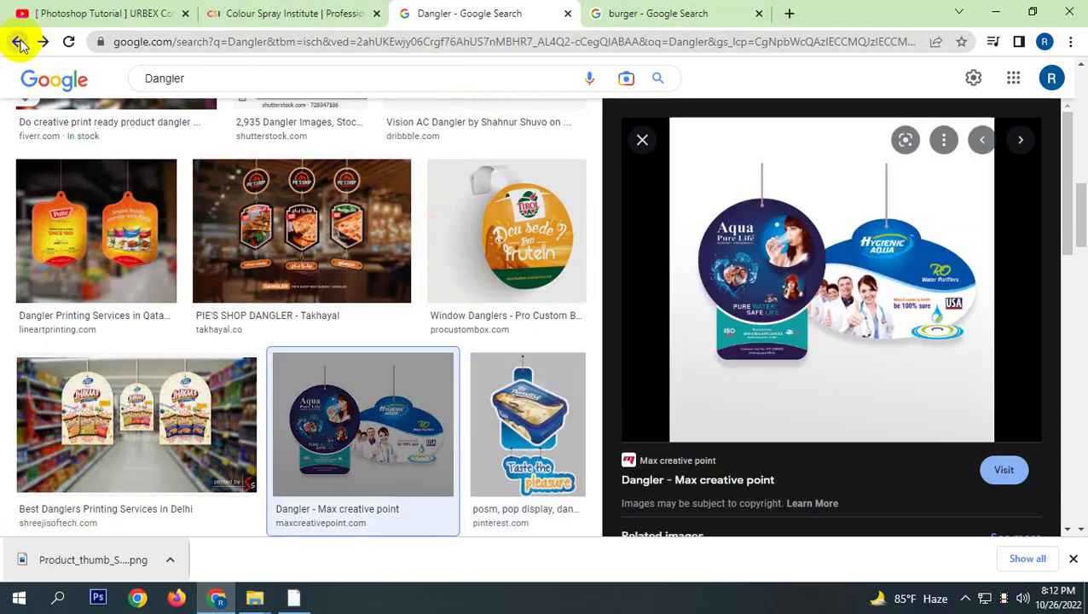
click(717, 10)
click(17, 41)
click(17, 42)
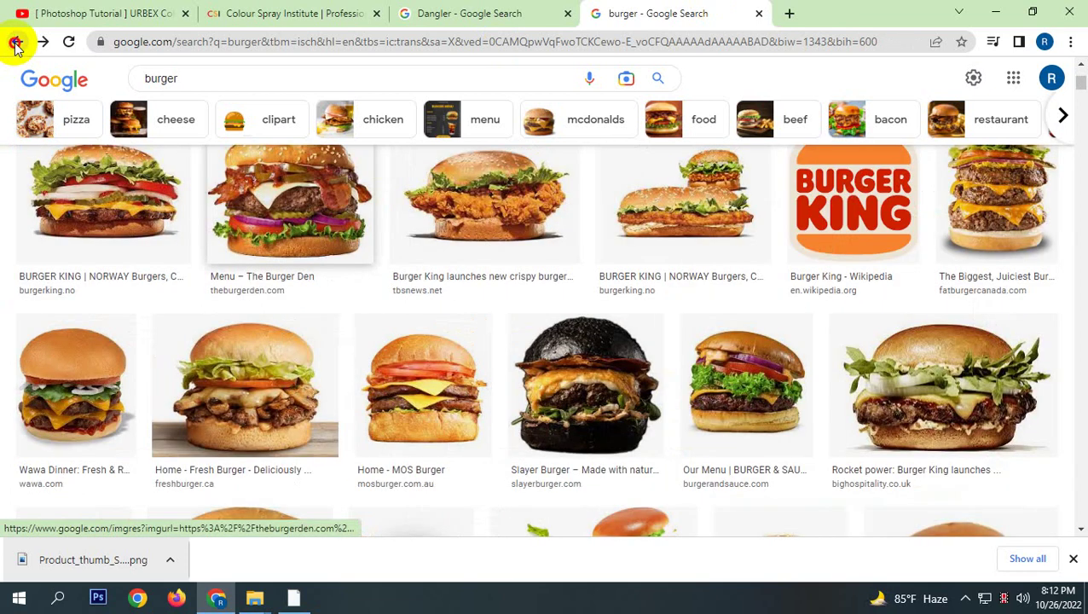
click(17, 41)
click(17, 42)
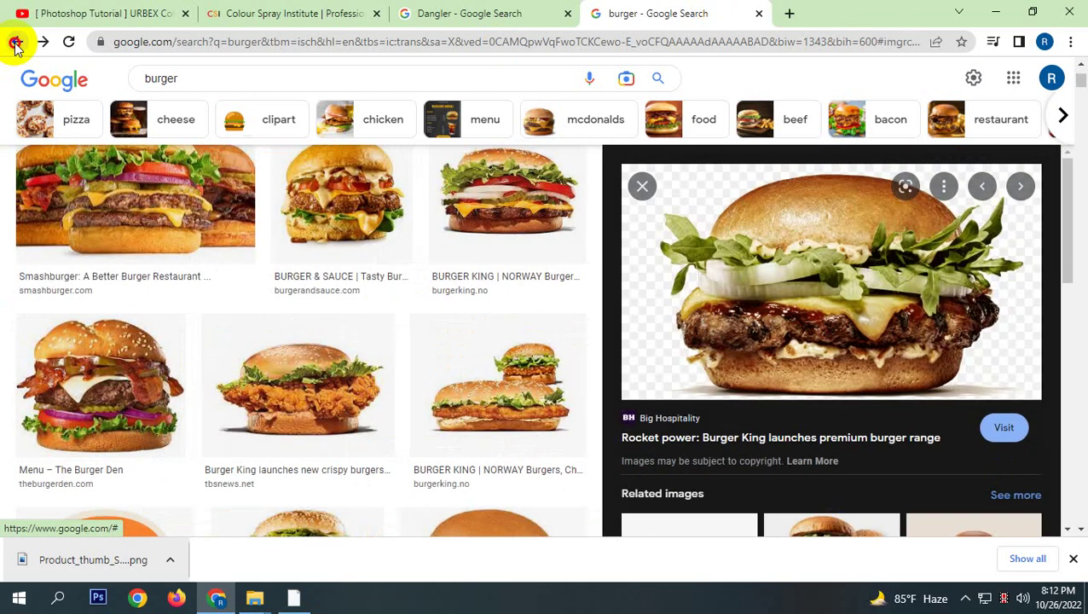
click(17, 42)
click(17, 42)
click(17, 41)
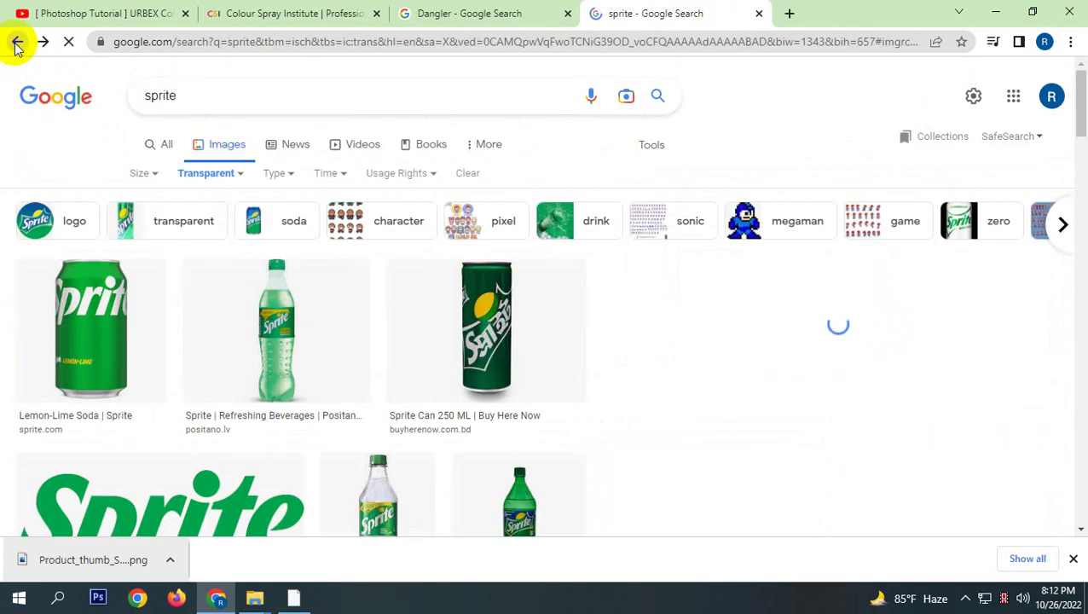
Search Google Images for "sprite Dangler".
click(230, 89)
text(d)
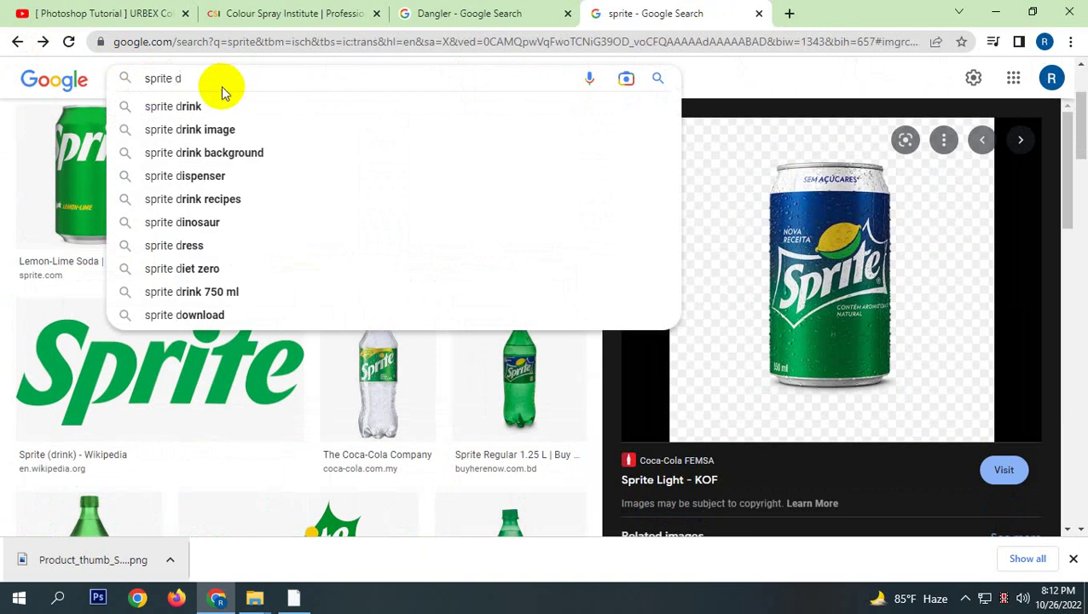
text(en)
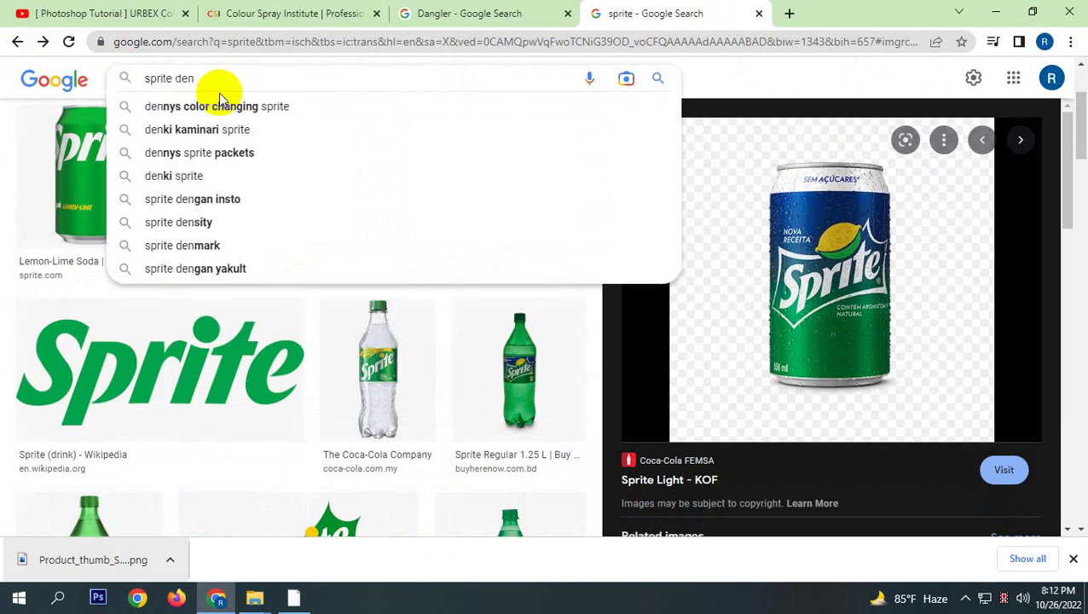
click(286, 12)
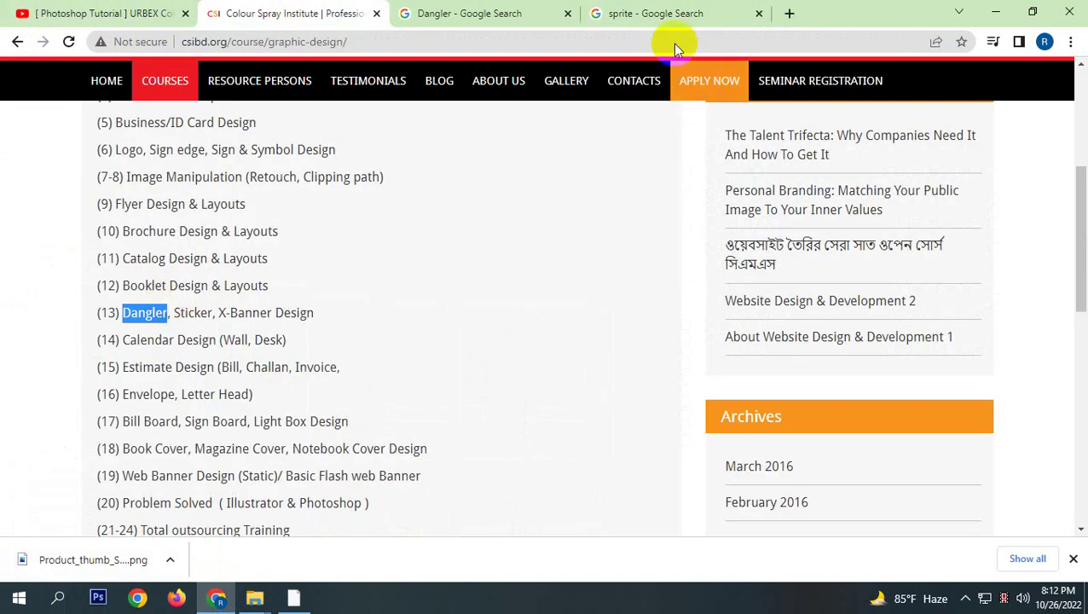
click(649, 12)
double_click(181, 77)
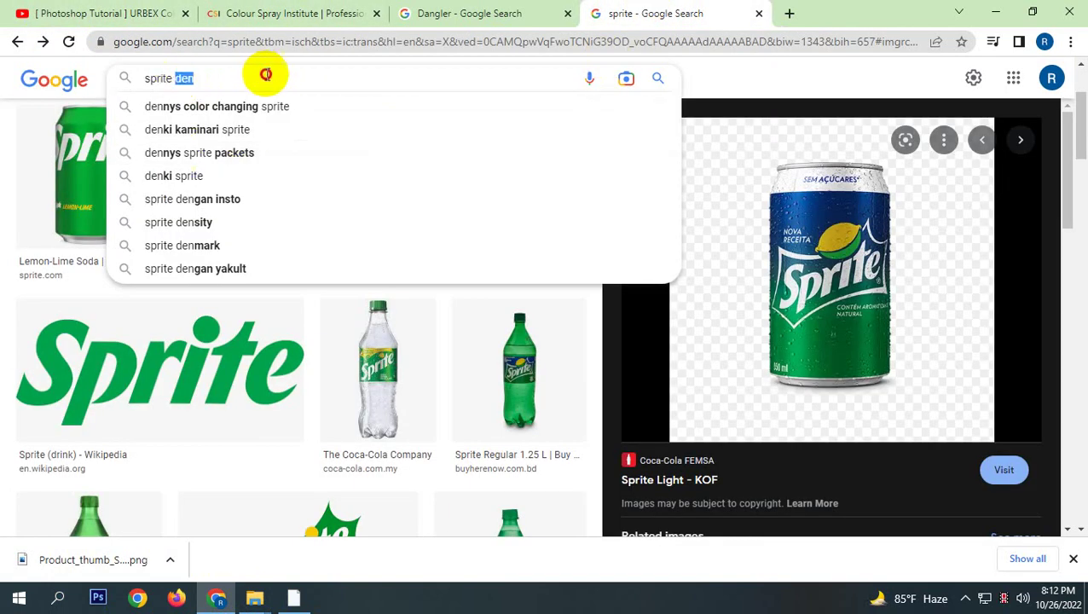
text(Dangler)
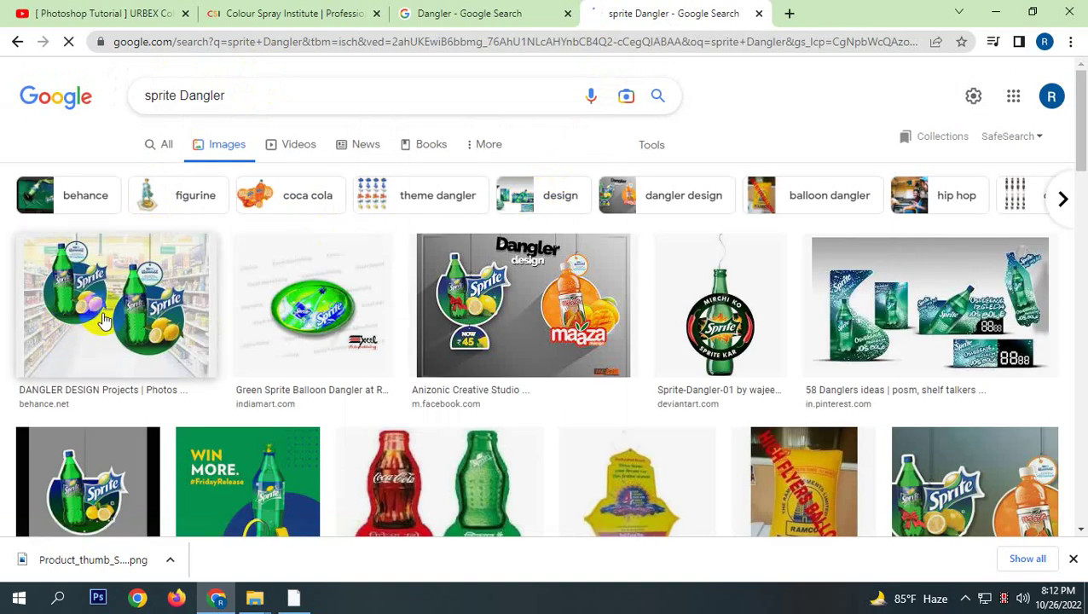
Examine the Behance Sprite dangler and the Pinterest "58 Danglers ideas" image as references for the cup design.
click(102, 313)
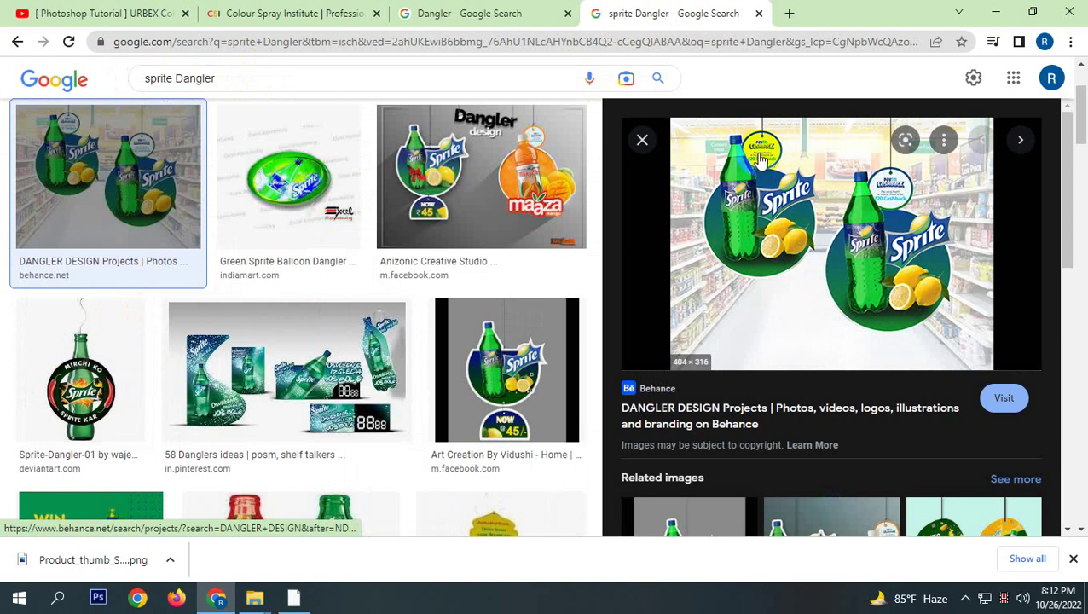
scroll(296, 452, down, 3)
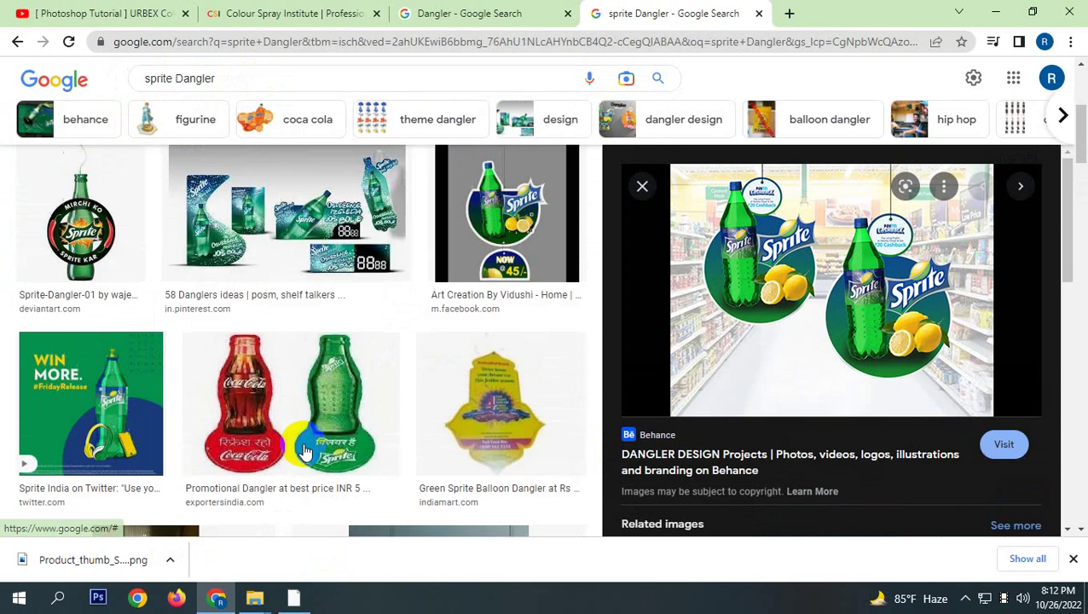
click(358, 247)
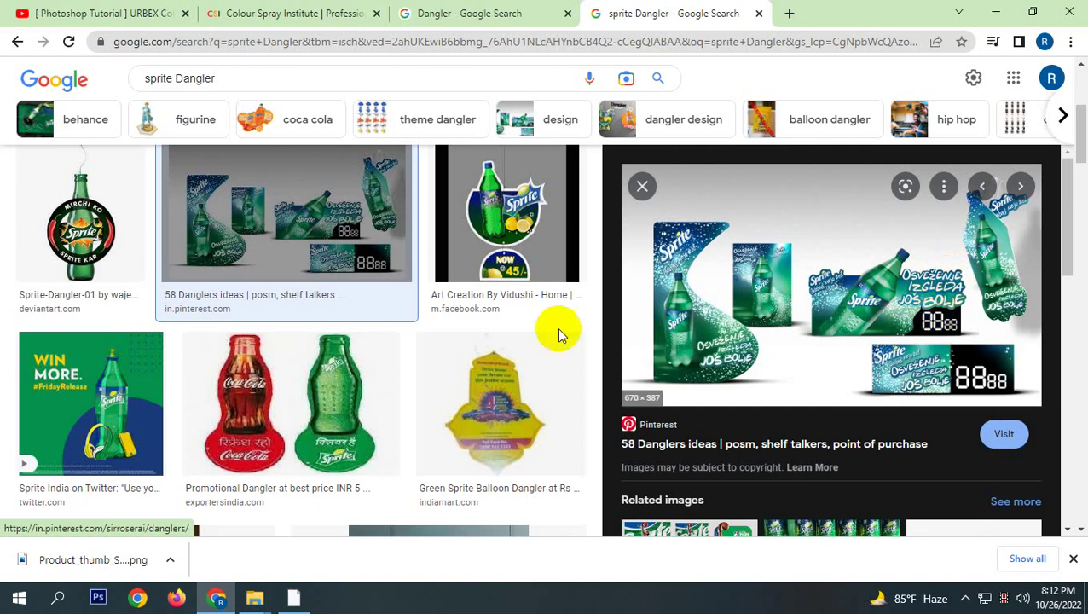
click(293, 601)
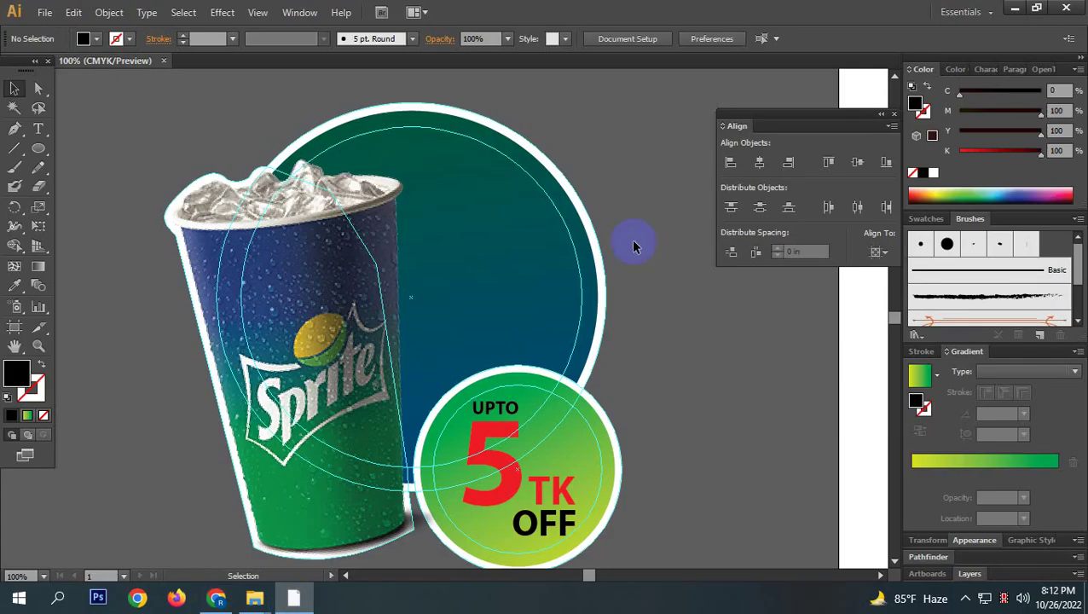
click(218, 601)
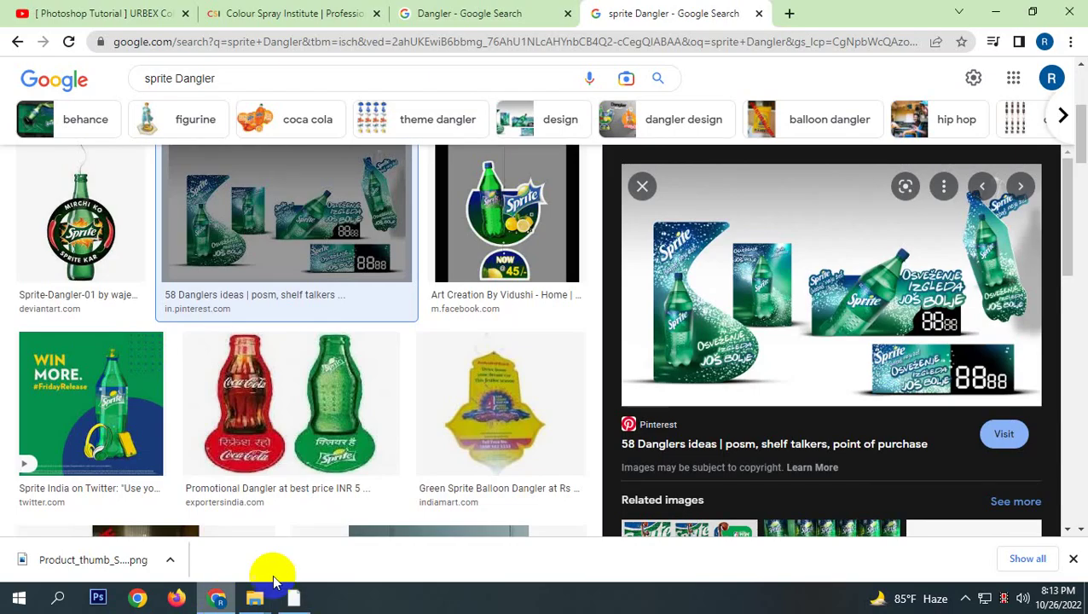
In a new browser tab, find lipsum.com through a lorem ipsum search and copy "Lorem Ipsum is simply dummy text of the printing".
click(786, 12)
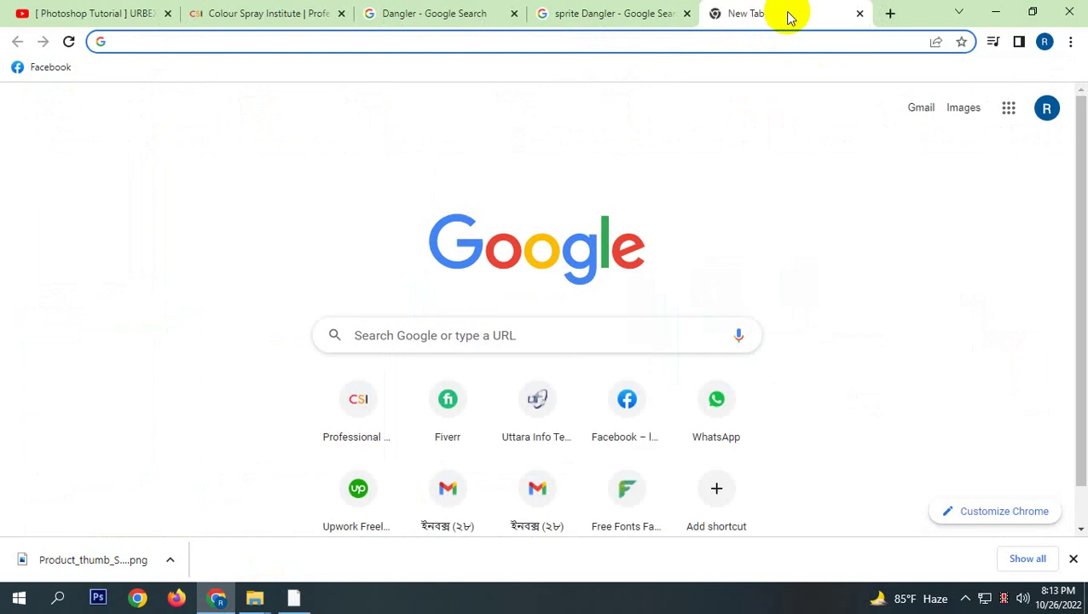
text(lore)
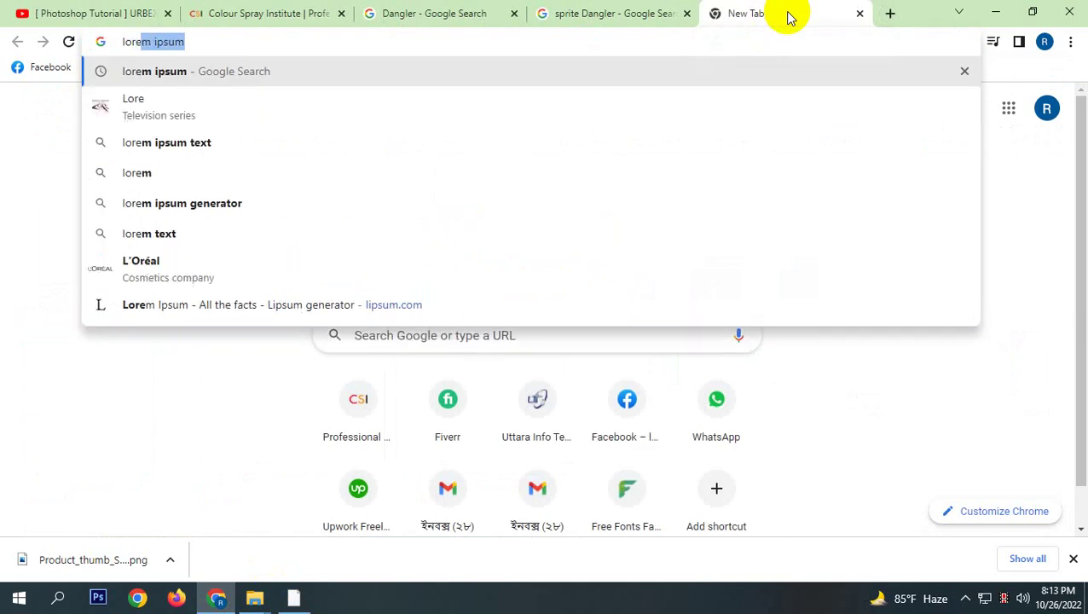
click(175, 72)
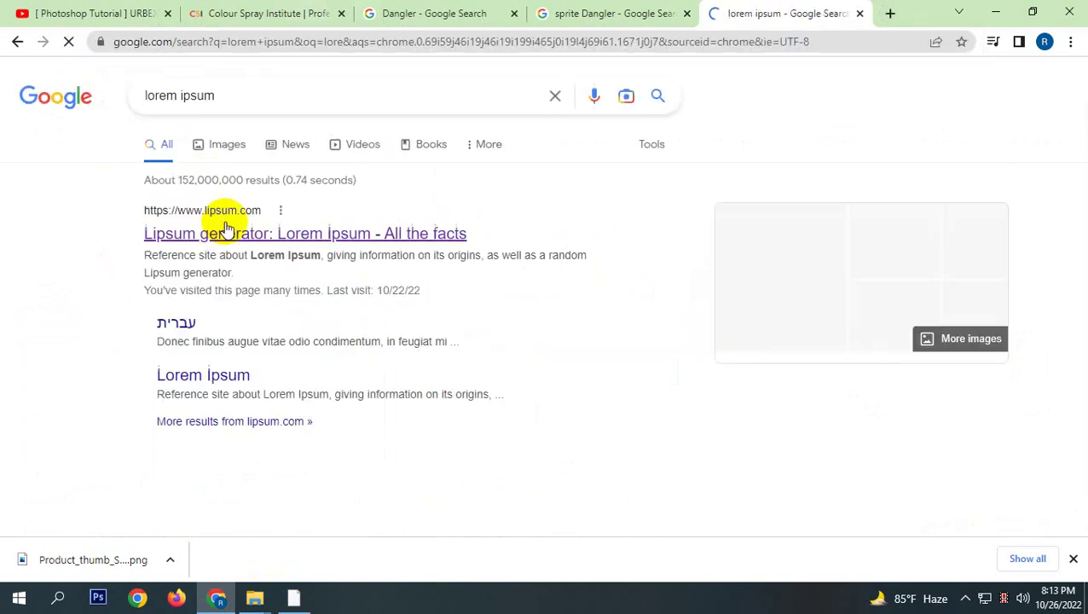
click(214, 232)
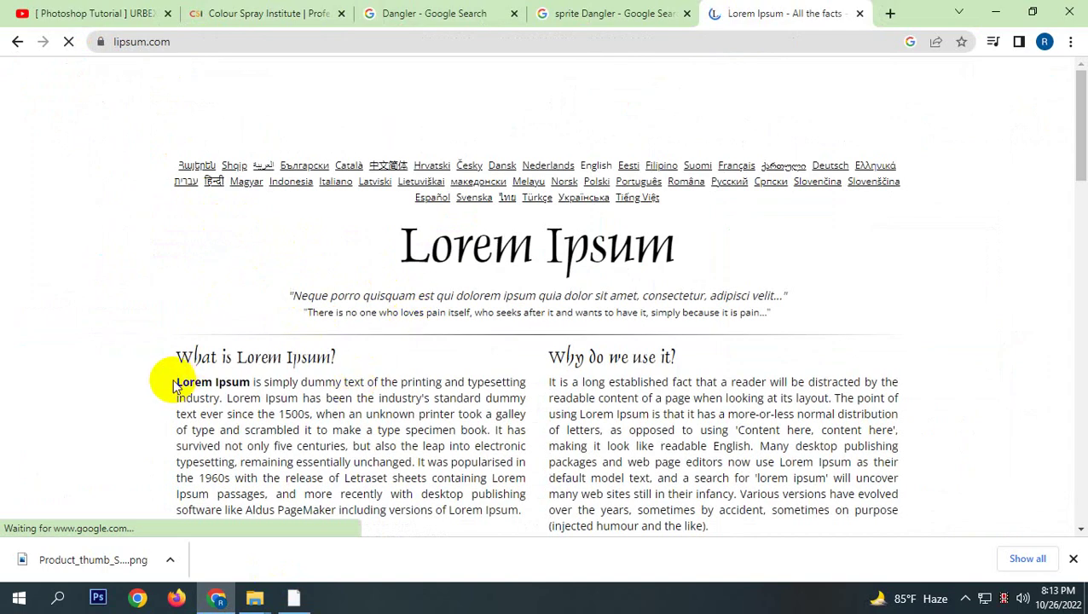
drag(176, 381, 442, 379)
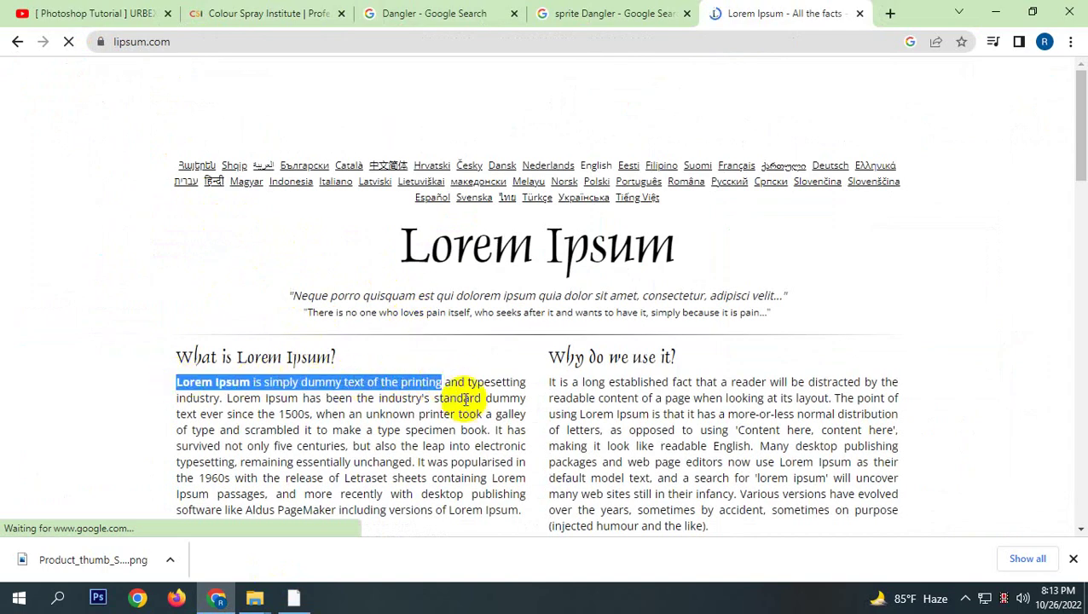
Switch to Illustrator, paste the copied sentence as a new text line, and move it onto the blue circle beside the cup.
click(294, 597)
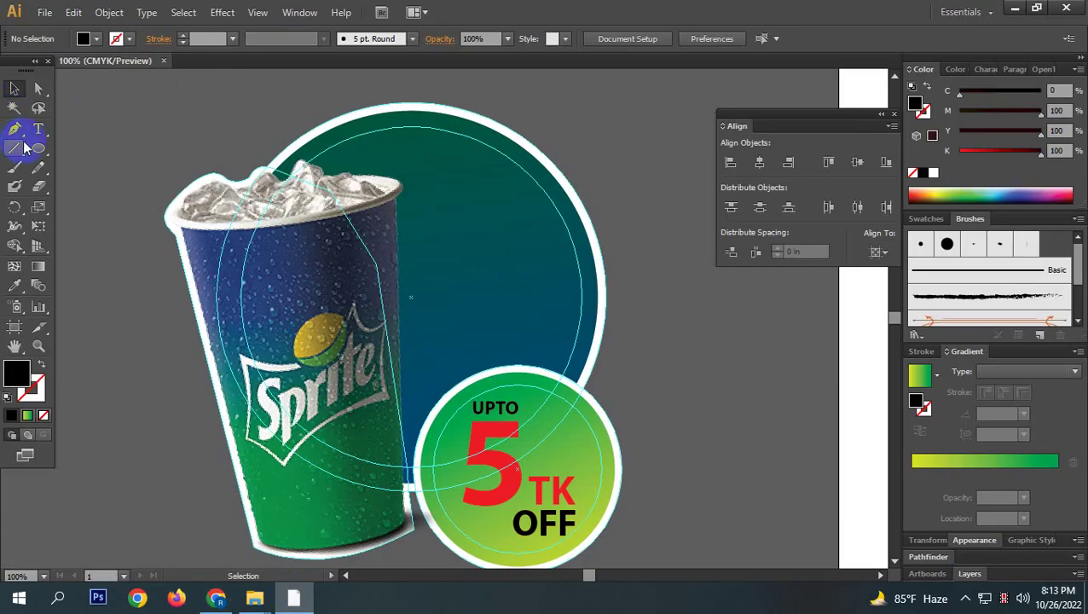
click(39, 128)
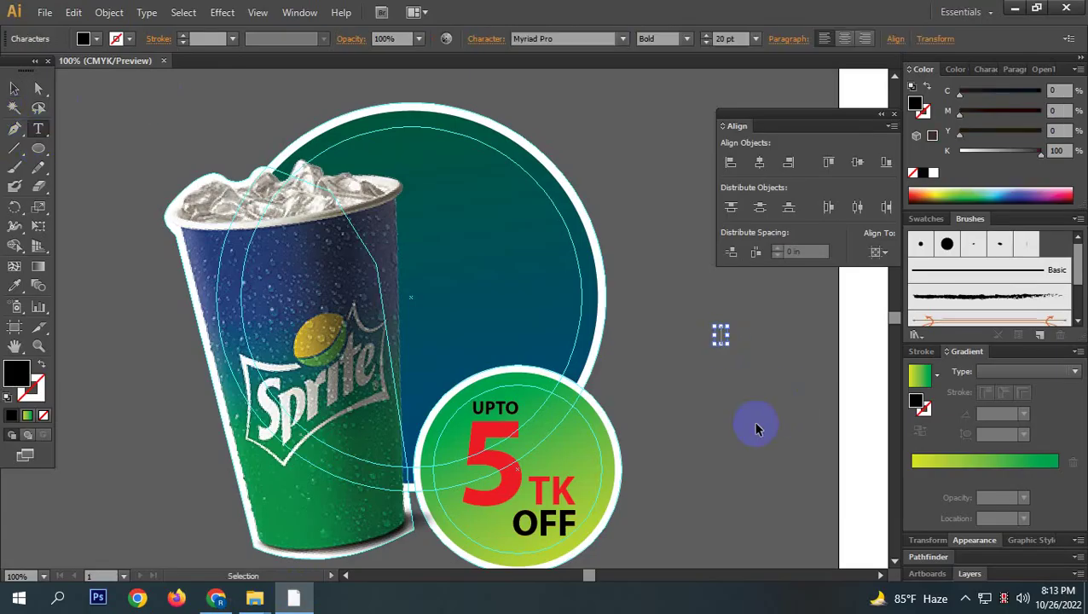
key(ctrl+v)
click(14, 88)
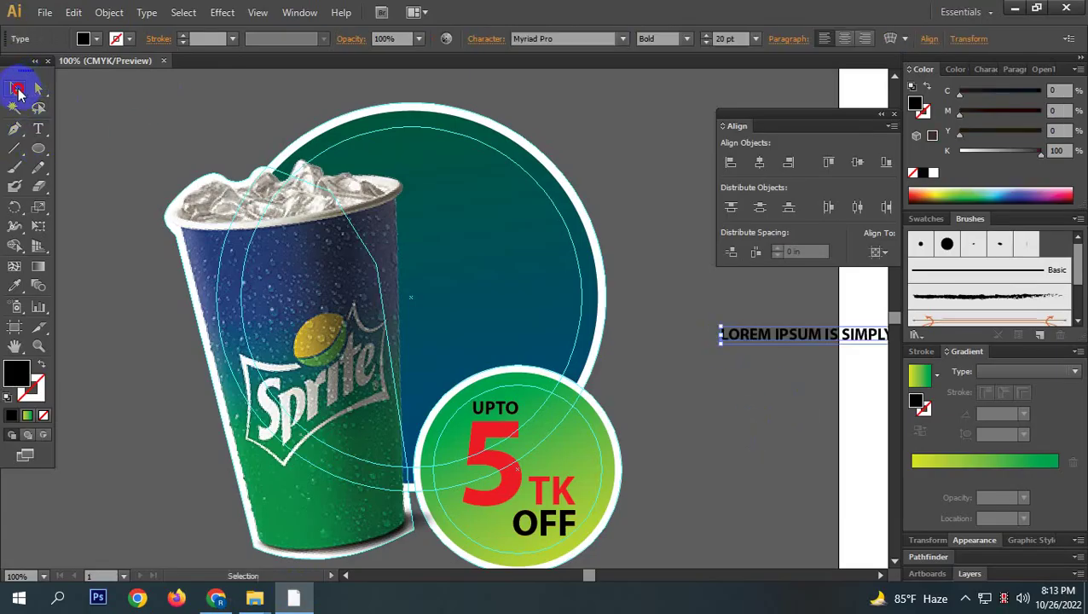
click(770, 486)
drag(810, 341, 493, 235)
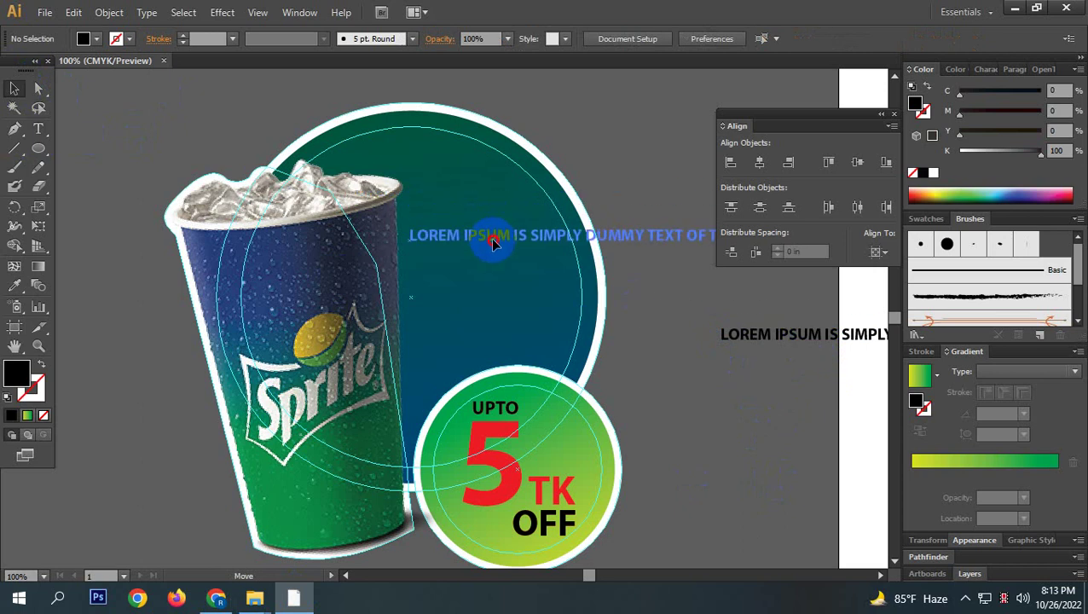
Break the slogan into four lines: "LOREM IPSUM", "IS SIMPLY DUMMY", "TEXT OF THE" and "PRINTING".
double_click(546, 247)
drag(567, 235, 618, 230)
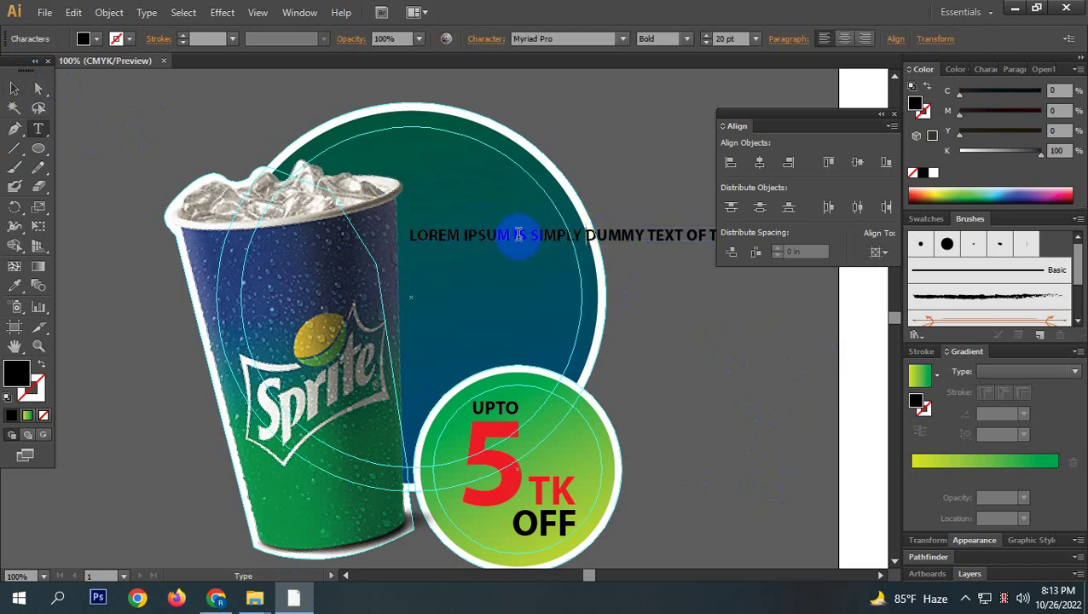
key(Return)
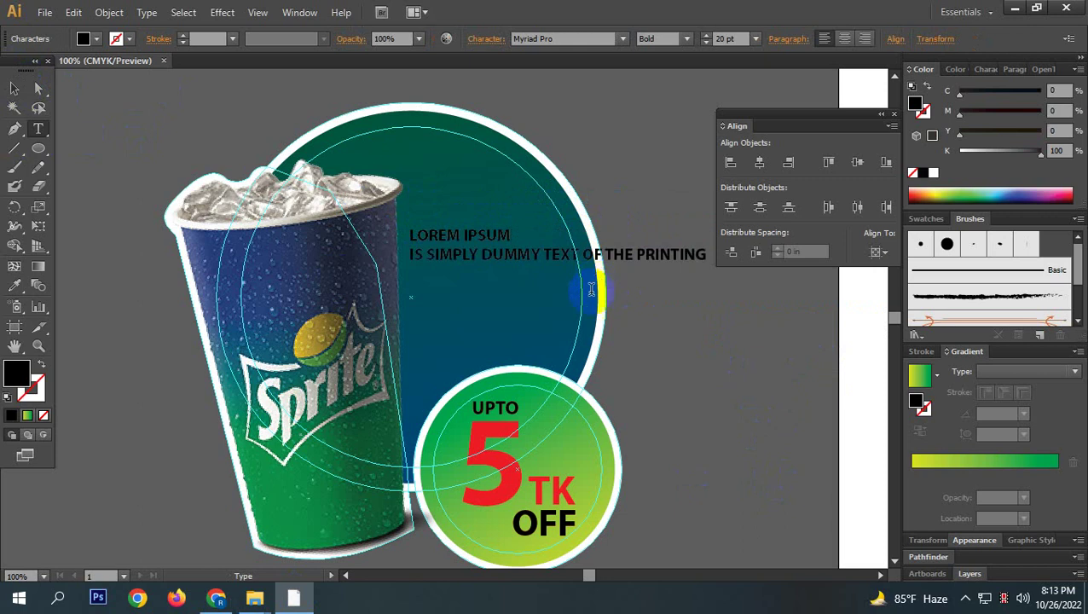
drag(522, 255, 510, 274)
click(544, 256)
key(Return)
click(559, 270)
click(503, 275)
key(Return)
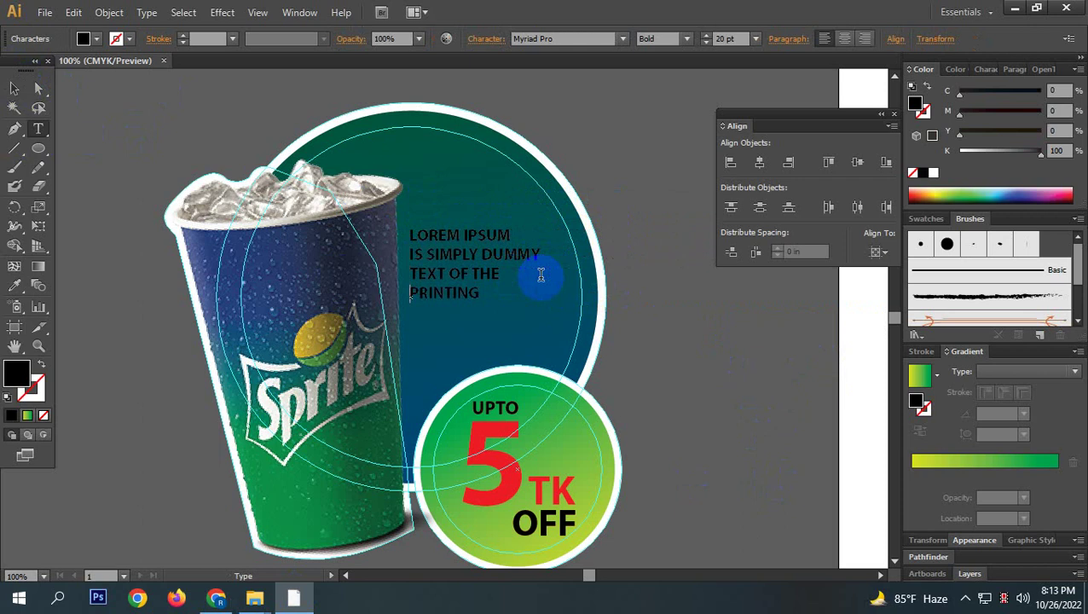
click(14, 88)
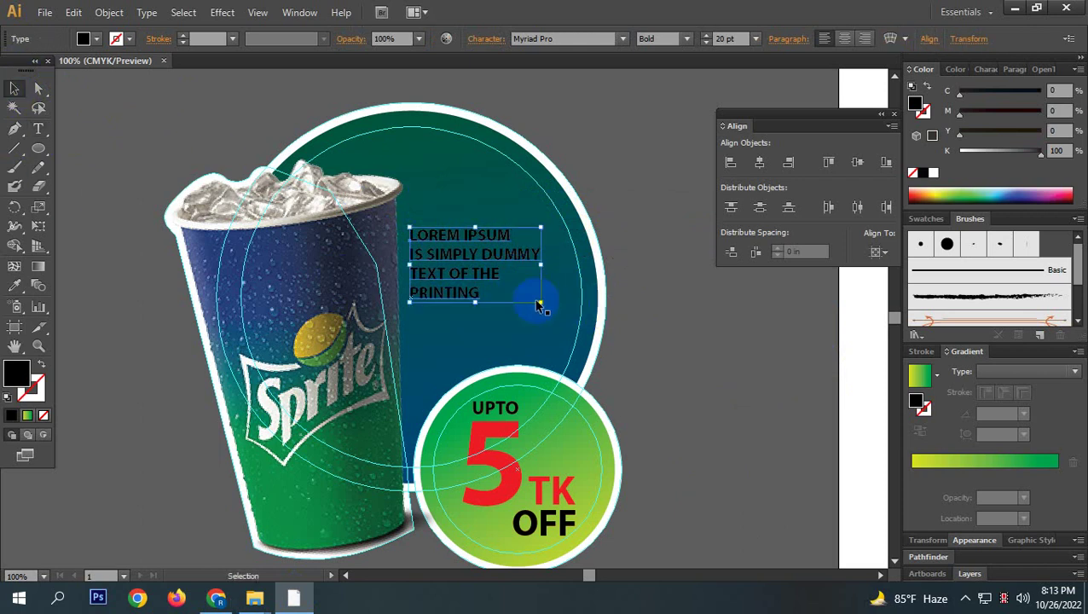
Scale the slogan text up proportionally to about 51 pt and keep it beside the cup on the blue circle.
drag(539, 301, 571, 359)
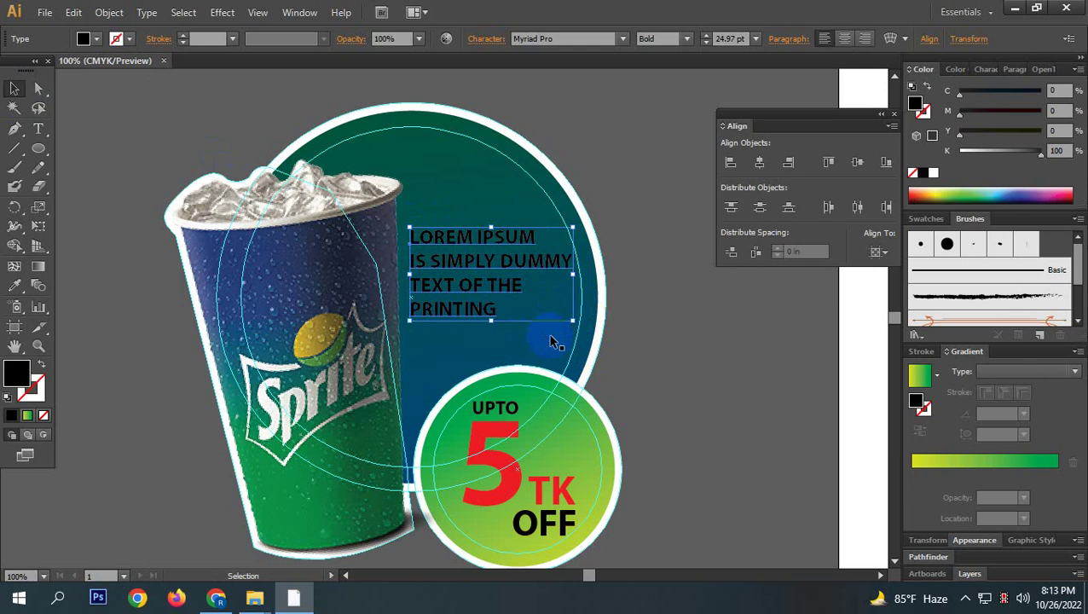
drag(440, 259, 447, 271)
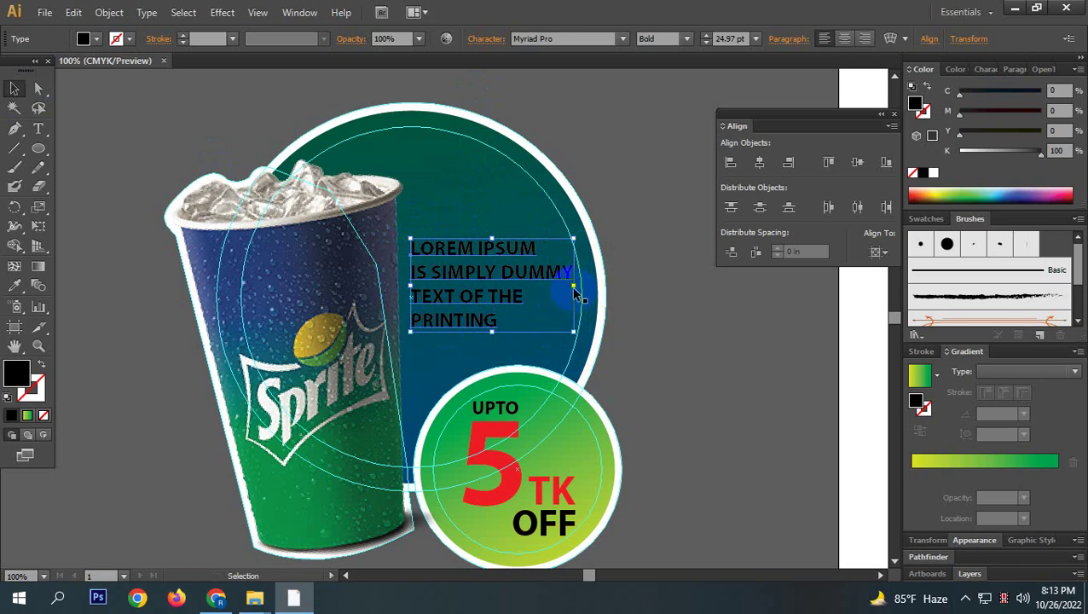
drag(575, 285, 753, 296)
mouse_move(469, 318)
mouse_down()
mouse_move(456, 294)
mouse_move(470, 305)
mouse_up()
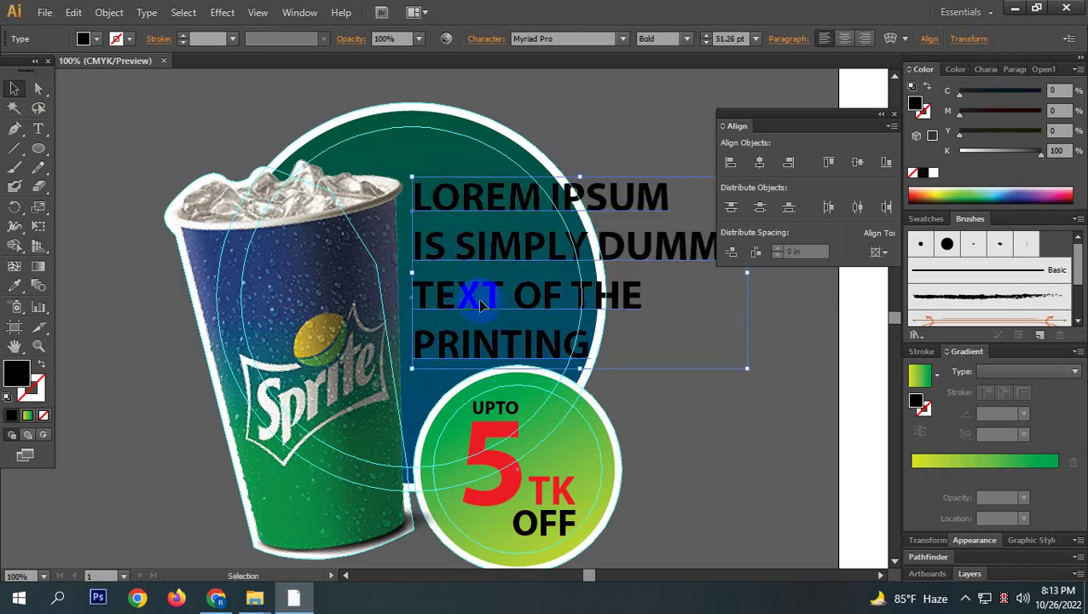
click(678, 417)
drag(707, 430, 642, 401)
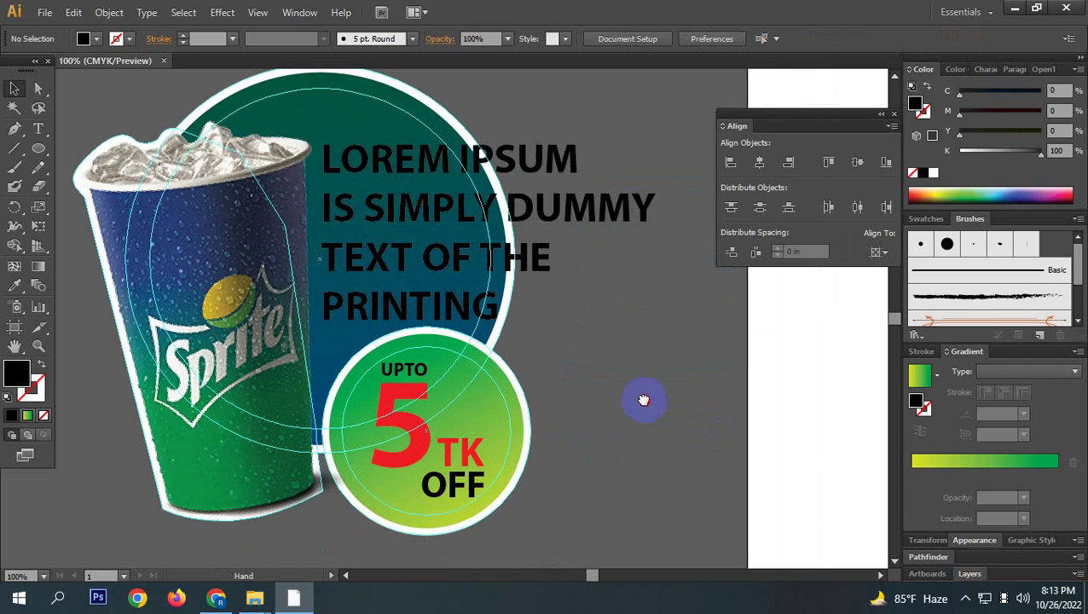
Delete "TEXT OF THE PRINTING" from the slogan and put "DUMMY" on its own line.
click(436, 258)
scroll(556, 403, up, 2)
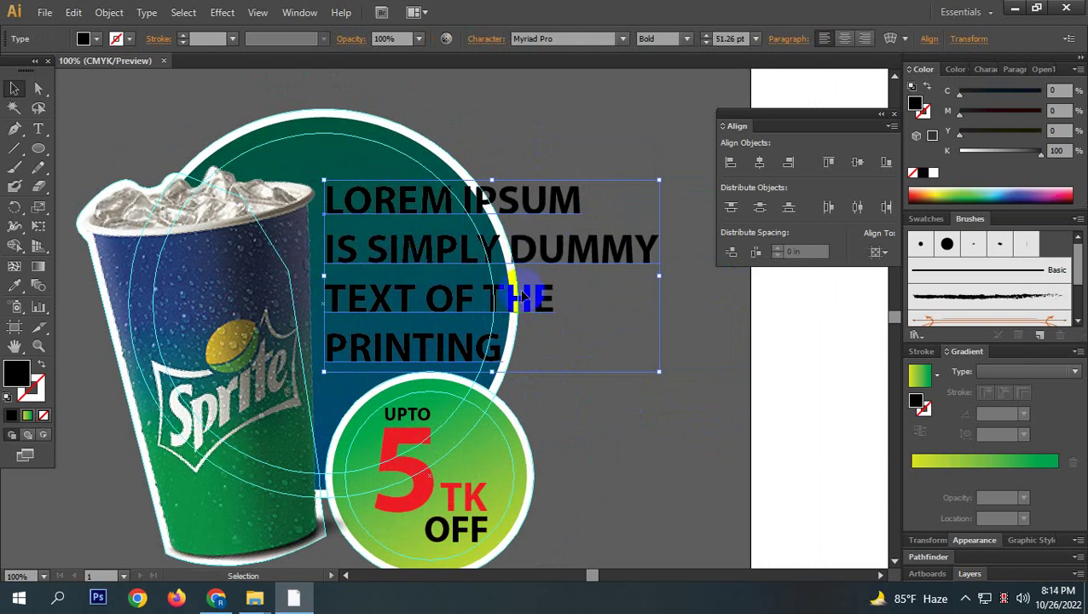
double_click(358, 291)
drag(328, 294, 604, 356)
key(BackSpace)
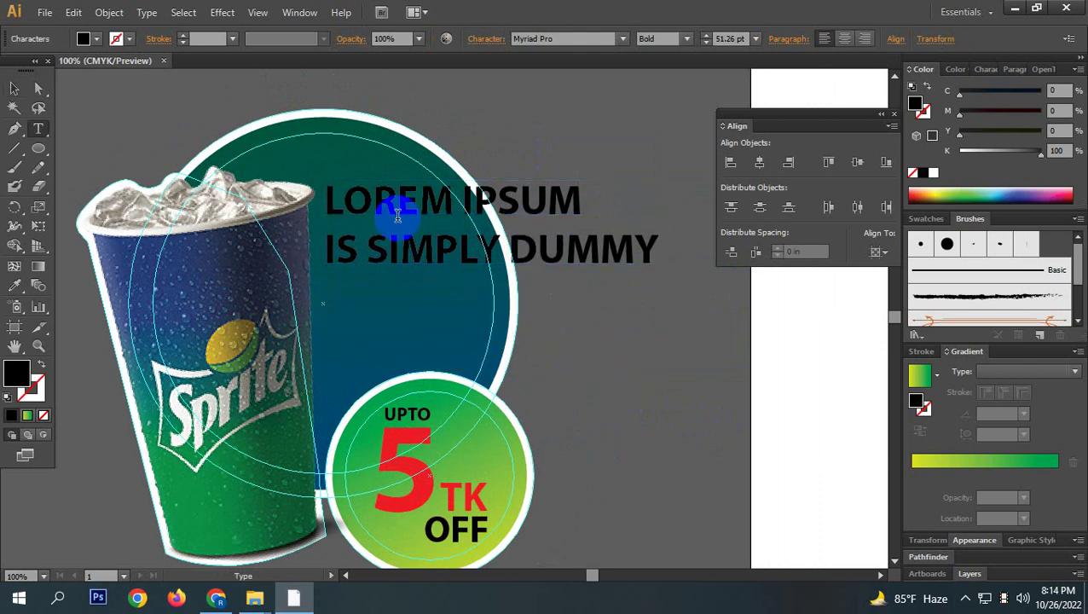
click(510, 249)
key(BackSpace)
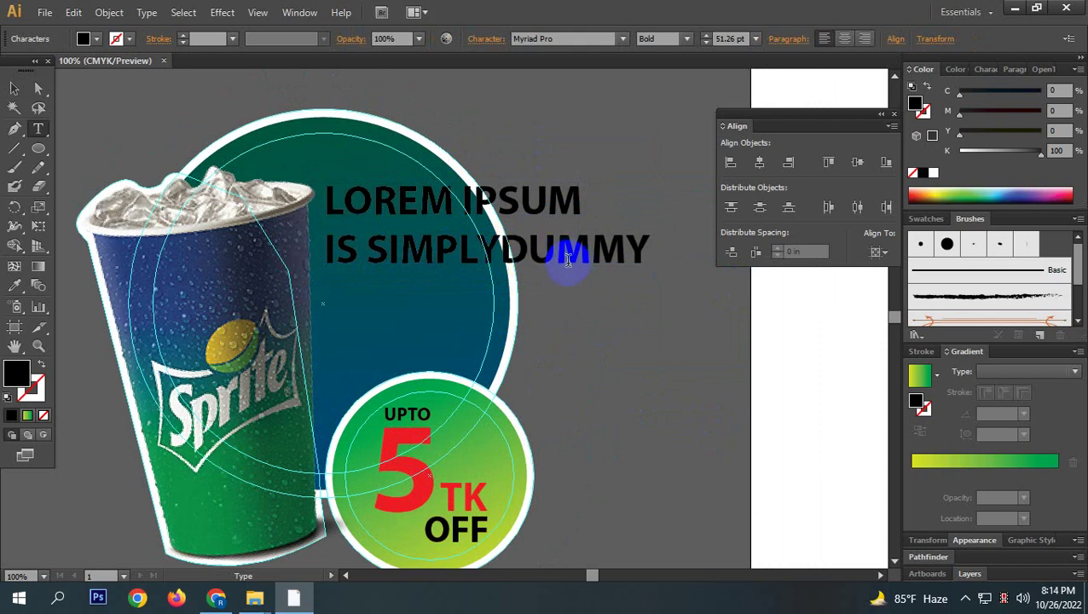
key(Return)
Split "LOREM" and "IPSUM" onto separate lines and delete "DUMMY" from the slogan.
click(463, 203)
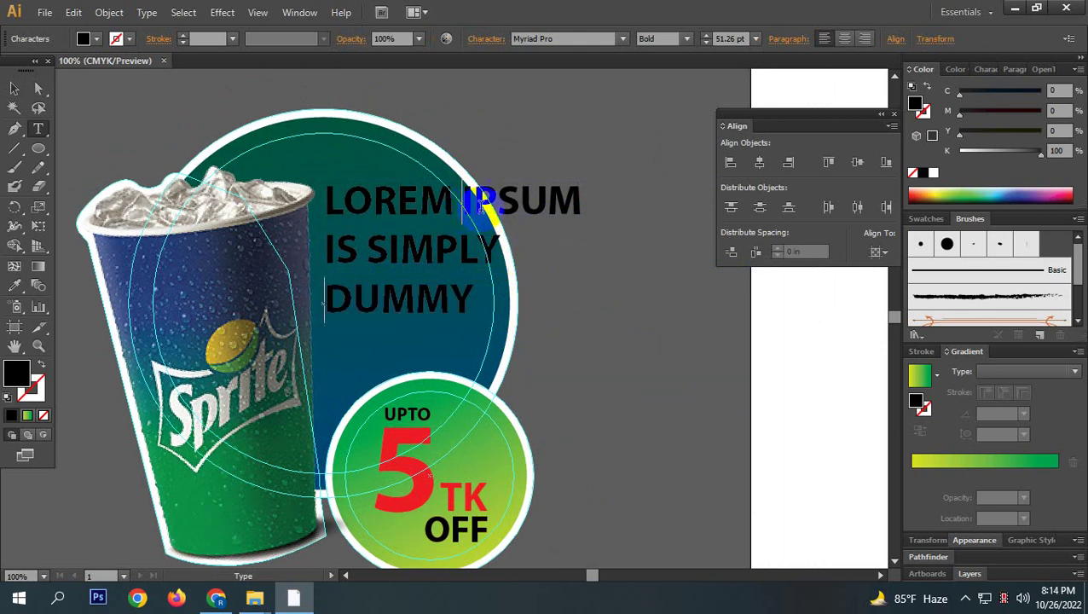
key(BackSpace)
key(Return)
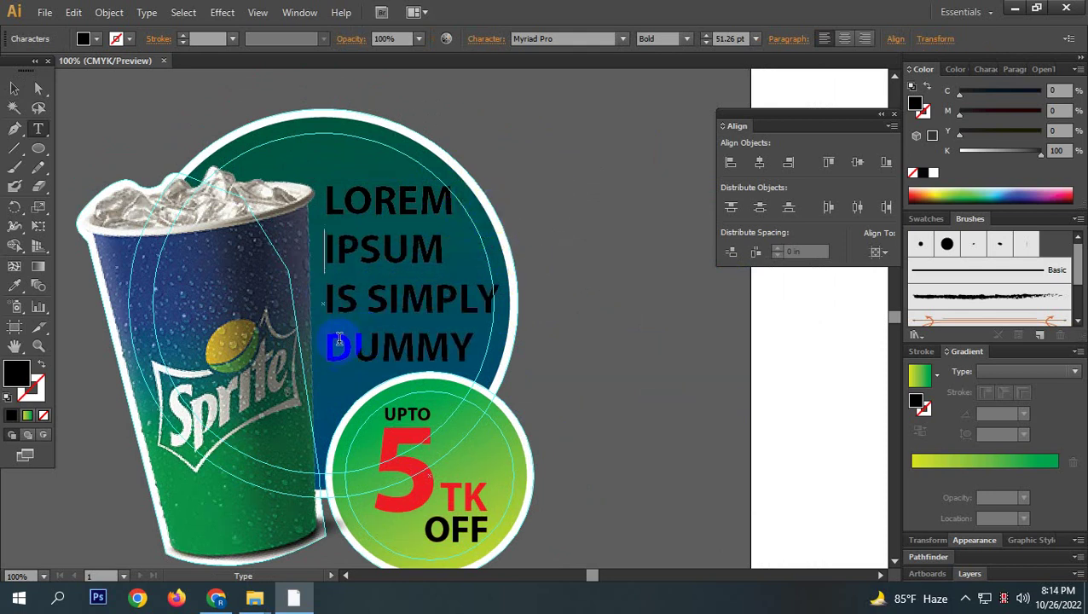
drag(332, 347, 651, 343)
key(BackSpace)
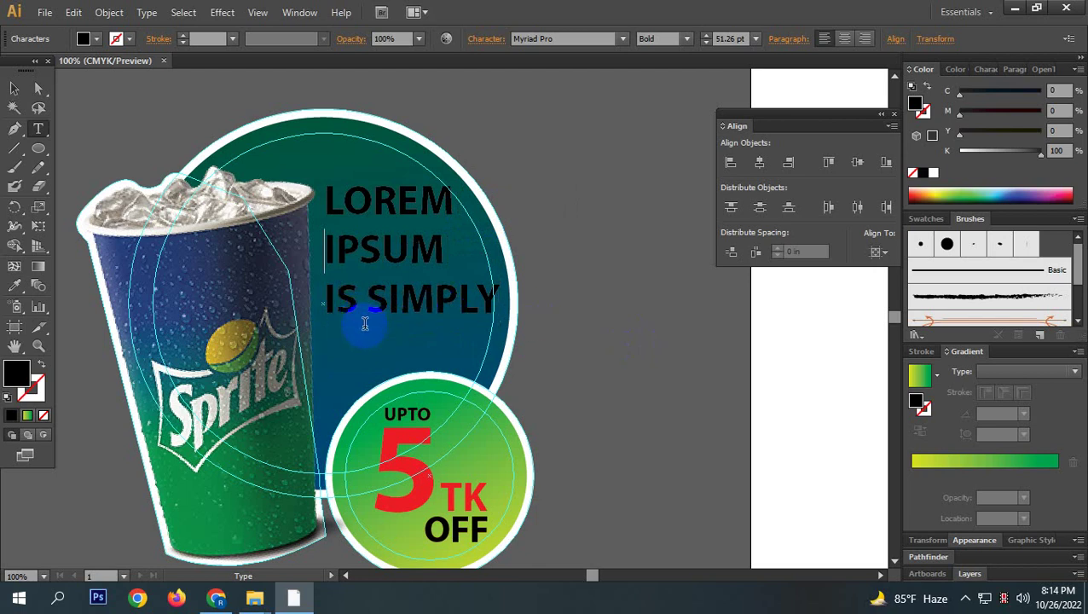
click(14, 88)
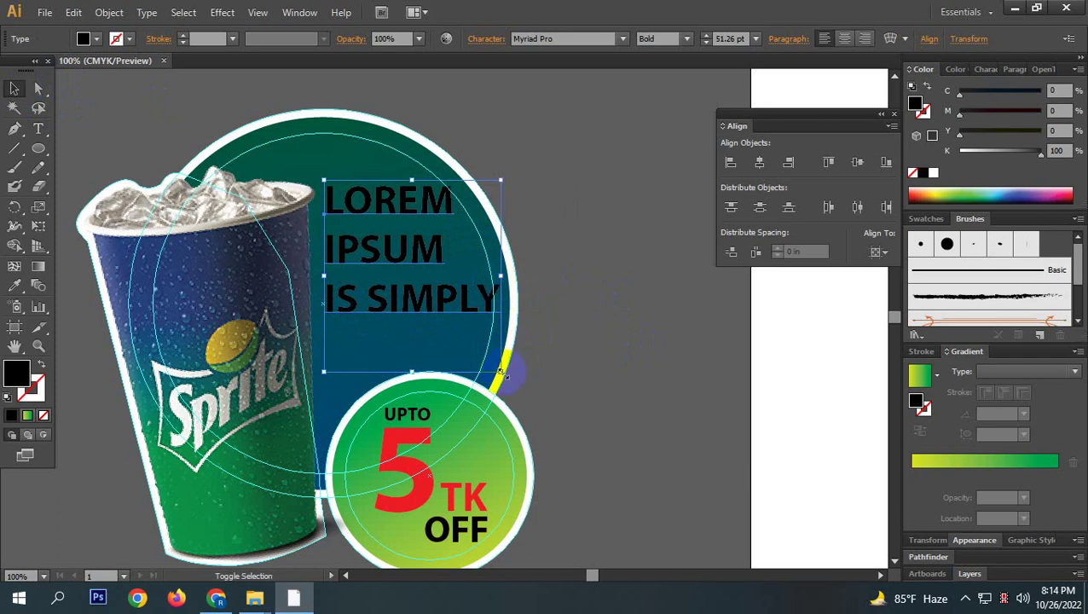
Enlarge the three-line slogan to about 73 pt and move it slightly up over the blue circle.
drag(501, 373, 784, 455)
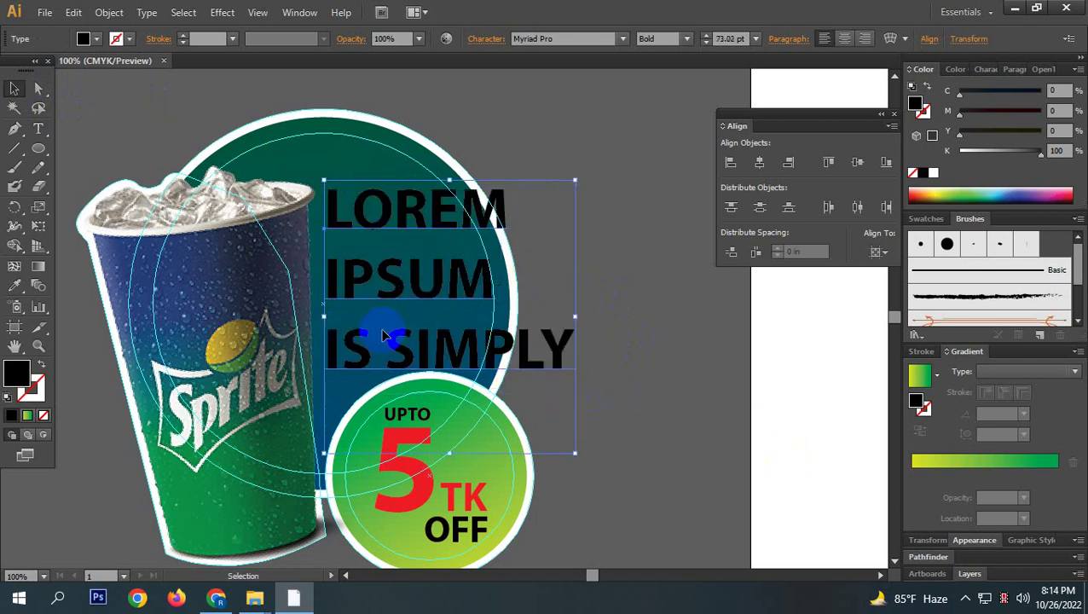
drag(384, 336, 397, 311)
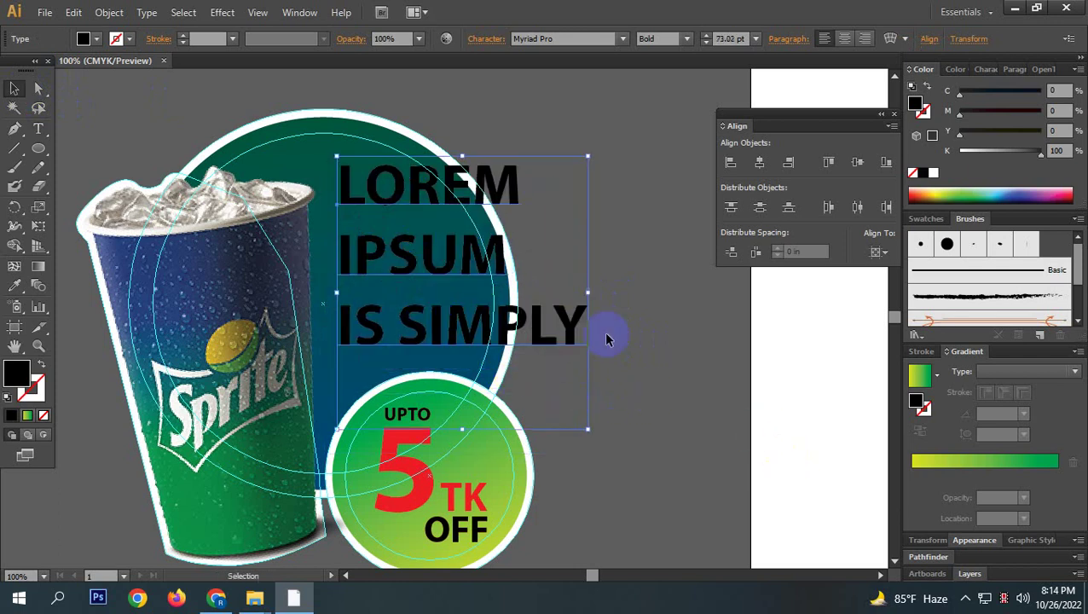
Rotate the slogan text slightly counterclockwise and position it close to the cup's edge, above the offer badge.
drag(597, 438, 604, 418)
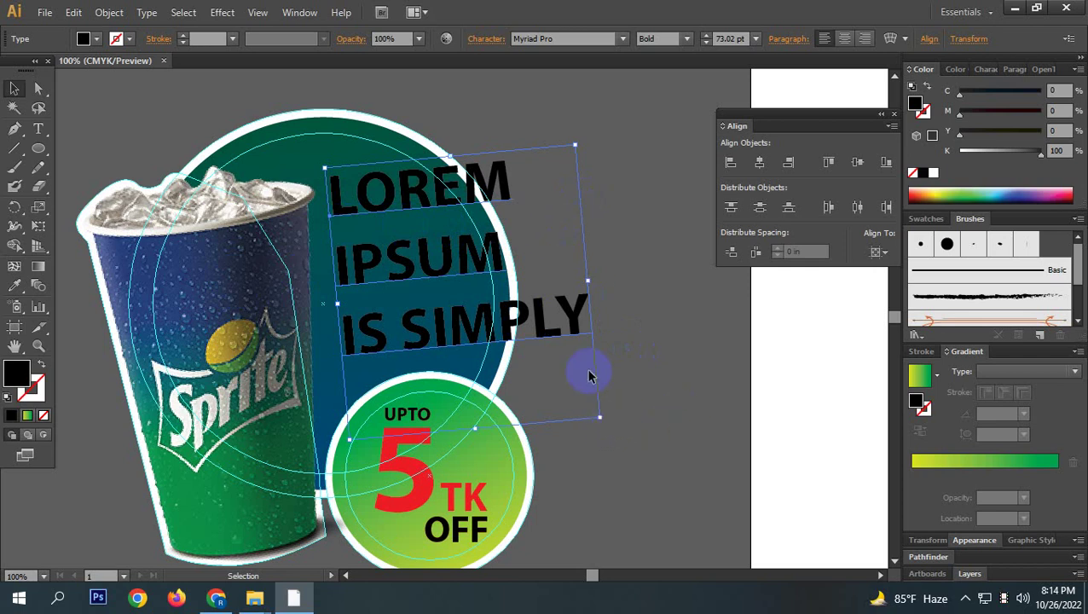
click(698, 373)
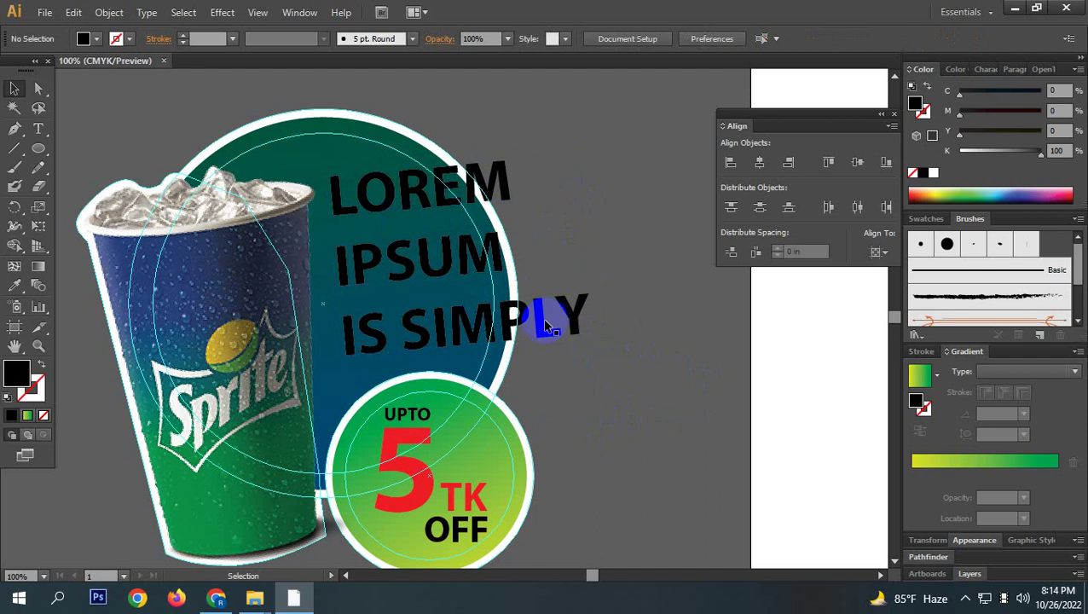
drag(544, 320, 553, 324)
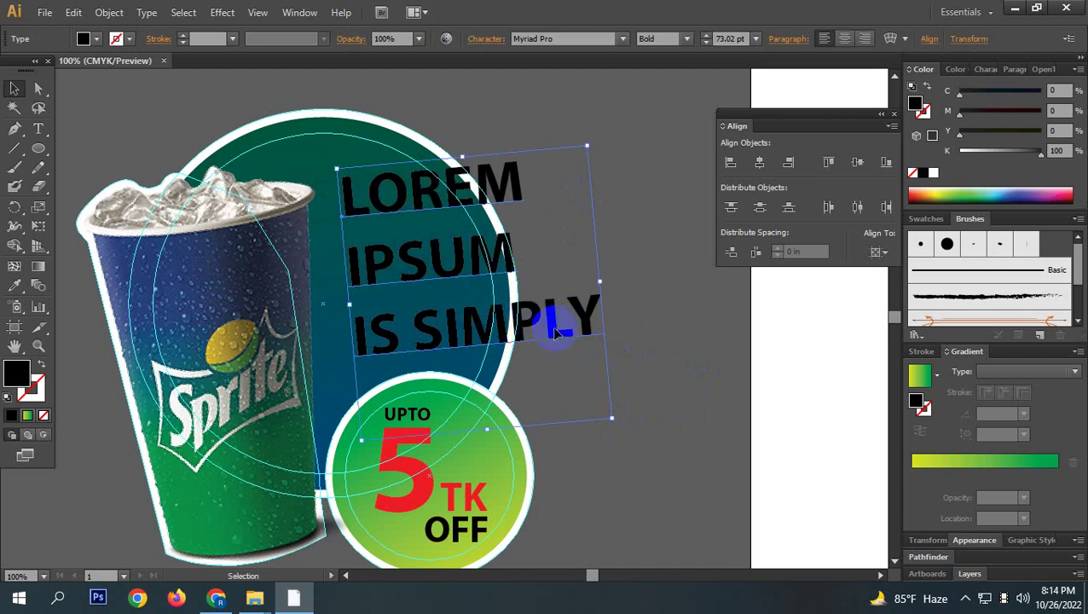
drag(554, 332, 536, 328)
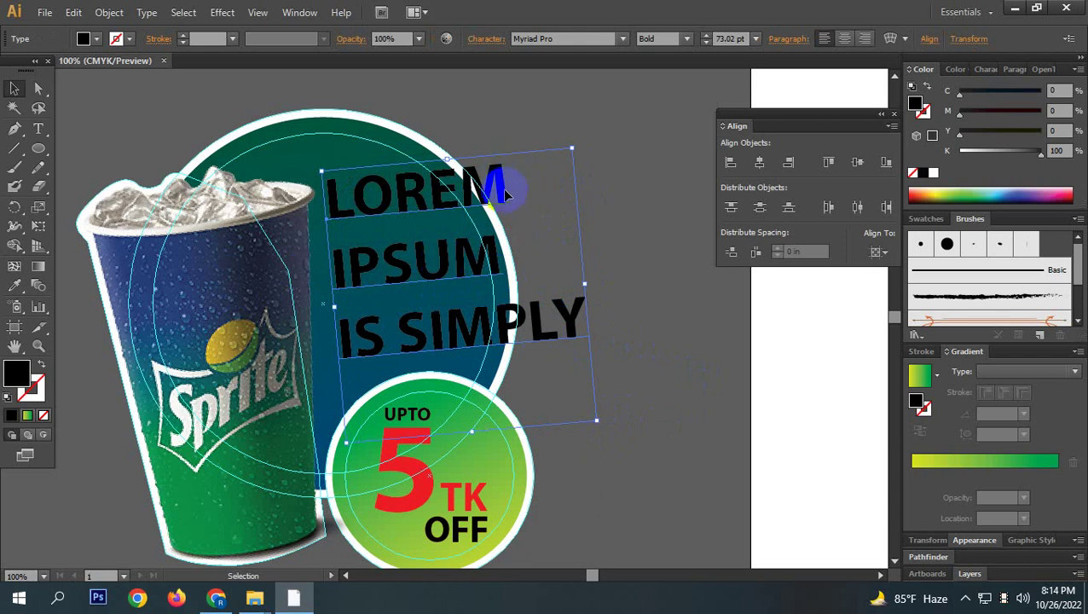
click(580, 324)
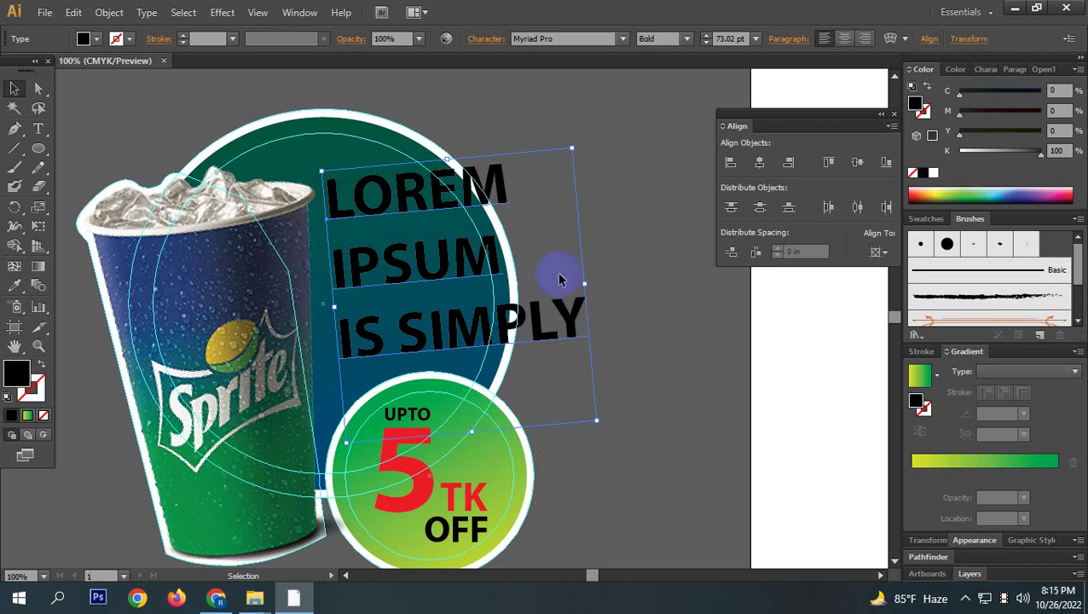
drag(585, 321, 550, 321)
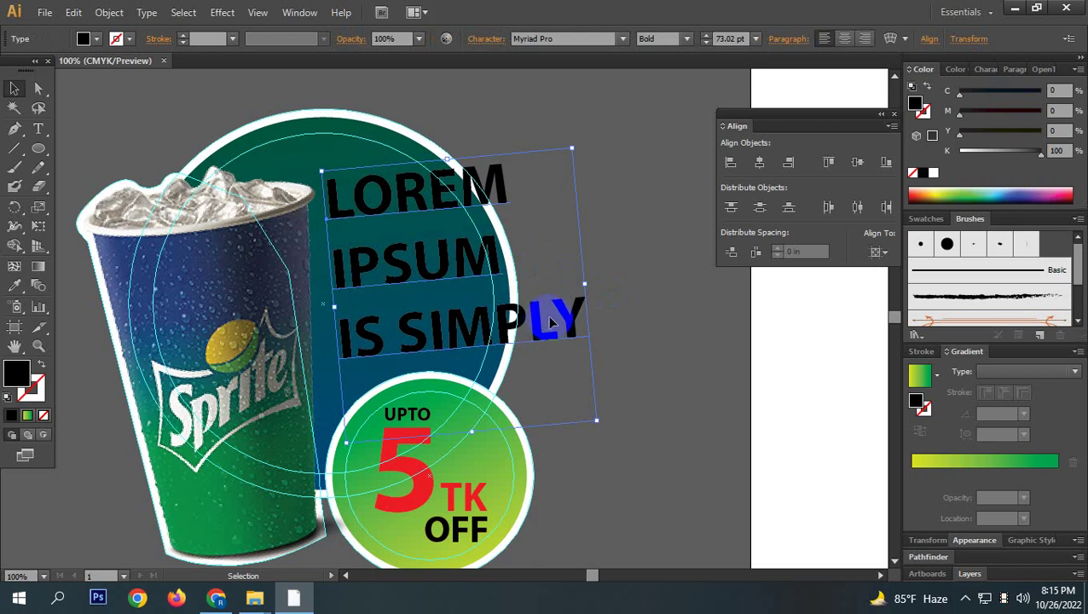
Change the slogan text's fill to white by setting black (K) to 0%.
ctrl+click(301, 428)
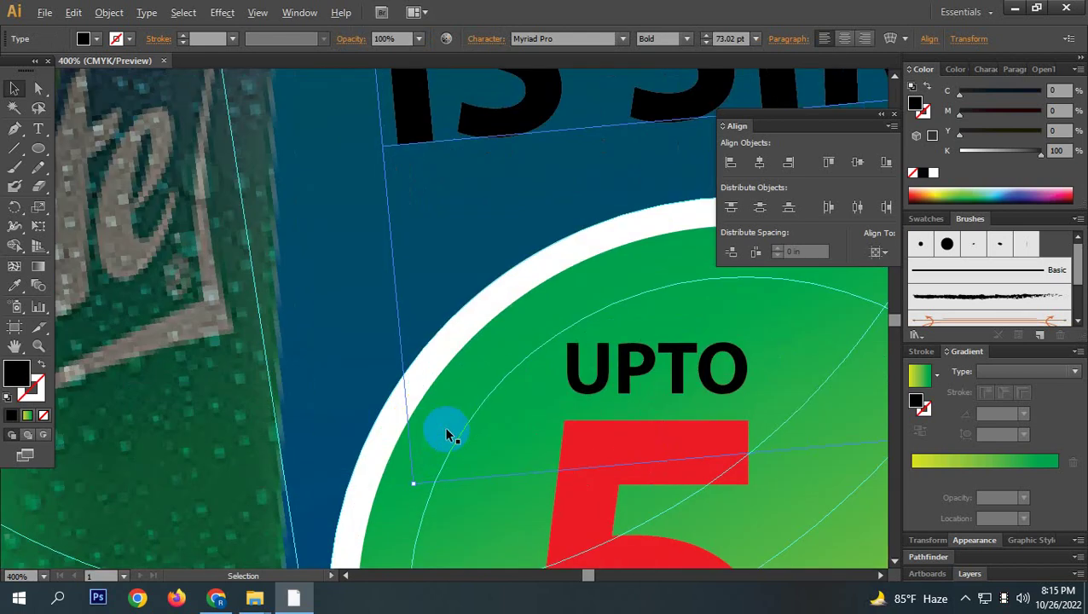
ctrl+alt+click(444, 433)
drag(438, 432, 550, 423)
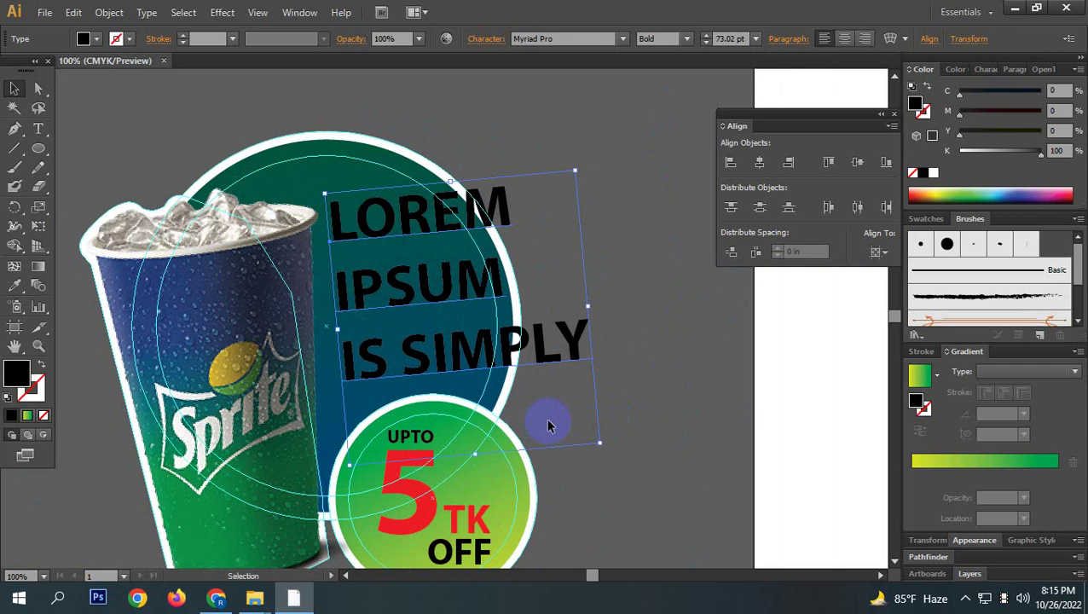
drag(991, 150, 949, 152)
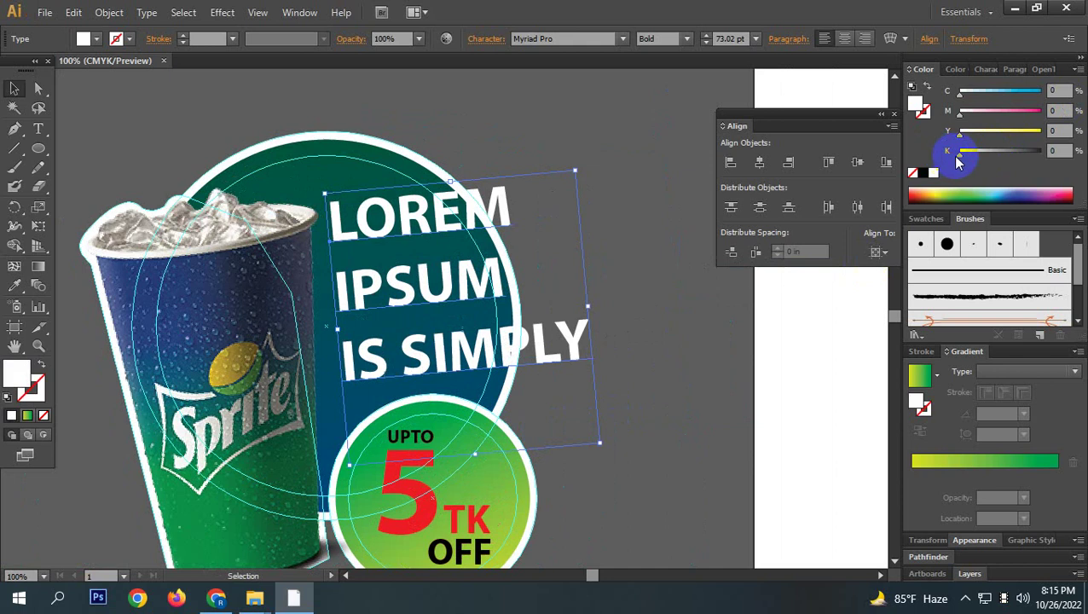
Try a gold fill on the slogan text, sampled from the yellow part of the cup's Sprite logo.
click(15, 286)
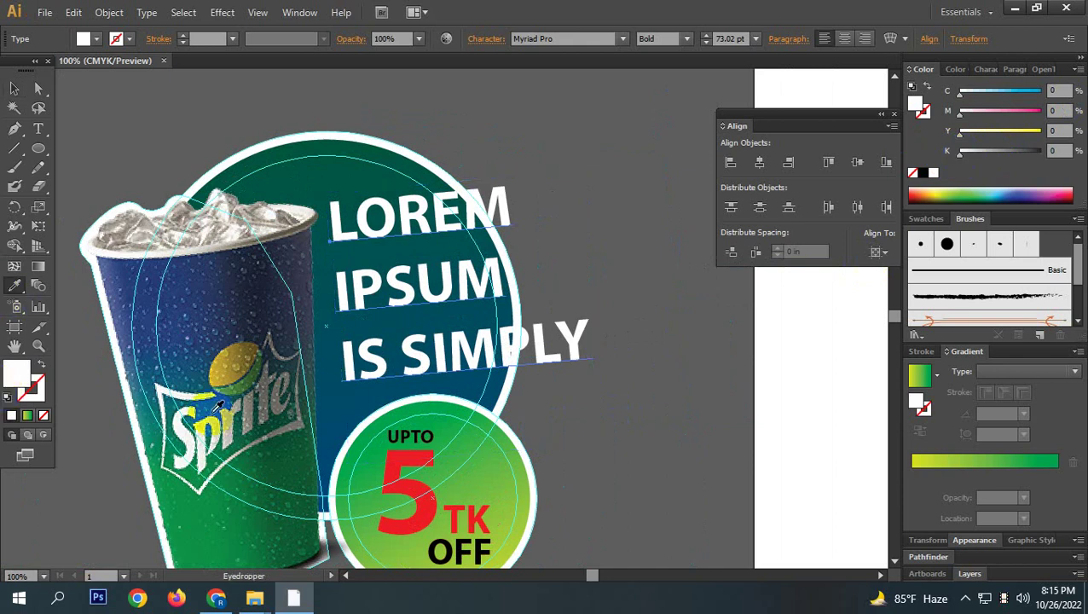
click(224, 366)
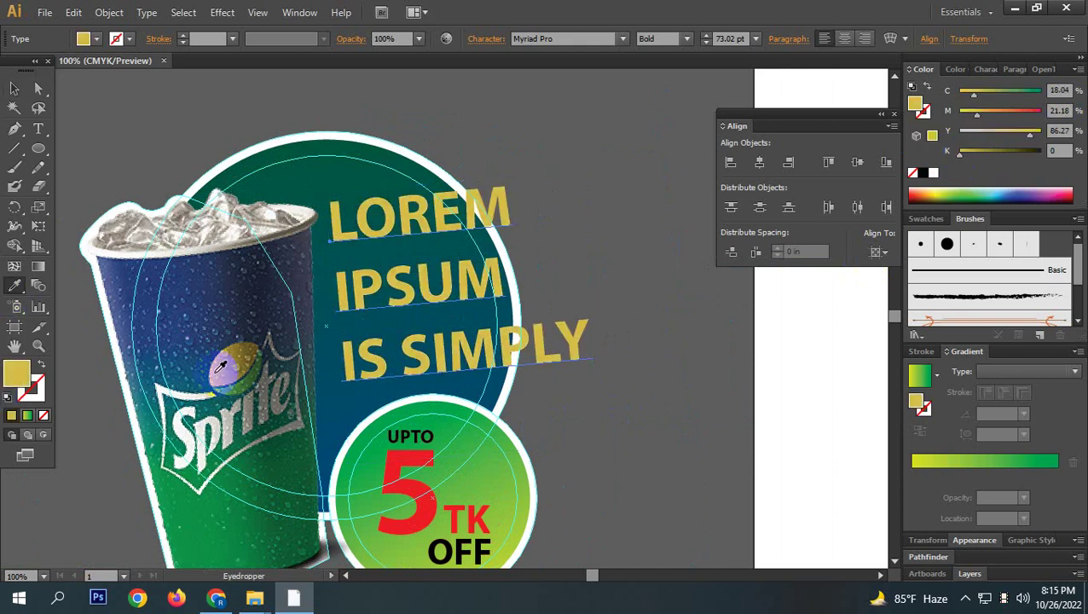
click(220, 372)
click(230, 371)
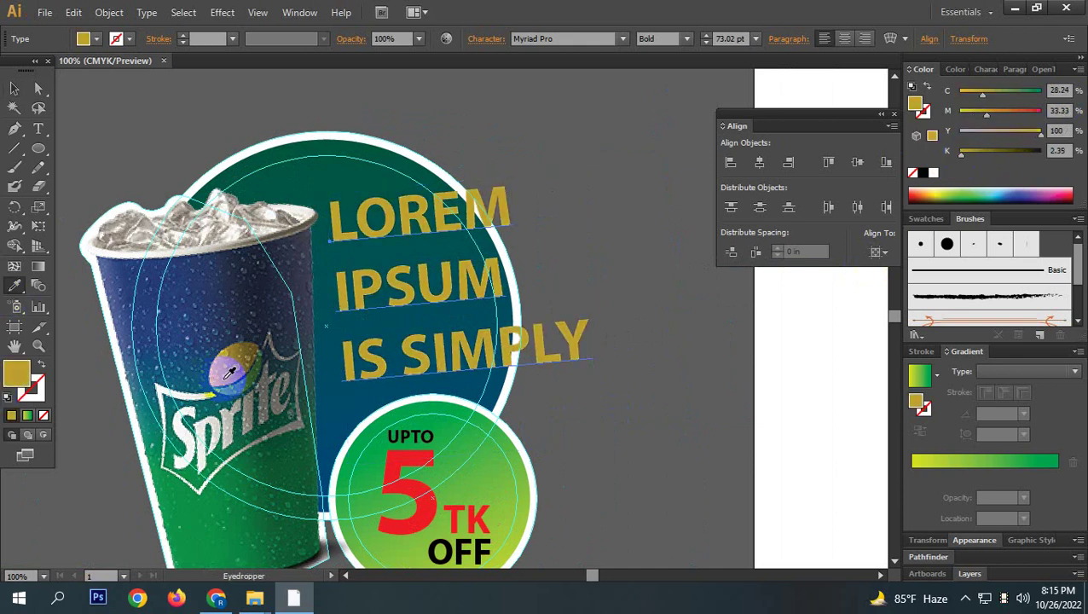
Try orange and magenta CMYK mixes as the slogan text's fill, varying cyan, magenta and yellow.
click(1000, 112)
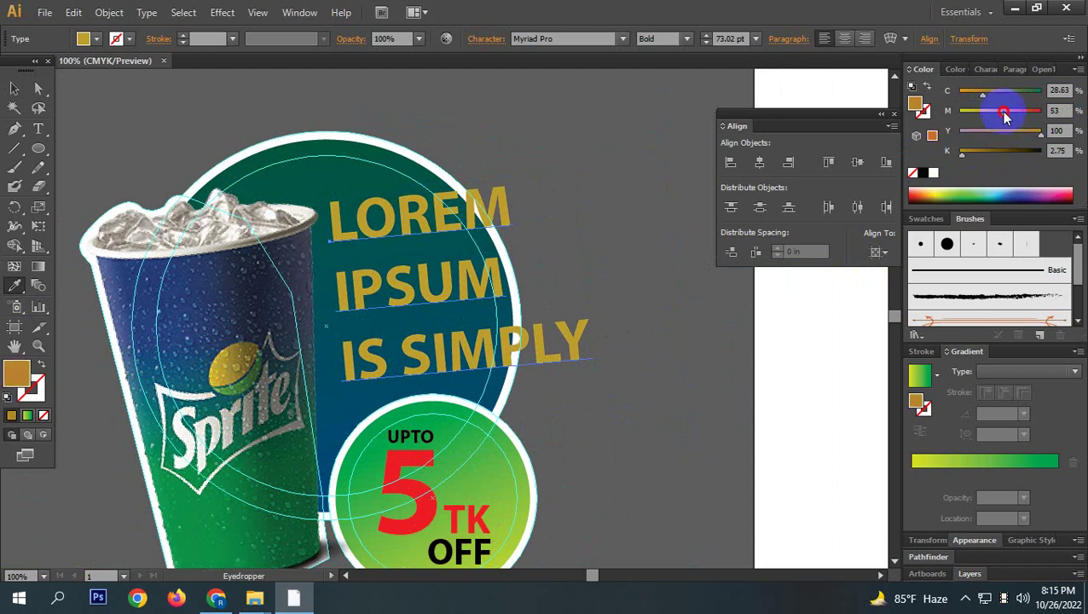
drag(1026, 138, 962, 132)
drag(983, 91, 960, 91)
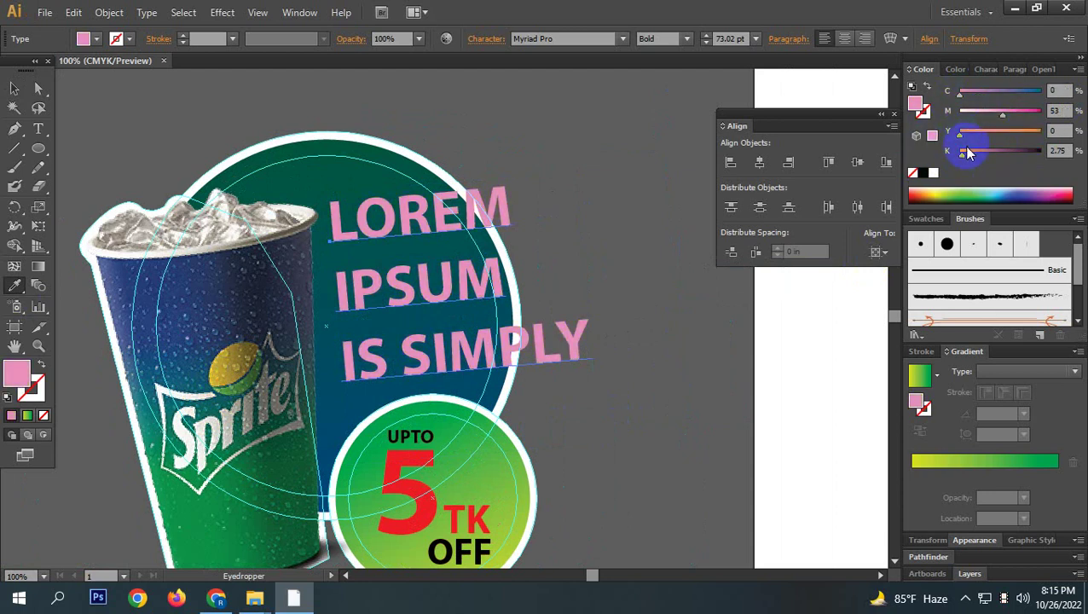
click(1037, 131)
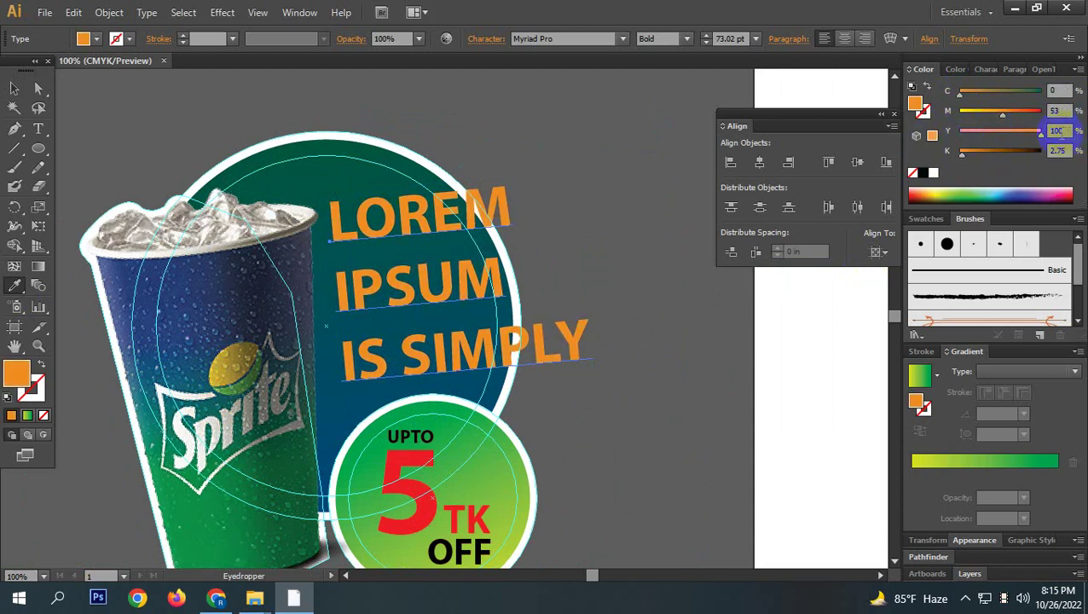
drag(1001, 113, 959, 138)
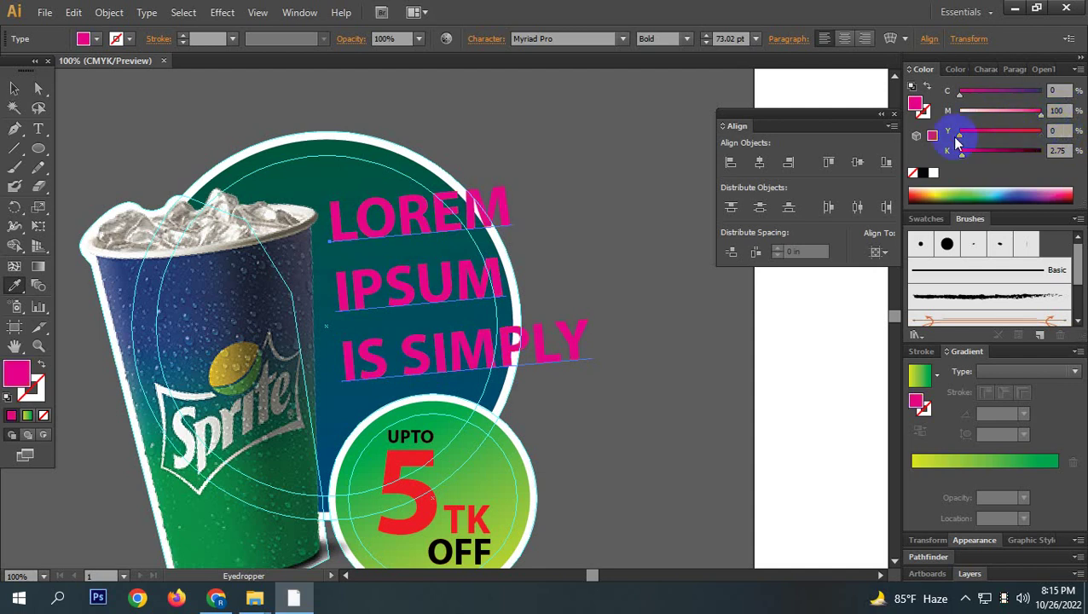
Apply the white swatch to the slogan text again and undo the stray colour sample.
click(934, 174)
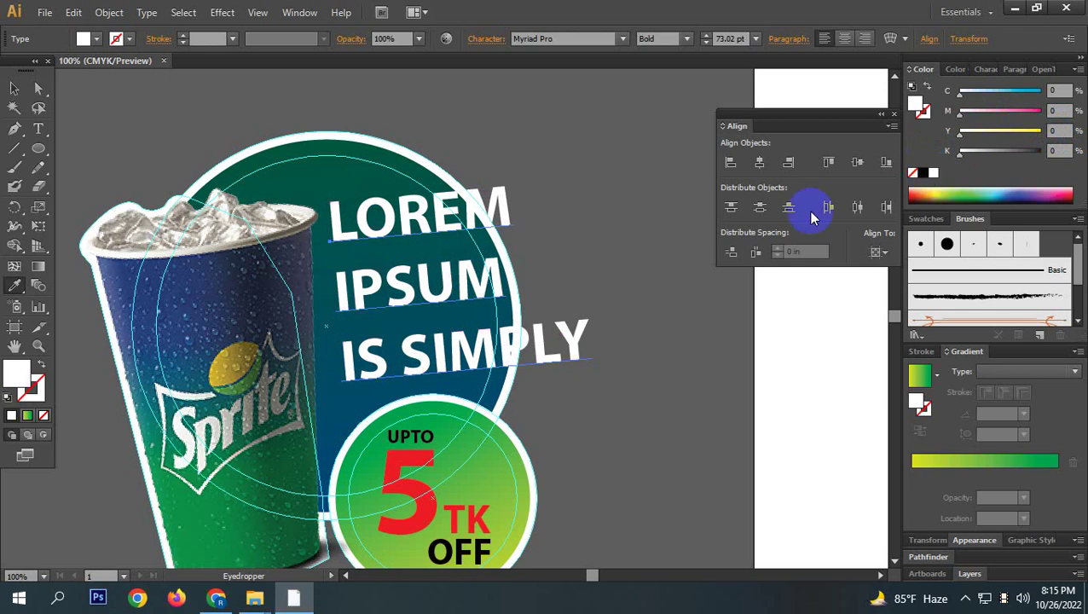
click(583, 230)
key(ctrl+z)
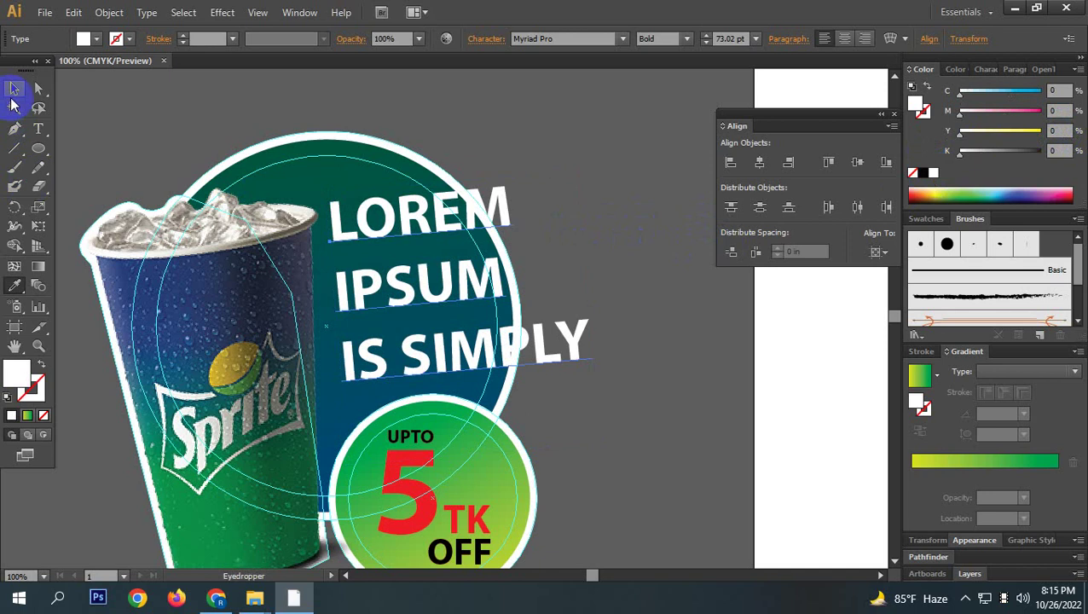
Remove the empty last line from the slogan text so its box ends at "IS SIMPLY".
click(14, 89)
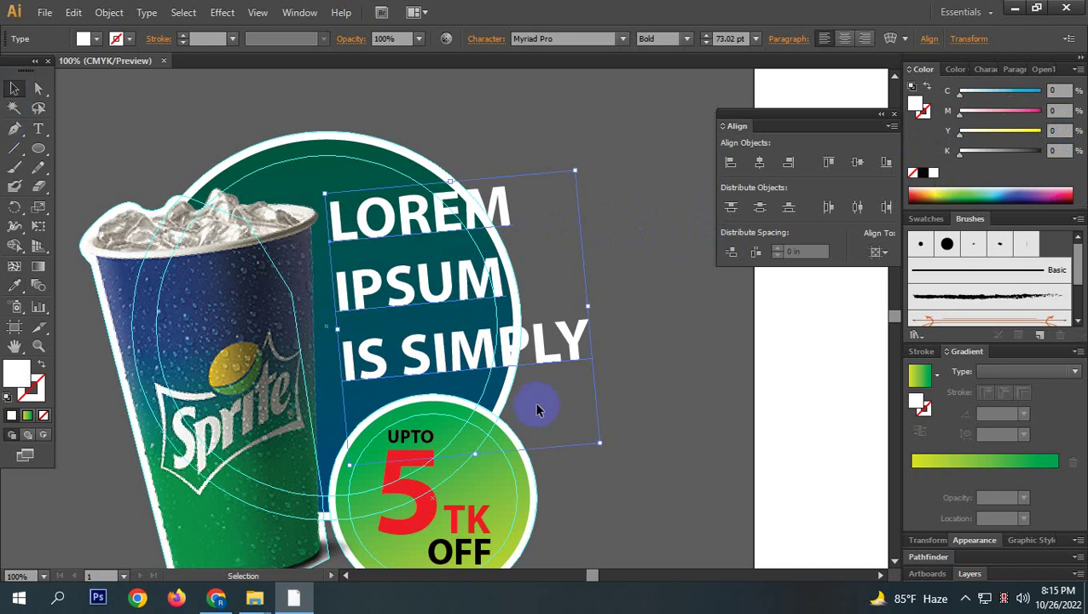
click(645, 368)
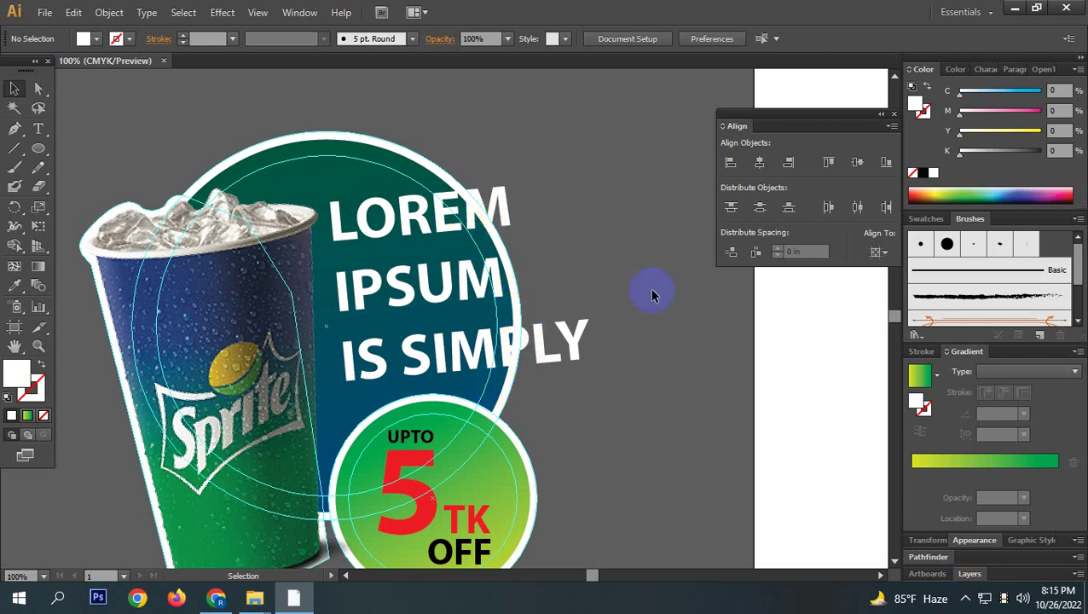
click(423, 290)
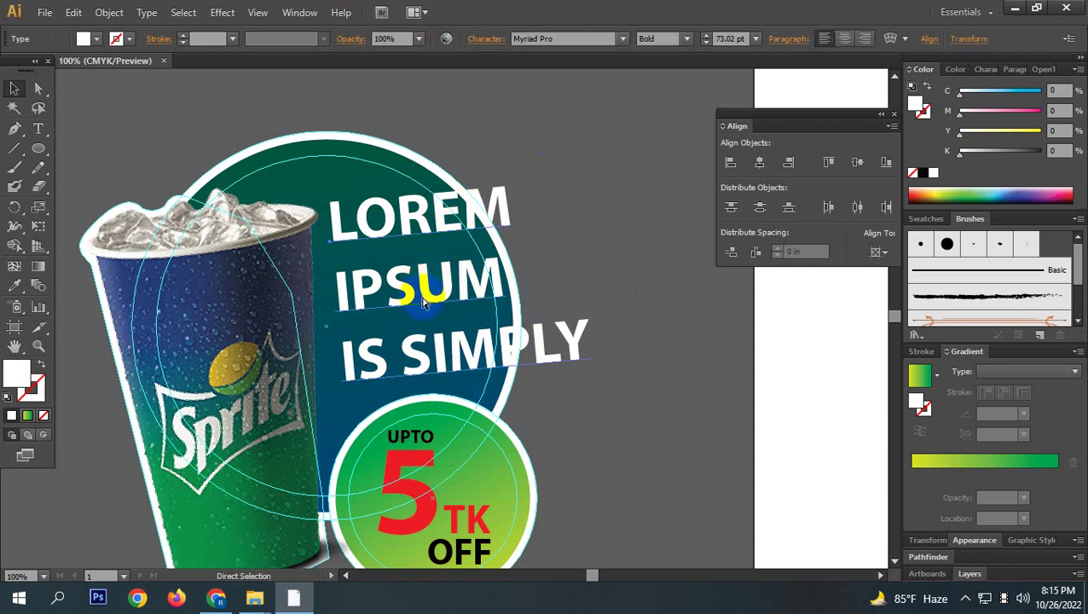
double_click(471, 356)
drag(470, 357, 492, 350)
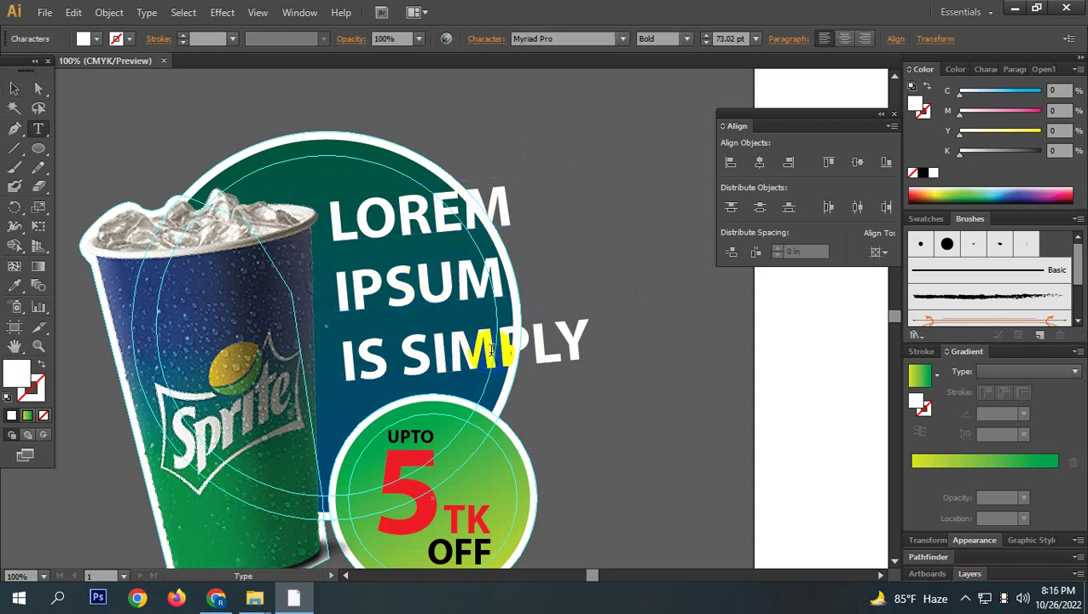
click(14, 88)
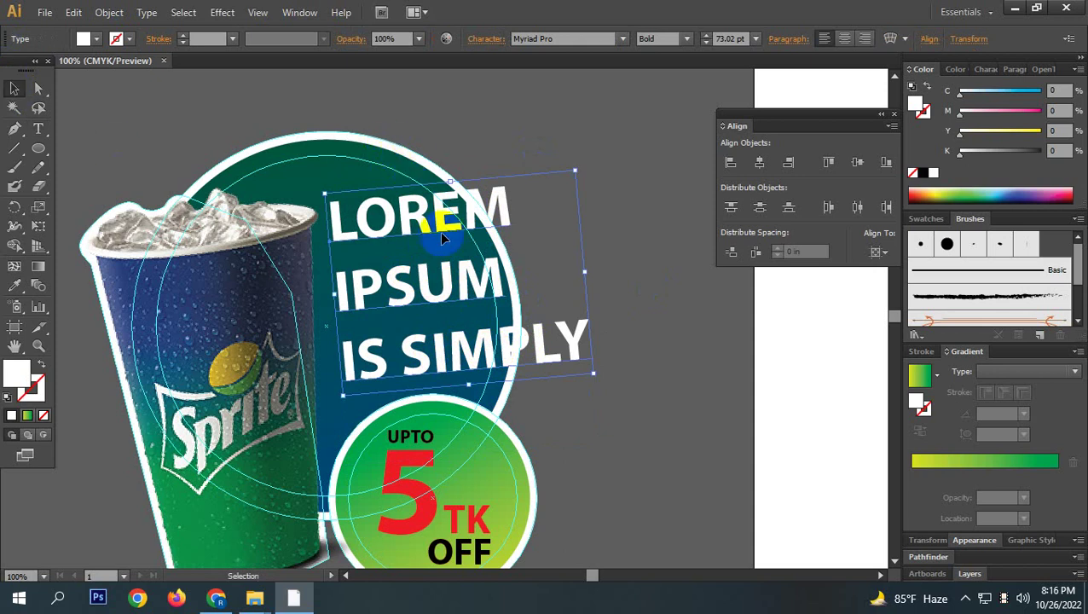
Duplicate the slogan in place behind the original and give the back copy a black stroke.
key(a)
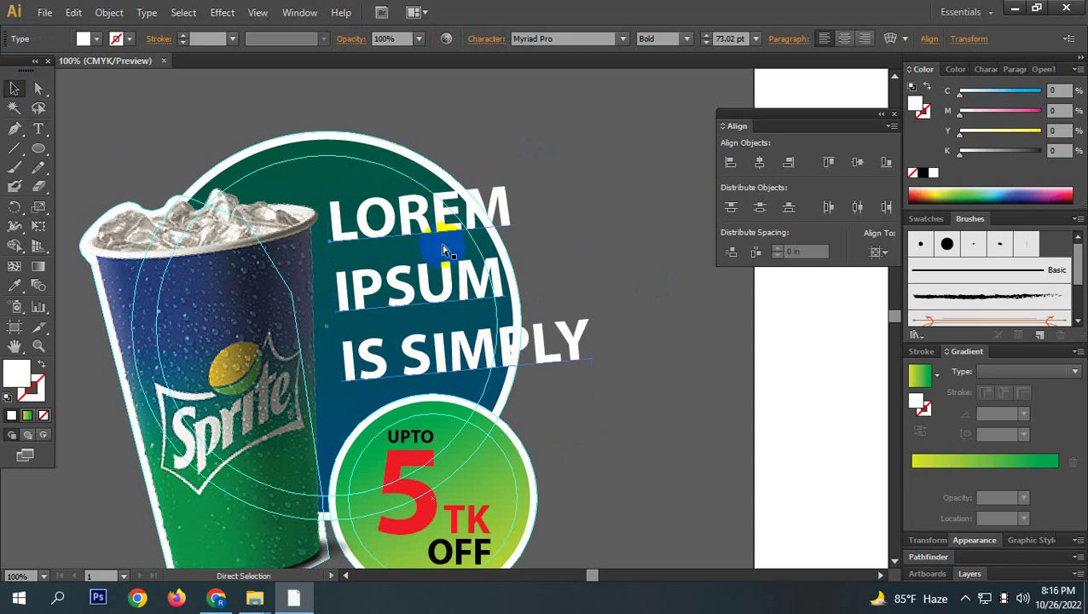
key(v)
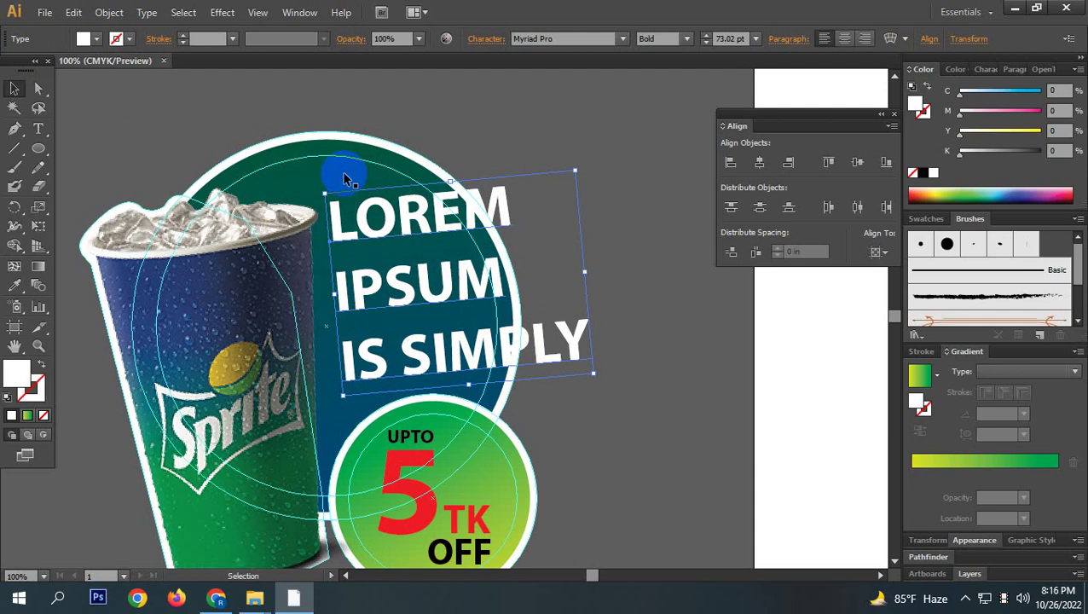
click(371, 224)
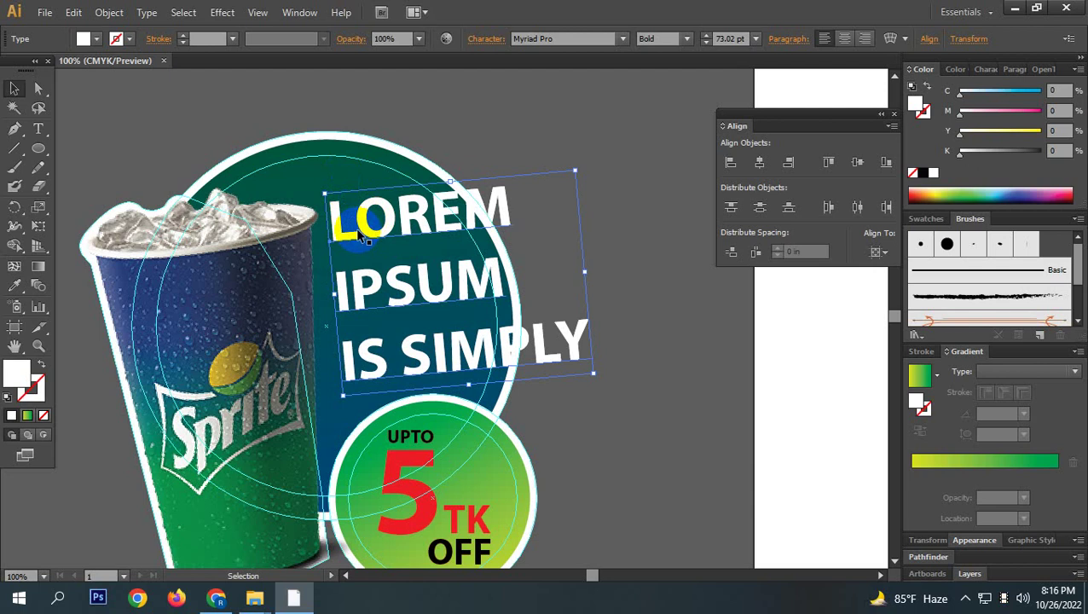
click(17, 373)
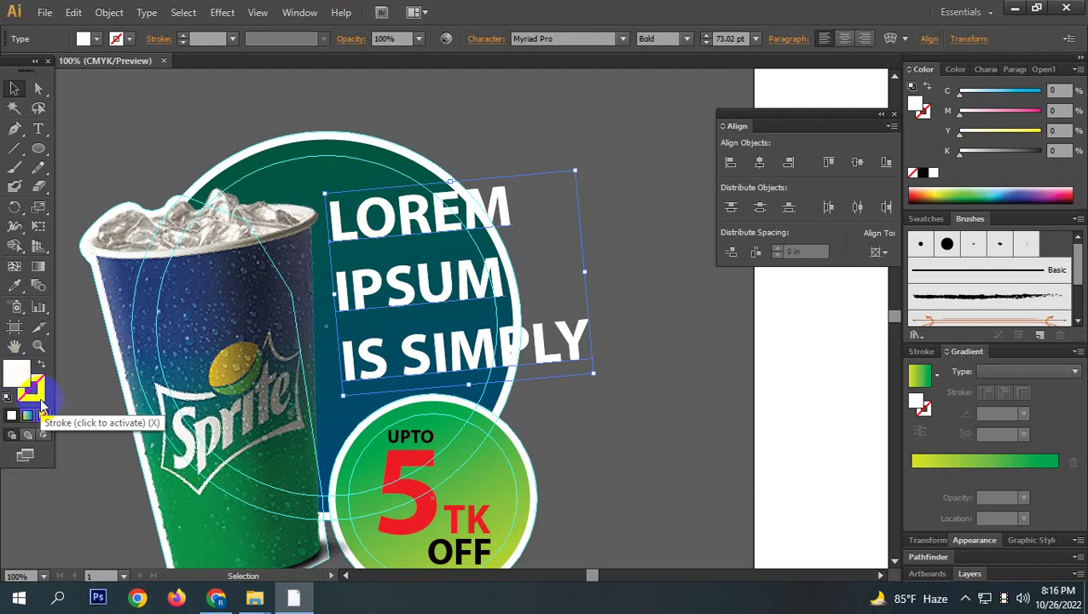
click(39, 400)
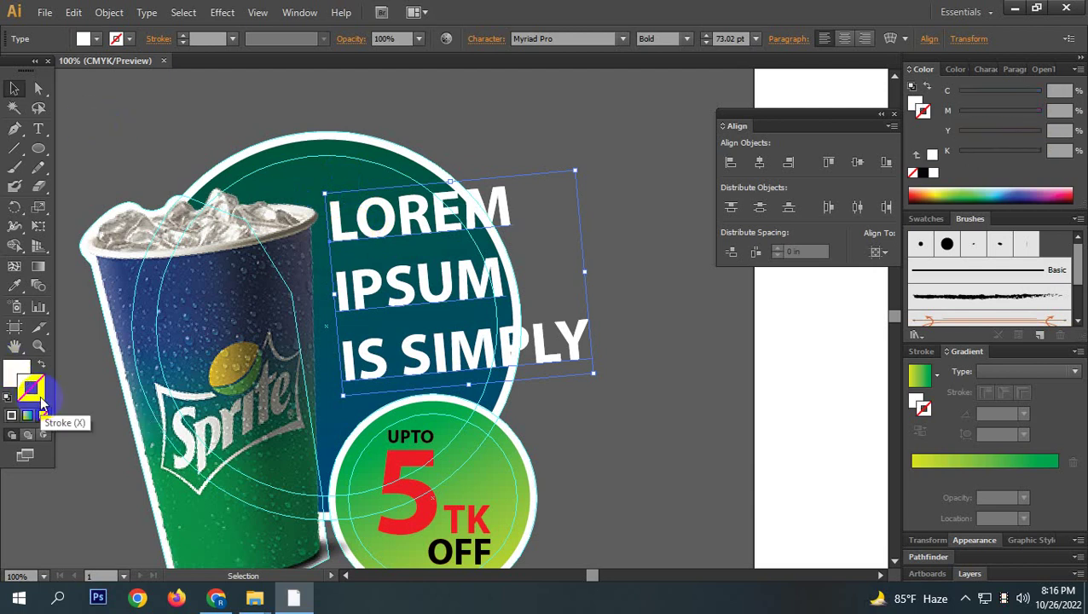
click(923, 175)
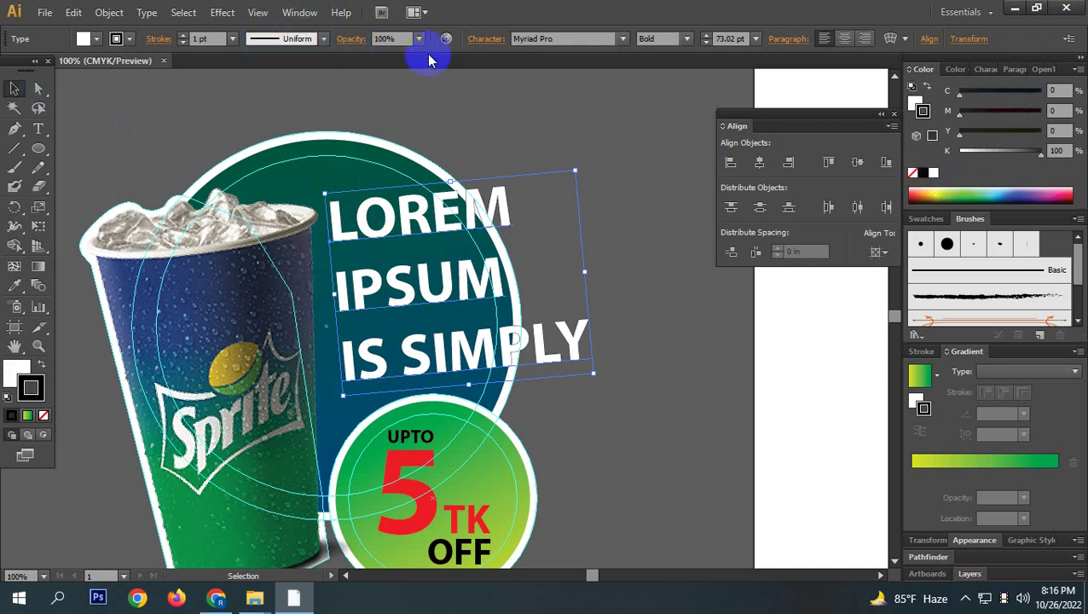
Set the back slogan copy's stroke weight to 9 pt.
click(388, 39)
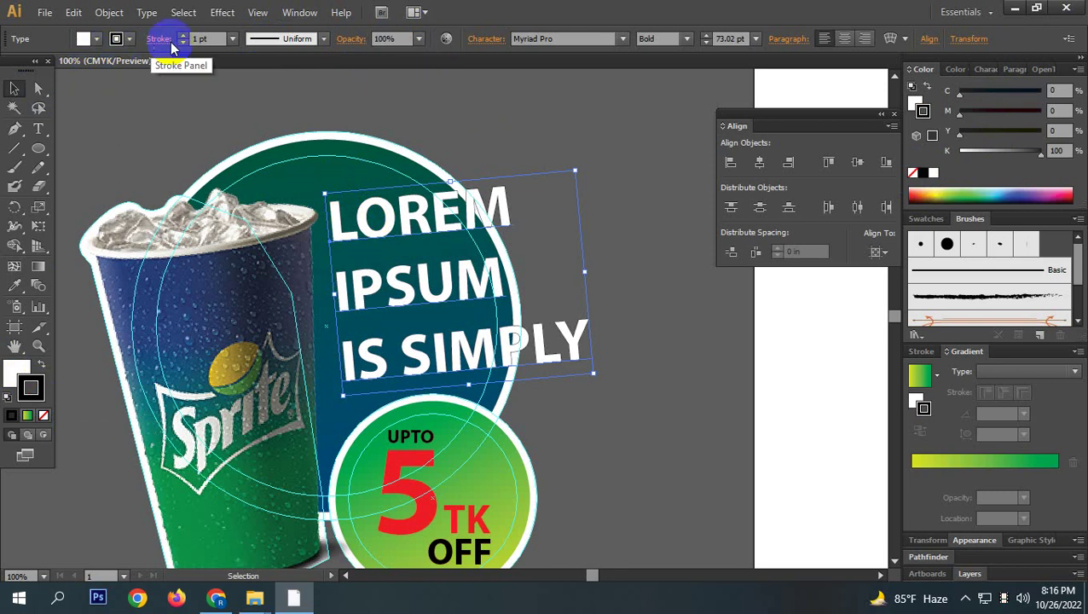
click(196, 39)
text(2)
key(Return)
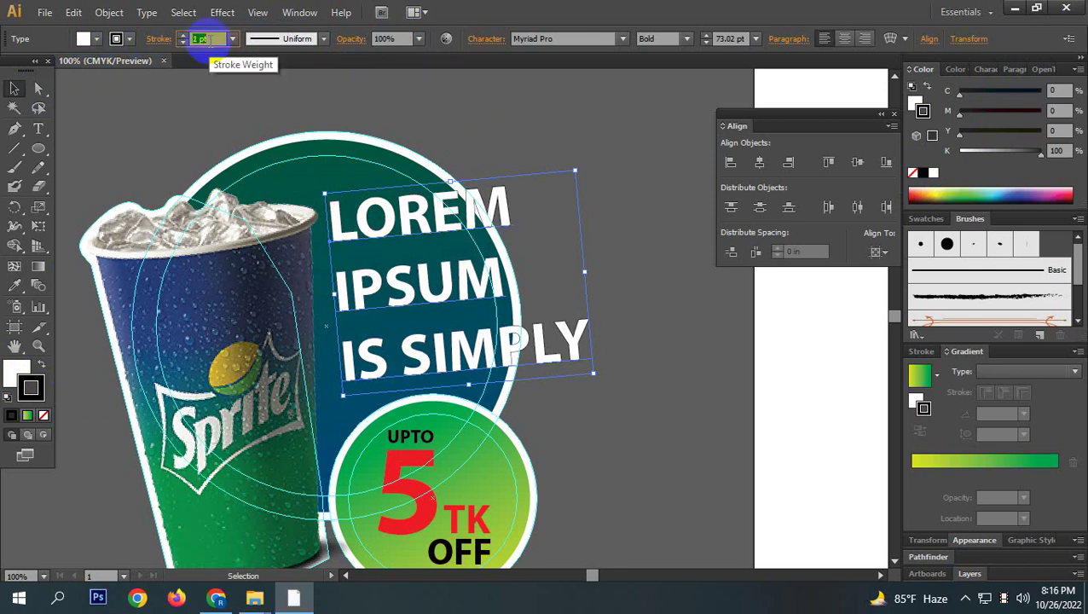
key(Up)
key(Up)
key(Up)
key(Up)
key(Up)
key(Up)
key(Up)
key(Up)
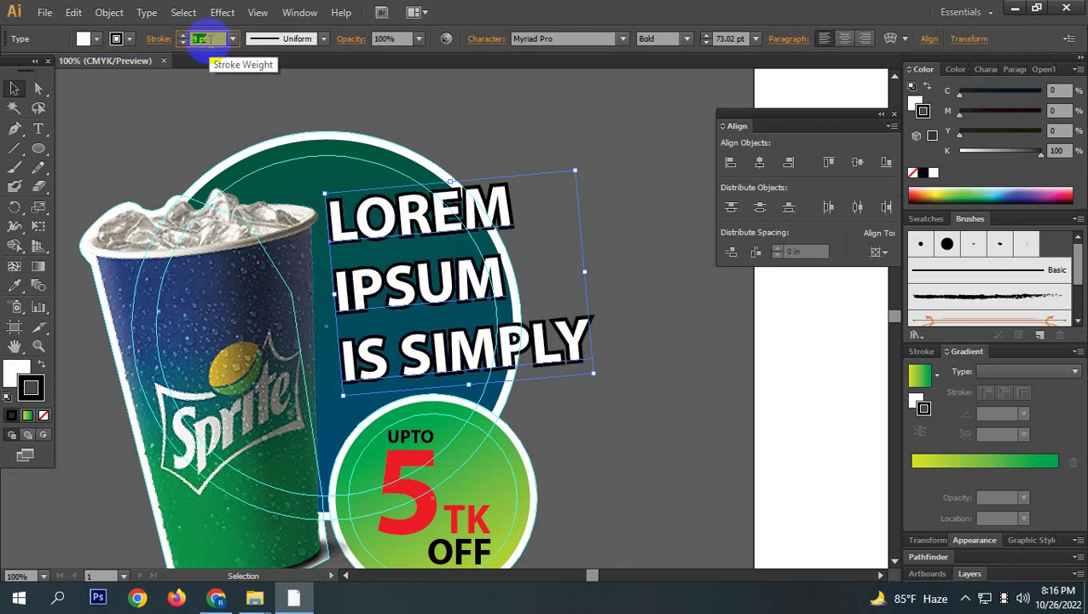
click(13, 89)
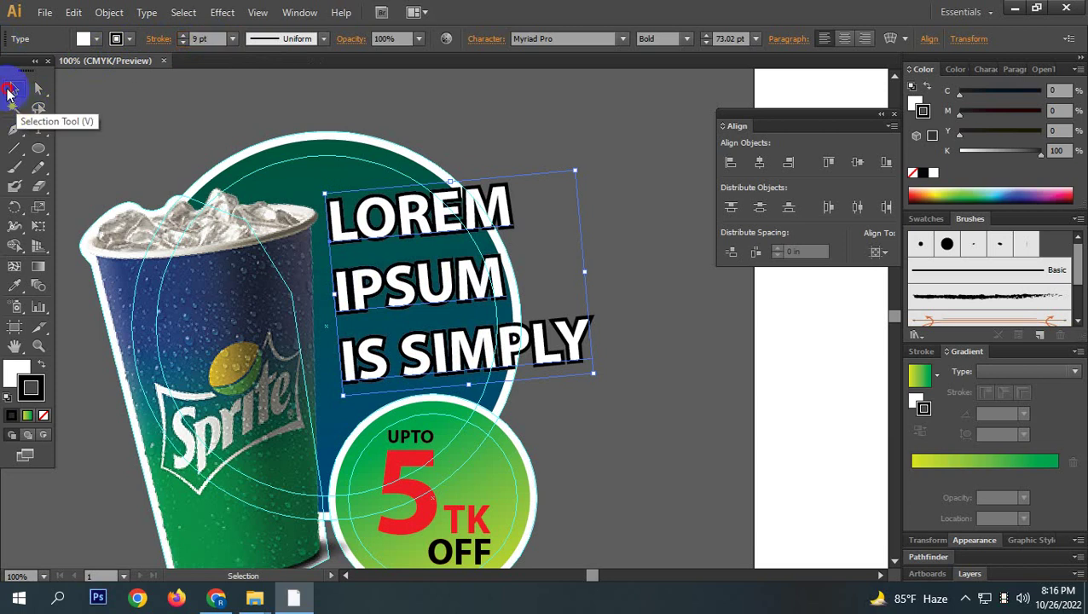
Recolor the back slogan copy's stroke orange with C 0, M 37, Y 100 and K 0.
drag(1040, 152, 961, 152)
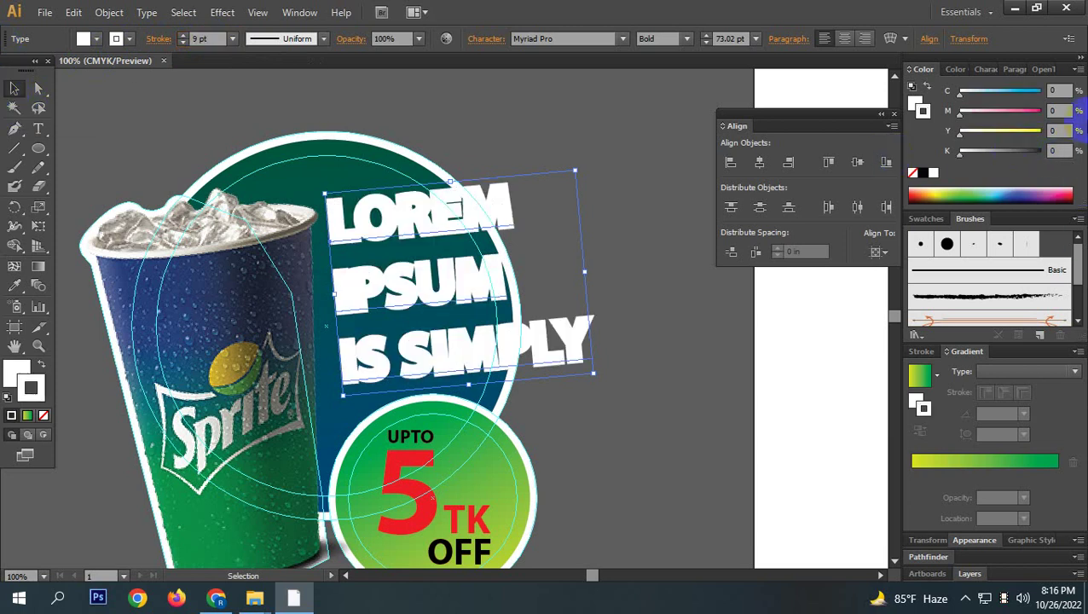
drag(1042, 136, 1026, 127)
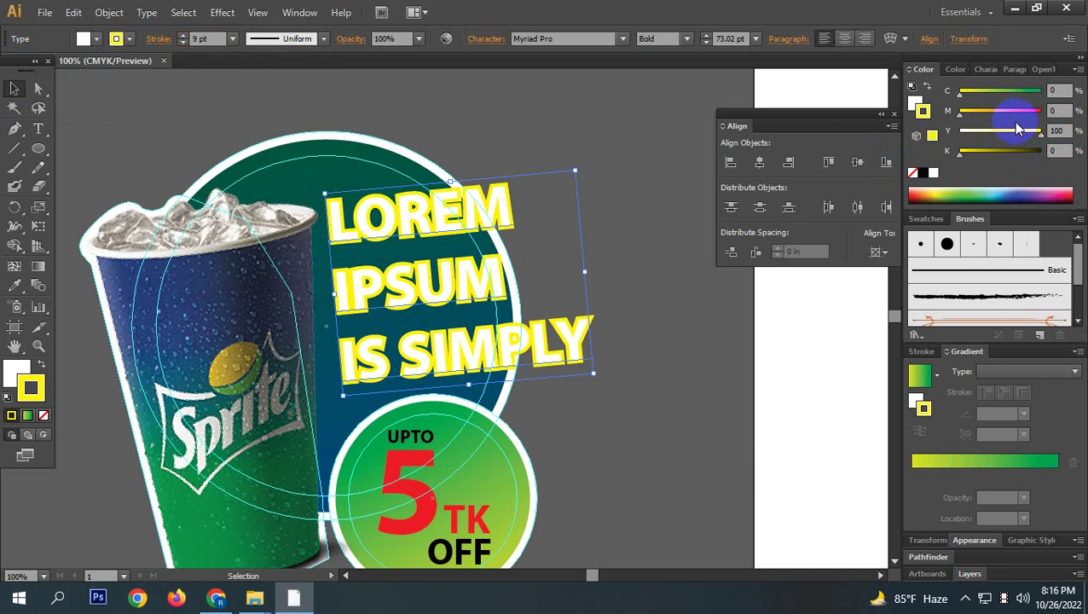
click(994, 112)
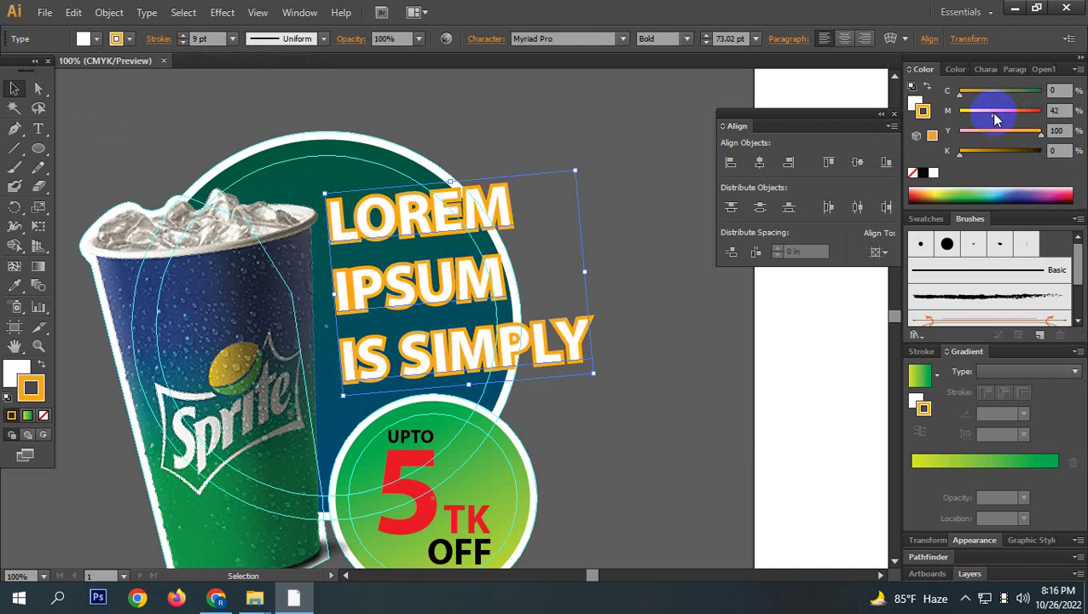
drag(993, 114, 988, 113)
click(598, 446)
scroll(596, 435, down, 2)
scroll(595, 435, left, 2)
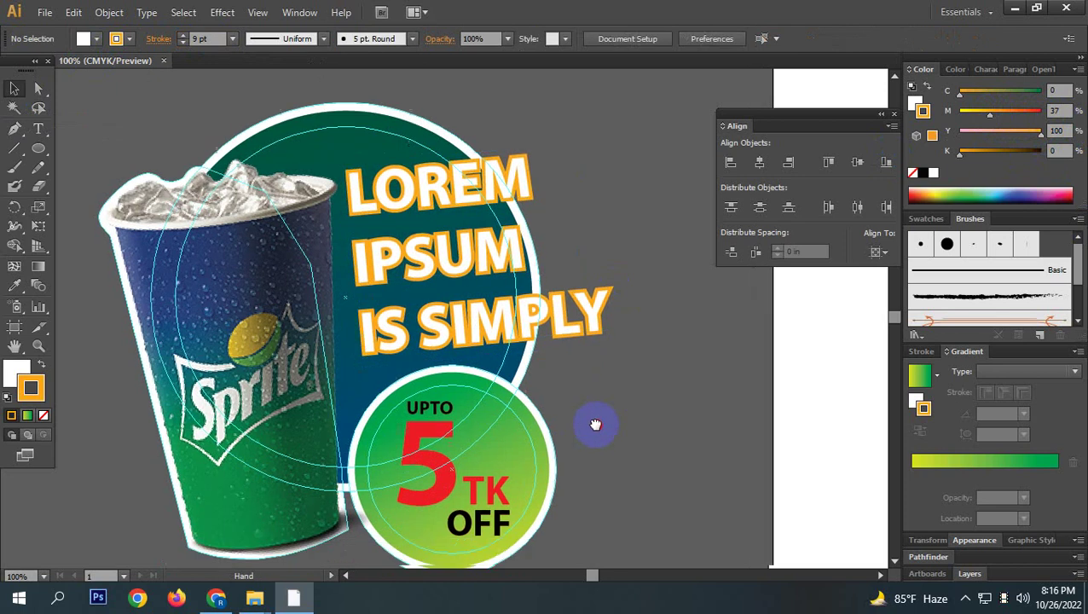
scroll(511, 137, up, 2)
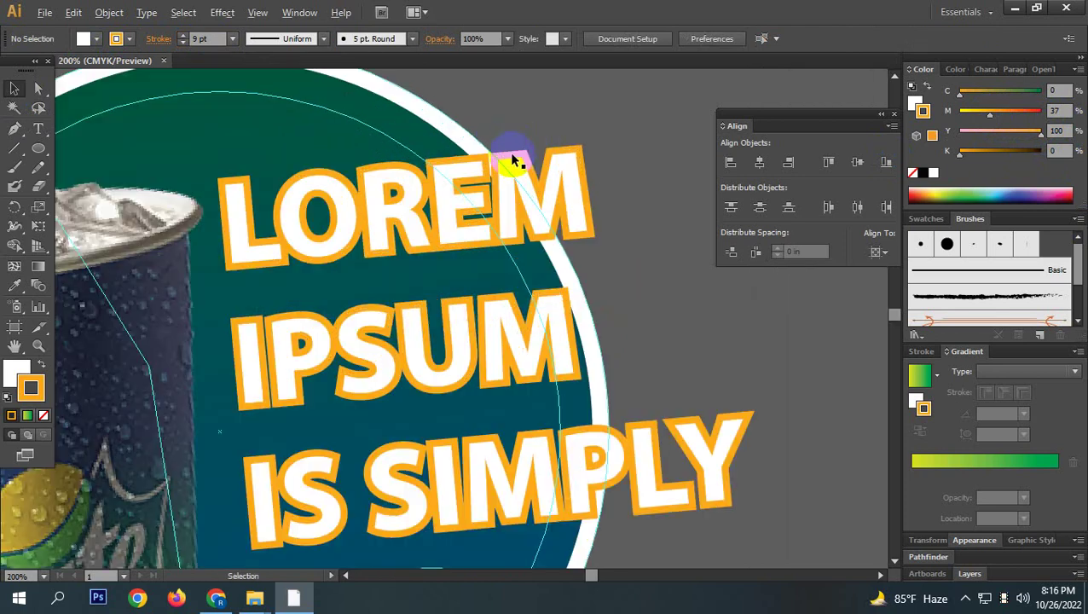
scroll(515, 165, down, 1)
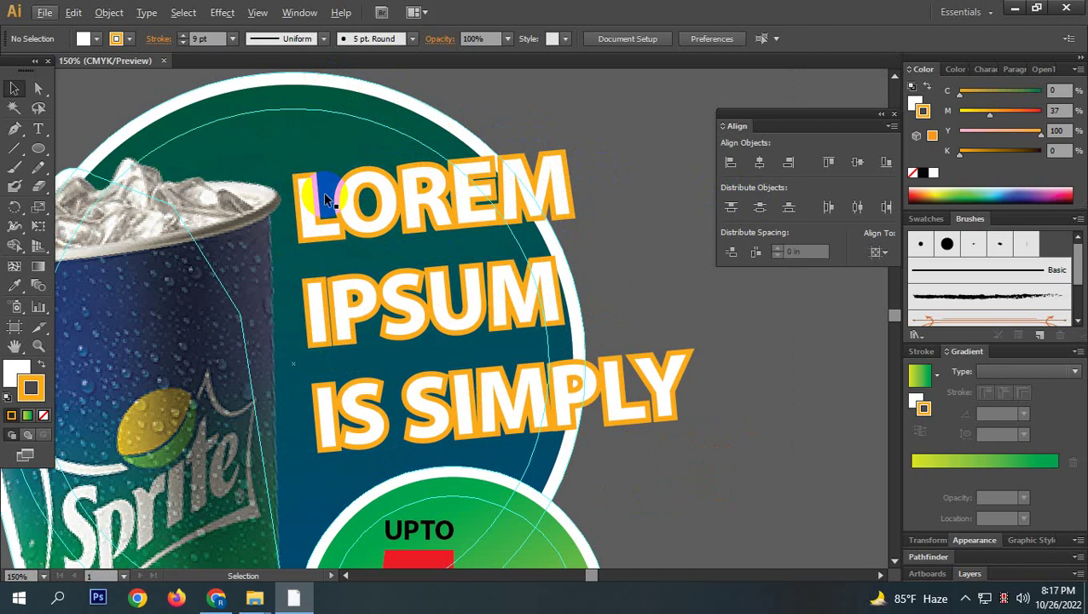
Move the white top slogan aside to check the copy beneath, undo the move and deselect the text.
drag(323, 192, 554, 226)
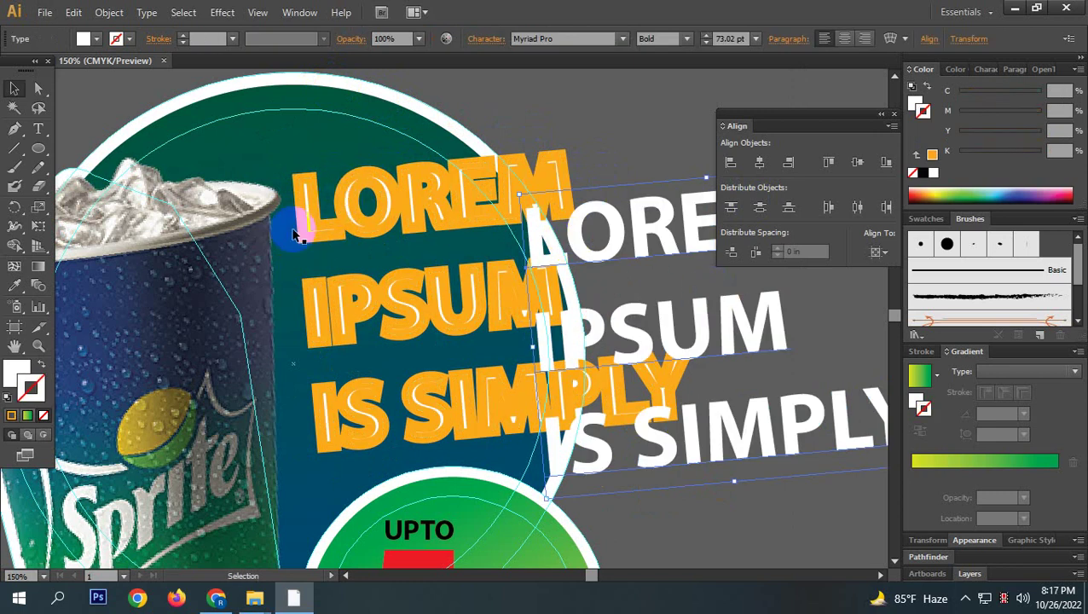
key(a)
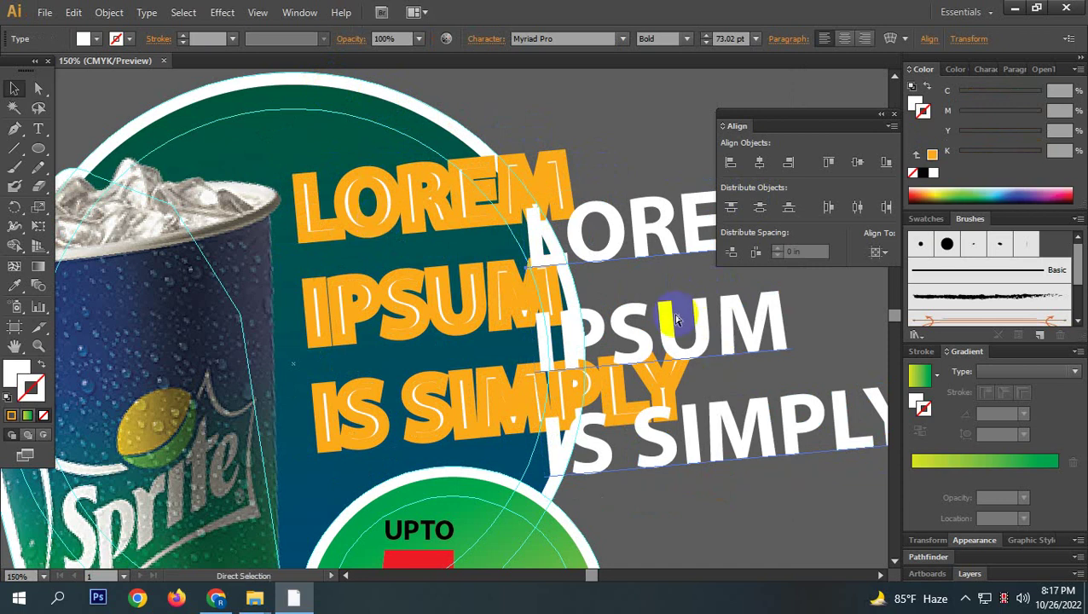
key(v)
key(ctrl+z)
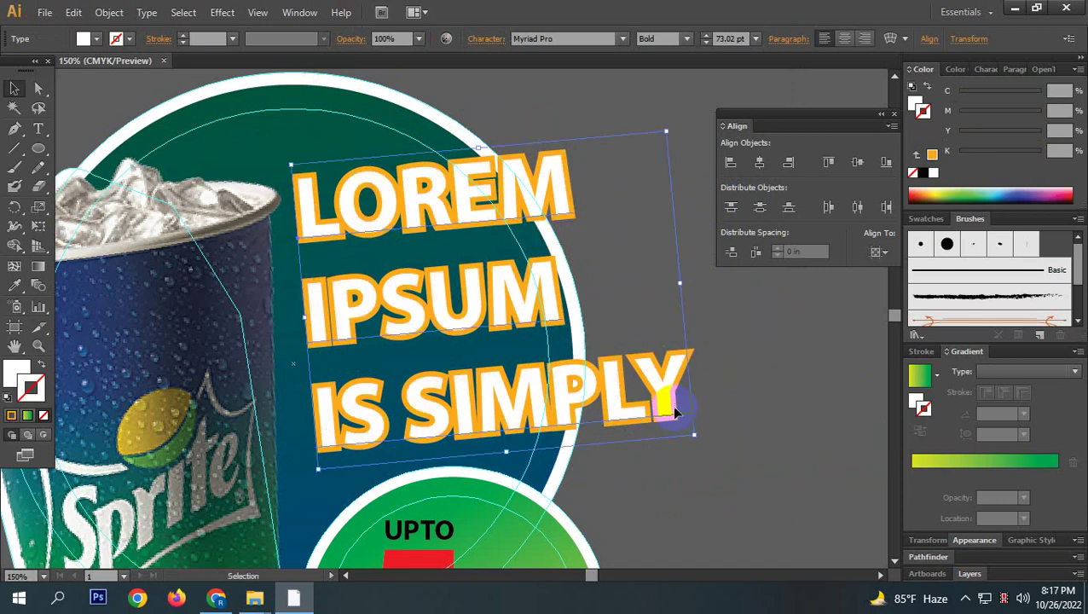
key(a)
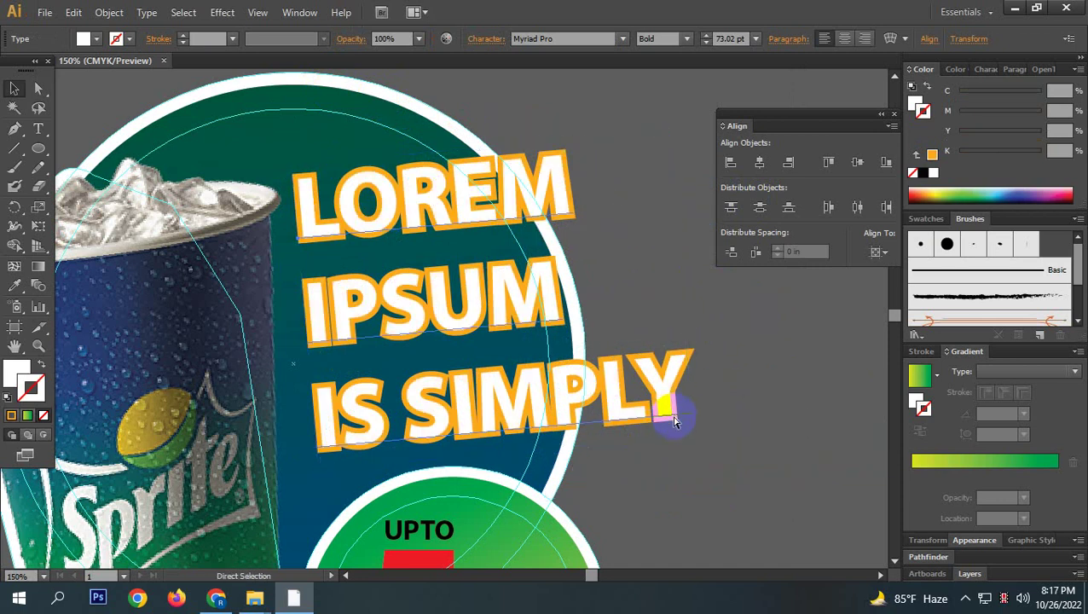
click(674, 420)
key(v)
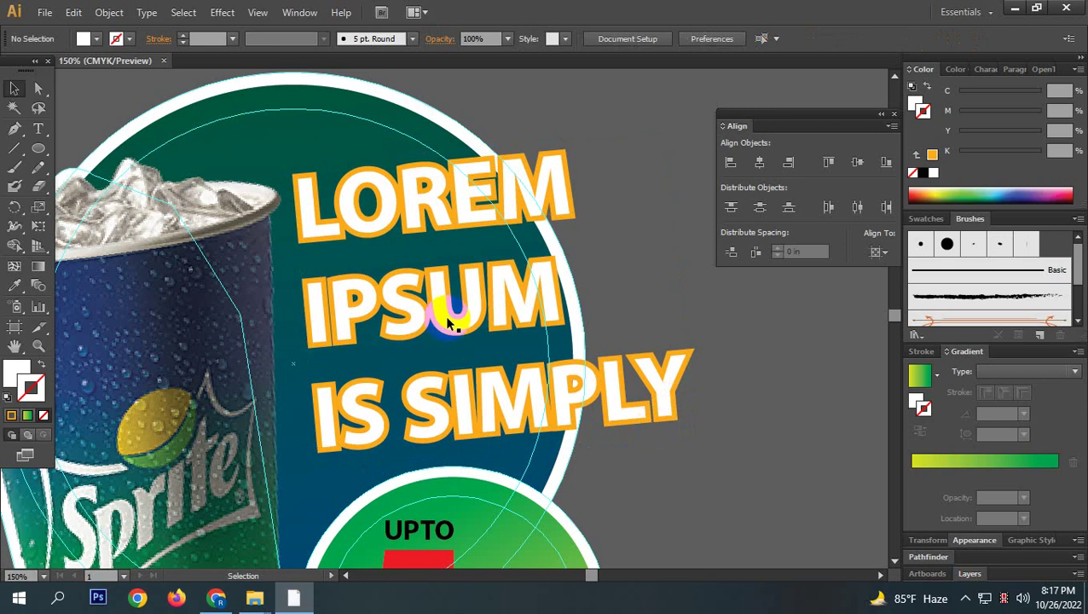
Duplicate the orange-outlined slogan in place behind itself and give the new back copy a white stroke.
click(367, 230)
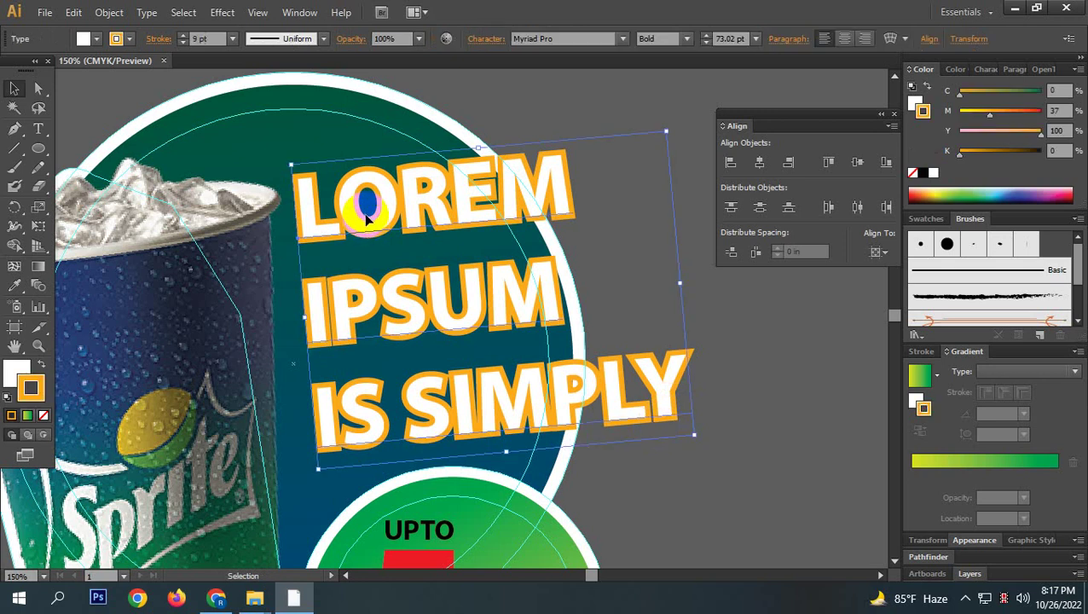
key(a)
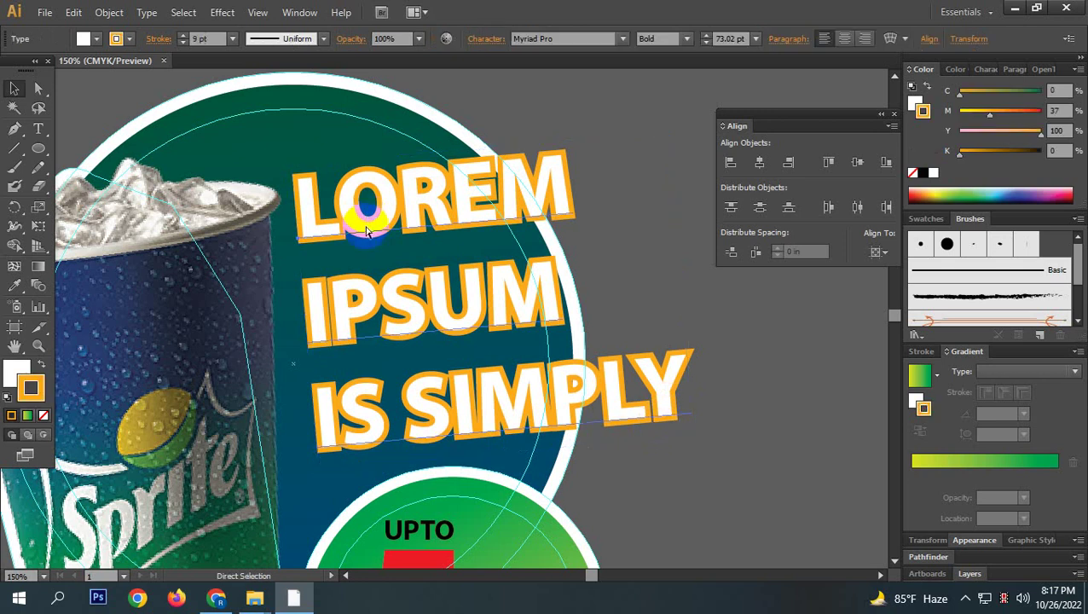
key(v)
click(368, 264)
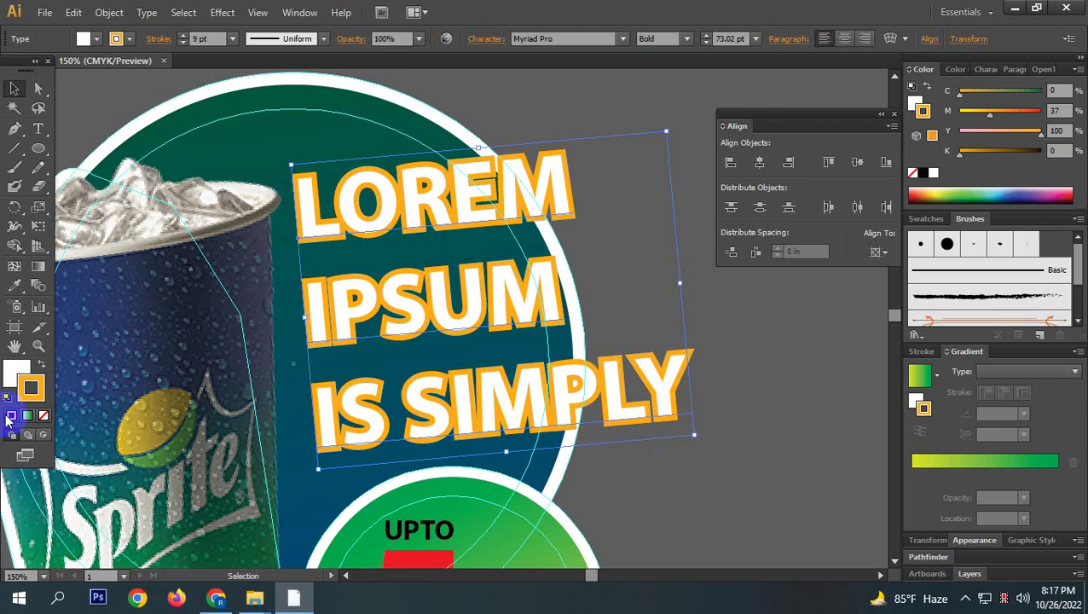
click(31, 389)
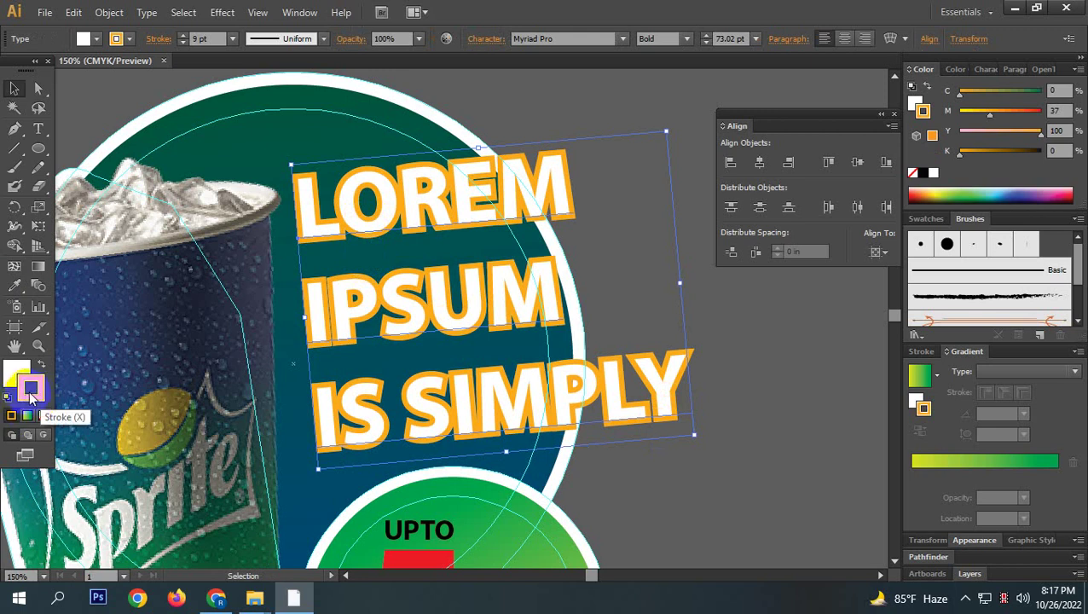
click(934, 171)
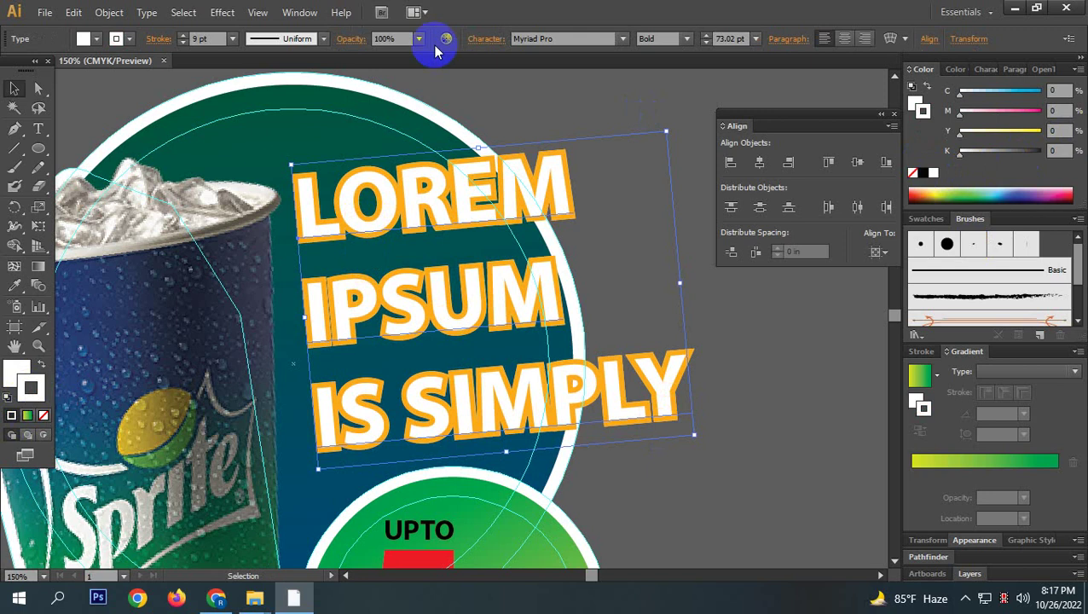
Set the white-stroked slogan copy's stroke weight to 23 pt and deselect it.
click(204, 38)
text(13)
key(Return)
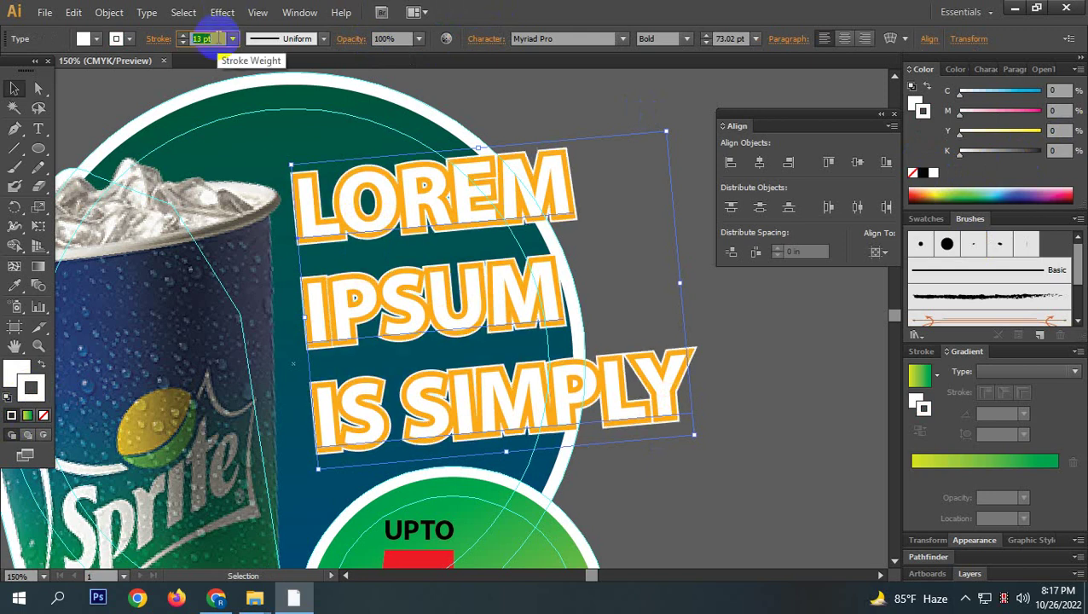
key(Up)
key(Up)
key(Up)
key(Up)
key(Up)
key(Up)
key(Up)
key(Up)
key(Up)
key(Up)
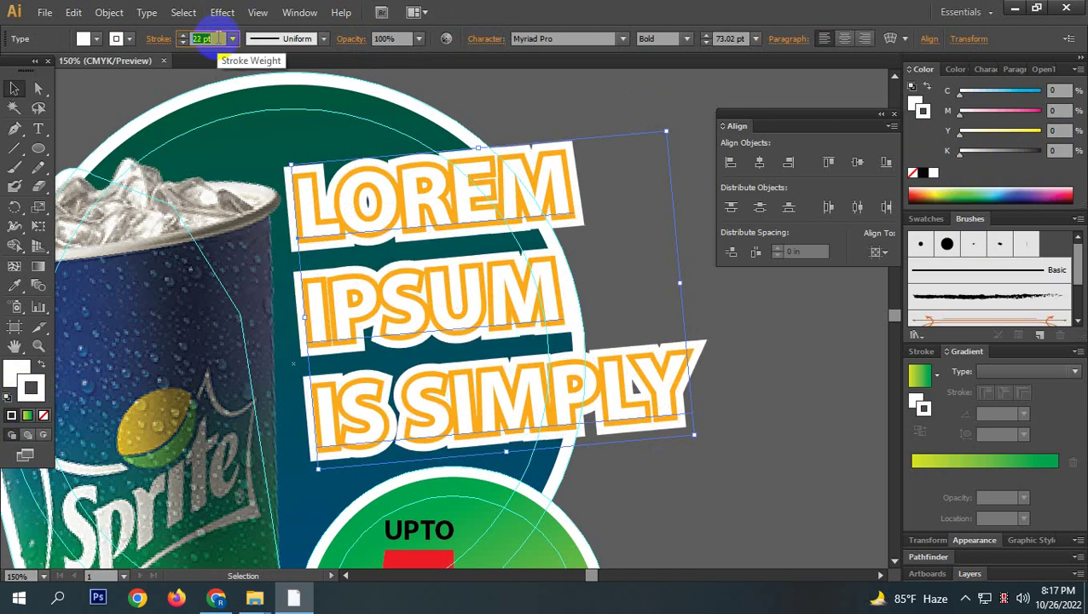
click(499, 89)
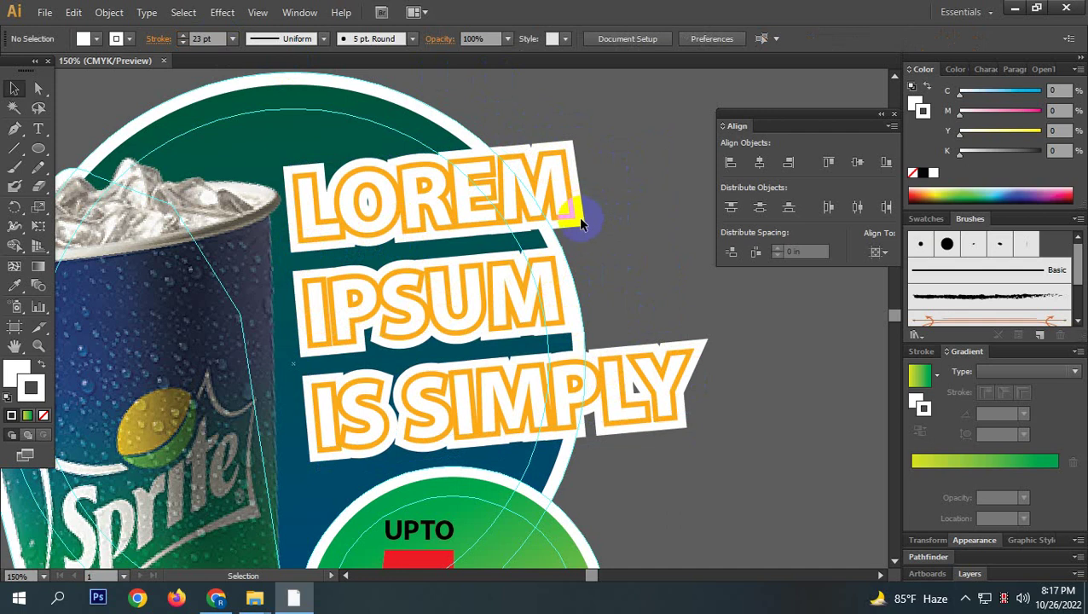
Lock the orange-outlined slogan copy, send the white-stroked slogan copy behind all the artwork, and deselect it.
click(625, 401)
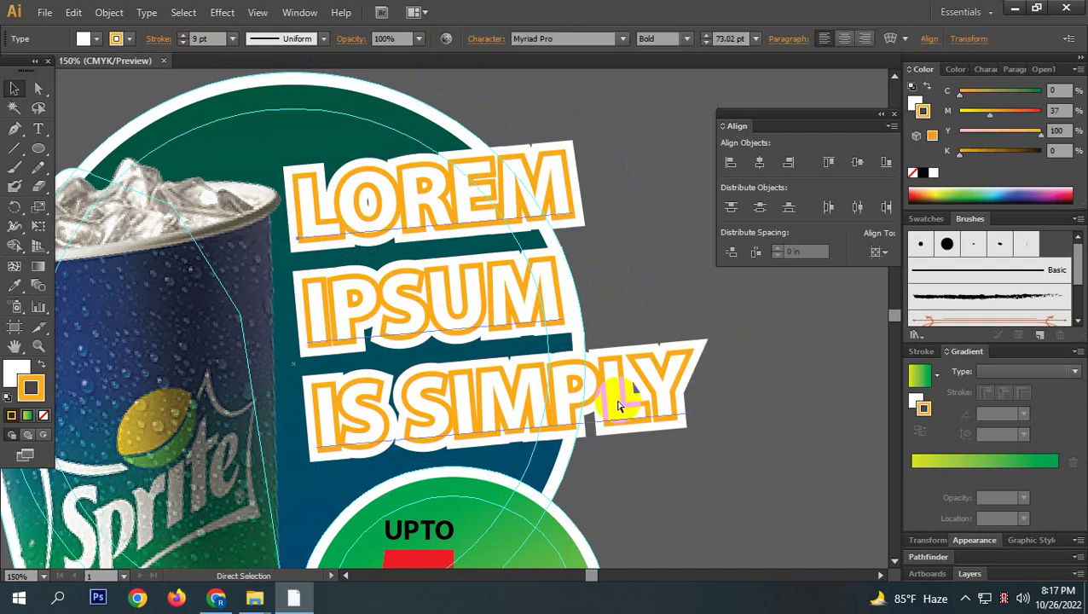
key(ctrl+shift+a)
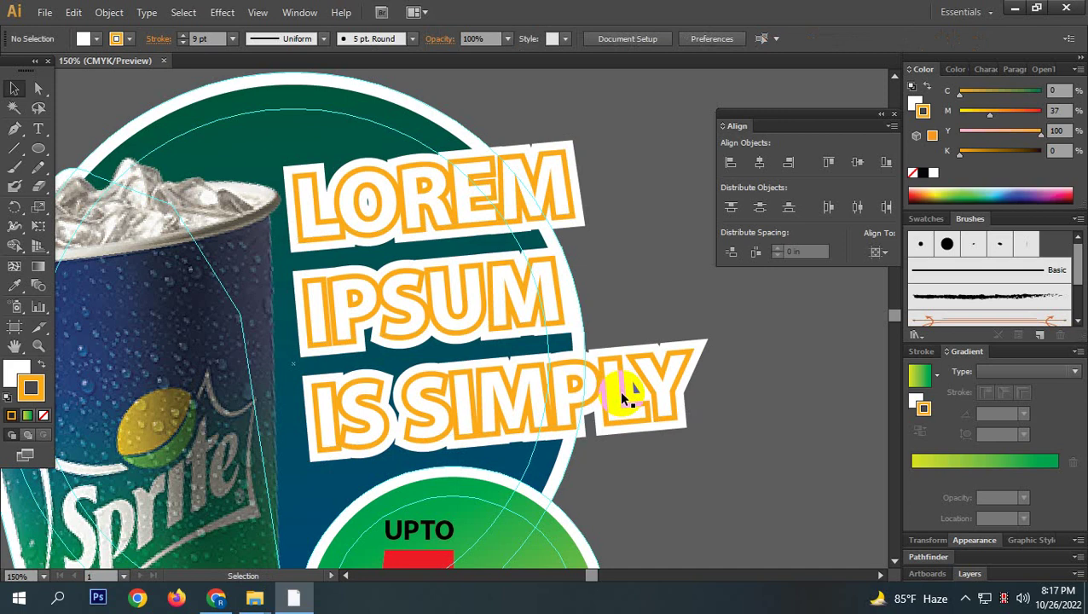
click(615, 408)
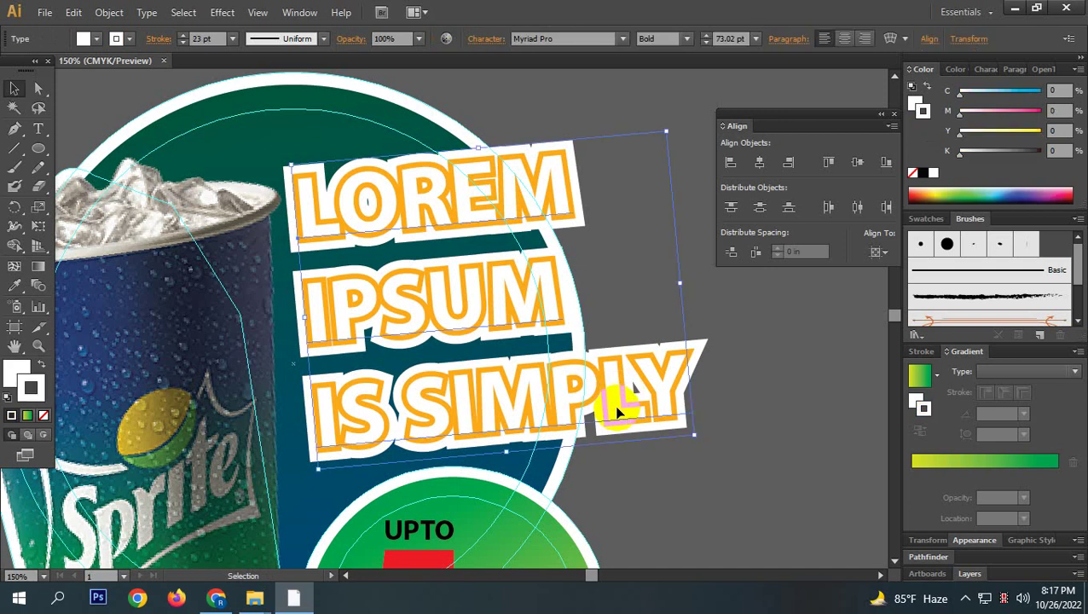
right_click(615, 406)
mouse_move(711, 378)
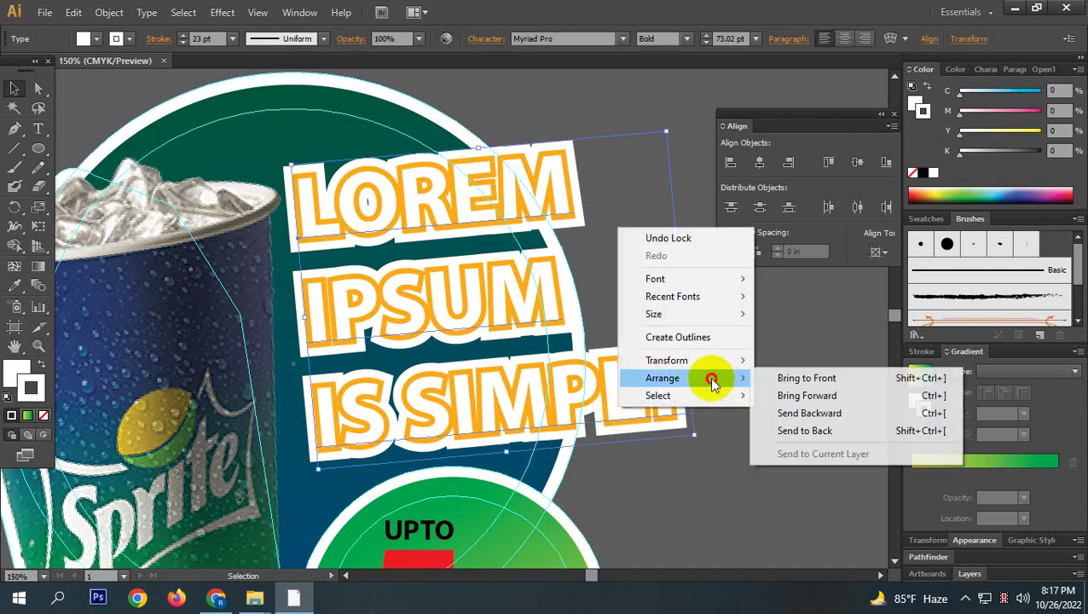
click(819, 431)
click(765, 456)
scroll(742, 473, right, 3)
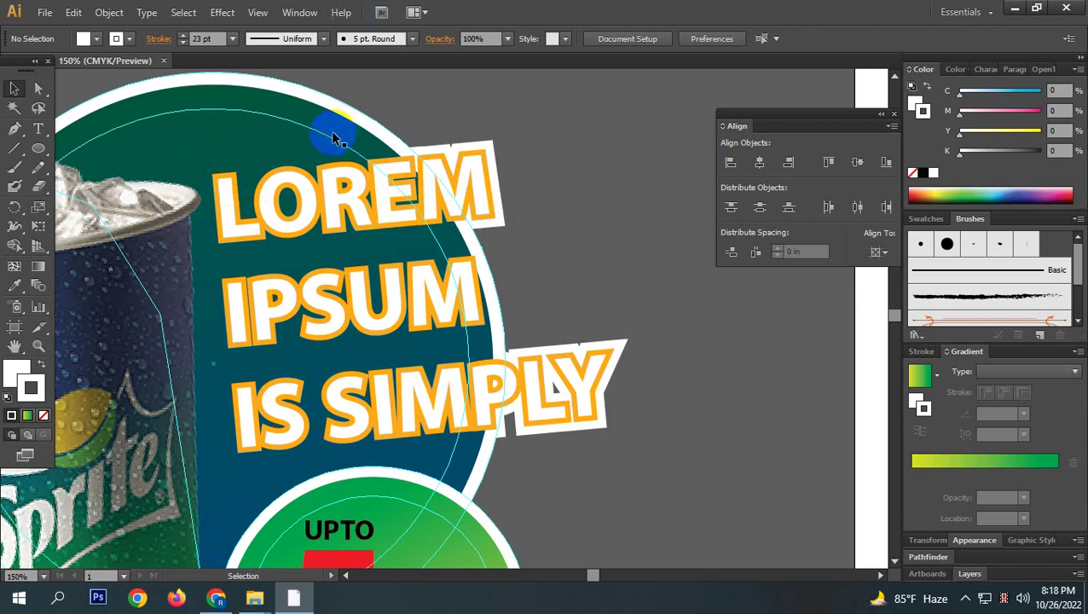
Unlock all objects, try scaling the whole artwork down to about 3.51 by 2.97 in, undo the scaling and deselect.
scroll(422, 290, down, 3)
scroll(424, 304, down, 1)
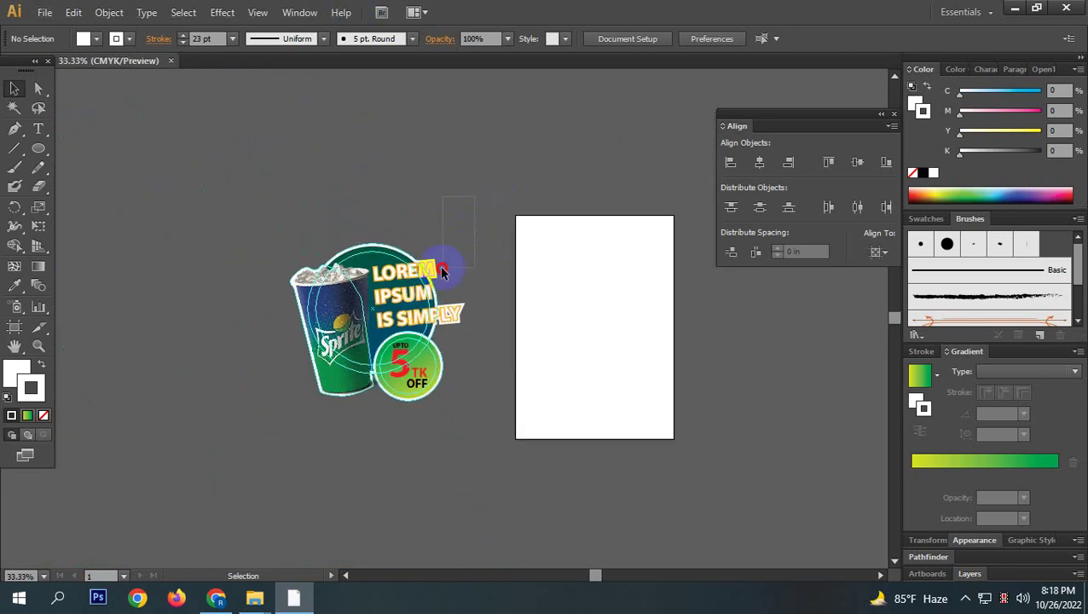
click(461, 235)
drag(464, 192, 296, 423)
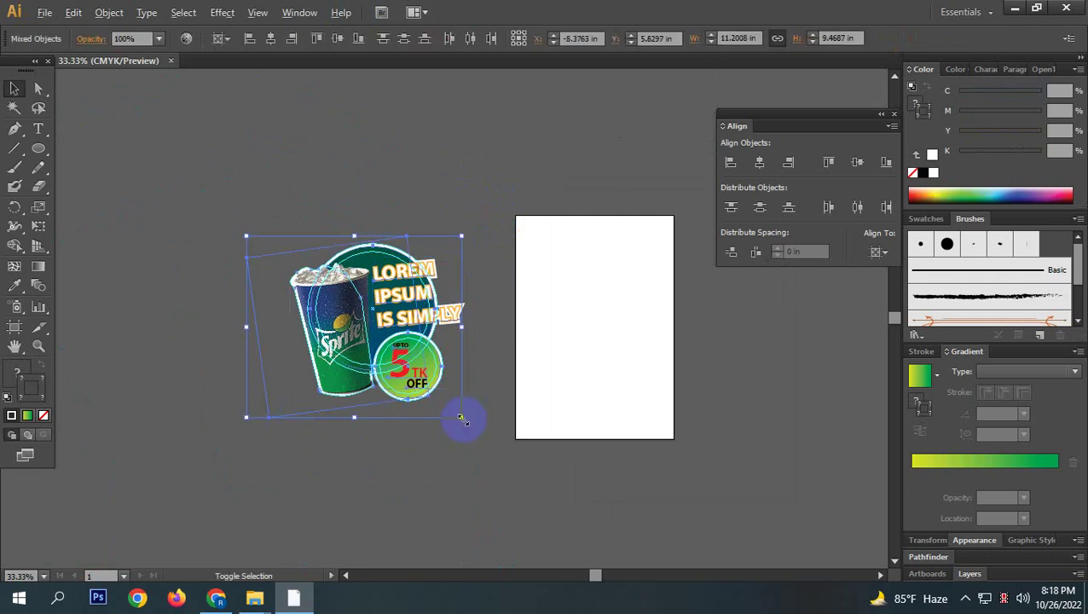
key(ctrl+h)
key(ctrl+h)
scroll(430, 357, up, 6)
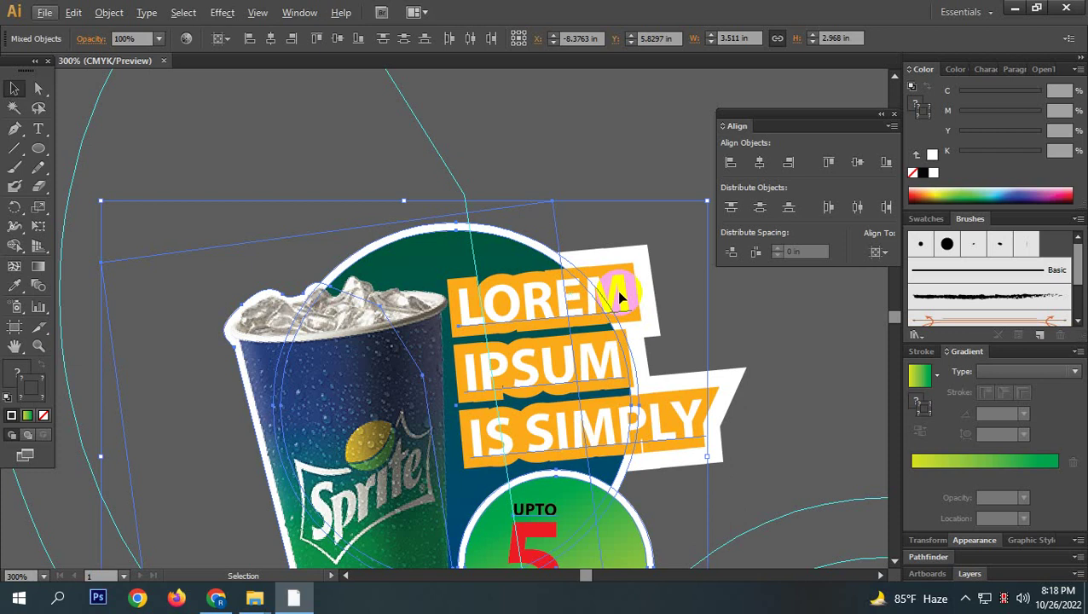
key(ctrl+d)
scroll(620, 297, down, 5)
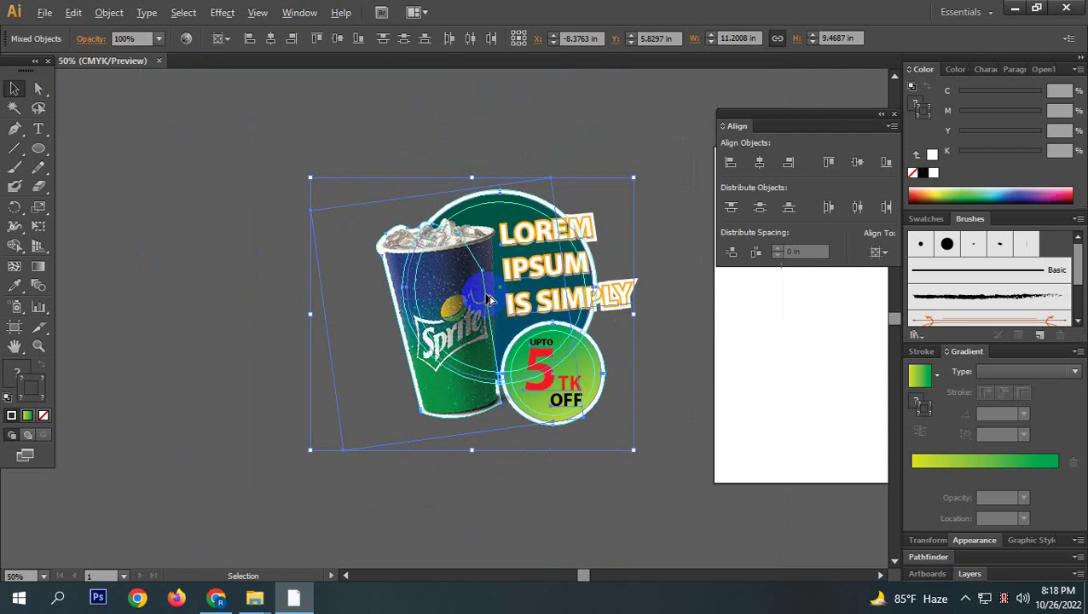
click(703, 359)
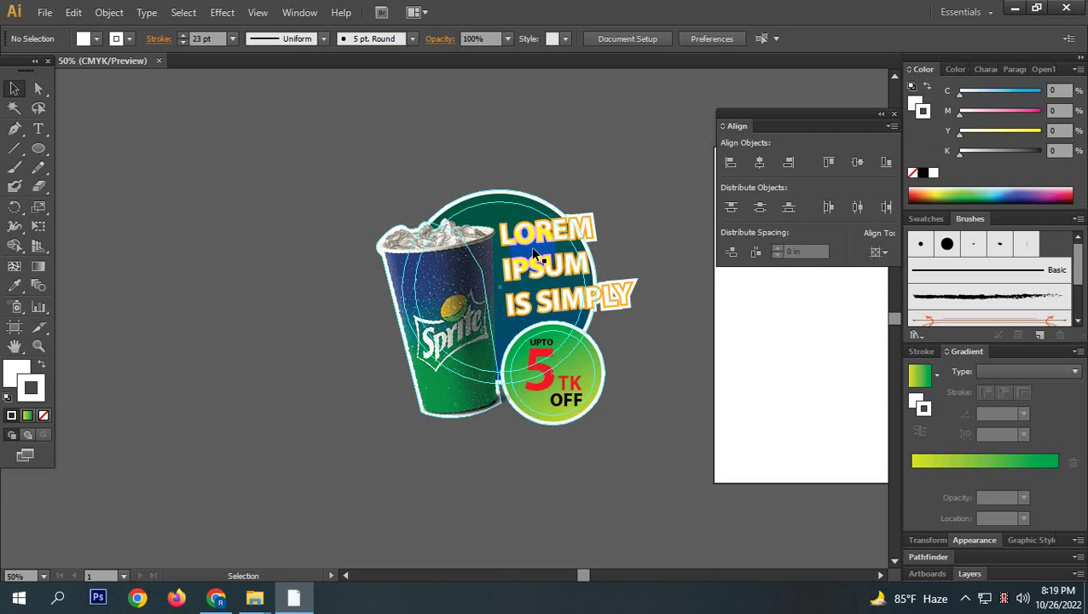
Convert all stacked copies of the slogan text to outlines and deselect them.
scroll(625, 228, up, 2)
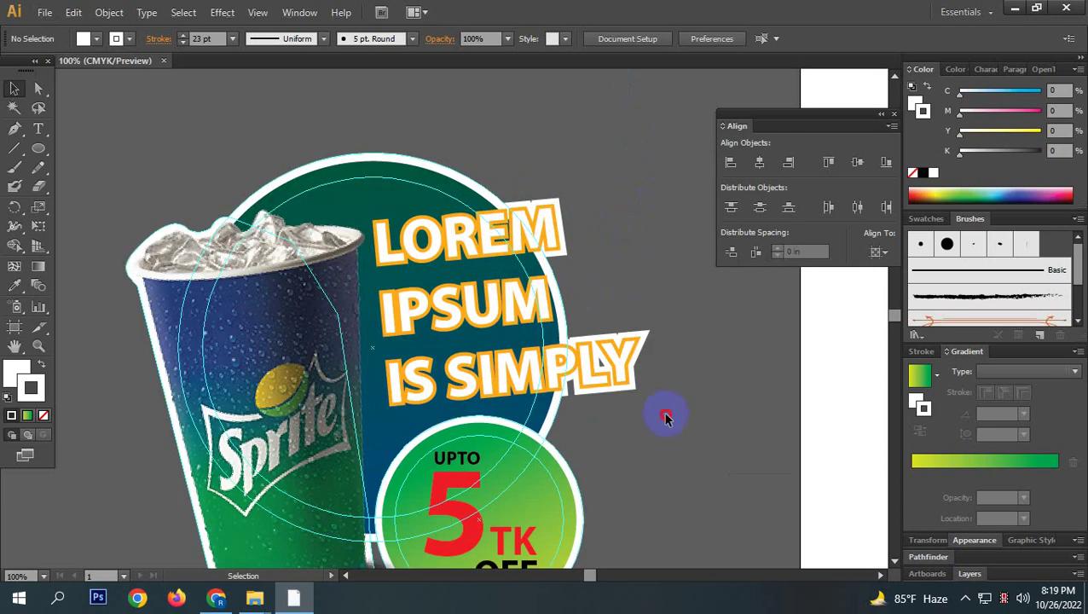
click(613, 326)
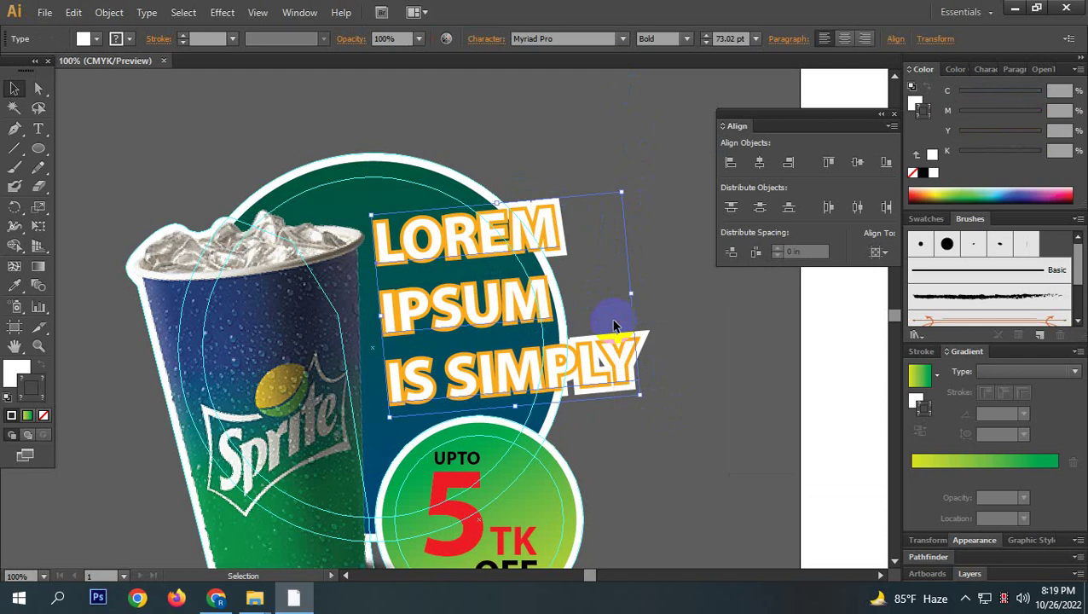
right_click(587, 380)
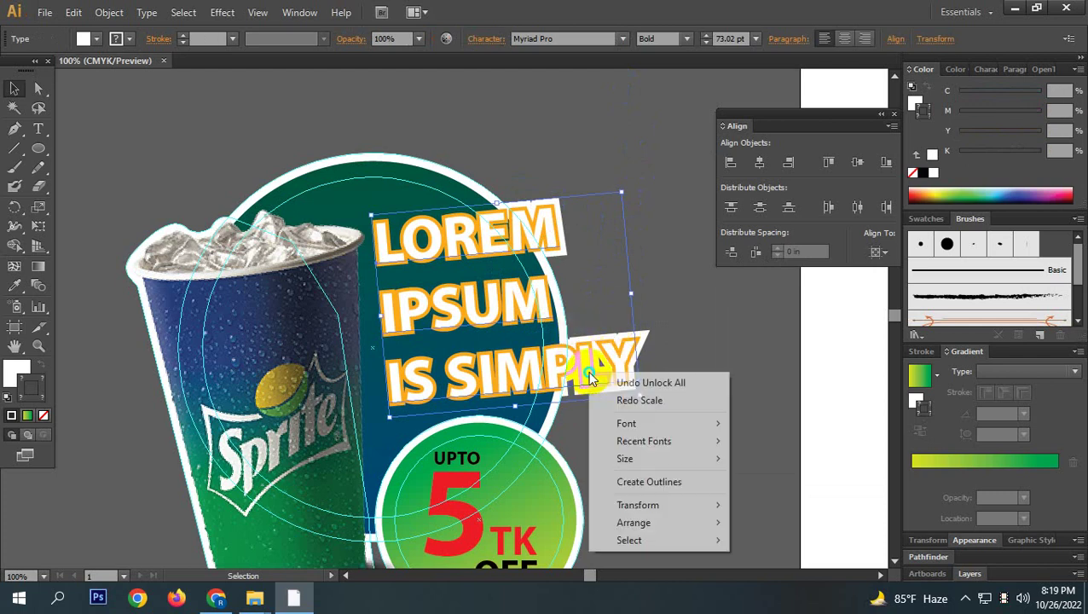
click(653, 485)
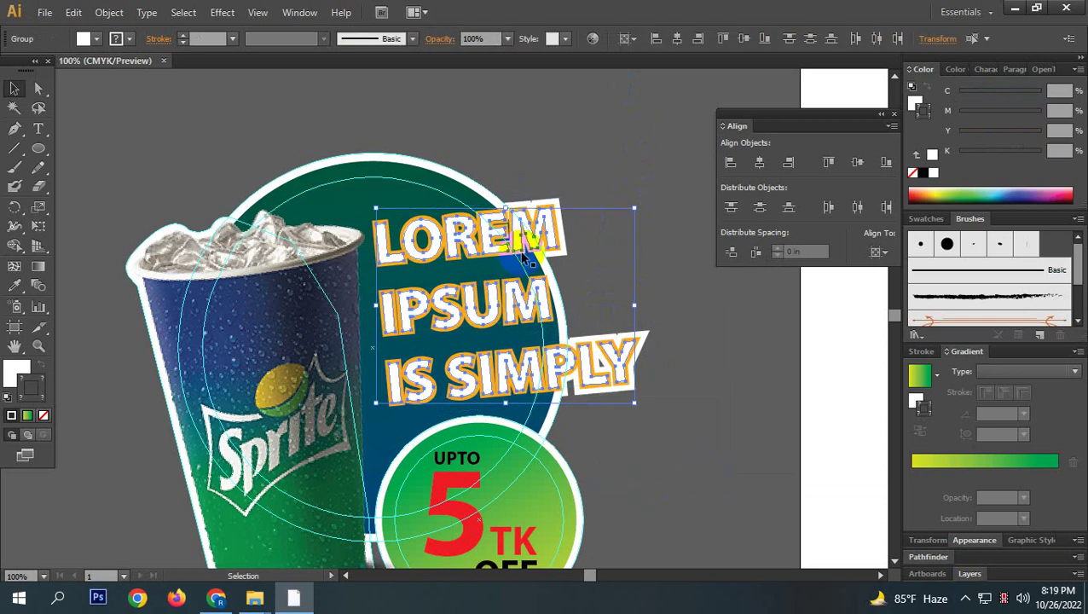
click(659, 435)
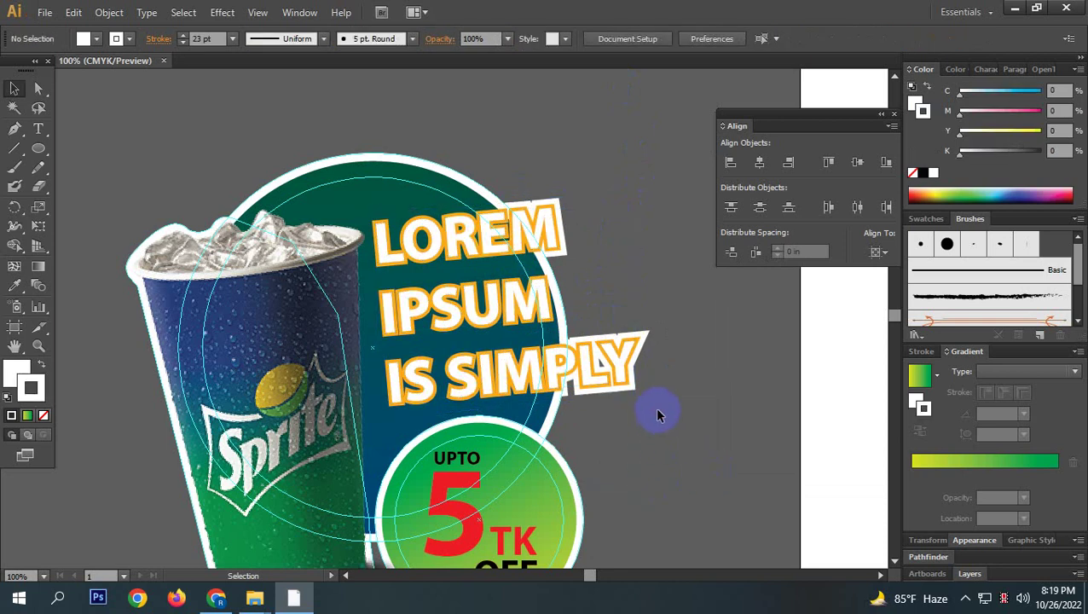
Ungroup the "UPTO 5 TK OFF" badge text and convert it to outlines.
scroll(570, 430, down, 3)
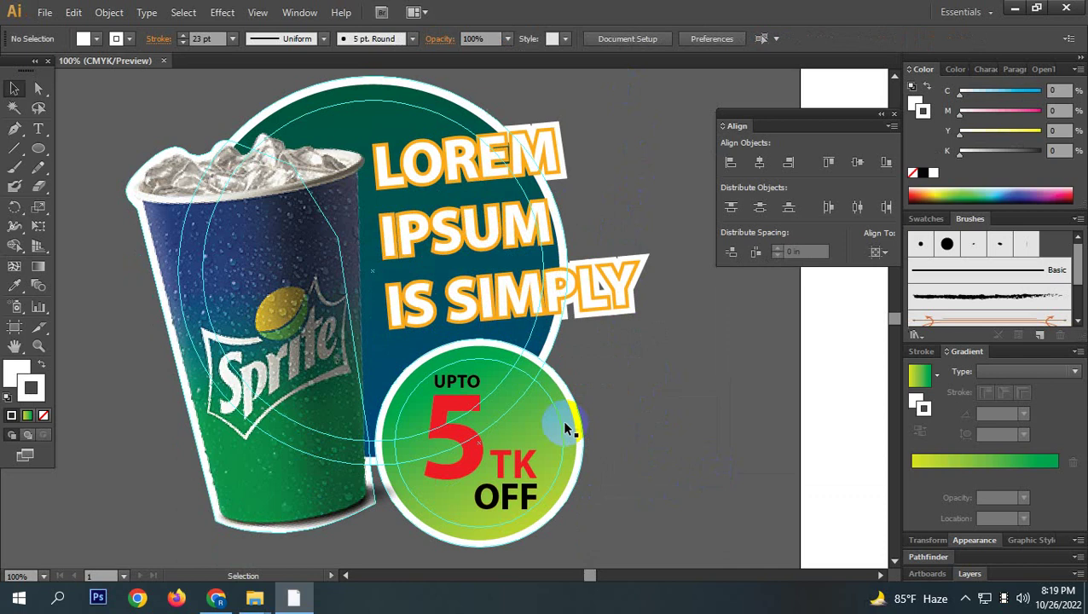
right_click(515, 464)
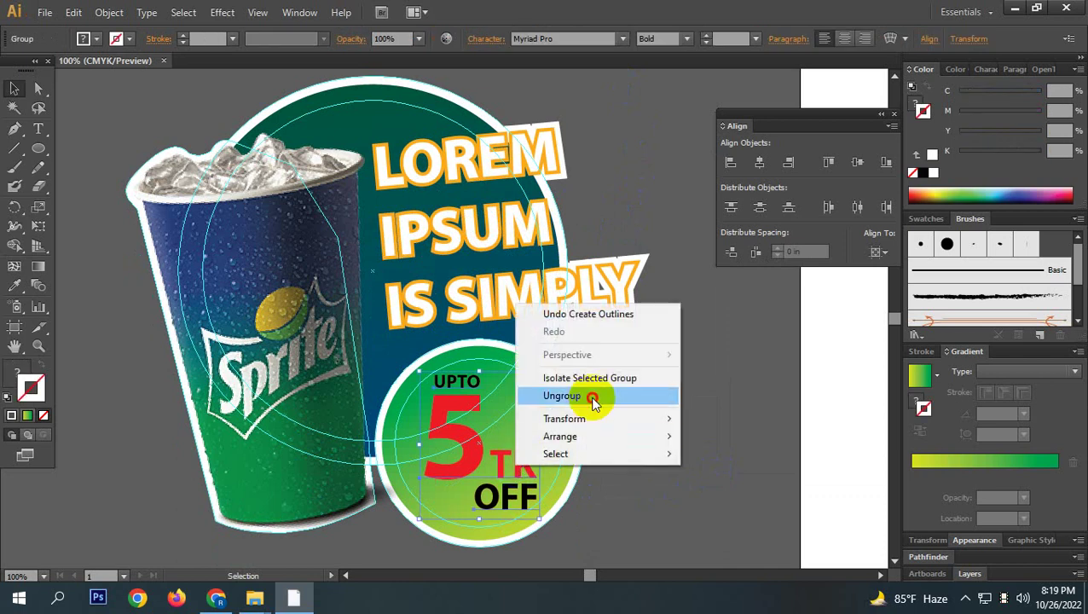
click(591, 396)
right_click(508, 469)
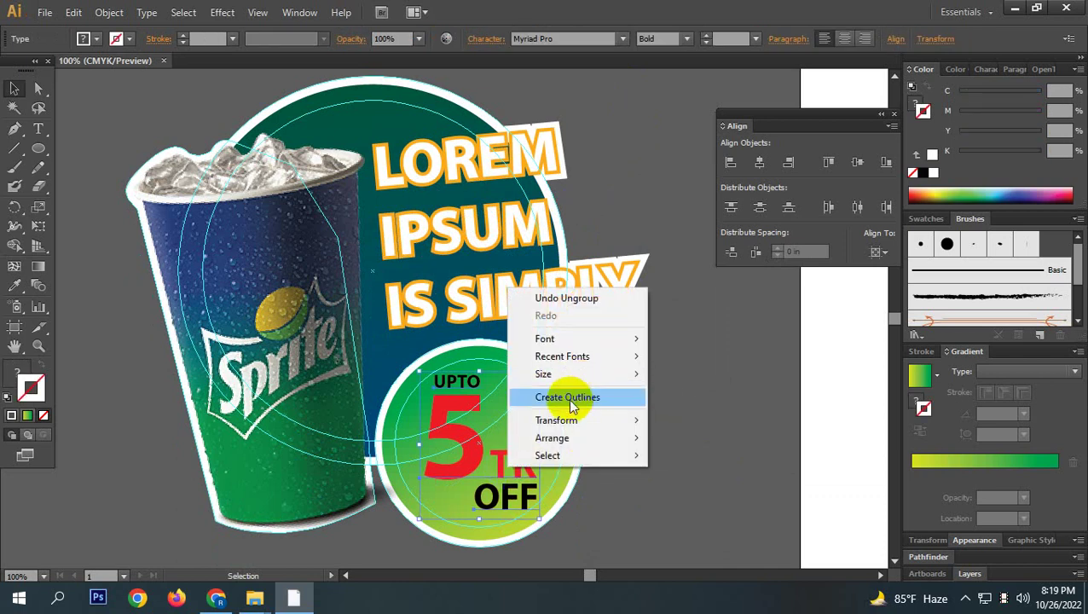
click(570, 397)
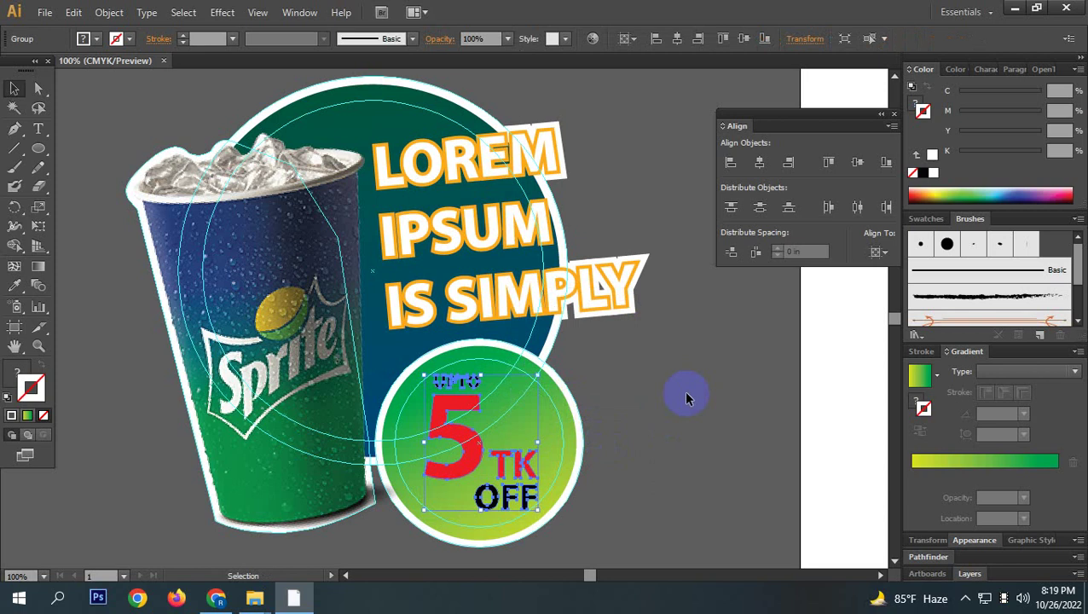
click(659, 346)
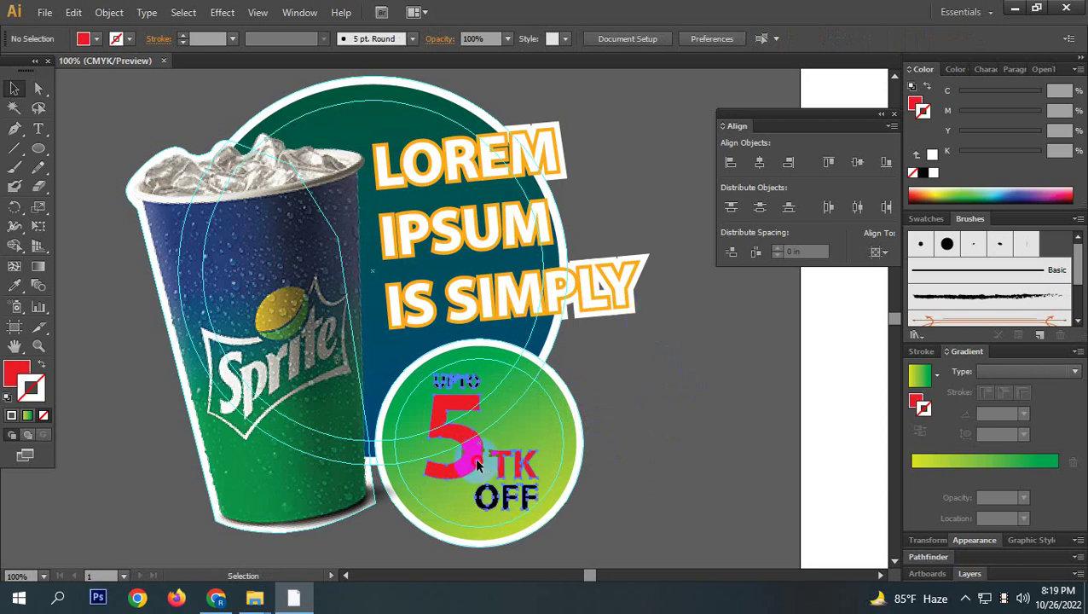
click(464, 435)
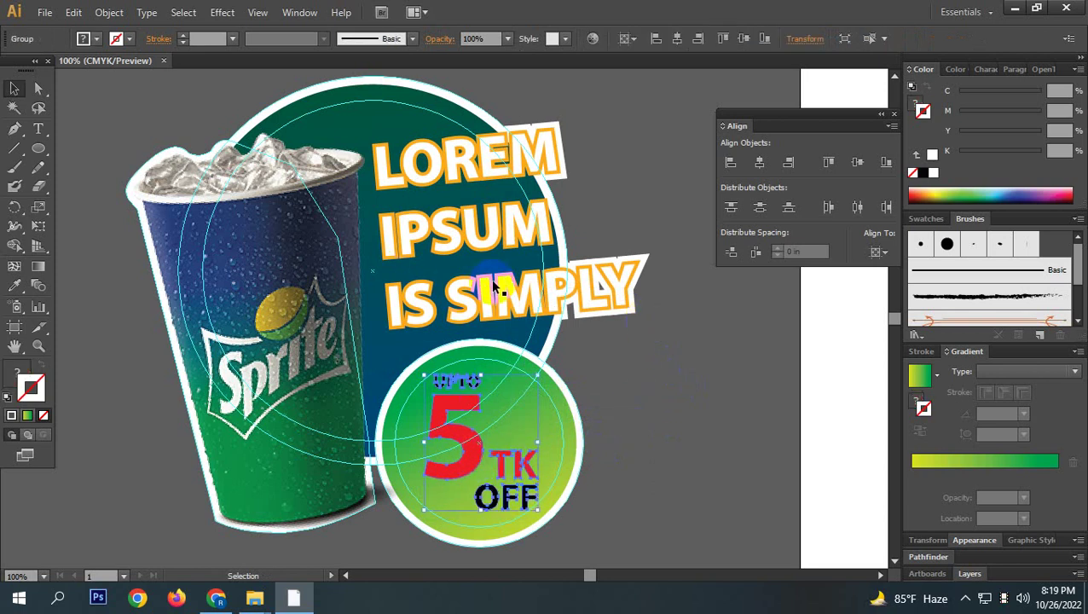
Try scaling the whole artwork down to about 1.92 by 1.63 in, undo the scaling and deselect.
scroll(495, 290, down, 3)
drag(571, 430, 347, 151)
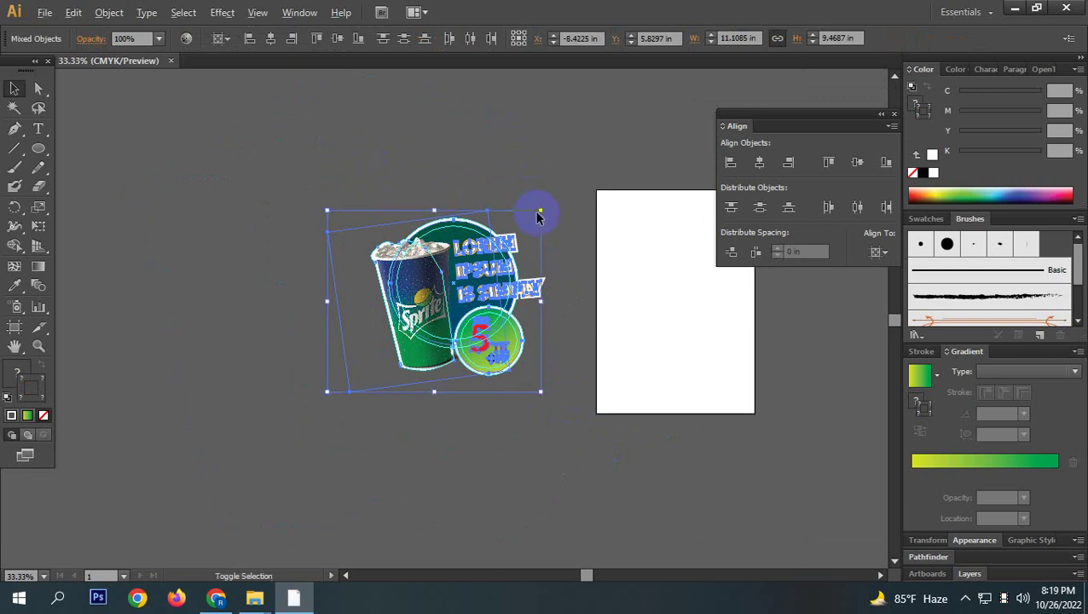
drag(539, 211, 452, 285)
scroll(460, 290, up, 7)
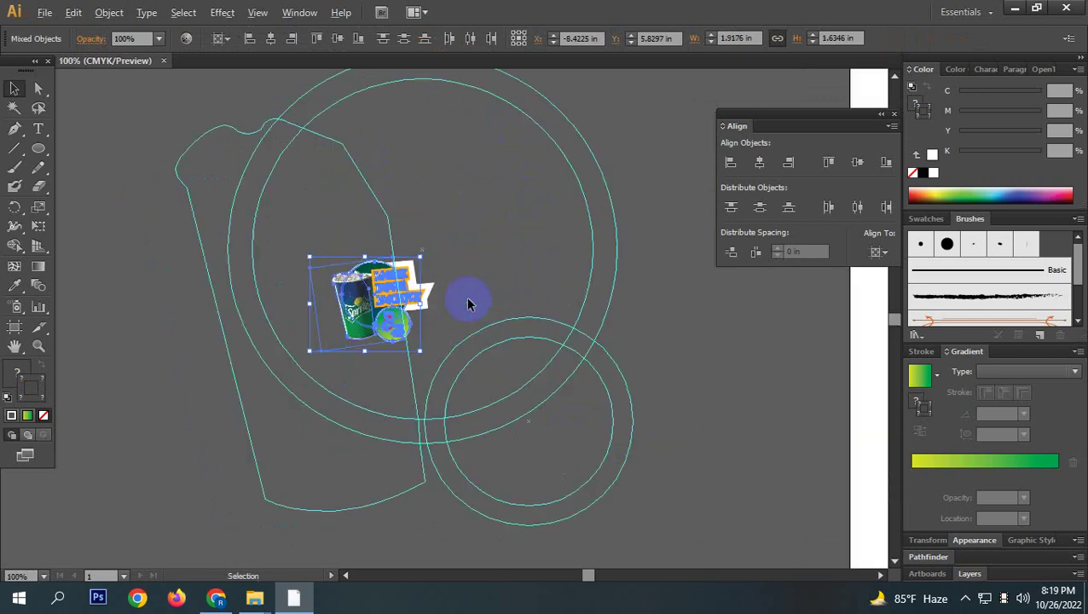
key(ctrl+z)
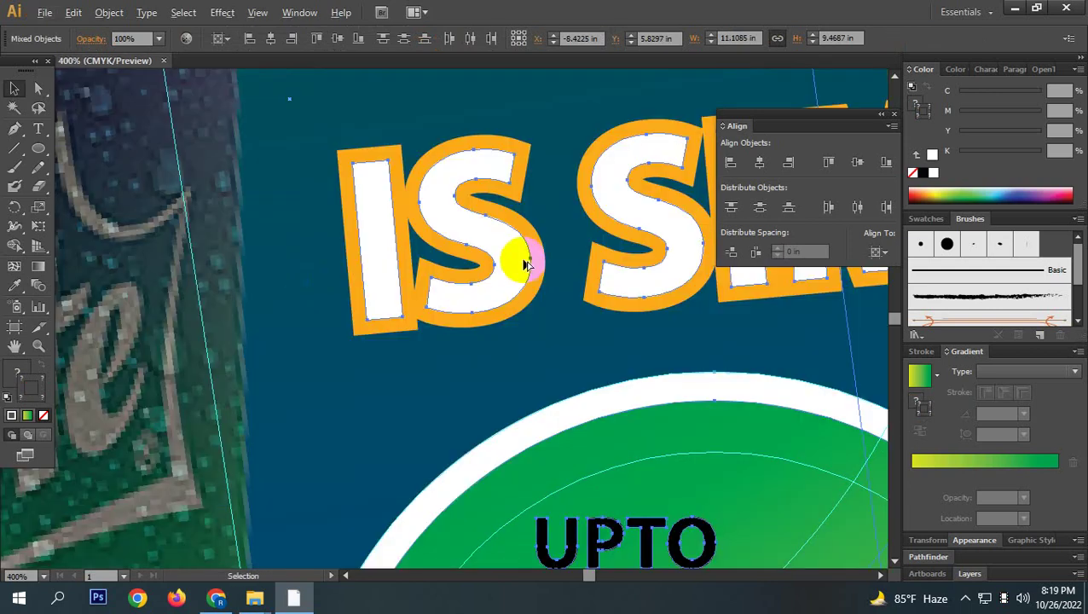
scroll(529, 269, down, 5)
click(710, 345)
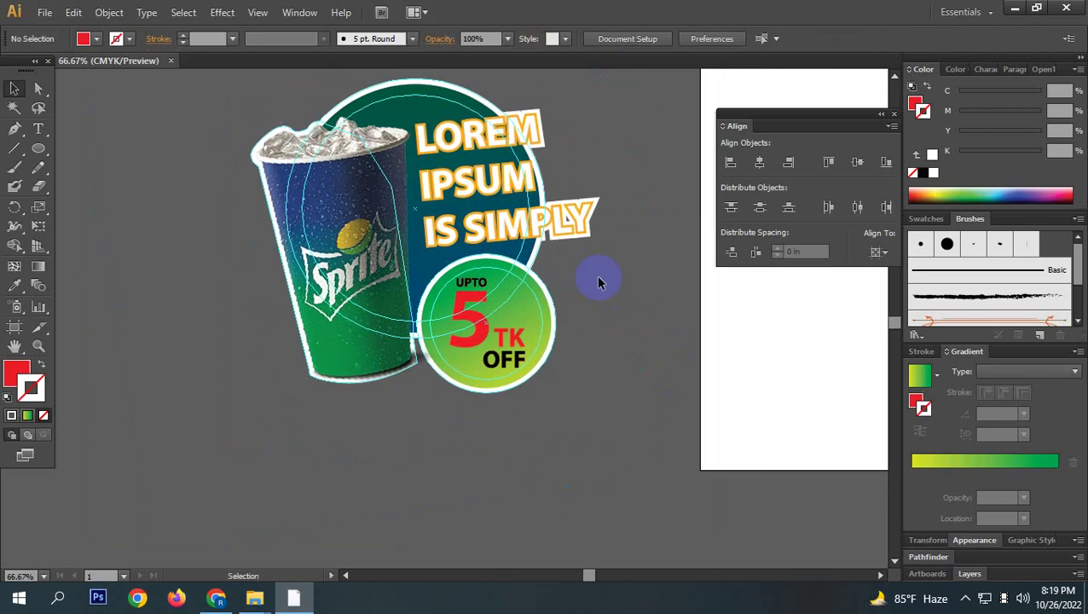
Move the outlined top slogan aside to check the copies beneath, undo the move and deselect.
click(539, 230)
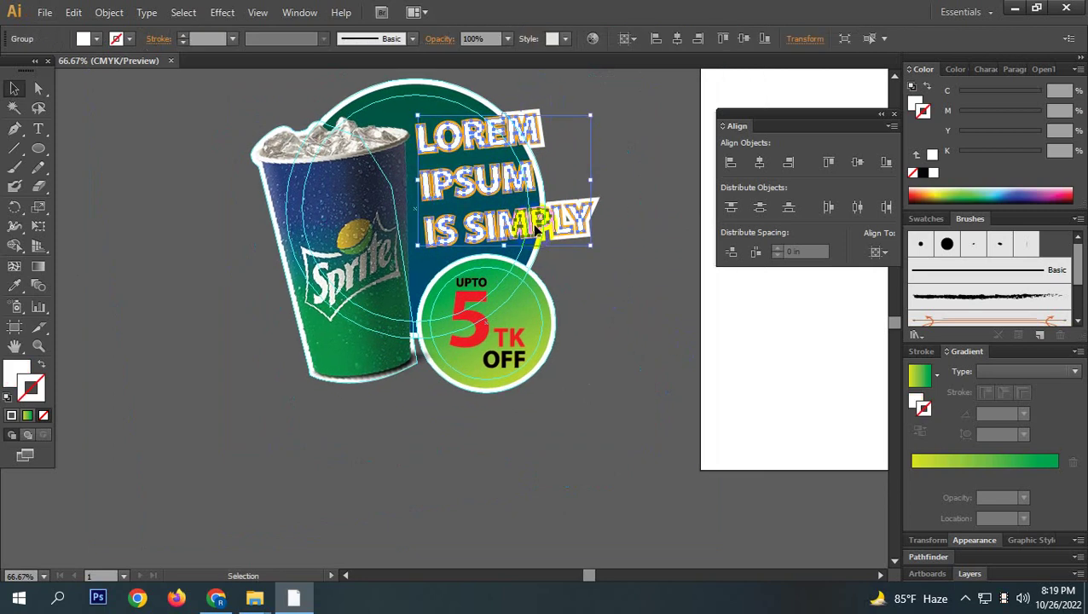
drag(537, 224, 665, 201)
key(ctrl+z)
click(661, 201)
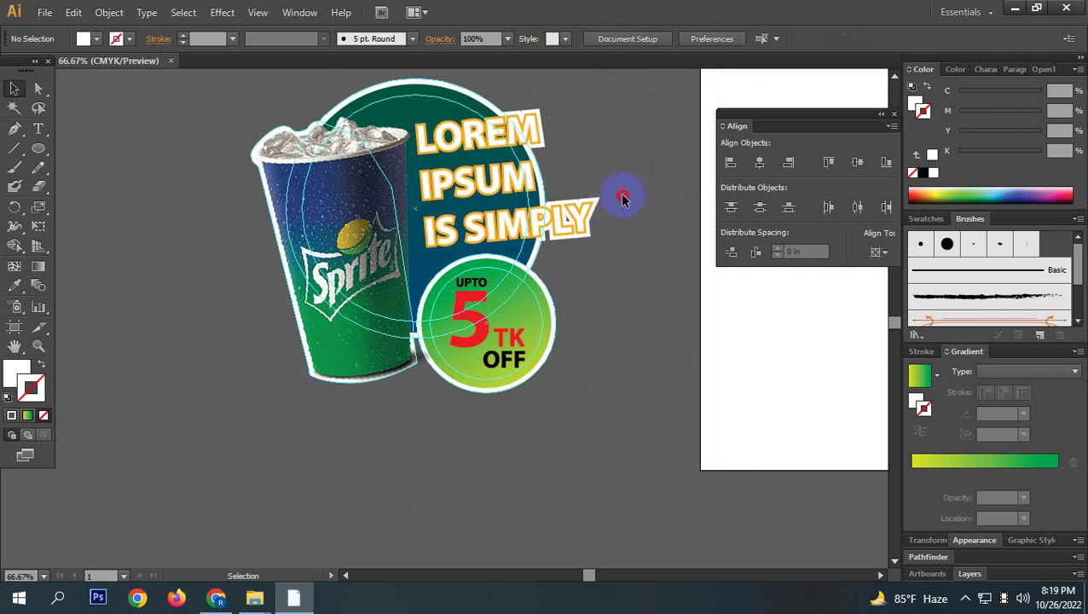
Expand the fill and stroke of all the outlined slogan copies.
drag(621, 195, 582, 269)
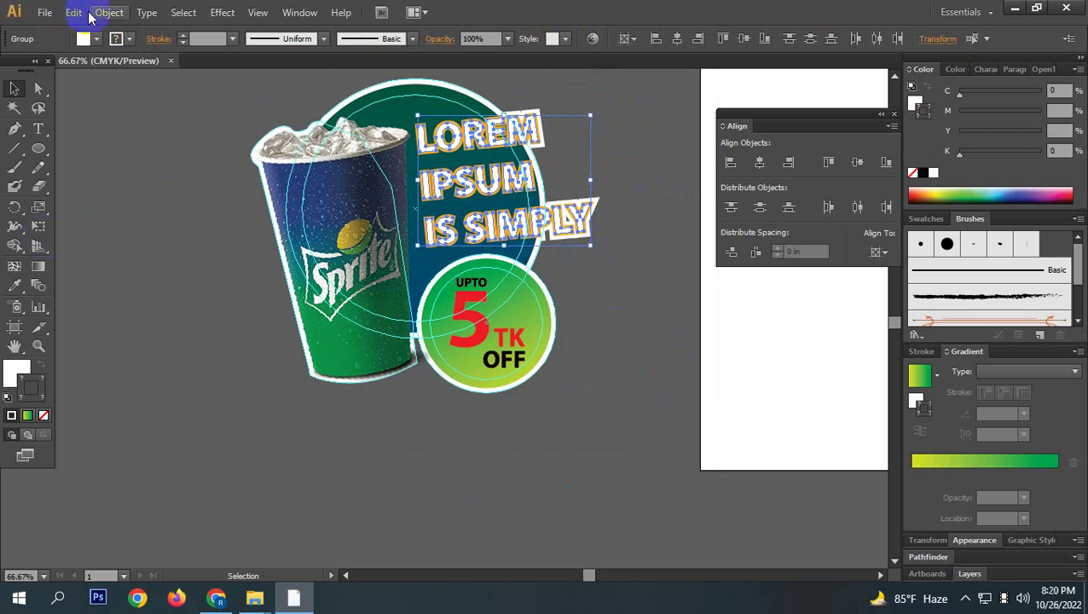
click(104, 12)
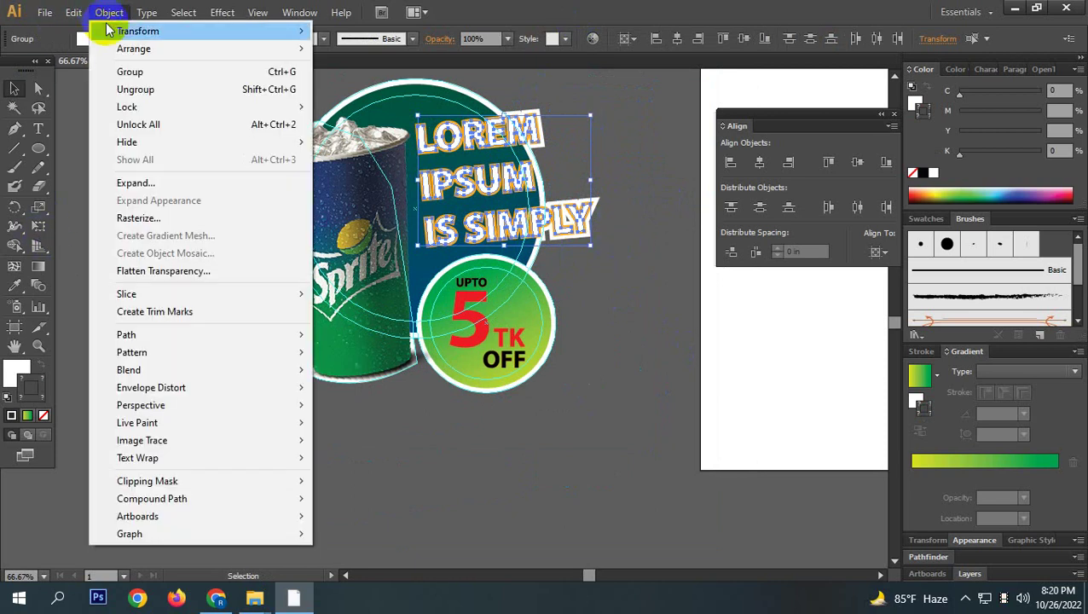
click(145, 184)
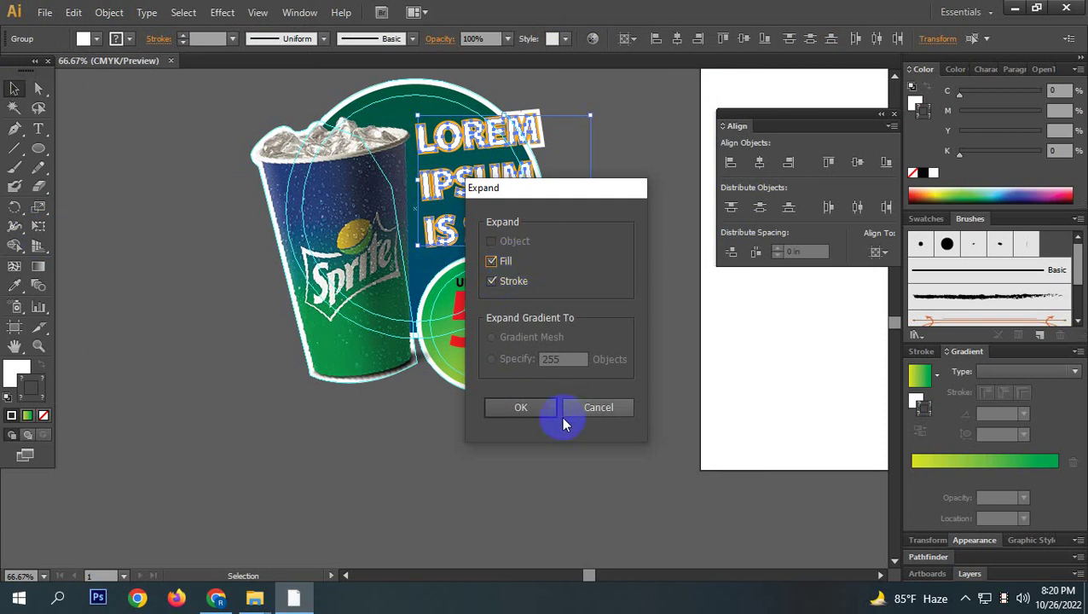
click(534, 415)
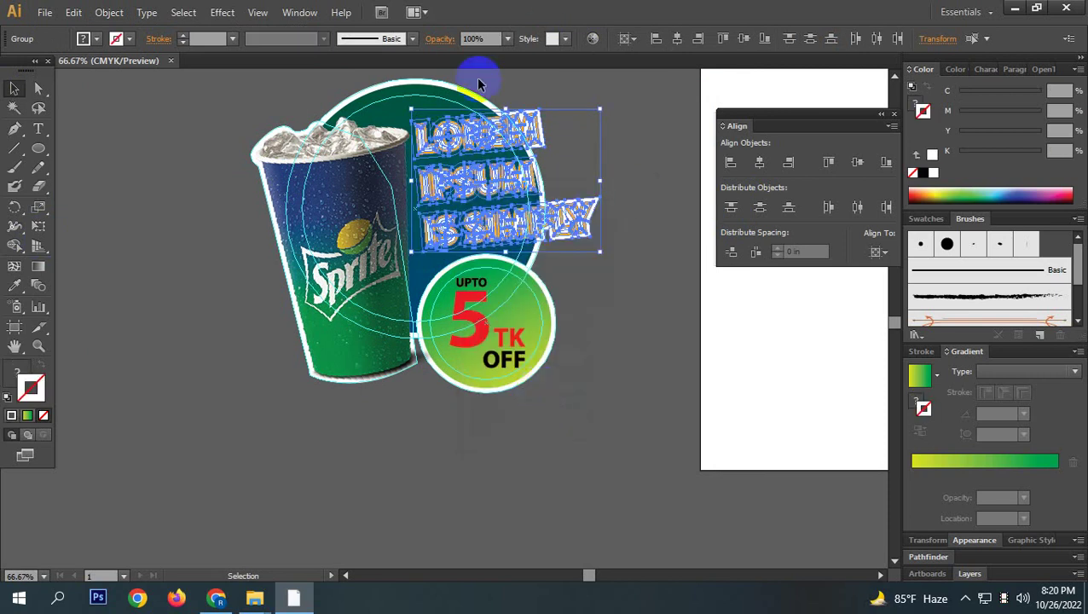
click(501, 137)
click(432, 165)
click(636, 327)
Select the whole artwork and scale it down proportionally to about 4.41 by 3.68 in.
scroll(615, 316, down, 2)
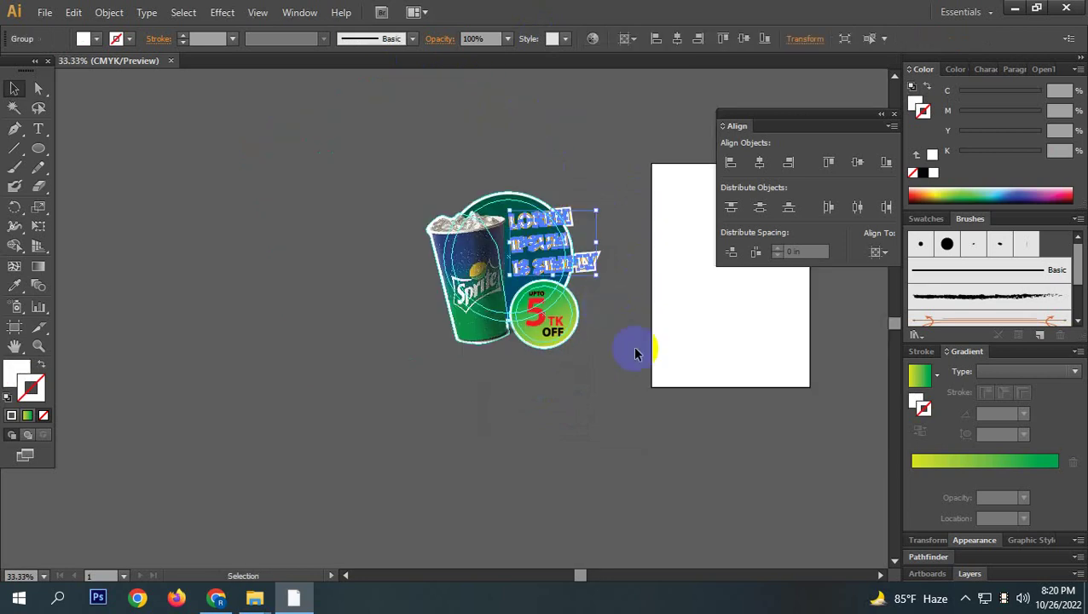
drag(599, 390, 389, 163)
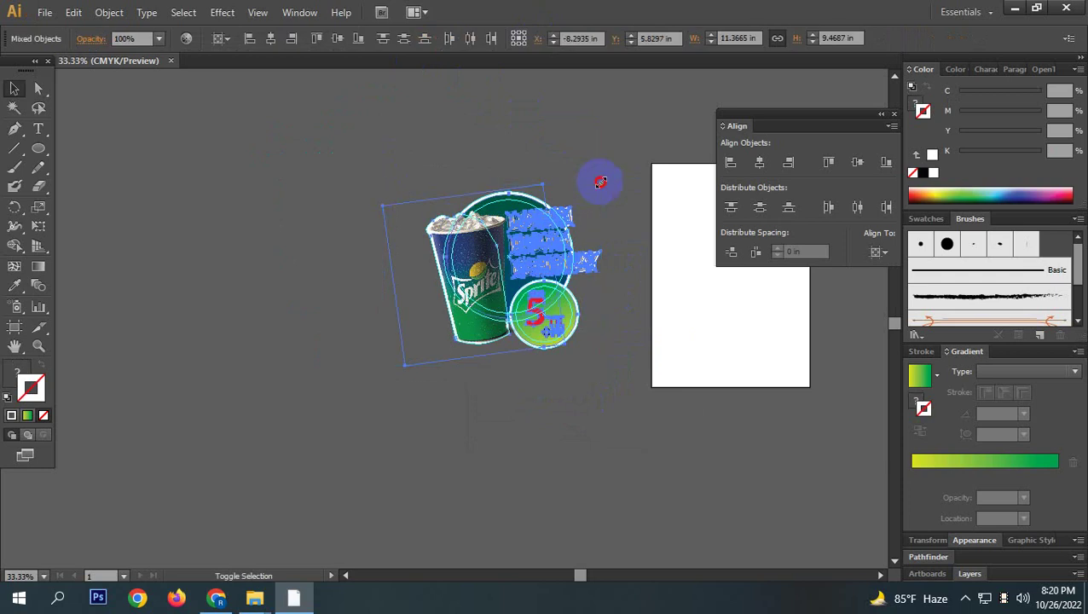
drag(600, 182, 464, 299)
scroll(458, 320, up, 5)
scroll(458, 320, up, 2)
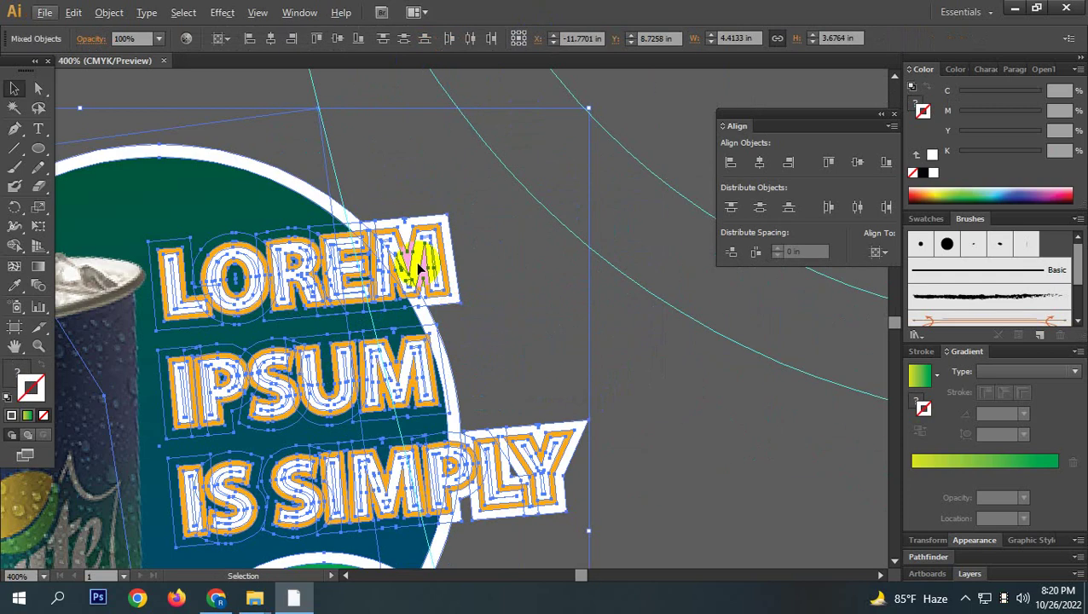
key(a)
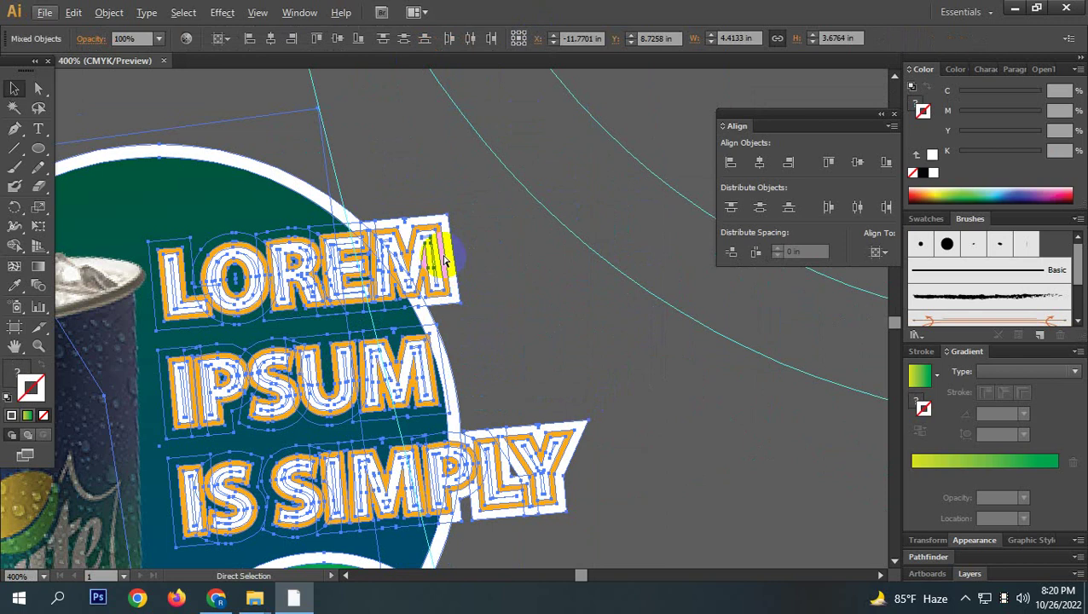
Undo the last scaling of the whole artwork and clear the selection.
scroll(444, 252, up, 2)
key(v)
scroll(444, 253, down, 8)
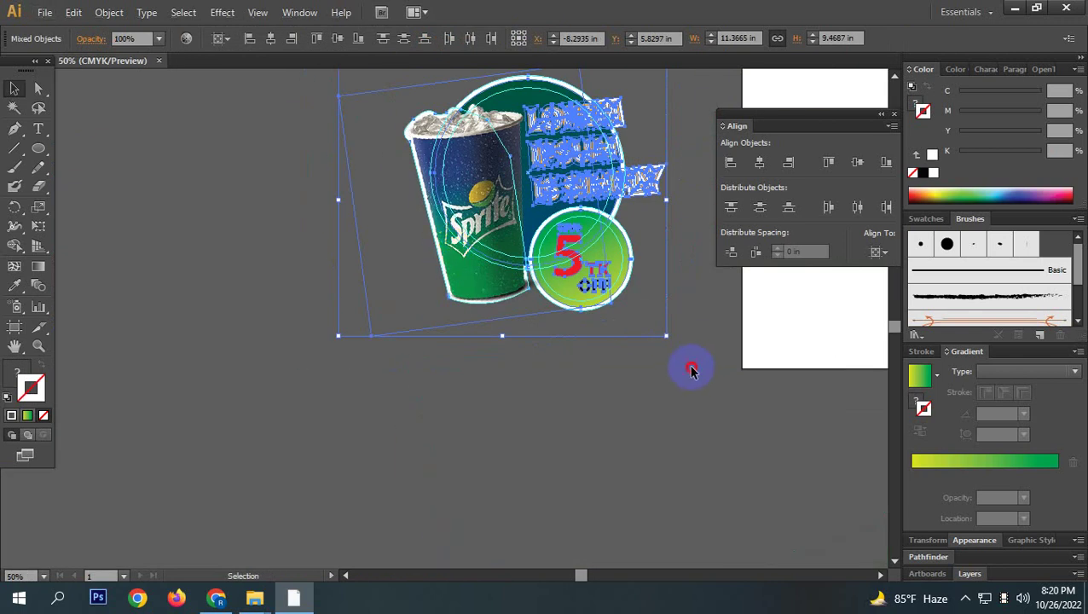
key(a)
key(ctrl+1)
click(607, 252)
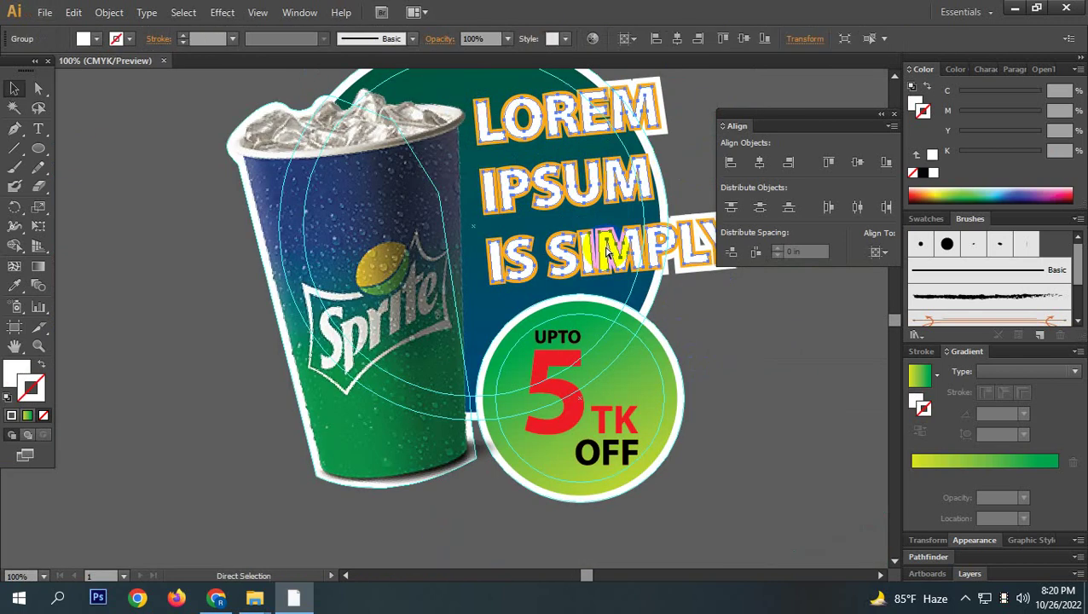
key(ctrl+shift+a)
key(v)
drag(699, 252, 583, 273)
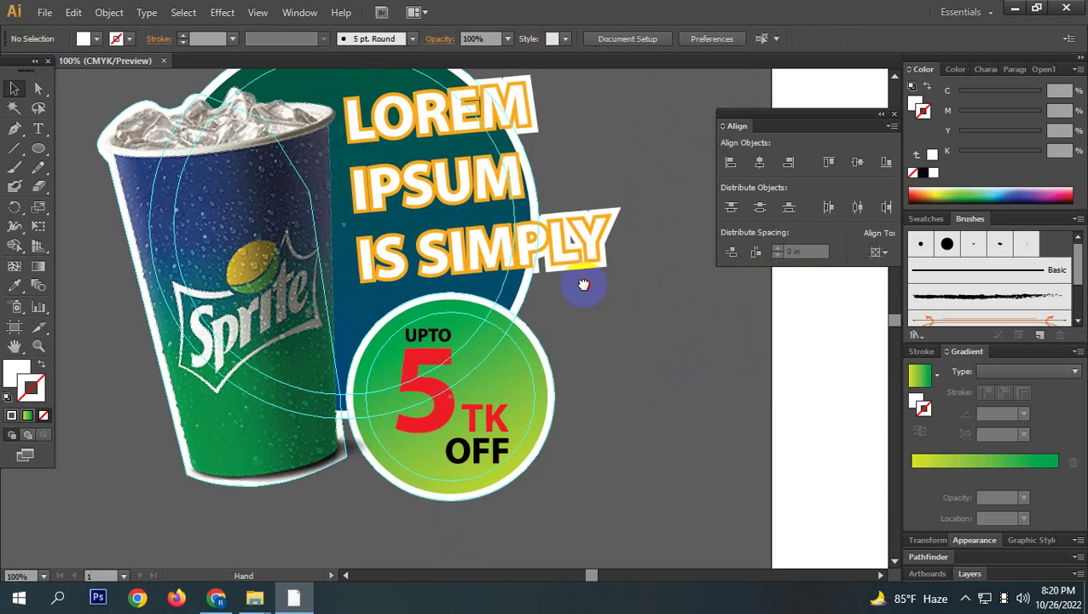
Select the expanded backing outline group of the LOREM IPSUM IS SIMPLY slogan and remove its fill.
click(564, 259)
key(a)
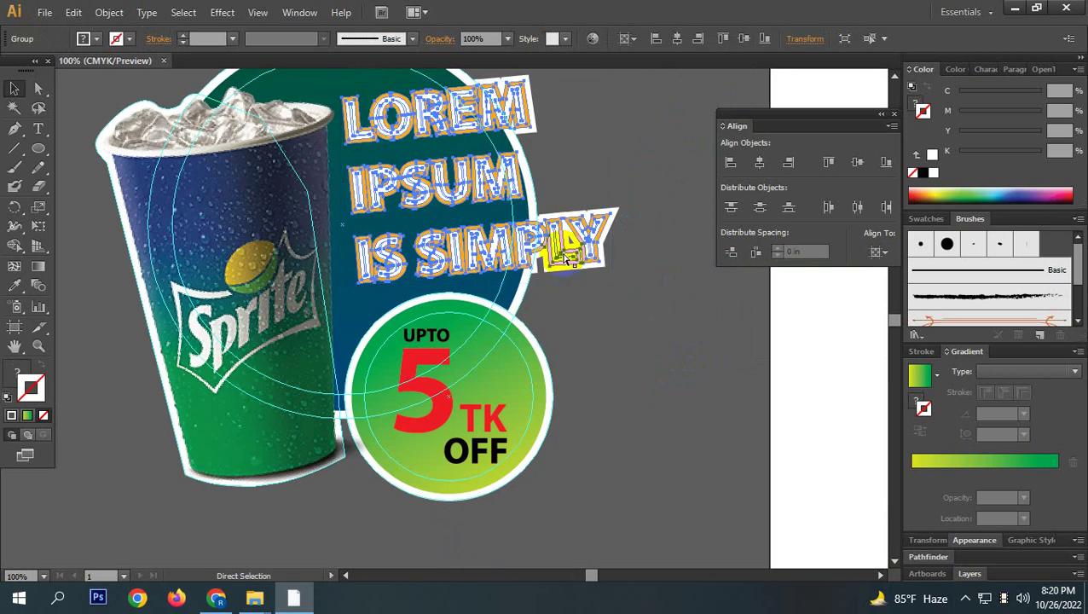
key(ctrl+shift+a)
key(v)
click(573, 263)
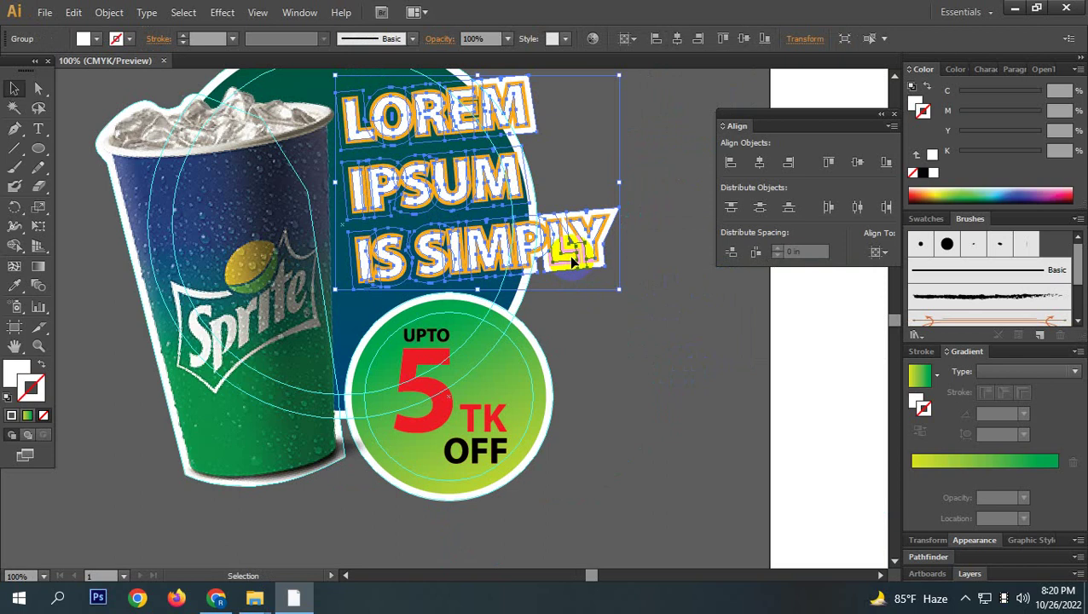
scroll(573, 256, up, 1)
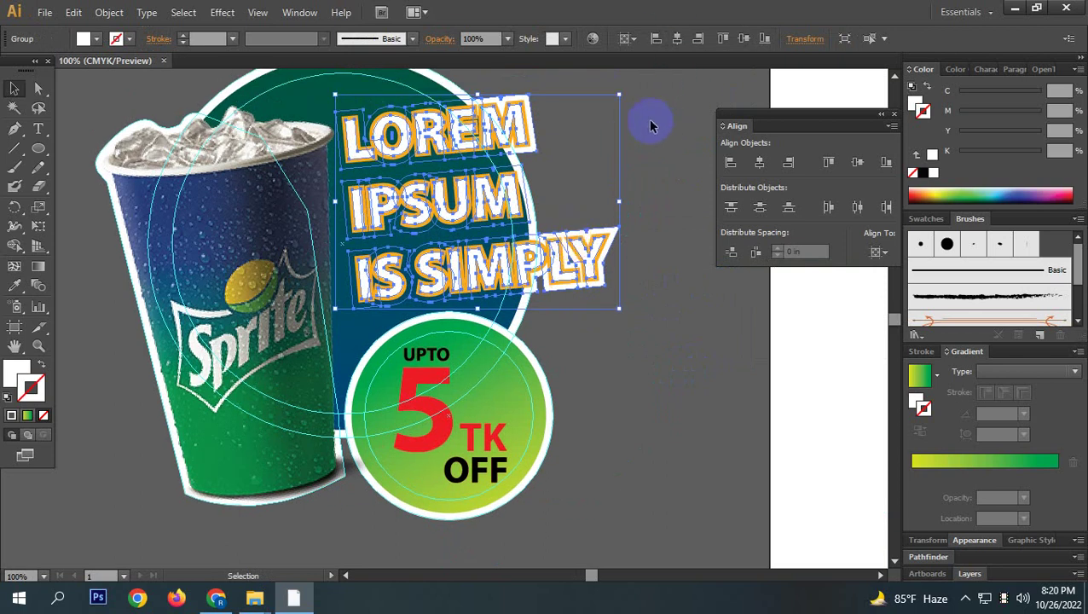
click(415, 212)
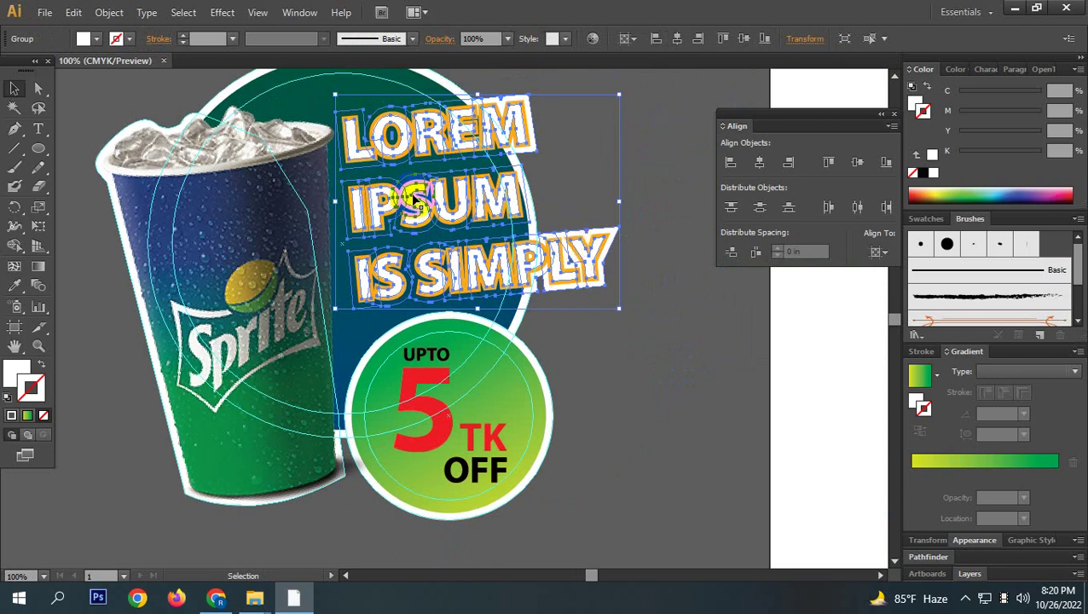
click(585, 288)
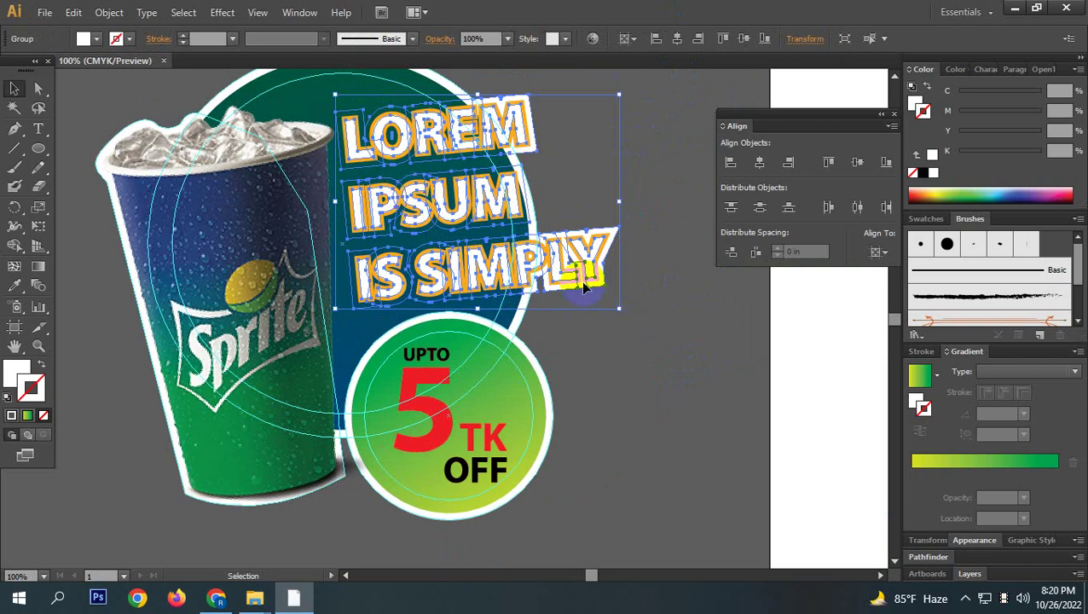
key(a)
key(v)
click(7, 397)
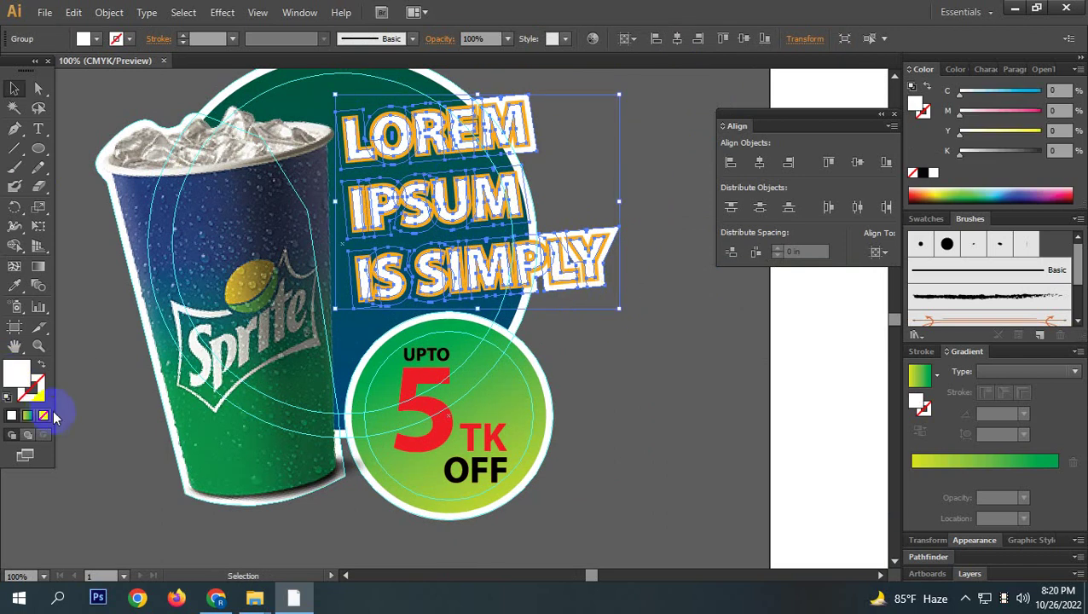
click(45, 418)
Ungroup the unfilled slogan outline group twice.
right_click(444, 174)
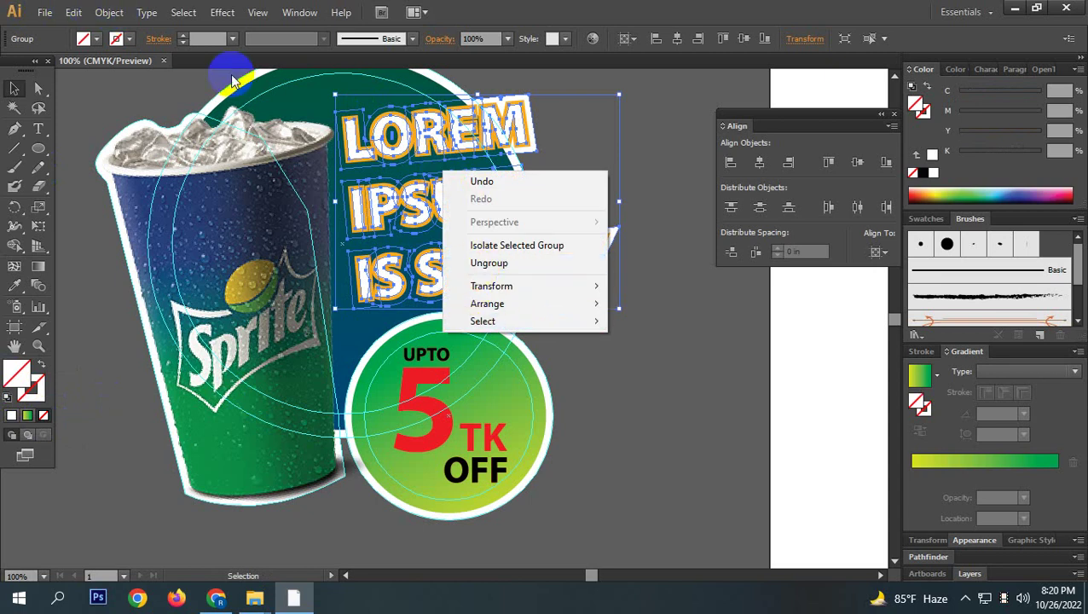
right_click(483, 137)
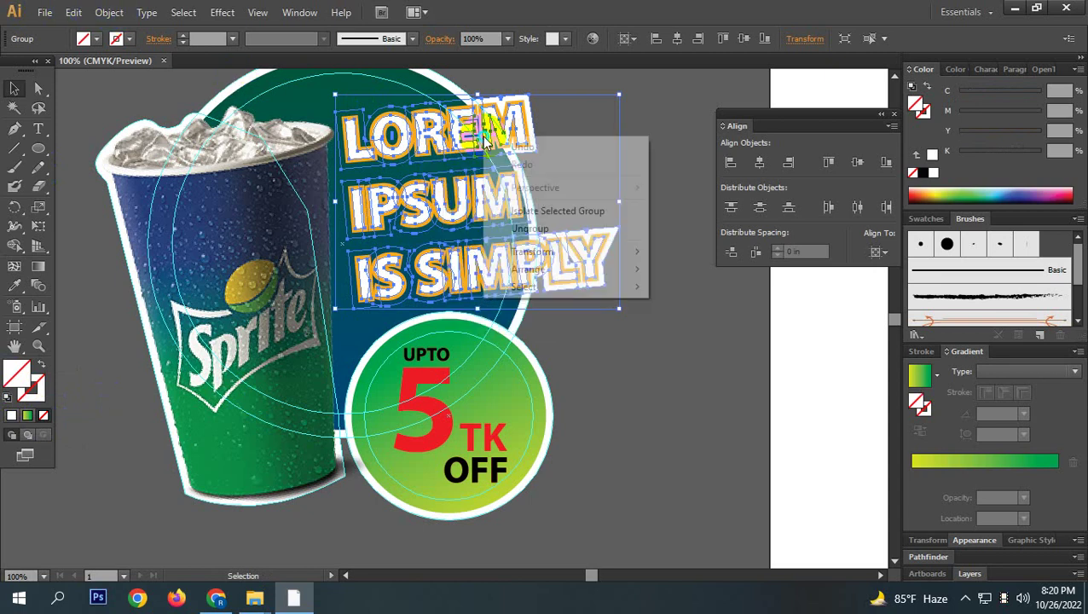
click(524, 228)
right_click(458, 125)
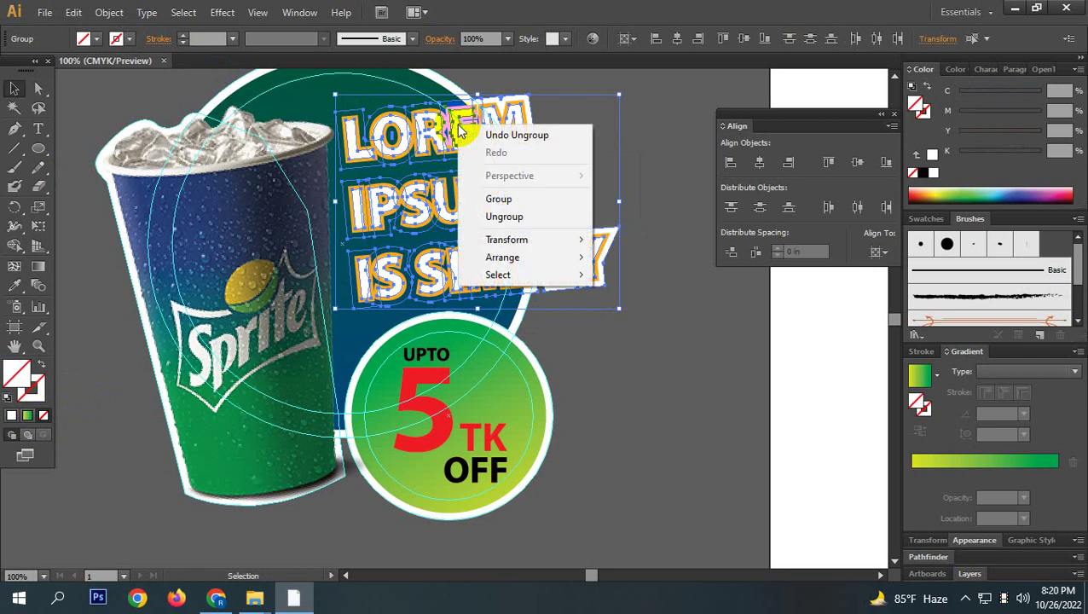
click(504, 219)
right_click(442, 114)
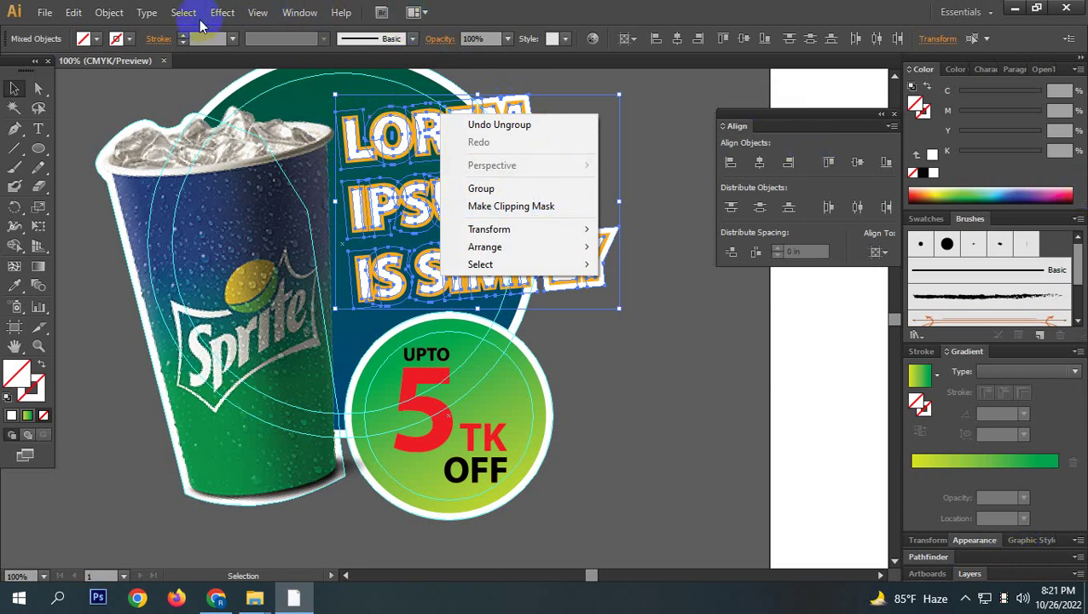
Unite the selected slogan outlines with the Pathfinder and deselect the result.
click(109, 11)
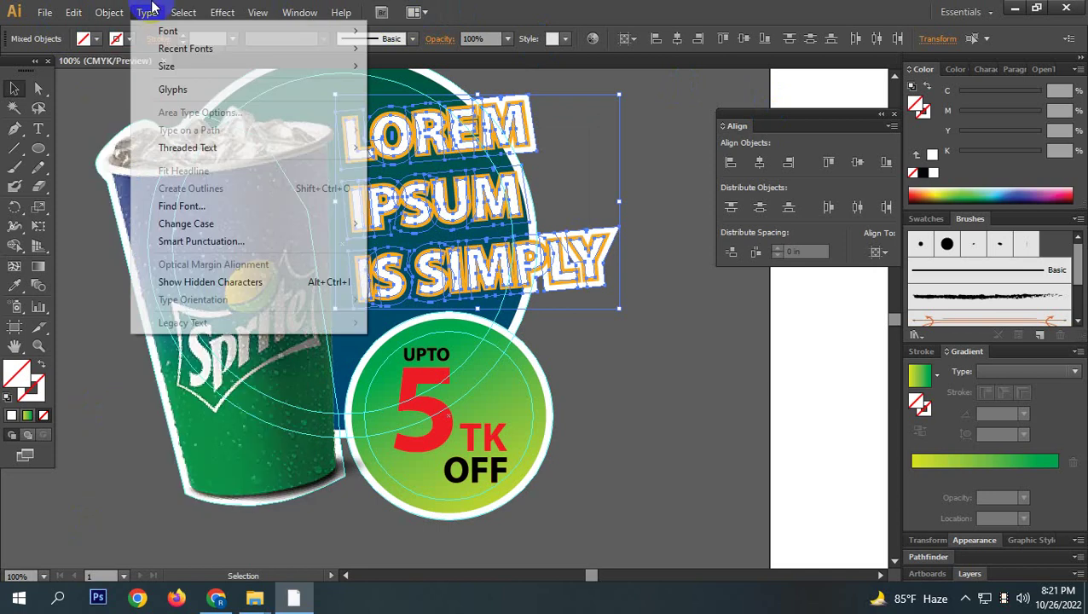
mouse_move(270, 8)
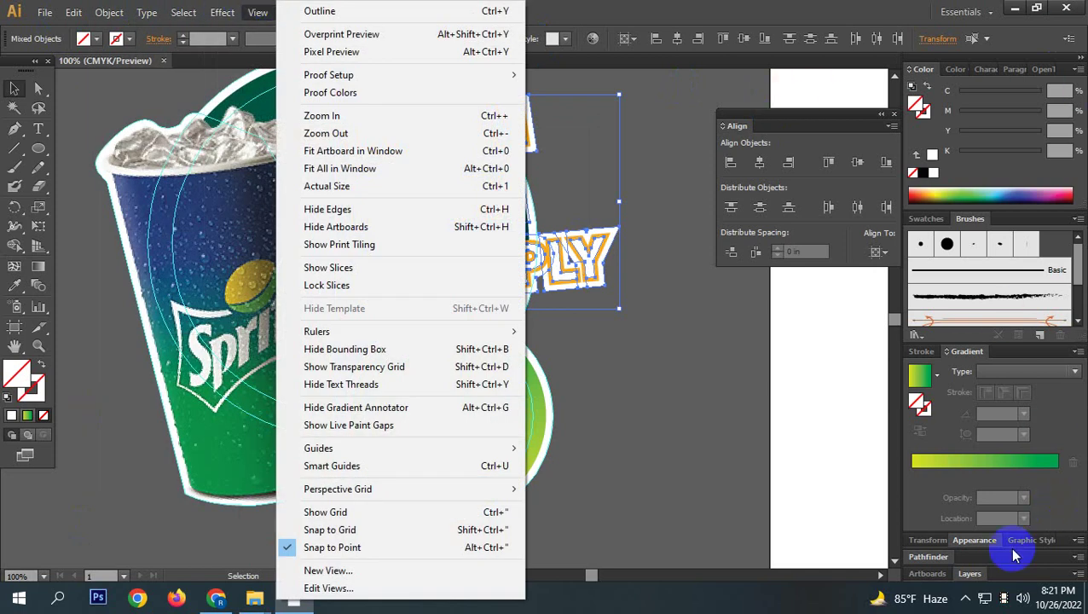
click(940, 557)
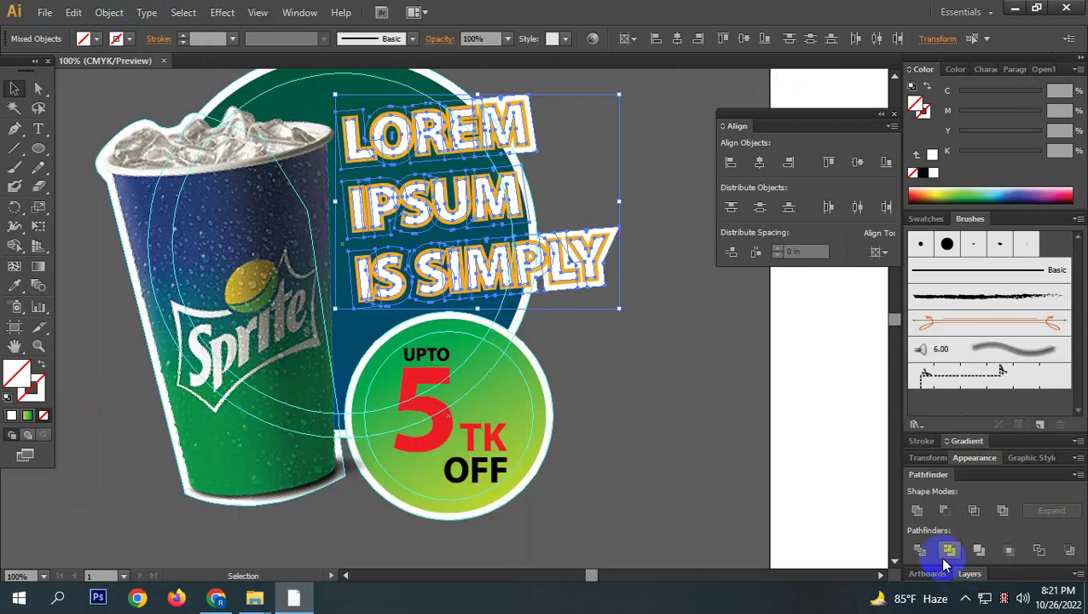
click(917, 512)
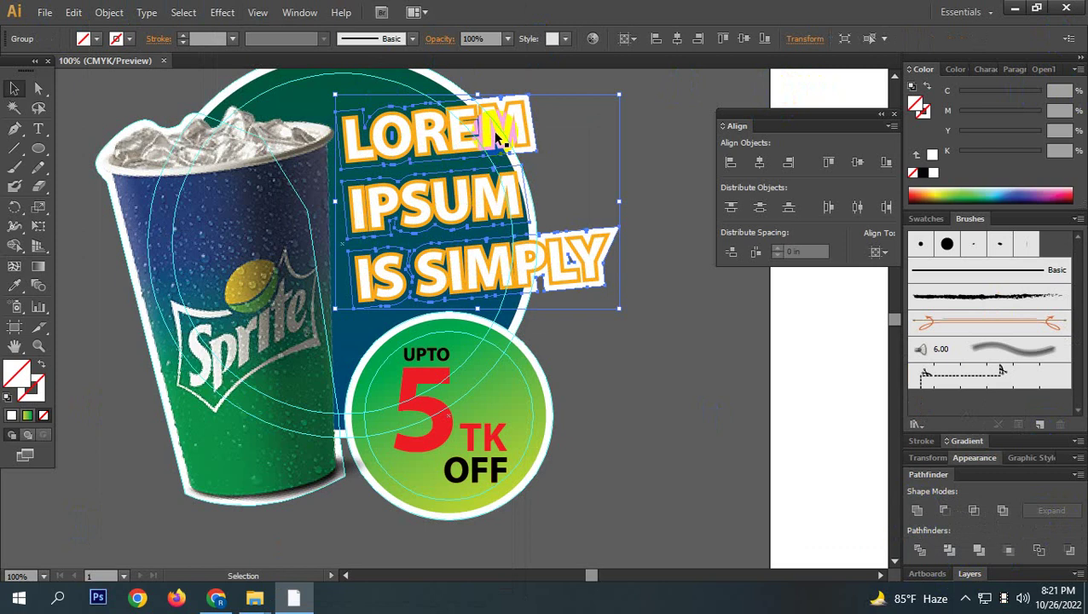
click(647, 299)
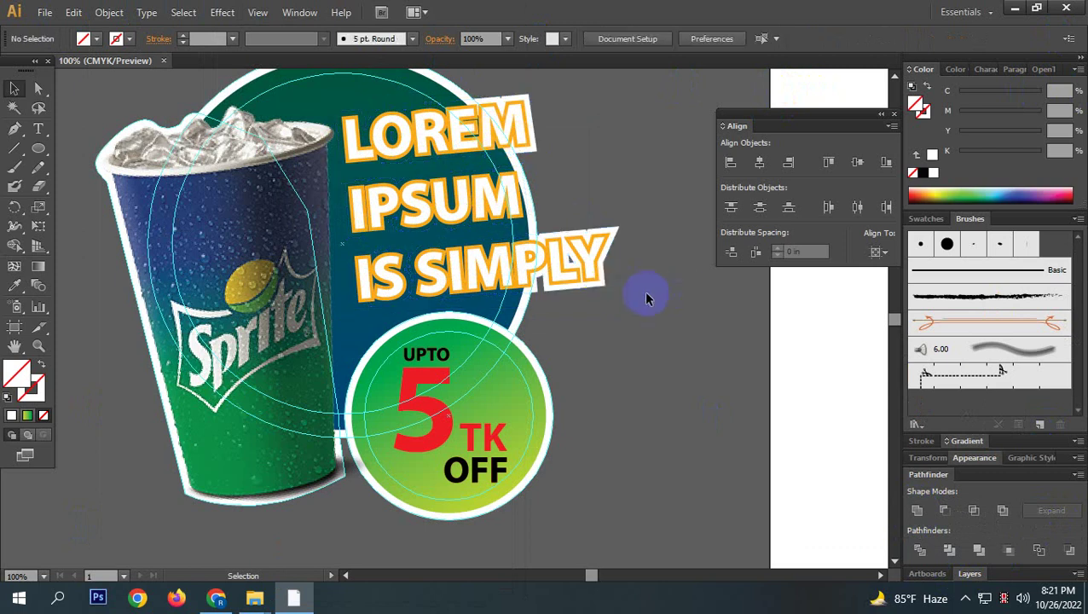
Select the united slogan outline and ungroup it.
click(597, 270)
right_click(601, 273)
click(655, 368)
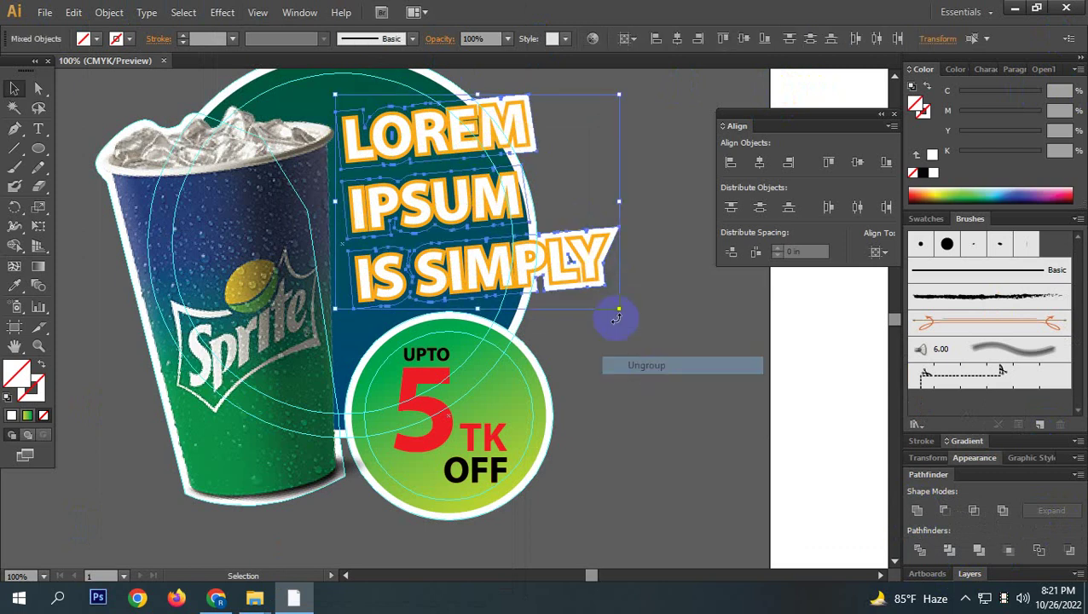
Move the white slogan backing up and away from the badge to check the copies beneath, and undo the move.
right_click(584, 251)
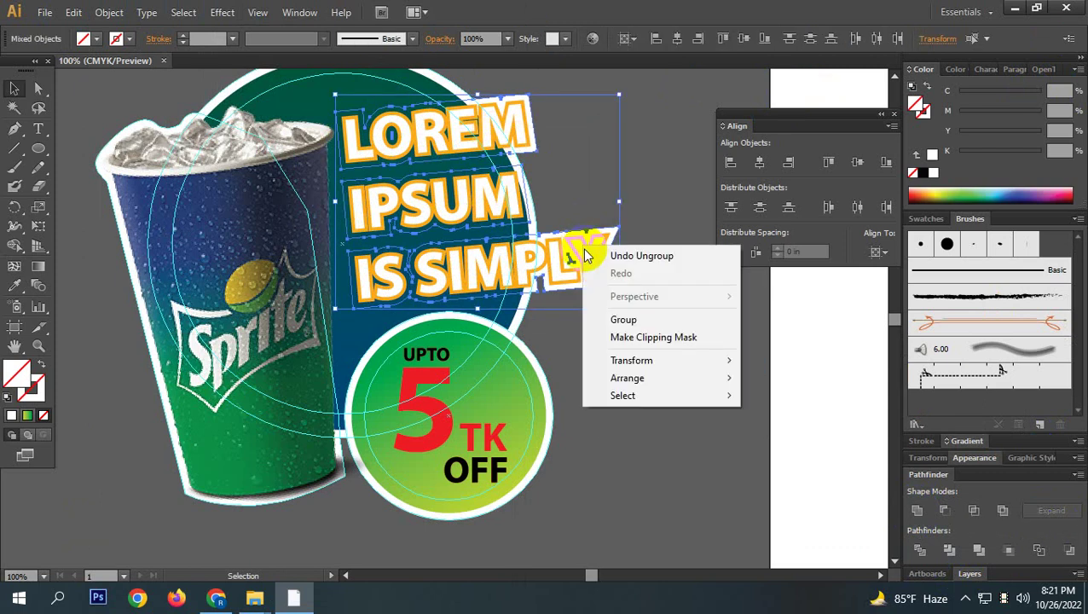
click(578, 396)
drag(578, 289, 607, 429)
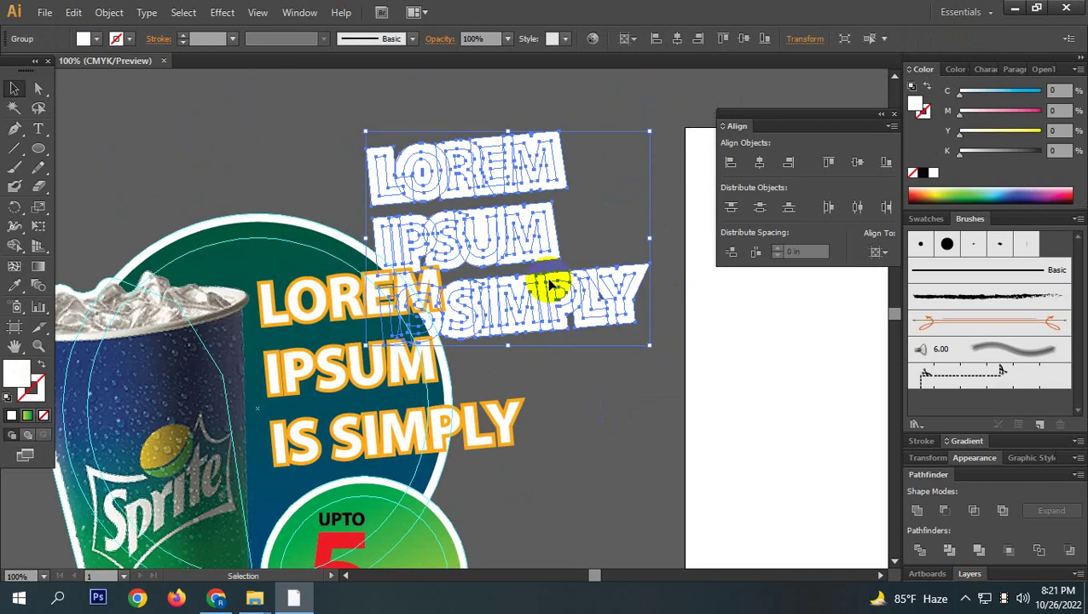
key(ctrl+z)
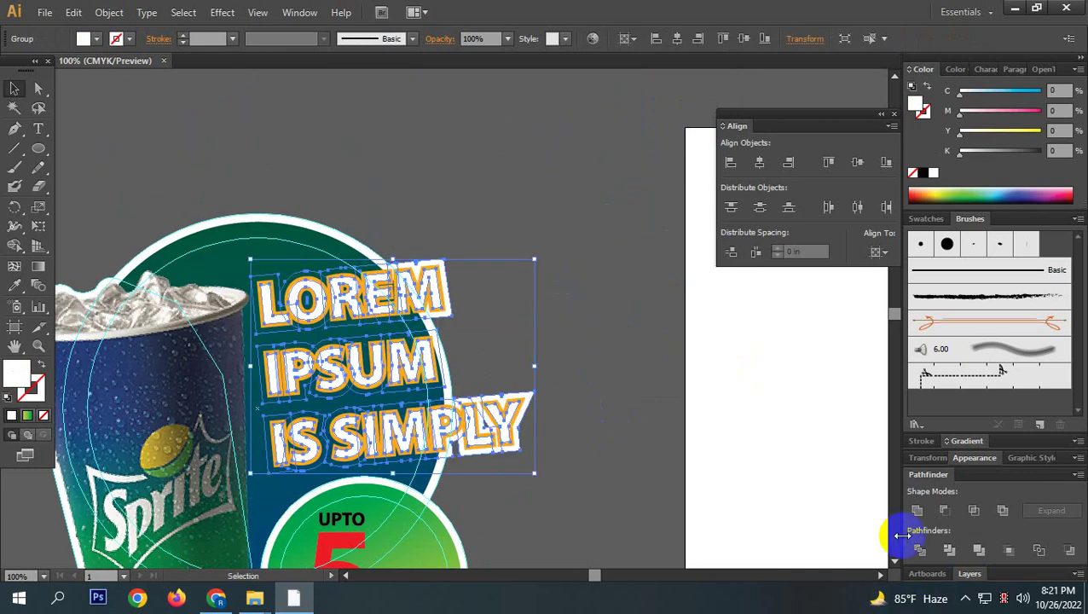
Try uniting the white slogan backing shapes with the Pathfinder.
click(924, 554)
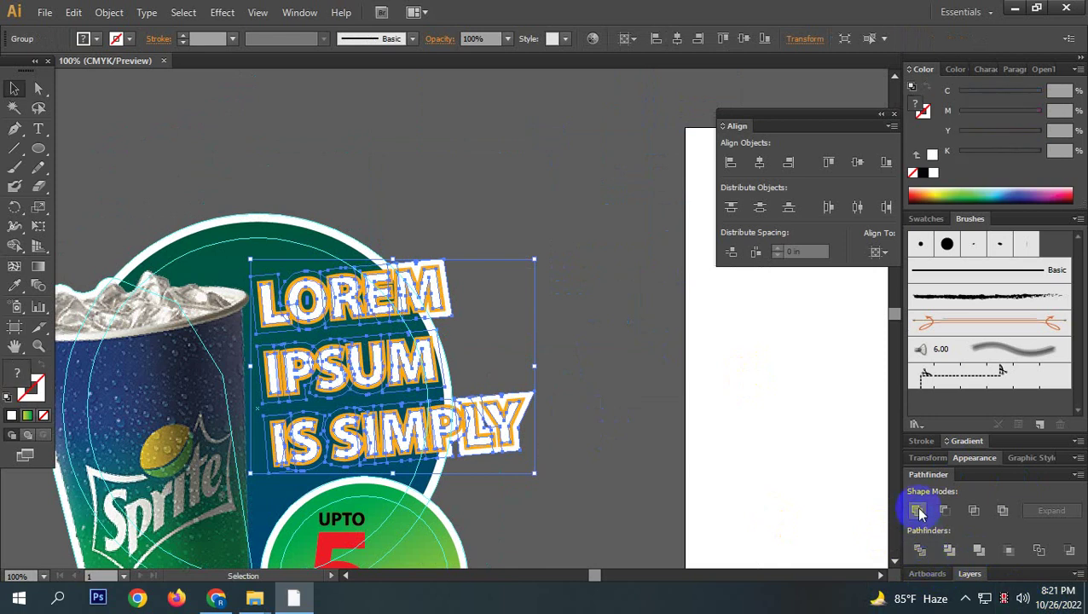
click(919, 512)
right_click(514, 422)
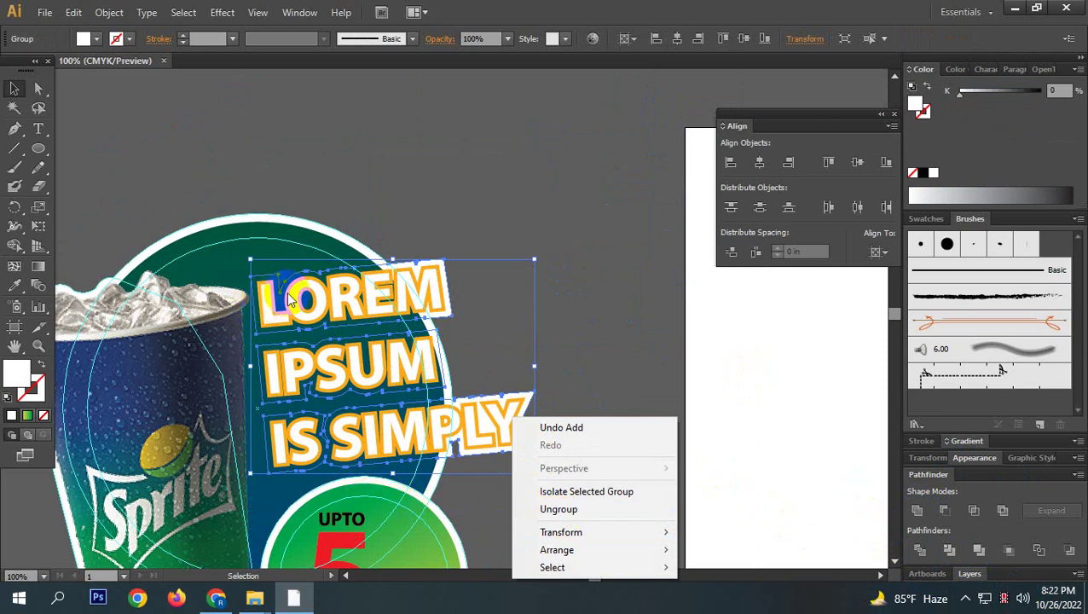
click(395, 390)
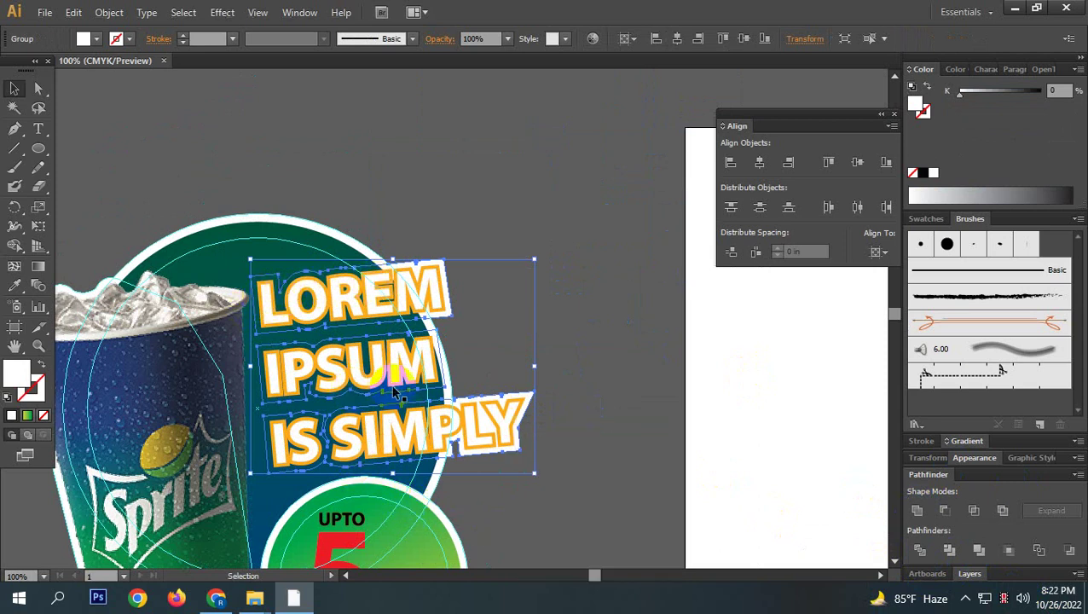
Try ungrouping the united white slogan backing and converting its outline into guides.
right_click(520, 433)
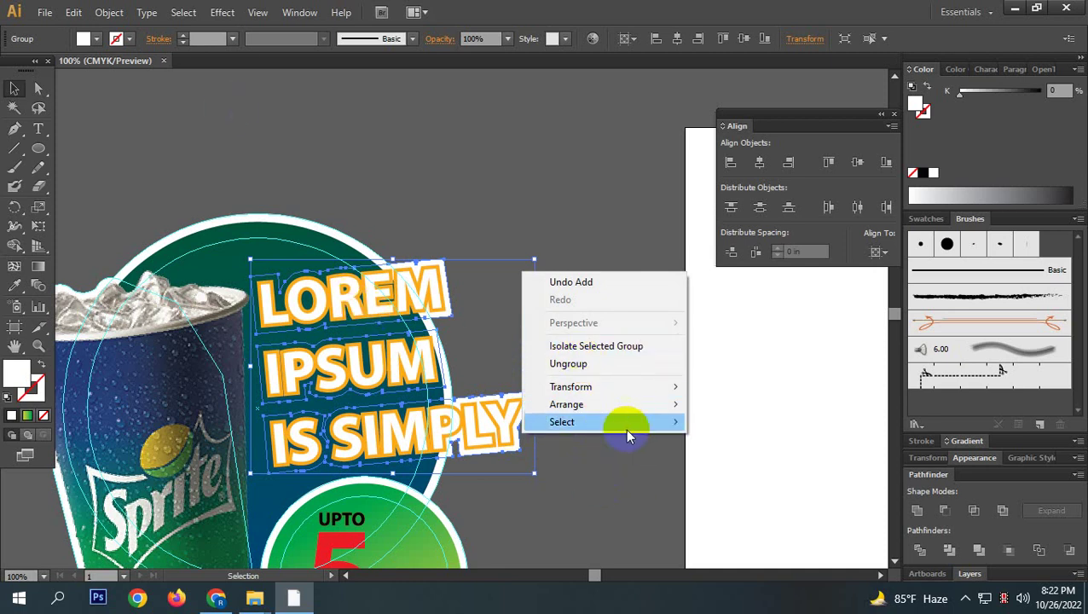
click(582, 365)
right_click(486, 411)
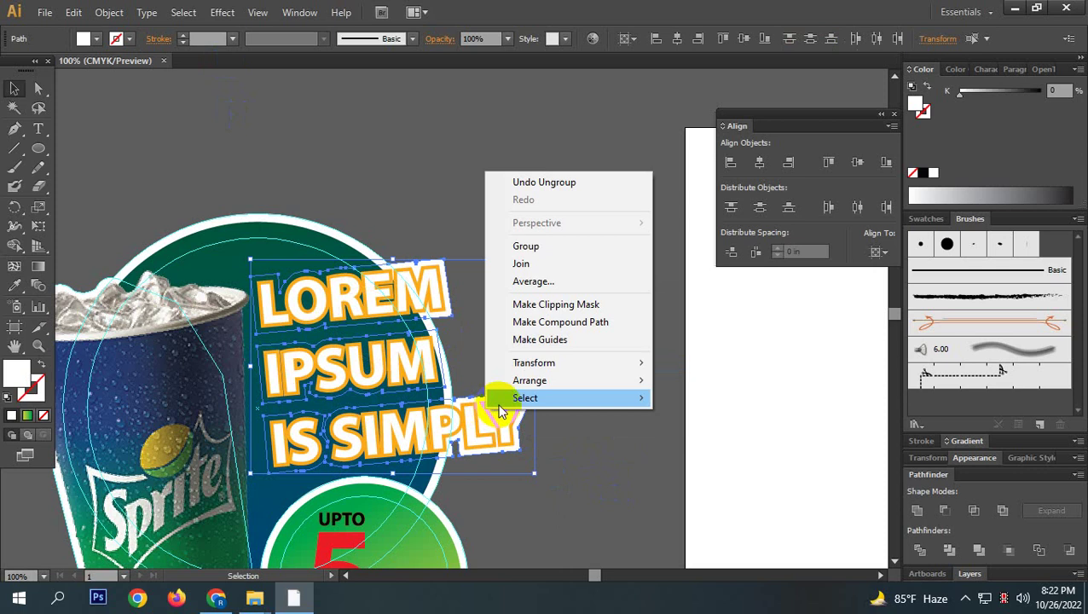
click(539, 350)
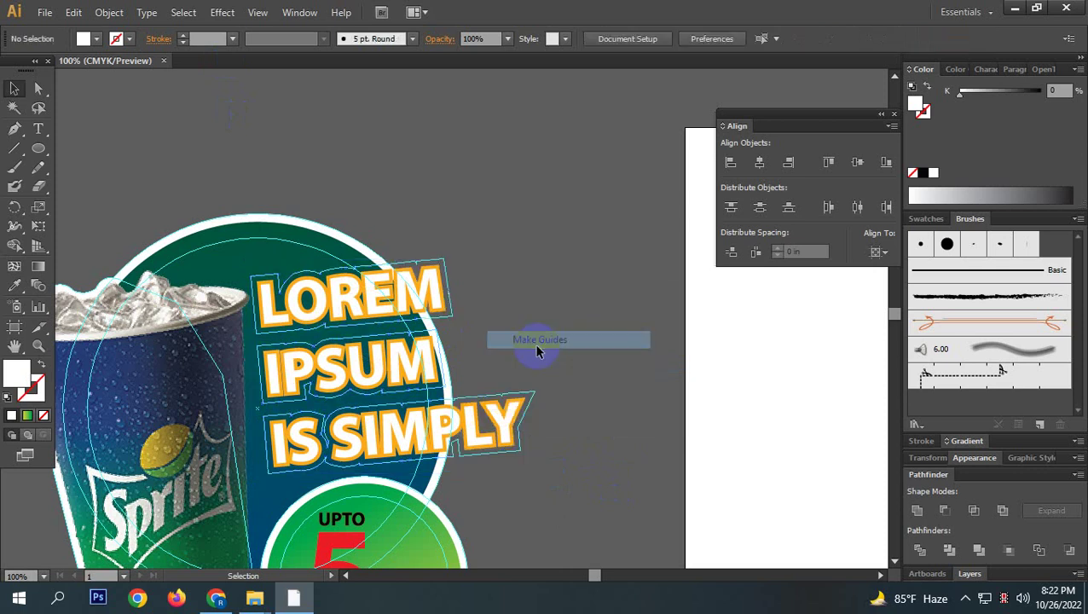
Undo the guide conversion and the preceding ungrouping and uniting of the white slogan backing.
key(a)
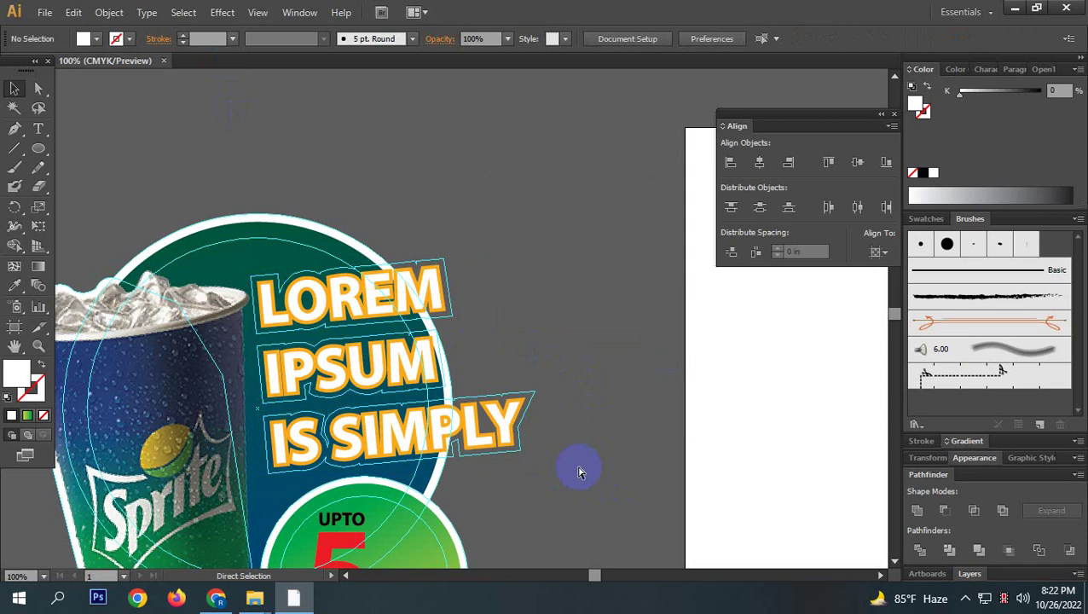
key(ctrl+a)
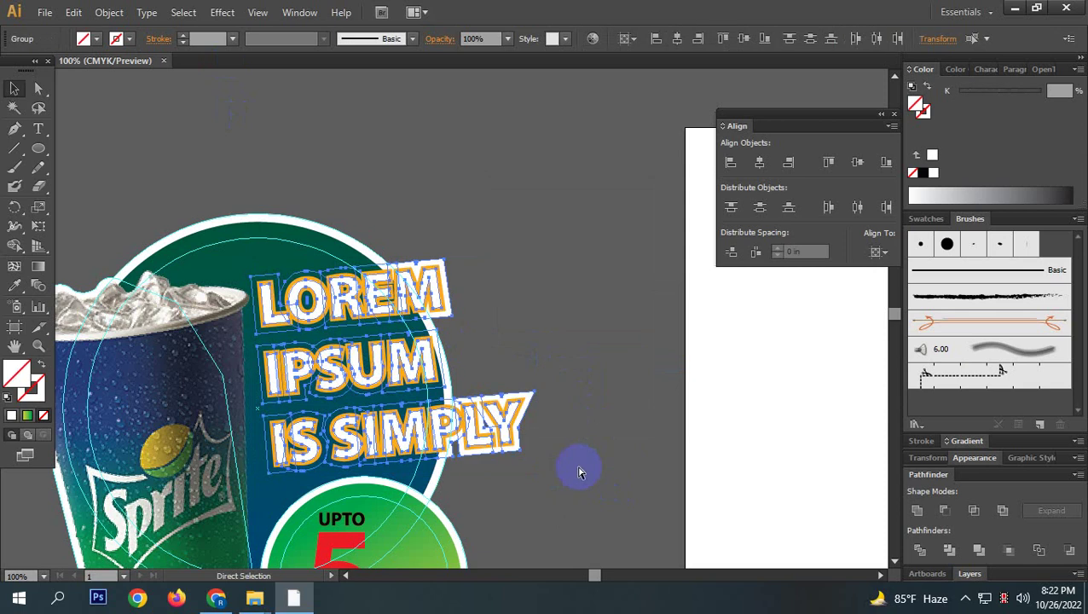
click(578, 472)
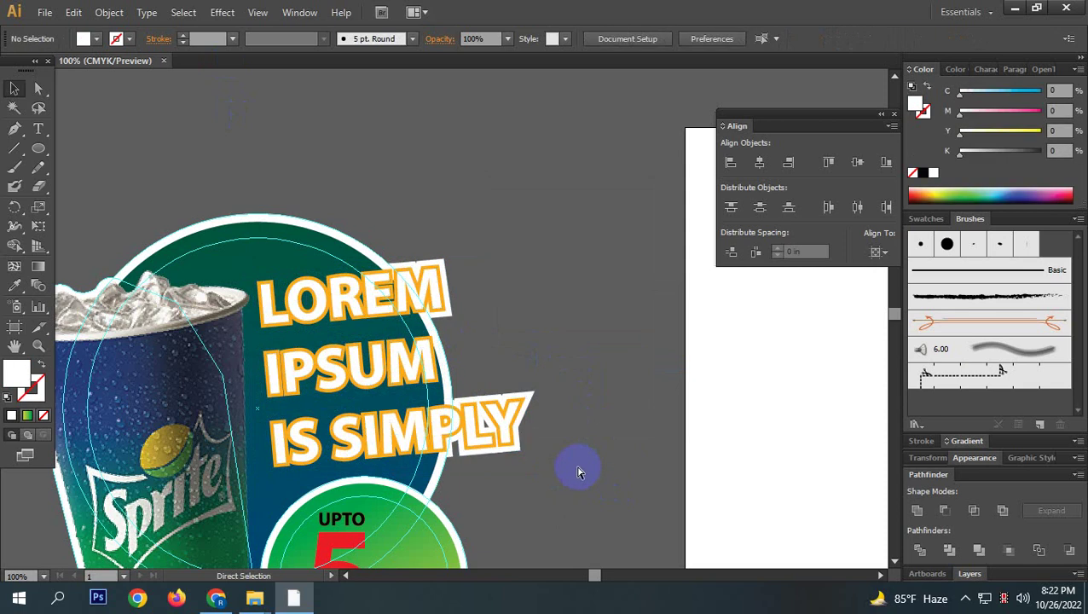
key(v)
click(452, 295)
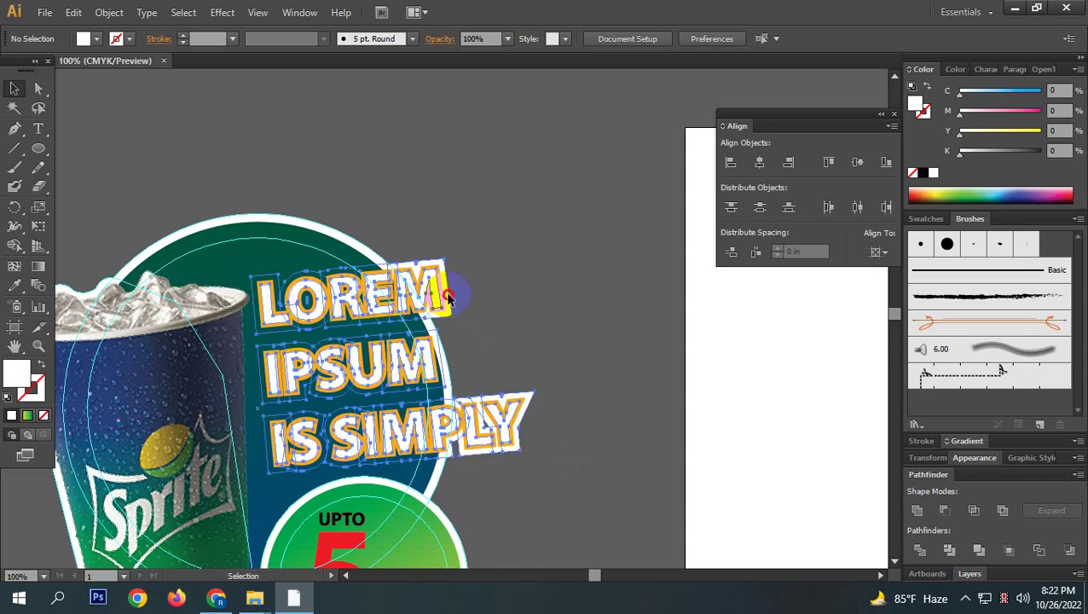
key(ctrl+shift+a)
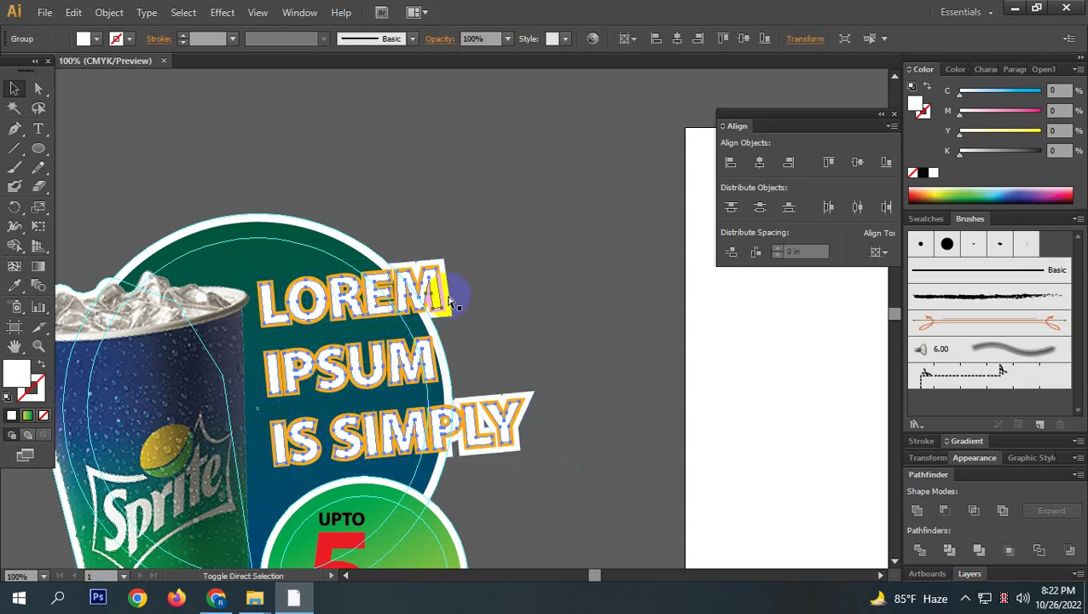
click(452, 300)
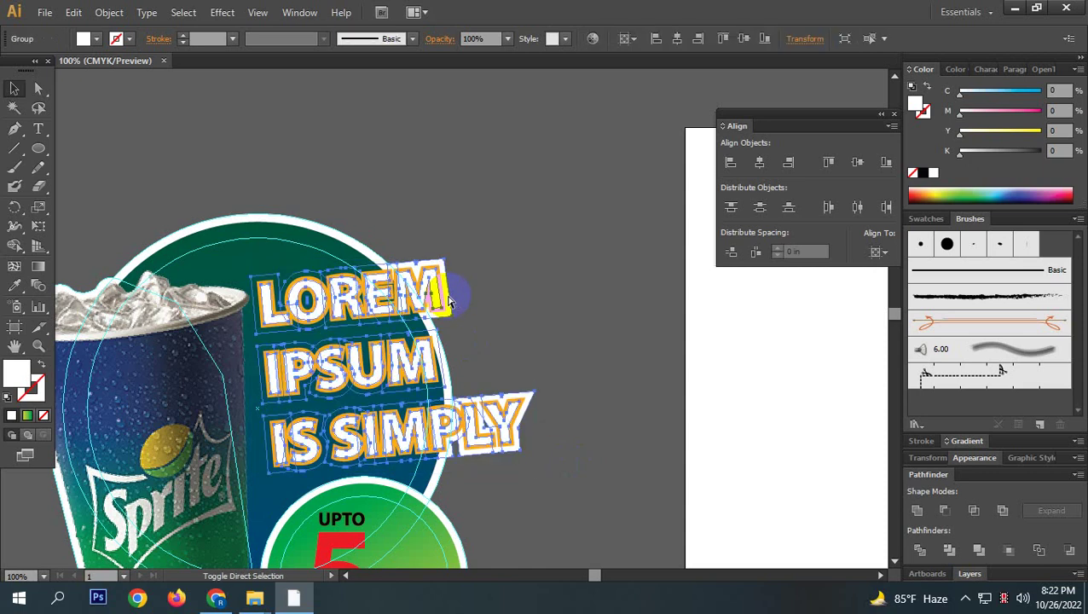
shift+click(511, 311)
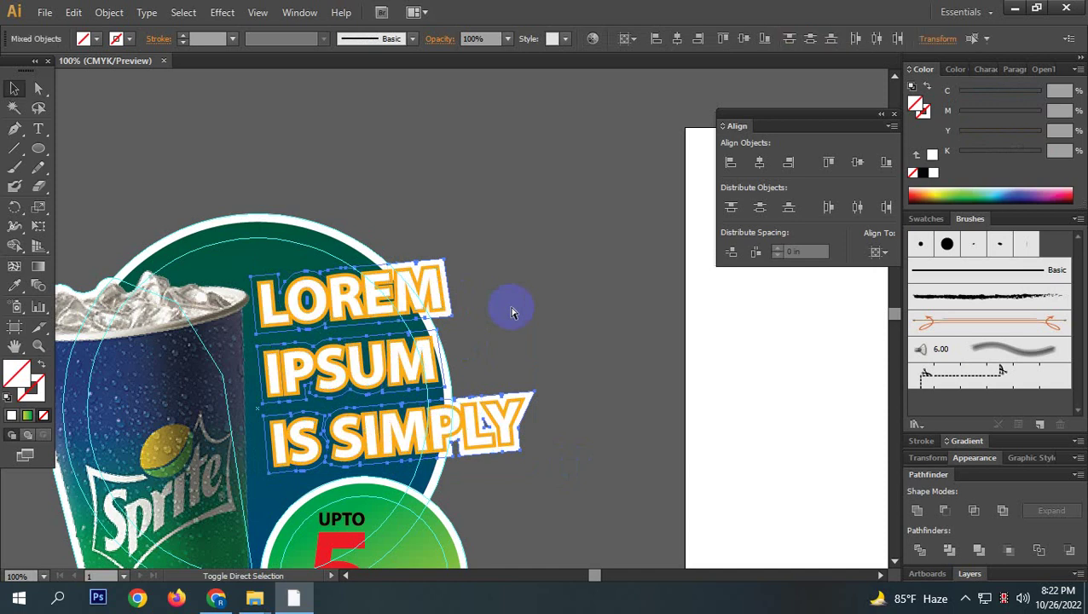
Divide and unite the white slogan backing shapes with the Pathfinder.
click(469, 310)
click(445, 302)
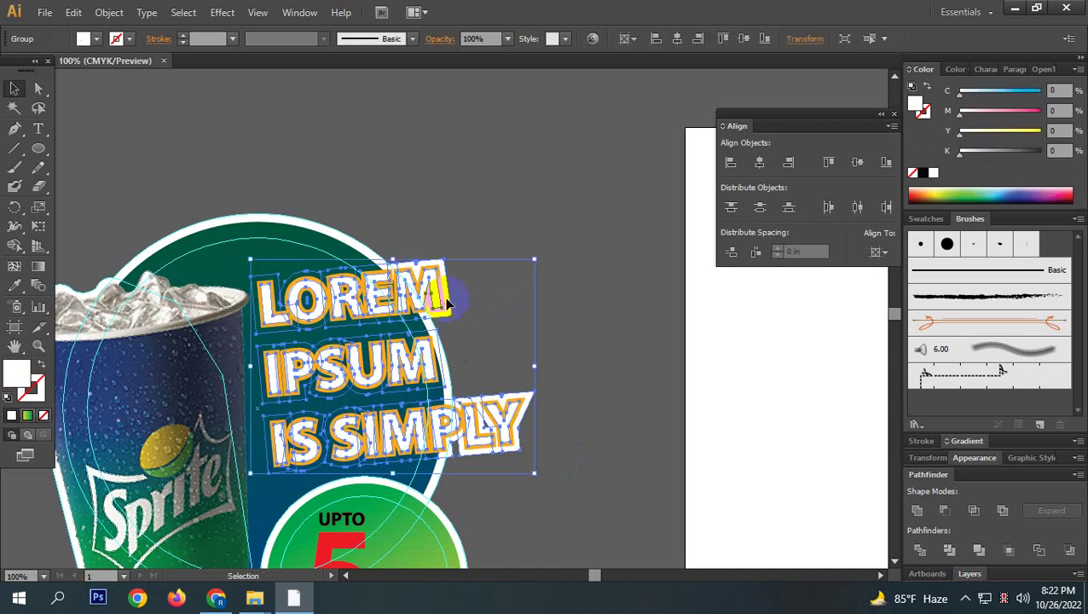
drag(452, 300, 621, 218)
key(ctrl+z)
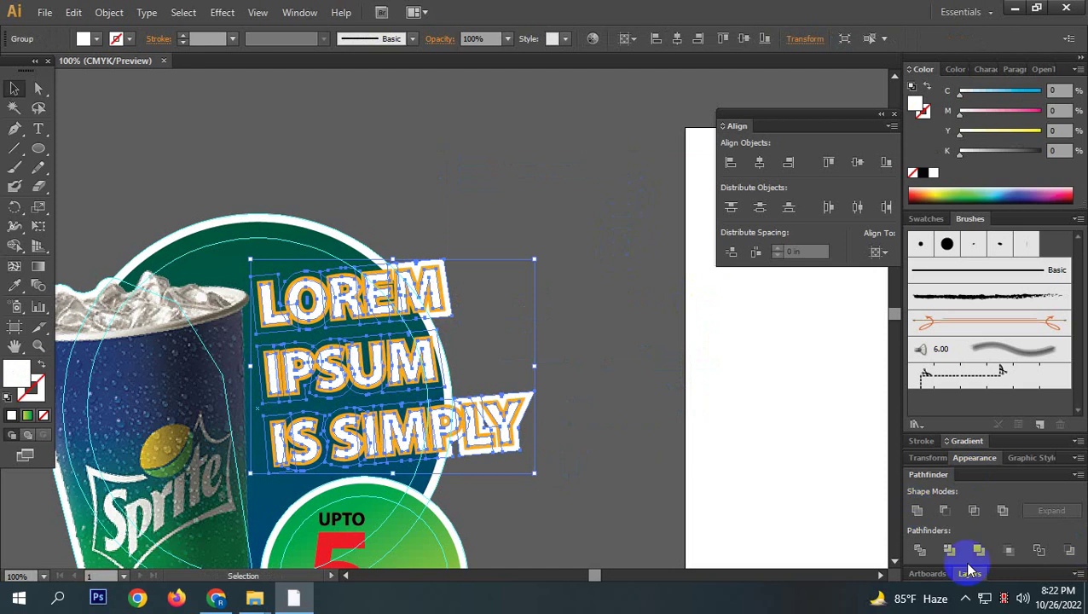
click(922, 552)
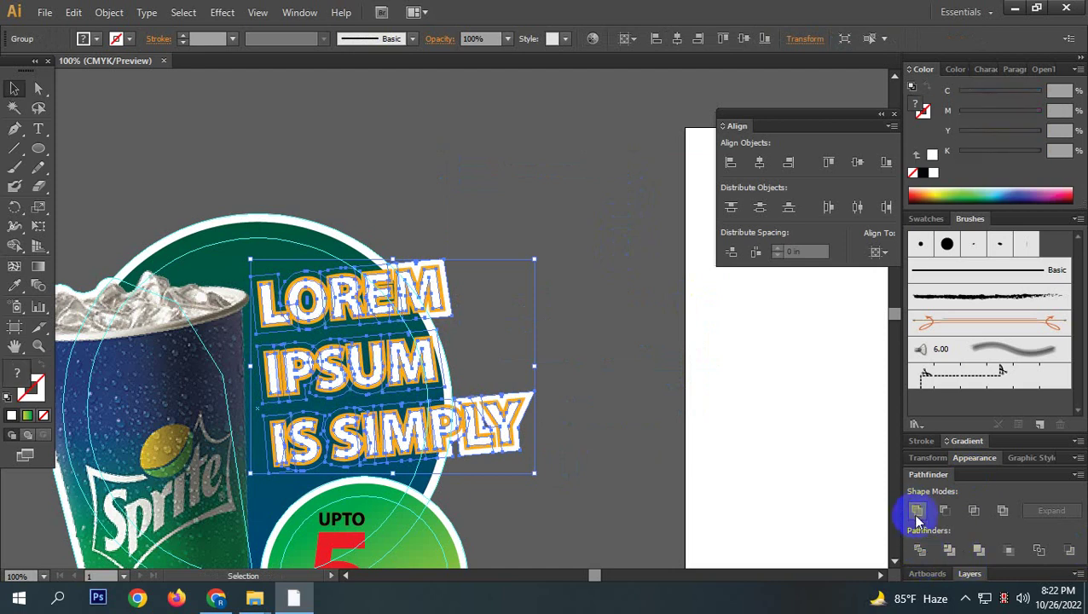
click(916, 510)
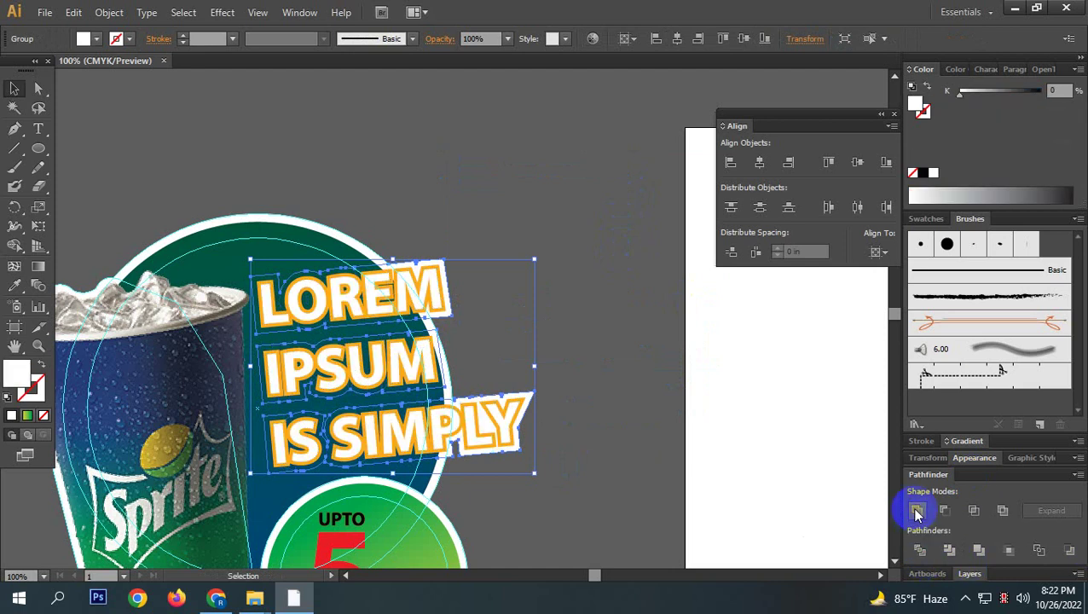
Ungroup the united white slogan backing and convert its outline into guides.
click(442, 297)
key(a)
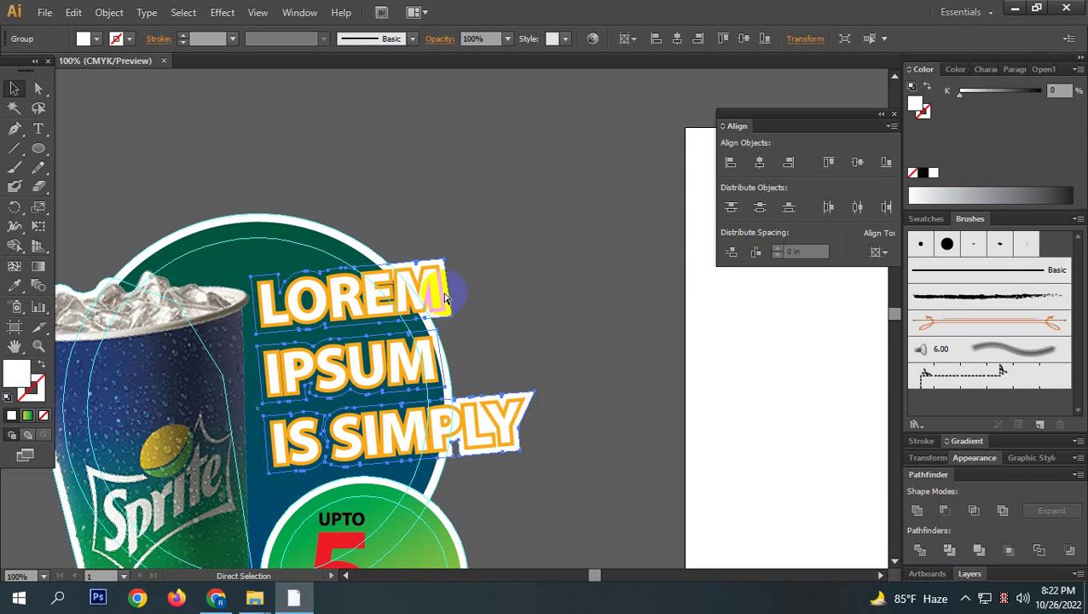
key(v)
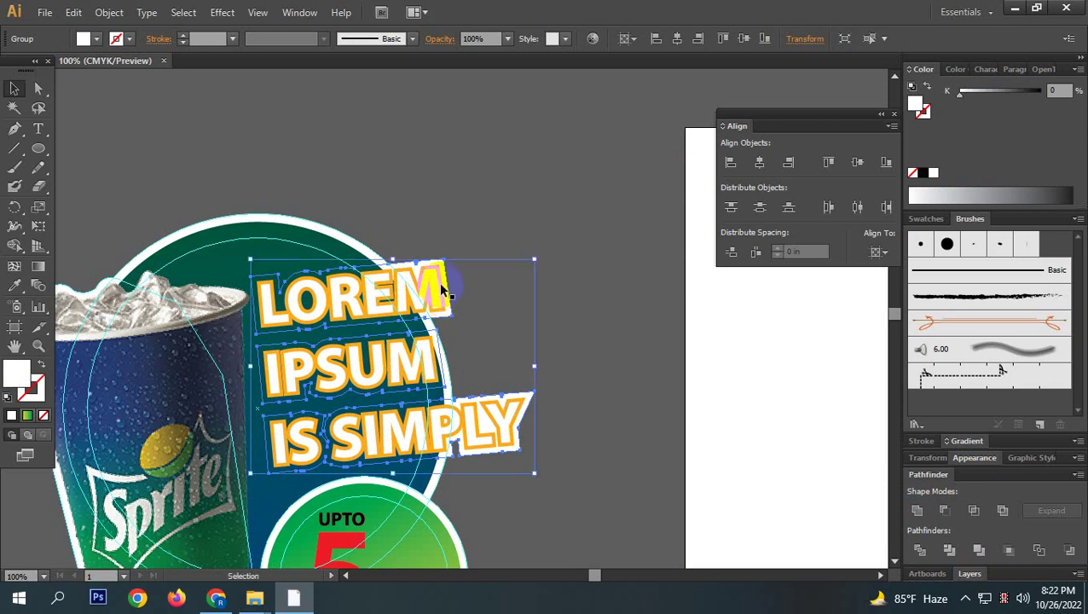
right_click(441, 278)
click(488, 372)
right_click(443, 288)
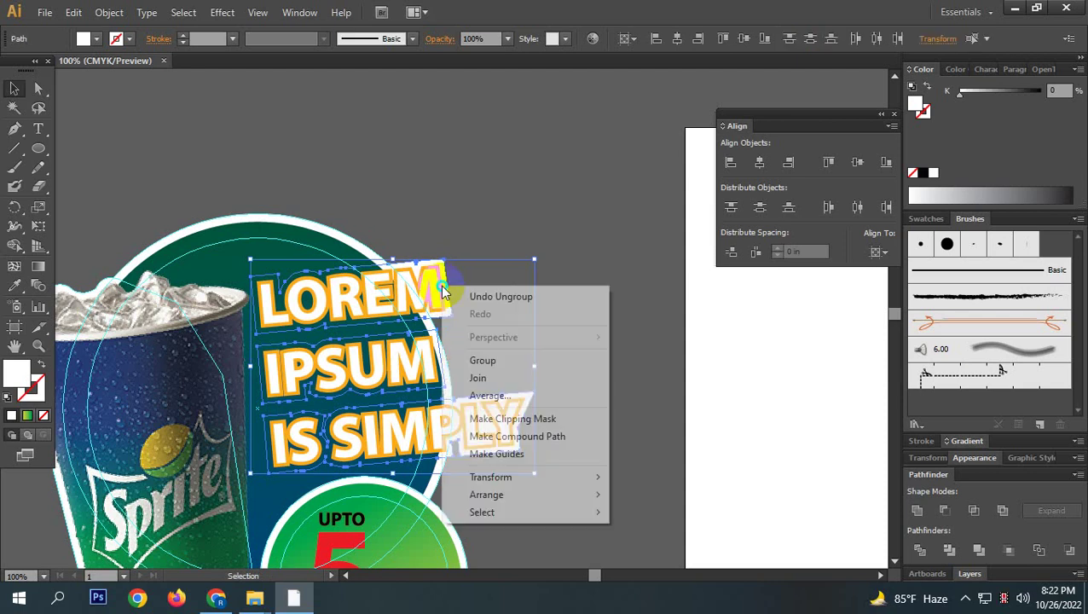
click(497, 454)
scroll(613, 435, left, 2)
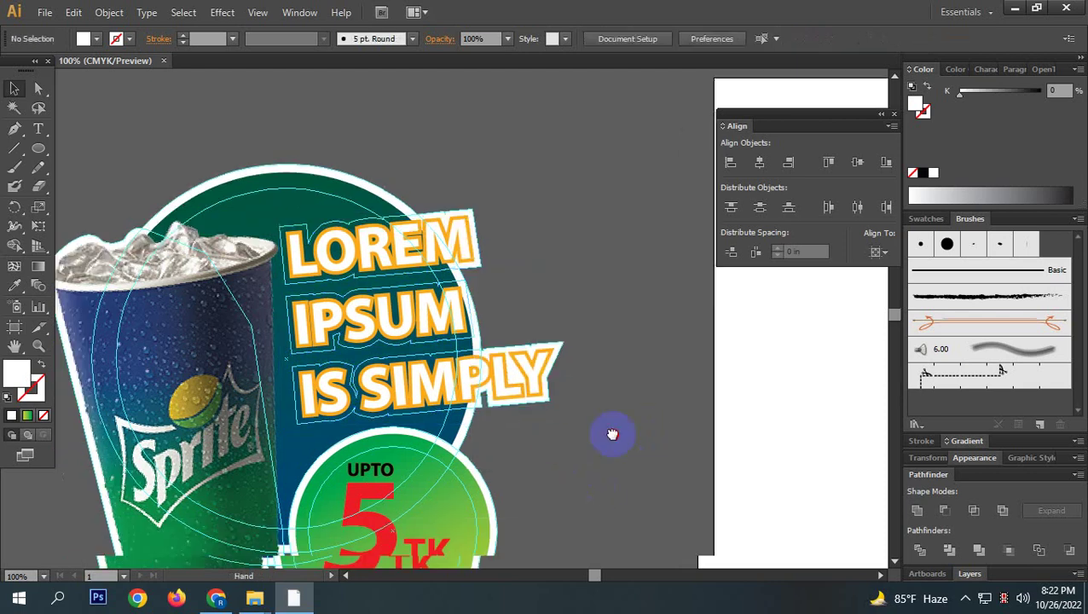
Scale the "UPTO 5 TK OFF" text group down slightly within the green badge.
scroll(554, 307, down, 3)
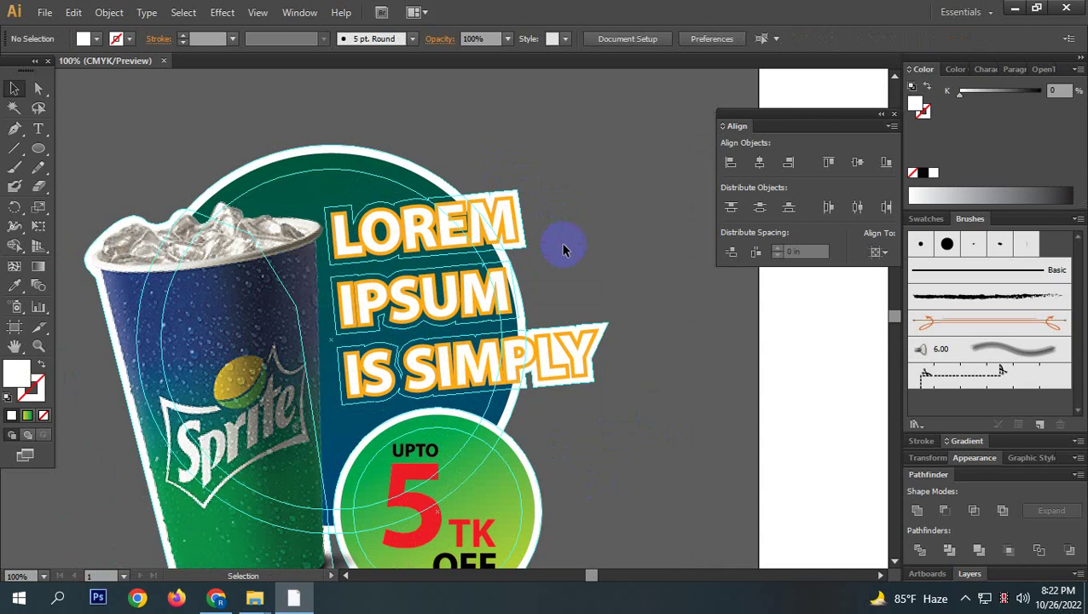
scroll(493, 218, up, 1)
scroll(498, 308, down, 2)
drag(594, 381, 627, 358)
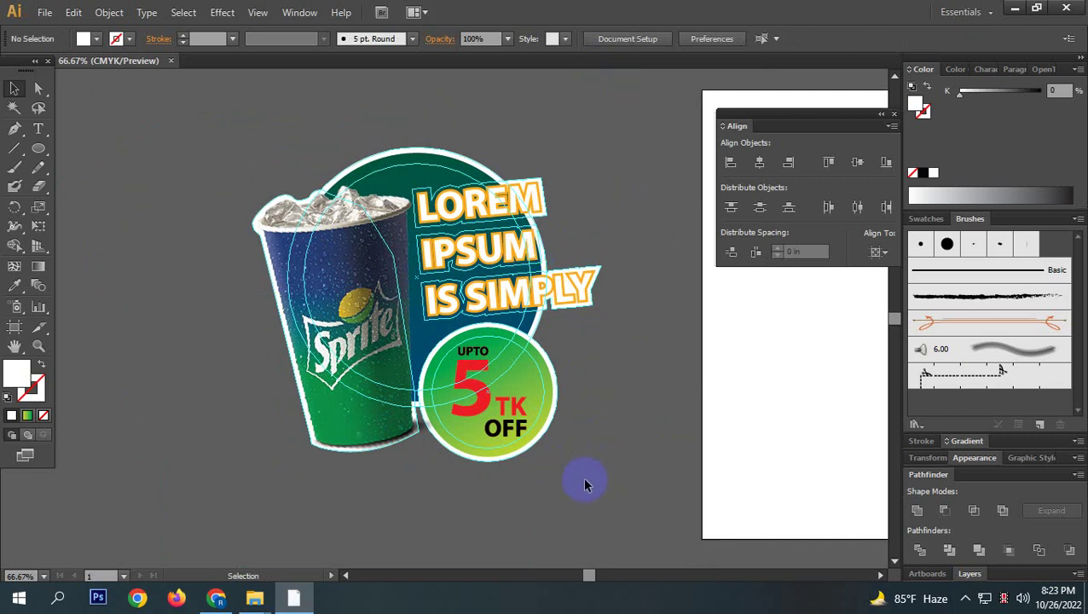
click(478, 411)
scroll(504, 426, up, 3)
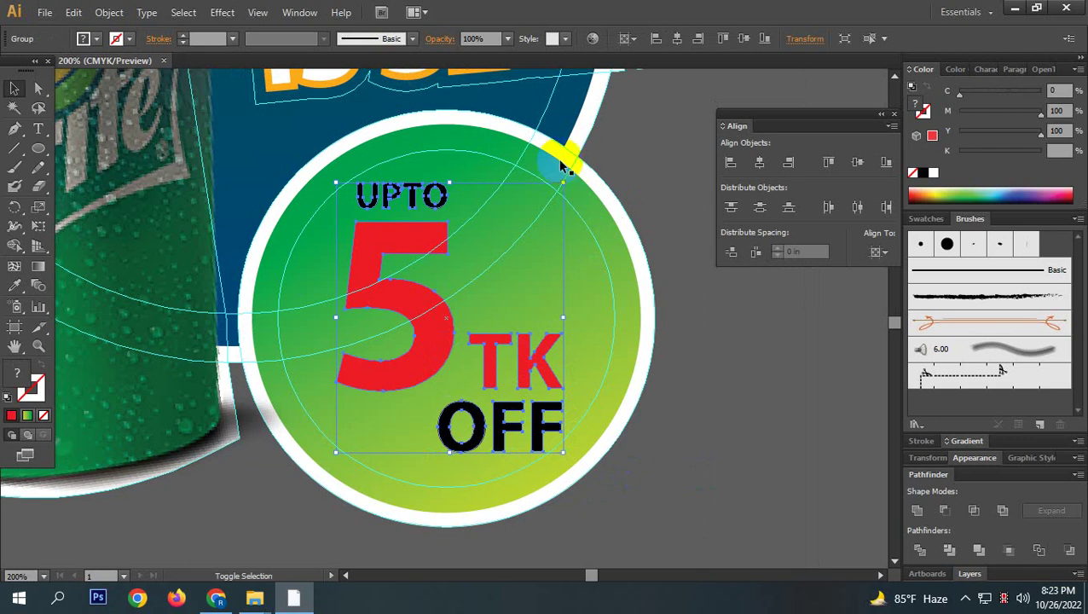
drag(563, 167, 564, 185)
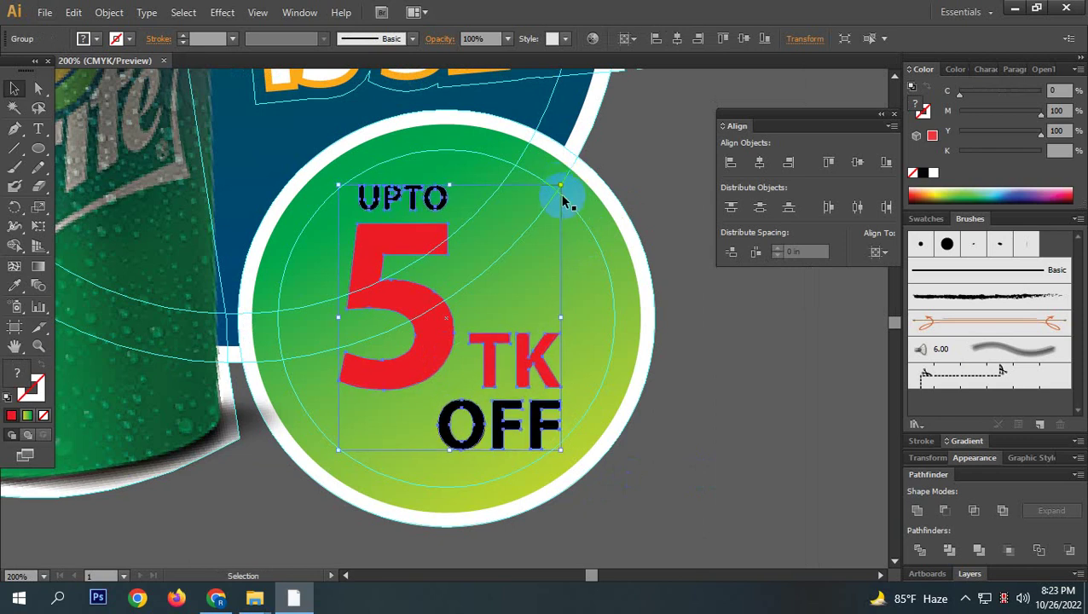
key(a)
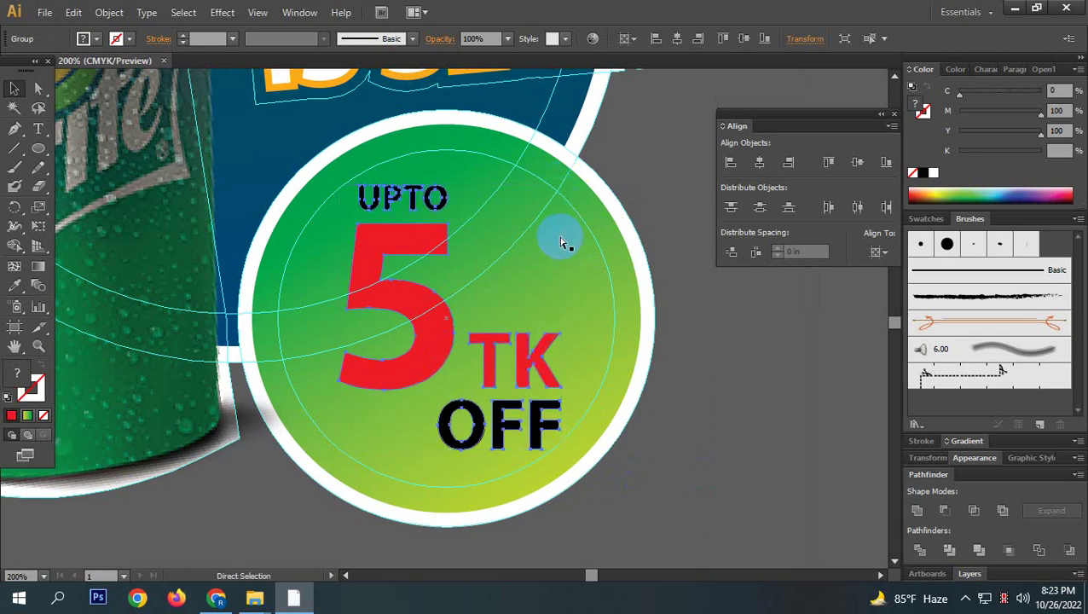
key(v)
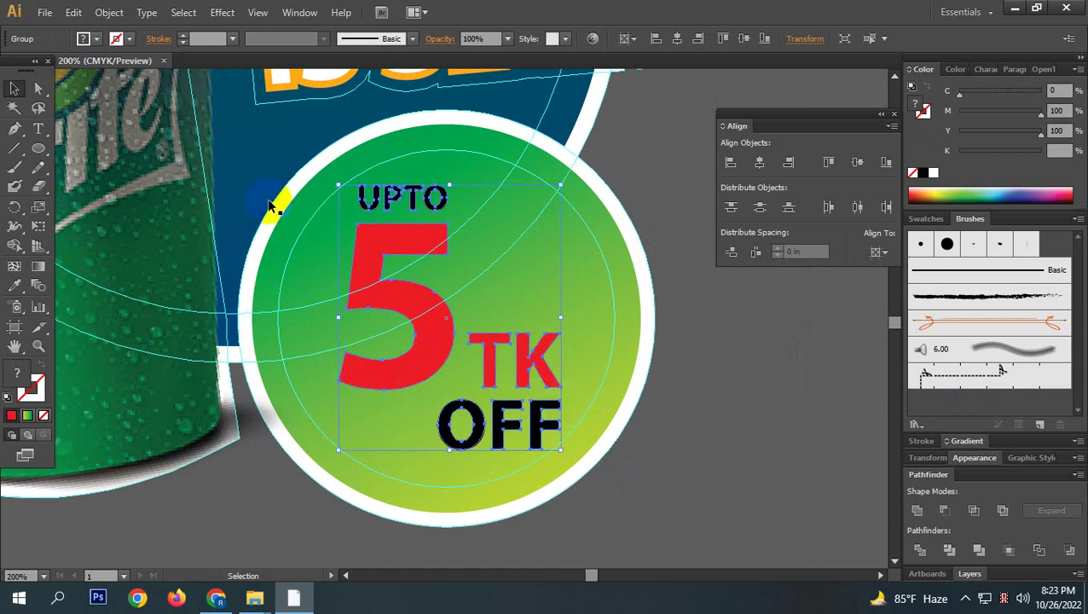
Add a white 6 pt stroke to the "UPTO 5 TK OFF" text group.
click(38, 393)
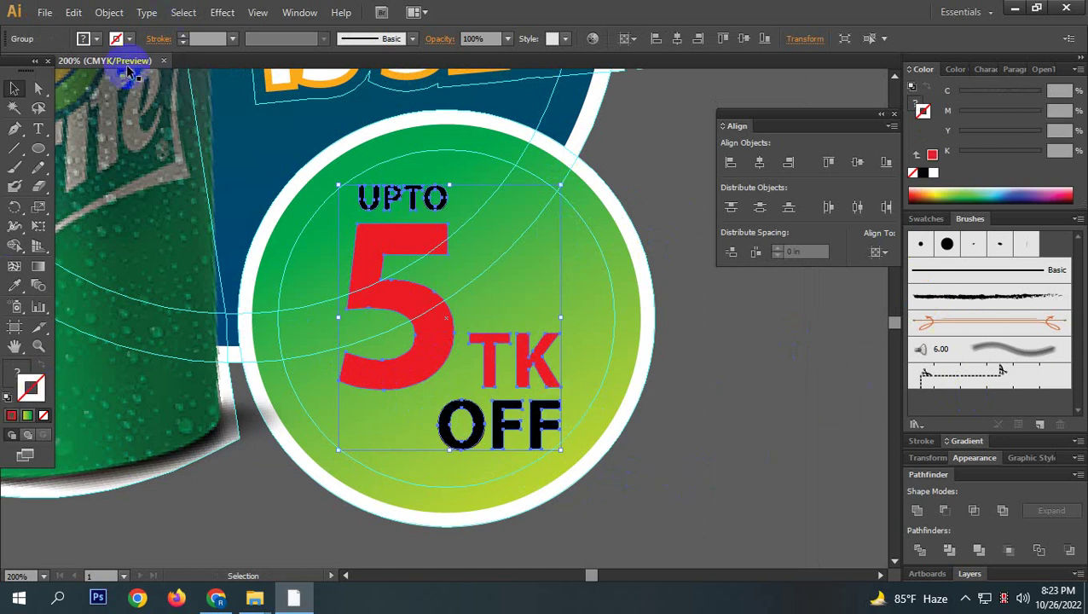
click(933, 173)
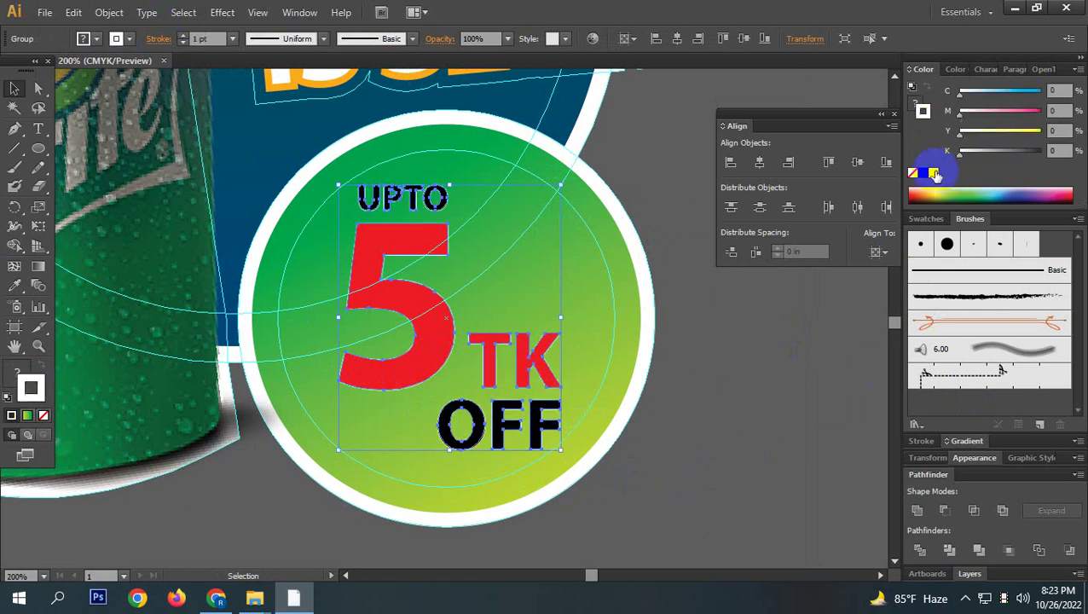
click(182, 35)
click(182, 35)
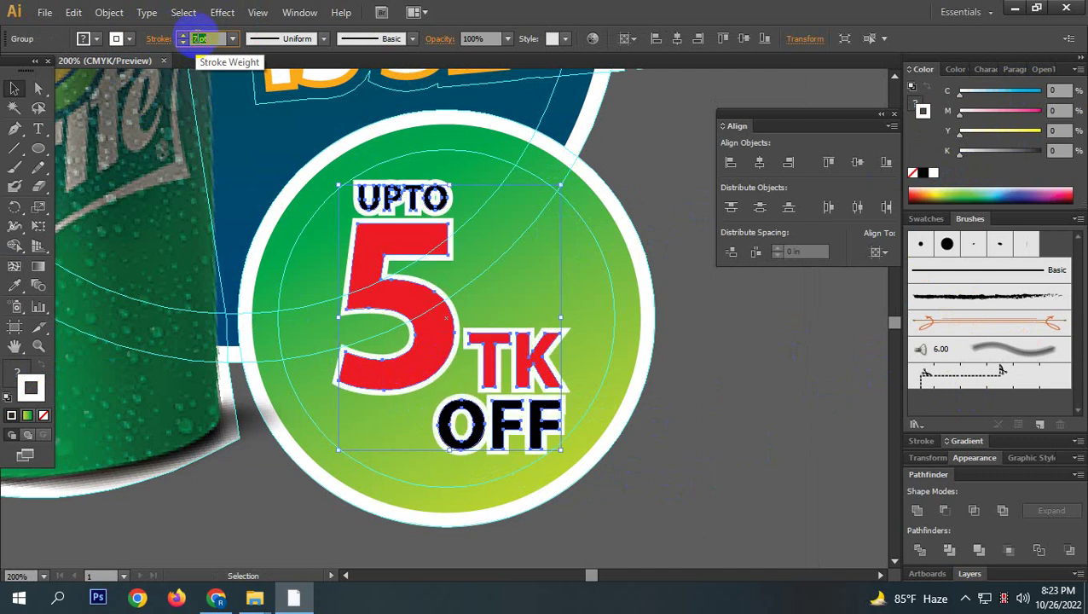
click(760, 510)
scroll(616, 449, down, 3)
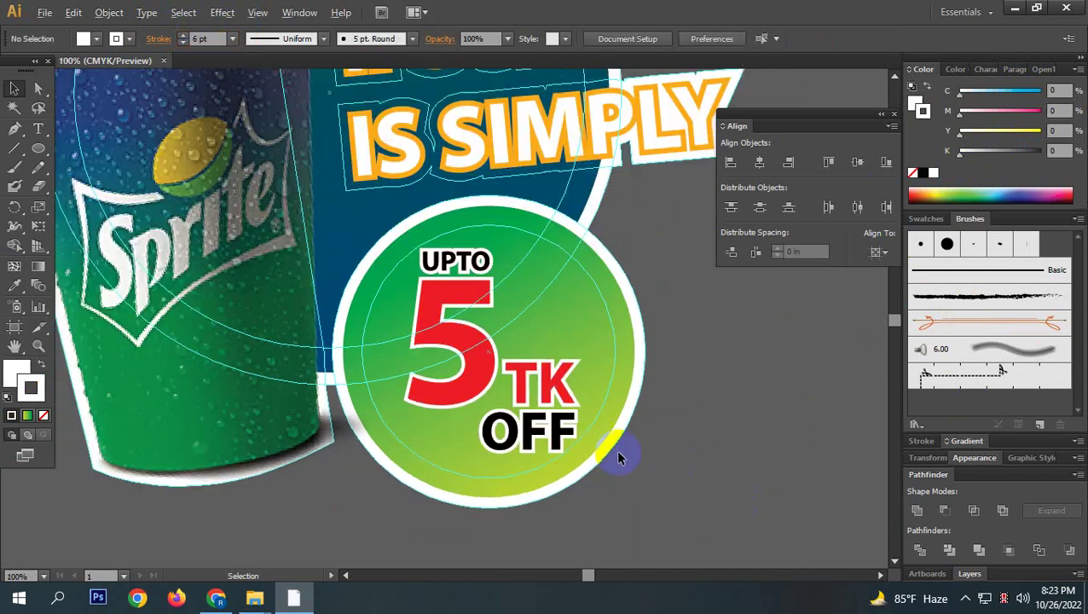
Unlock the guides around the dangler artwork.
scroll(601, 464, down, 1)
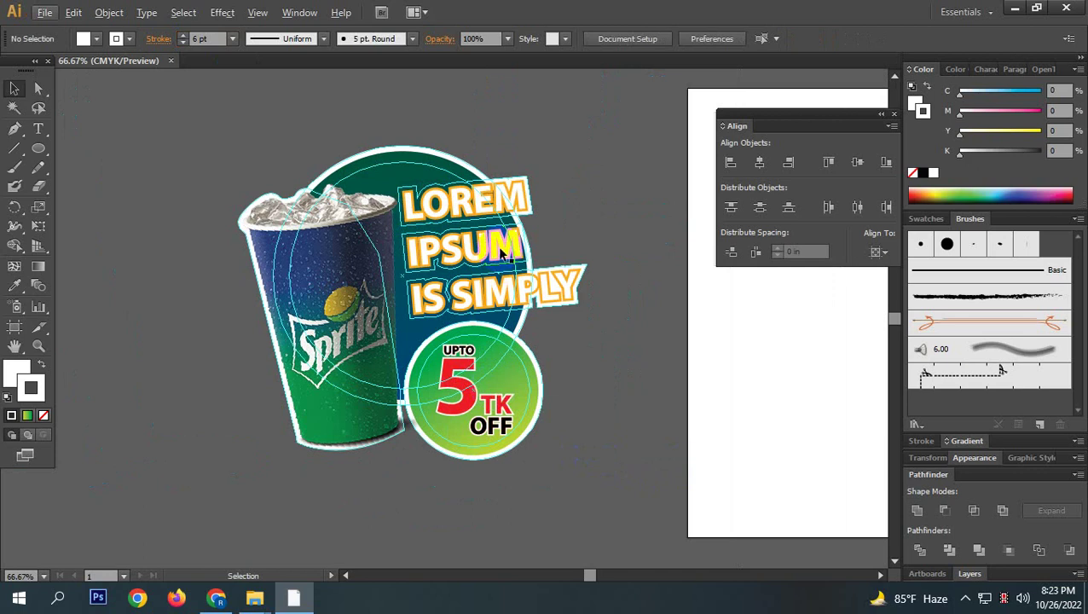
drag(585, 342, 598, 330)
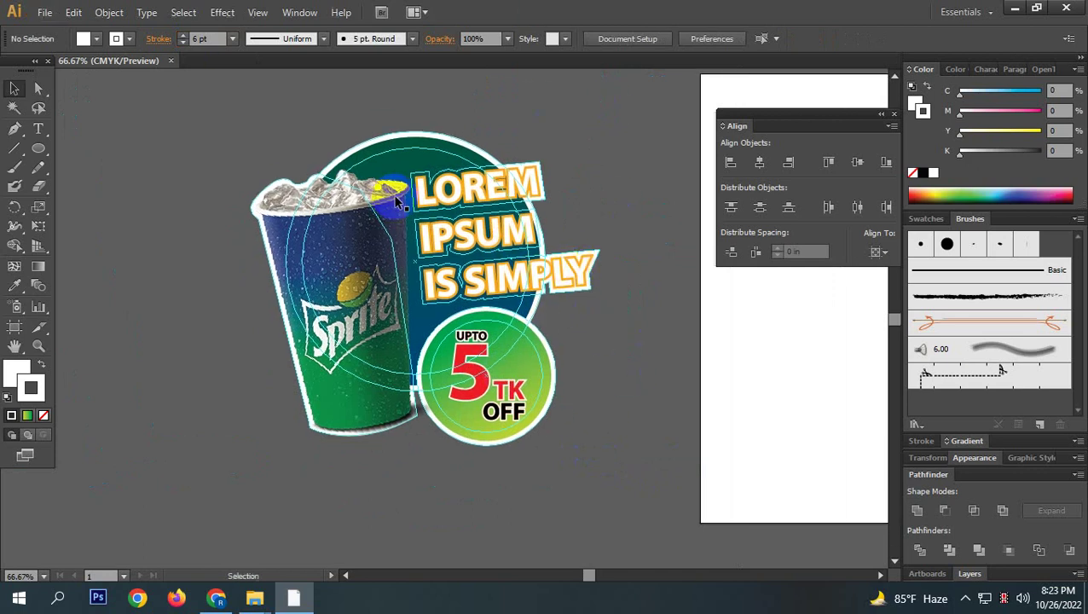
right_click(681, 139)
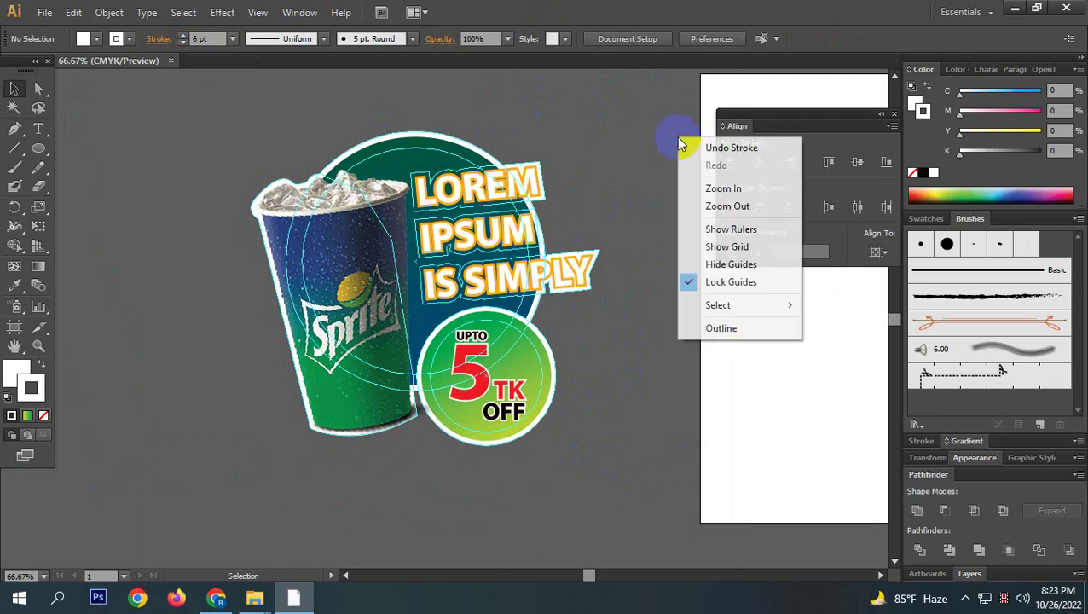
click(717, 284)
Try moving the dangler artwork and its guides onto the artboard, and undo the move.
drag(615, 90, 257, 472)
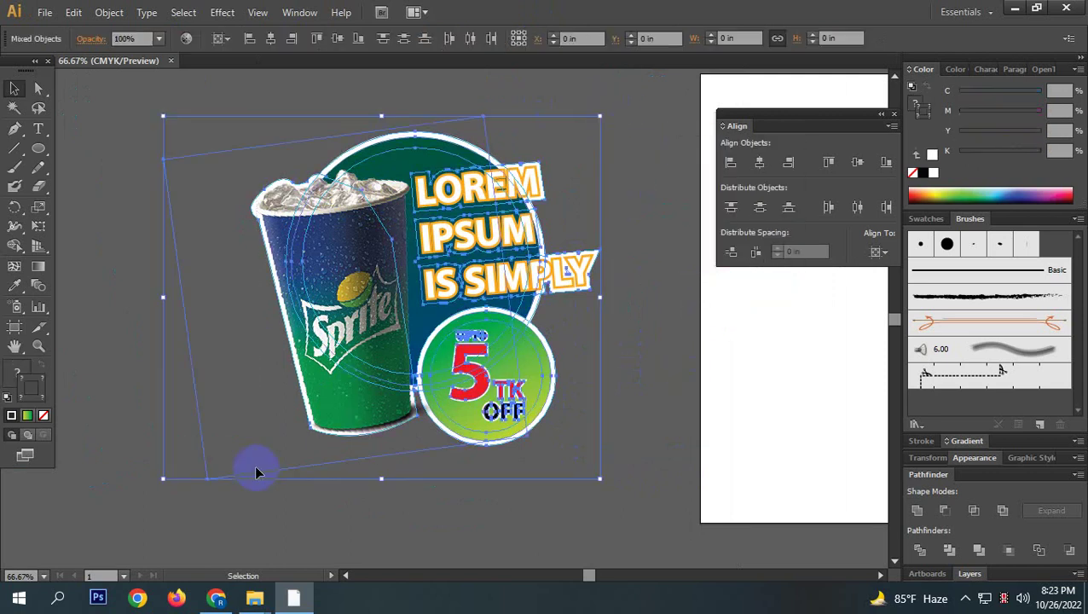
scroll(539, 564, right, 5)
drag(229, 327, 612, 322)
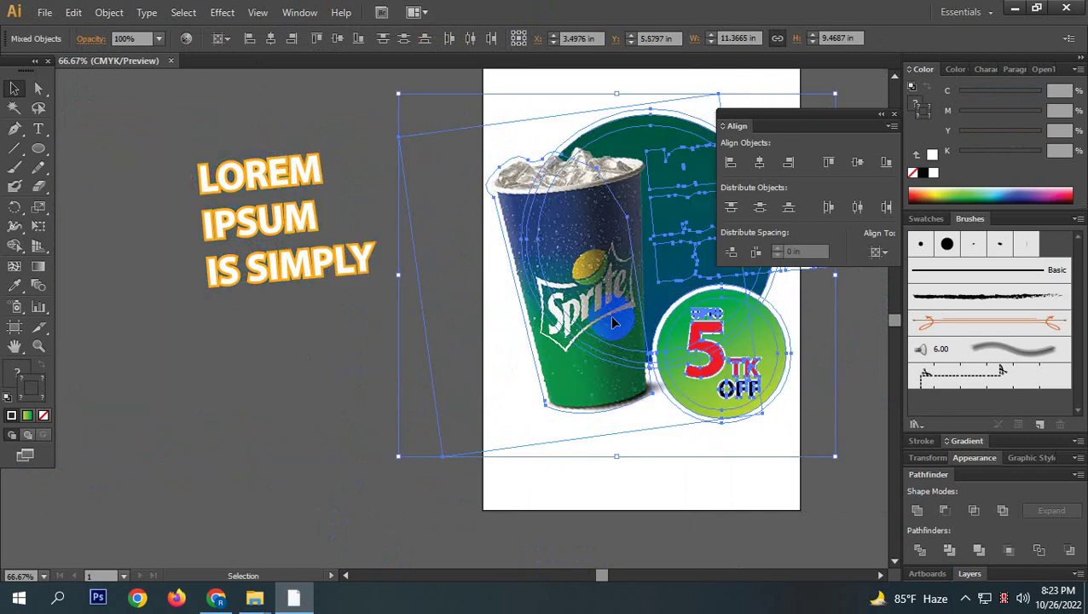
key(ctrl+z)
click(373, 500)
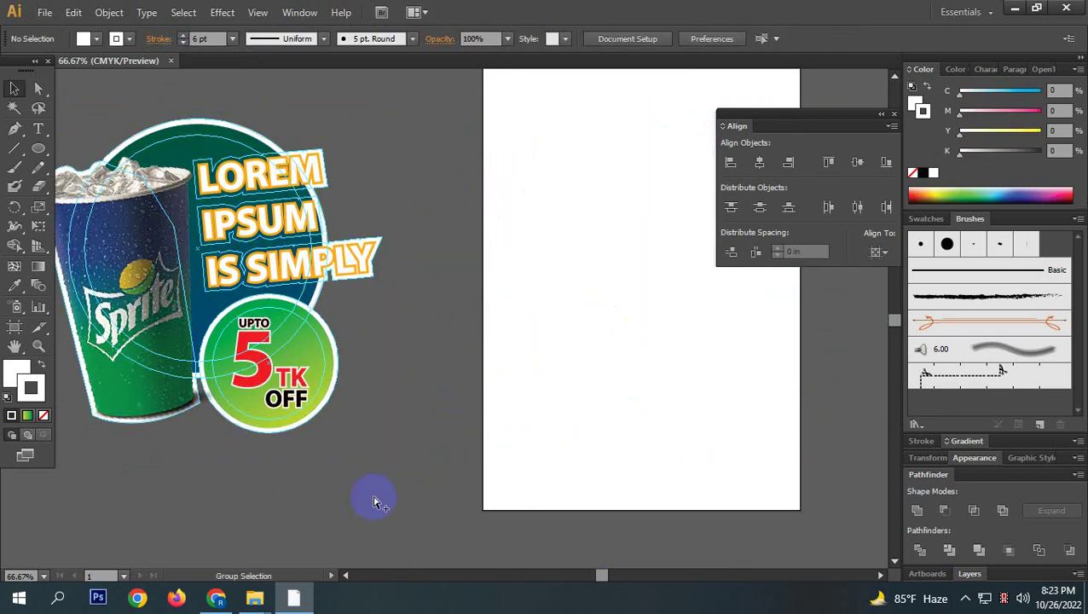
key(ctrl+z)
Move the complete dangler artwork with its guides onto the artboard and back onto the empty area beside it.
scroll(380, 502, down, 3)
click(407, 271)
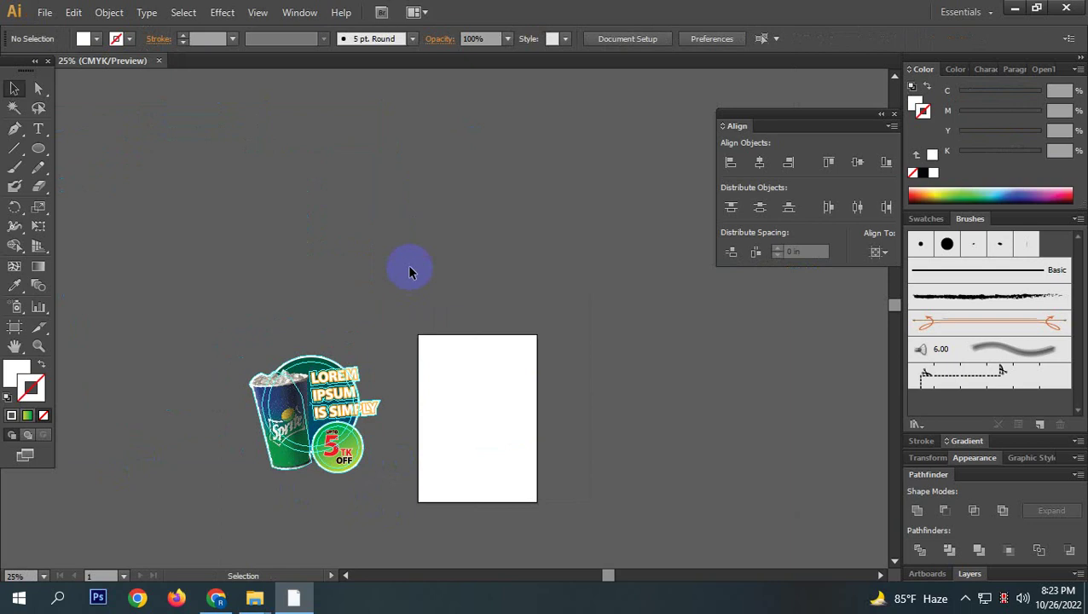
drag(408, 271, 214, 493)
drag(303, 414, 476, 429)
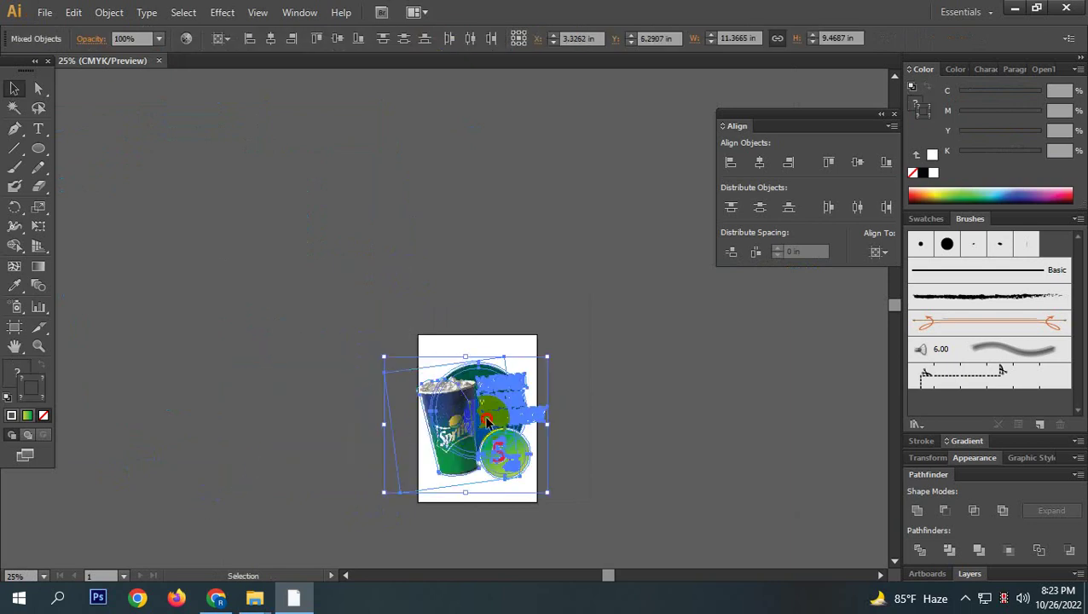
drag(486, 421, 305, 405)
click(295, 335)
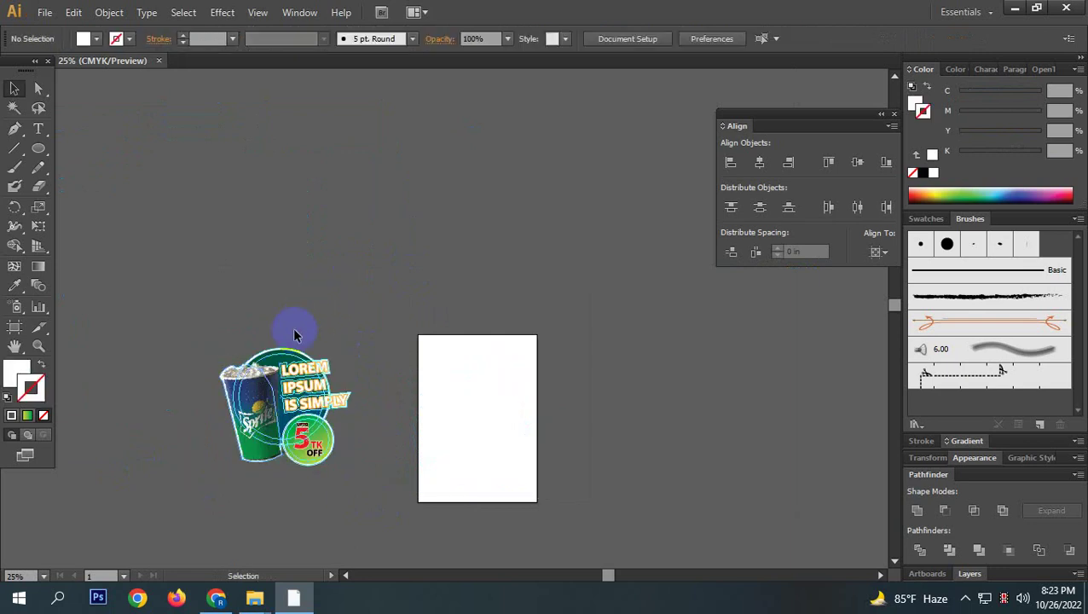
scroll(294, 335, up, 3)
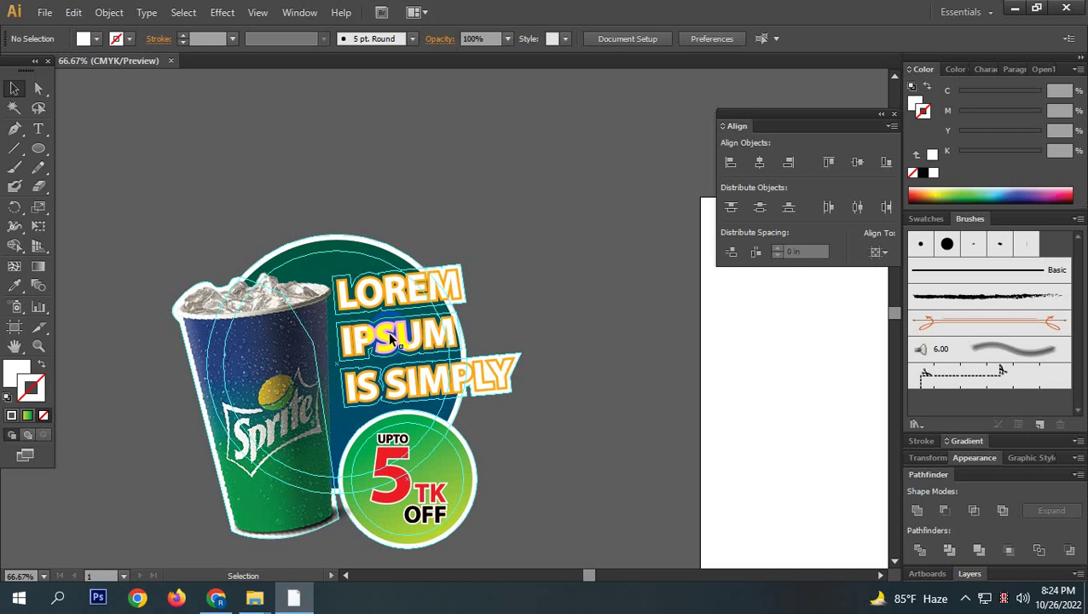
scroll(406, 305, down, 1)
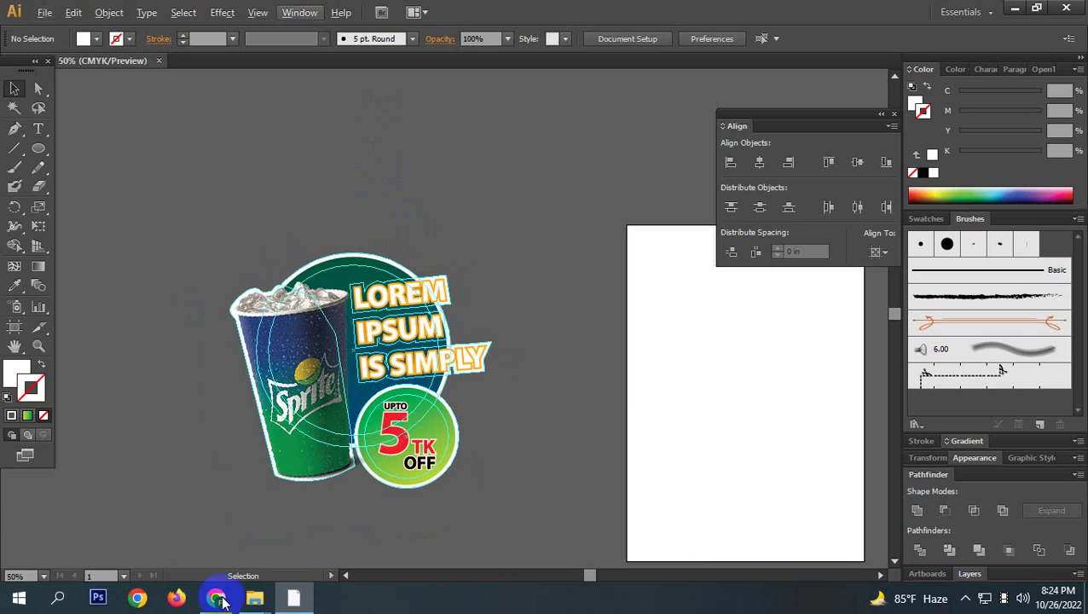
Switch to Chrome to review the course list's Dangler entry and the Dangler image search, and return to Illustrator.
click(216, 598)
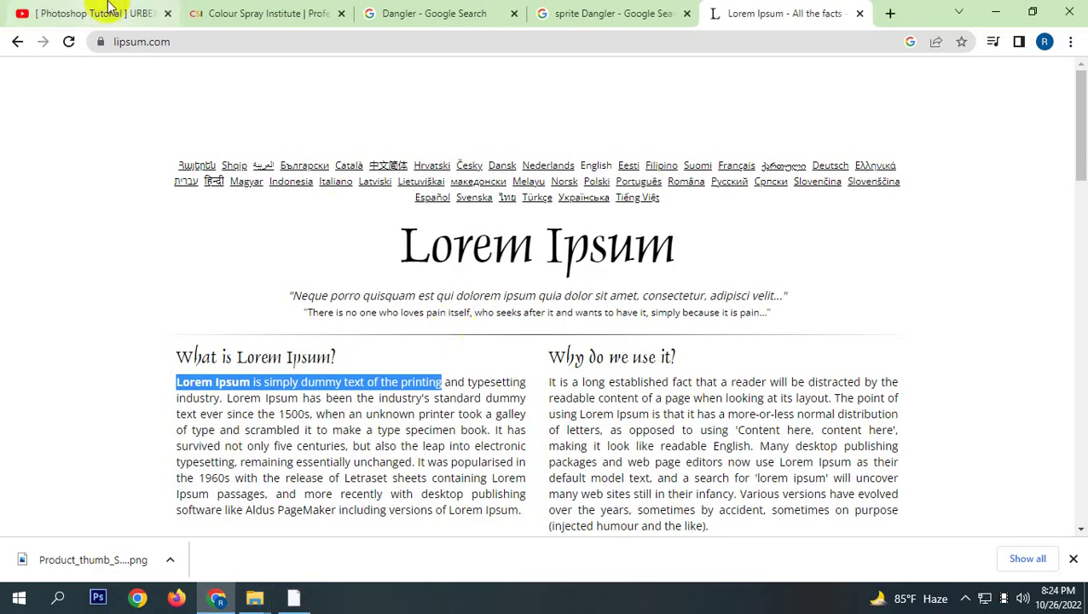
click(201, 12)
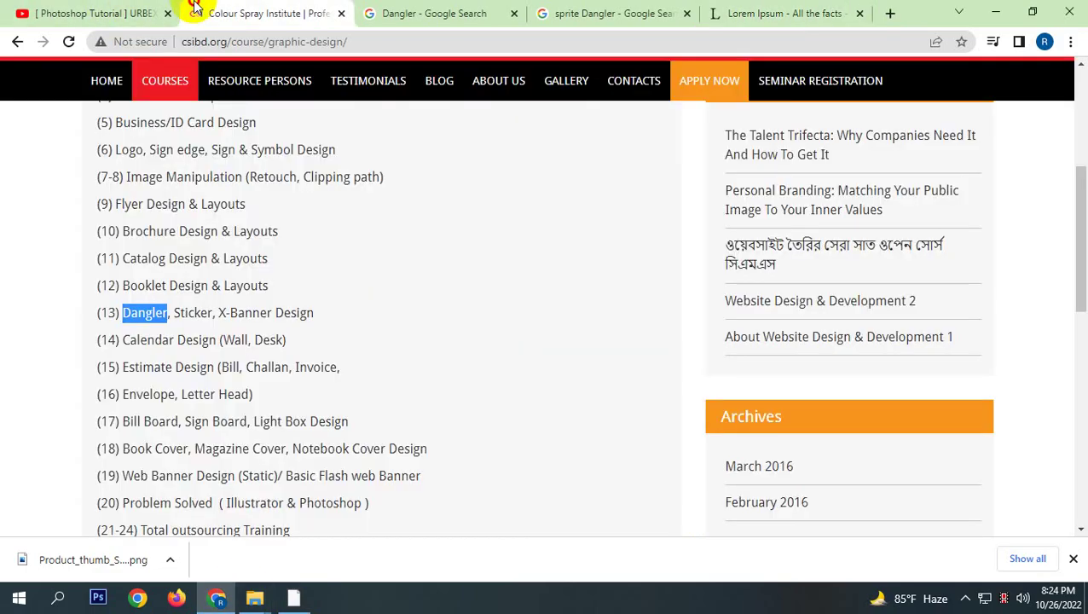
click(503, 13)
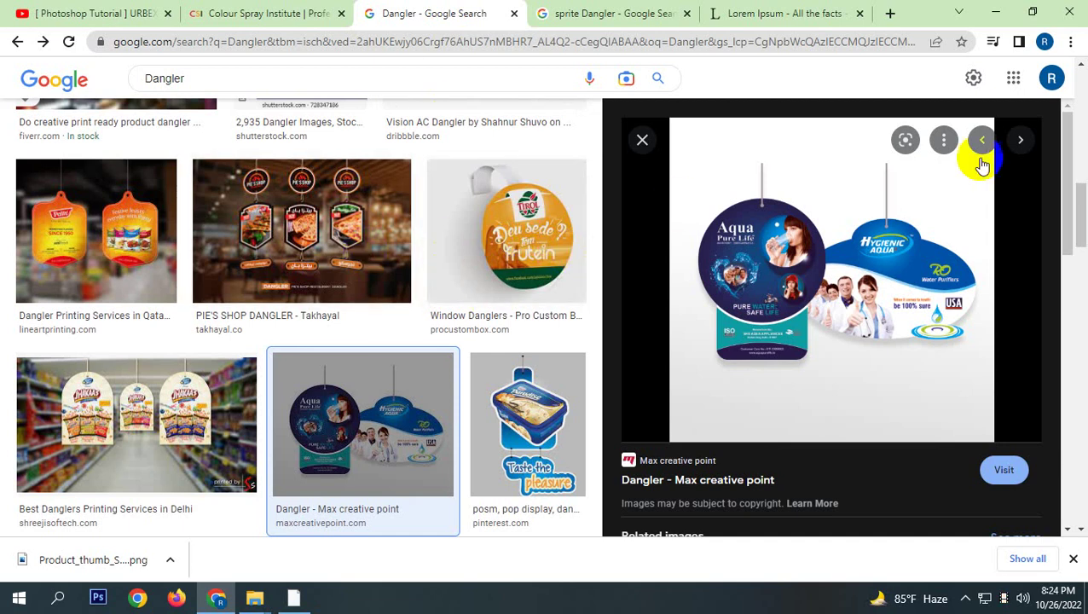
click(995, 12)
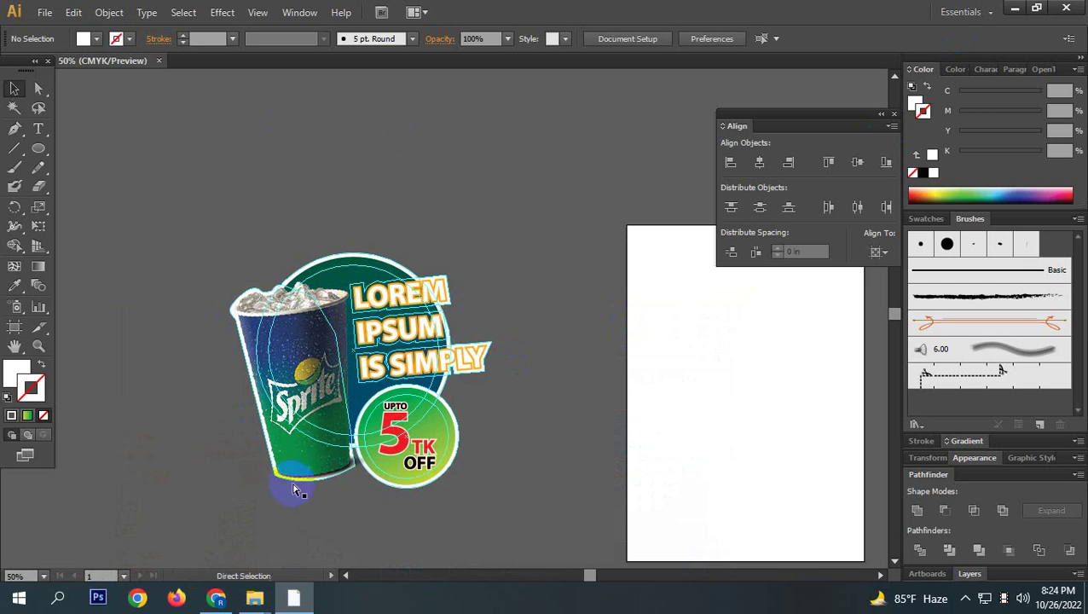
Save a copy of the document as Dangler.ai on the Desktop in Illustrator CS6 format.
key(ctrl+shift+s)
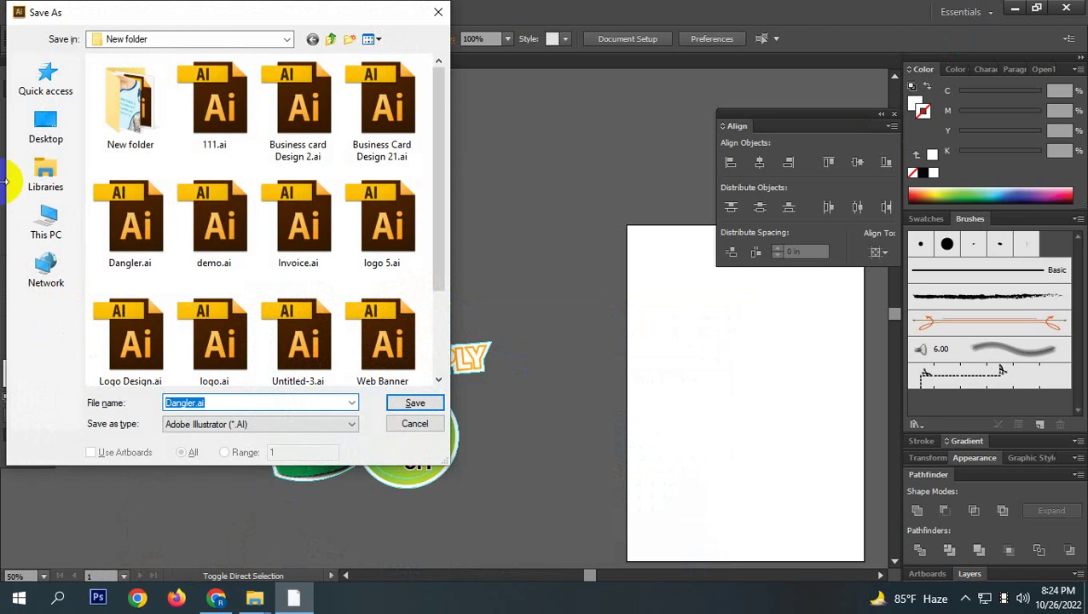
click(46, 126)
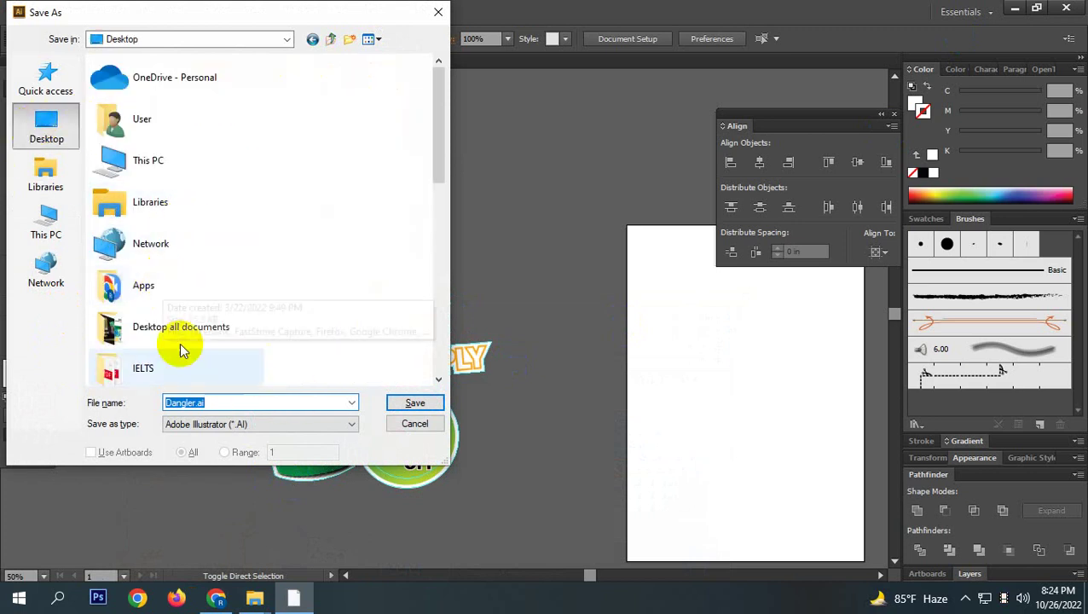
scroll(175, 346, down, 5)
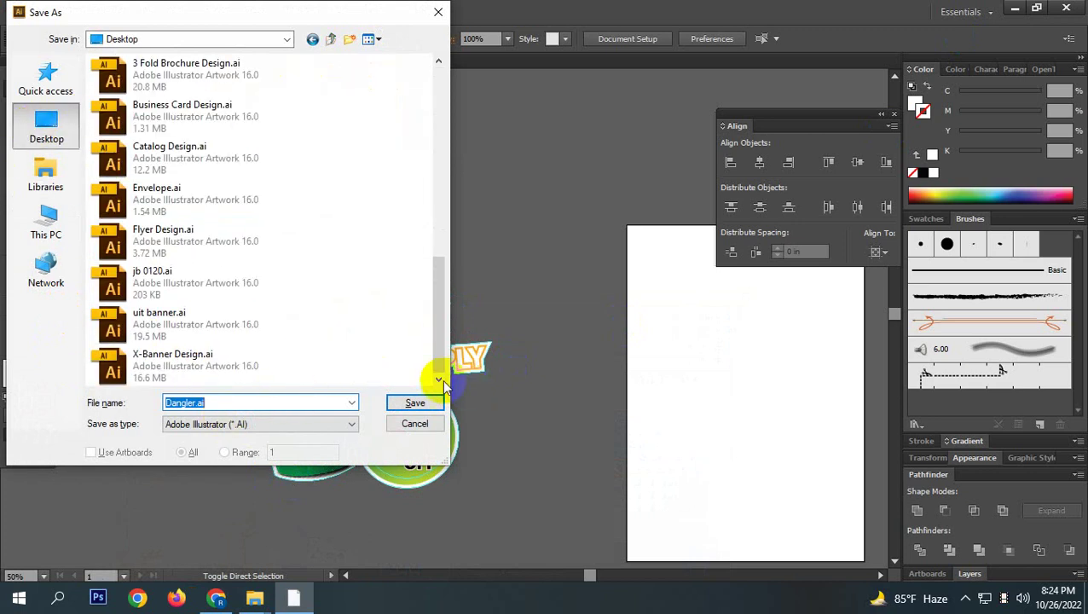
click(417, 405)
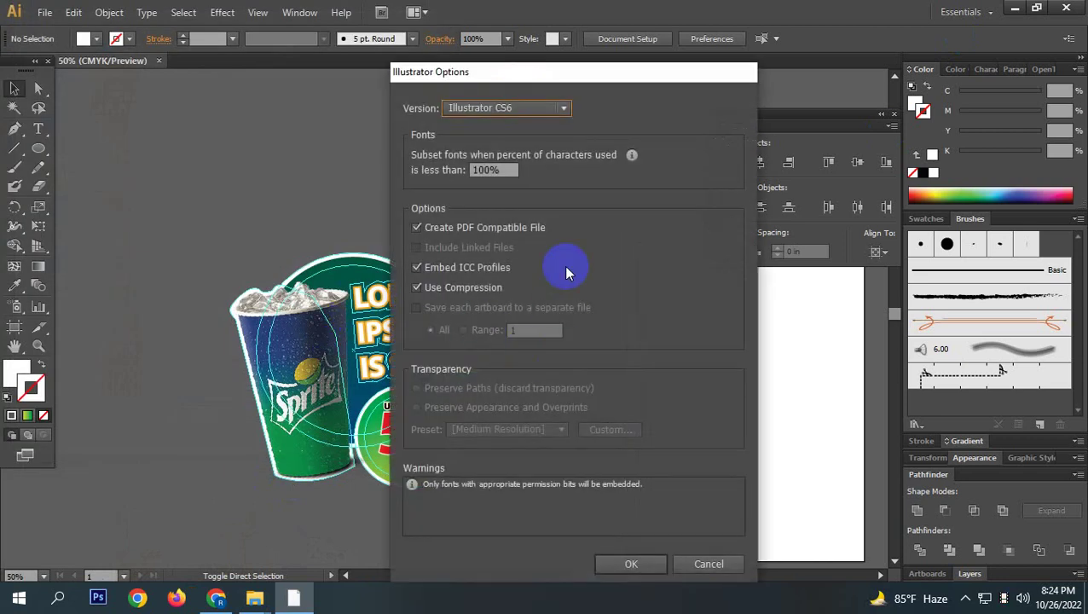
click(635, 565)
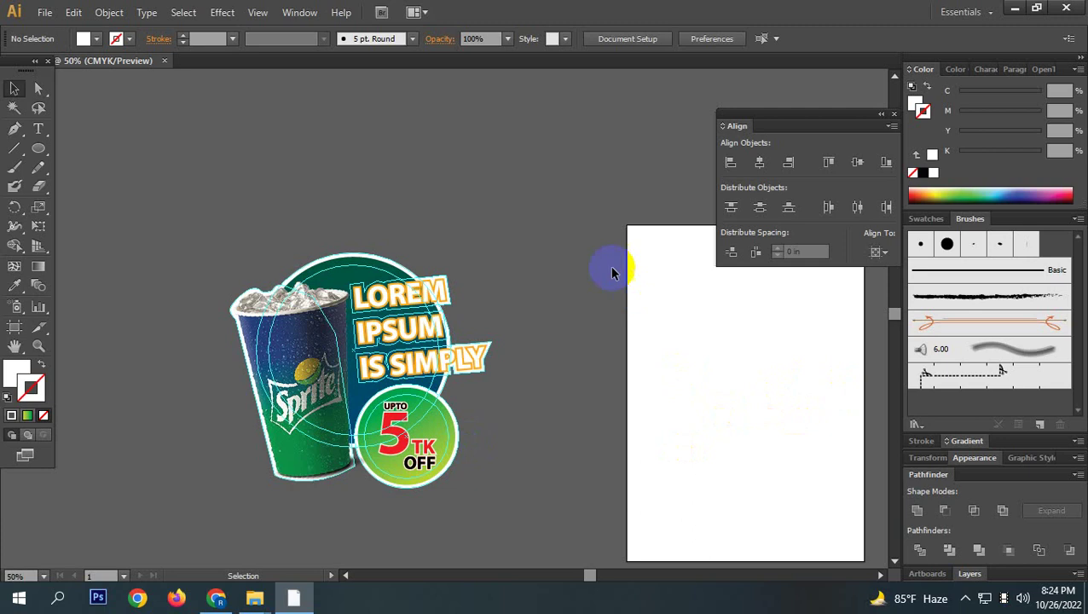
Move the complete dangler artwork with its guides from the empty canvas onto the artboard.
drag(527, 218, 177, 529)
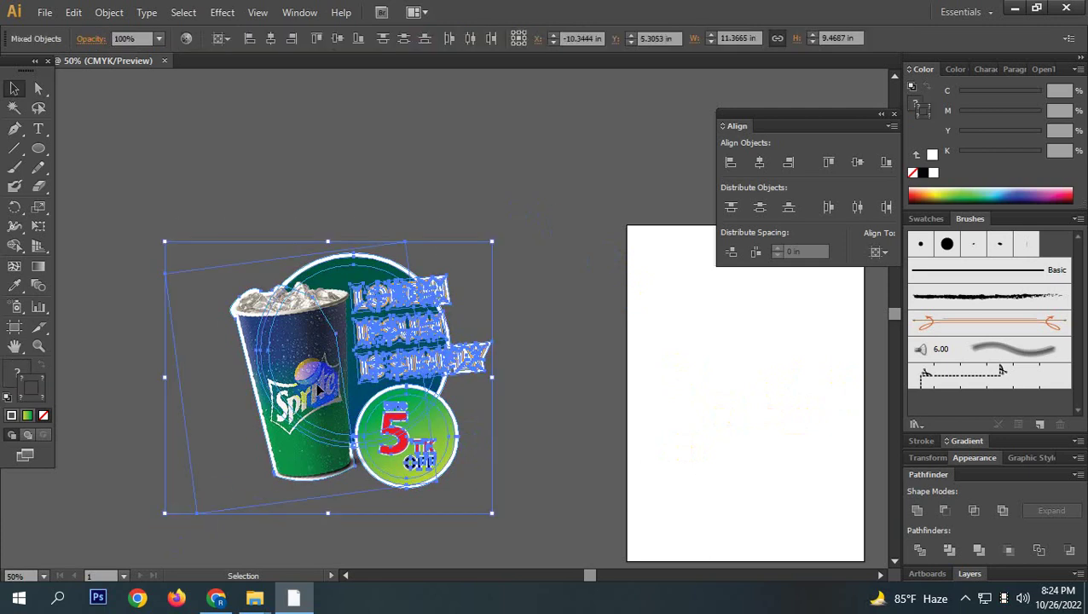
key(v)
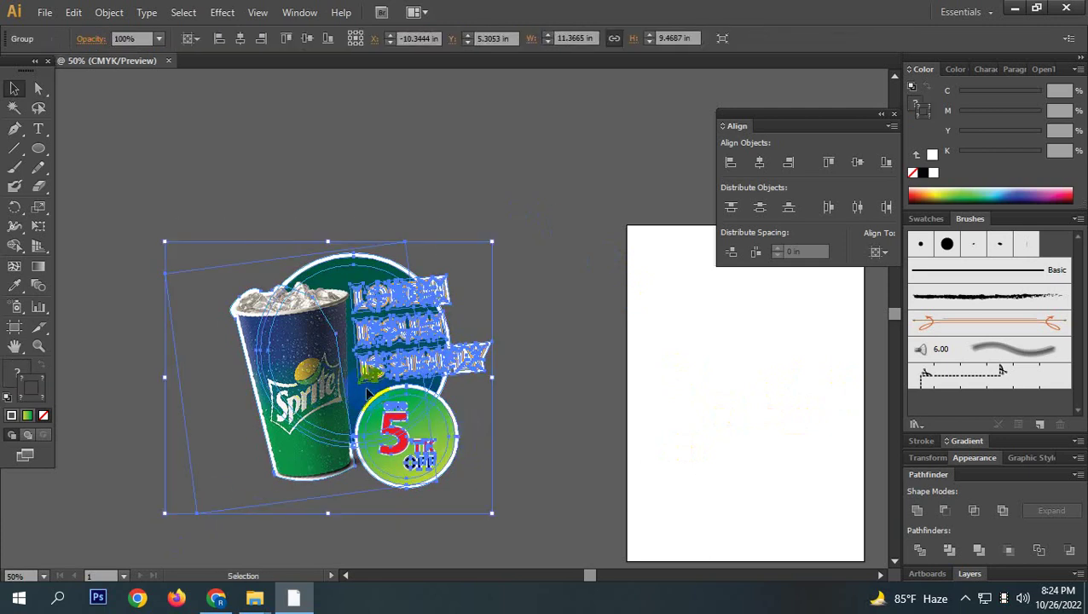
drag(354, 390, 716, 435)
scroll(680, 456, right, 5)
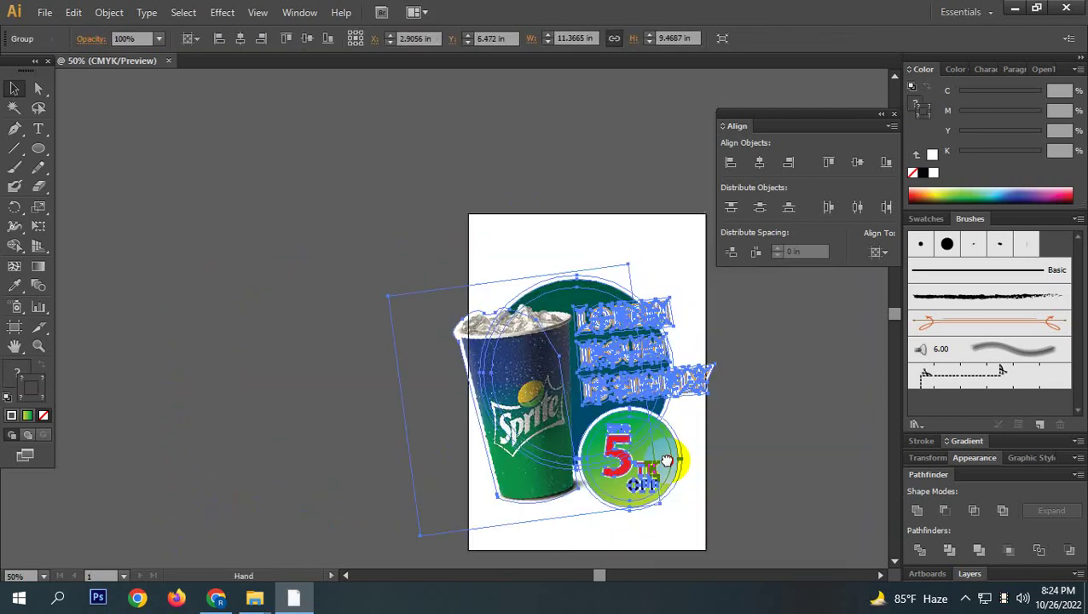
Try scaling the dangler artwork down to about 10.42 × 8.27 in to fit the artboard, and examine its guides.
click(595, 268)
drag(590, 266, 563, 285)
drag(488, 365, 496, 368)
click(632, 478)
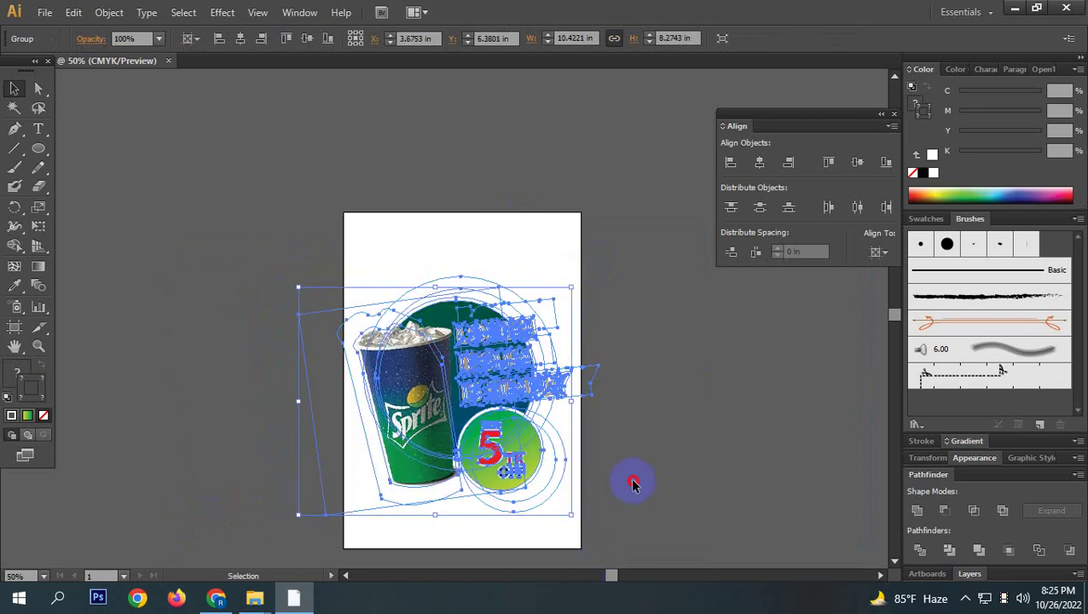
click(597, 403)
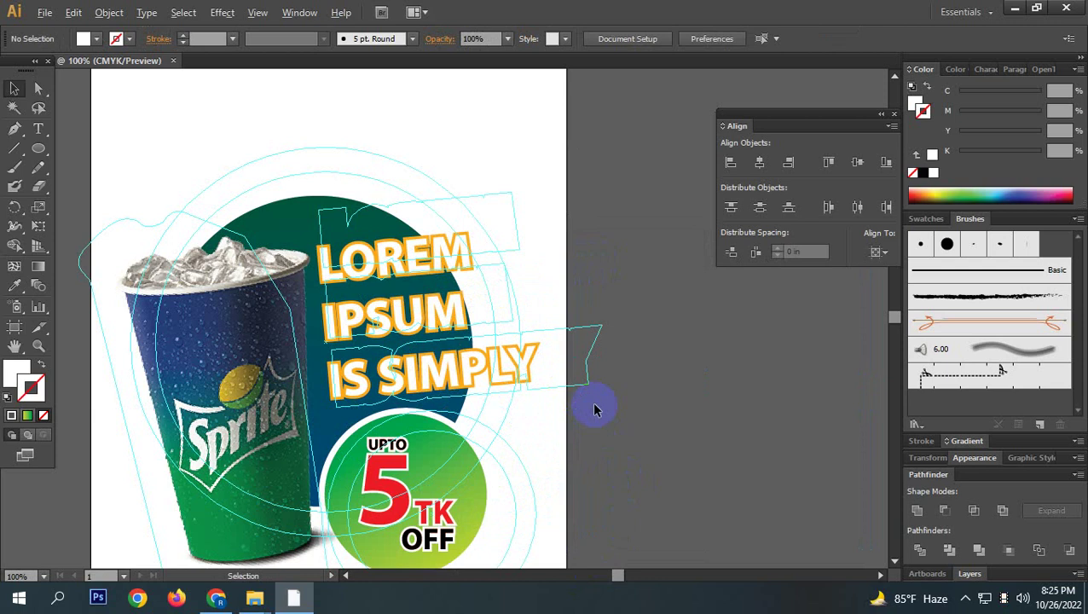
scroll(594, 410, down, 4)
scroll(595, 410, up, 3)
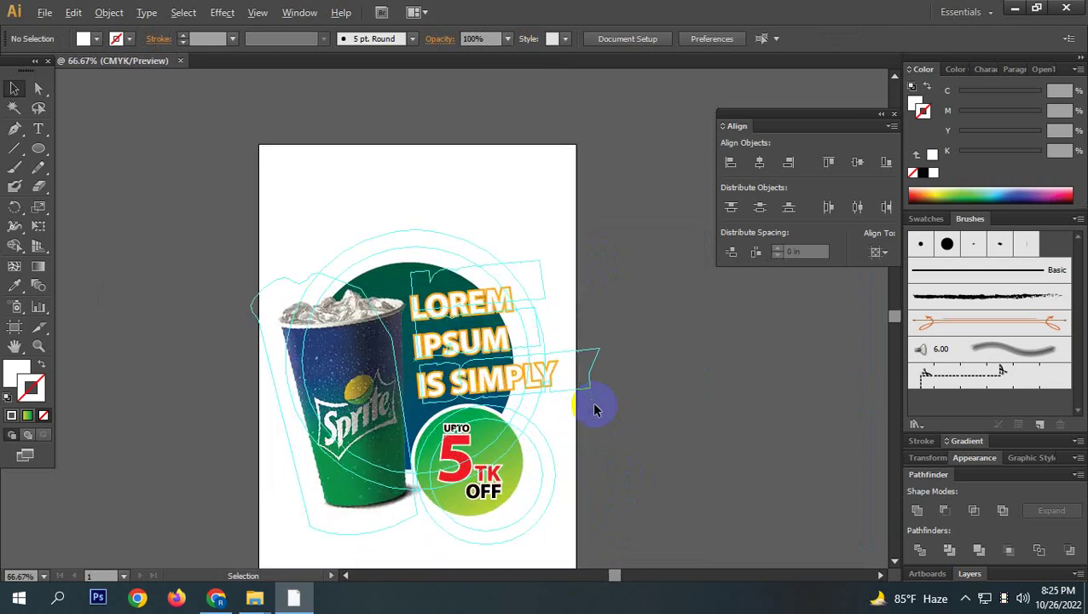
scroll(594, 410, up, 2)
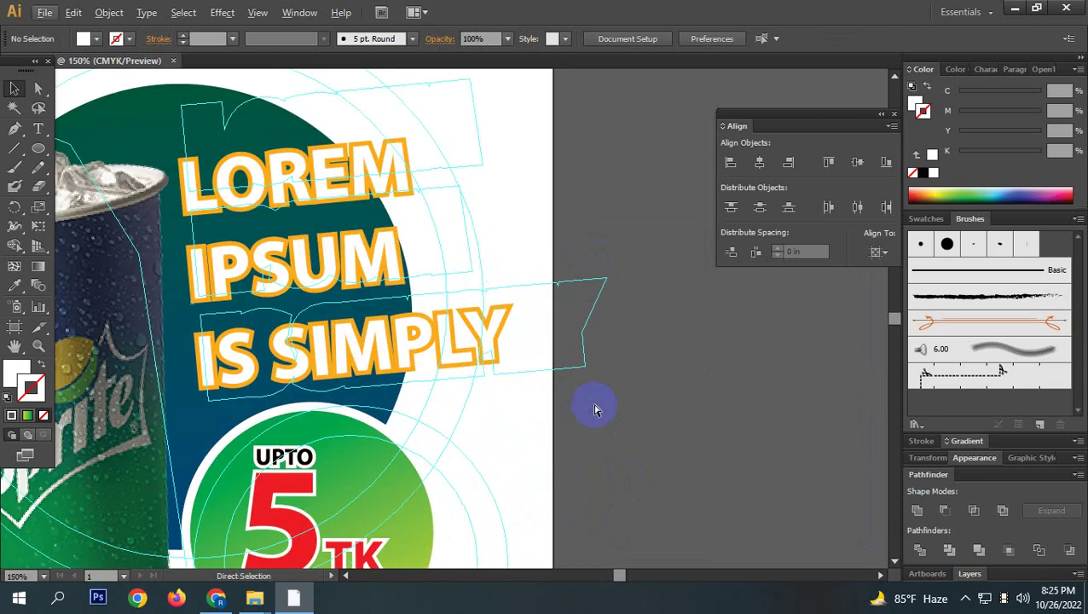
Undo the scaling of the dangler artwork and deselect it.
key(ctrl+z)
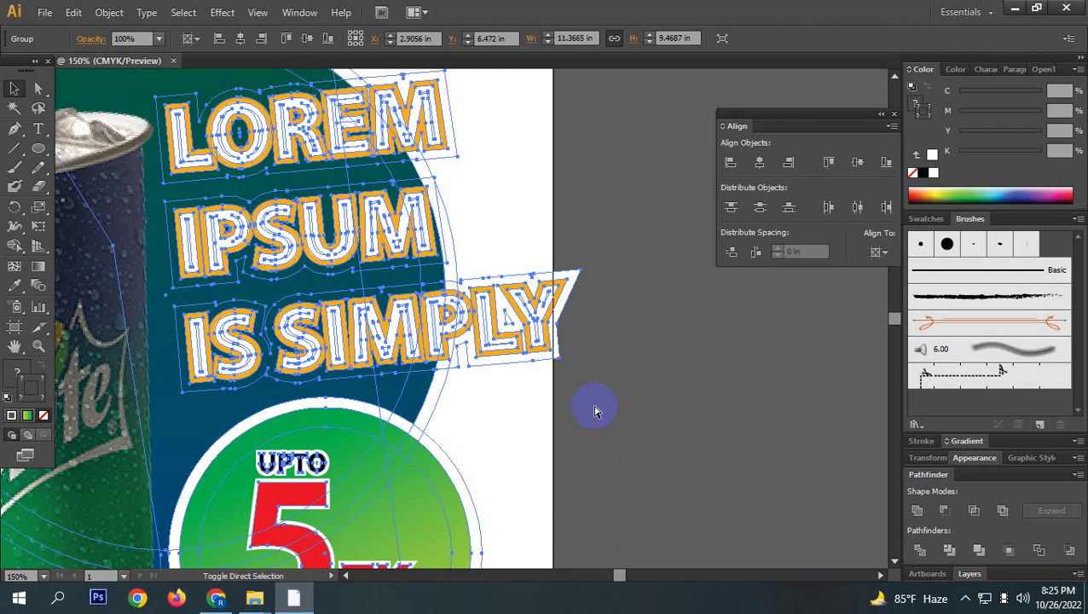
key(ctrl+z)
scroll(614, 418, down, 2)
click(667, 435)
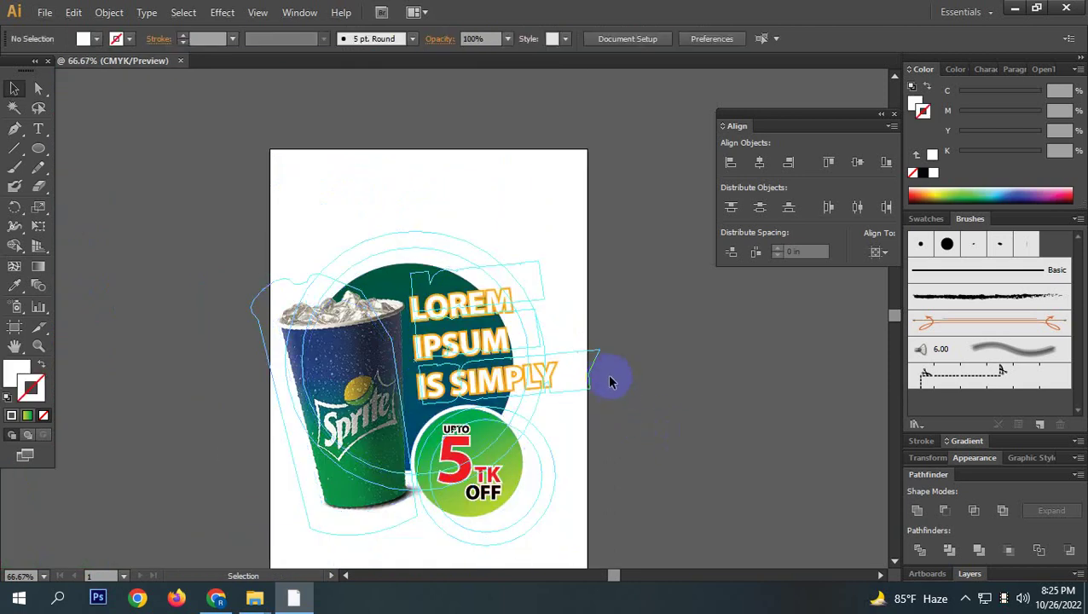
click(602, 375)
click(680, 388)
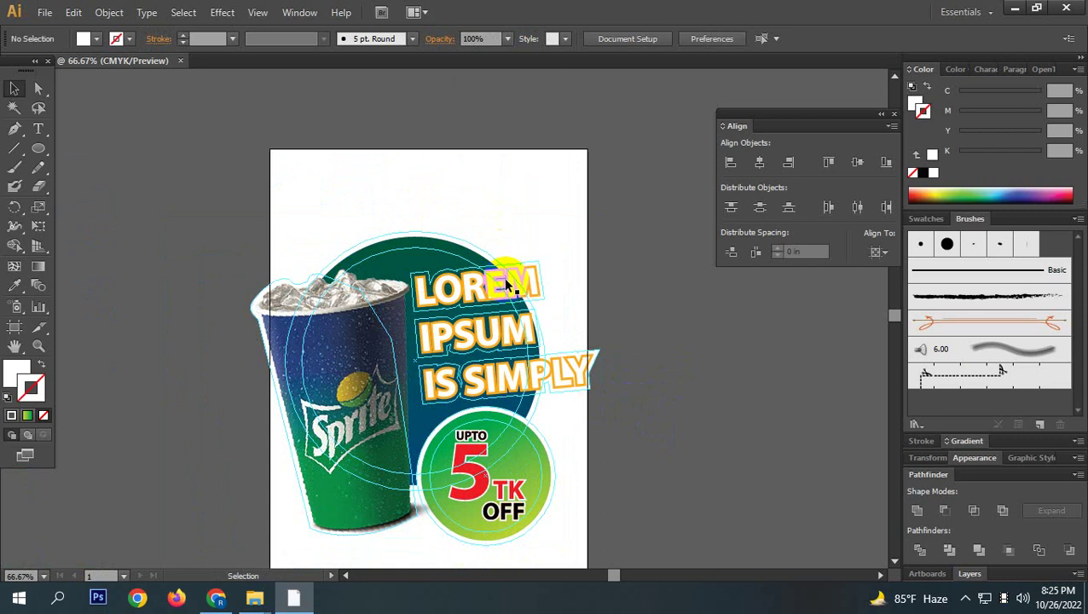
Widen the artboard on both sides to about 10.42 in so the whole dangler fits inside it.
scroll(588, 307, down, 2)
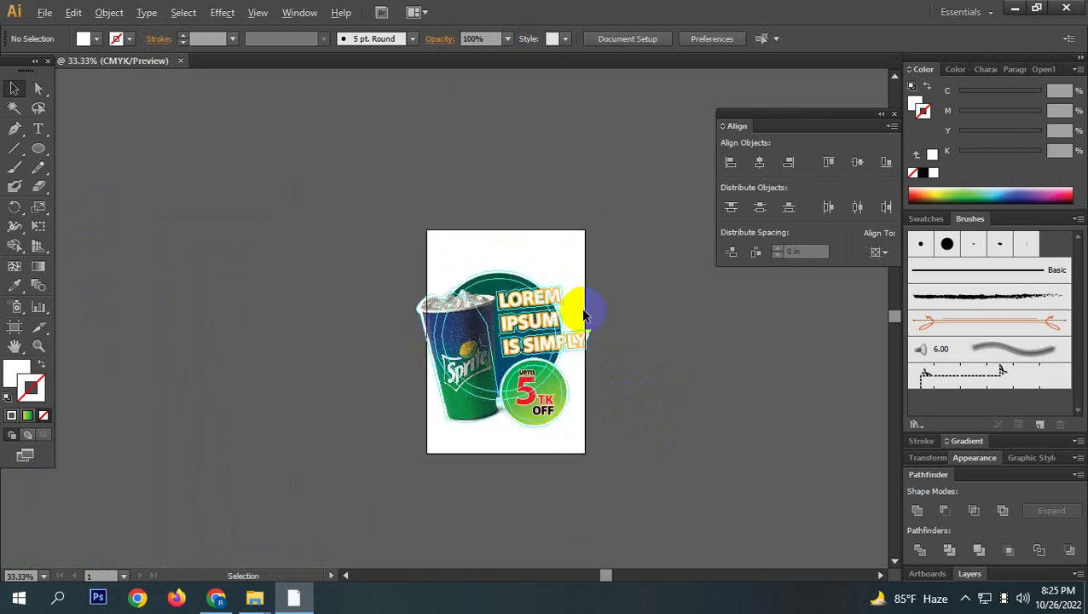
click(12, 329)
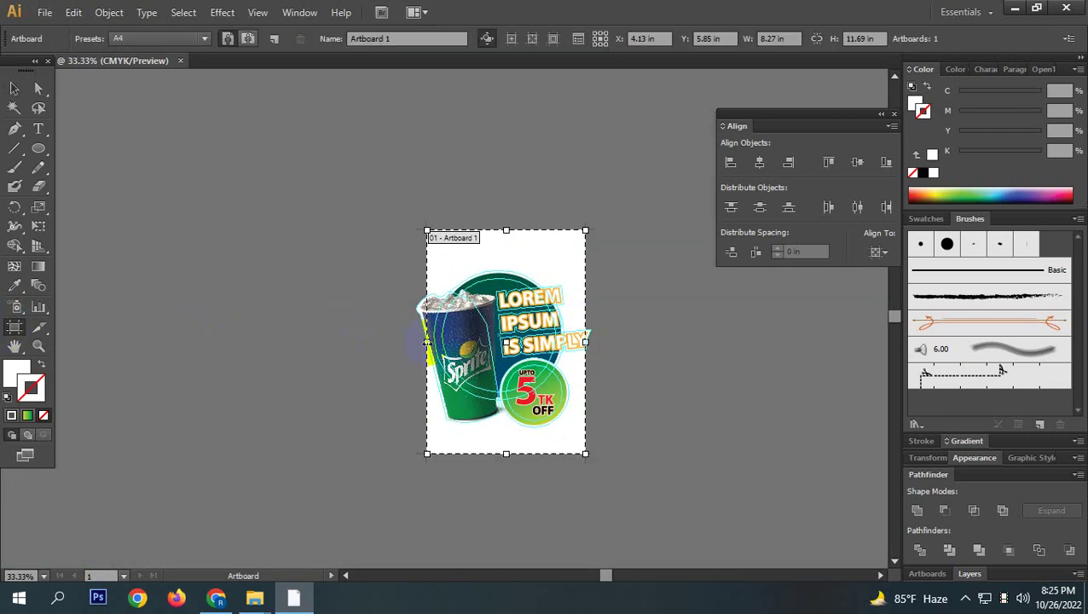
drag(427, 341, 403, 341)
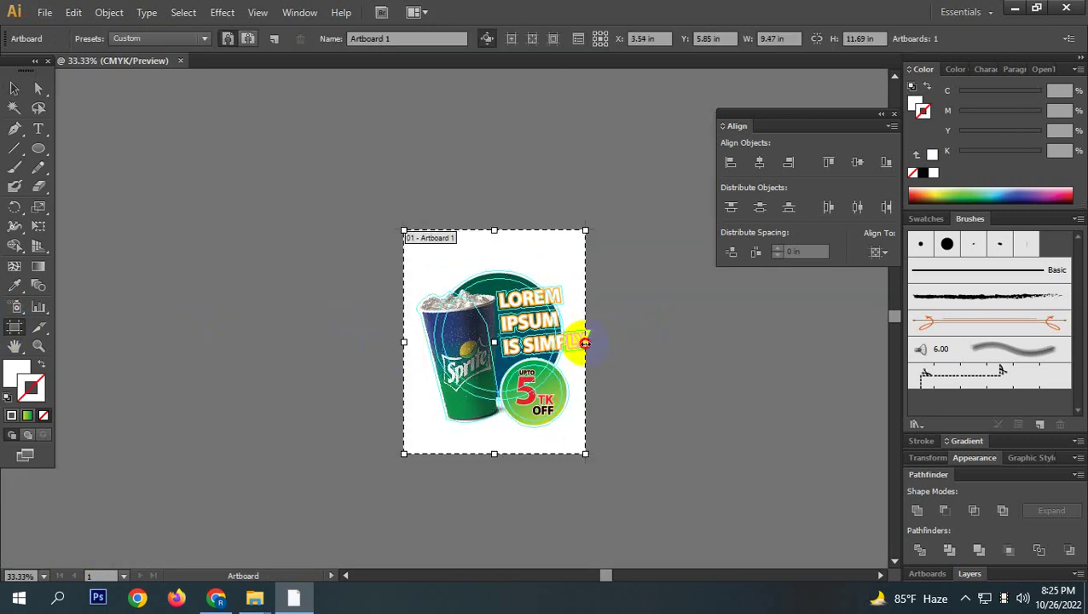
drag(585, 342, 603, 340)
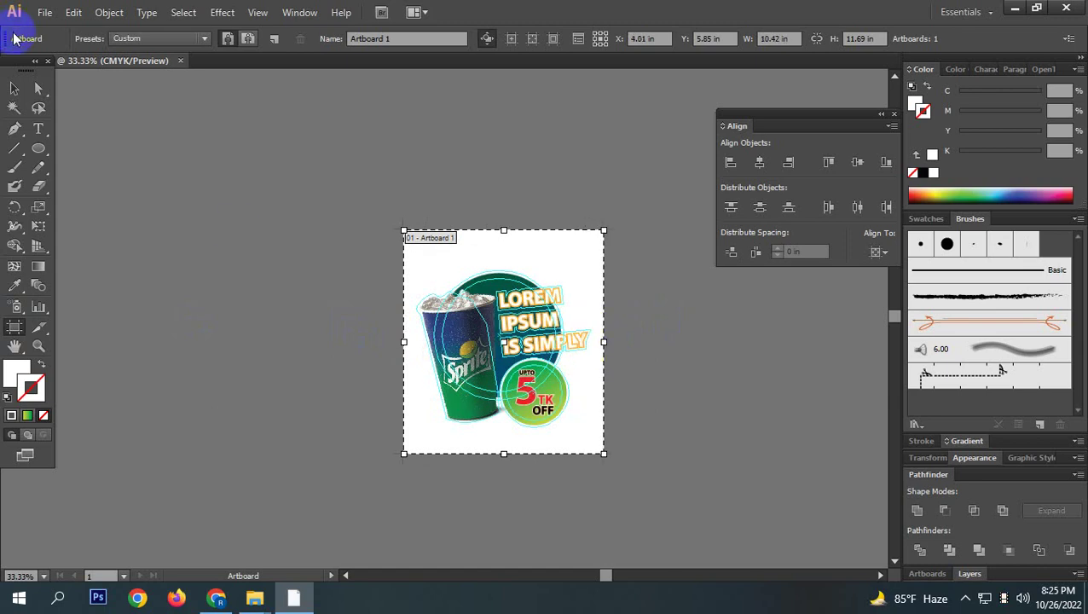
click(13, 88)
scroll(669, 331, up, 2)
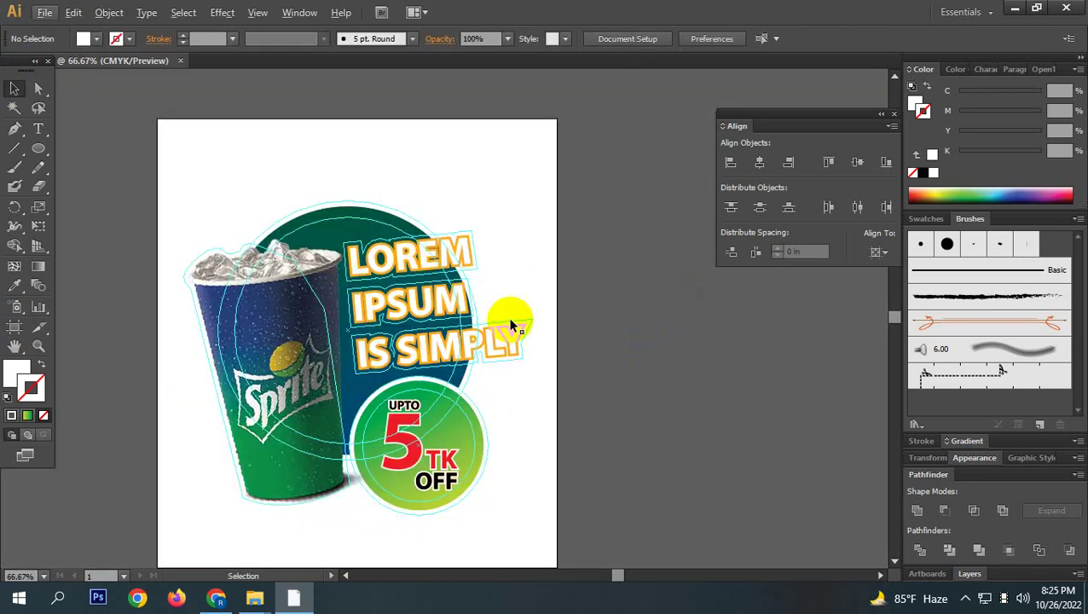
click(522, 360)
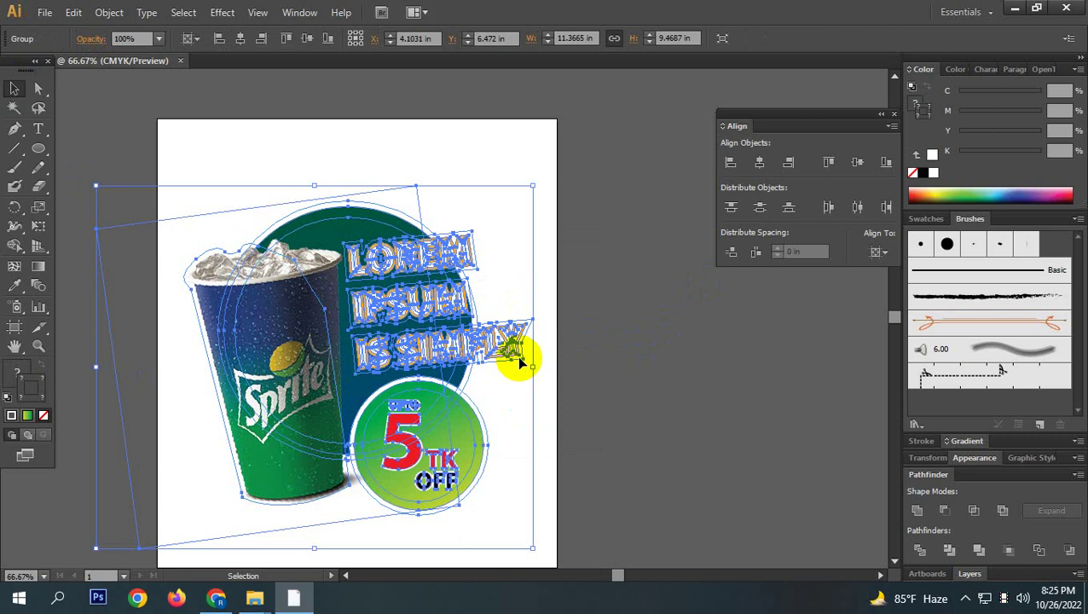
click(711, 449)
drag(712, 455, 674, 390)
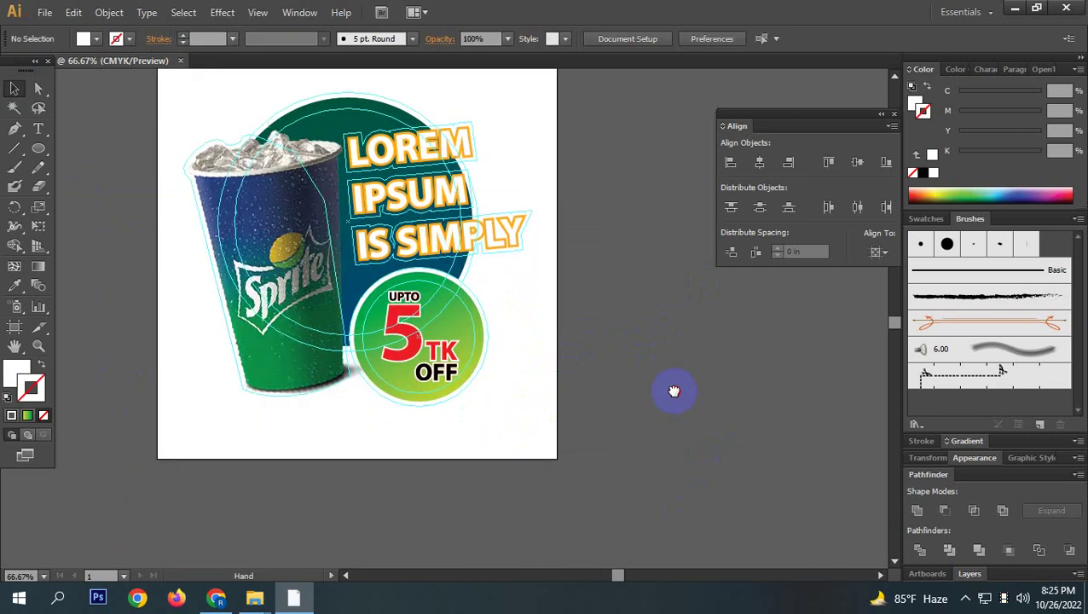
scroll(212, 87, up, 2)
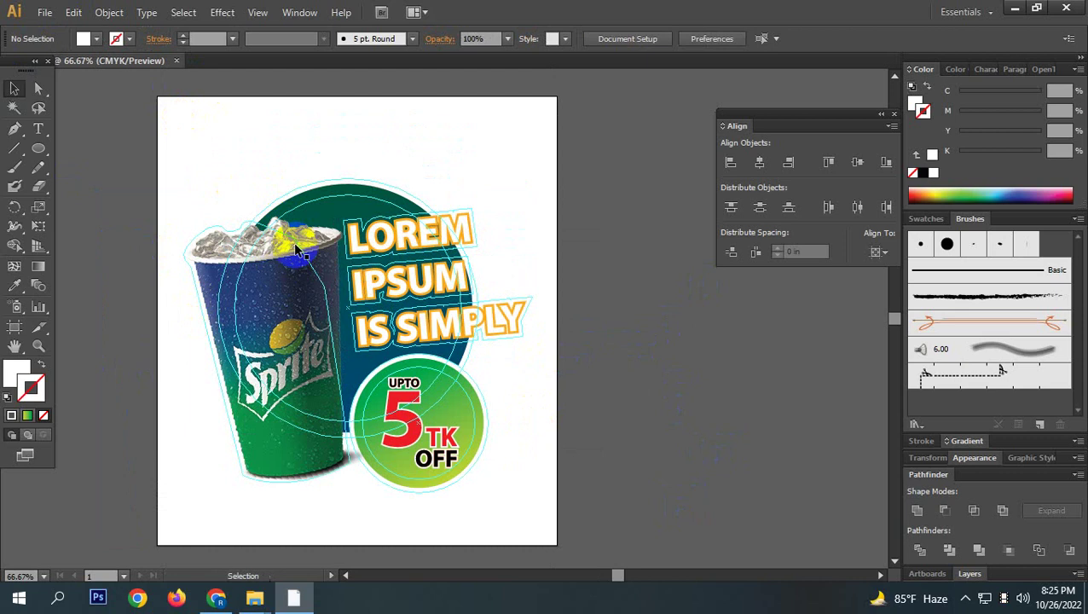
Export the artboard to the Desktop as Dangler.png in PNG format, at High (300 ppi) resolution with a transparent background.
click(44, 13)
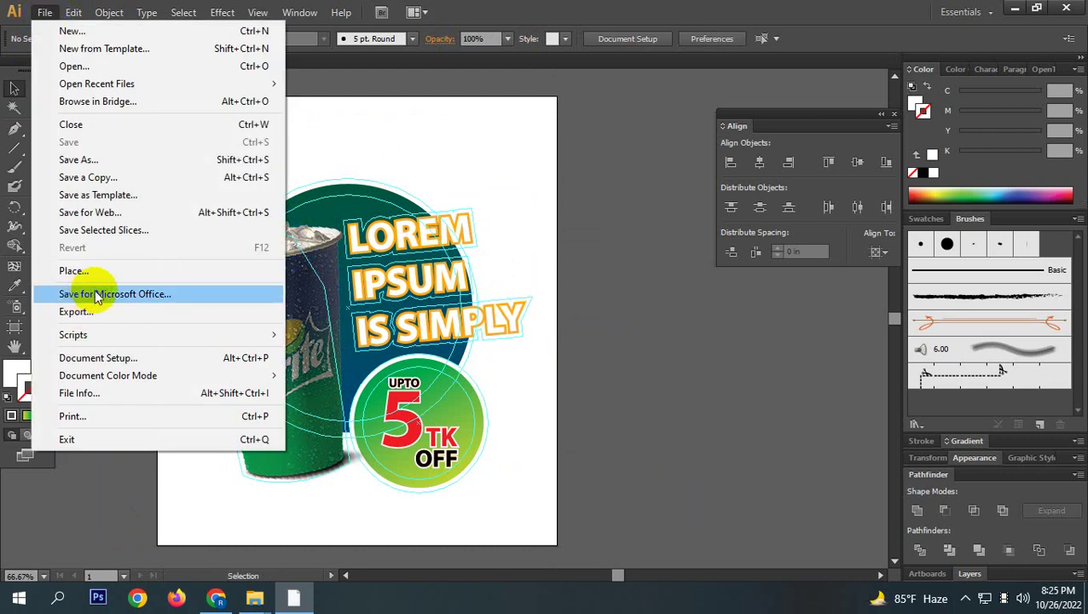
click(72, 314)
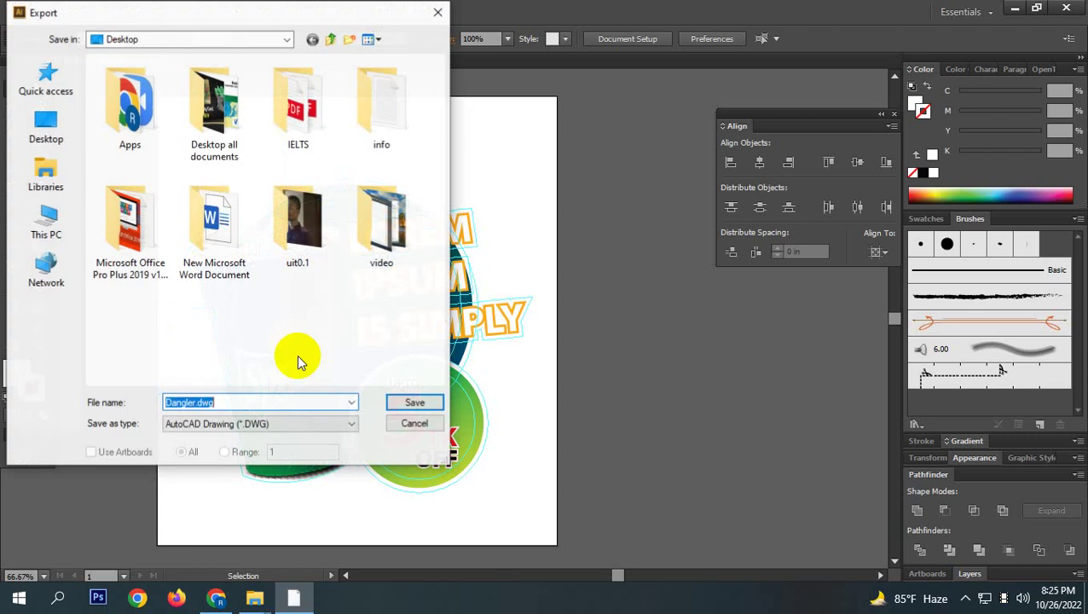
click(209, 424)
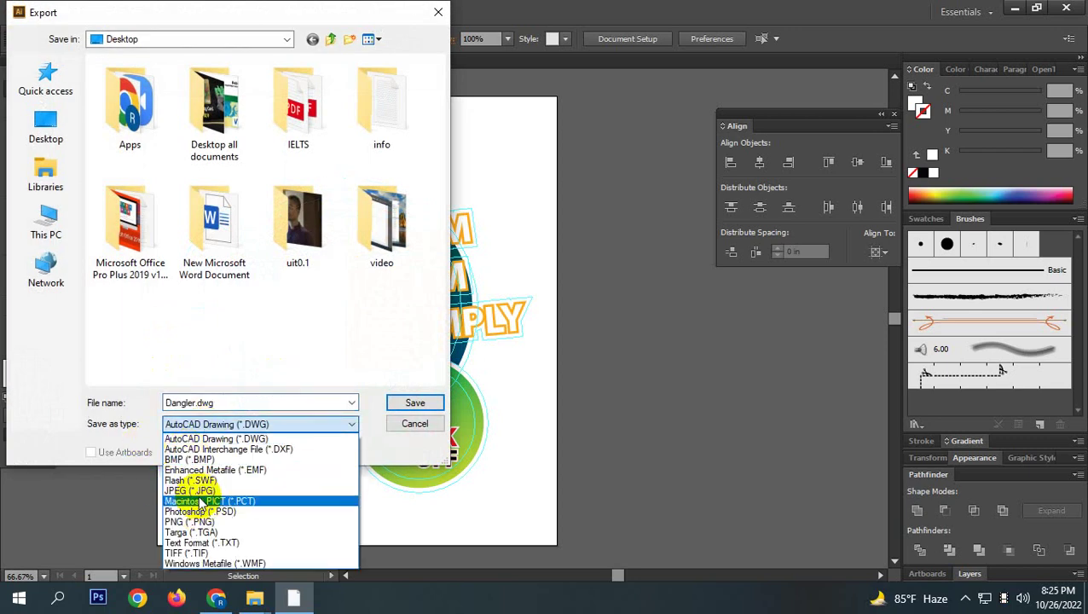
click(186, 521)
click(118, 460)
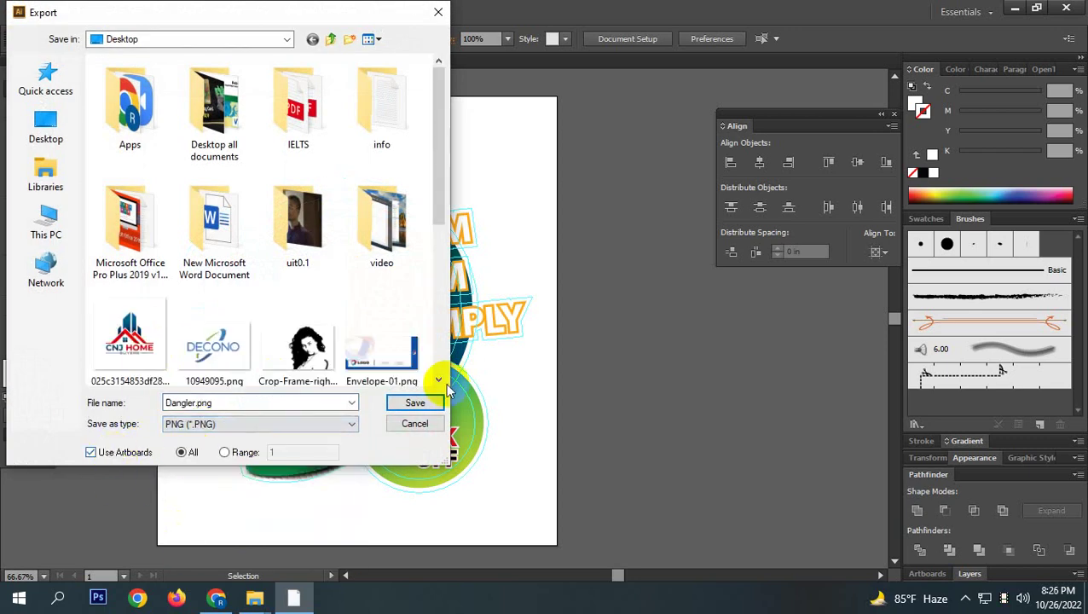
click(415, 402)
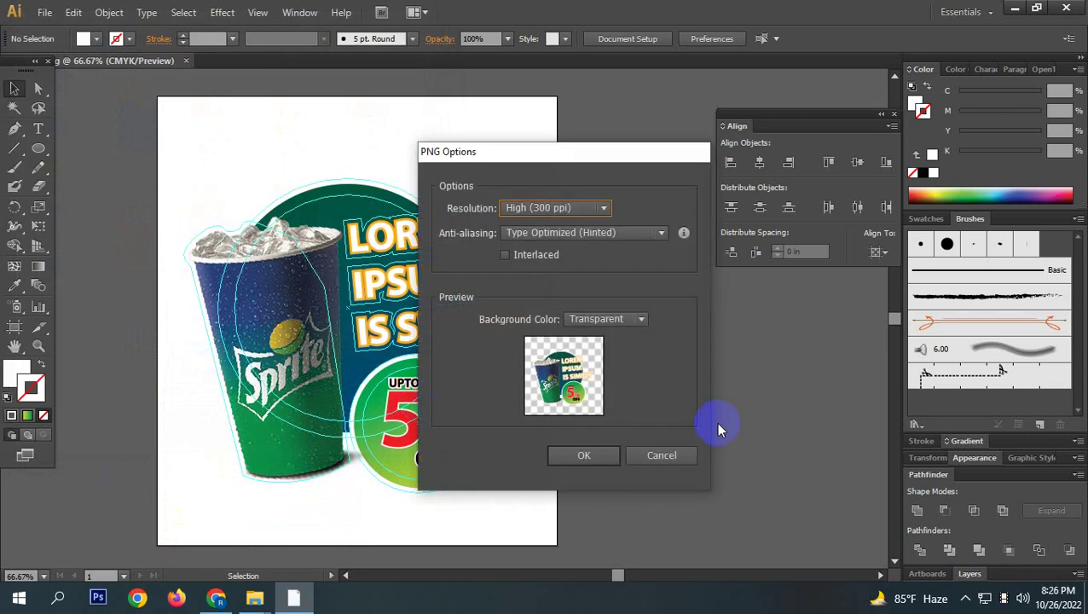
click(607, 459)
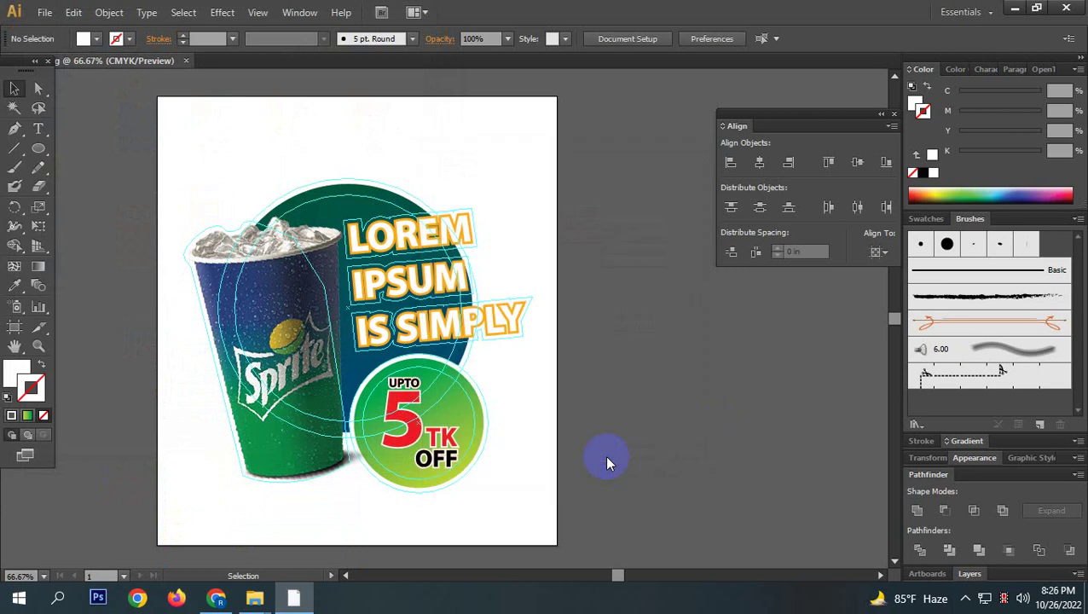
Open the exported Dangler-01.png from the desktop to review it, close it and return to Illustrator.
click(1015, 12)
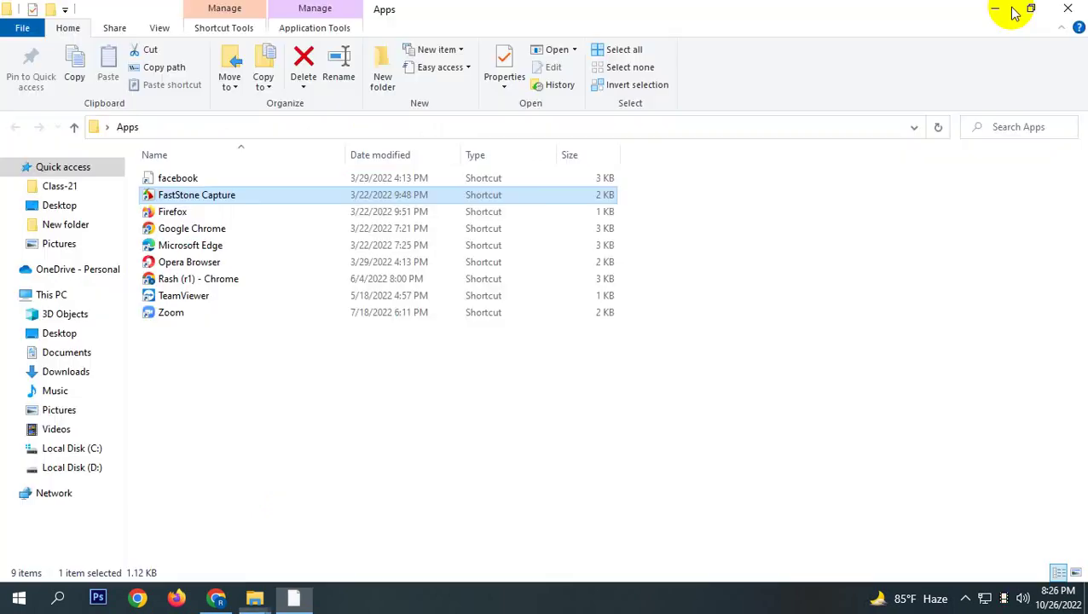
click(1001, 10)
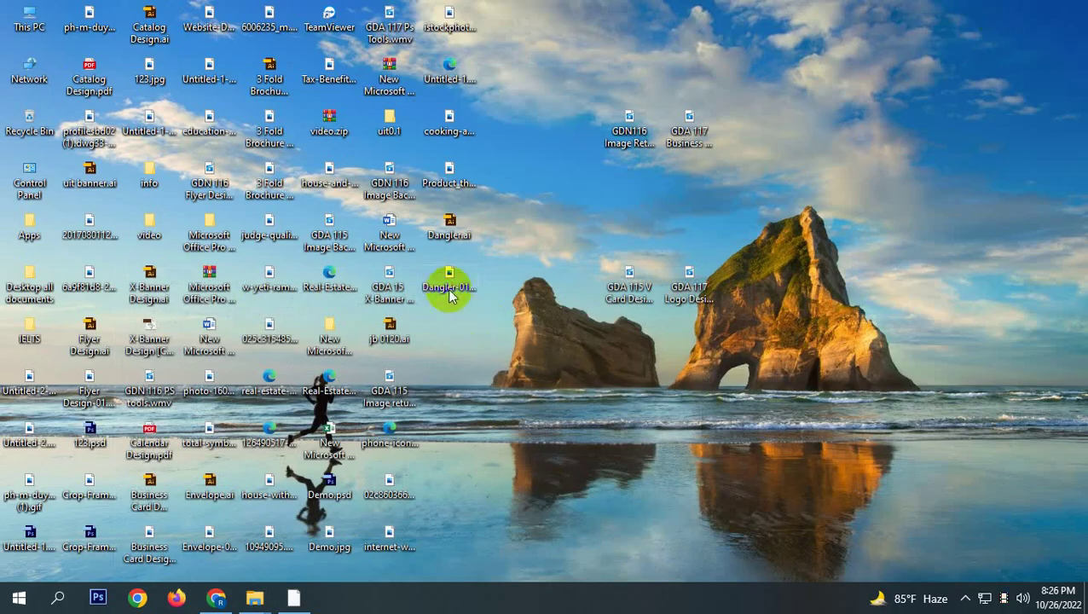
double_click(446, 287)
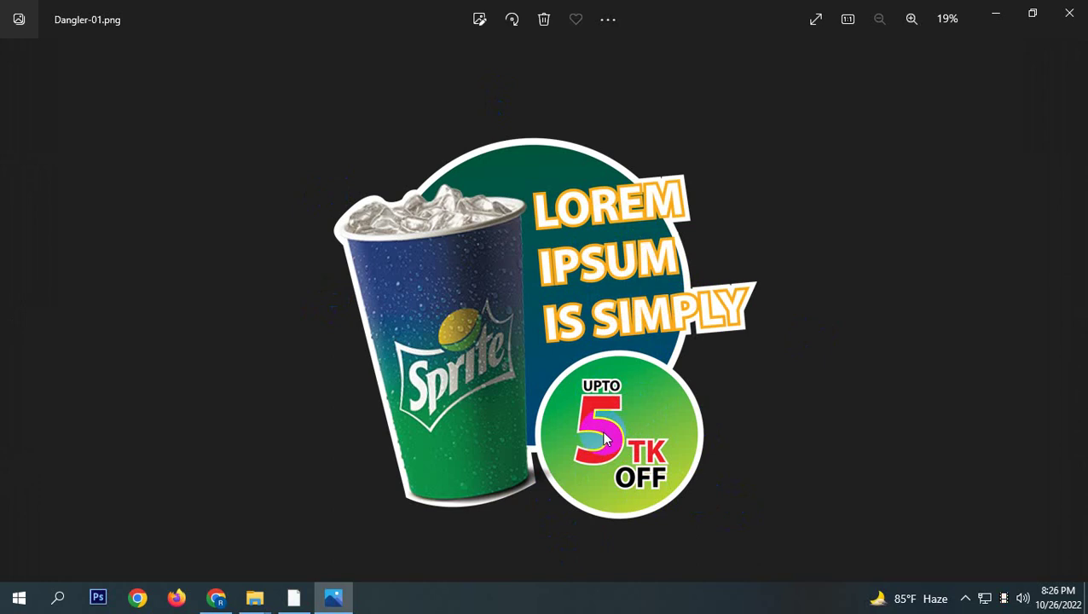
click(1069, 13)
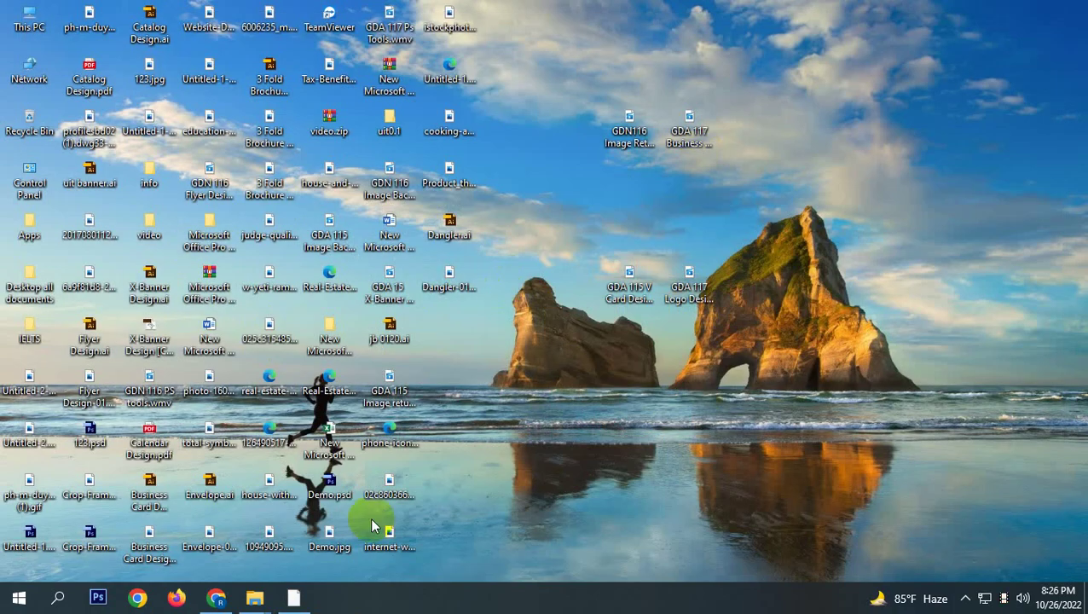
click(293, 598)
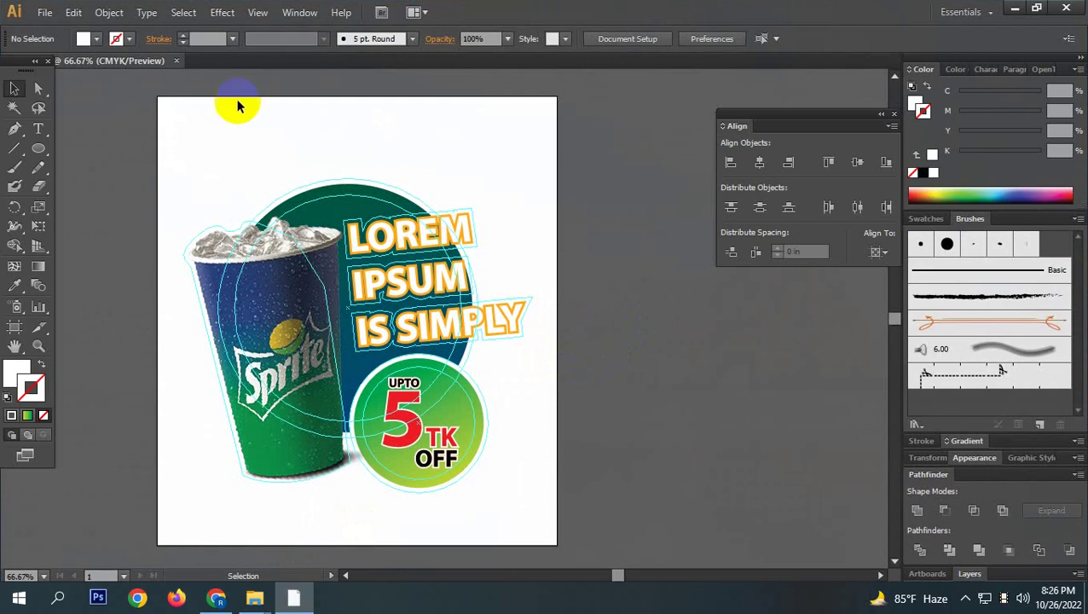
click(311, 162)
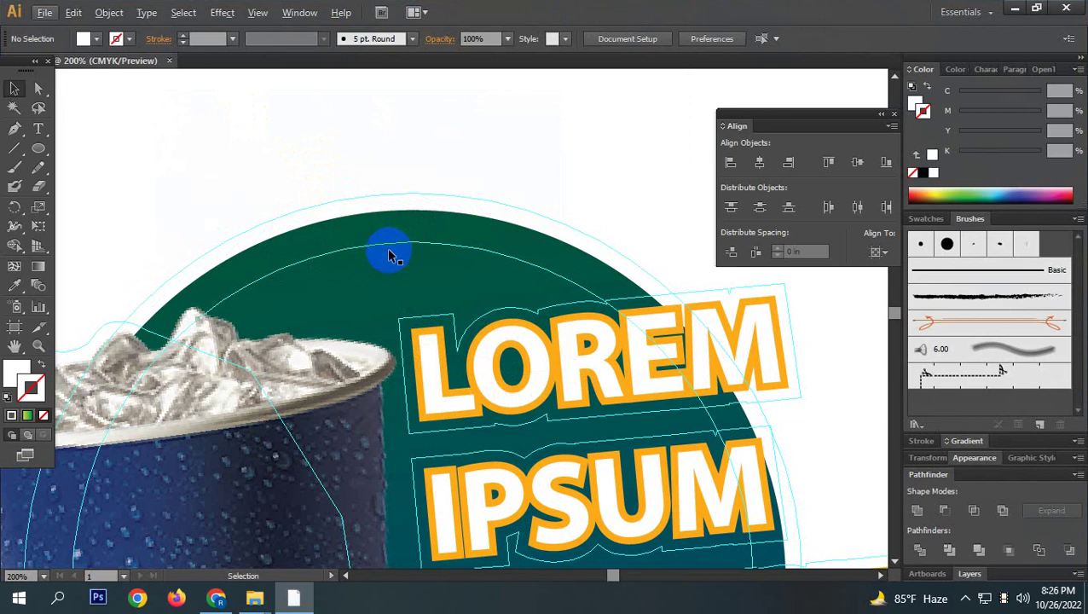
Move the grouped dangler artwork off the artboard onto the empty canvas beside it and deselect it.
scroll(522, 261, down, 2)
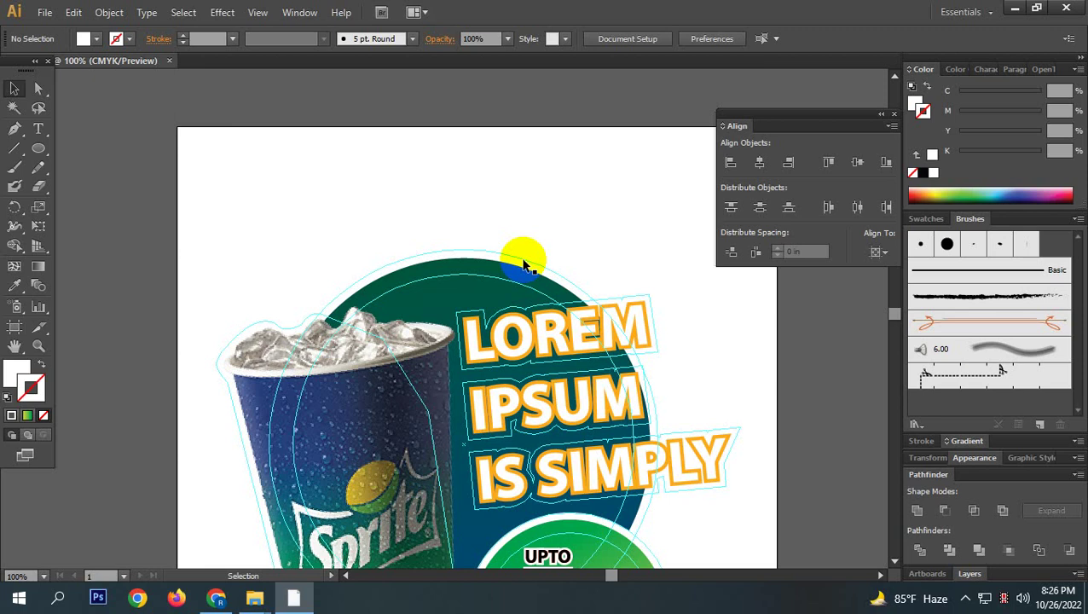
scroll(493, 320, up, 2)
scroll(486, 311, down, 1)
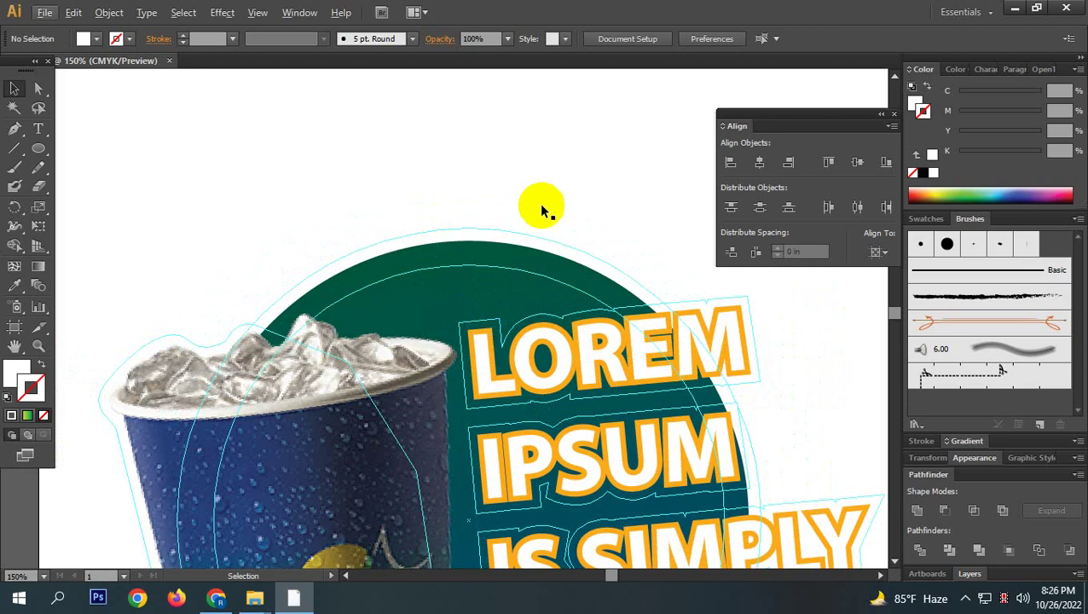
scroll(472, 270, up, 1)
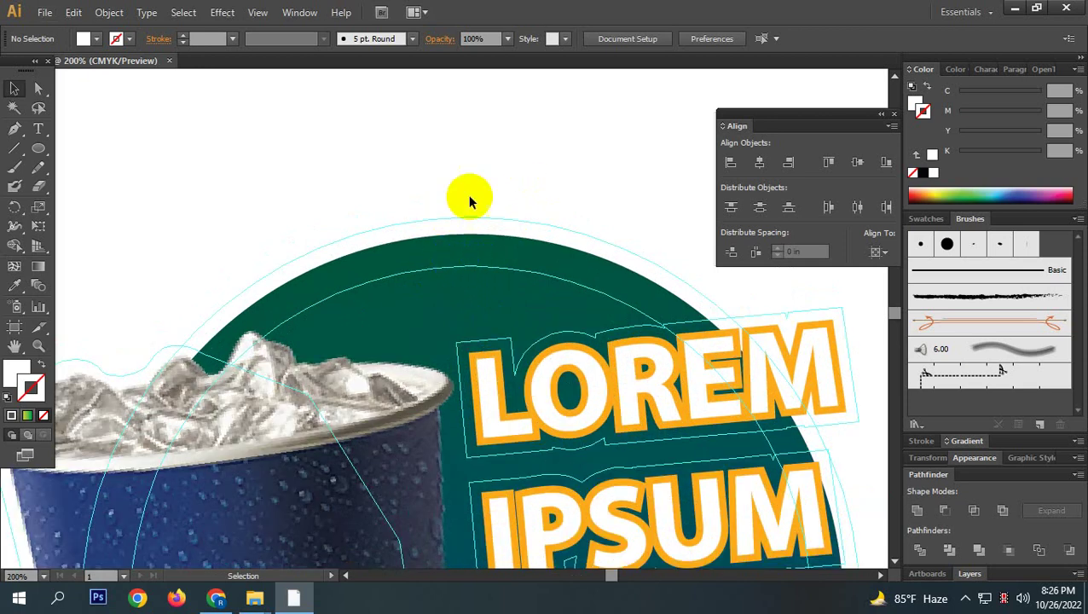
drag(564, 224, 547, 293)
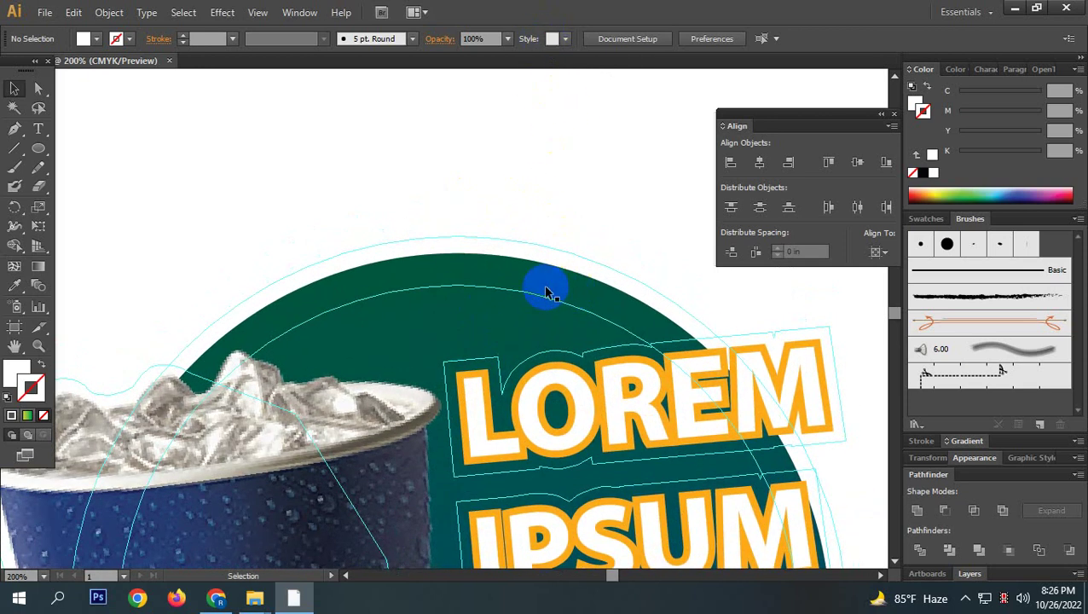
scroll(547, 293, down, 2)
click(549, 282)
scroll(547, 280, down, 3)
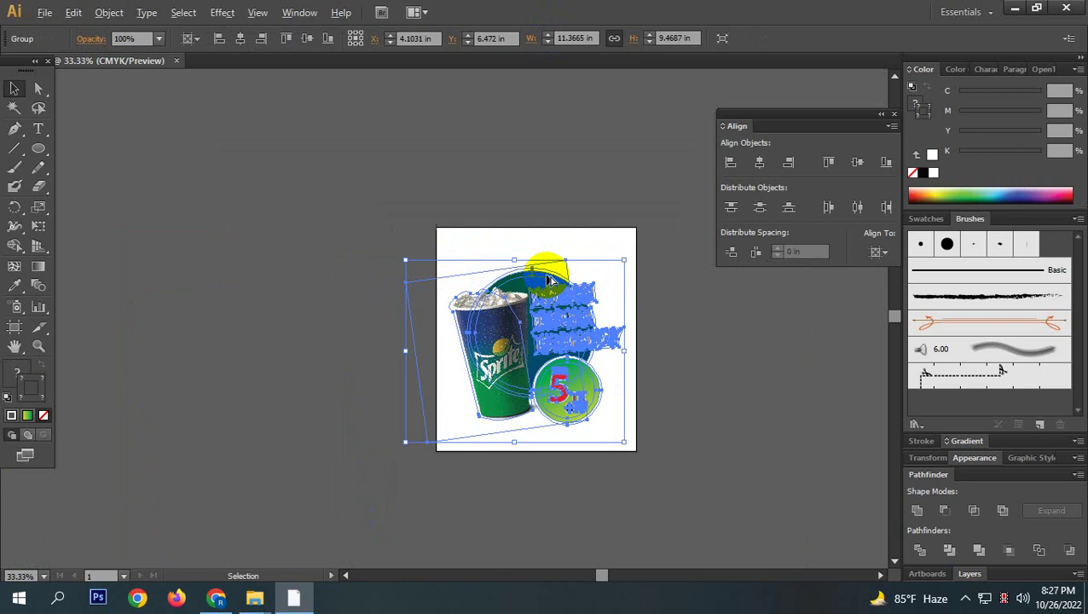
drag(547, 281, 265, 294)
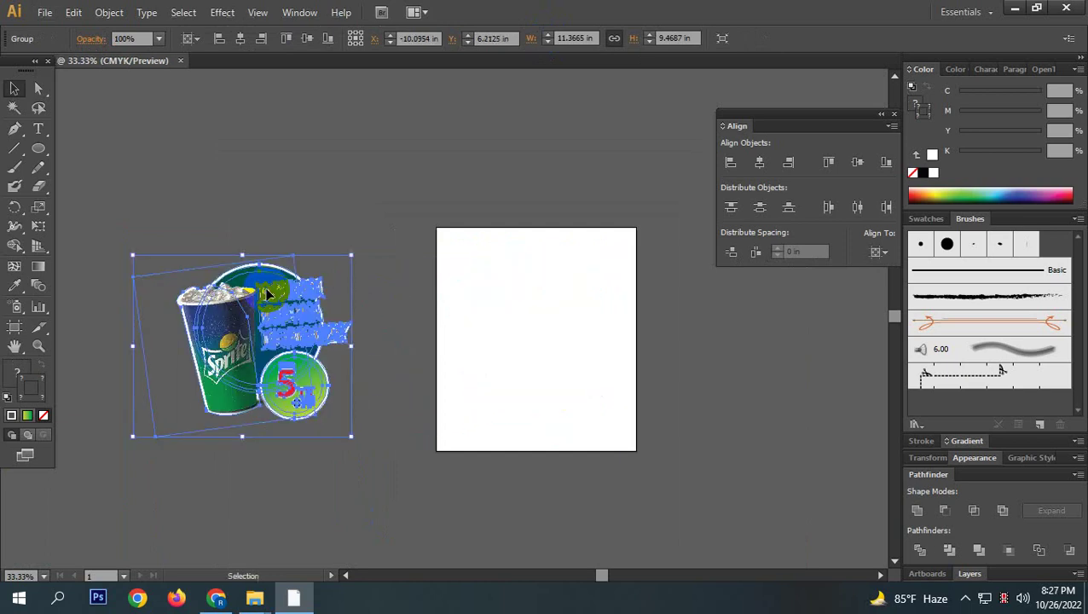
click(318, 456)
Ungroup the dangler artwork and deselect it.
drag(318, 456, 469, 388)
scroll(397, 202, up, 2)
scroll(396, 203, up, 1)
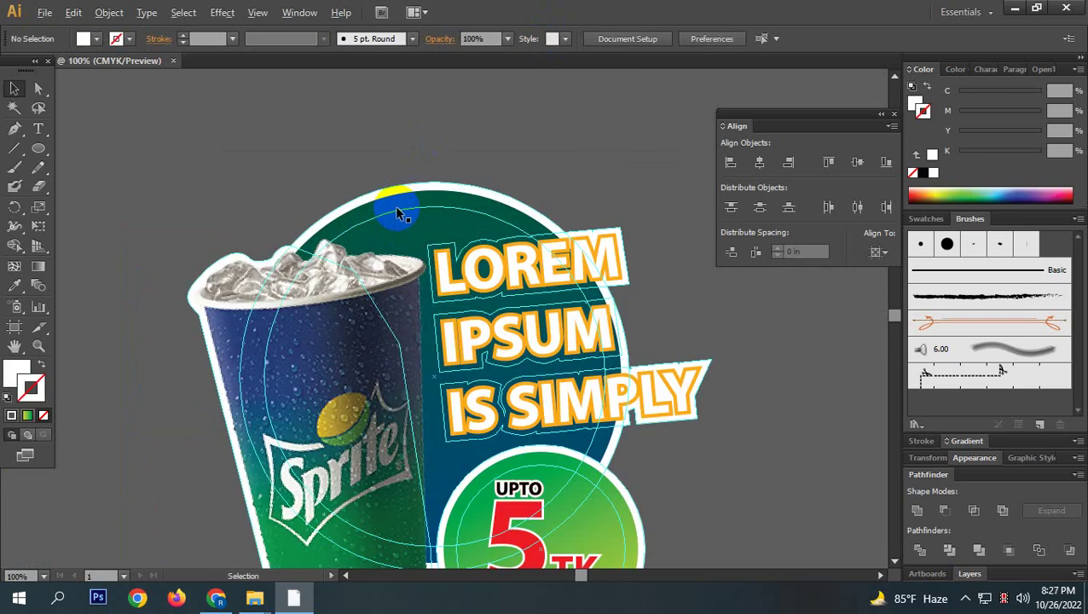
click(420, 203)
right_click(421, 204)
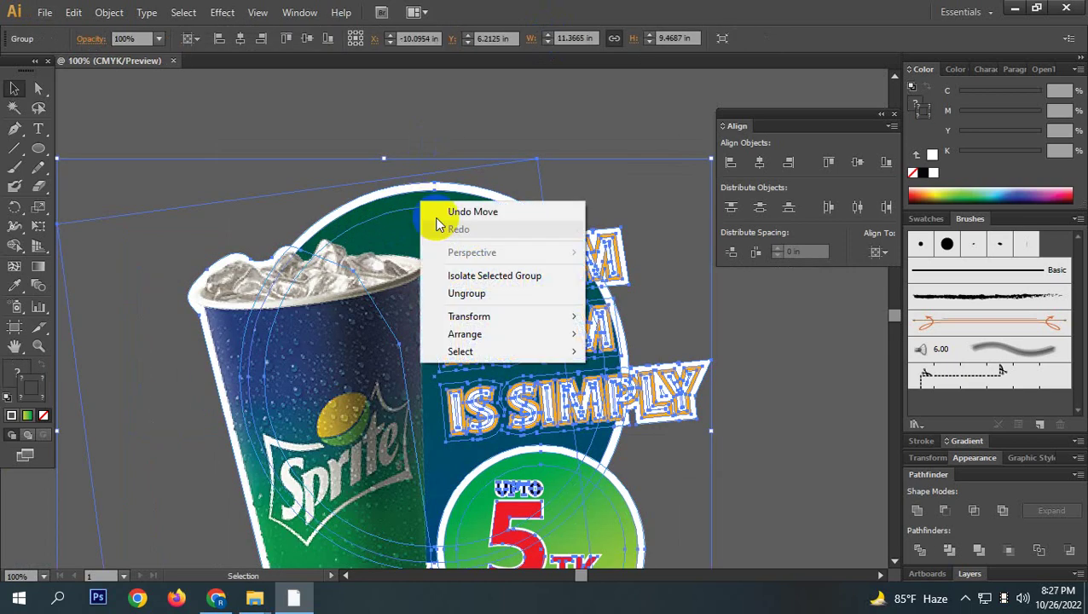
click(466, 294)
click(724, 328)
Draw a small white circle near the upper edge of the green circle as the hanging hole.
scroll(458, 198, up, 2)
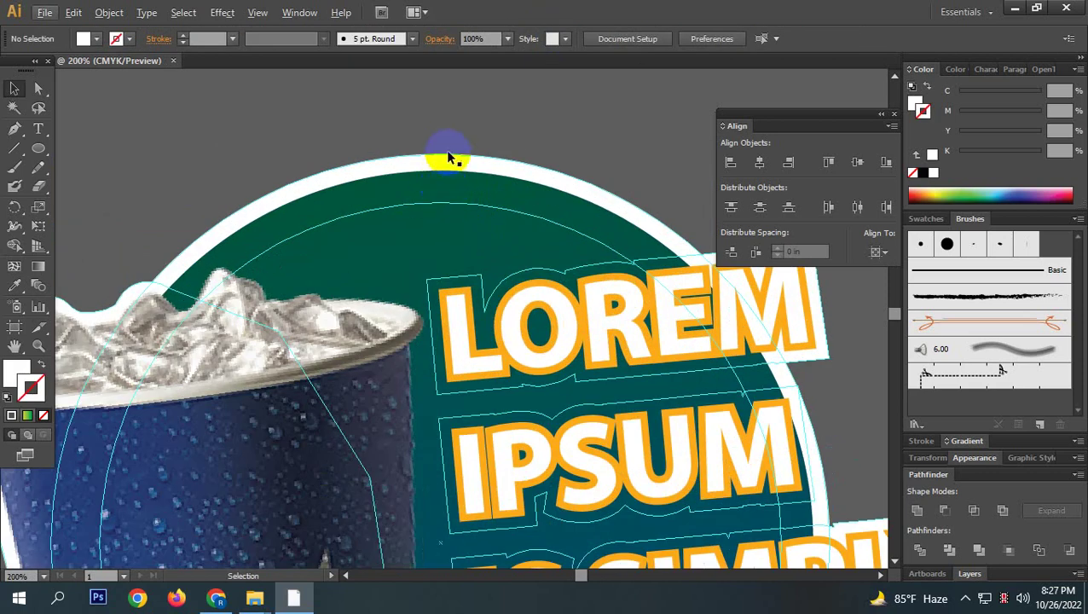
click(38, 150)
drag(434, 200, 451, 216)
click(14, 88)
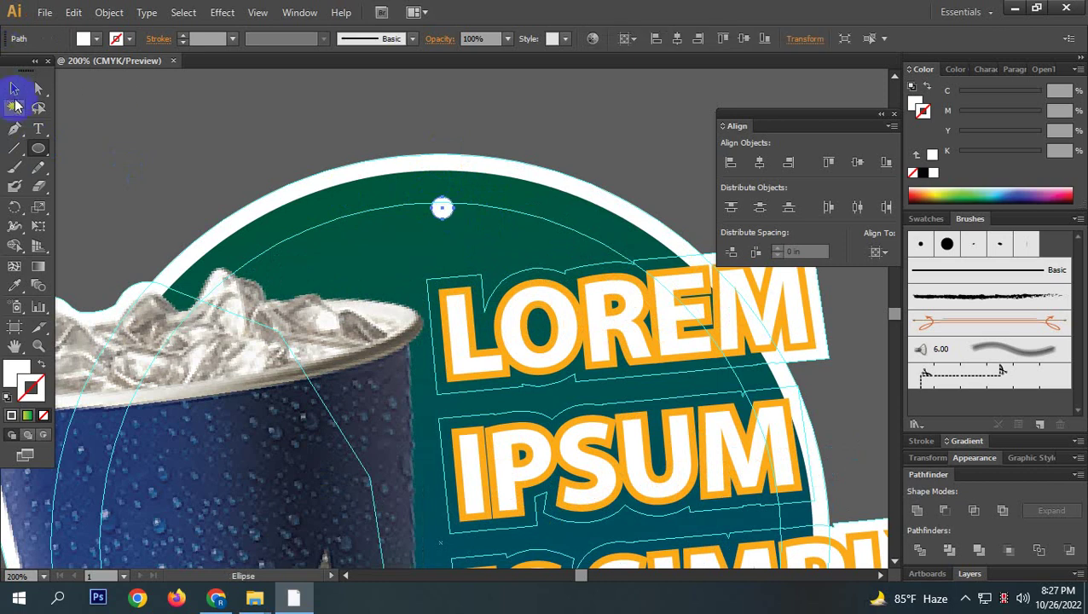
Center the small white circle horizontally on the large green circle using Horizontal Align Center.
shift+click(449, 235)
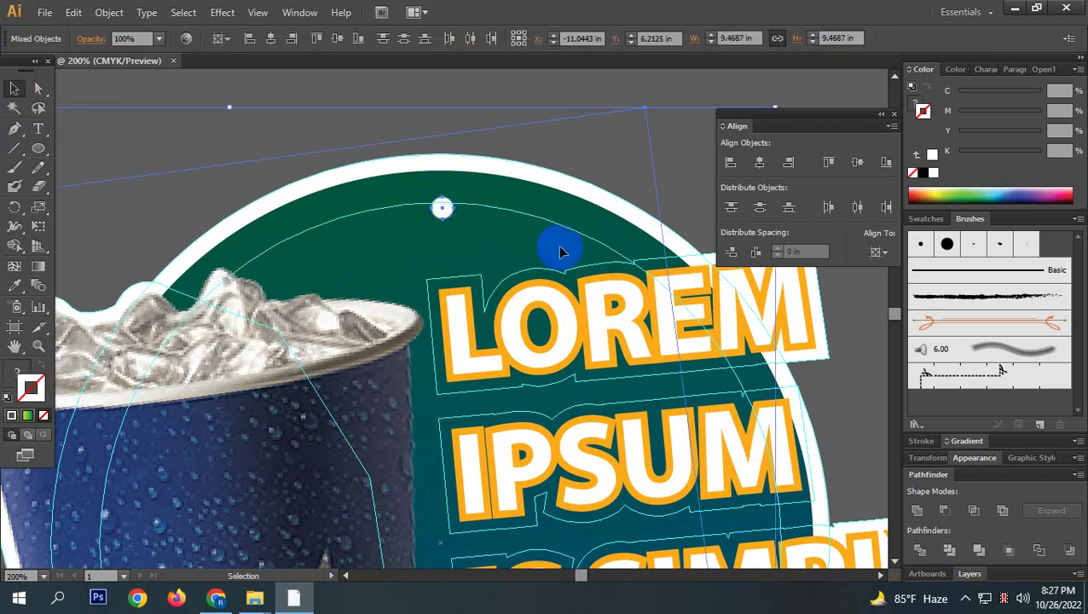
click(292, 444)
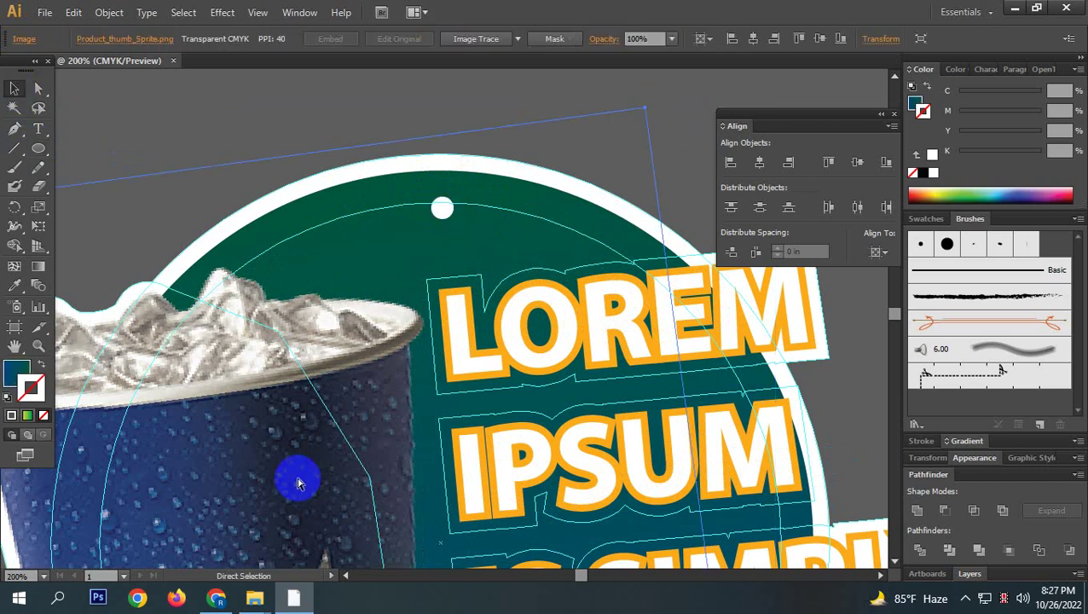
click(297, 483)
click(435, 216)
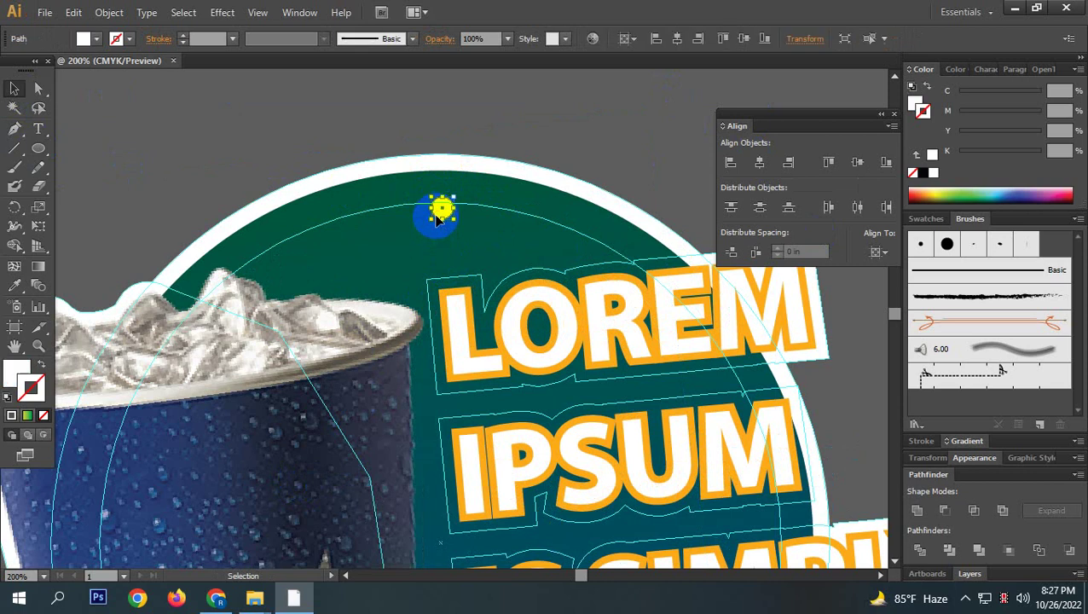
shift+click(388, 204)
click(390, 202)
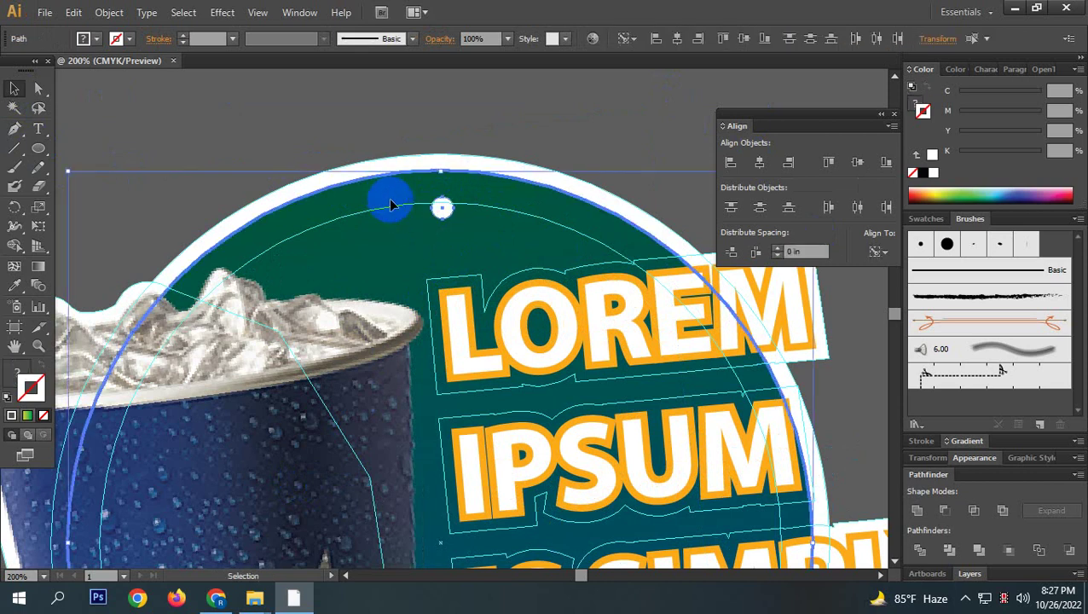
click(405, 198)
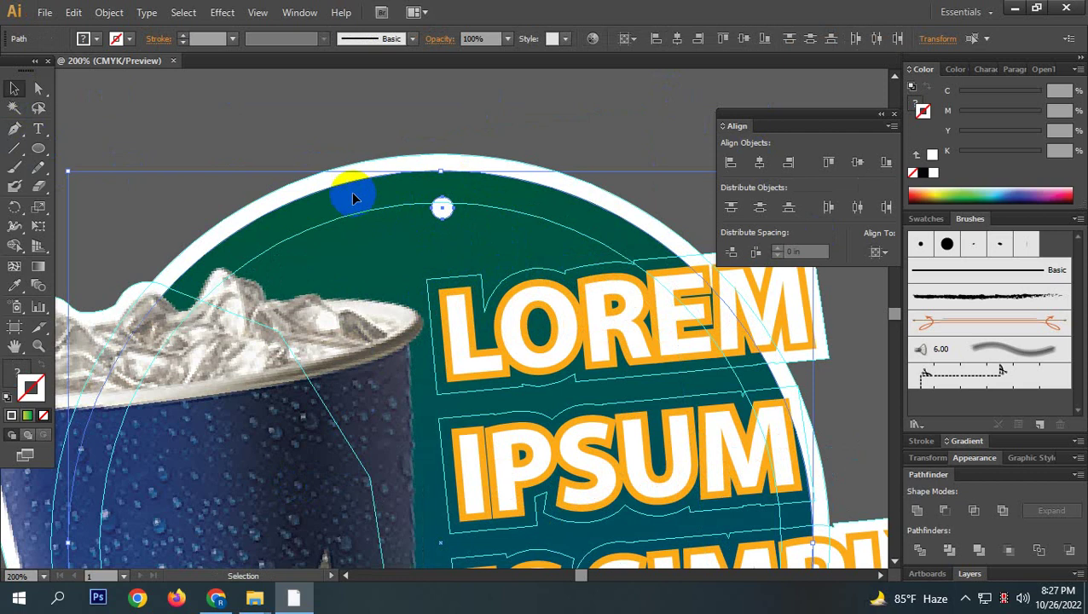
click(379, 196)
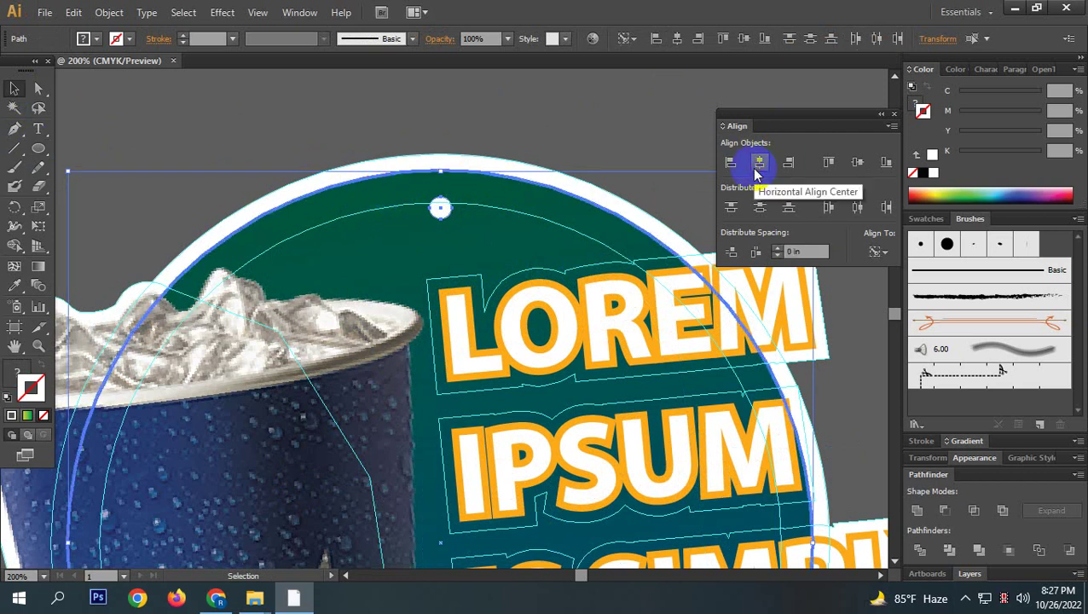
click(573, 95)
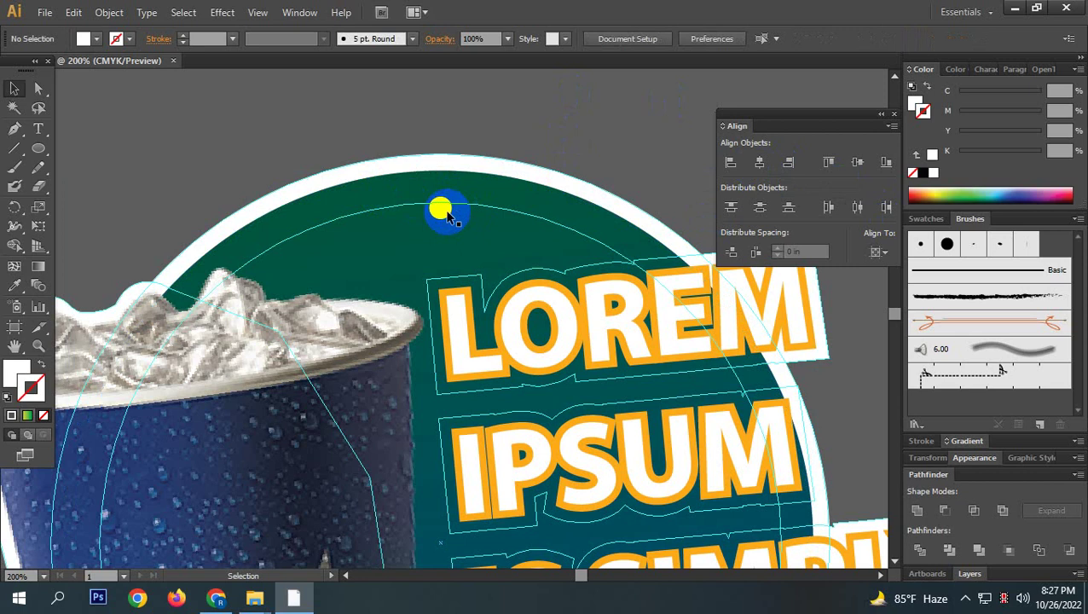
Nudge the small white circle slightly upward toward the green circle's edge and deselect it.
click(443, 211)
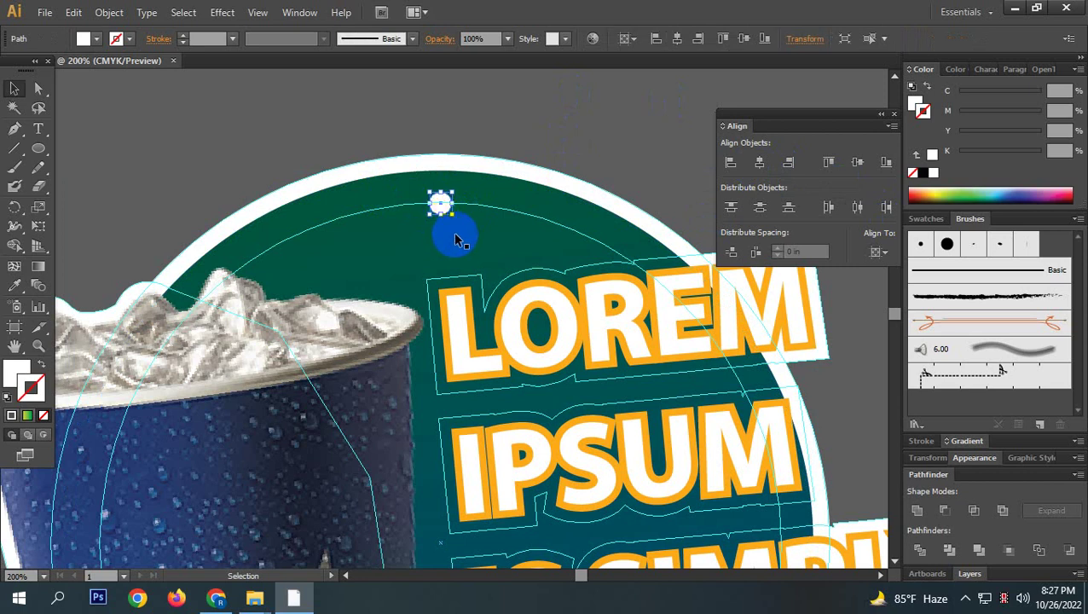
click(440, 205)
click(543, 107)
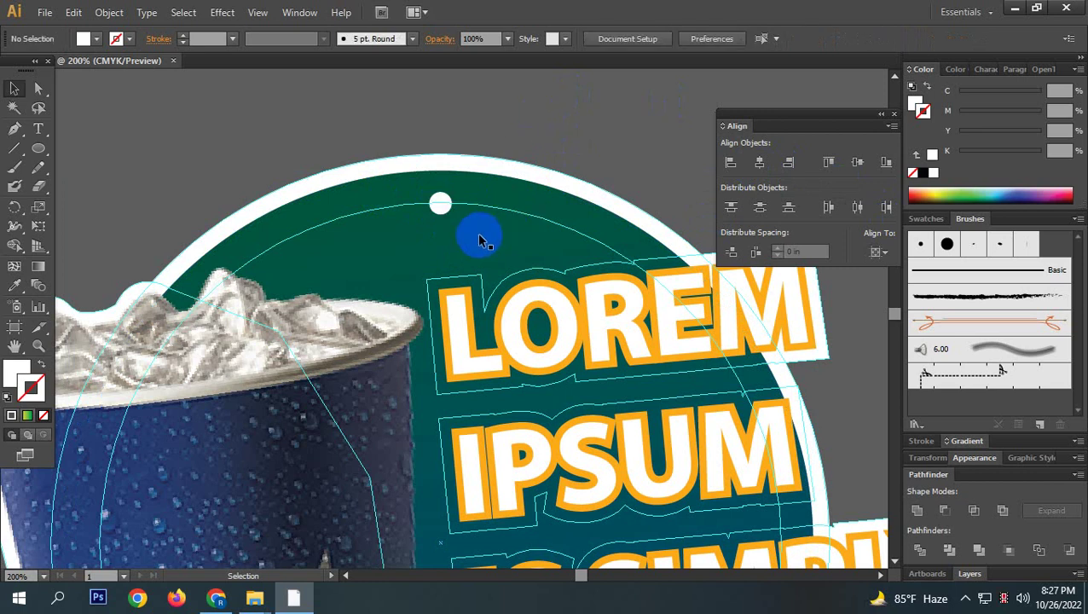
Divide the green circle, its white outline circle and the small white circle with the Pathfinder Divide operation.
drag(490, 150, 459, 186)
click(462, 166)
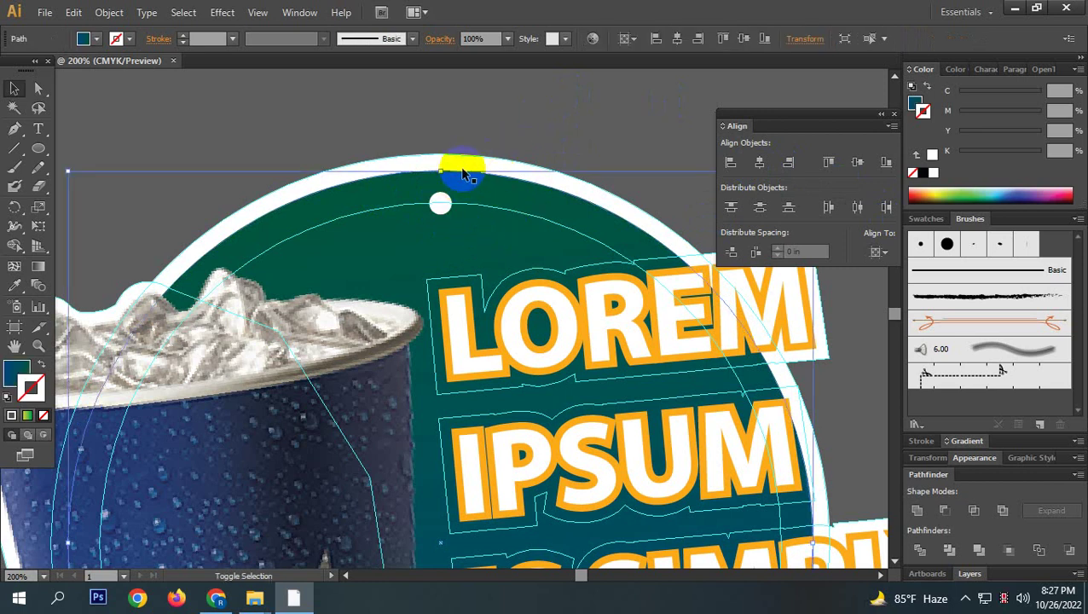
click(444, 205)
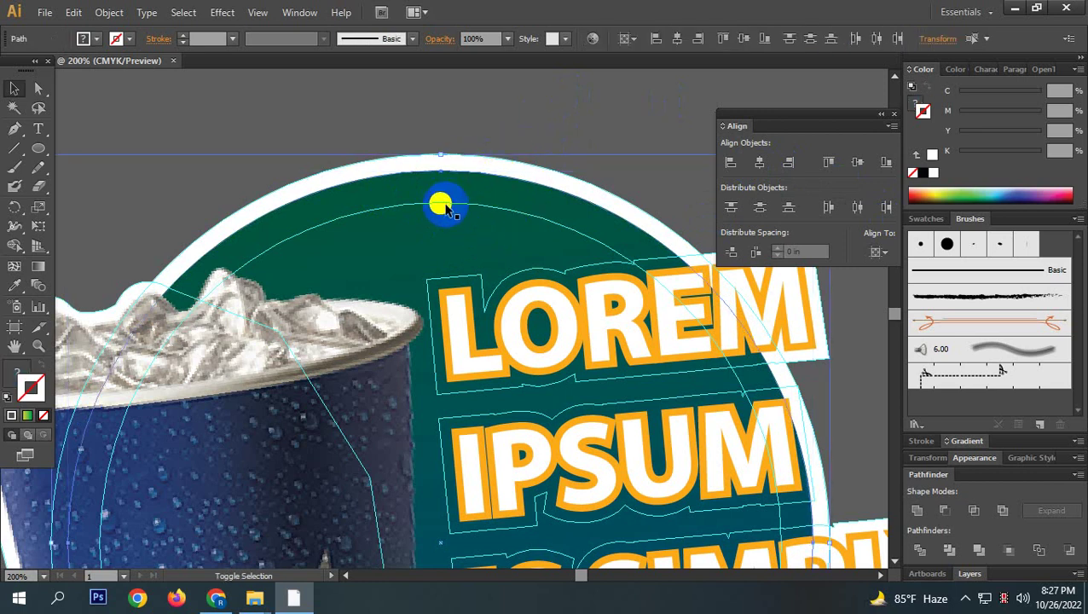
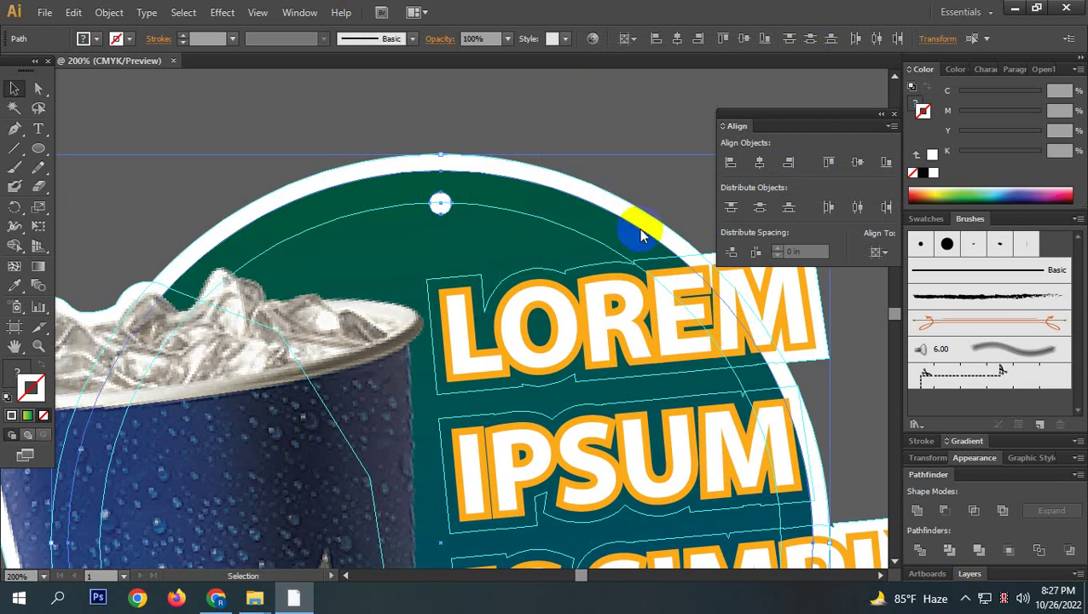
click(919, 551)
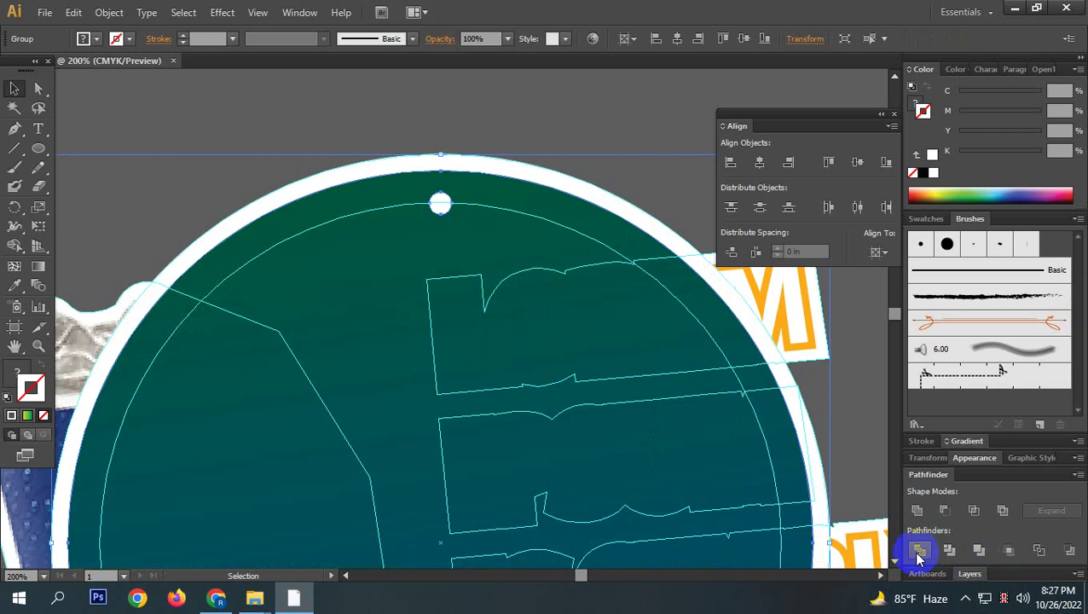
key(ctrl+z)
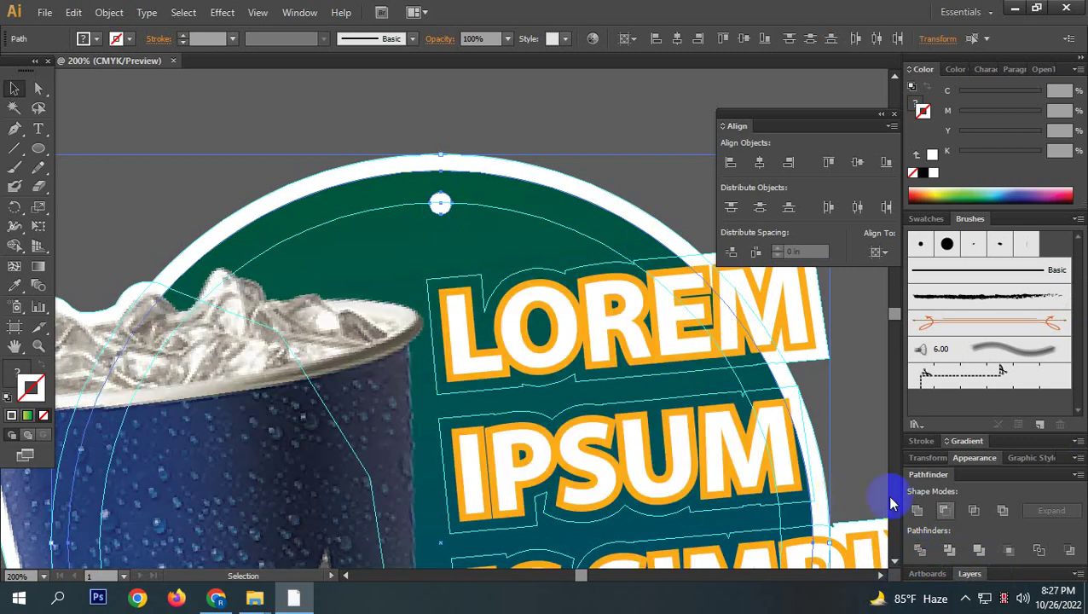
click(919, 552)
Ungroup the divided pieces and delete the small white circle to leave a see-through hanging hole.
right_click(506, 250)
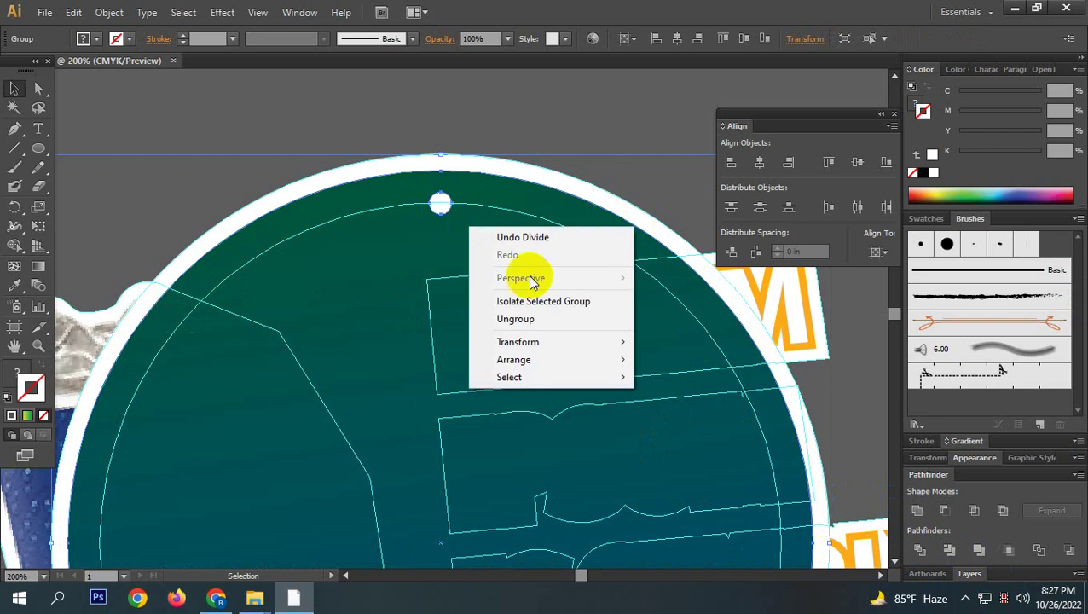
click(527, 319)
click(546, 113)
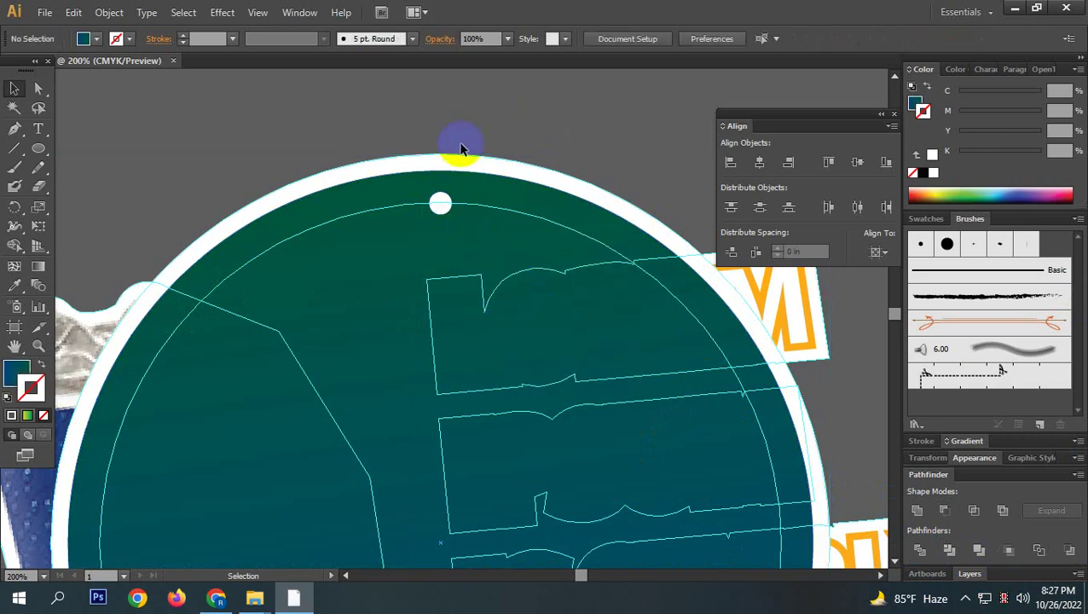
click(440, 203)
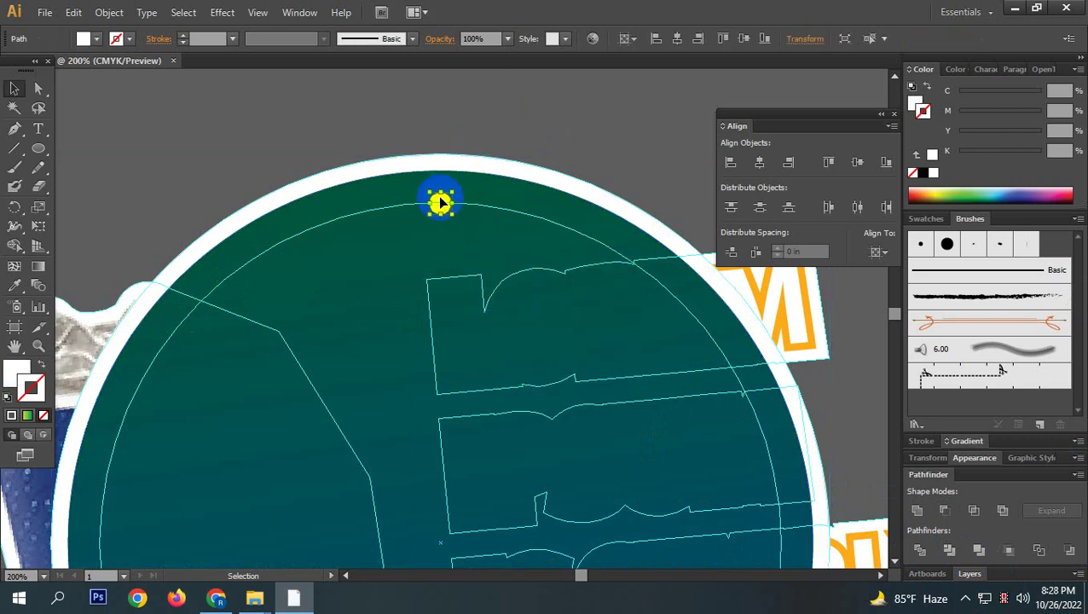
key(Delete)
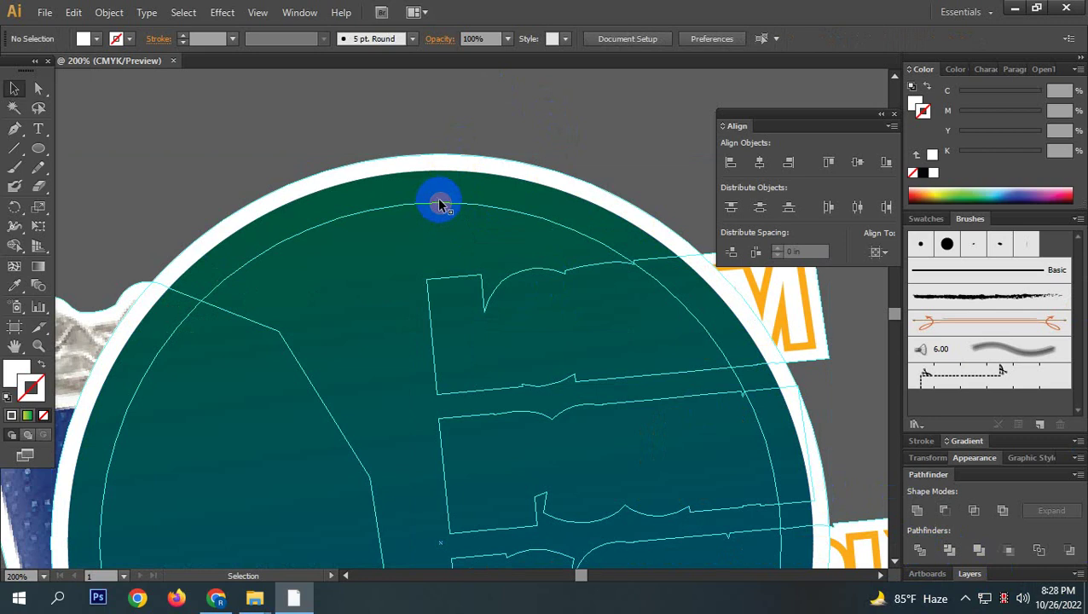
Try to send the green circle and its white outline circle to the back together, undoing each attempt.
click(476, 179)
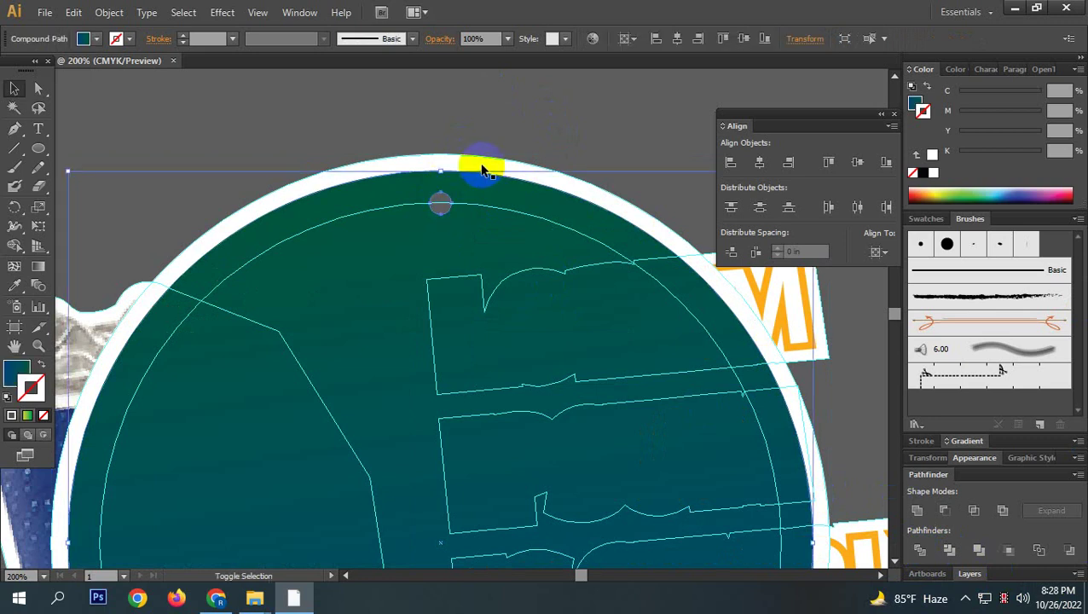
right_click(474, 174)
mouse_move(642, 285)
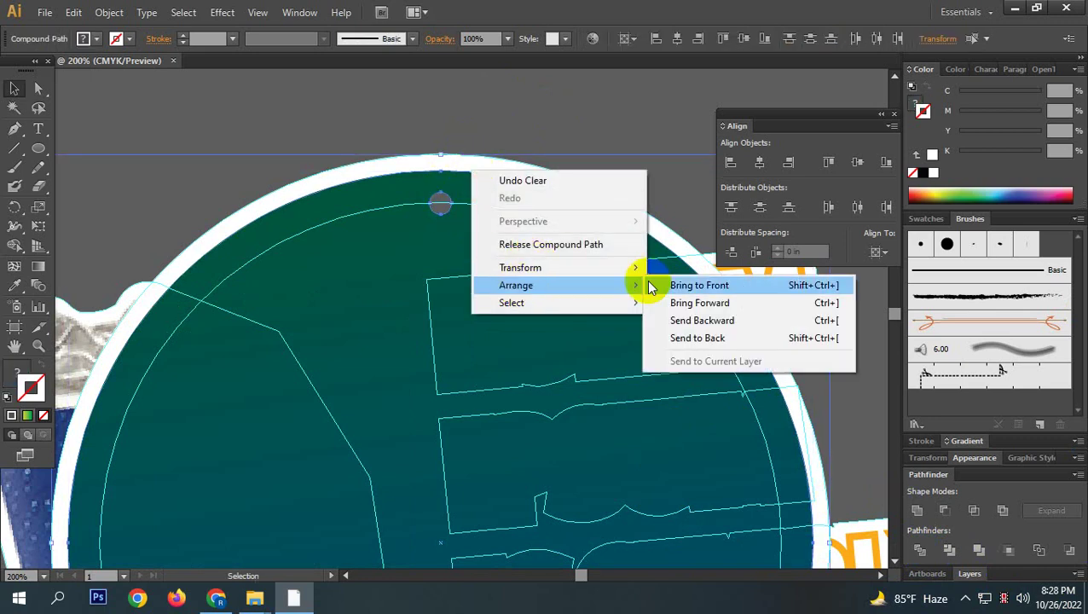
click(704, 339)
click(539, 117)
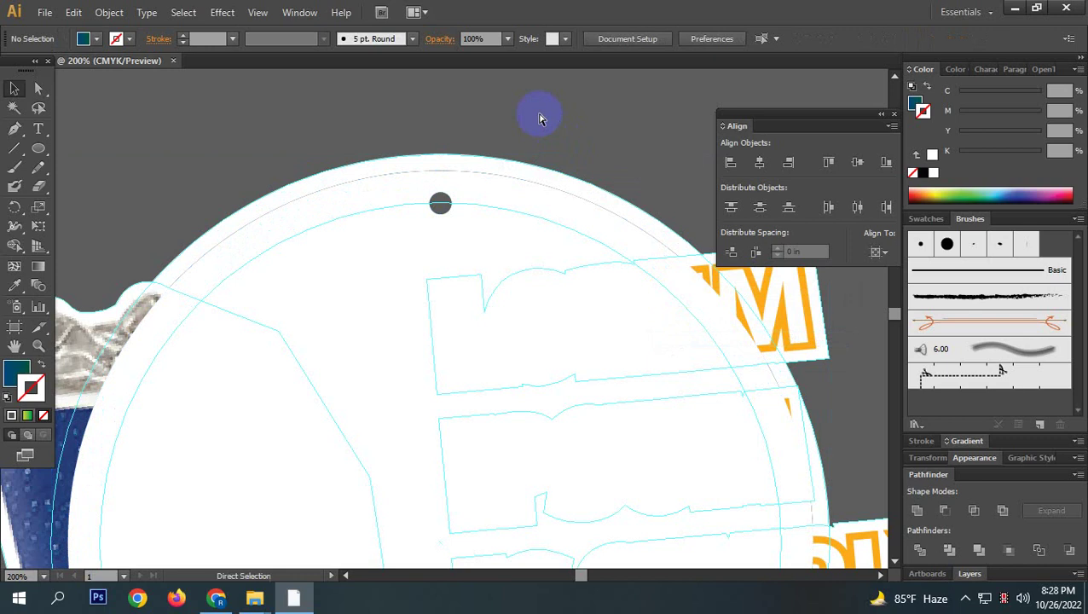
key(ctrl+z)
click(510, 170)
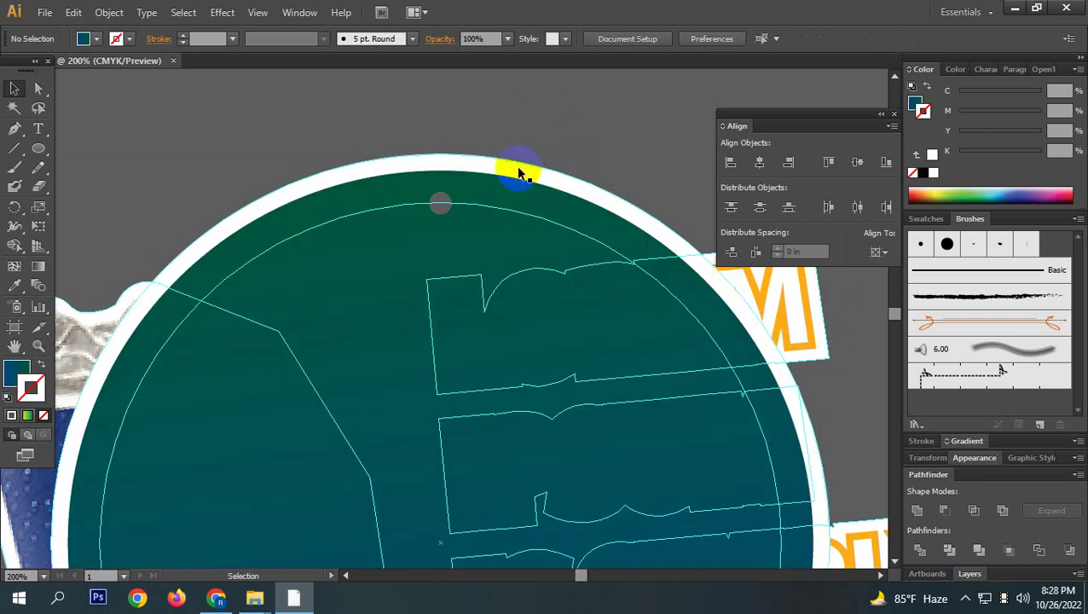
right_click(461, 167)
mouse_move(517, 283)
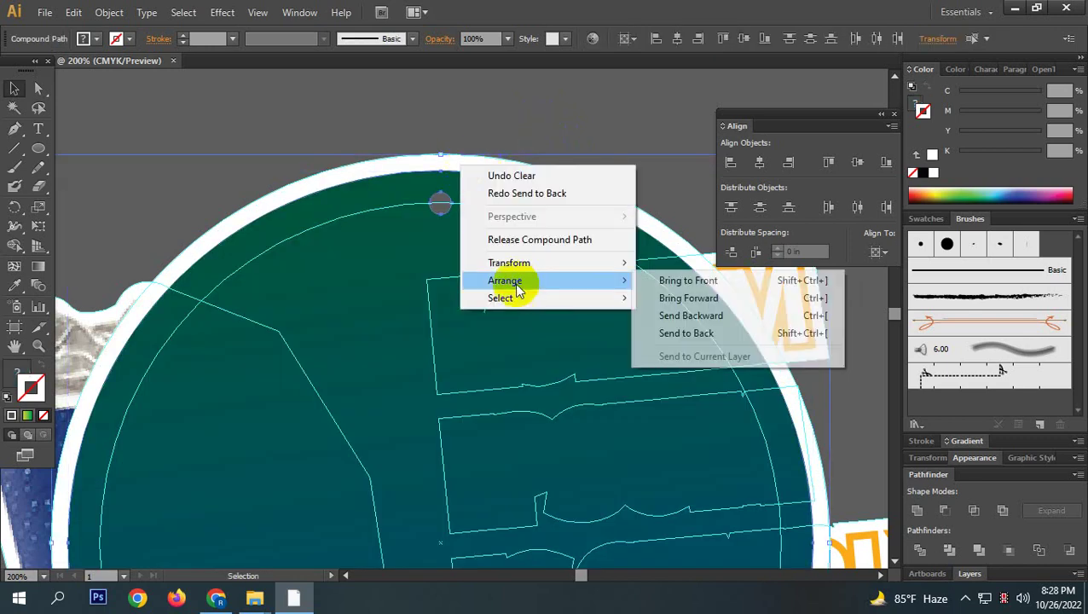
click(693, 333)
click(527, 130)
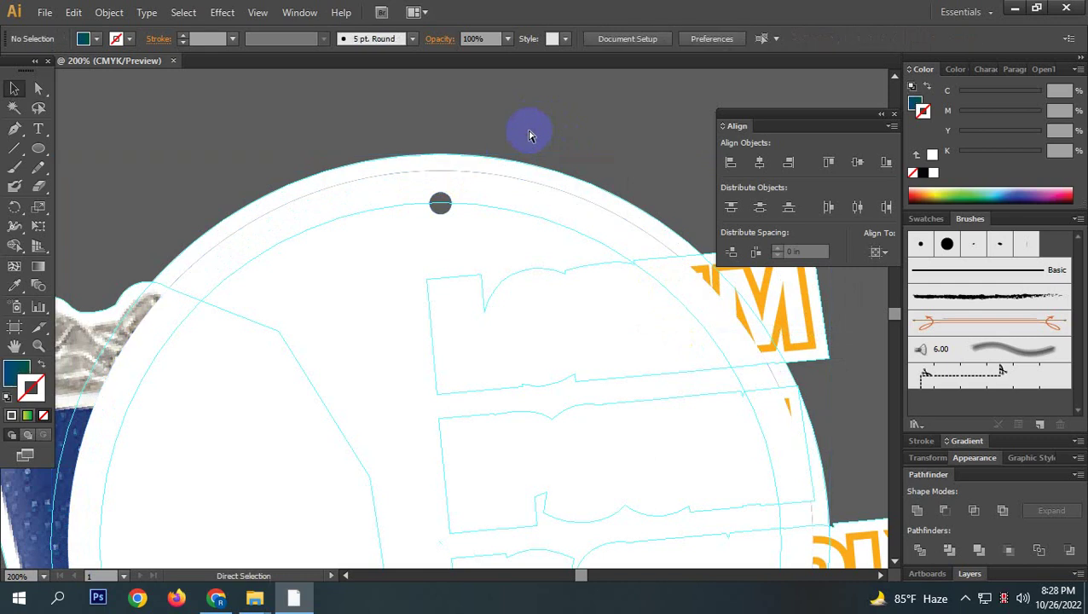
key(ctrl+z)
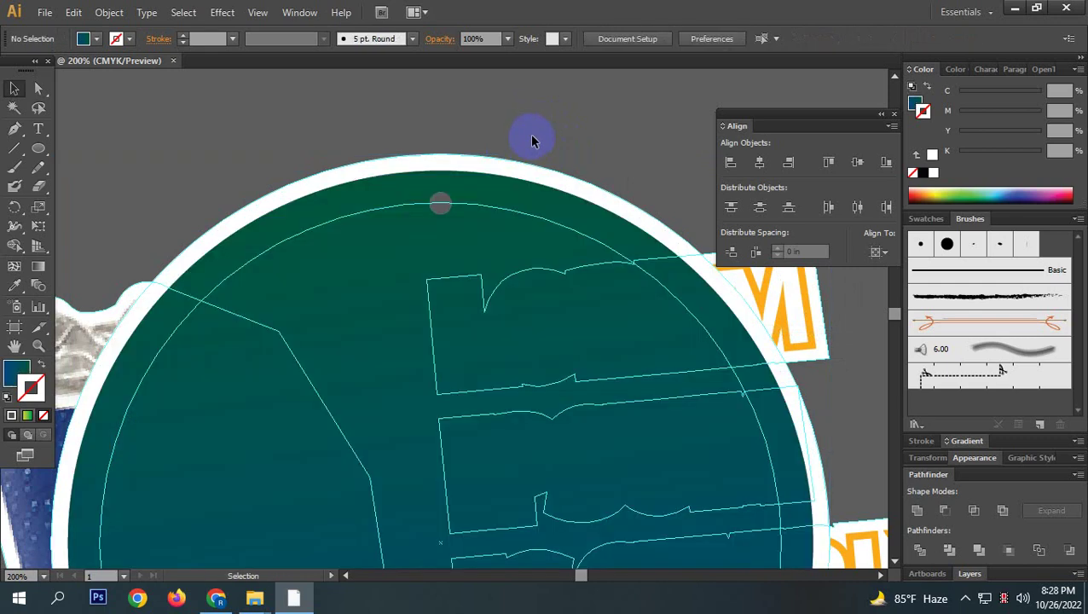
Send the white outline ring to the back, and send the green circle with the hole to the back as well.
right_click(502, 173)
mouse_move(591, 305)
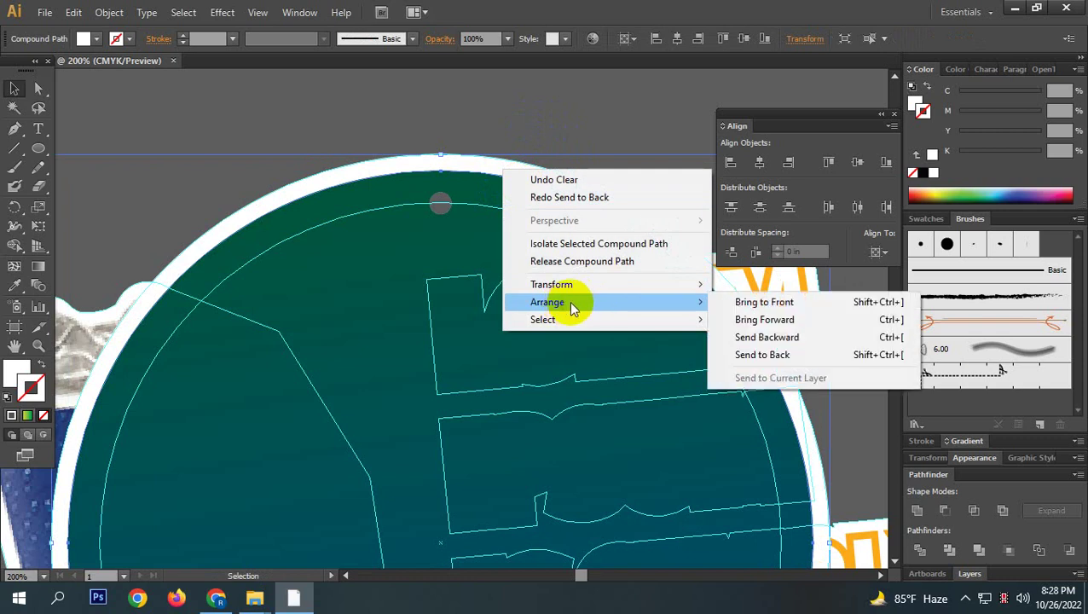
click(744, 352)
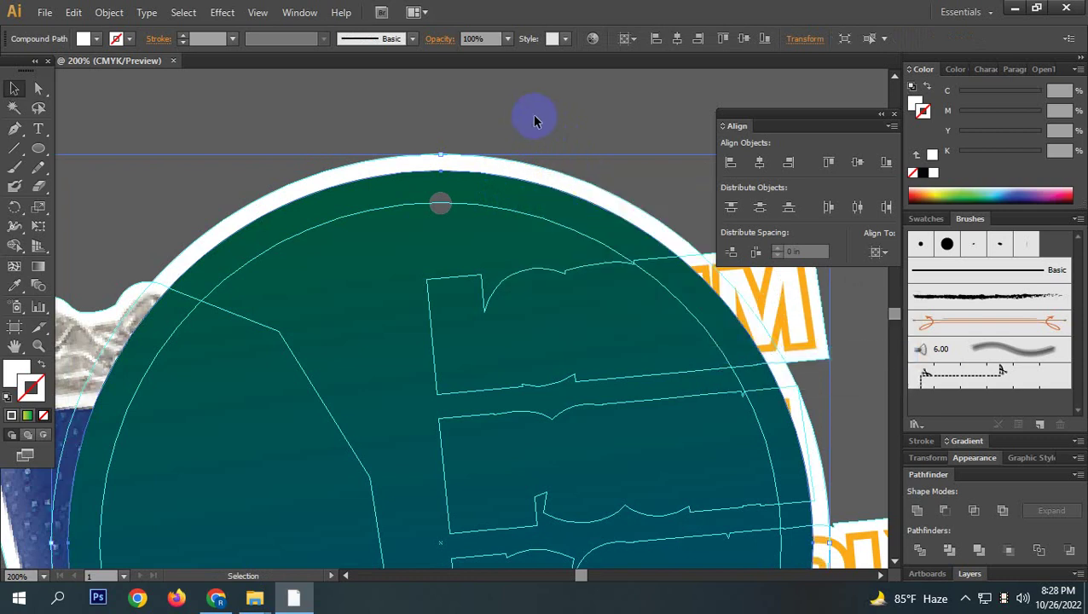
right_click(482, 187)
mouse_move(597, 331)
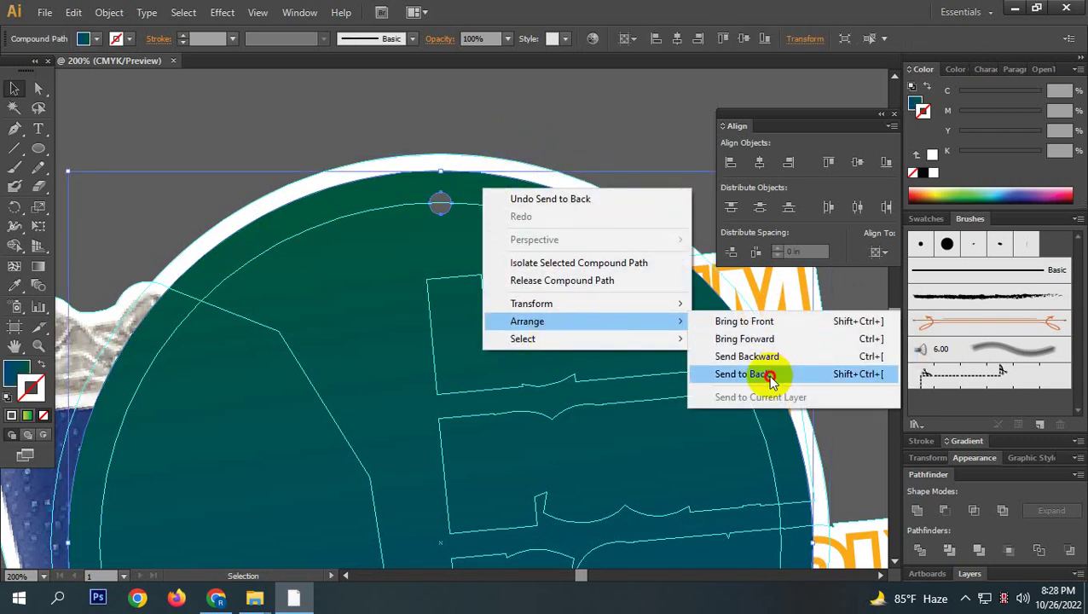
click(742, 374)
Pull the surplus white circle with the hole out from under the green circle and delete it.
click(546, 201)
drag(524, 222, 145, 174)
key(ctrl+minus)
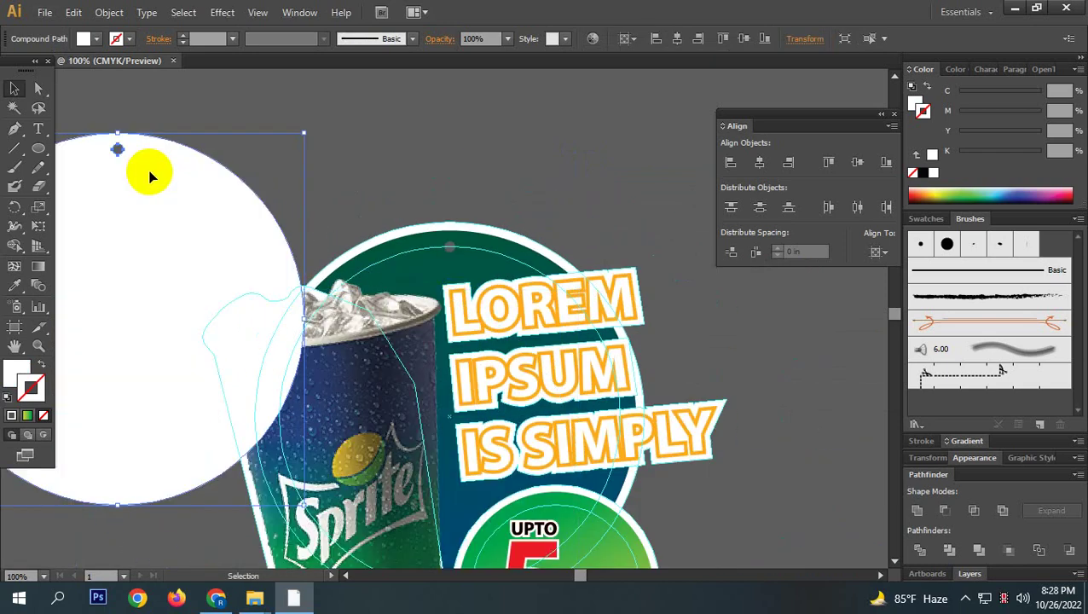
key(Delete)
Send the white outline group of the LOREM IPSUM IS SIMPLY text to the back and deselect it.
scroll(498, 202, up, 3)
drag(462, 243, 498, 166)
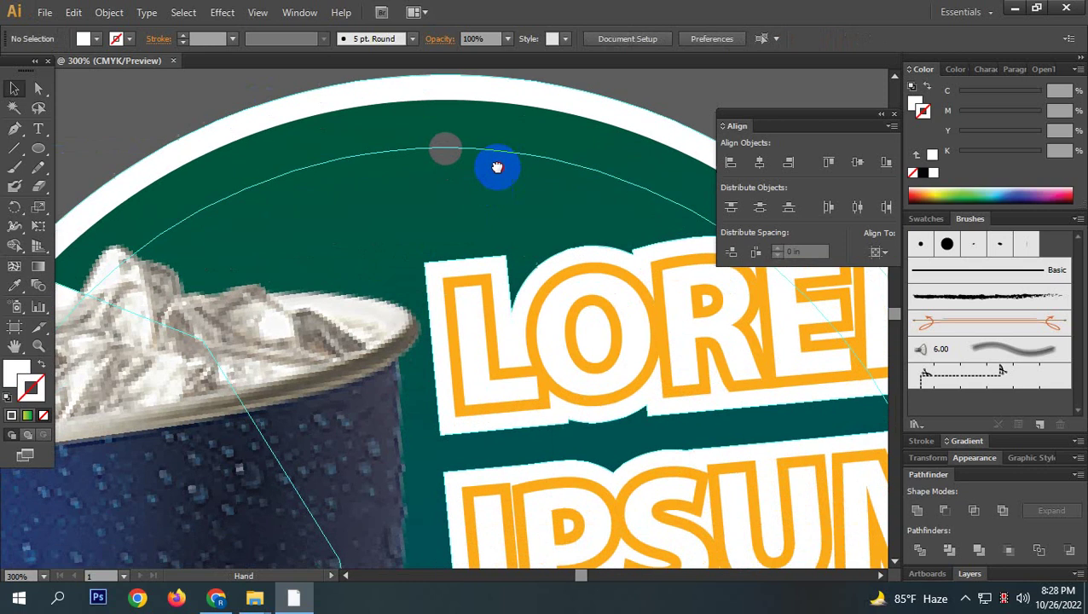
scroll(498, 175, down, 1)
scroll(498, 183, down, 2)
scroll(619, 263, up, 1)
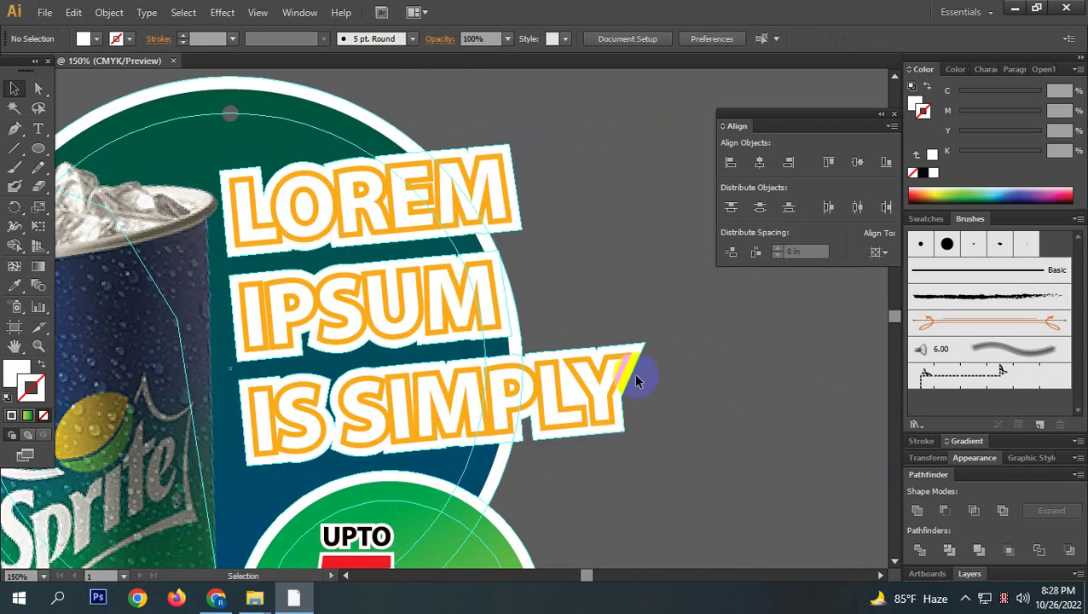
right_click(619, 432)
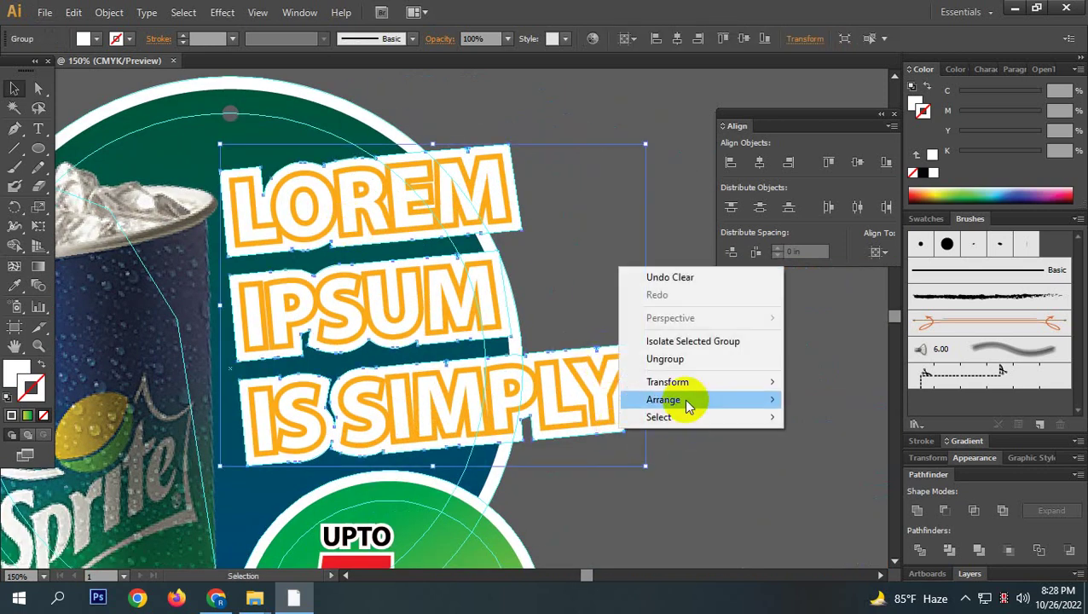
mouse_move(683, 400)
click(873, 454)
click(644, 515)
Send the white outline shape around the Sprite cup to the back and deselect it.
scroll(582, 498, down, 3)
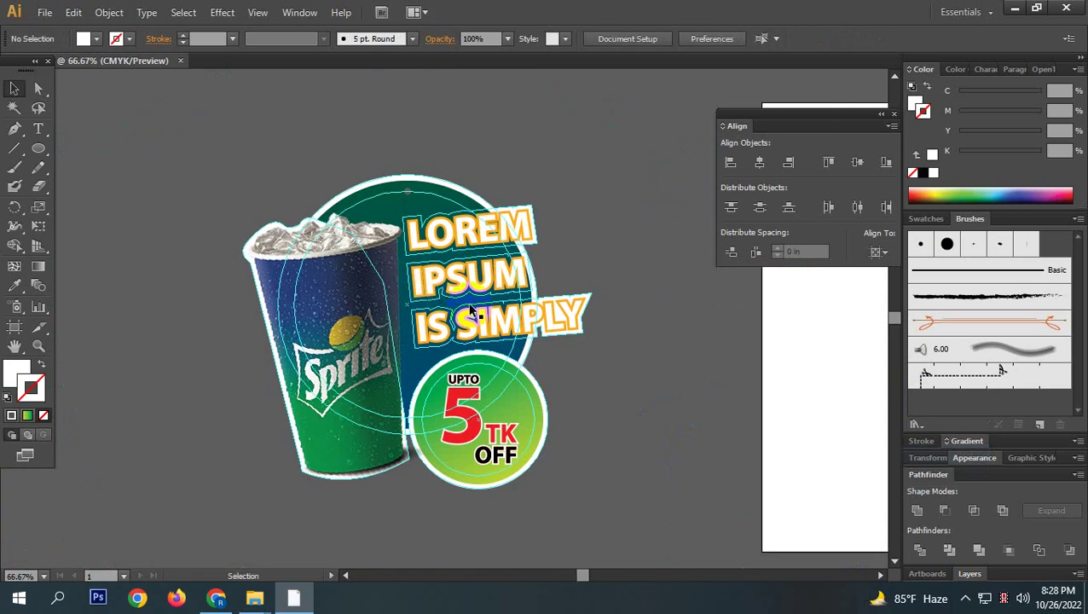
scroll(425, 165, up, 2)
scroll(383, 198, up, 2)
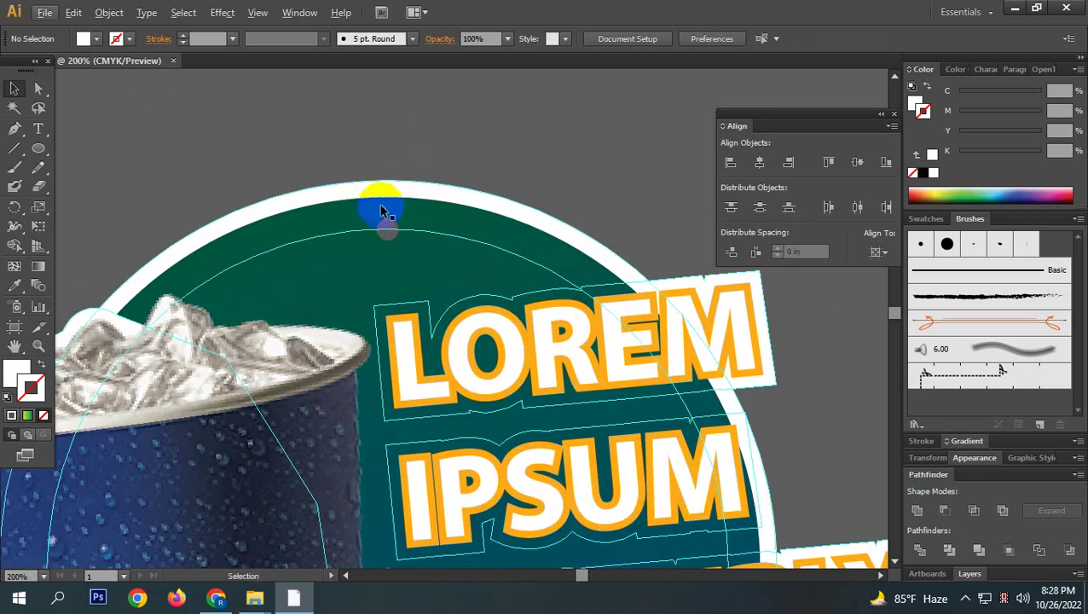
scroll(546, 166, down, 1)
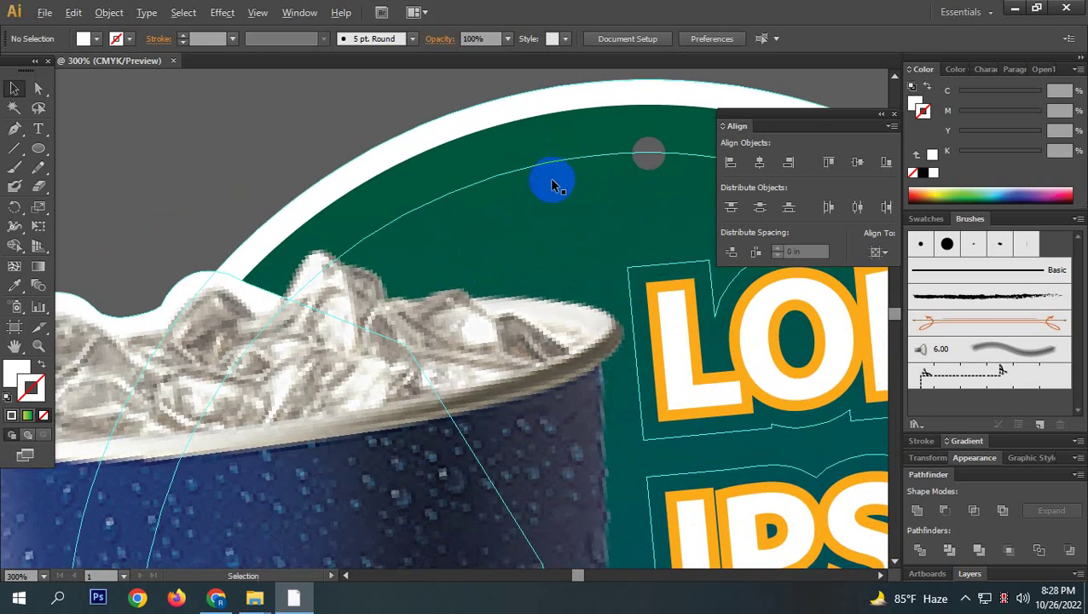
scroll(529, 192, down, 2)
click(338, 271)
right_click(338, 270)
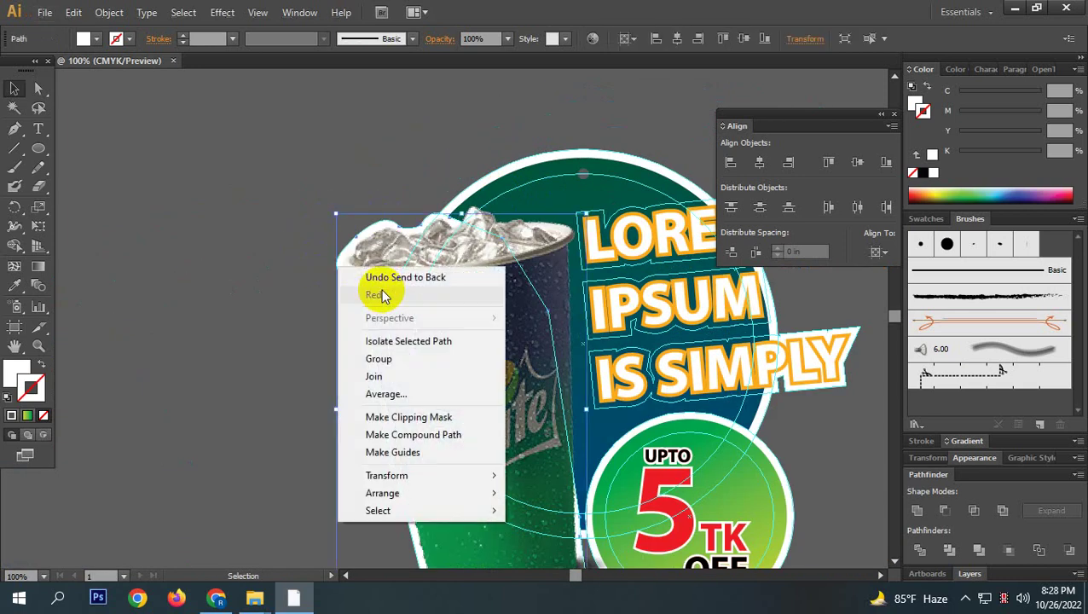
mouse_move(413, 502)
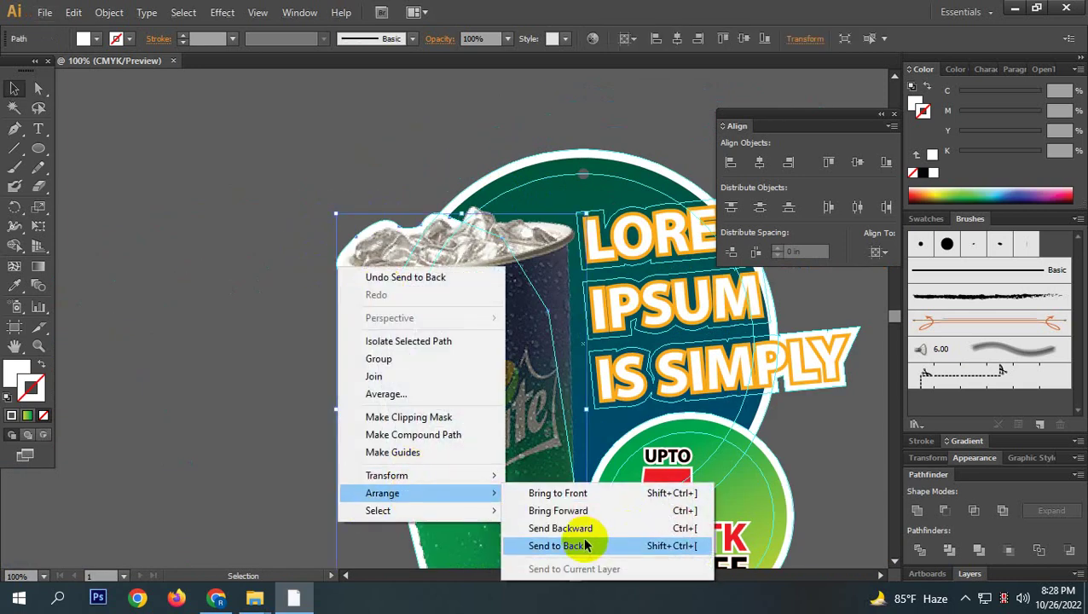
click(627, 547)
click(275, 493)
click(572, 532)
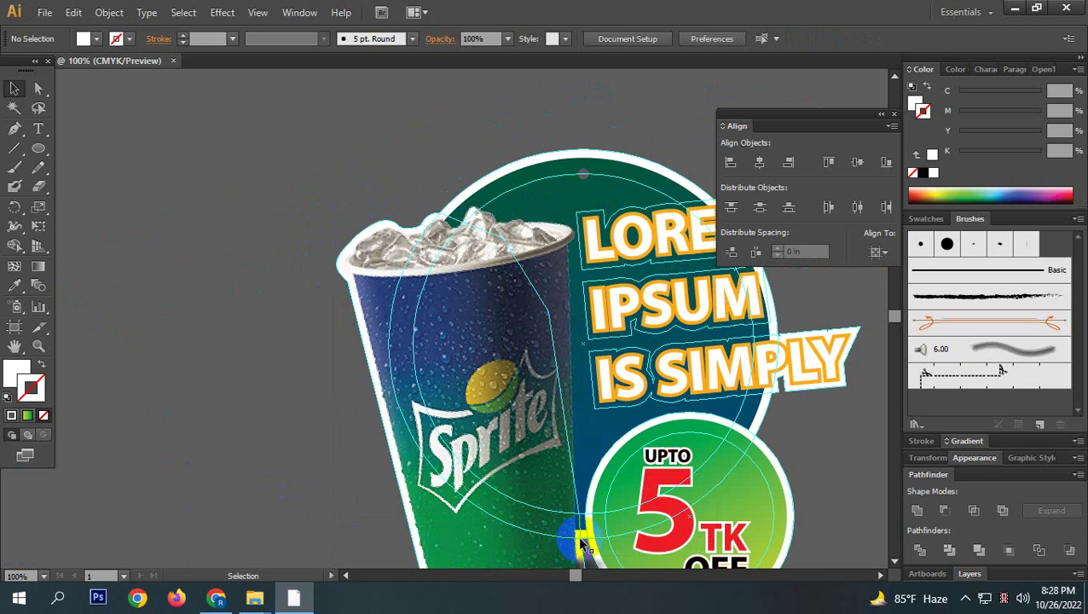
Draw a curved hanging string with the Pen tool from above the dangler down into the hole in the green circle.
scroll(583, 537, down, 1)
scroll(482, 145, up, 1)
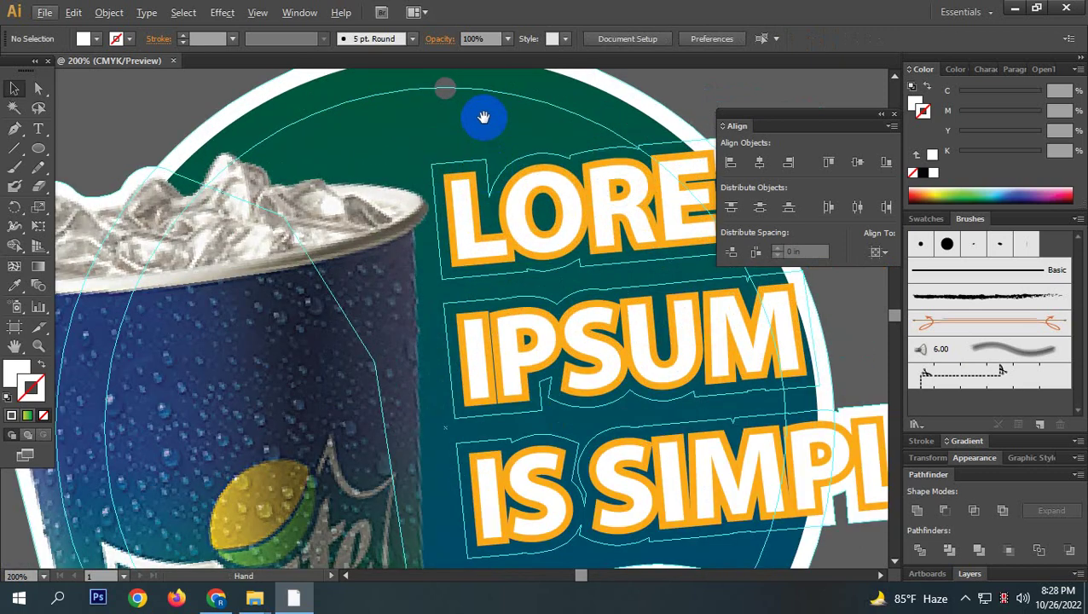
scroll(391, 244, up, 1)
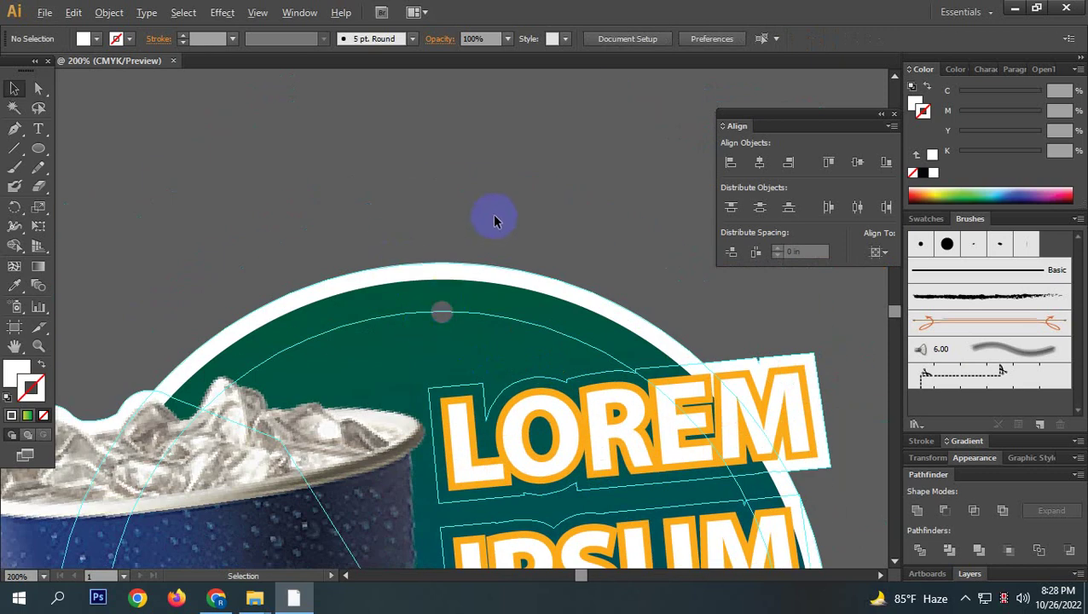
scroll(493, 218, down, 2)
click(24, 128)
scroll(517, 238, up, 3)
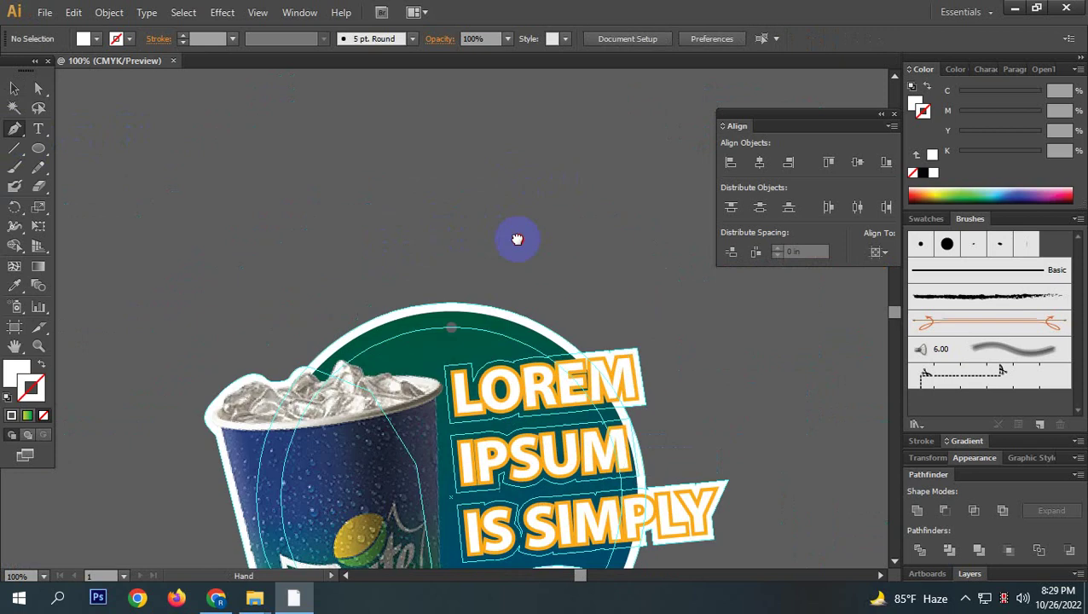
click(520, 174)
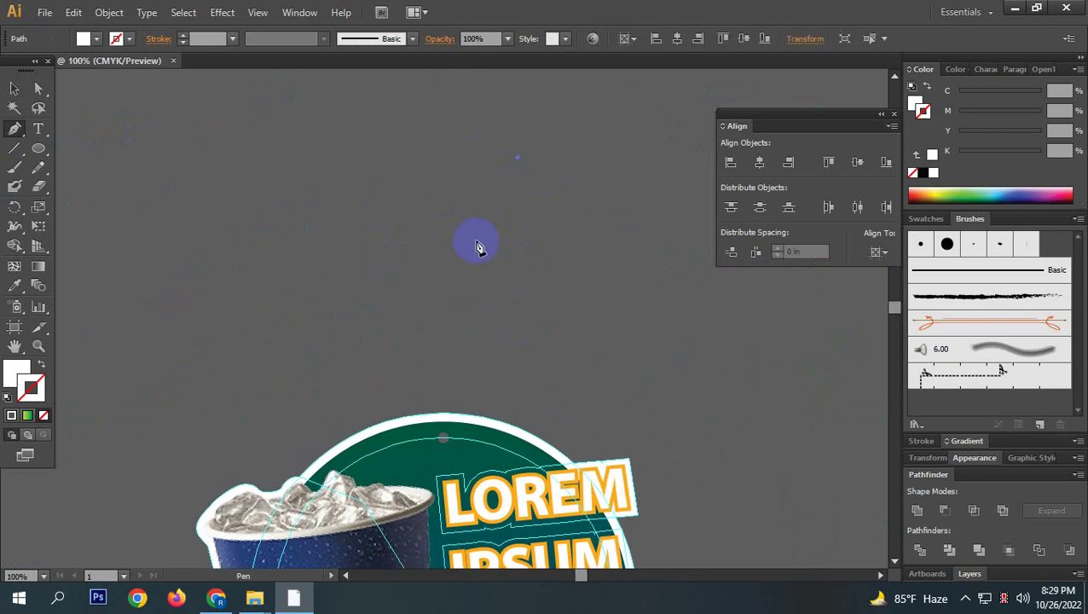
drag(458, 357, 472, 386)
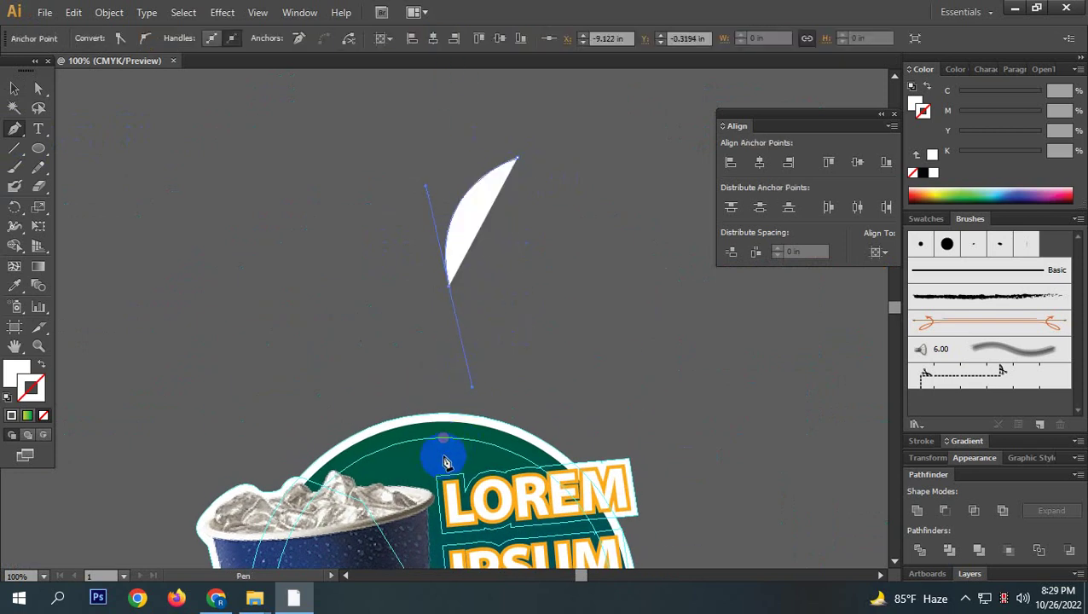
drag(445, 440, 478, 348)
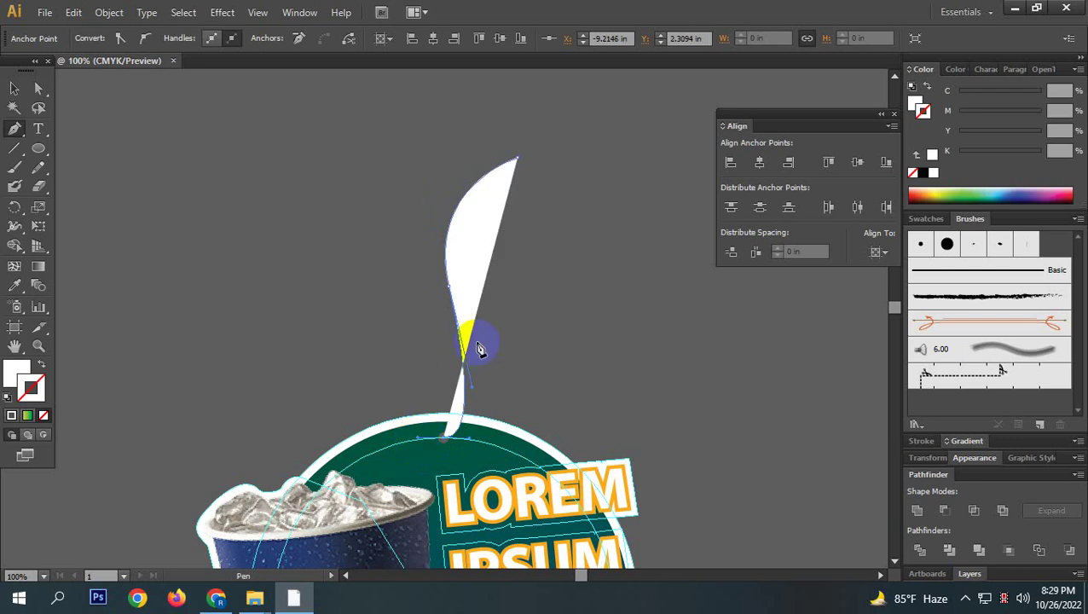
Remove the string's fill, give it a black stroke, and deselect it.
click(12, 376)
click(29, 384)
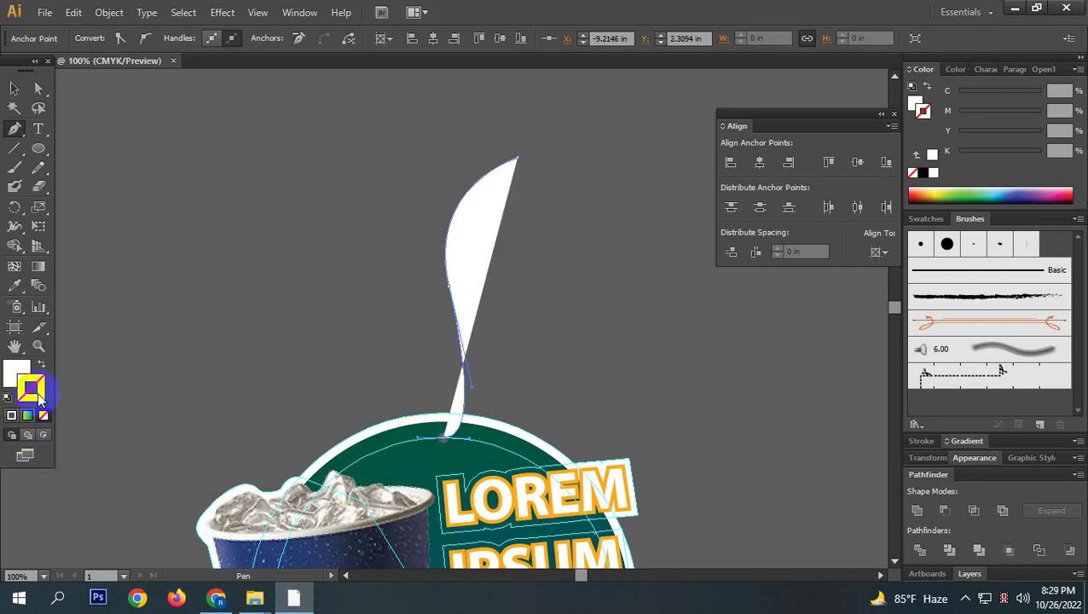
key(slash)
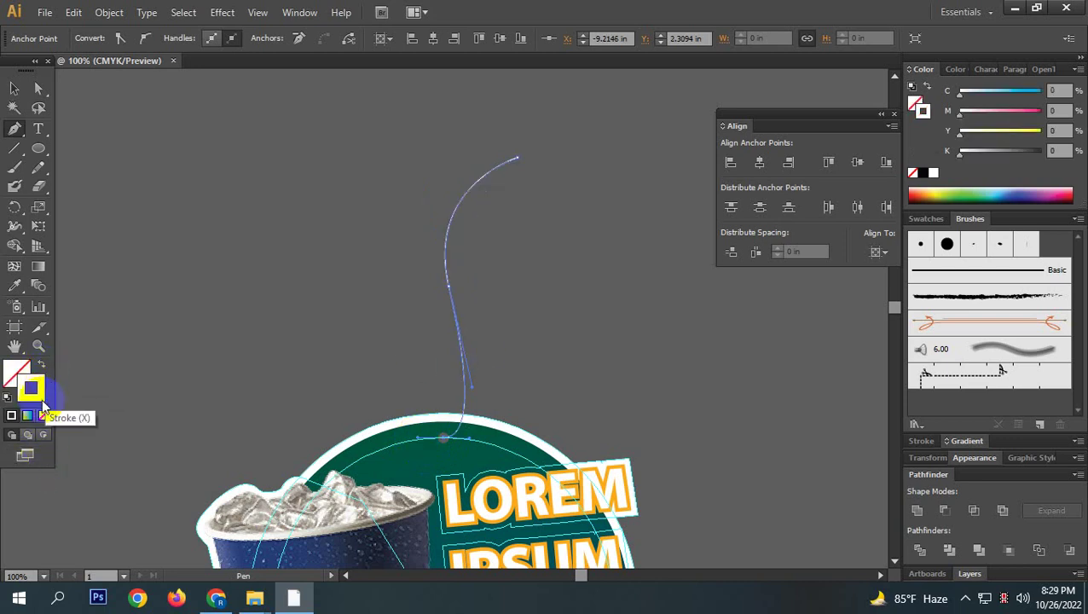
click(922, 172)
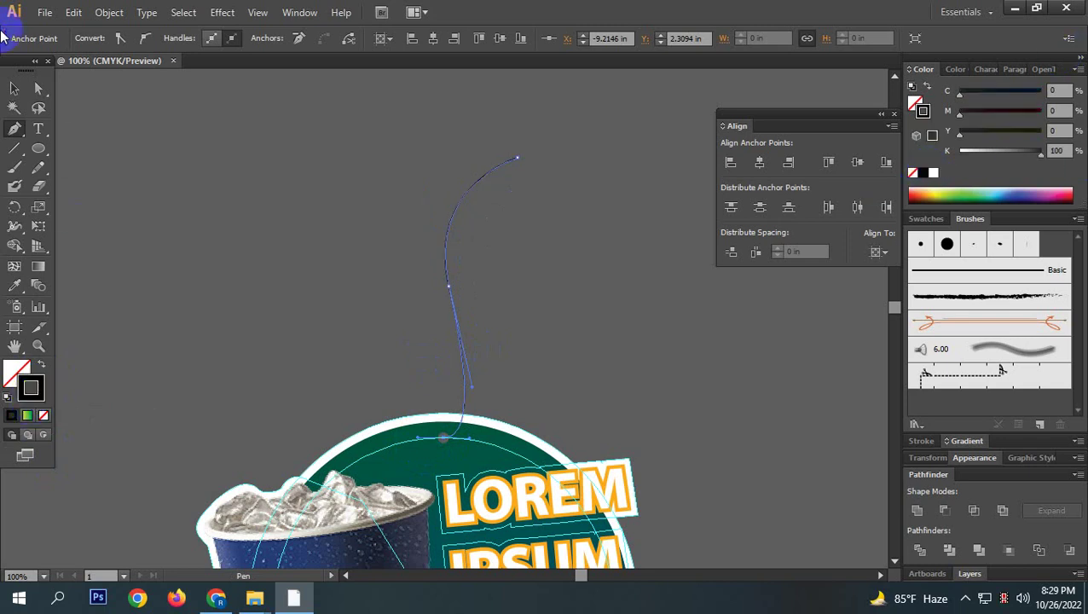
click(14, 88)
click(421, 293)
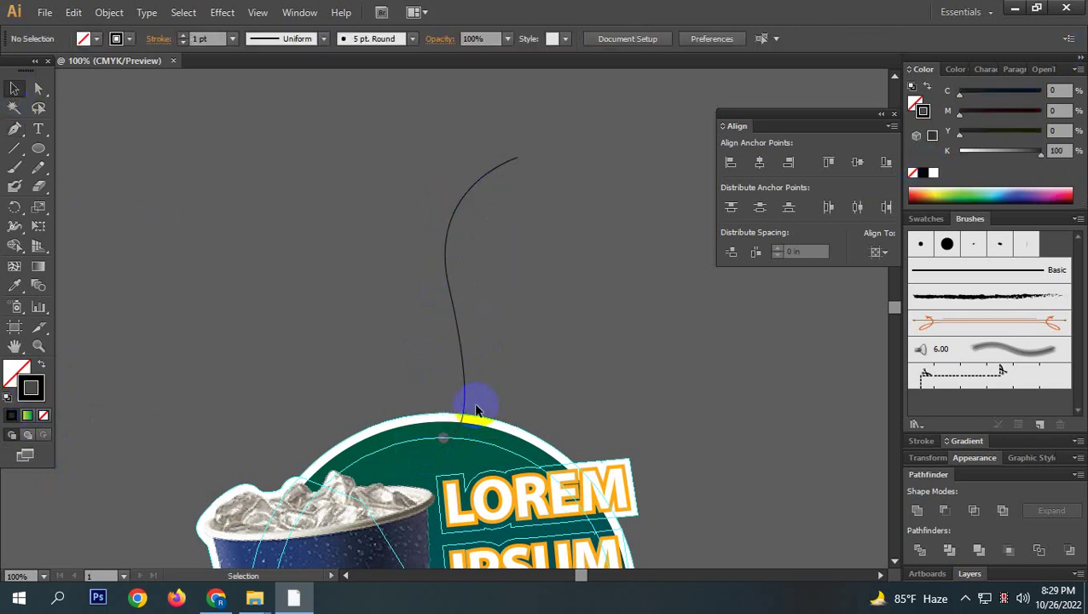
drag(682, 387, 729, 329)
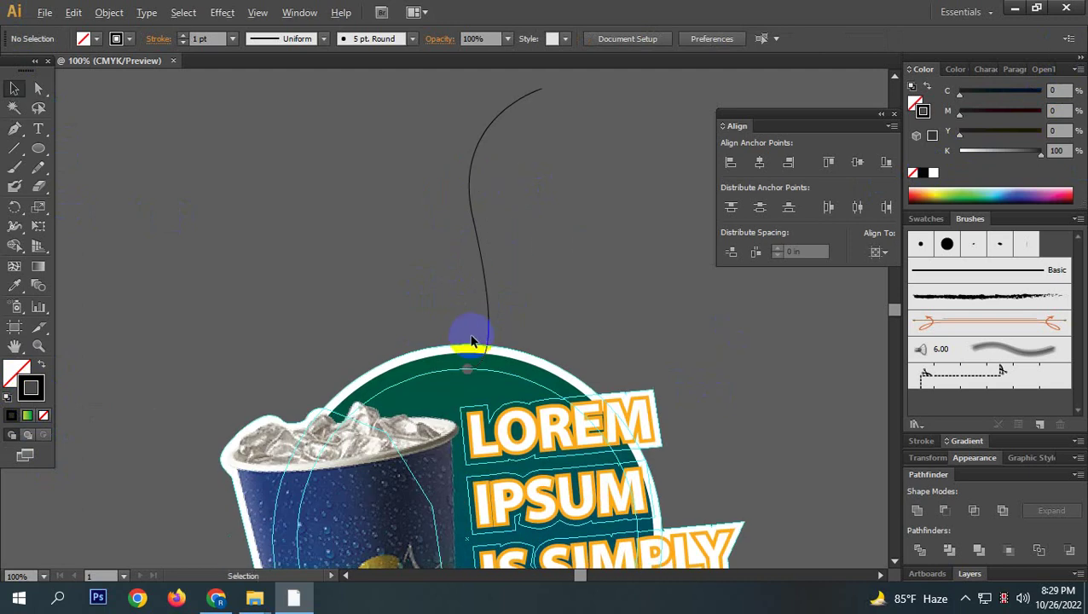
scroll(471, 341, up, 2)
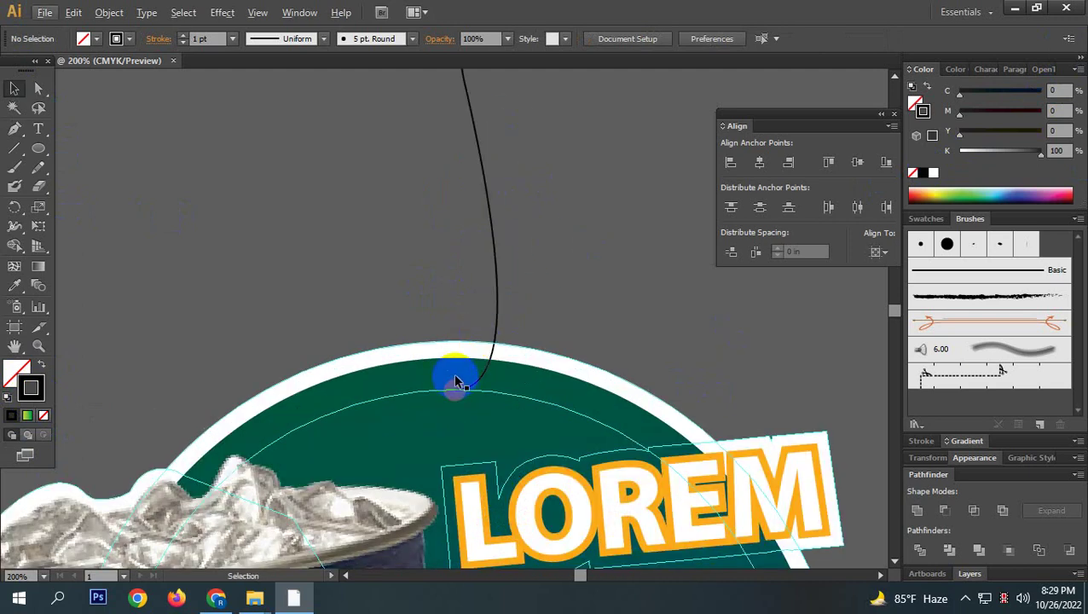
click(15, 128)
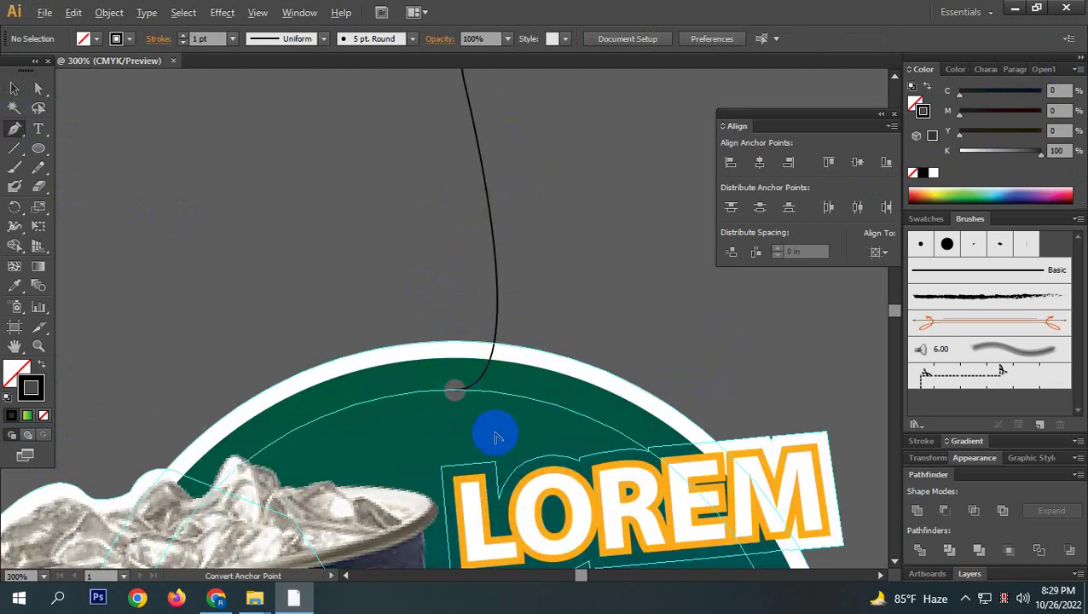
scroll(498, 437, up, 1)
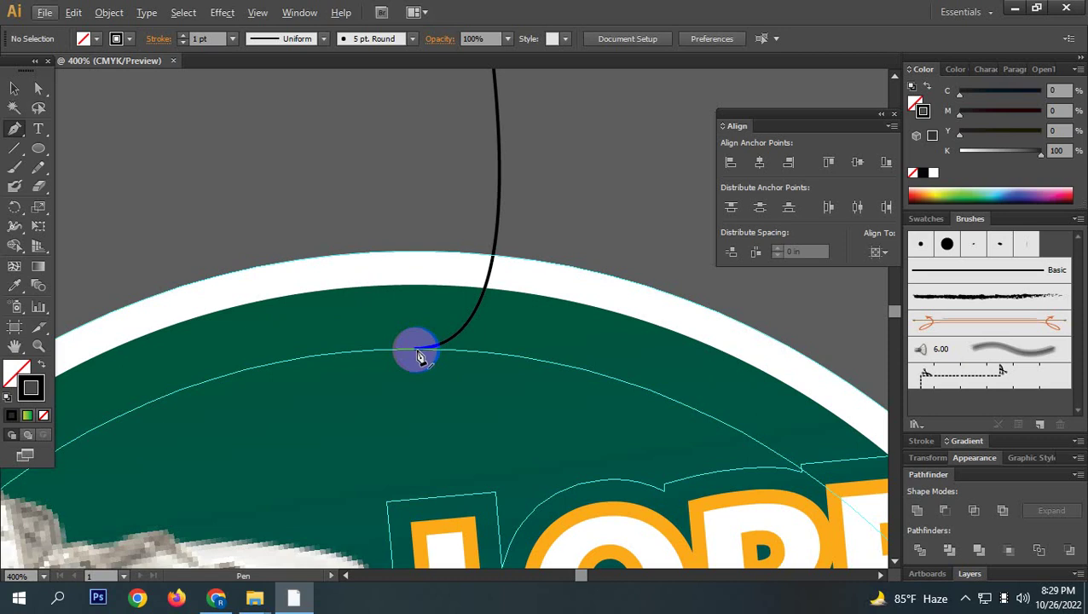
click(418, 353)
click(417, 357)
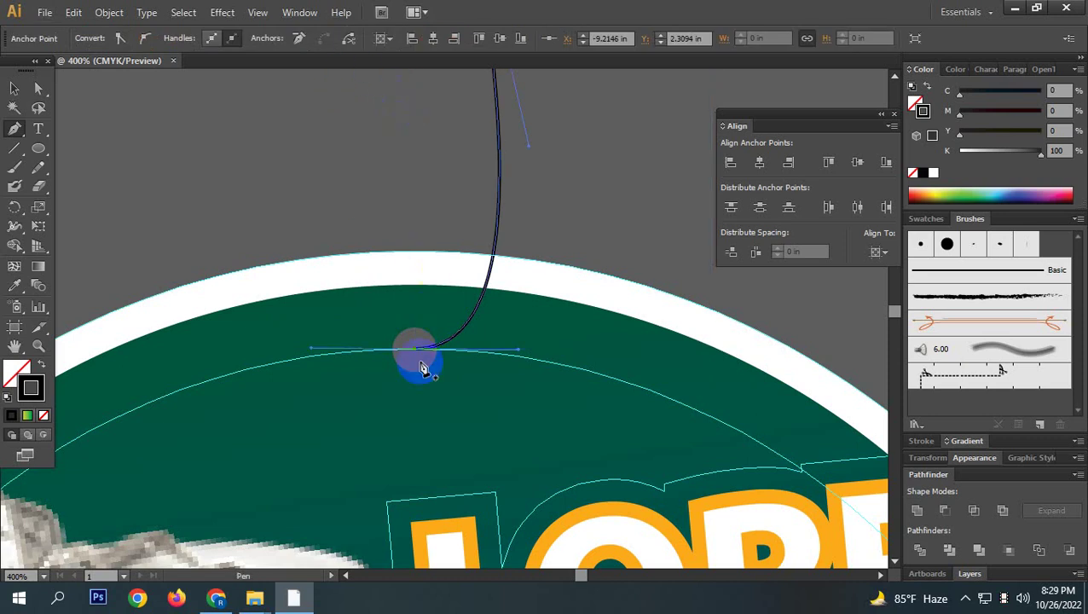
click(417, 361)
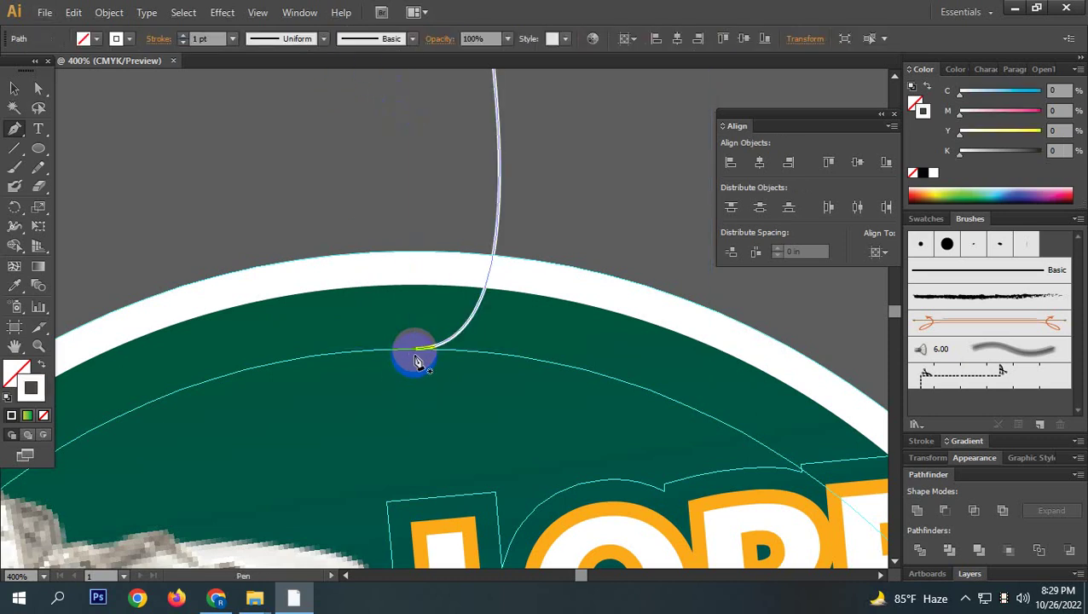
click(415, 351)
click(401, 353)
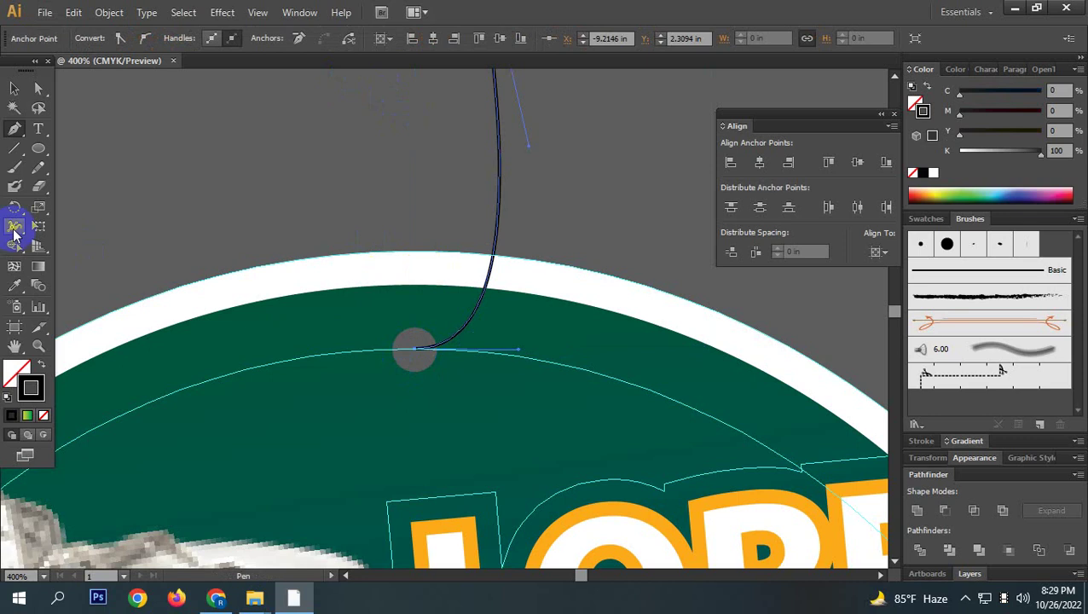
click(14, 88)
click(13, 128)
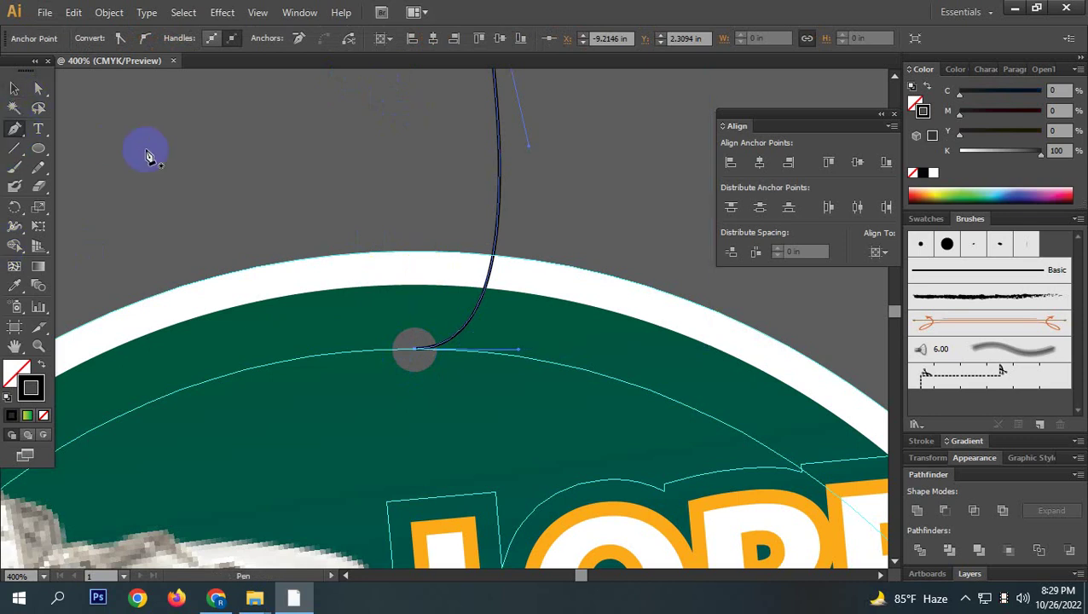
click(206, 145)
Draw a second curved strand with the Pen tool from the string's end in the hole up to meet the first strand above the circle.
click(16, 124)
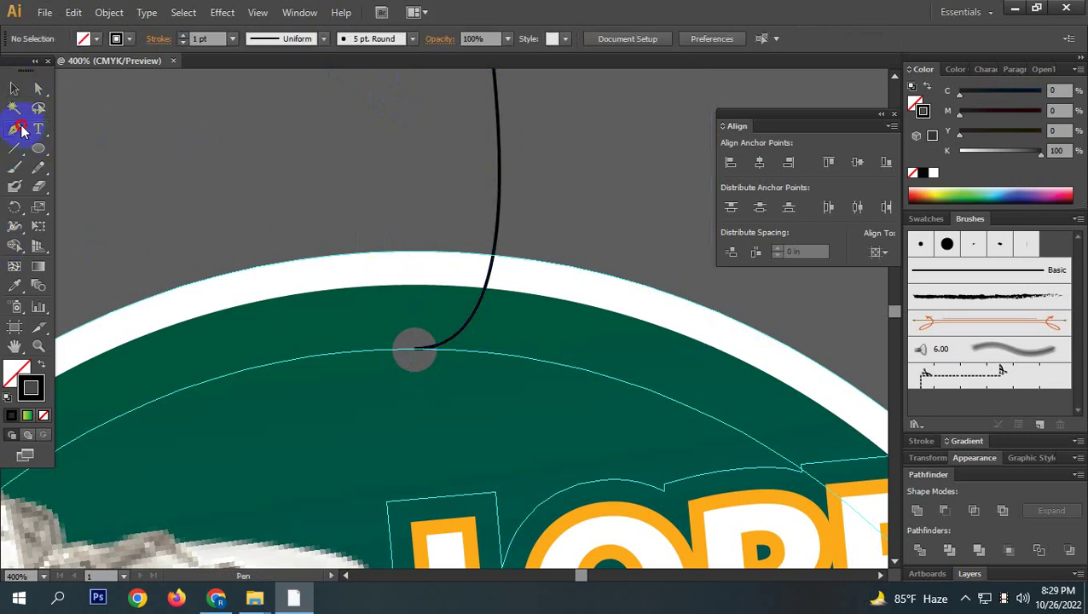
scroll(314, 331, up, 2)
scroll(314, 331, up, 2)
click(697, 403)
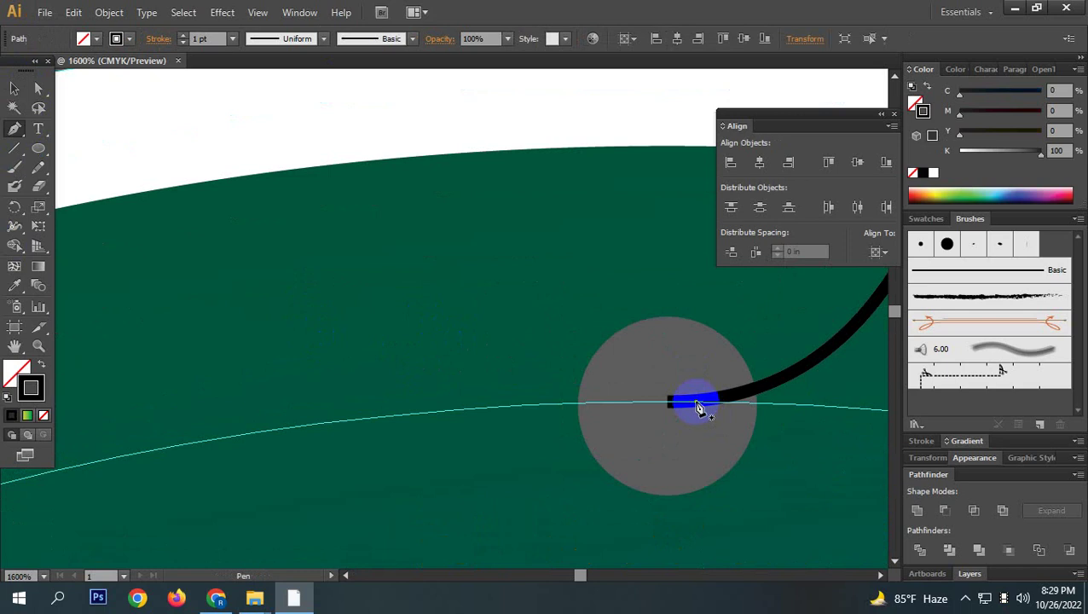
scroll(622, 380, down, 2)
drag(623, 249, 376, 418)
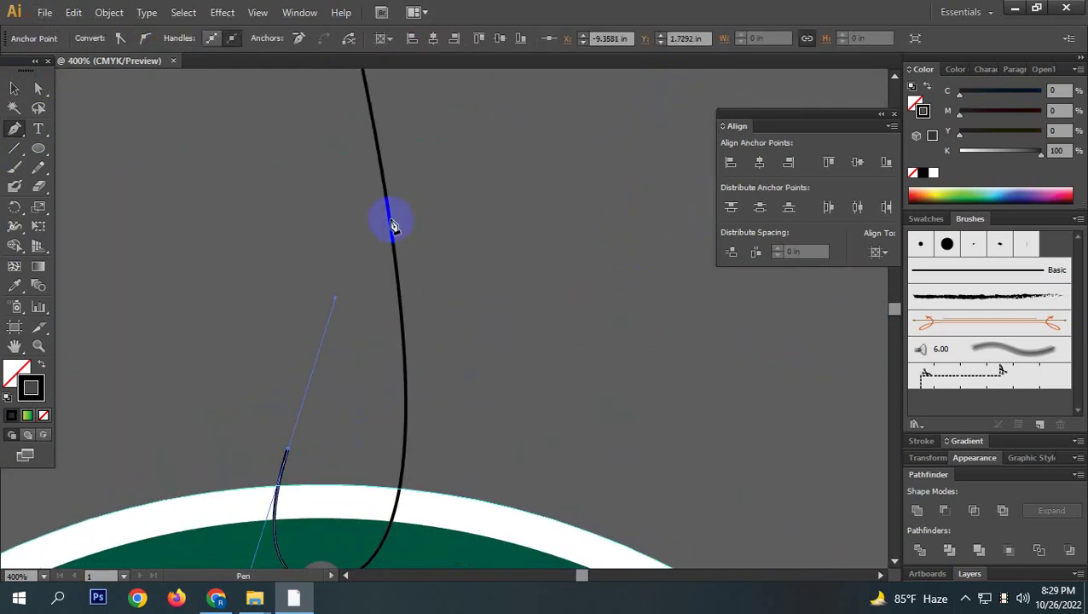
click(391, 221)
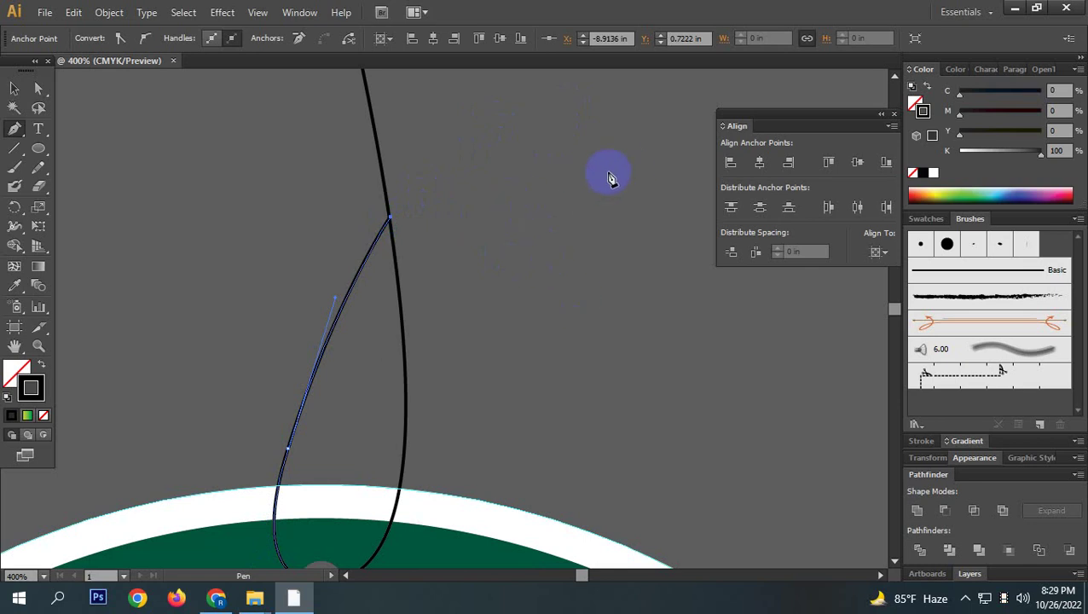
Continue the second strand with the Pen tool into a bow loop through the crossing, end it with a short straight tail, and deselect it.
drag(604, 178, 687, 252)
drag(585, 301, 585, 299)
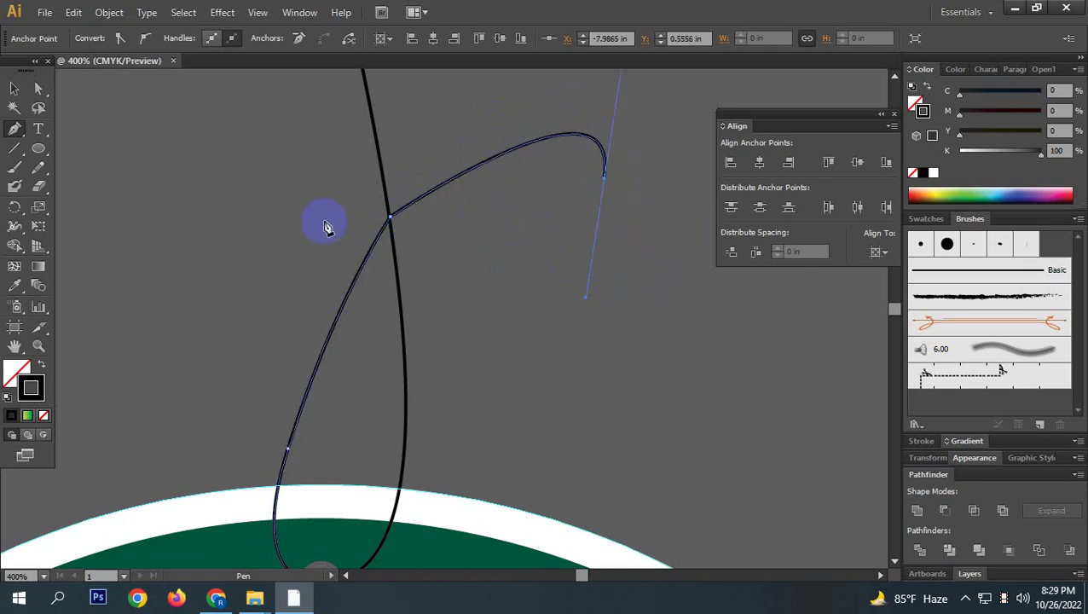
click(385, 215)
drag(388, 220, 275, 195)
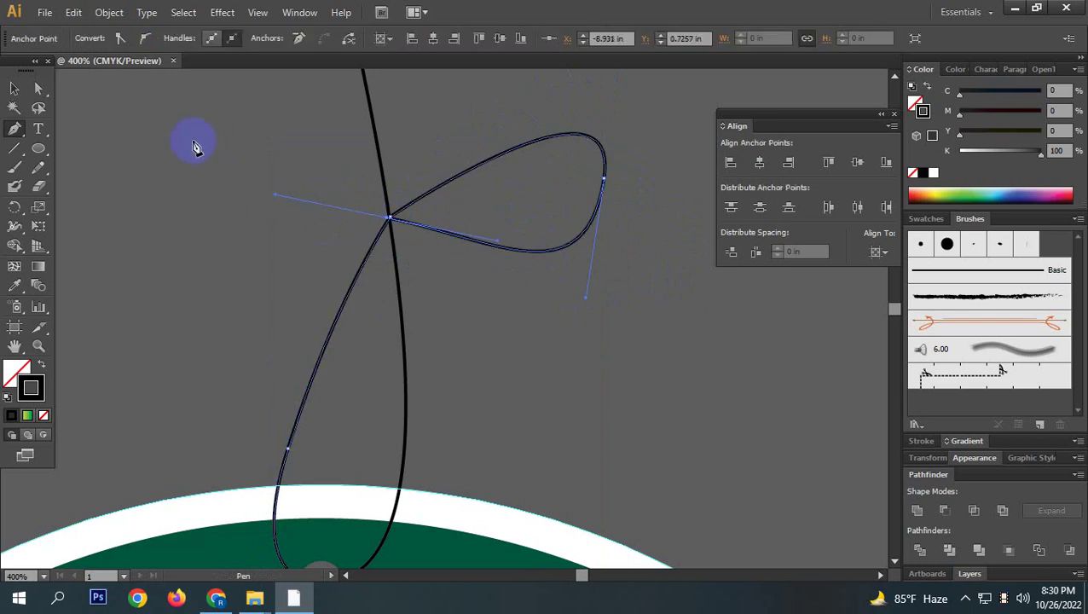
click(193, 184)
click(16, 90)
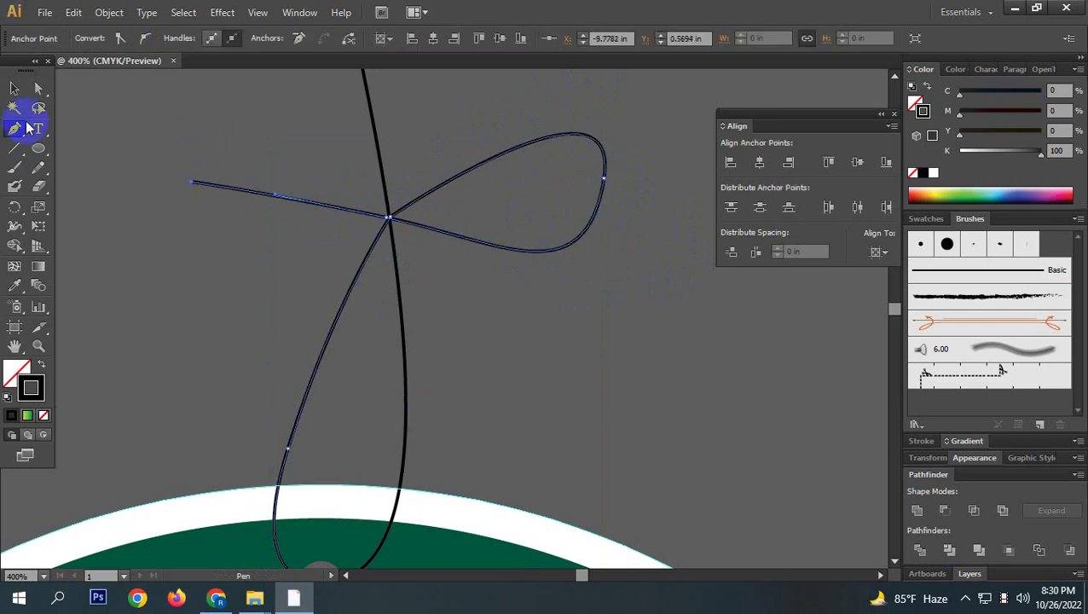
click(599, 381)
scroll(478, 399, down, 3)
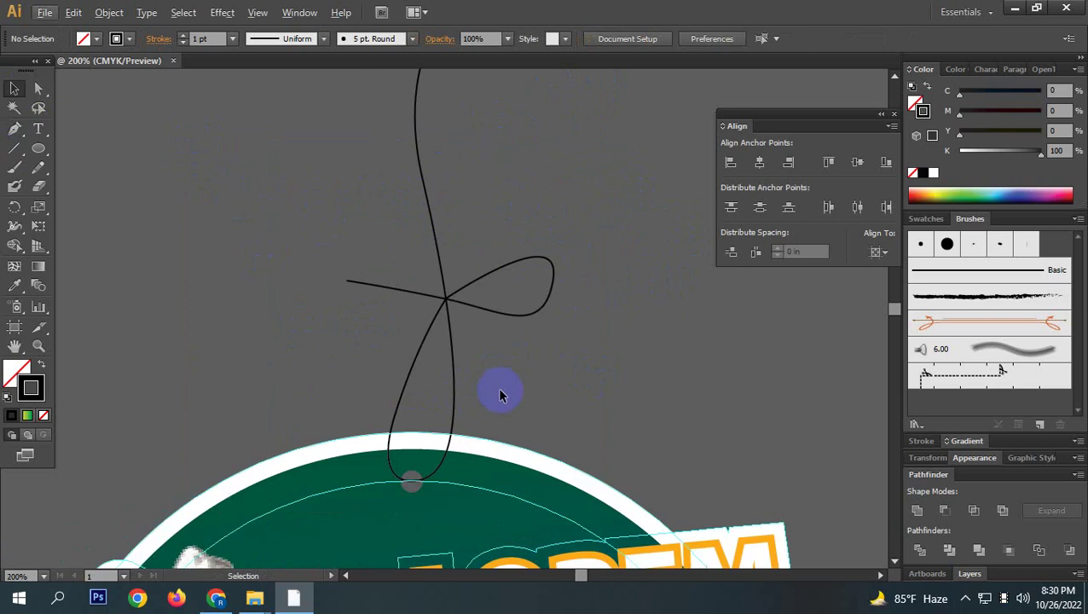
Send the looped second strand to the back behind the dangler and deselect it.
scroll(512, 358, up, 1)
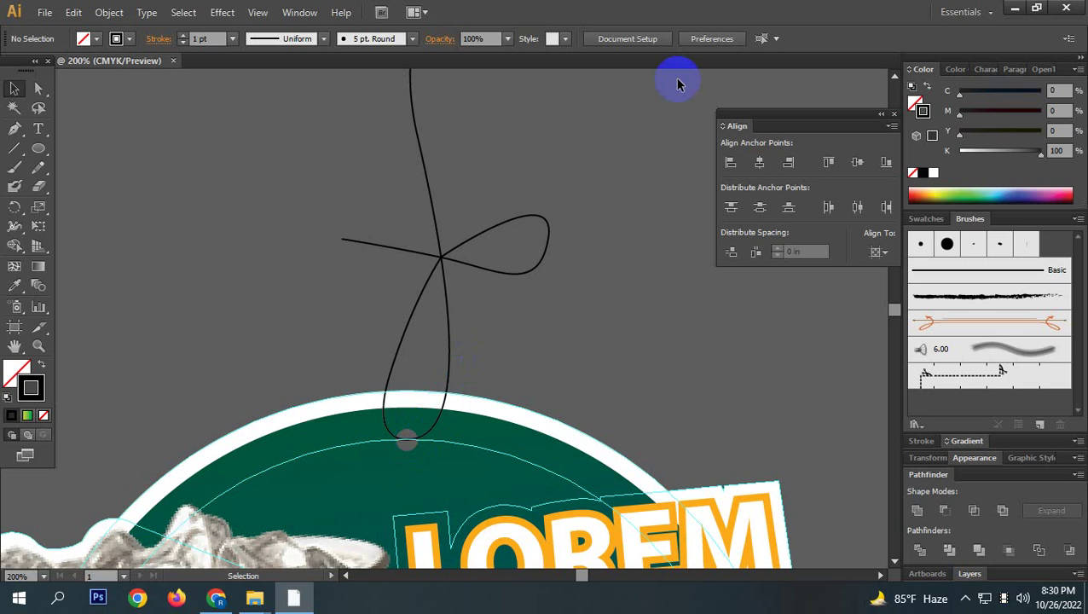
right_click(513, 279)
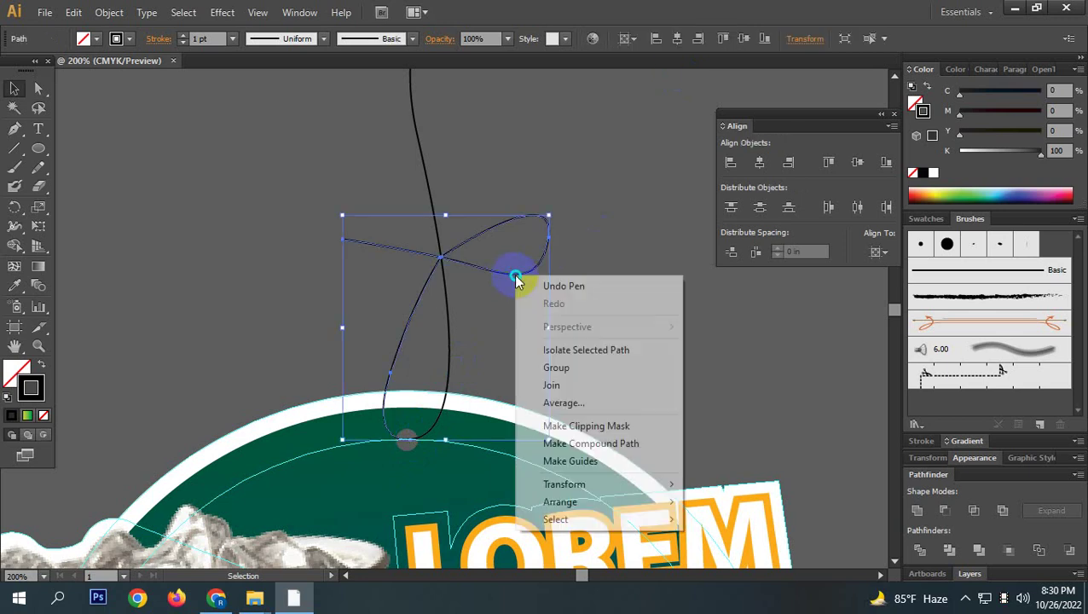
mouse_move(595, 502)
click(754, 555)
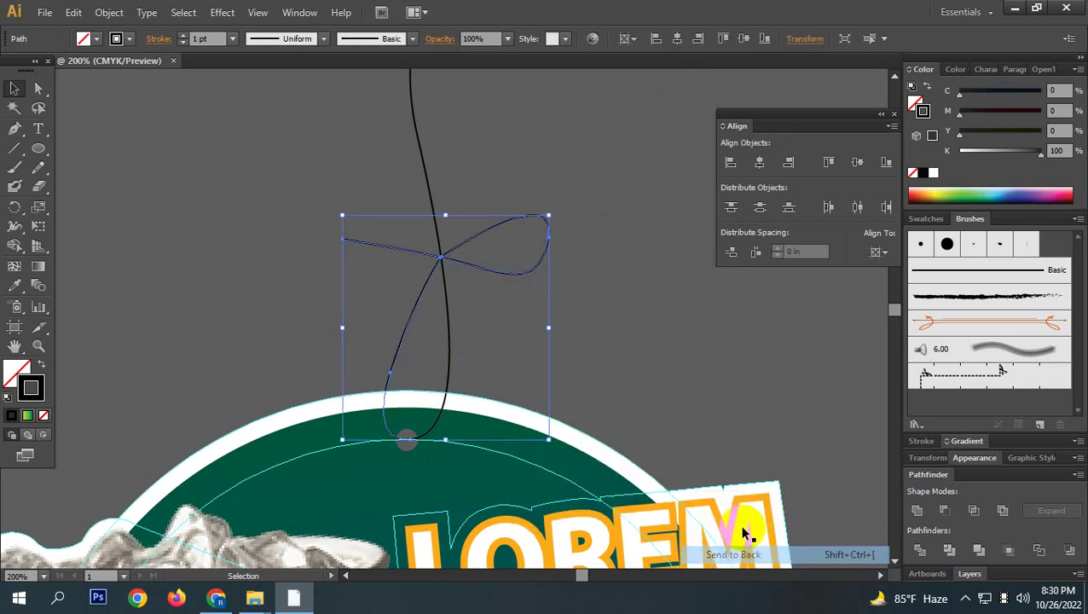
click(604, 323)
Nudge the first strand slightly so its end lines up with the second strand inside the hole, and deselect it.
scroll(605, 333, down, 2)
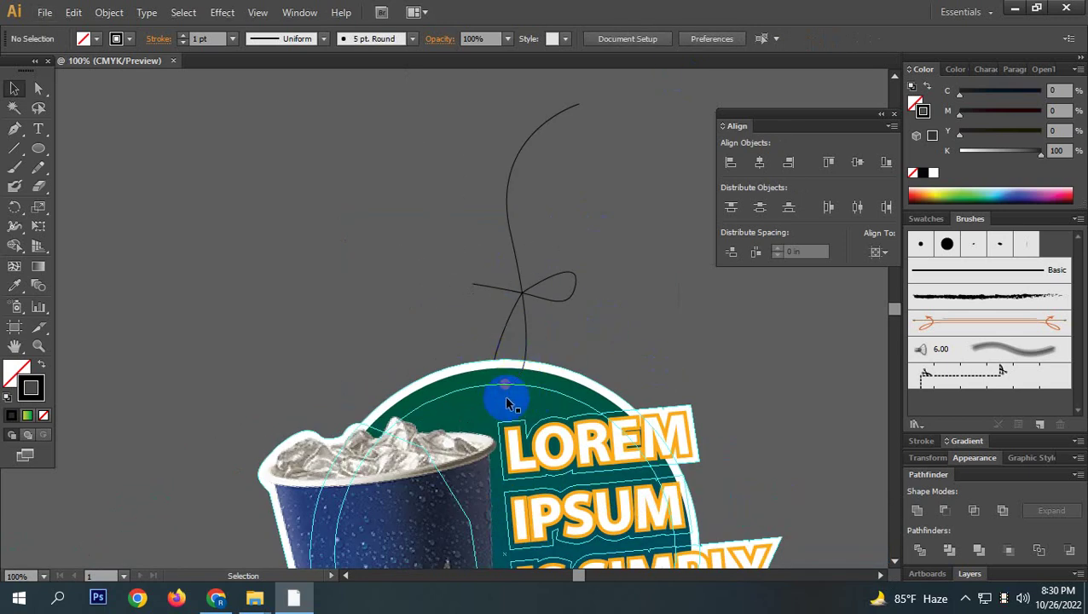
scroll(503, 388, up, 7)
scroll(482, 249, up, 4)
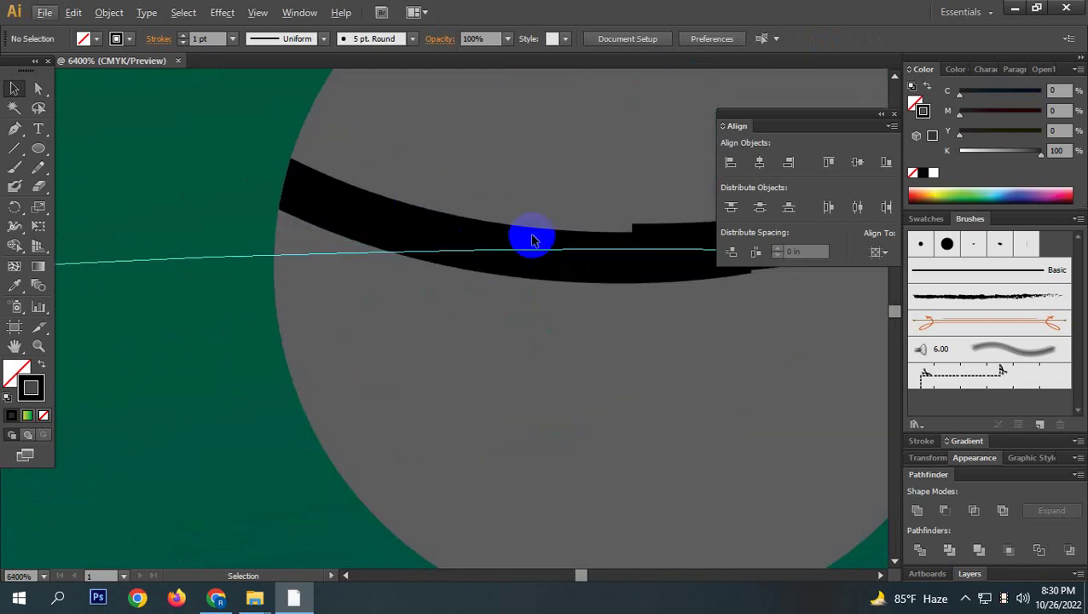
scroll(506, 239, right, 3)
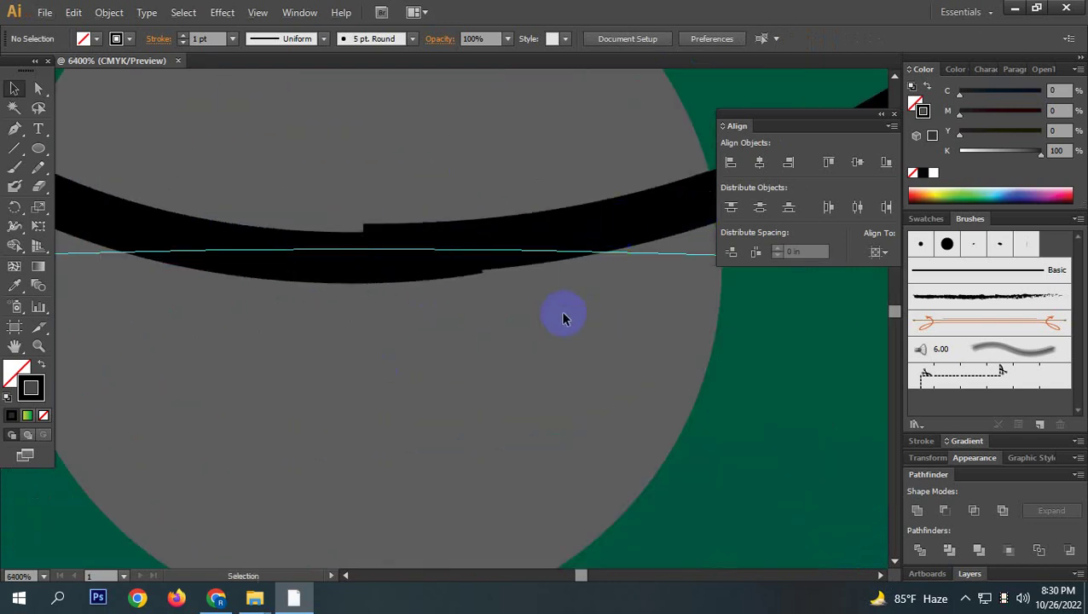
scroll(539, 301, down, 10)
scroll(544, 301, up, 4)
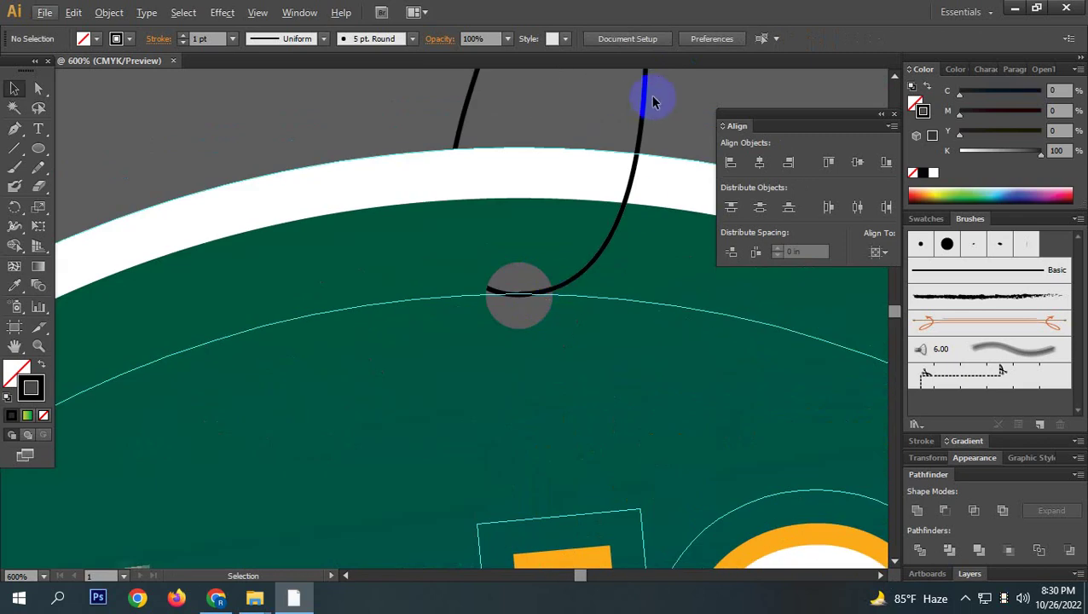
click(596, 256)
scroll(538, 313, up, 5)
scroll(538, 313, up, 1)
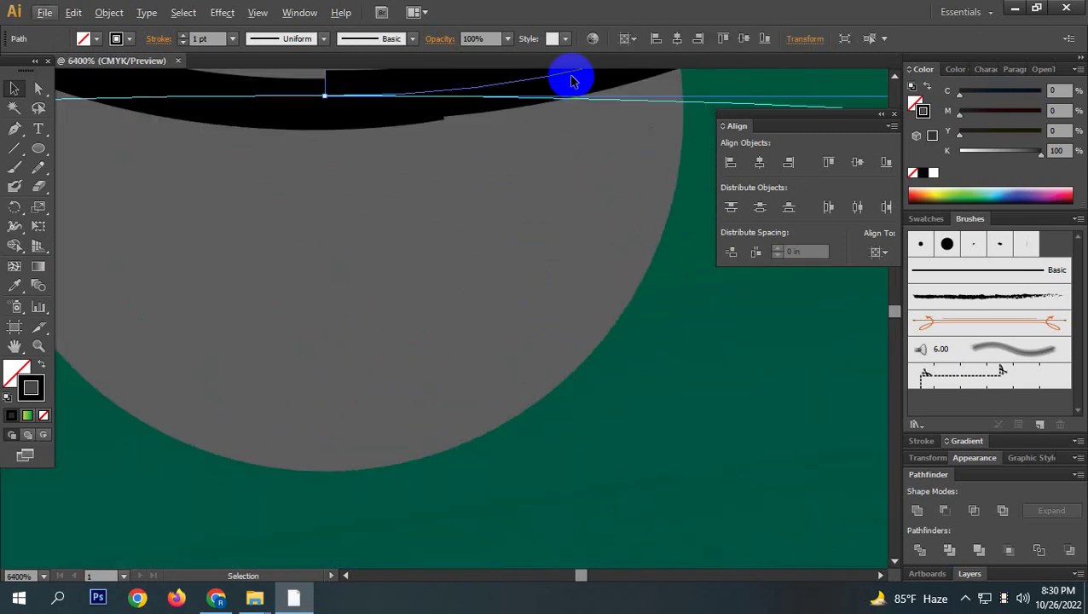
drag(551, 81, 544, 104)
drag(465, 137, 449, 291)
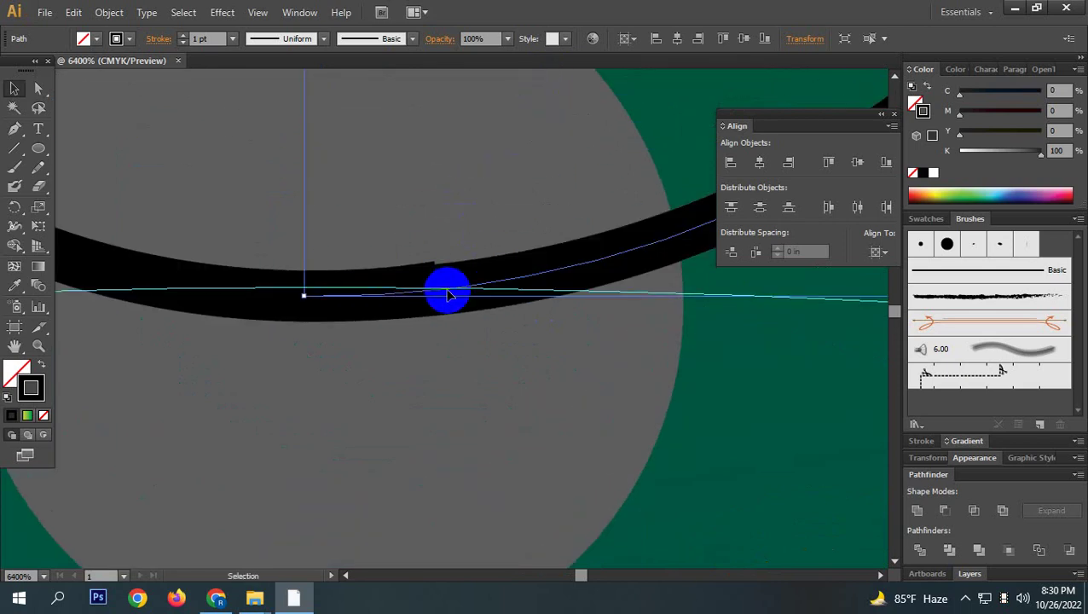
alt+scroll(448, 282, down, 9)
click(552, 219)
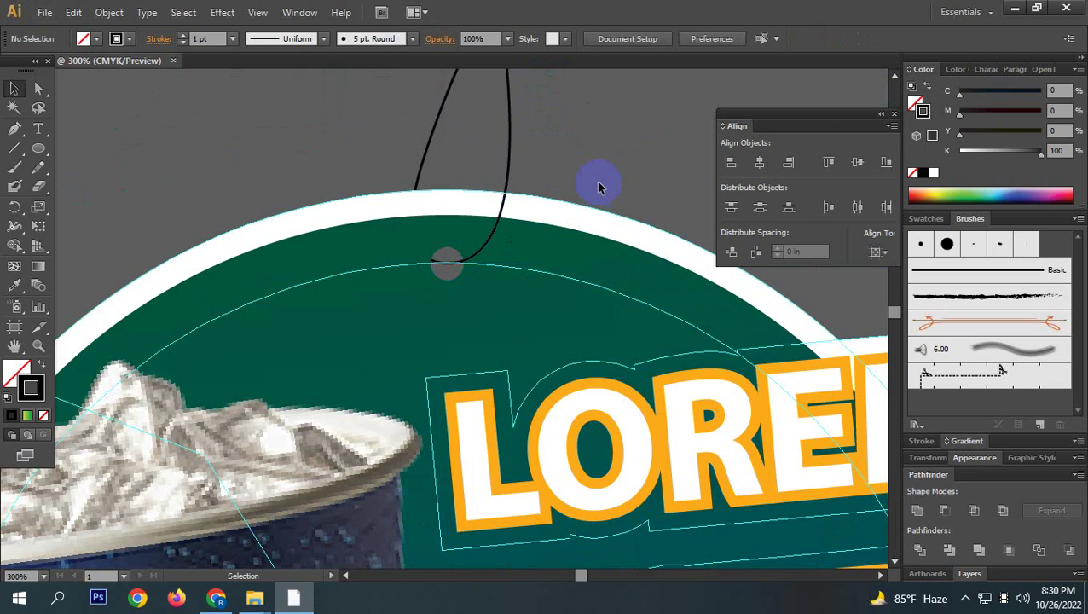
Set the stroke weight of both string strands to 3 pt and deselect them.
scroll(595, 182, down, 5)
scroll(619, 186, up, 5)
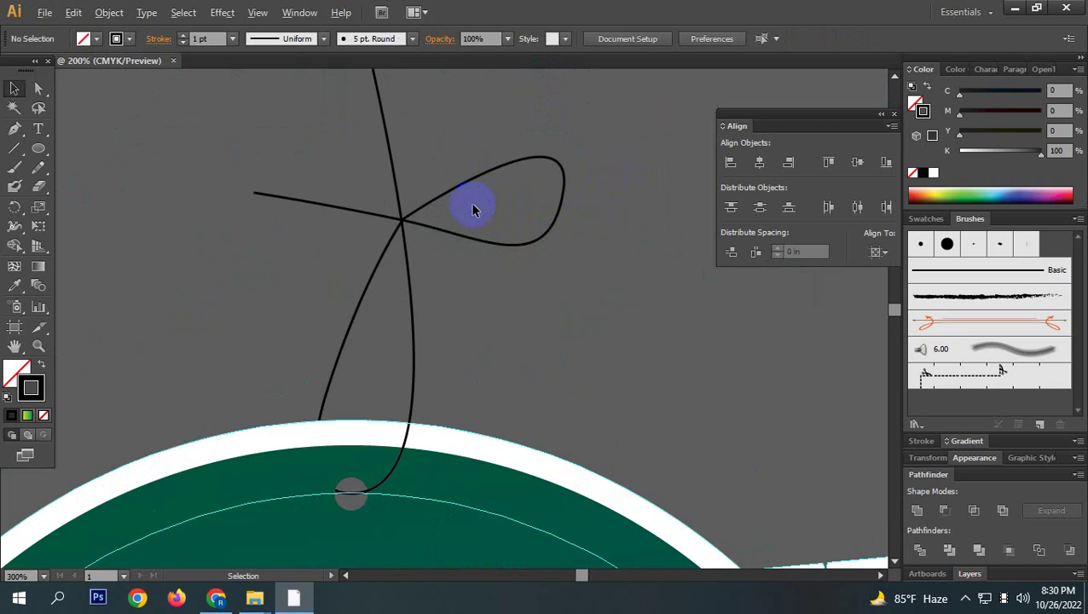
scroll(493, 207, down, 4)
scroll(512, 219, up, 3)
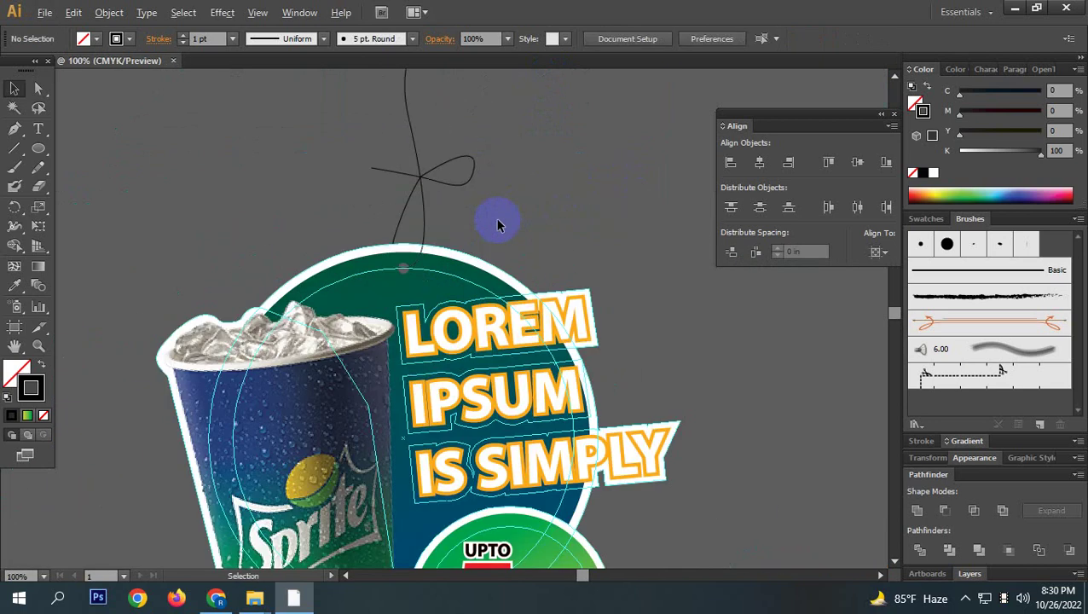
scroll(503, 218, down, 1)
click(413, 189)
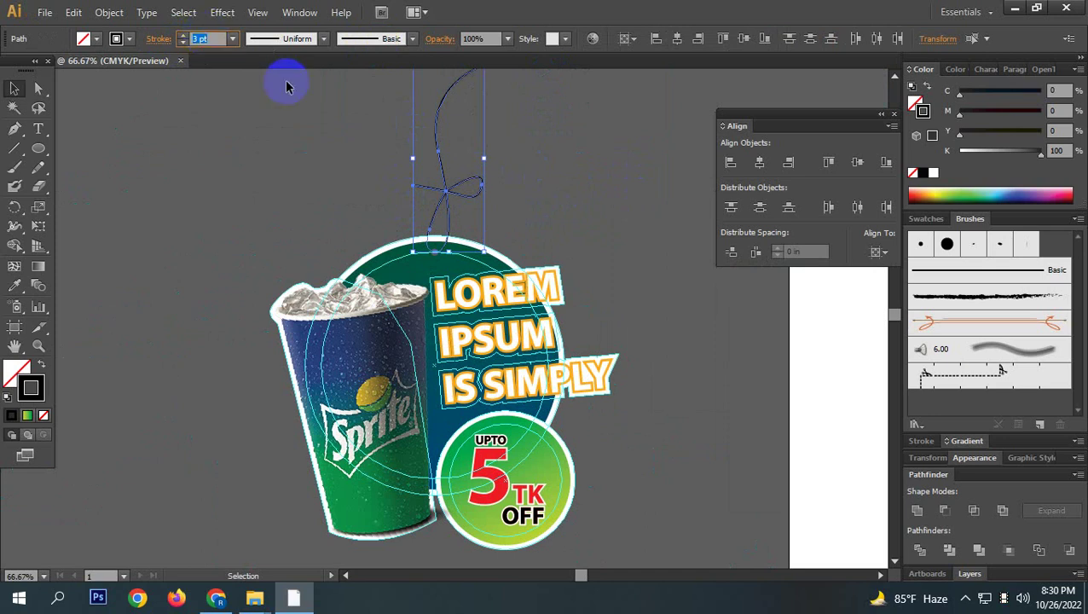
click(587, 203)
scroll(620, 186, down, 2)
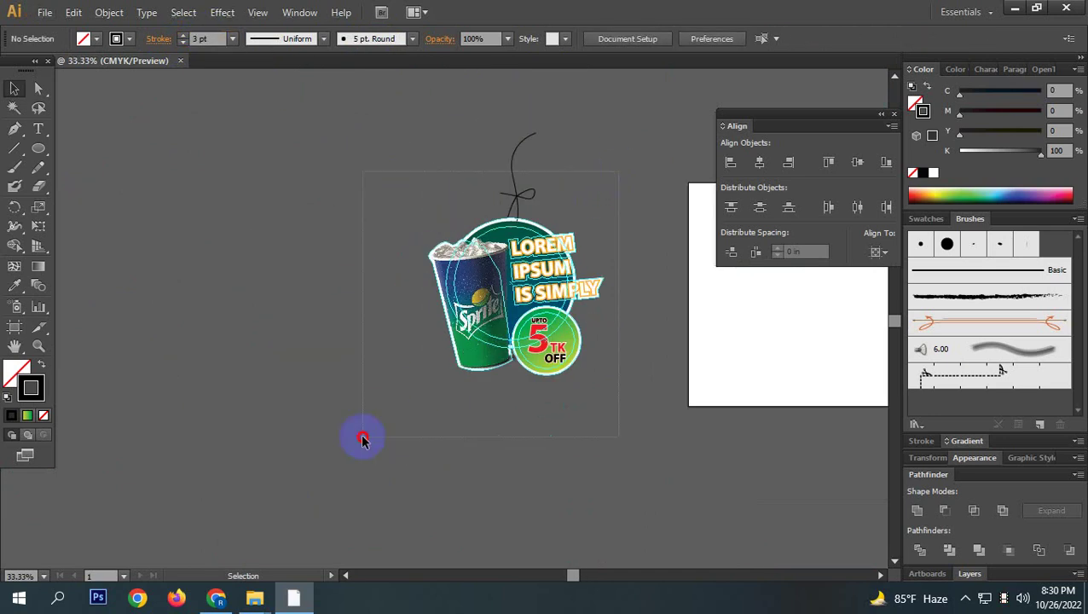
key(ctrl+a)
key(a)
key(v)
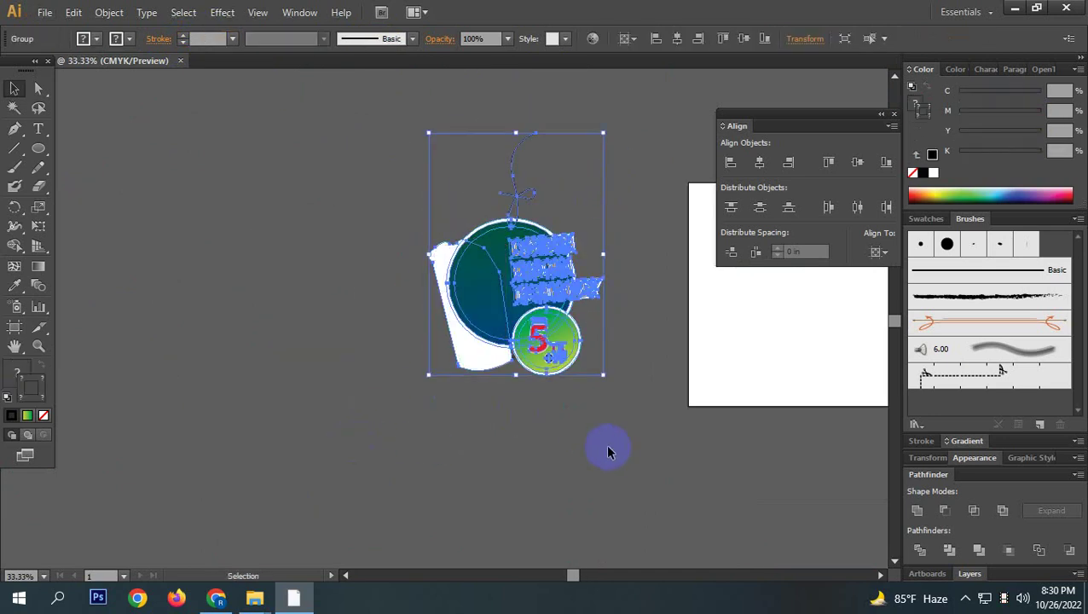
click(597, 431)
click(536, 367)
click(583, 478)
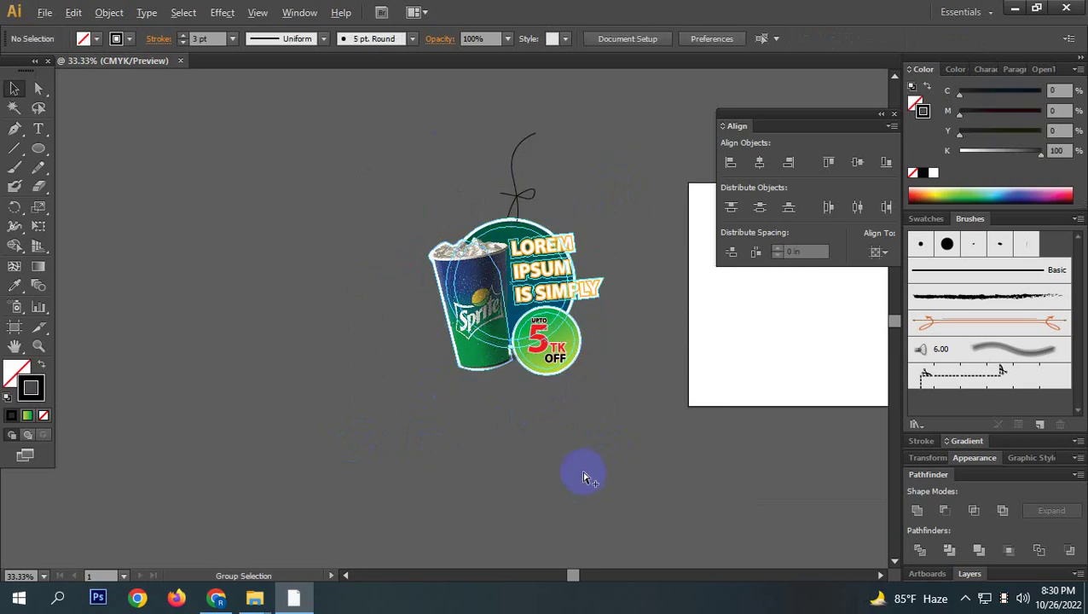
Unlock the Sprite cup image, select it with the rest of the dangler and the string, and group everything.
key(ctrl+a)
key(v)
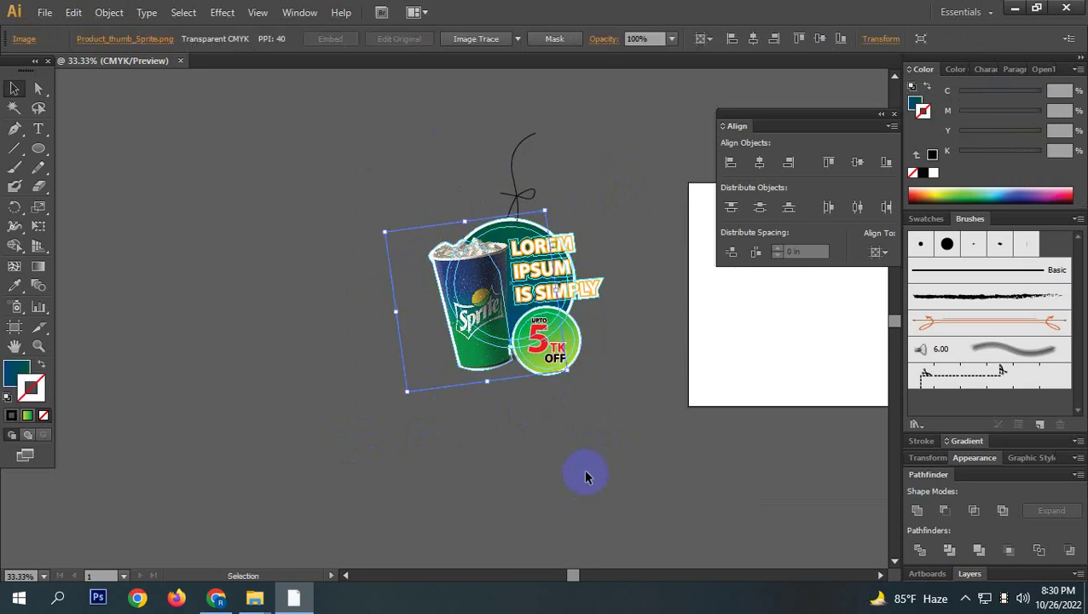
click(593, 406)
drag(635, 154, 344, 507)
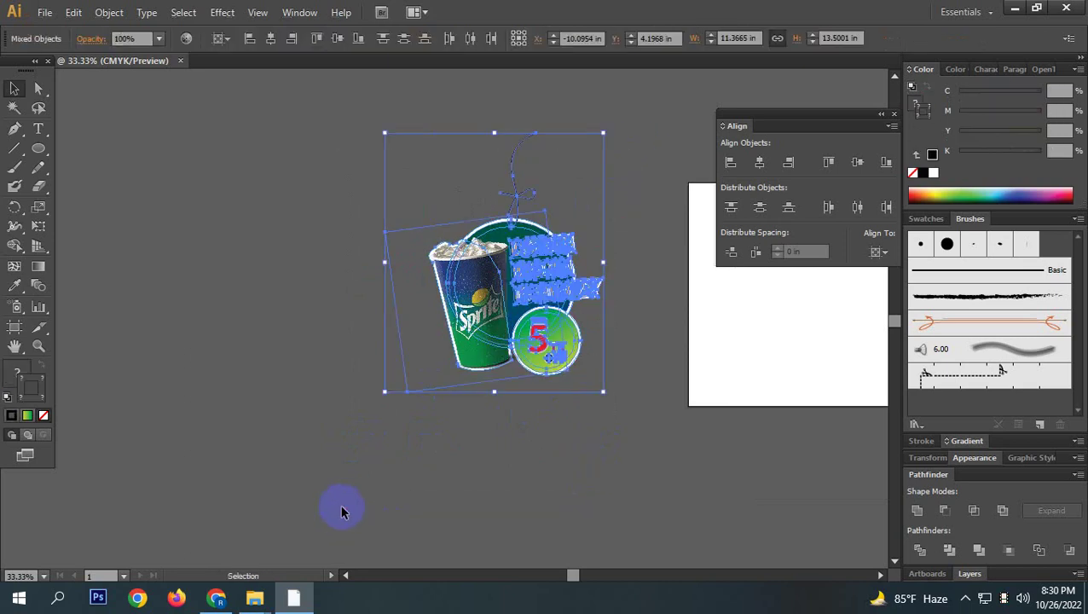
key(a)
click(493, 417)
Move the grouped dangler onto the white artboard and position it within the artboard's width.
drag(546, 358, 780, 359)
drag(780, 359, 482, 503)
scroll(489, 391, up, 2)
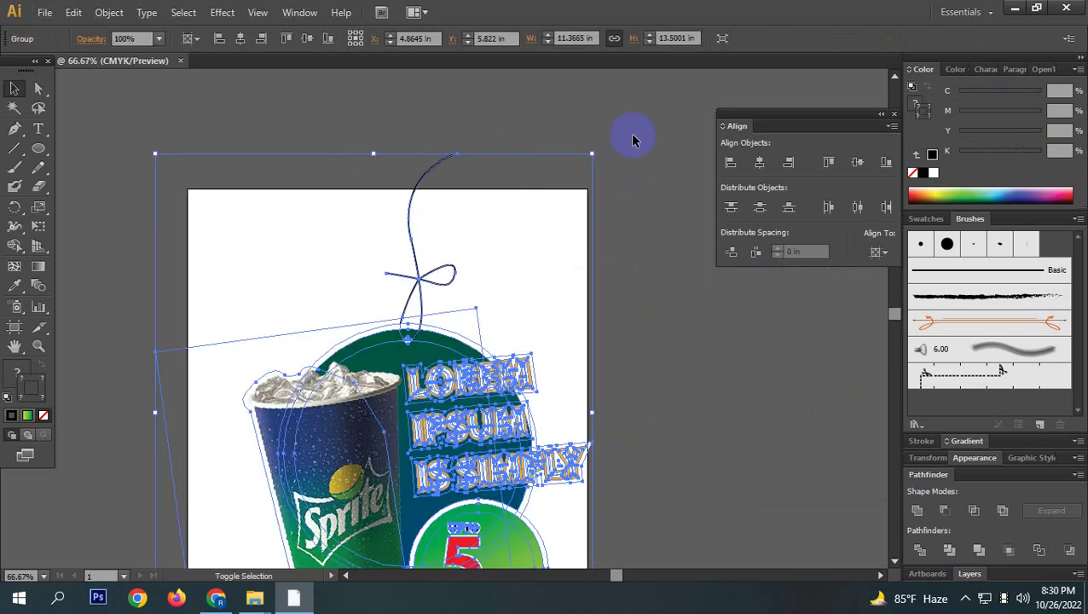
scroll(595, 153, down, 2)
drag(511, 329, 503, 315)
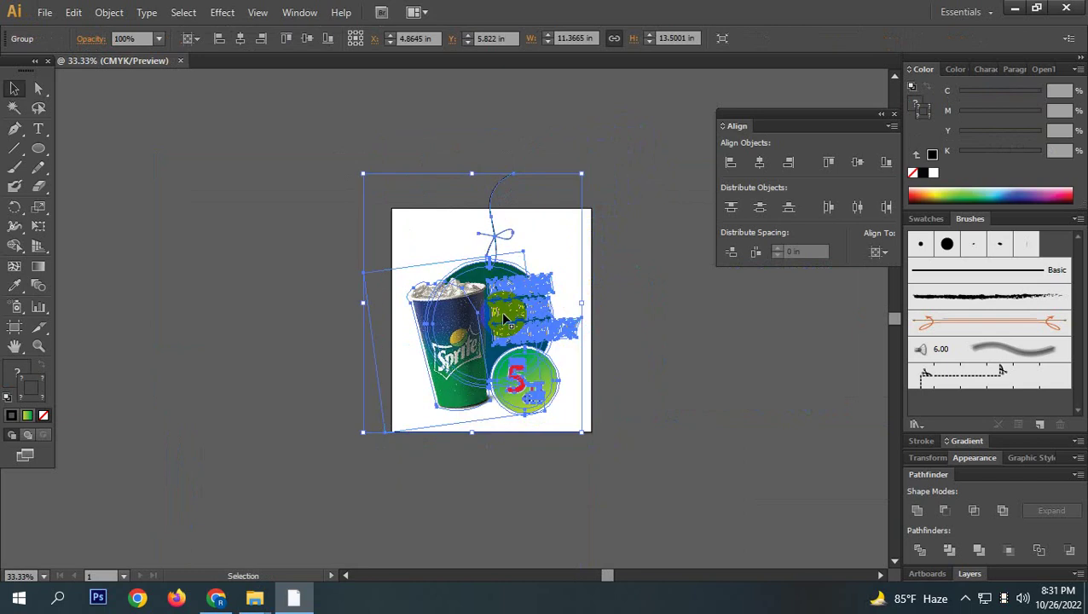
Extend the artboard upward to a height of about 14.47 in to take in the whole string, and deselect the artwork.
click(14, 327)
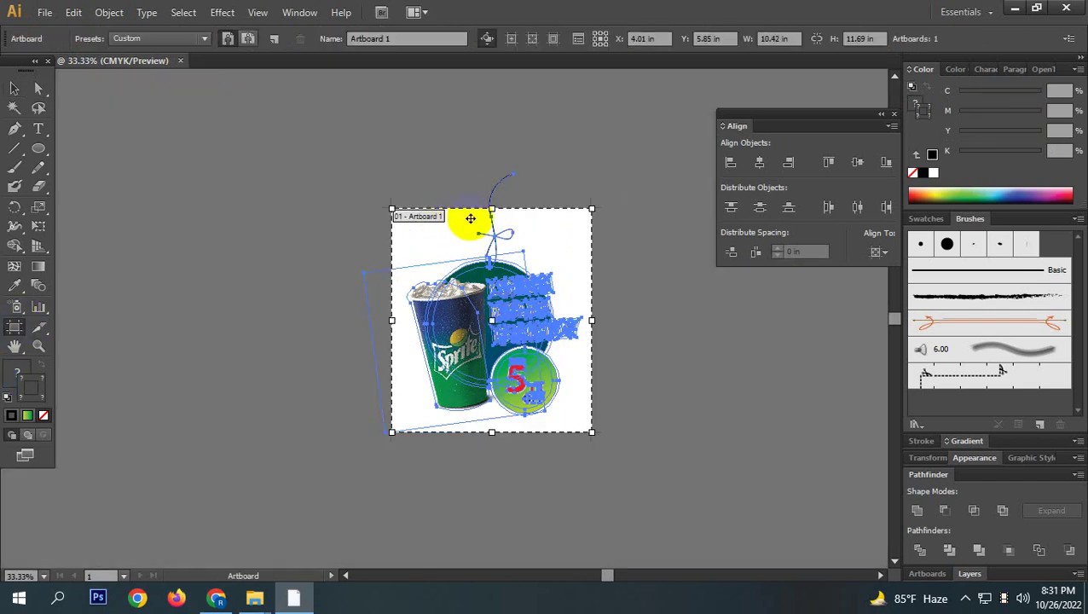
drag(491, 209, 492, 155)
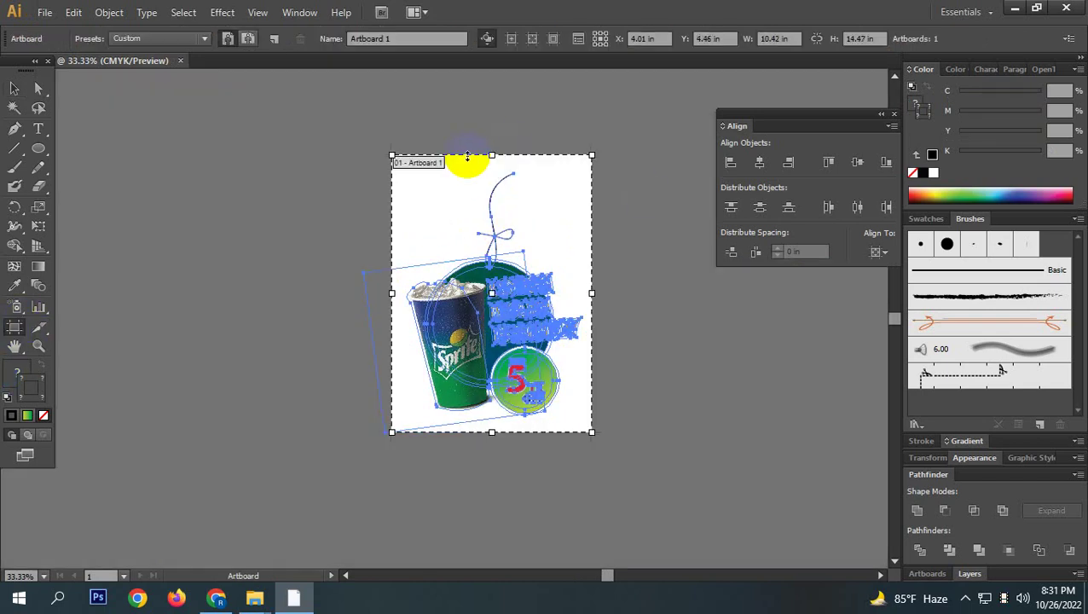
click(13, 88)
click(570, 359)
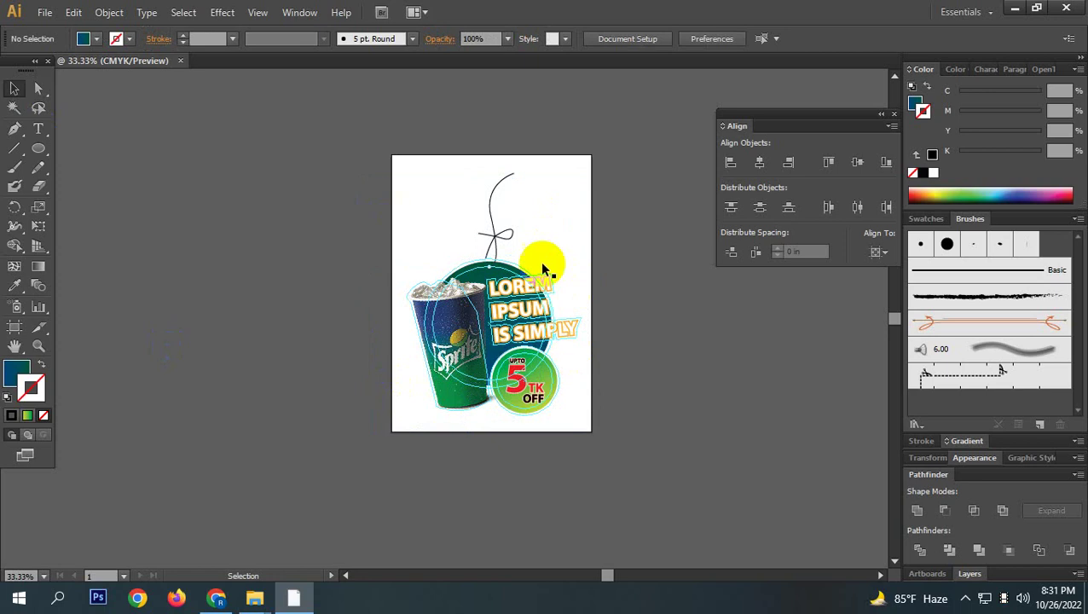
Export the artwork to the desktop as Dangler.png using artboards, at High (300 ppi) with a transparent background.
click(44, 11)
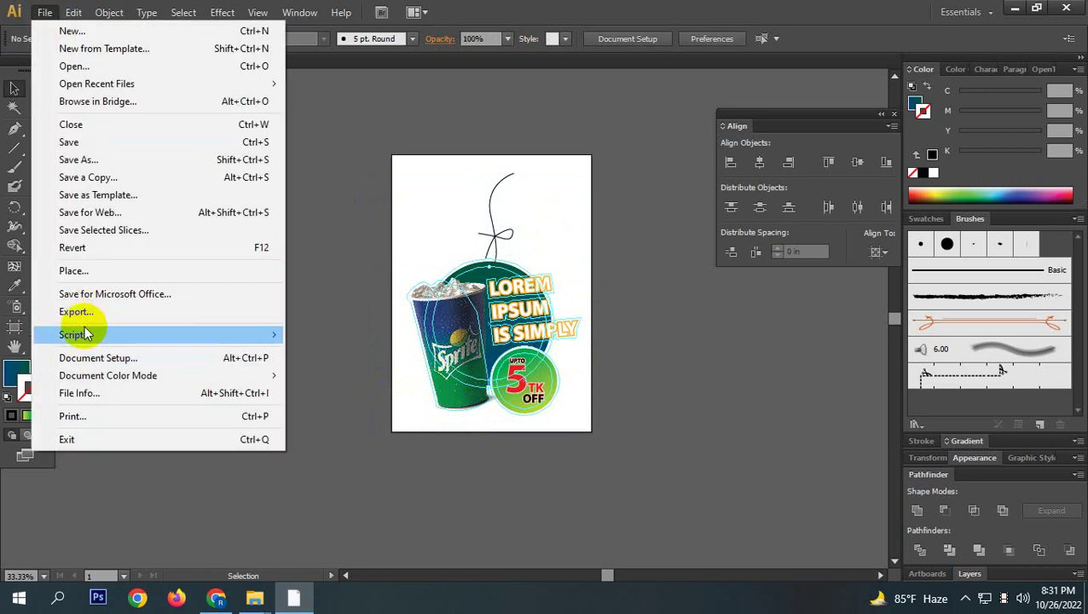
click(110, 311)
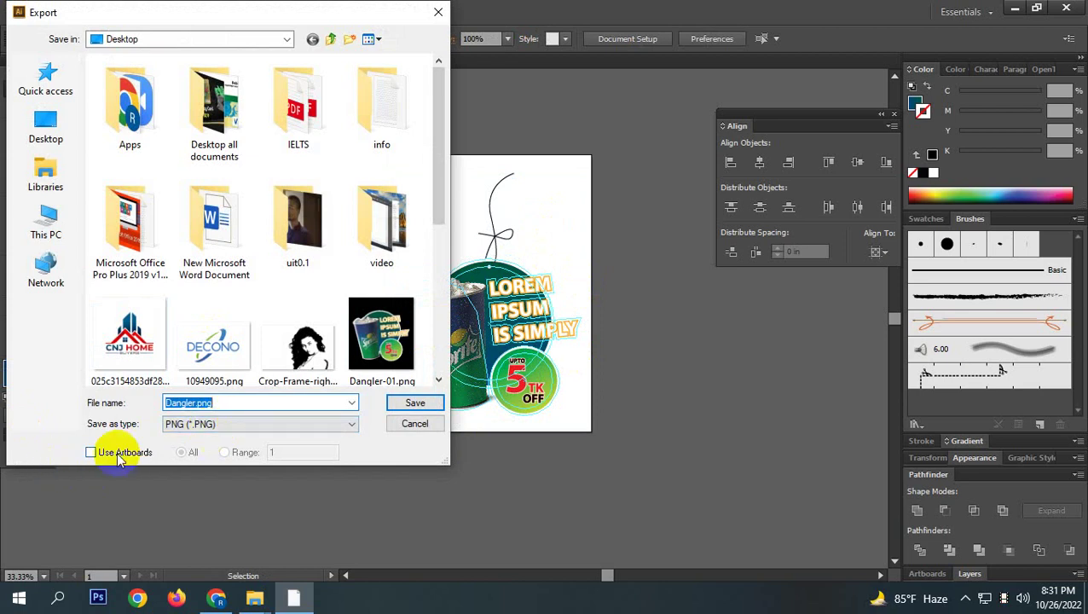
click(96, 453)
click(415, 402)
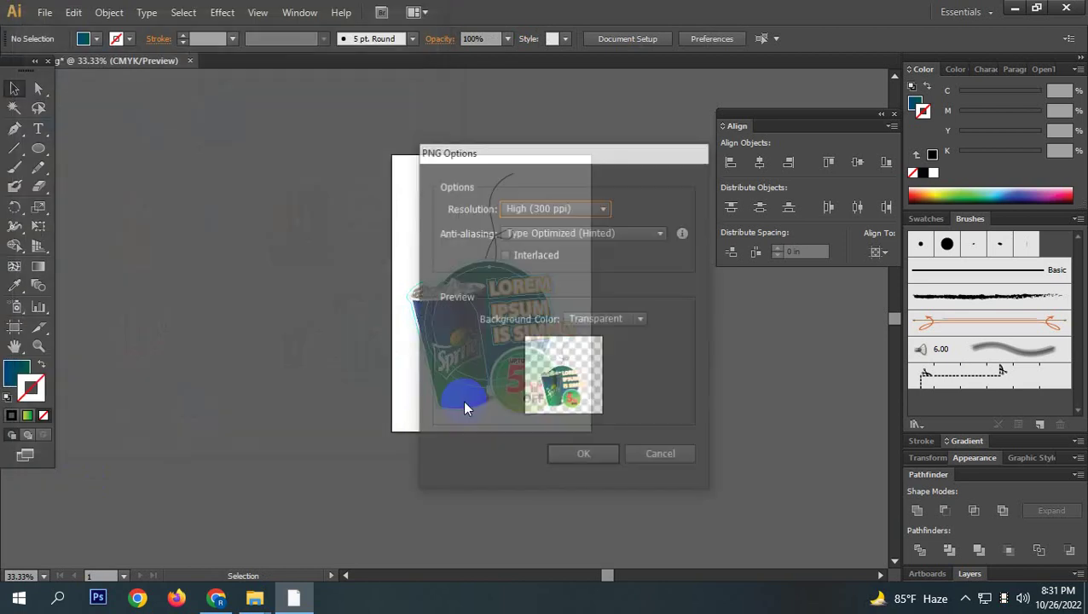
click(586, 456)
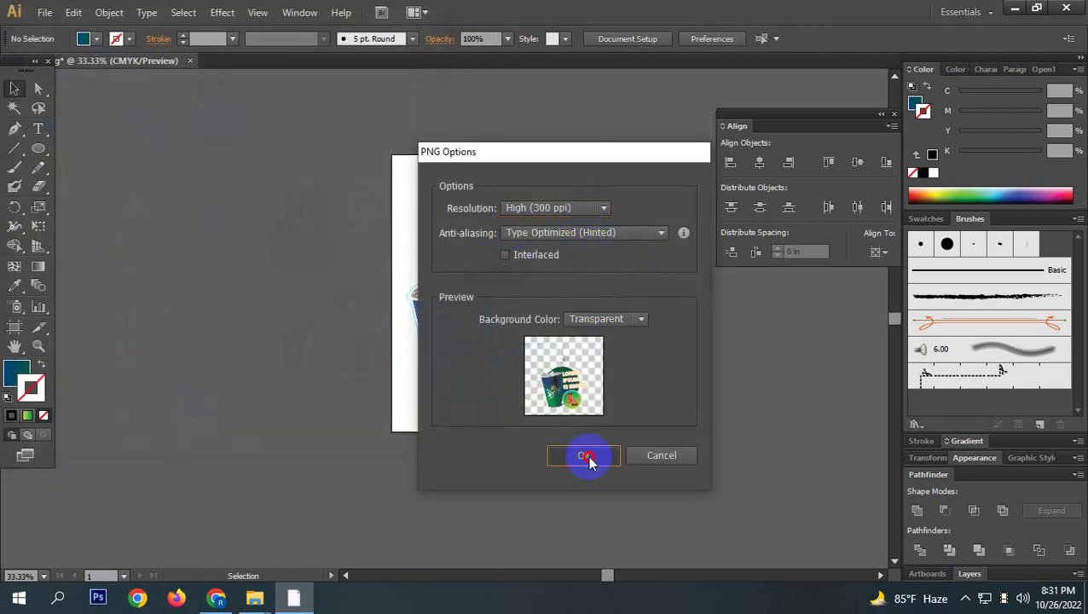
click(697, 352)
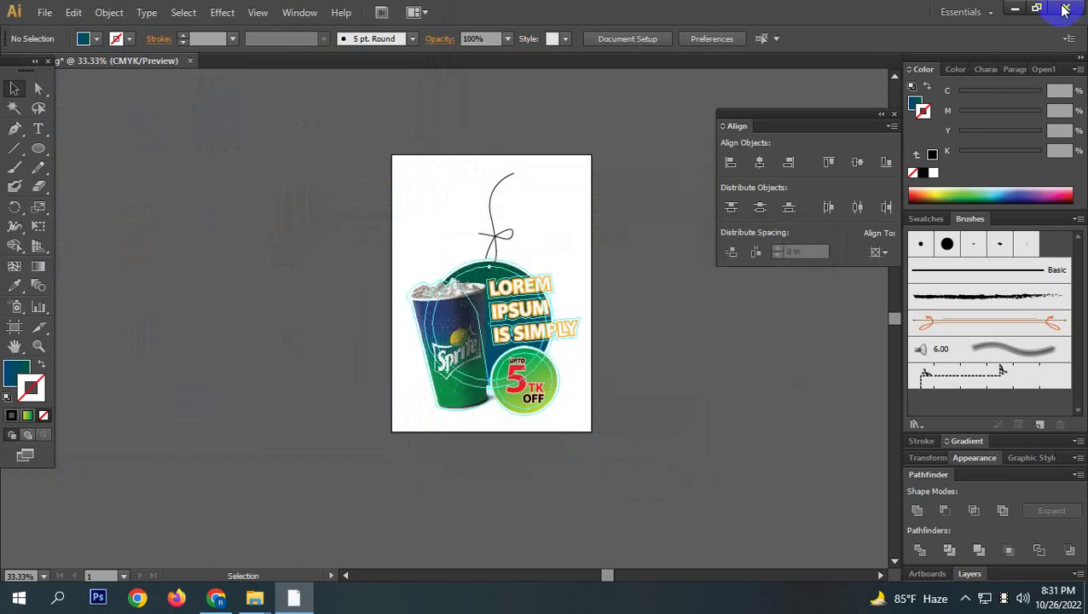
Minimize the design window and open the exported Dangler-01.png from the desktop in the image viewer.
click(1014, 10)
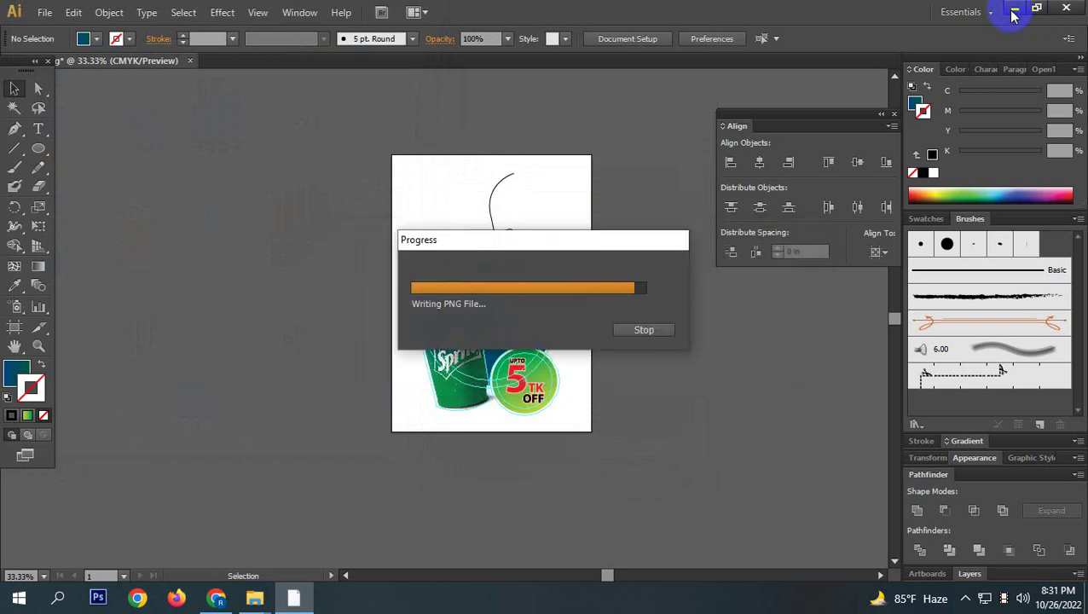
click(1014, 12)
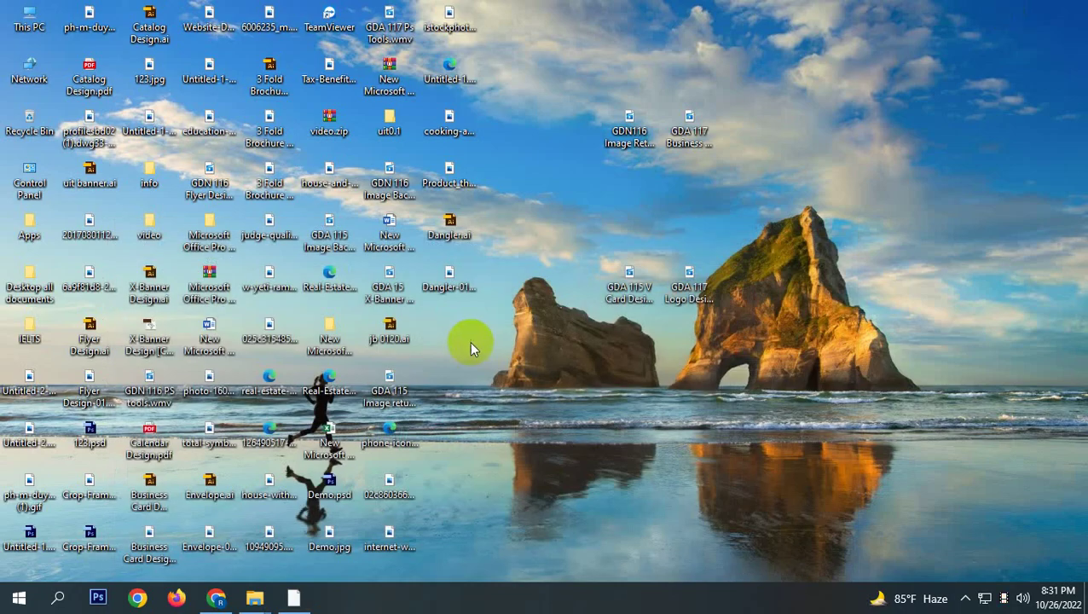
double_click(452, 287)
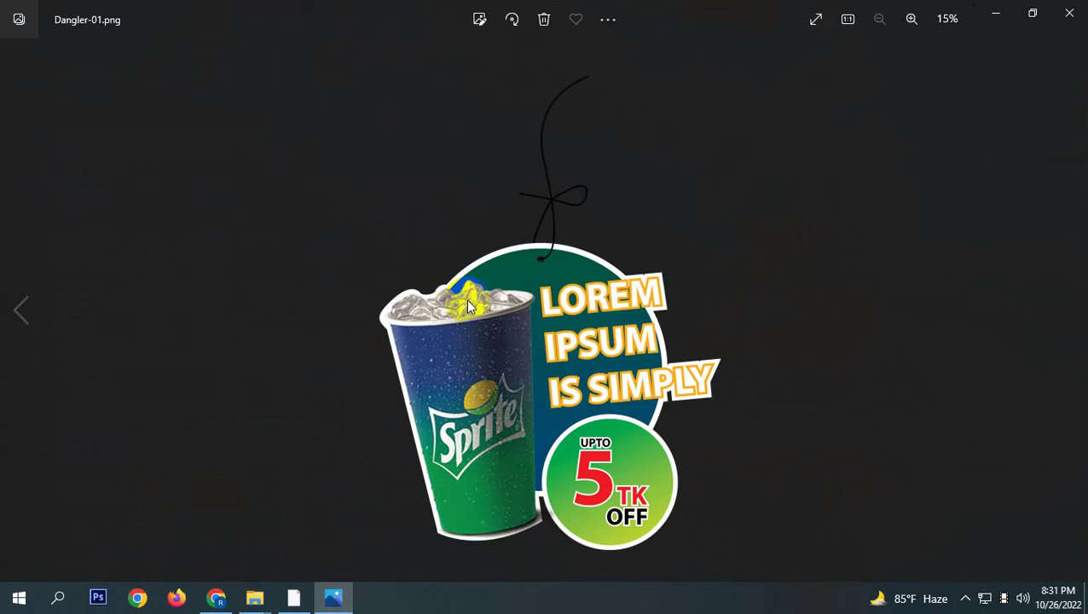